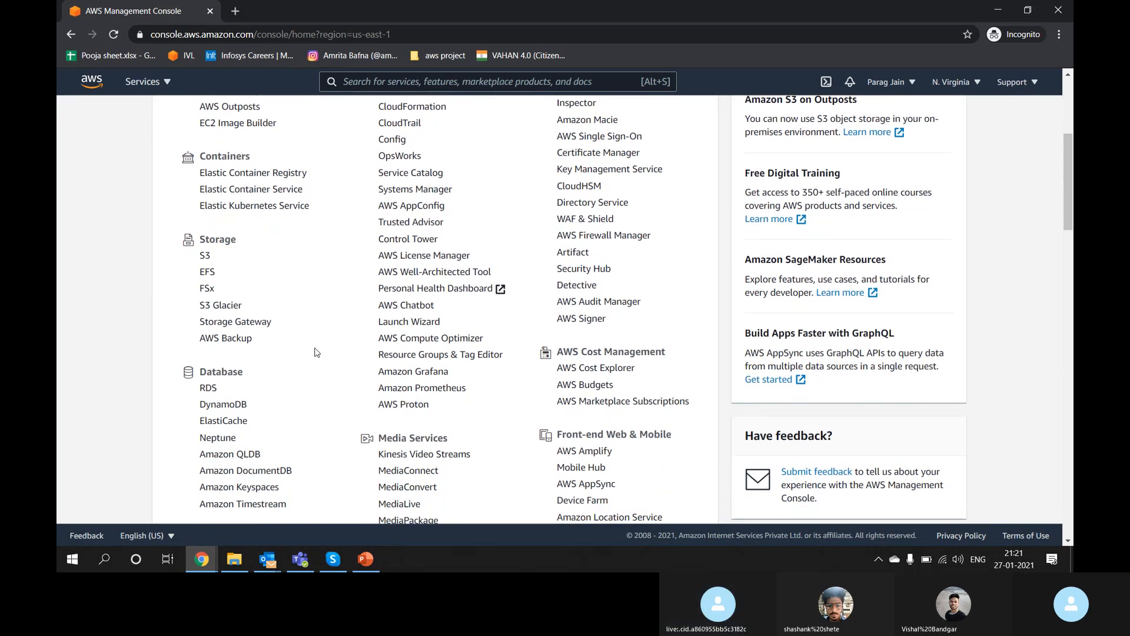
# Step: Scroll through the console home page and search the page for 'iam'
pyautogui.scroll(-5, 317, 352)
pyautogui.scroll(-2, 317, 352)
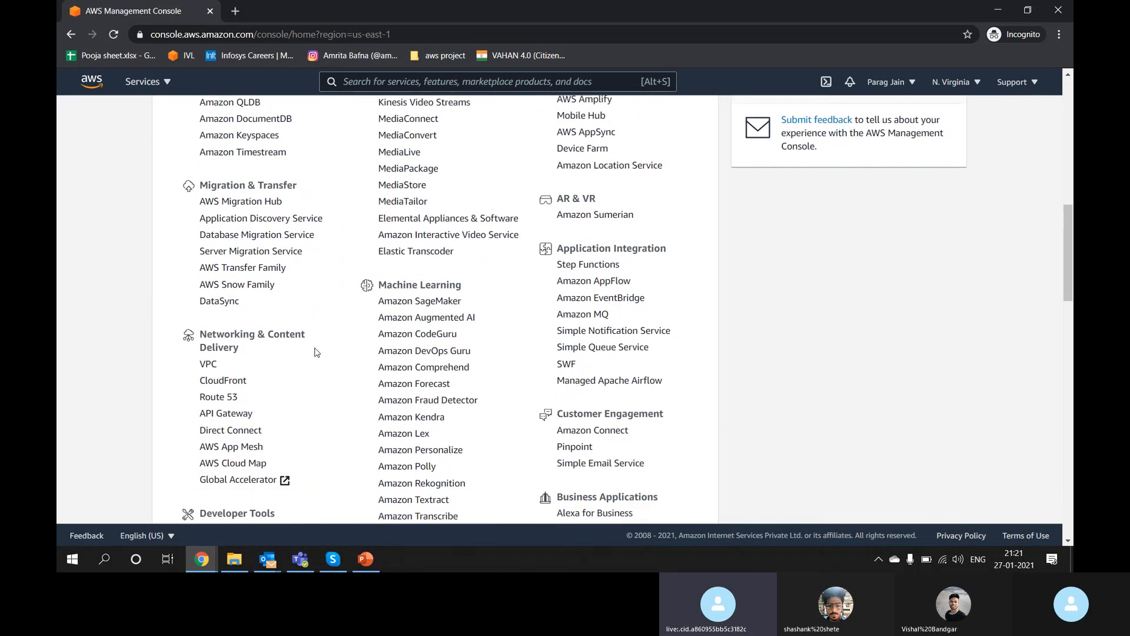
pyautogui.scroll(10, 332, 212)
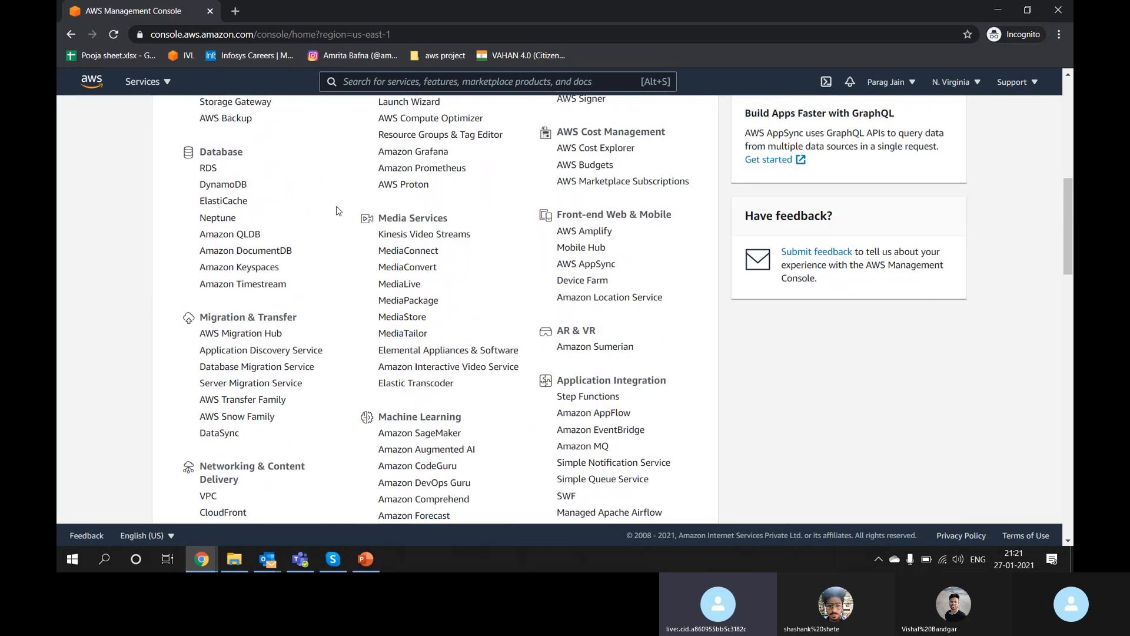
pyautogui.scroll(1, 330, 240)
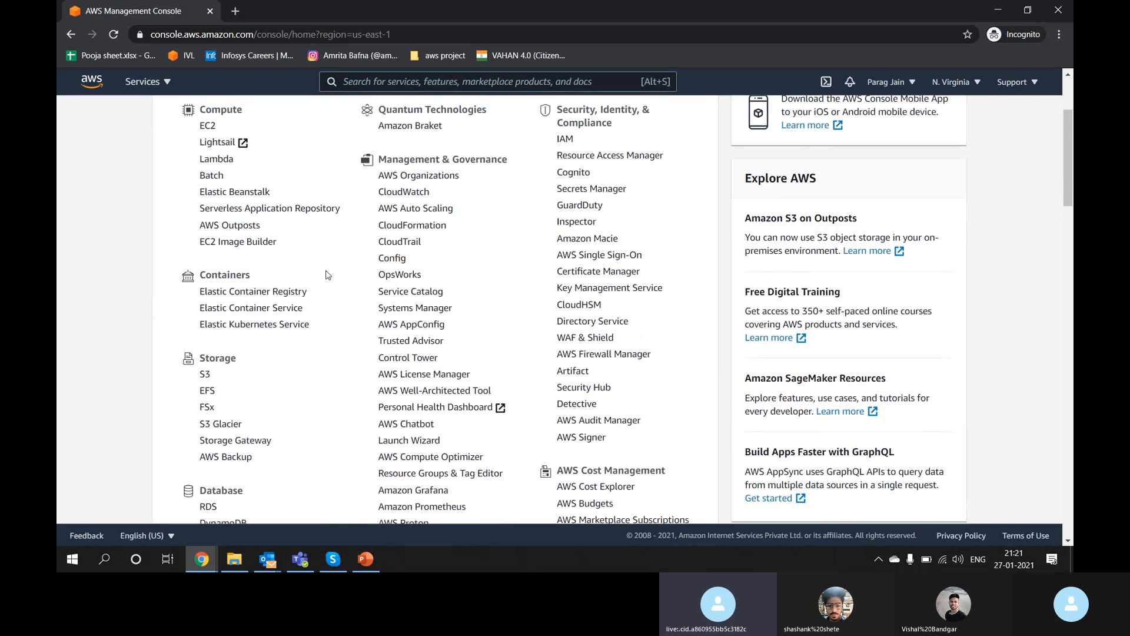
pyautogui.scroll(2, 328, 275)
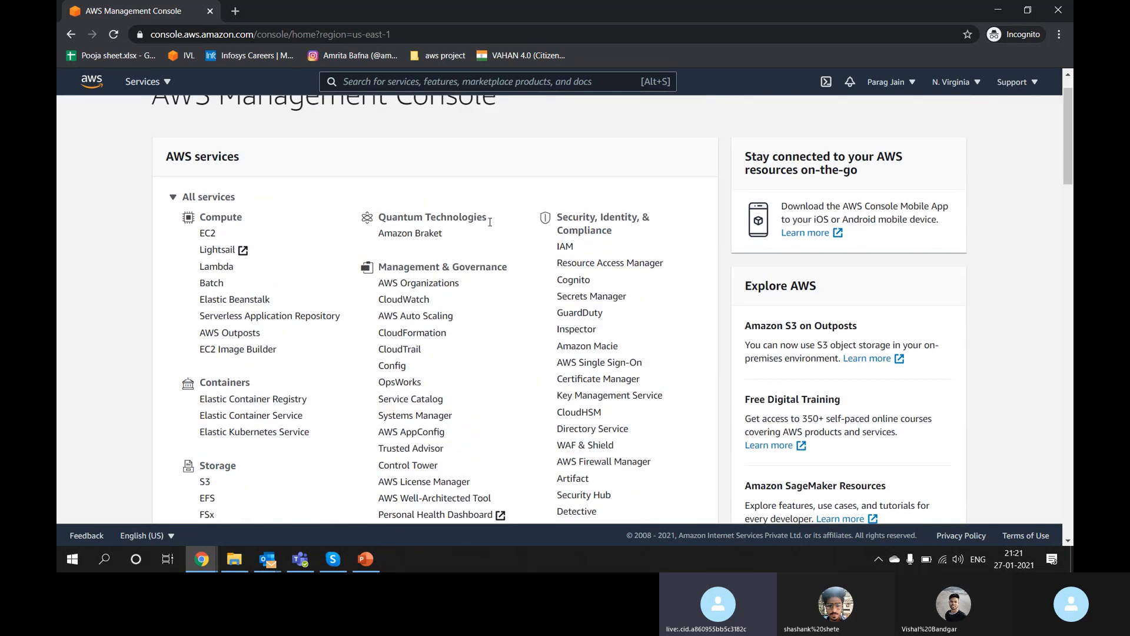
pyautogui.scroll(-14, 490, 222)
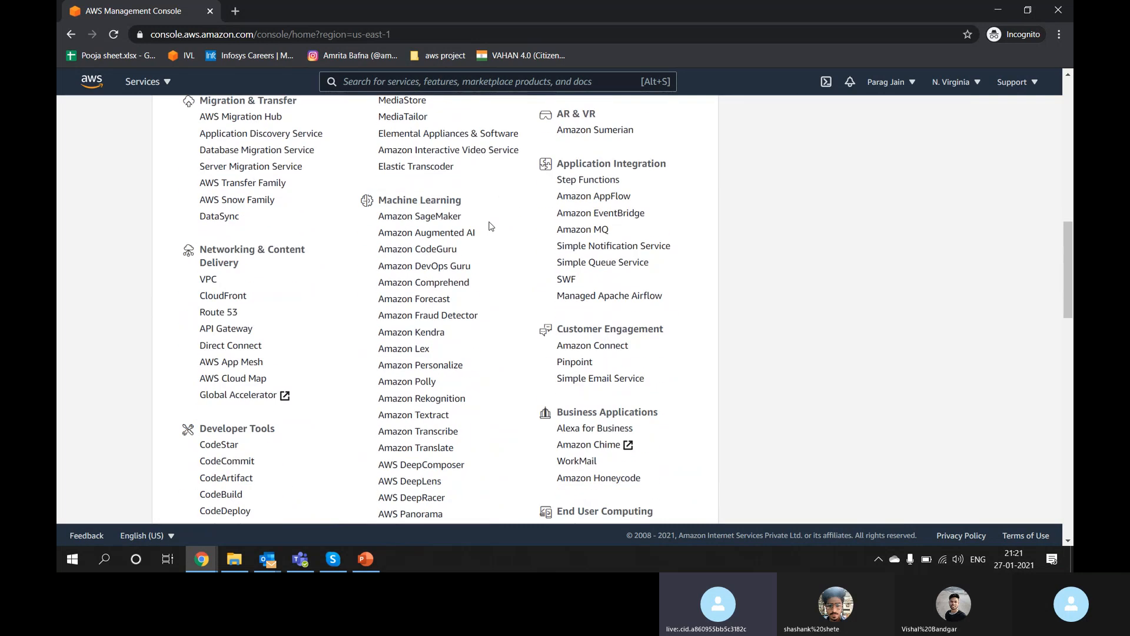
pyautogui.scroll(-5, 489, 226)
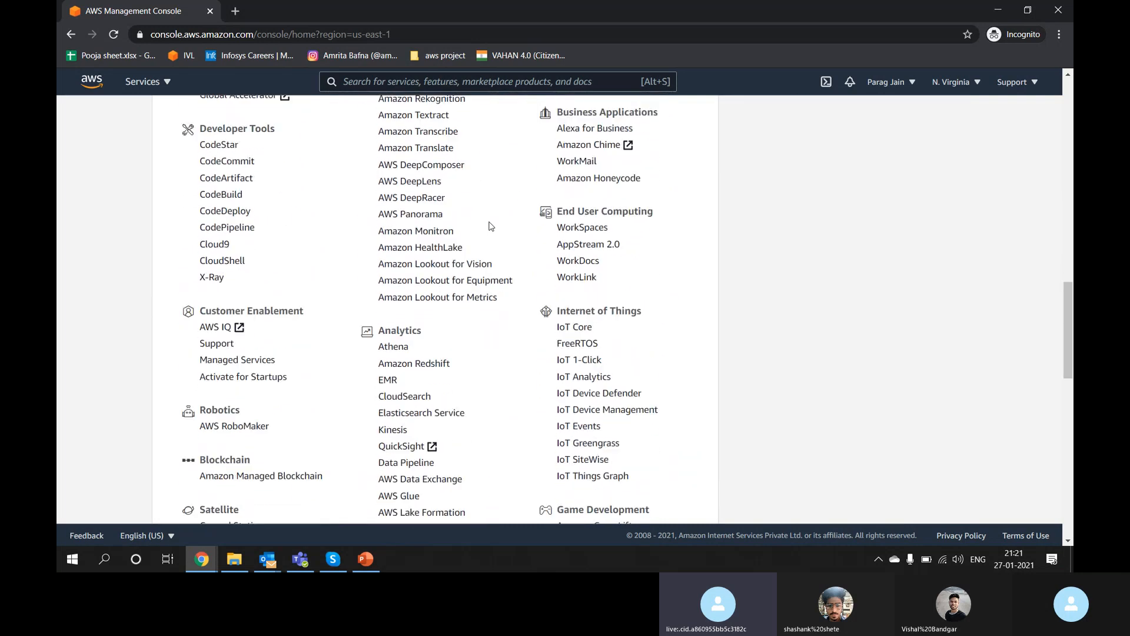
pyautogui.scroll(-1, 491, 226)
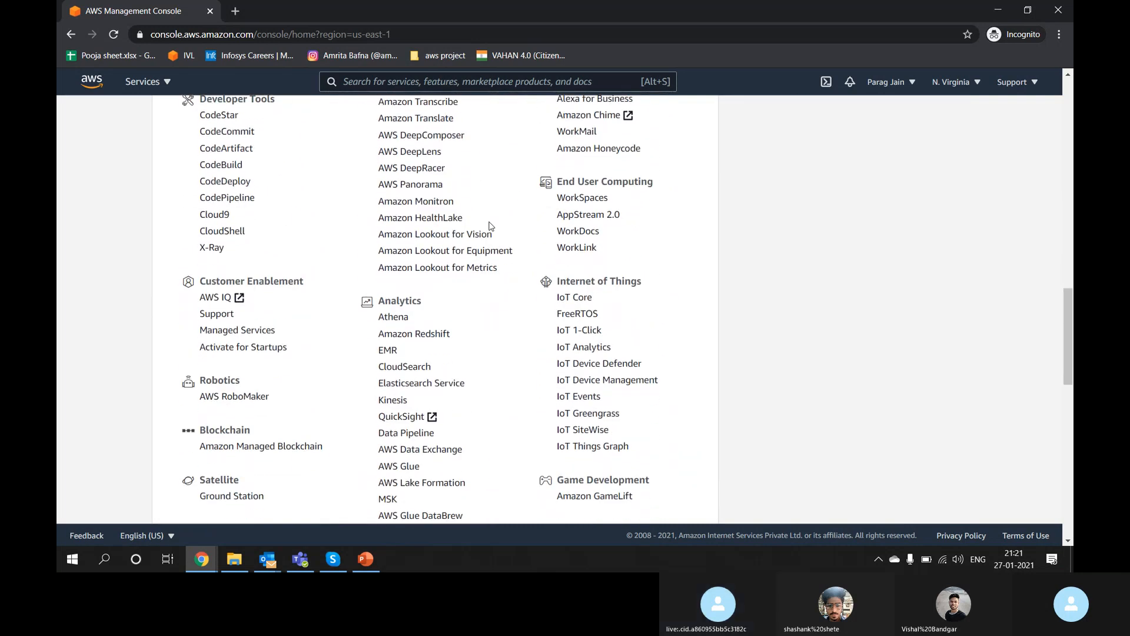
pyautogui.scroll(-1, 525, 378)
pyautogui.hotkey('ctrl', 'f')
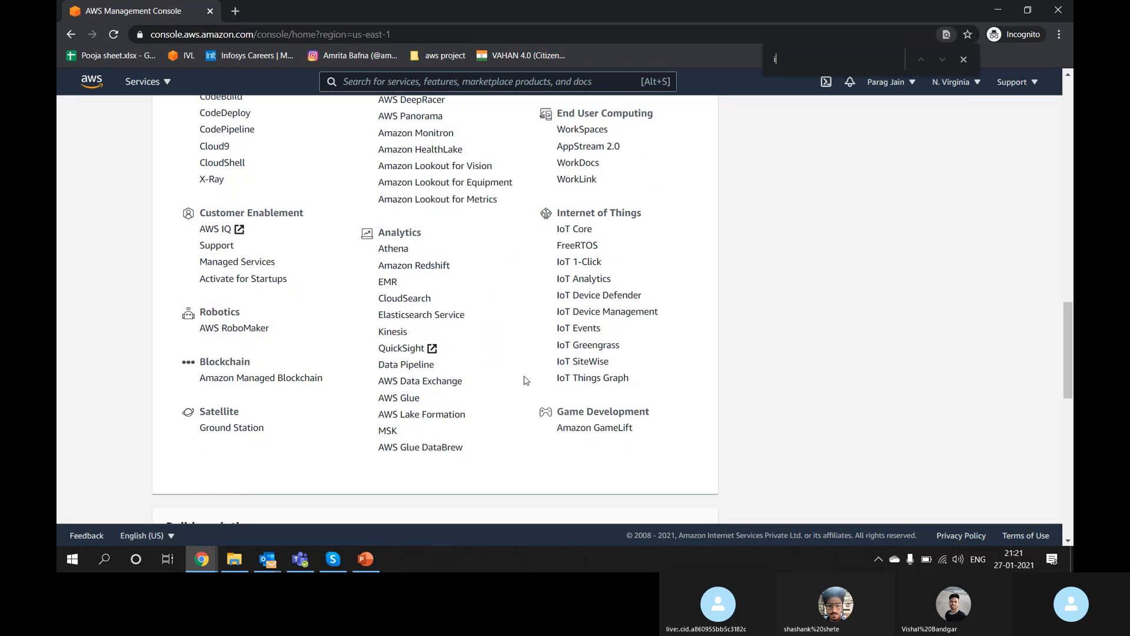
pyautogui.write('iam')
pyautogui.press('Escape')
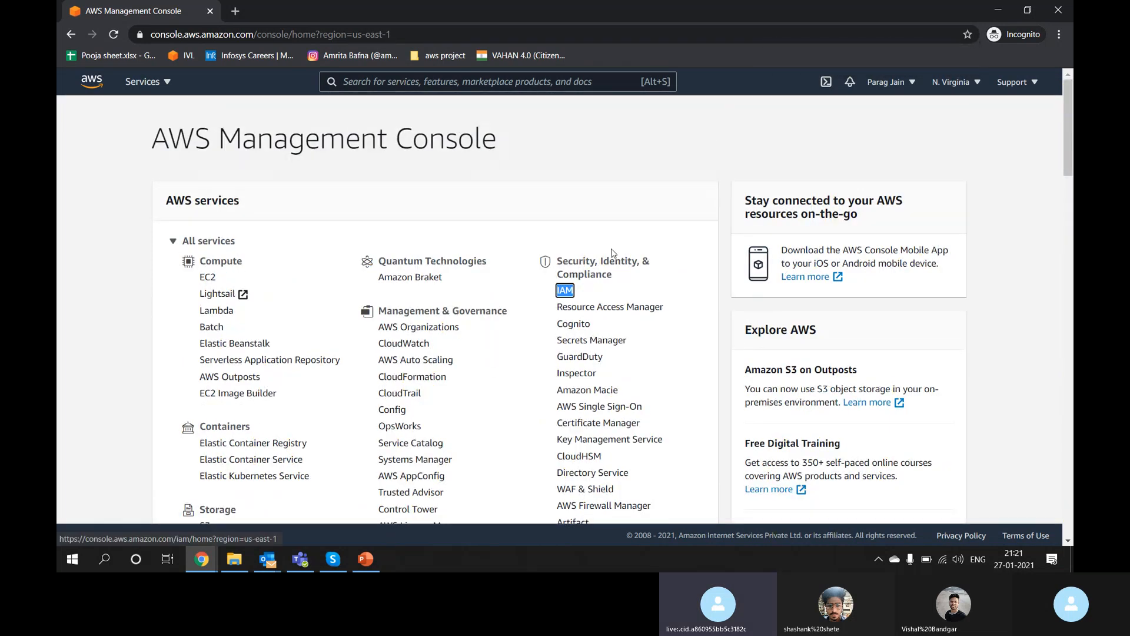
# Step: Search AWS services for 'IAM' and open the IAM dashboard
pyautogui.doubleClick(576, 263)
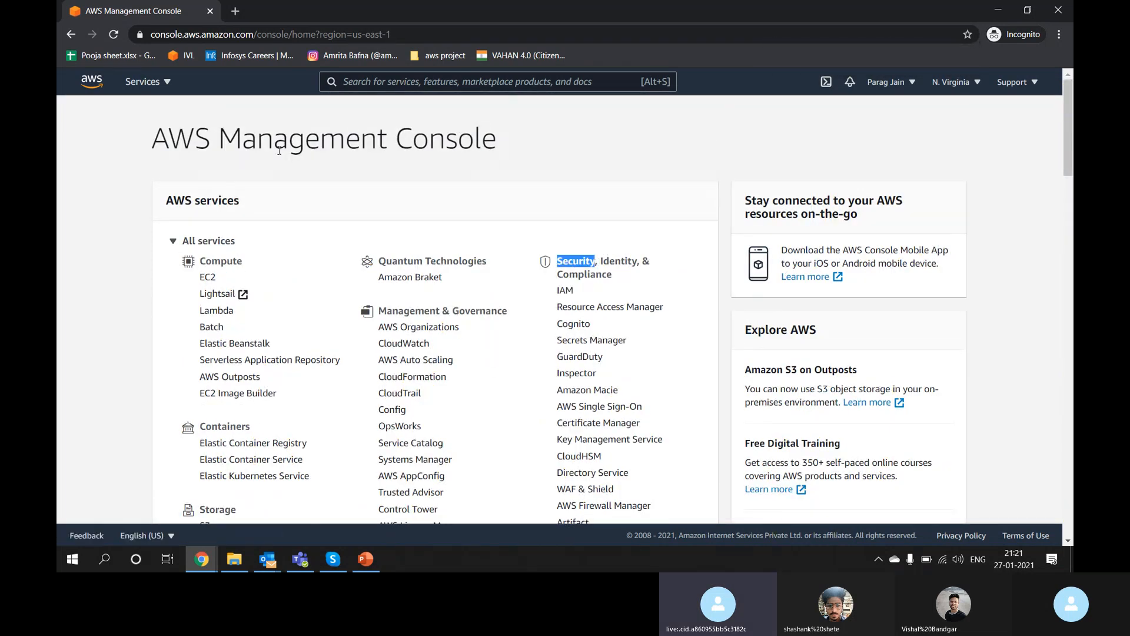
pyautogui.click(431, 86)
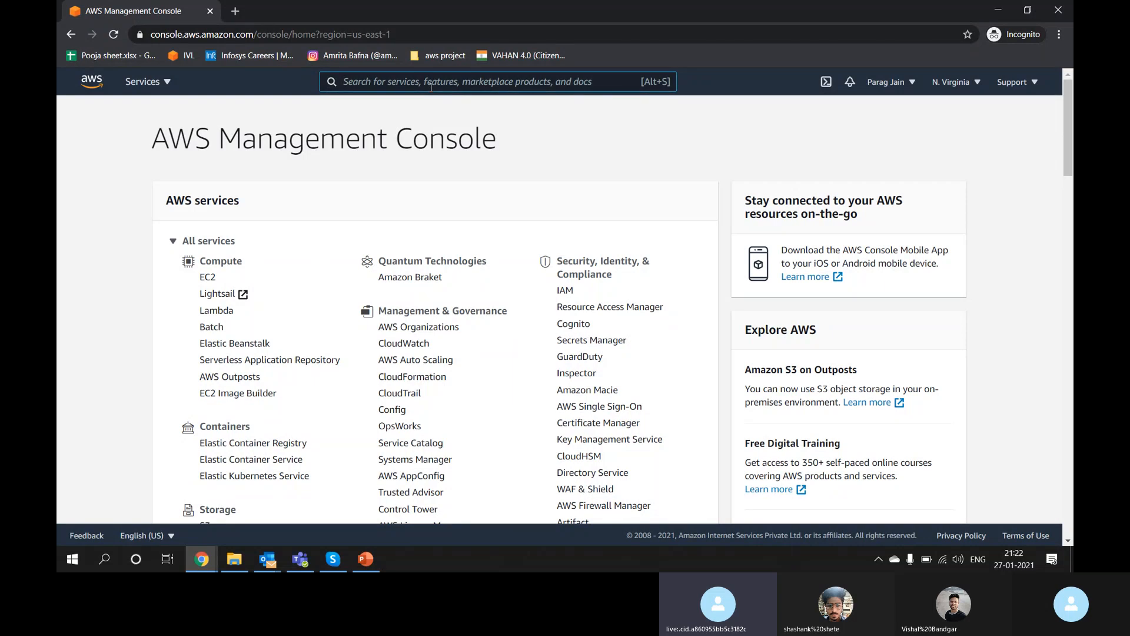
pyautogui.write('IAM')
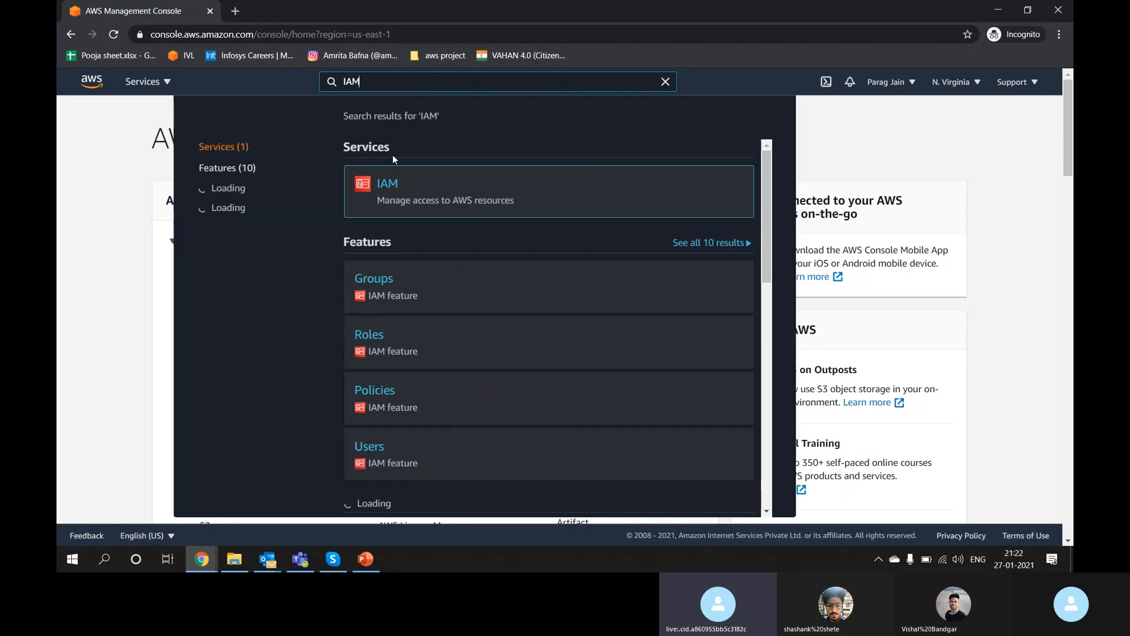
pyautogui.click(387, 183)
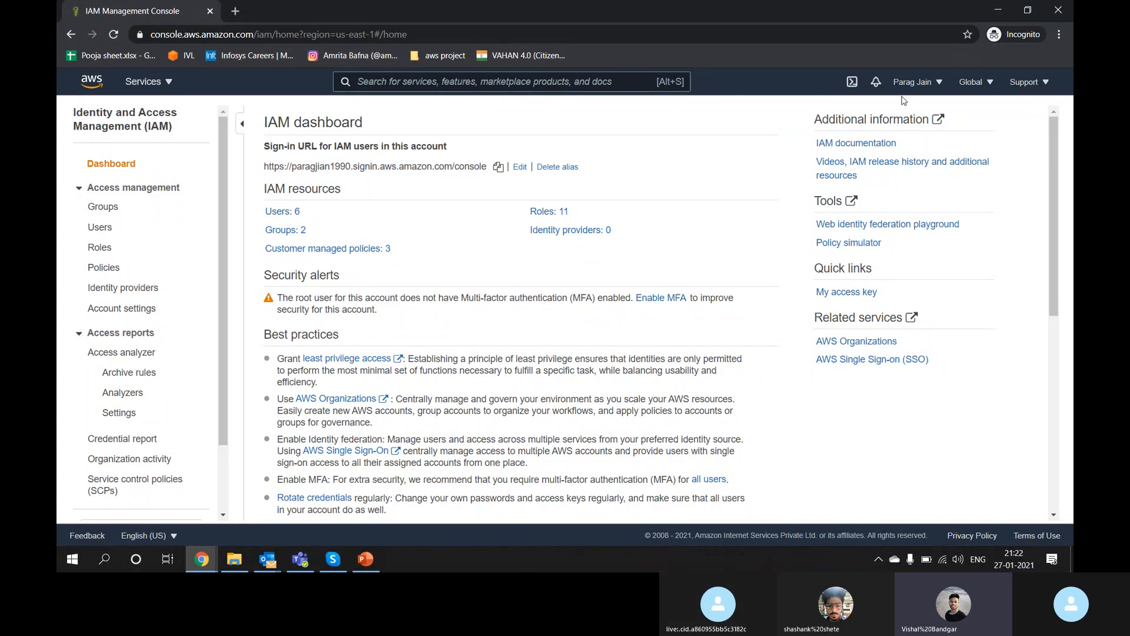
# Step: Sign out of the root account and choose to sign in to a different account
pyautogui.click(932, 85)
pyautogui.click(839, 250)
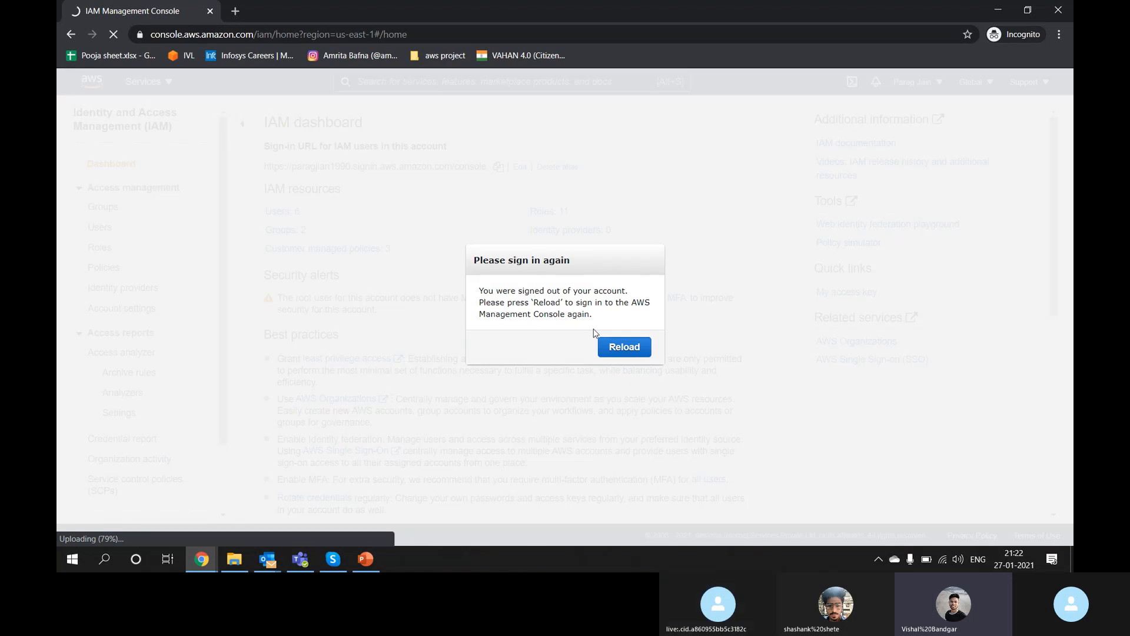
pyautogui.click(621, 345)
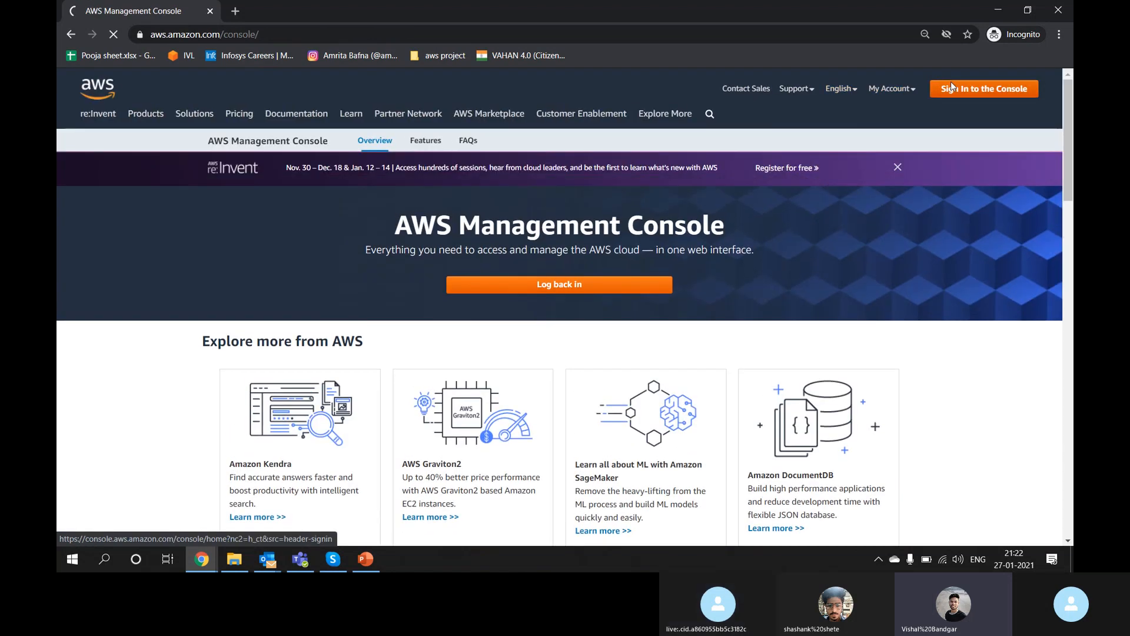
pyautogui.click(952, 84)
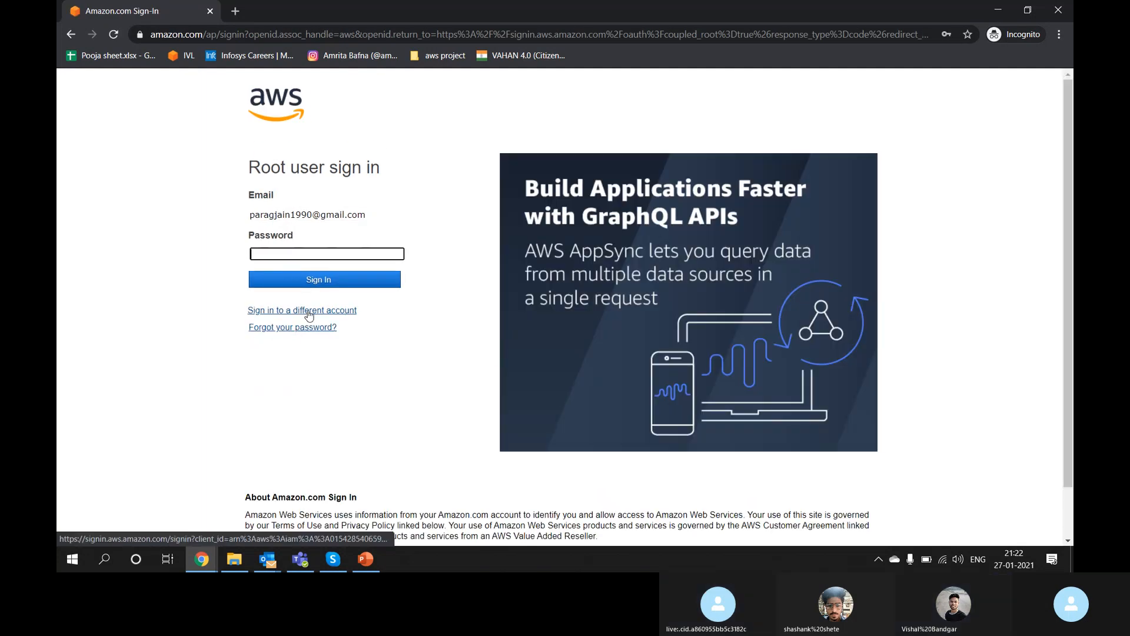
pyautogui.click(308, 312)
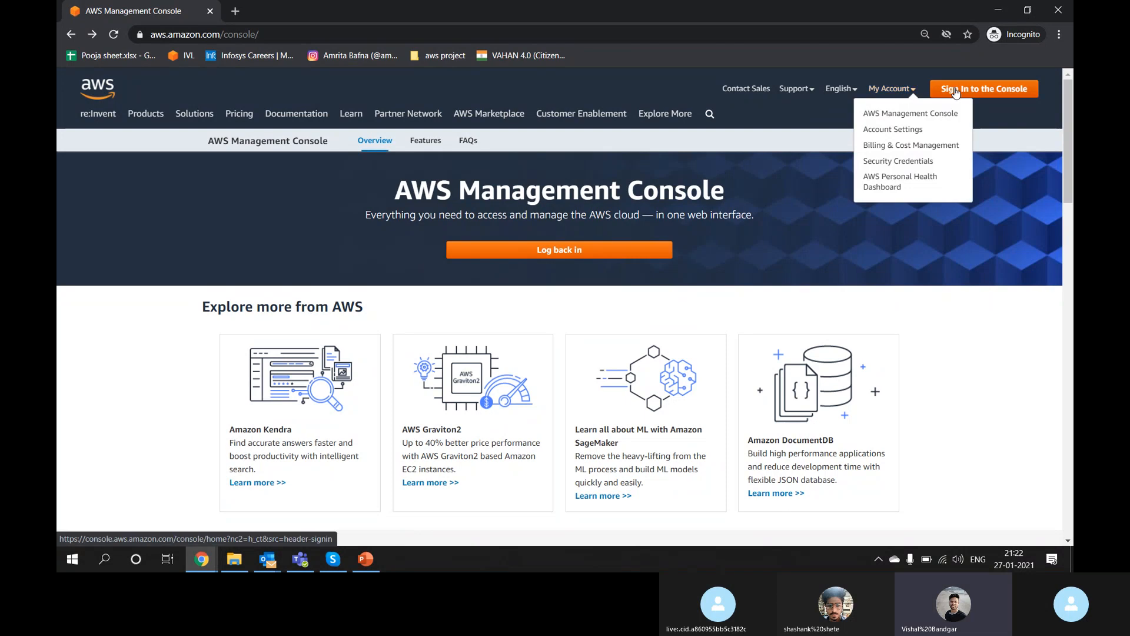
# Step: Load the AWS home page, go to console sign-in, and start creating a new AWS account
pyautogui.moveTo(257, 34); pyautogui.dragTo(650, 32)
pyautogui.press('BackSpace')
pyautogui.press('BackSpace')
pyautogui.press('BackSpace')
pyautogui.press('BackSpace')
pyautogui.press('BackSpace')
pyautogui.press('BackSpace')
pyautogui.press('BackSpace')
pyautogui.press('BackSpace')
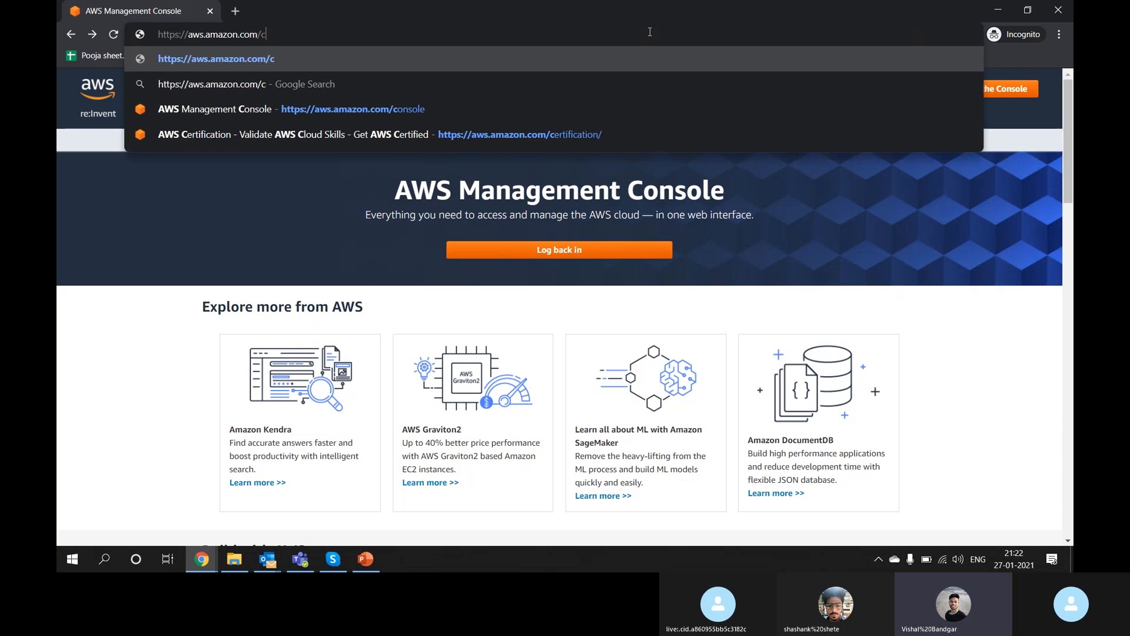
pyautogui.press('Return')
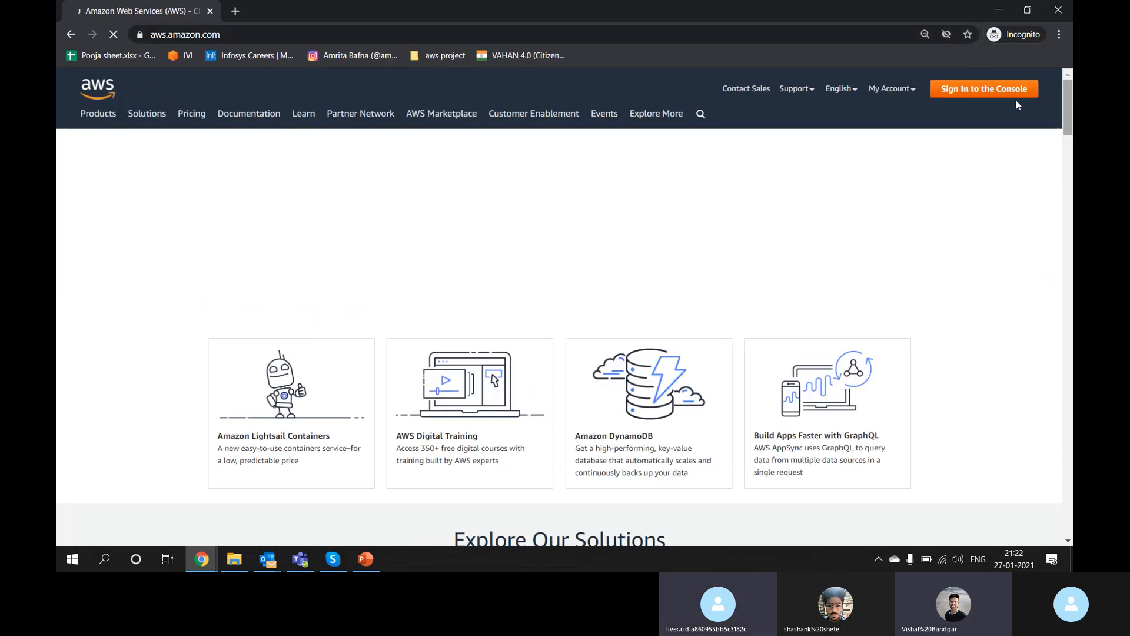
pyautogui.moveTo(903, 99)
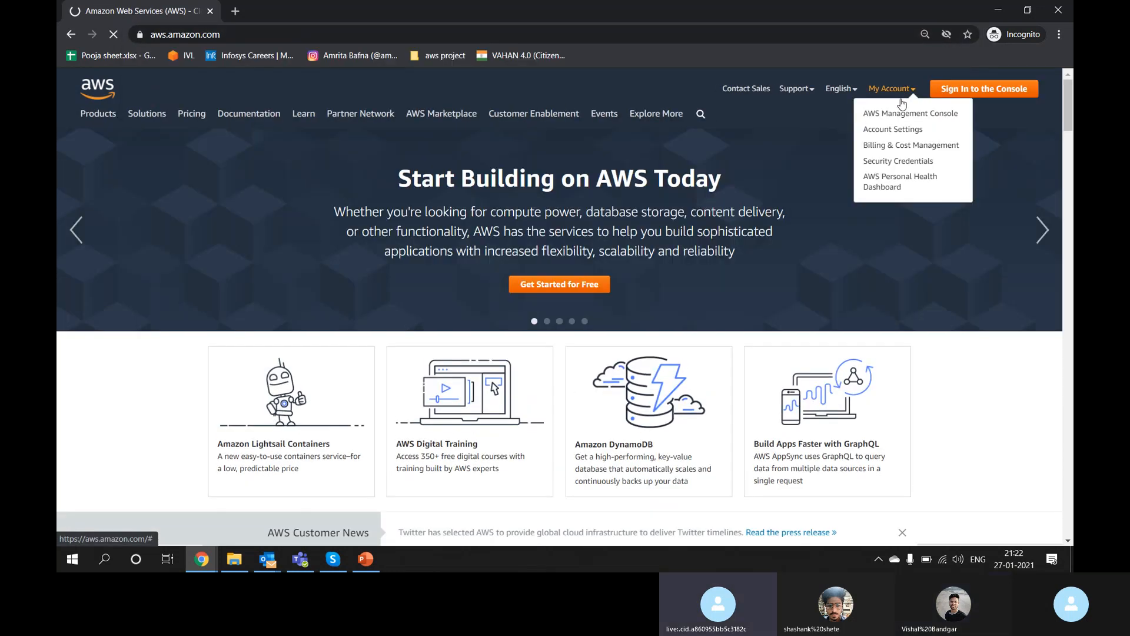
pyautogui.click(901, 114)
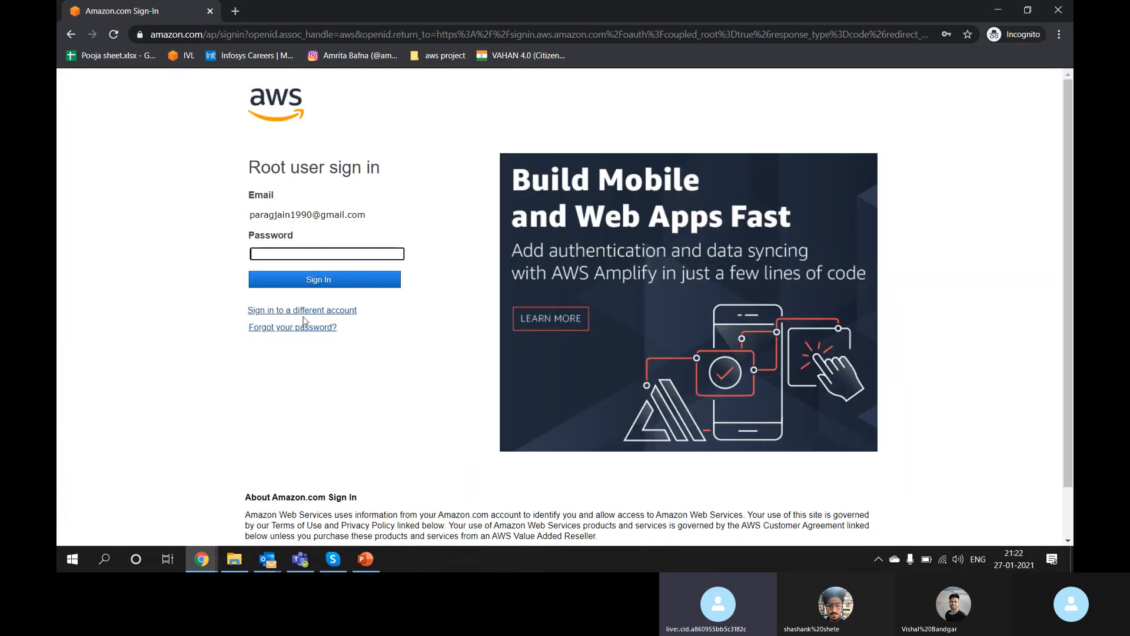
pyautogui.click(300, 318)
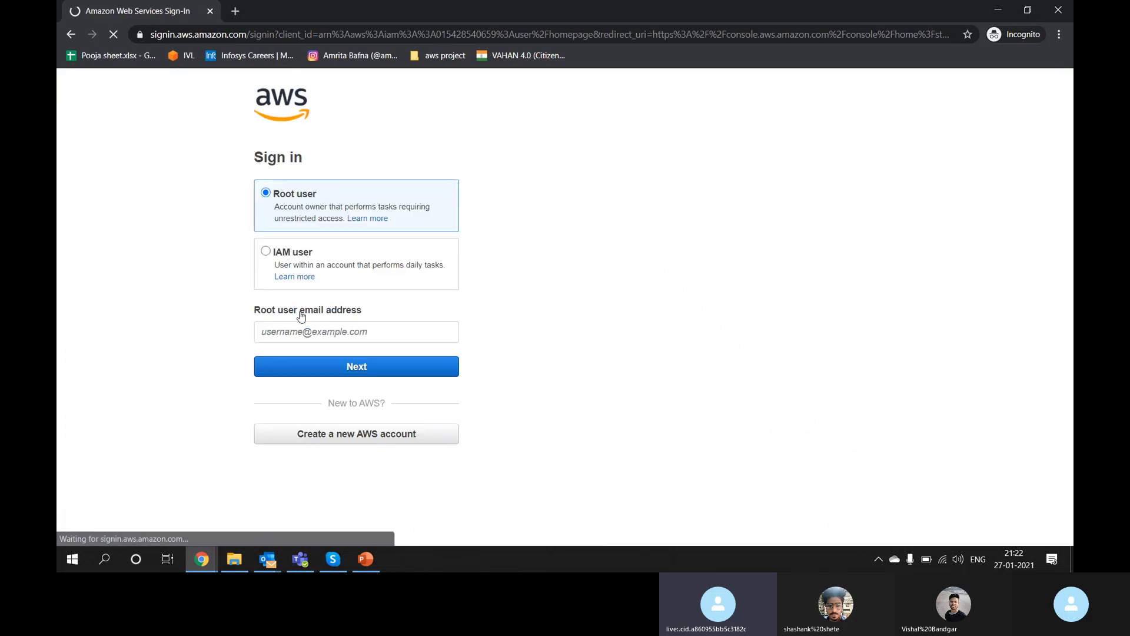
pyautogui.click(336, 434)
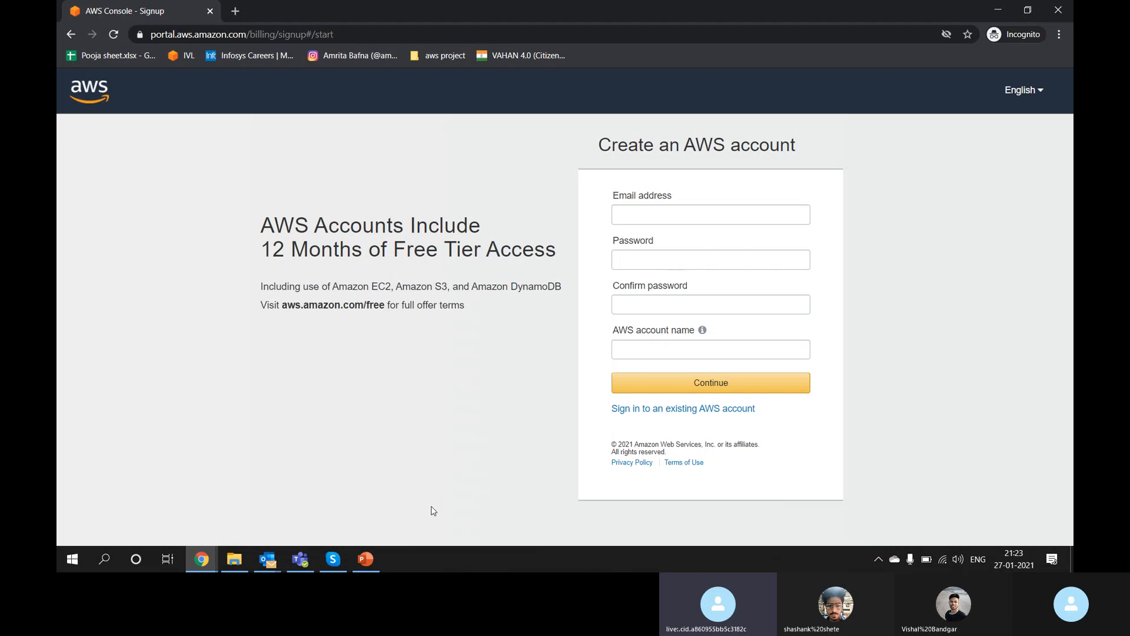
# Step: Sign back into the existing root account with its password and search services for 'iam'
pyautogui.click(333, 559)
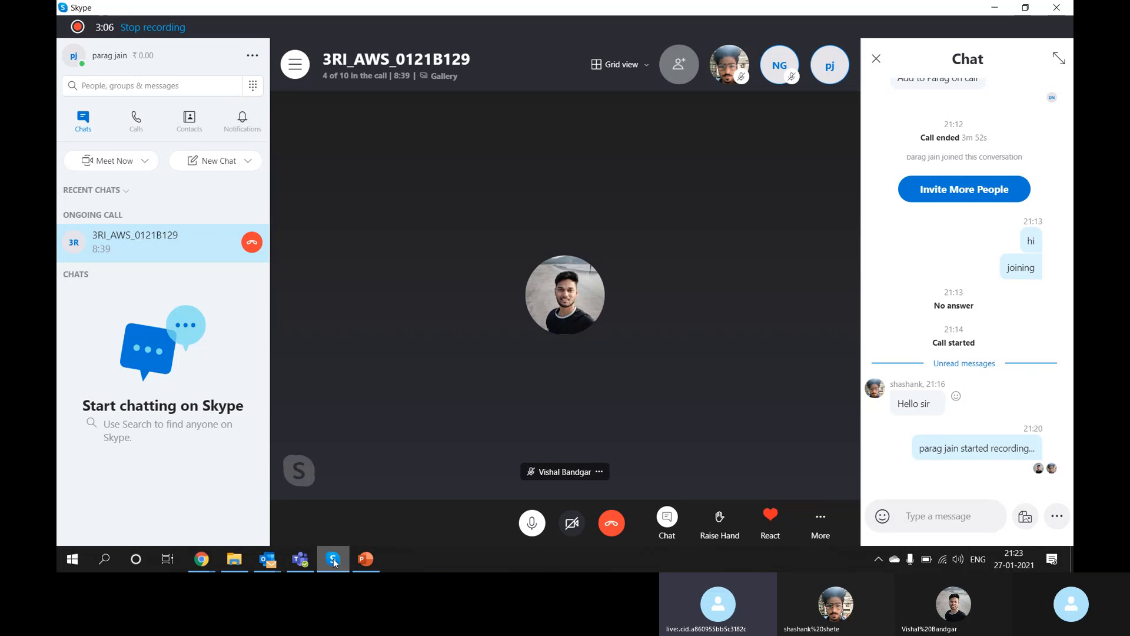
pyautogui.click(333, 560)
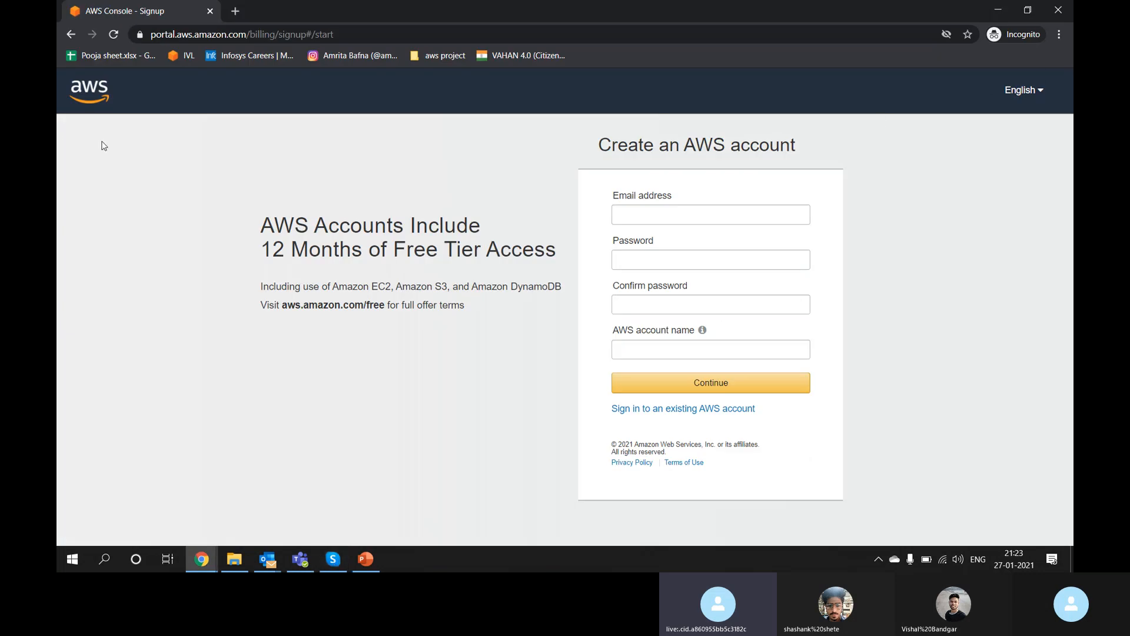
pyautogui.click(734, 409)
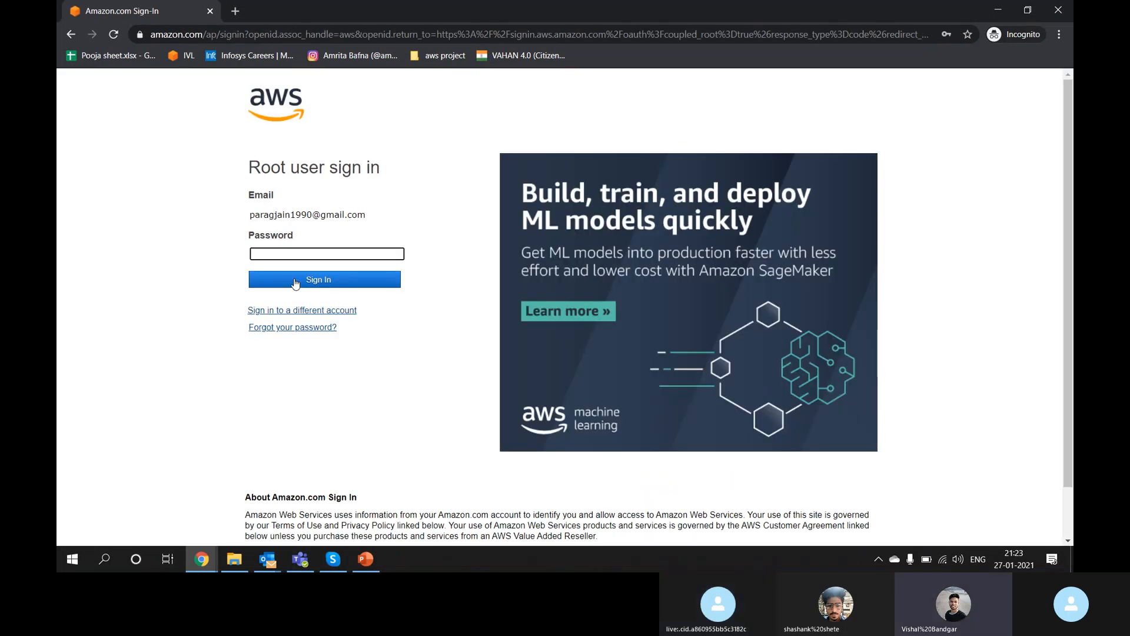
pyautogui.write('*******')
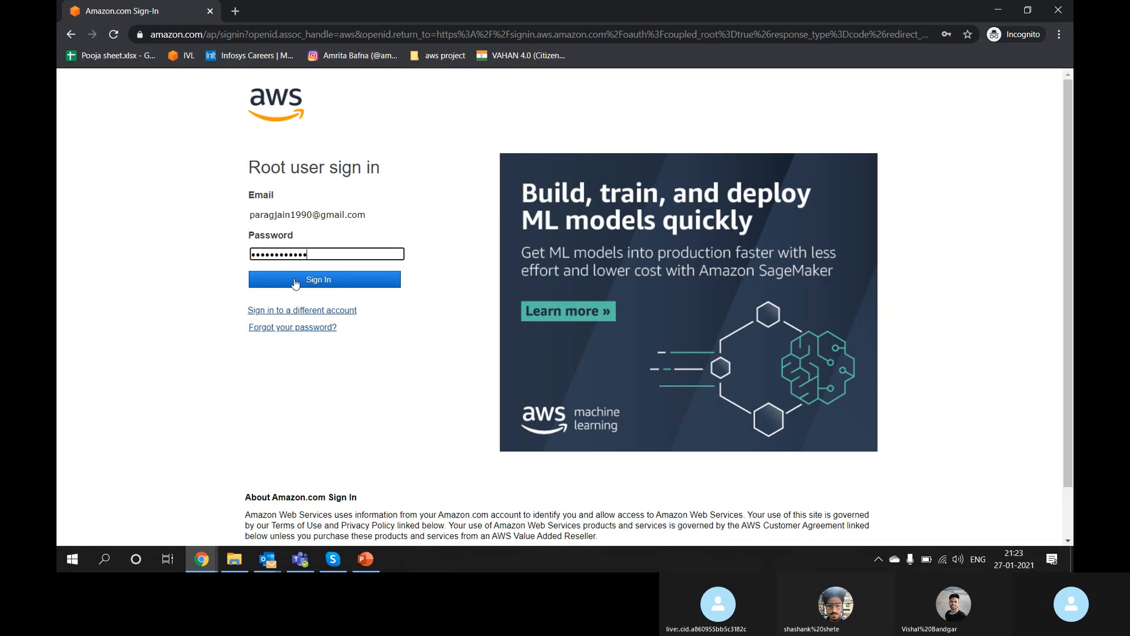
pyautogui.write('*')
pyautogui.press('Return')
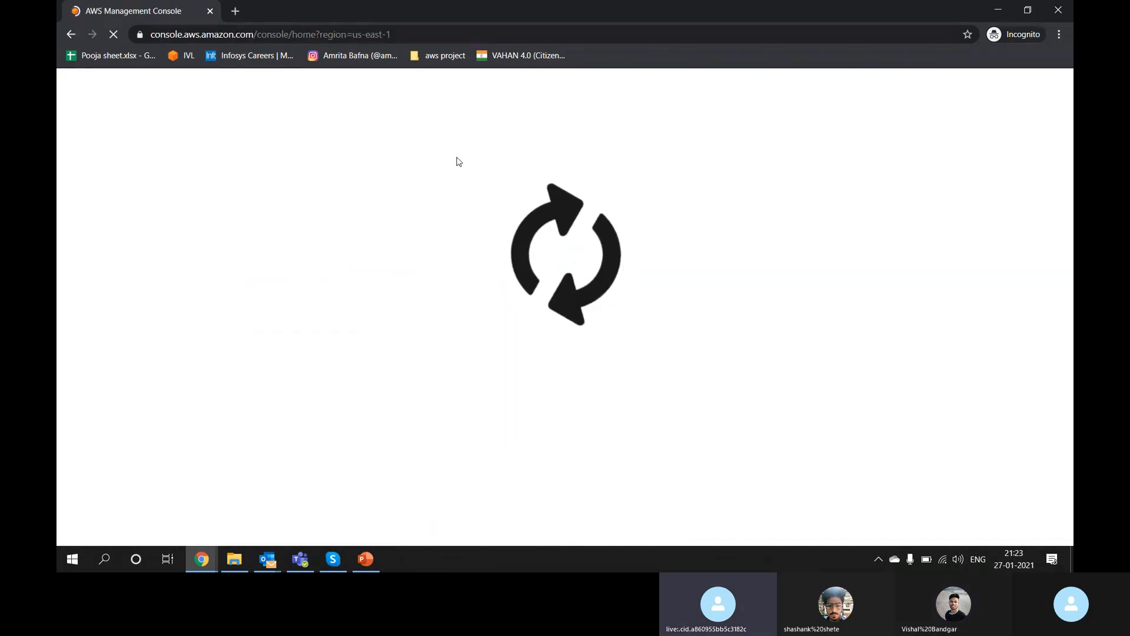
pyautogui.hotkey('alt', 's')
pyautogui.write('iam')
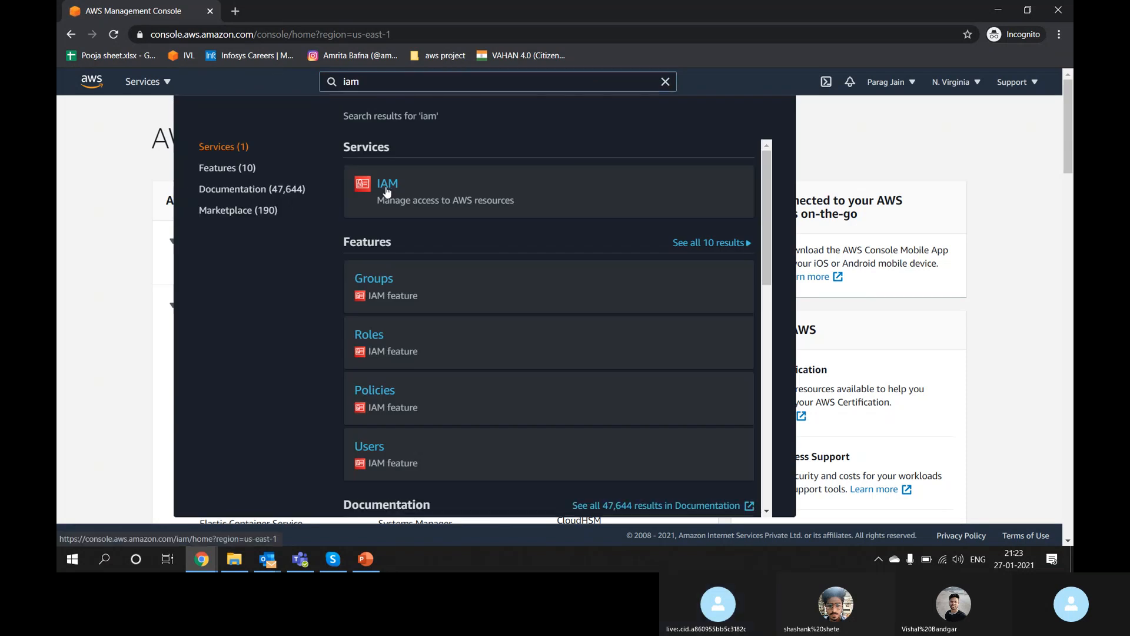
# Step: Open the IAM Users list, select all six users, then cancel their deletion
pyautogui.click(387, 184)
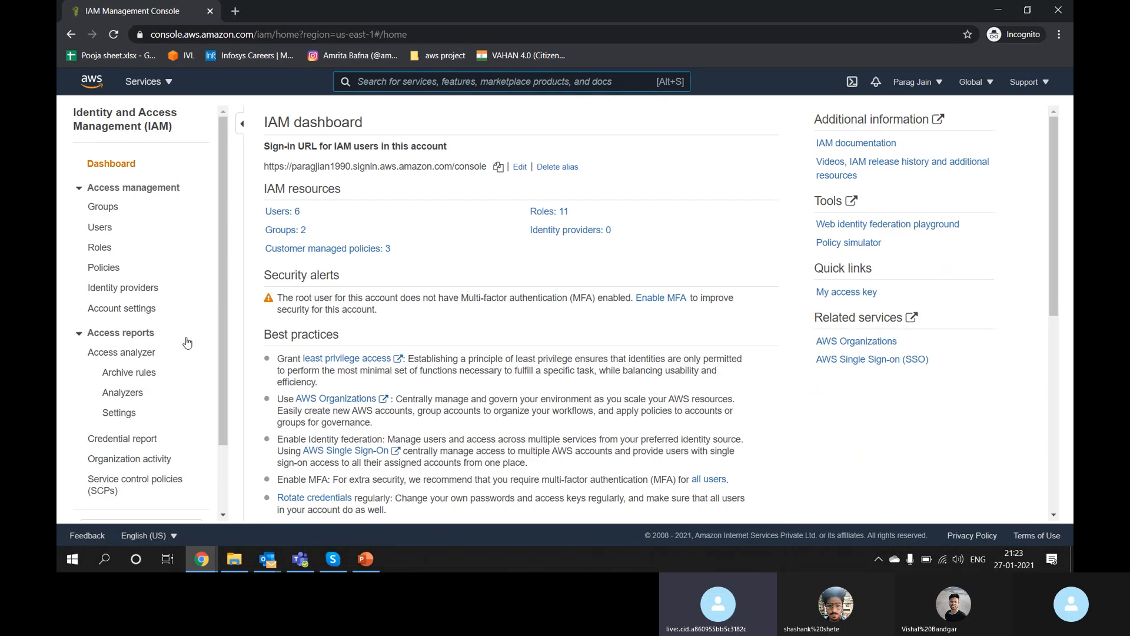
pyautogui.click(99, 227)
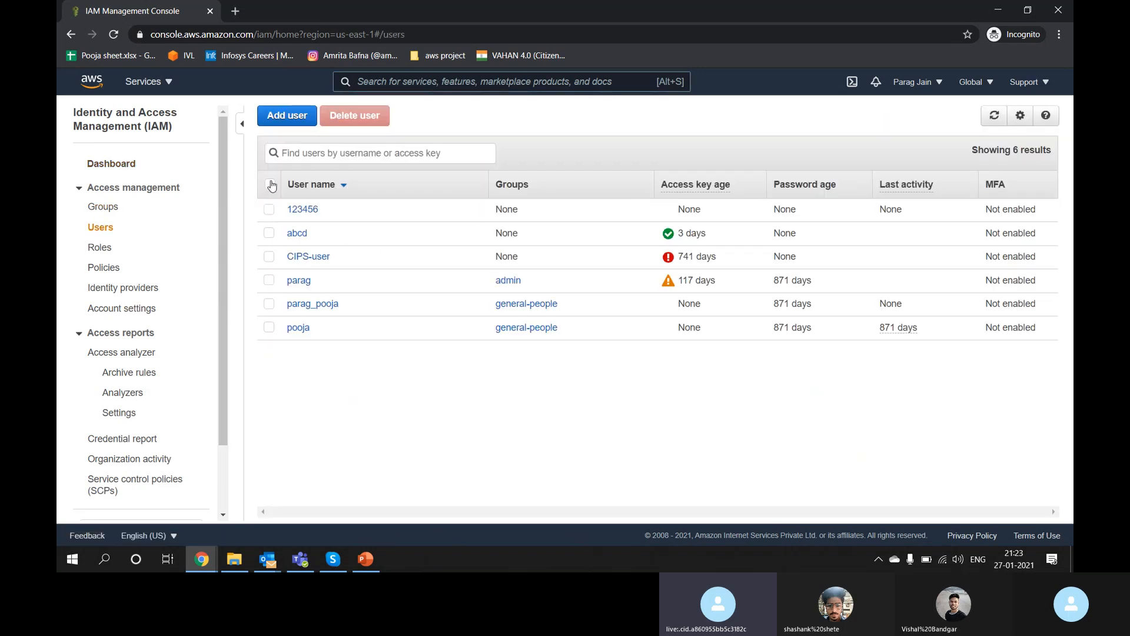
pyautogui.click(270, 184)
pyautogui.click(362, 116)
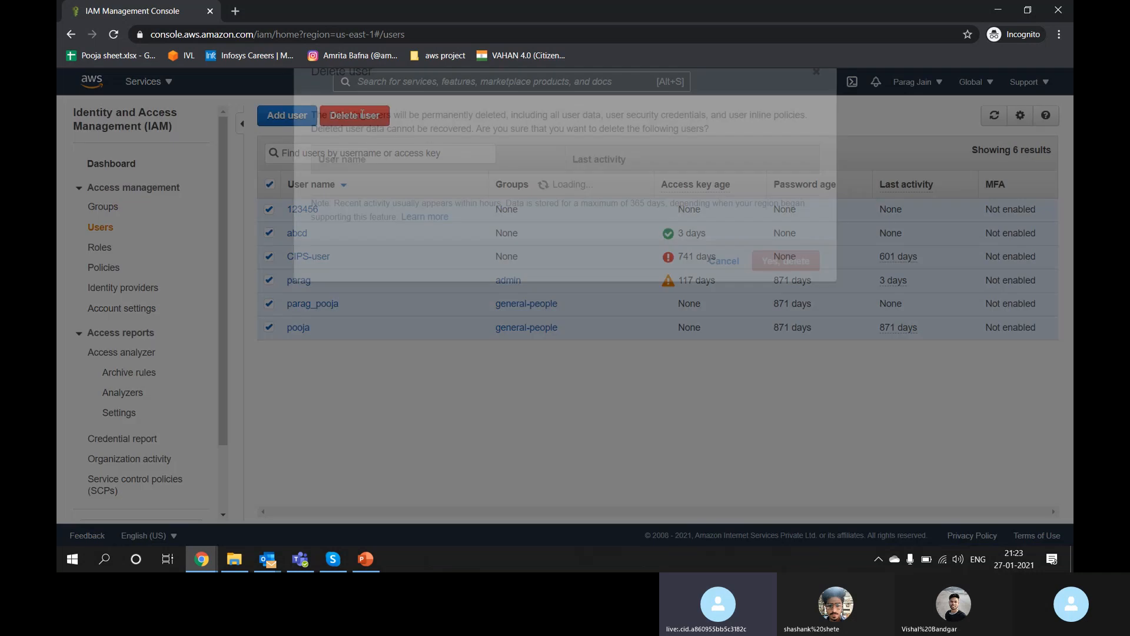
pyautogui.click(726, 333)
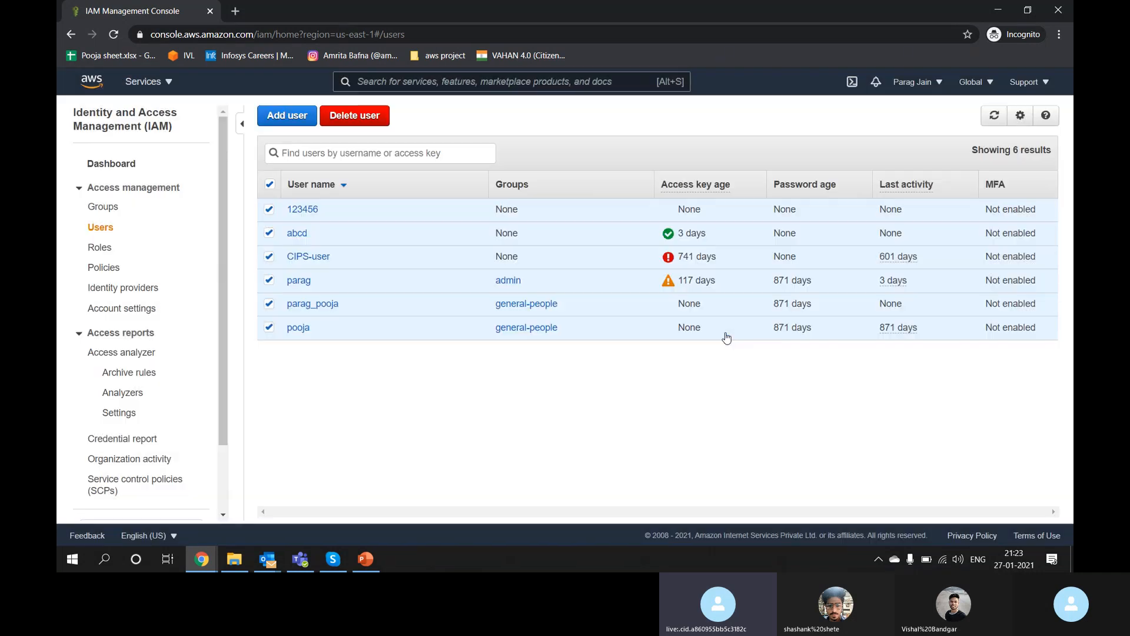
pyautogui.click(938, 89)
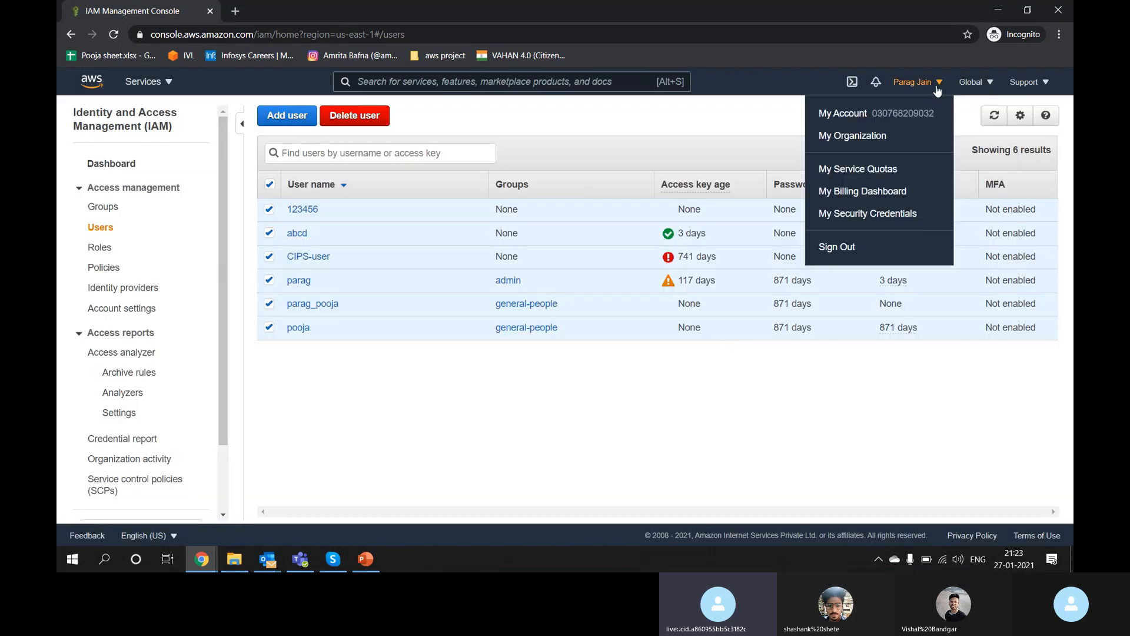
# Step: Sign out and choose to sign in to a different AWS account
pyautogui.click(834, 250)
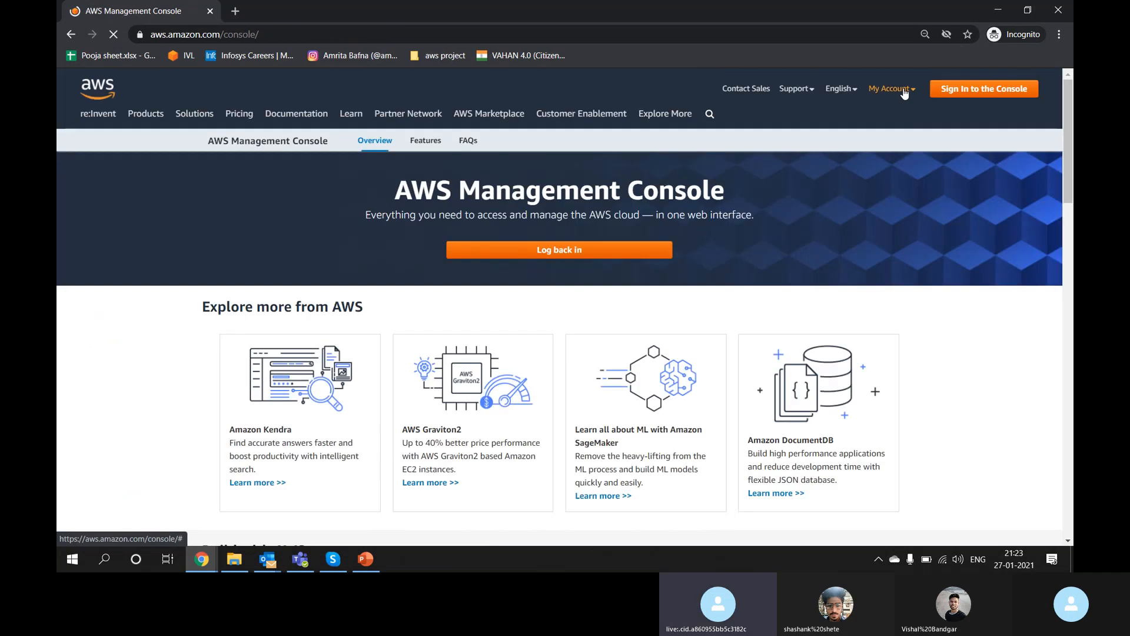
pyautogui.moveTo(904, 93)
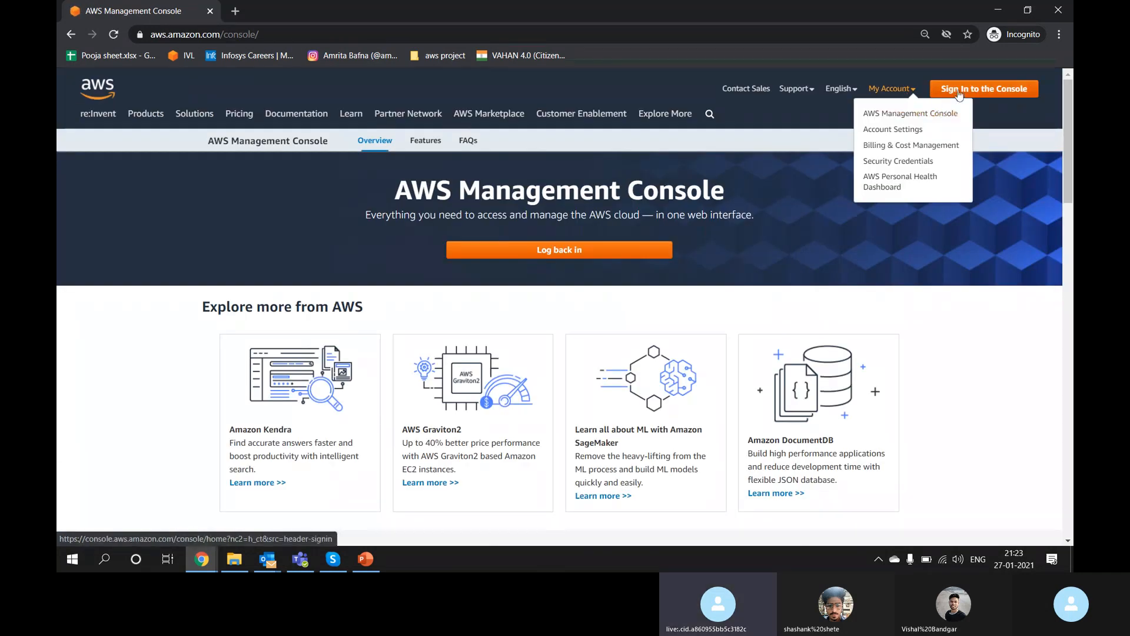
pyautogui.click(942, 89)
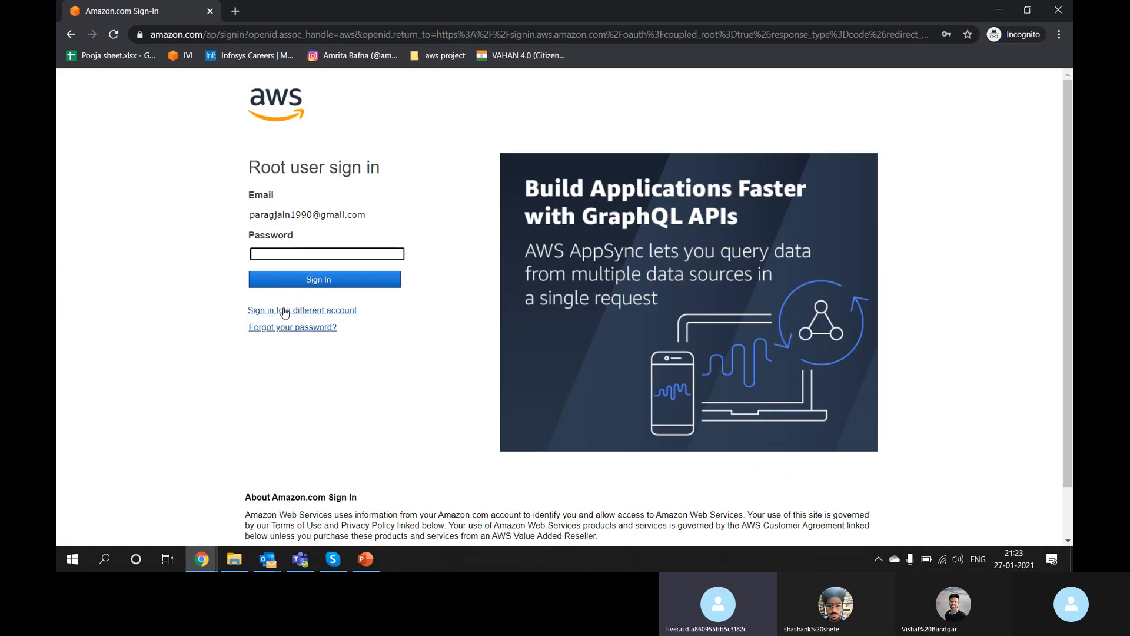
pyautogui.click(285, 310)
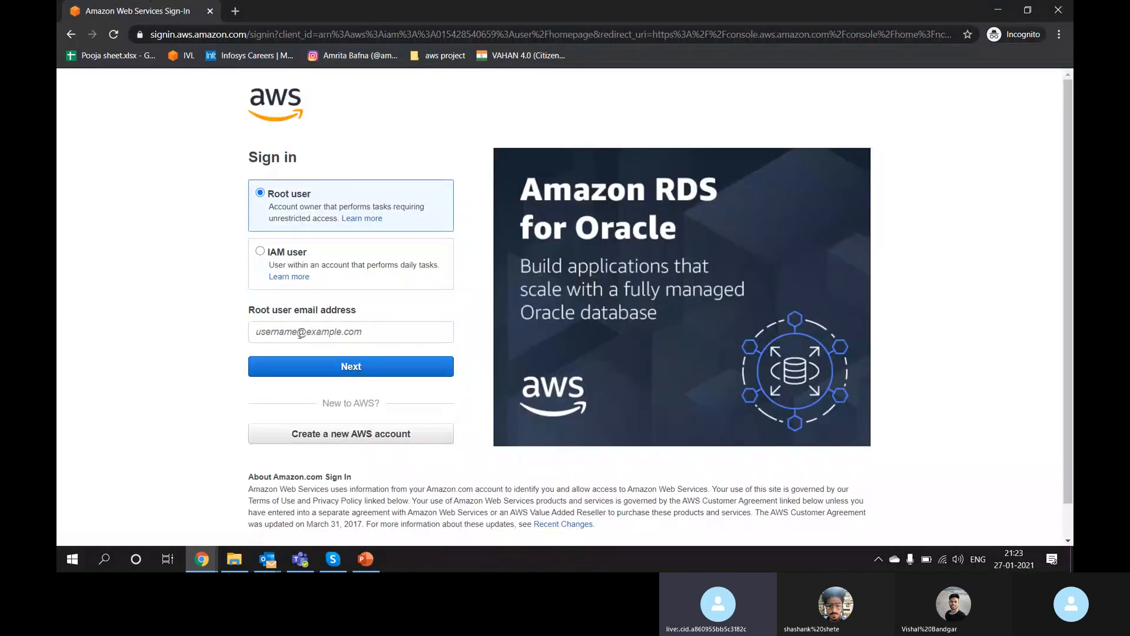
# Step: Sign in as that account's root user with its email address and password
pyautogui.click(300, 332)
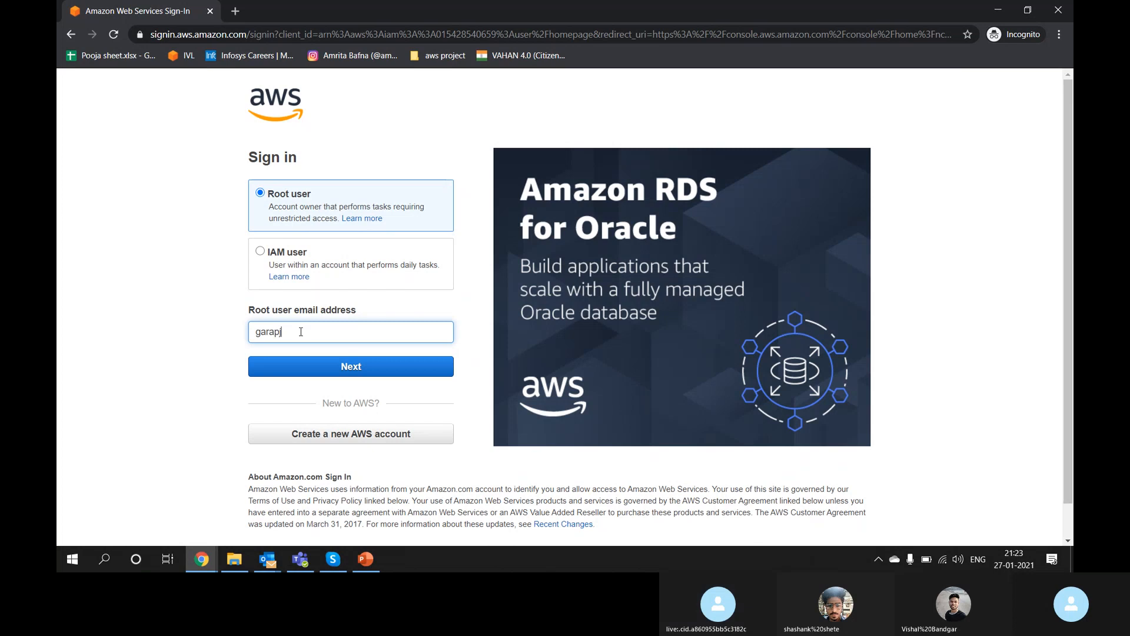
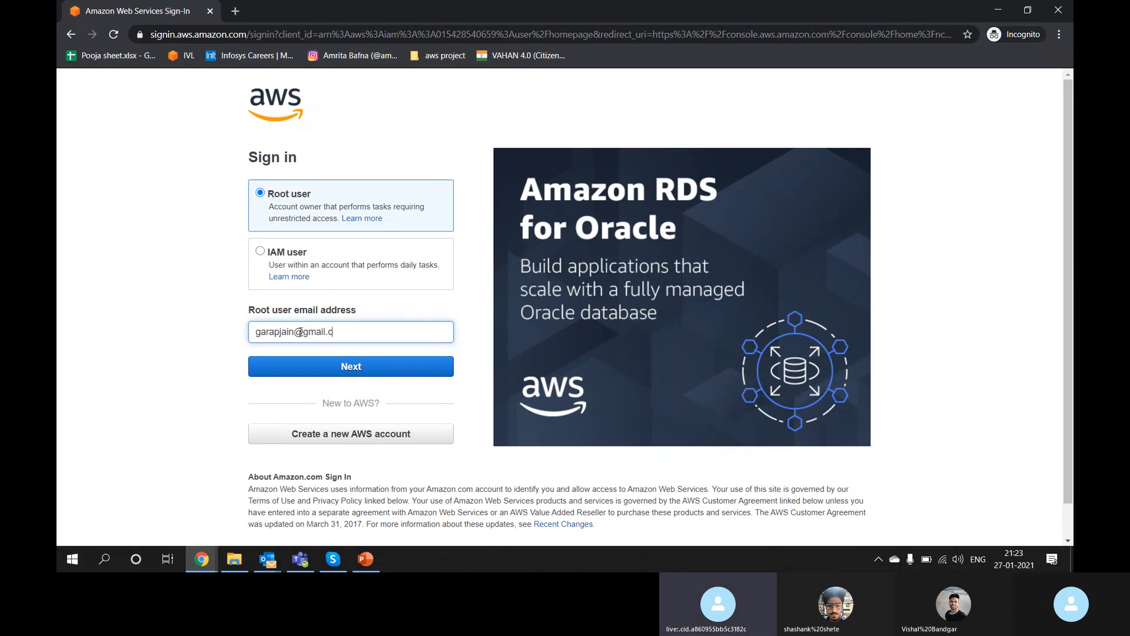
pyautogui.press('Return')
pyautogui.write('••')
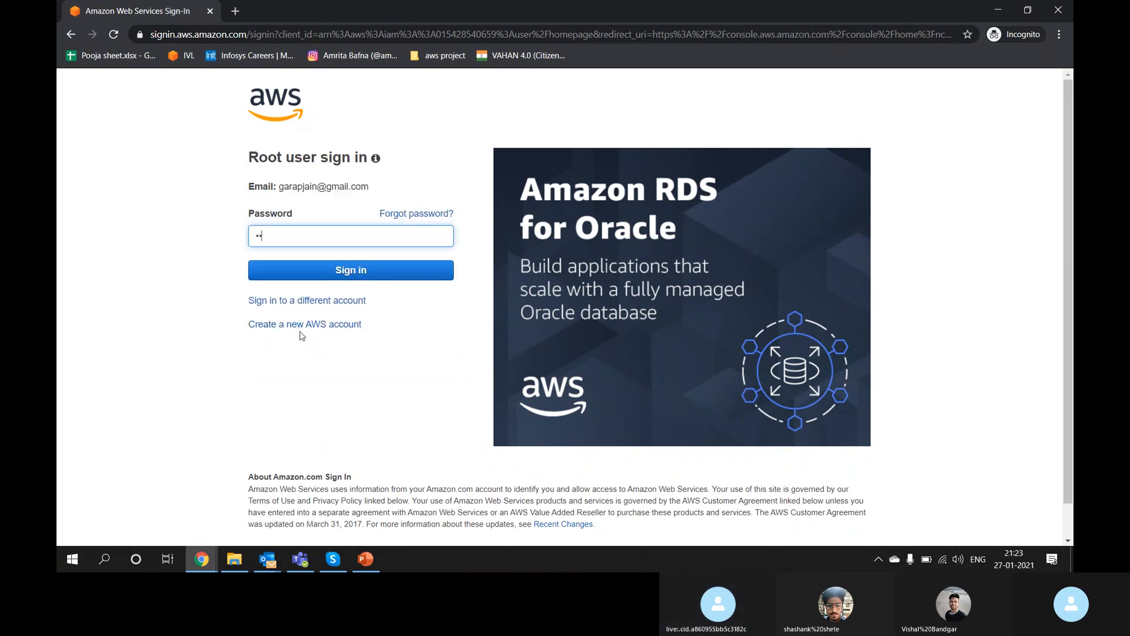
pyautogui.write('••••••••')
pyautogui.press('Return')
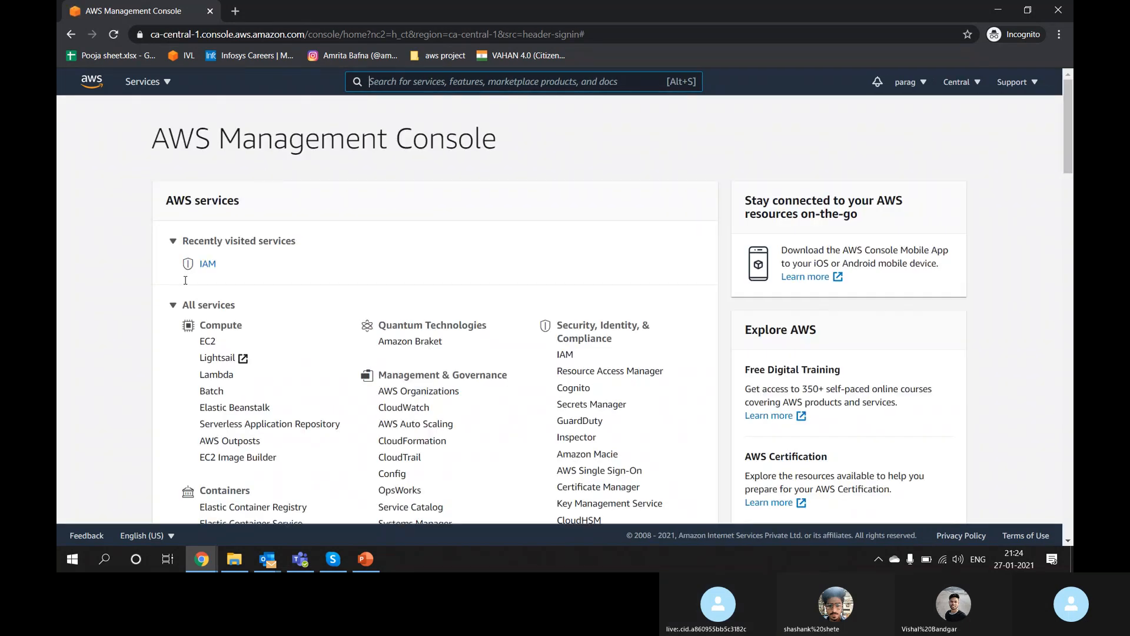
# Step: Open IAM Users from recently visited services and select all five users
pyautogui.click(207, 264)
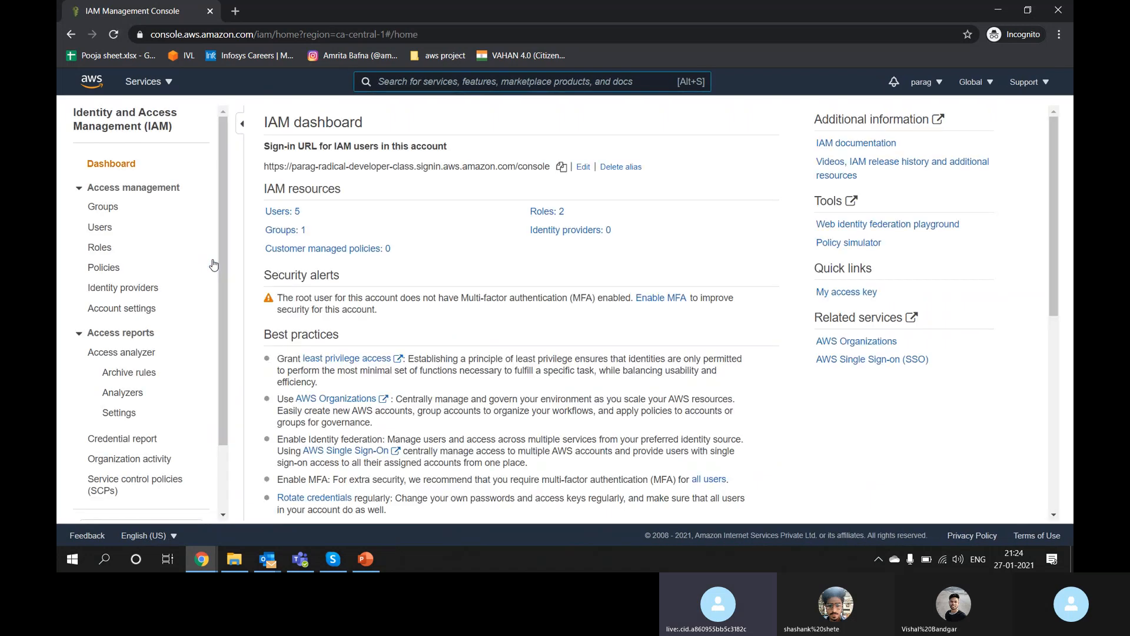
pyautogui.click(101, 227)
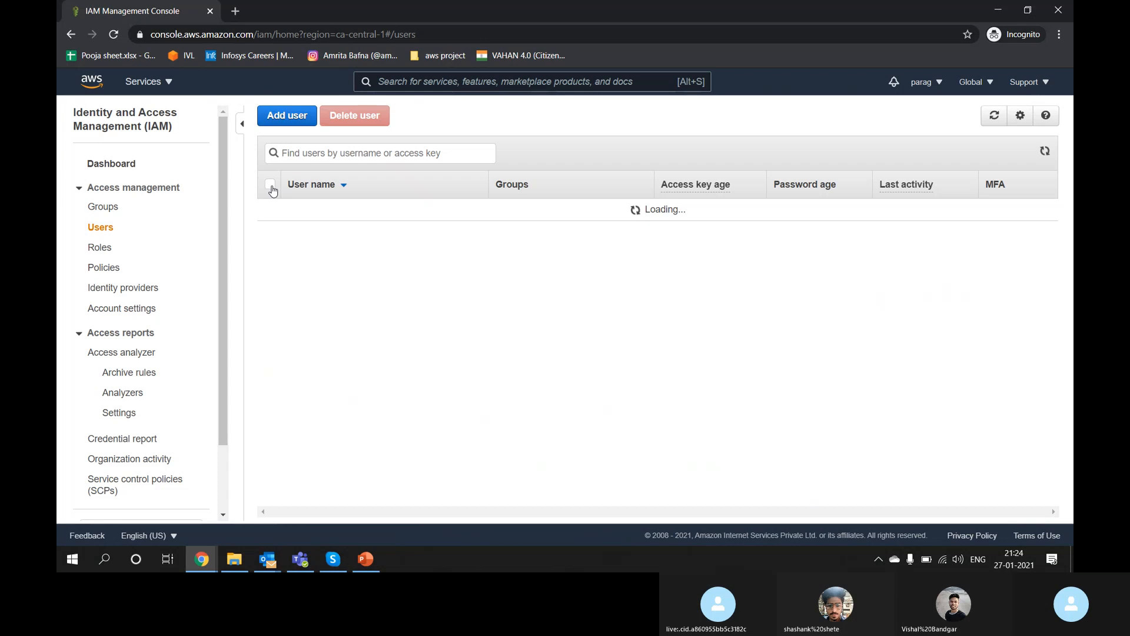
pyautogui.click(270, 186)
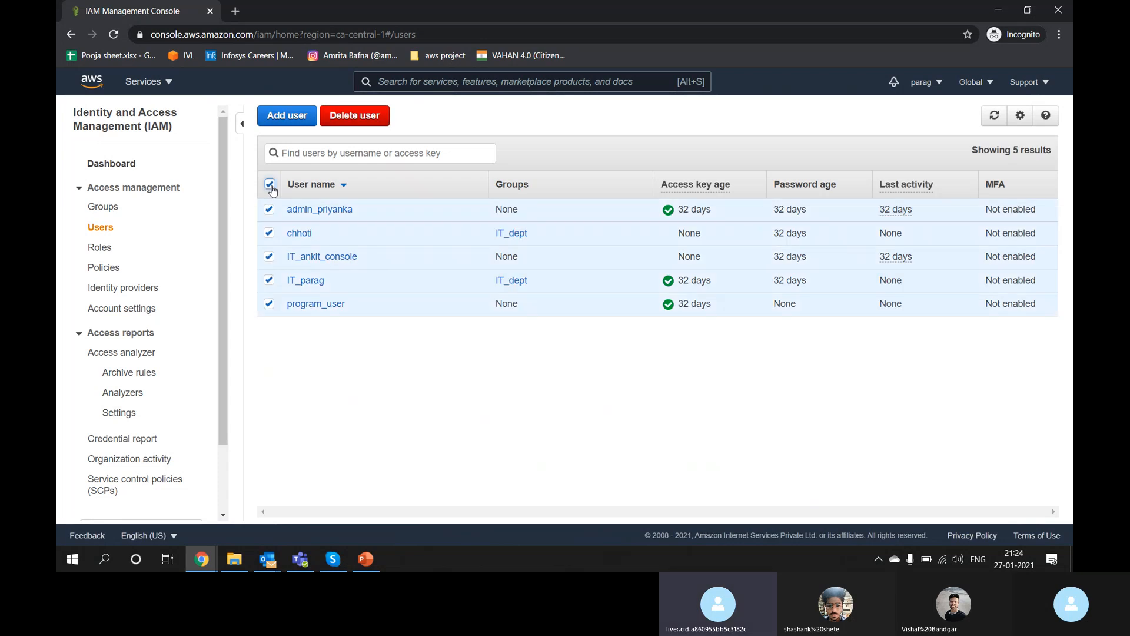
# Step: Delete all five selected IAM users, confirming with 'Yes, delete', and view Groups
pyautogui.click(357, 118)
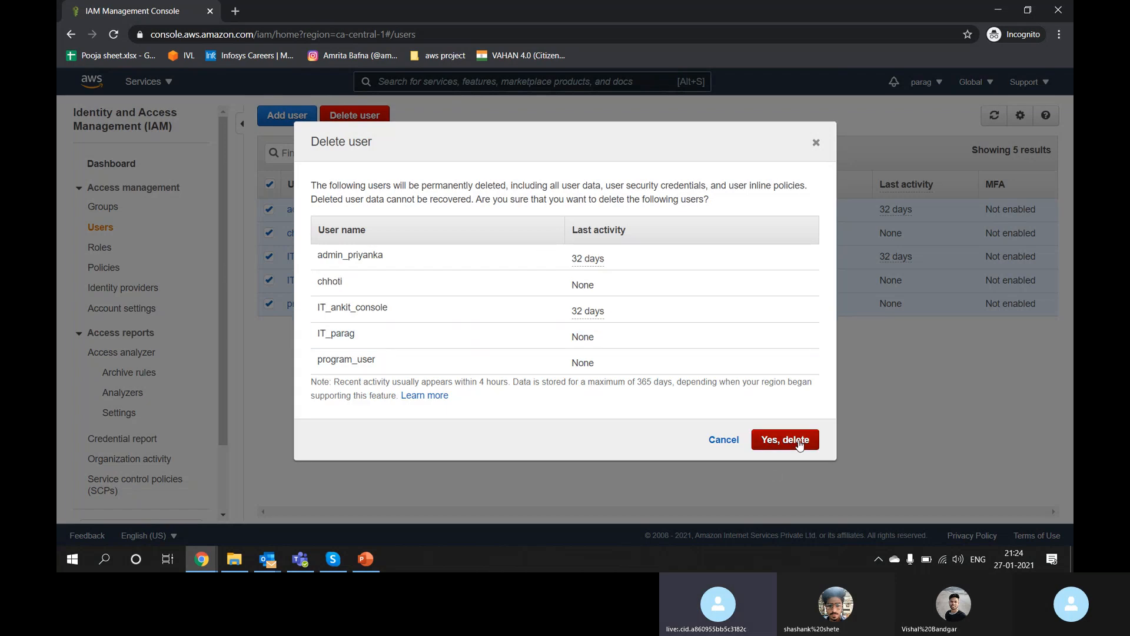
pyautogui.click(799, 442)
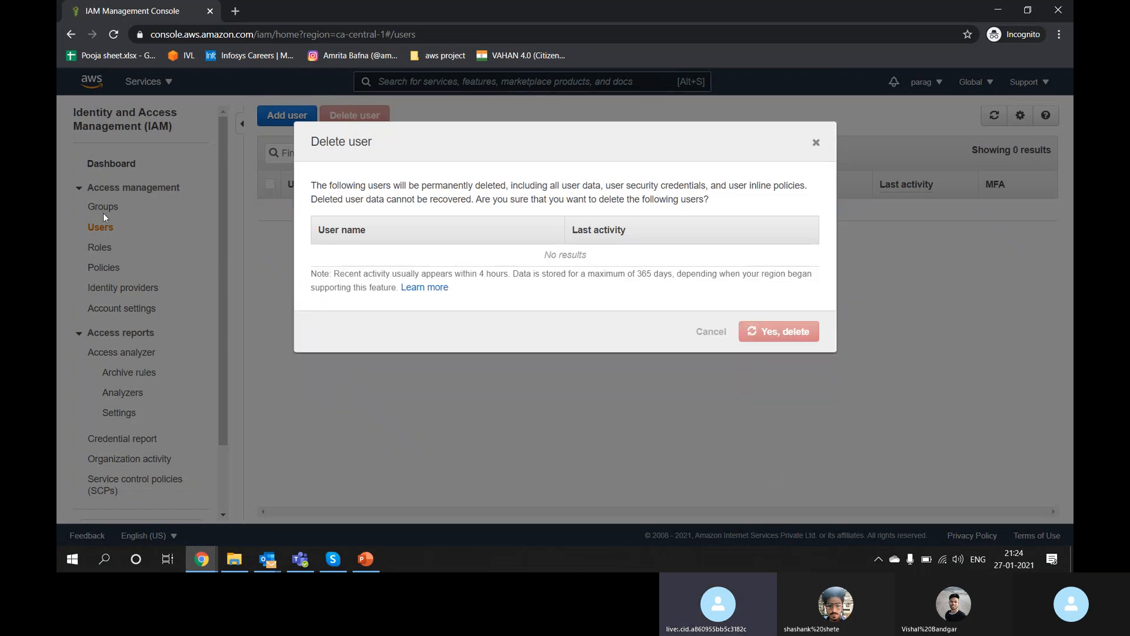
pyautogui.click(104, 214)
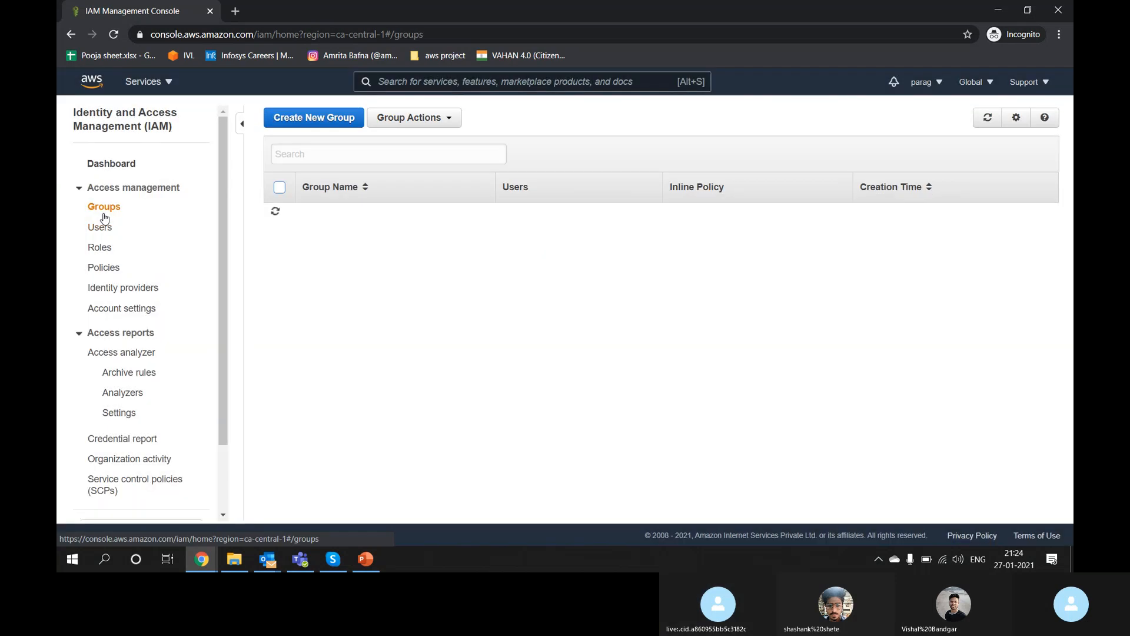
# Step: Move between the IAM dashboard, Users and Groups pages
pyautogui.click(103, 167)
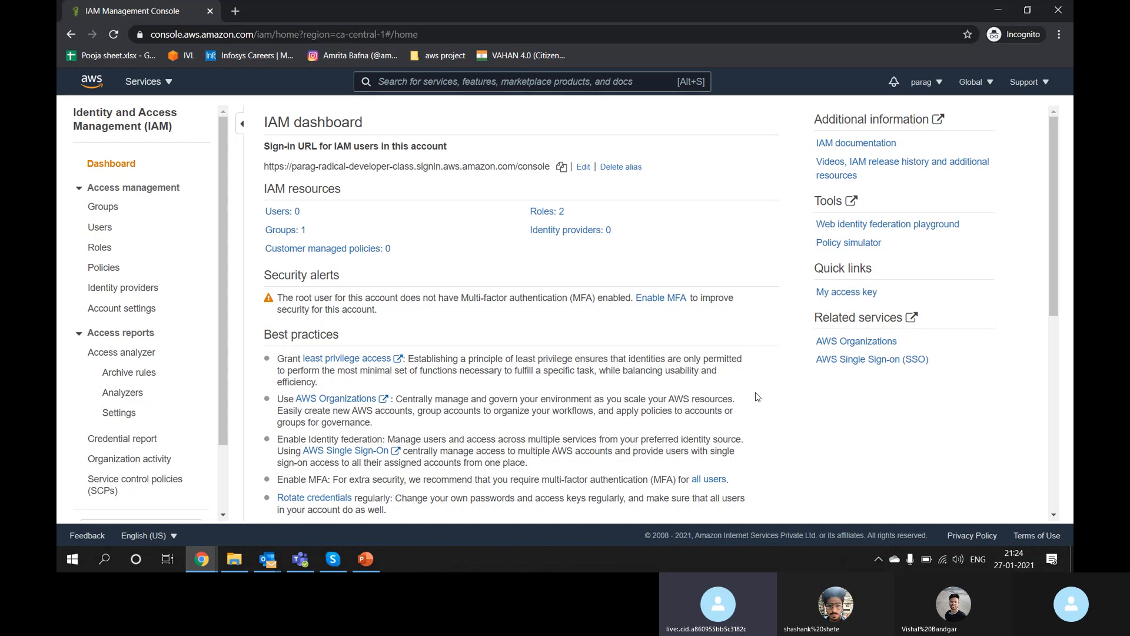
pyautogui.click(109, 228)
pyautogui.click(107, 209)
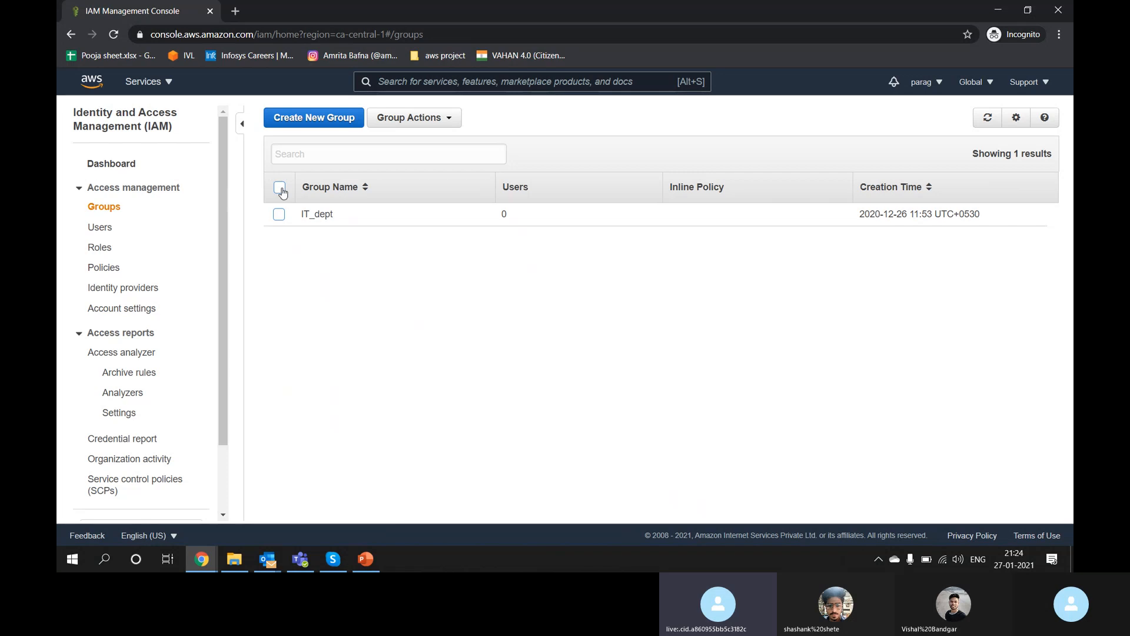
pyautogui.click(97, 164)
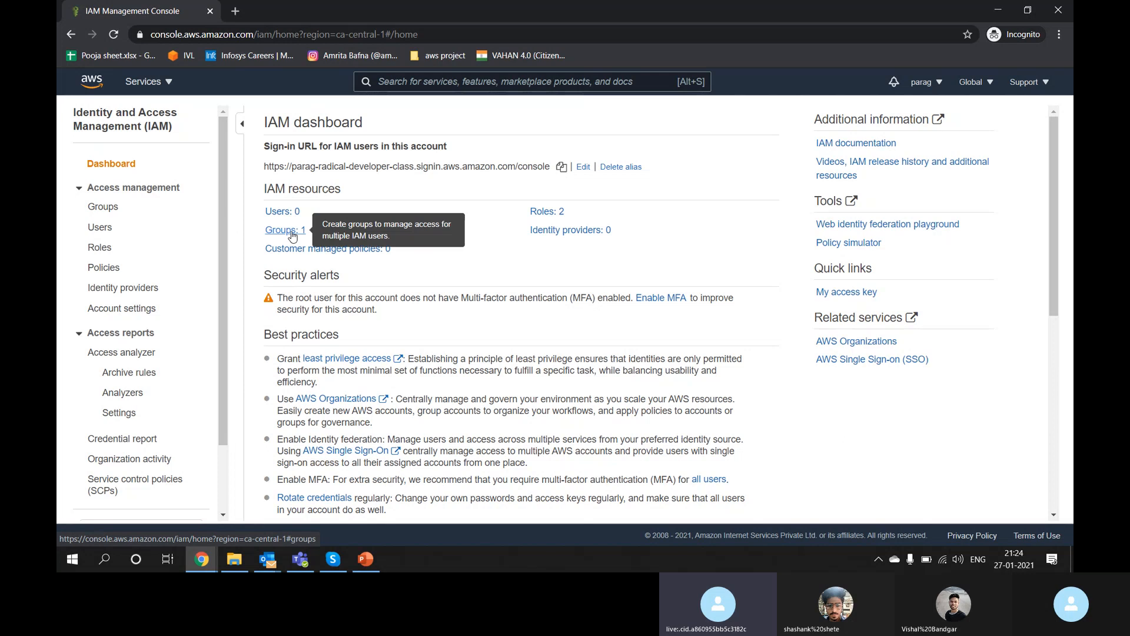
# Step: Delete the IT_dept group through Group Actions and confirm the deletion
pyautogui.click(101, 207)
pyautogui.click(279, 219)
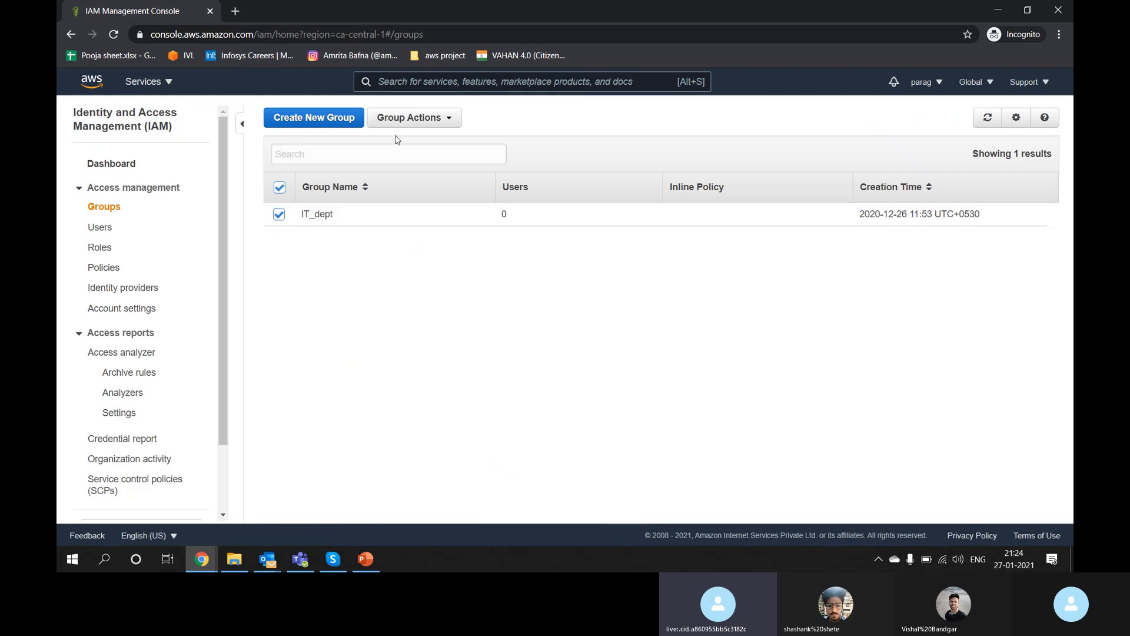
pyautogui.click(428, 119)
pyautogui.click(419, 165)
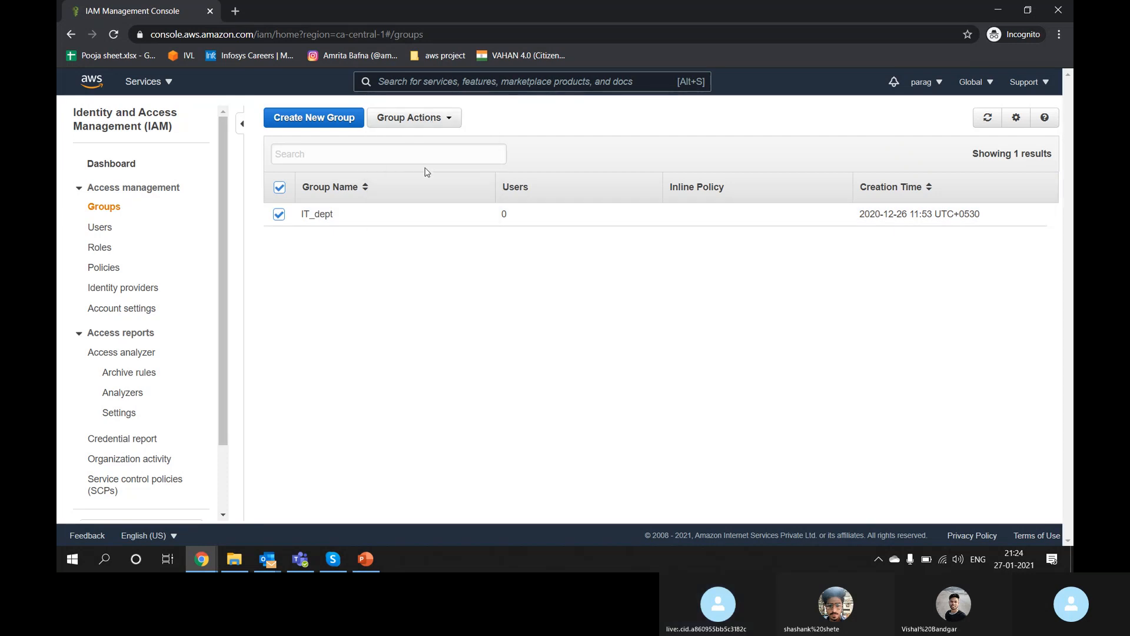
pyautogui.click(727, 355)
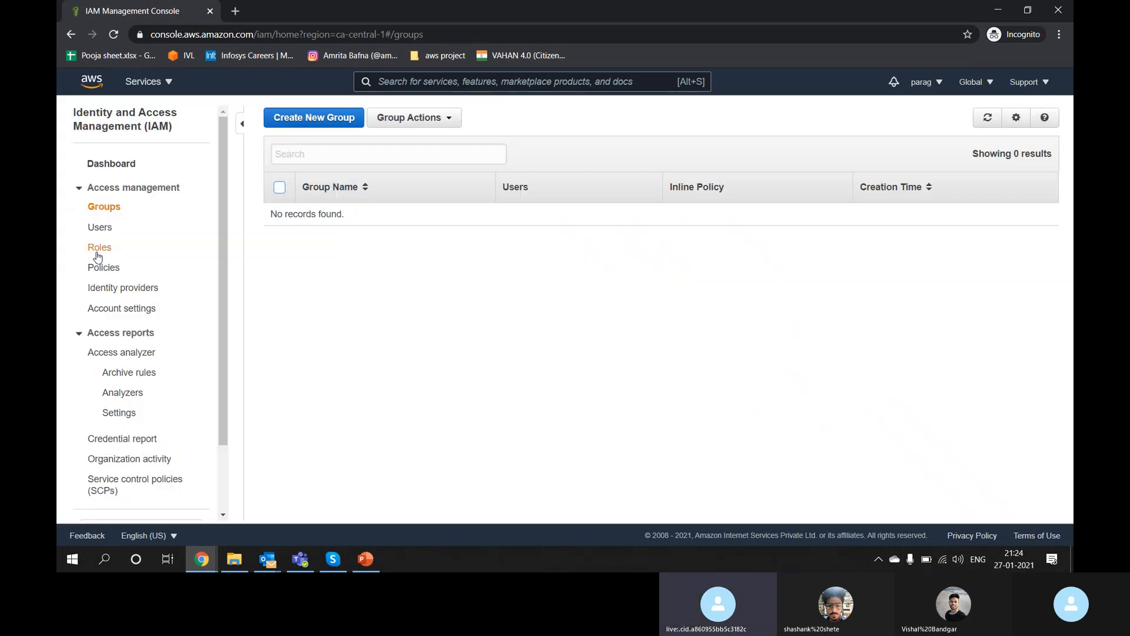
pyautogui.click(100, 247)
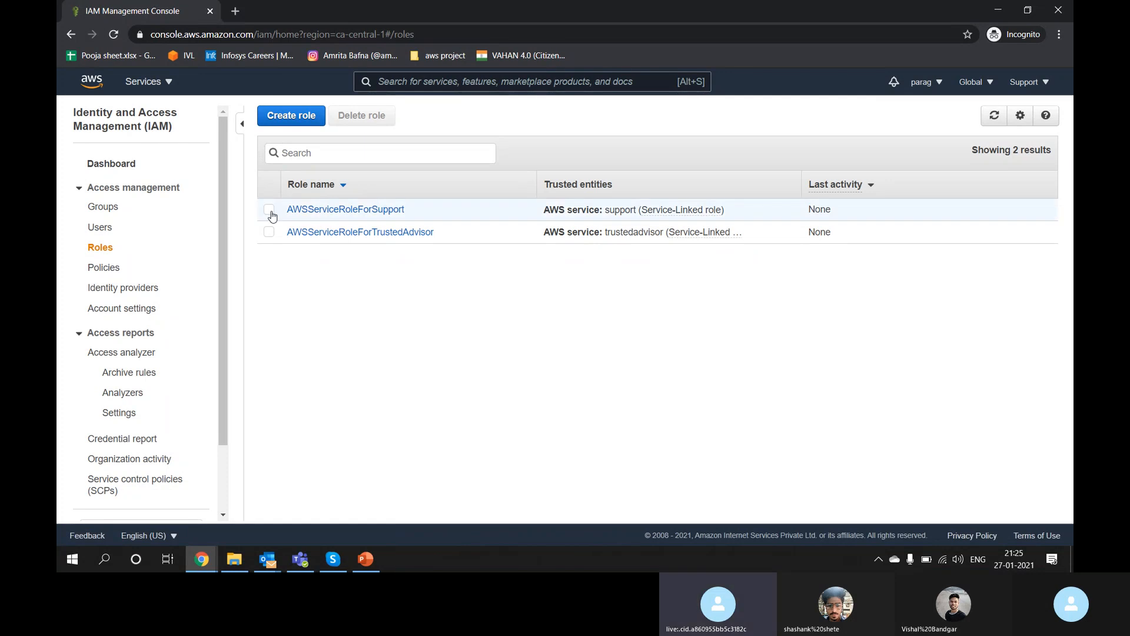
# Step: Return to the IAM dashboard via Groups and scroll down to the What's new releases
pyautogui.click(103, 206)
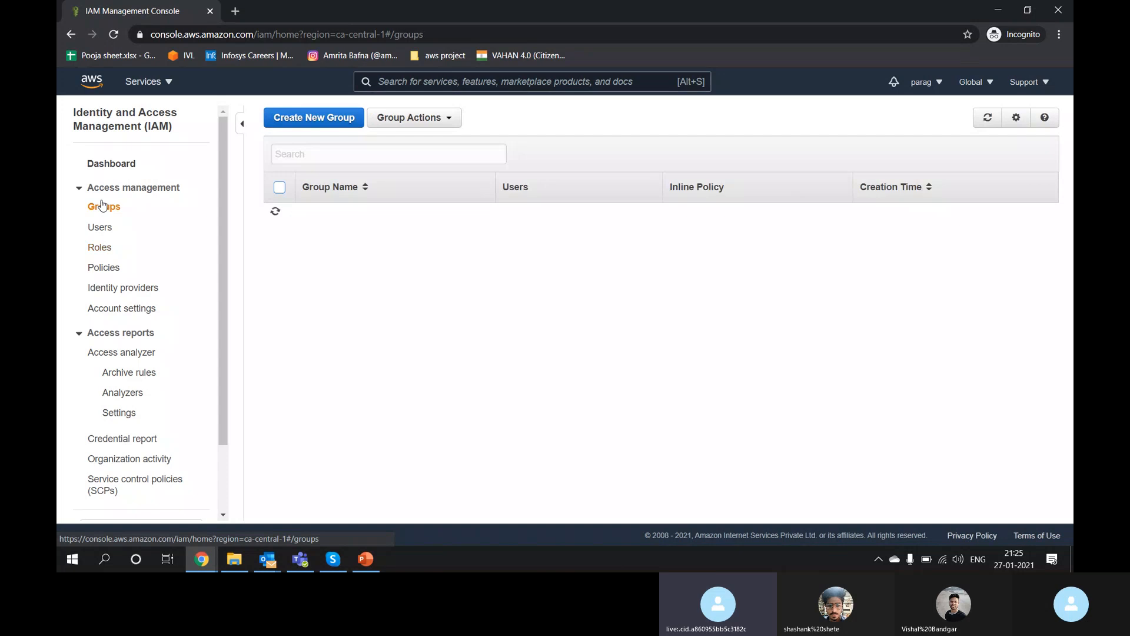
pyautogui.click(88, 165)
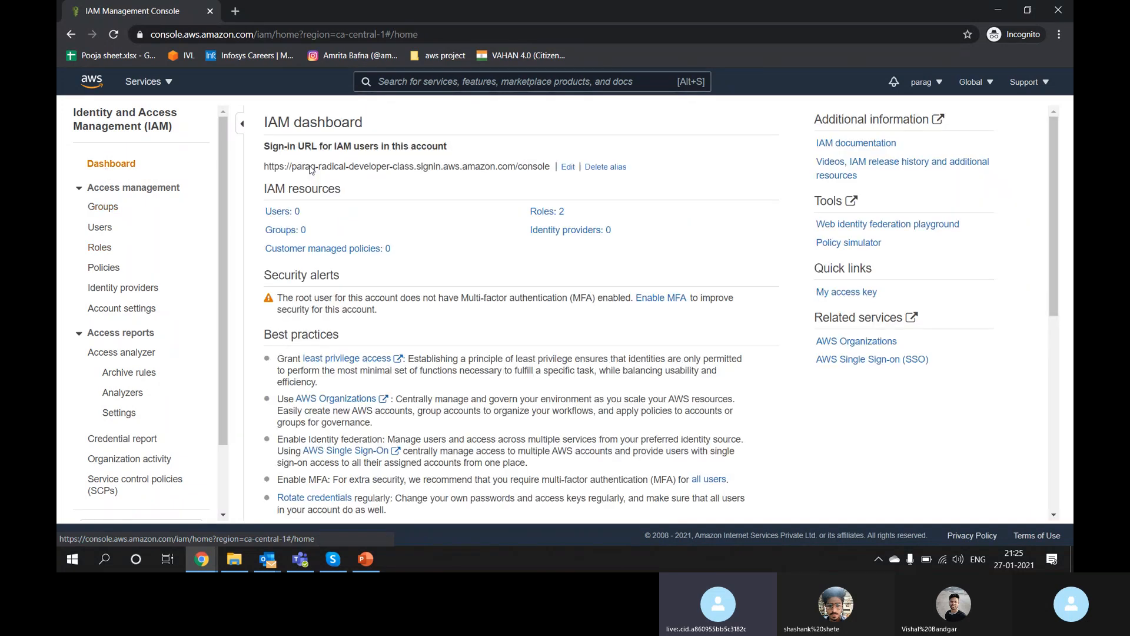
pyautogui.scroll(-1, 496, 385)
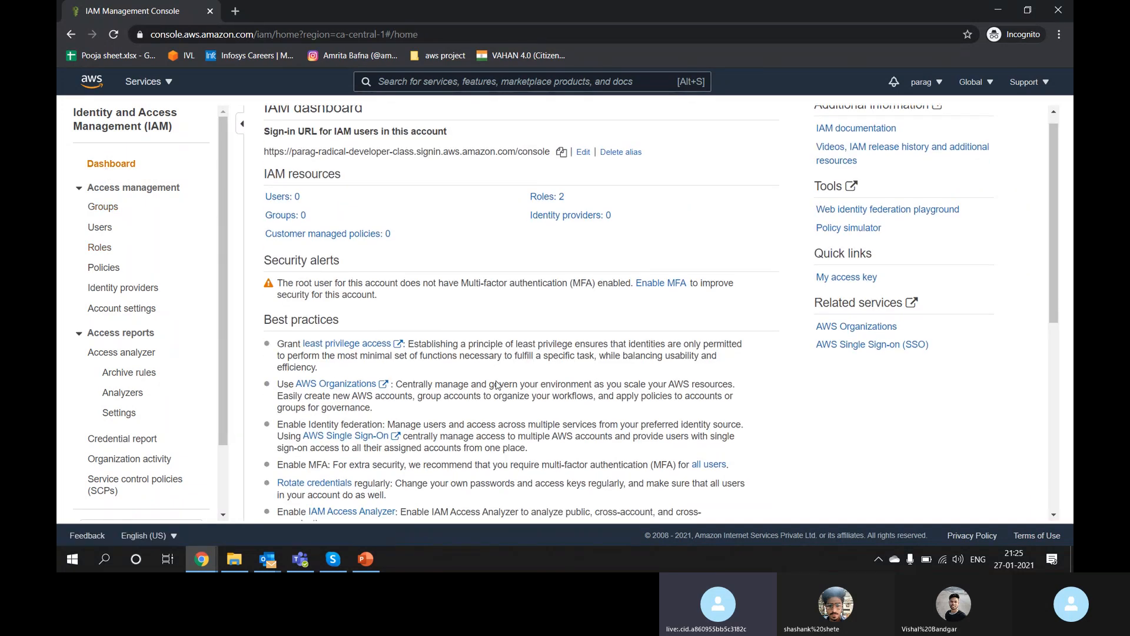
pyautogui.scroll(-4, 496, 385)
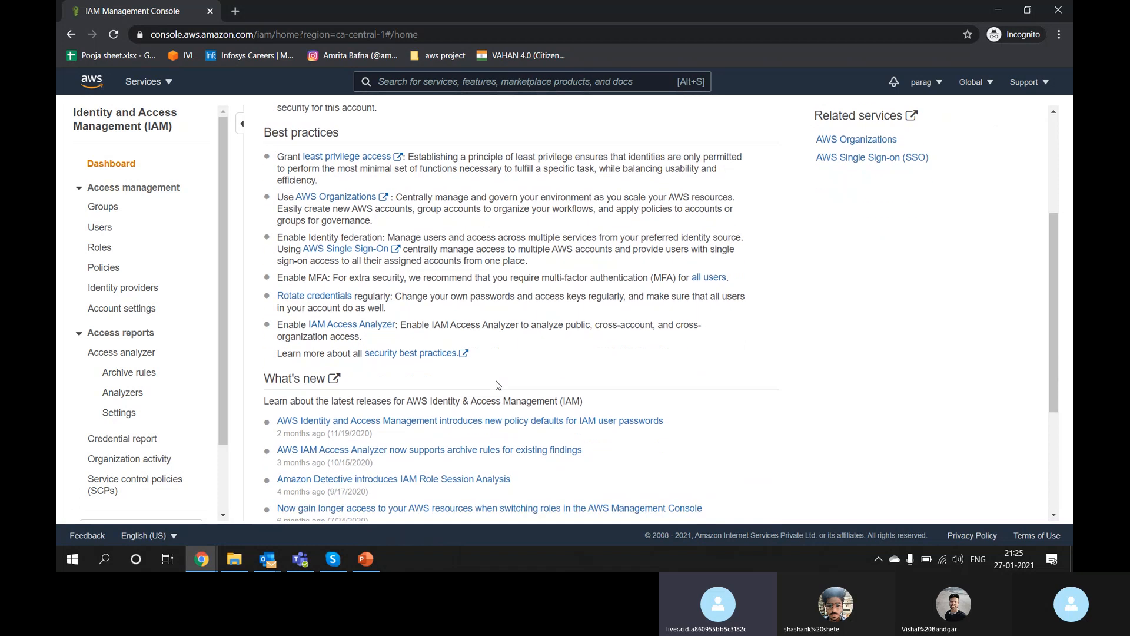
pyautogui.scroll(-4, 496, 385)
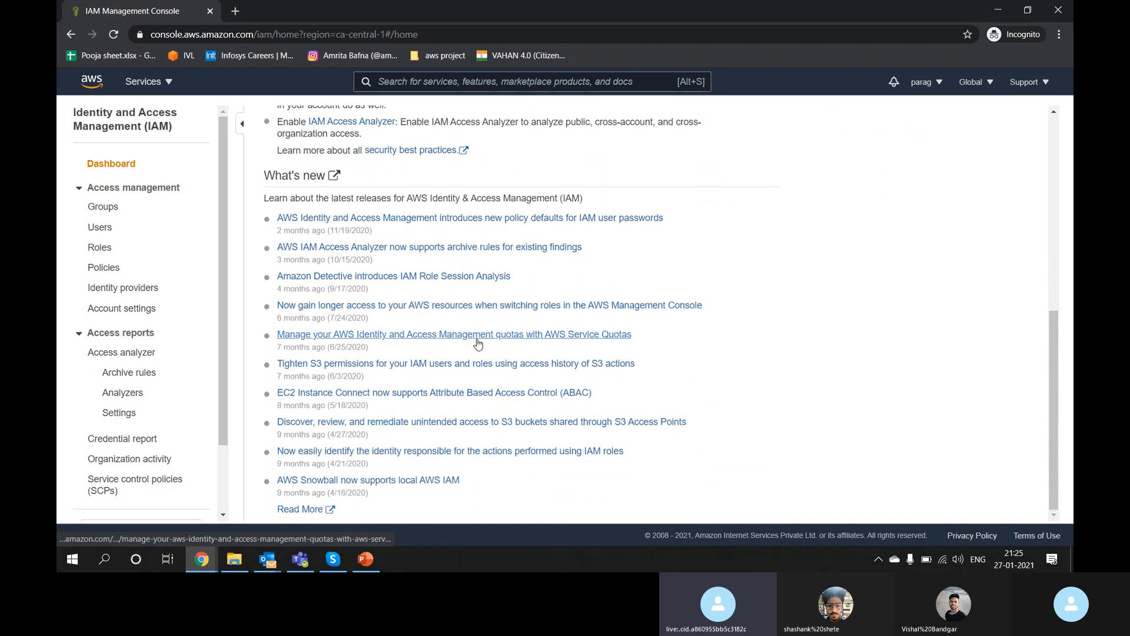
pyautogui.hotkey('ctrl', 'f')
pyautogui.write('m')
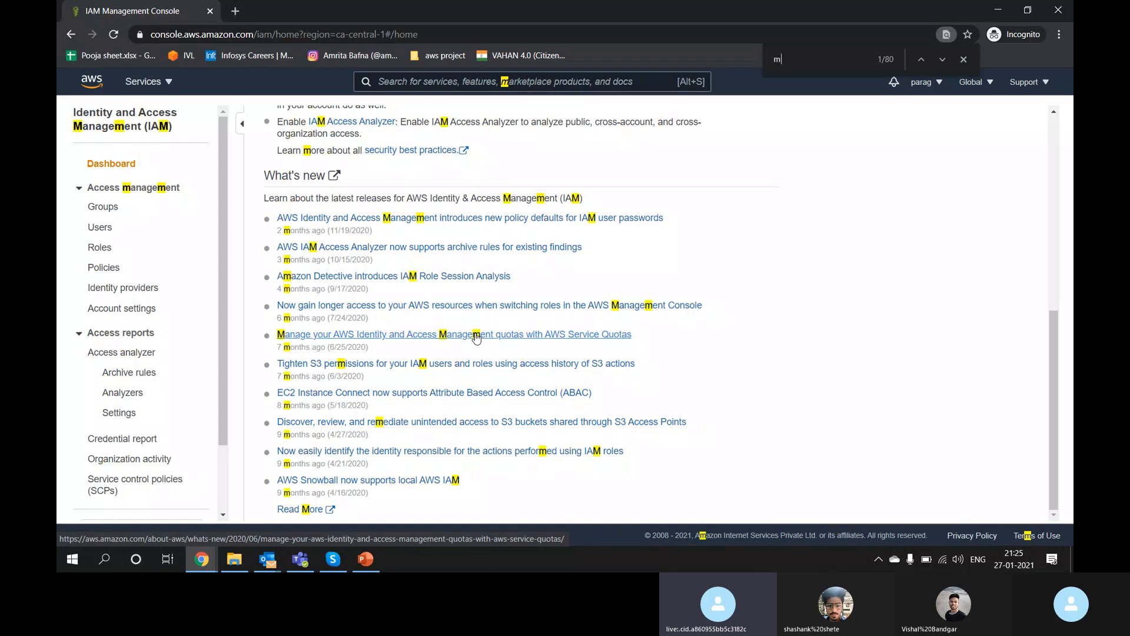
pyautogui.write('ult')
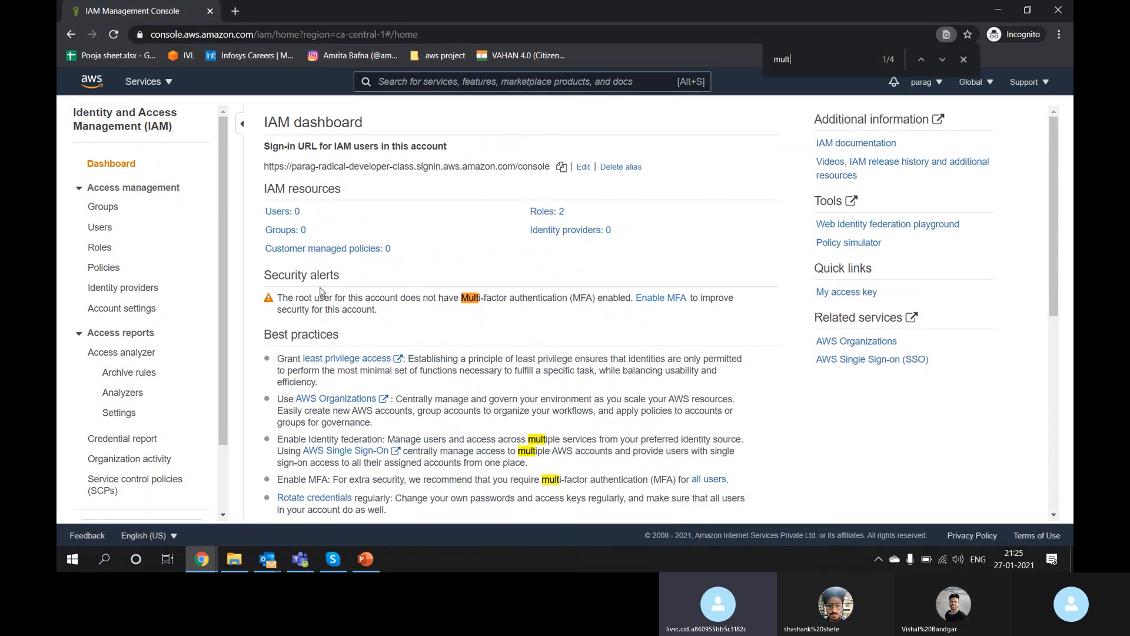
pyautogui.moveTo(321, 291); pyautogui.dragTo(408, 310)
pyautogui.click(436, 310)
pyautogui.click(964, 59)
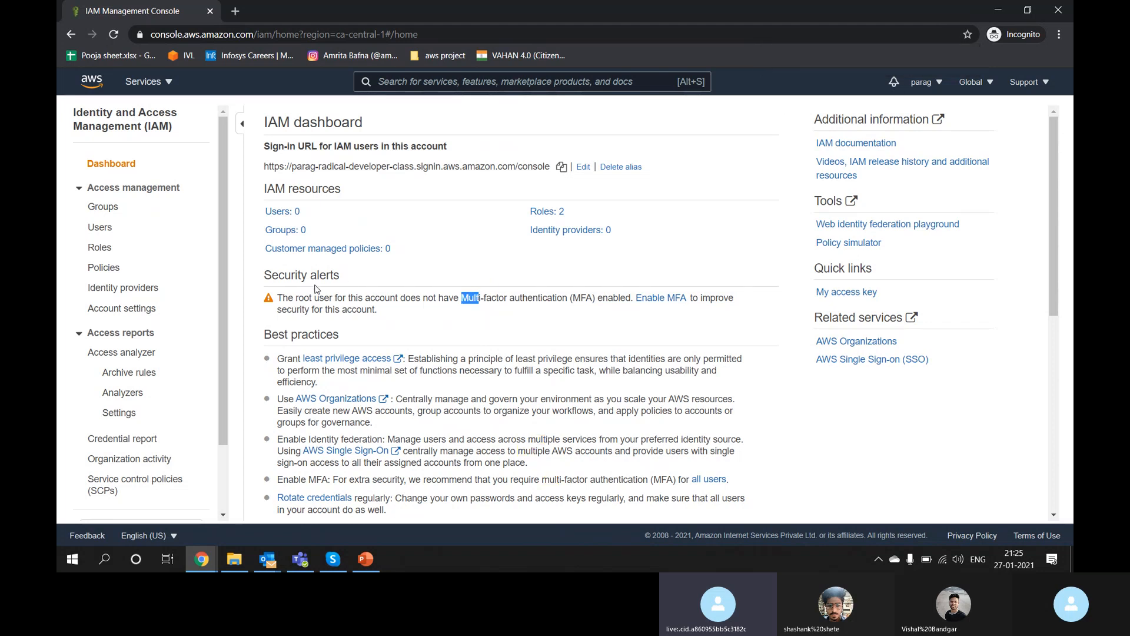
pyautogui.moveTo(262, 275); pyautogui.dragTo(343, 283)
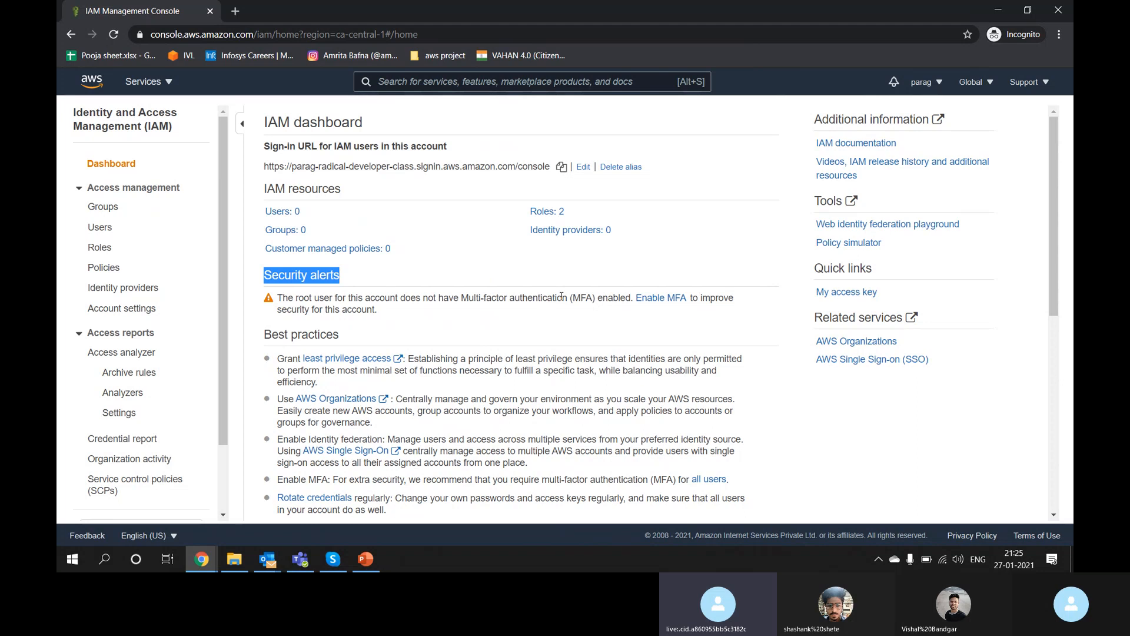
pyautogui.moveTo(569, 299); pyautogui.dragTo(459, 301)
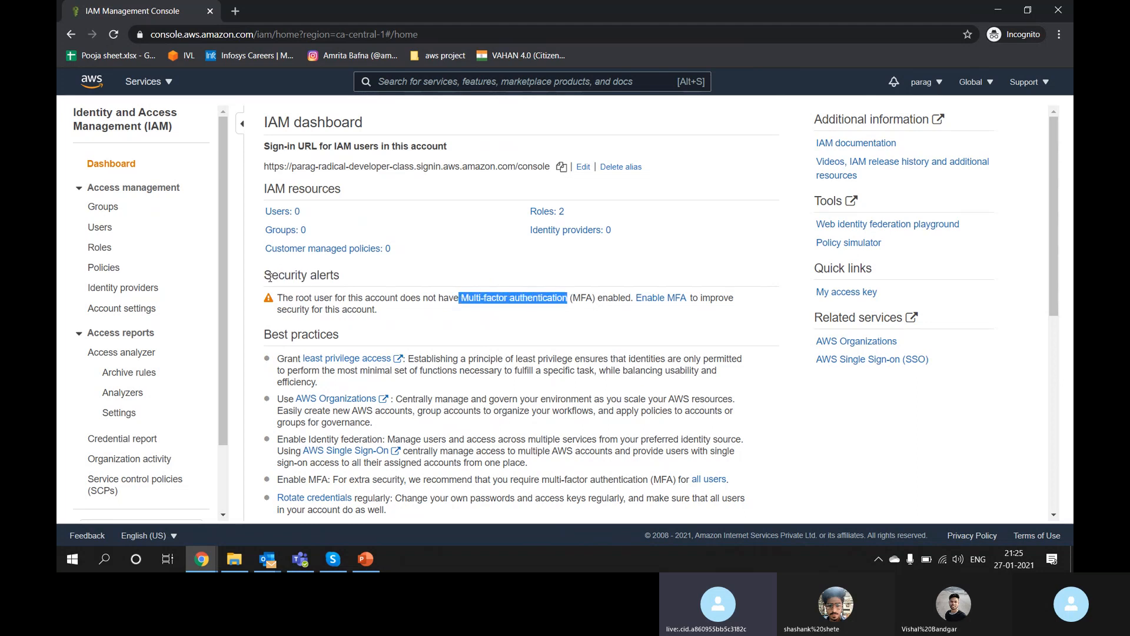
pyautogui.moveTo(270, 277); pyautogui.dragTo(343, 281)
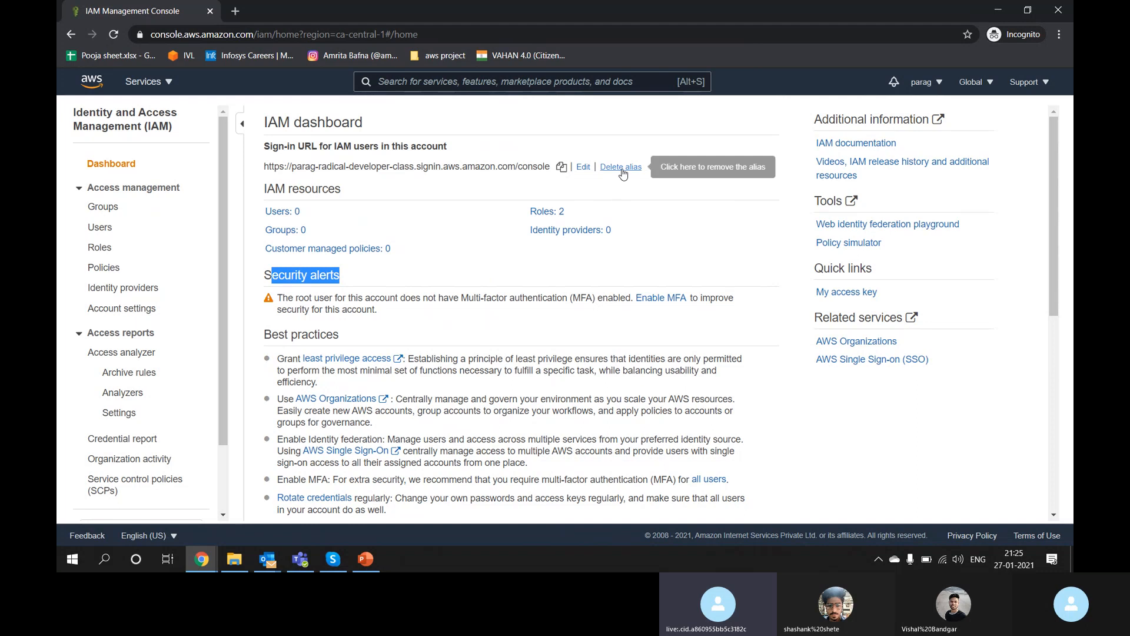
# Step: Delete the account alias and dismiss the success banner
pyautogui.click(622, 169)
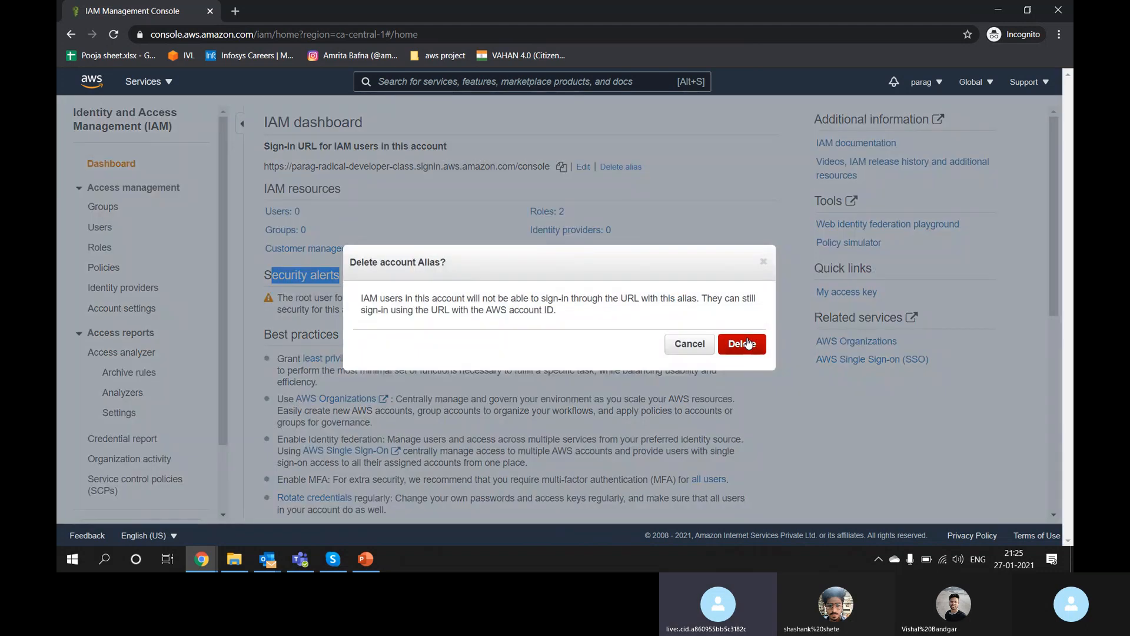
pyautogui.click(748, 344)
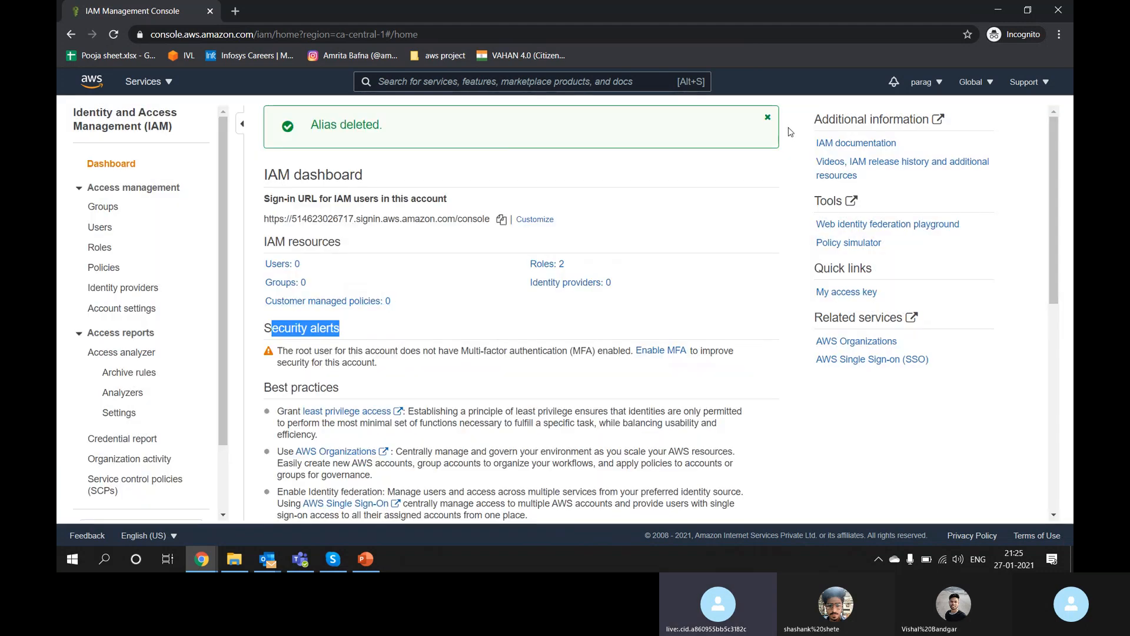
pyautogui.click(768, 118)
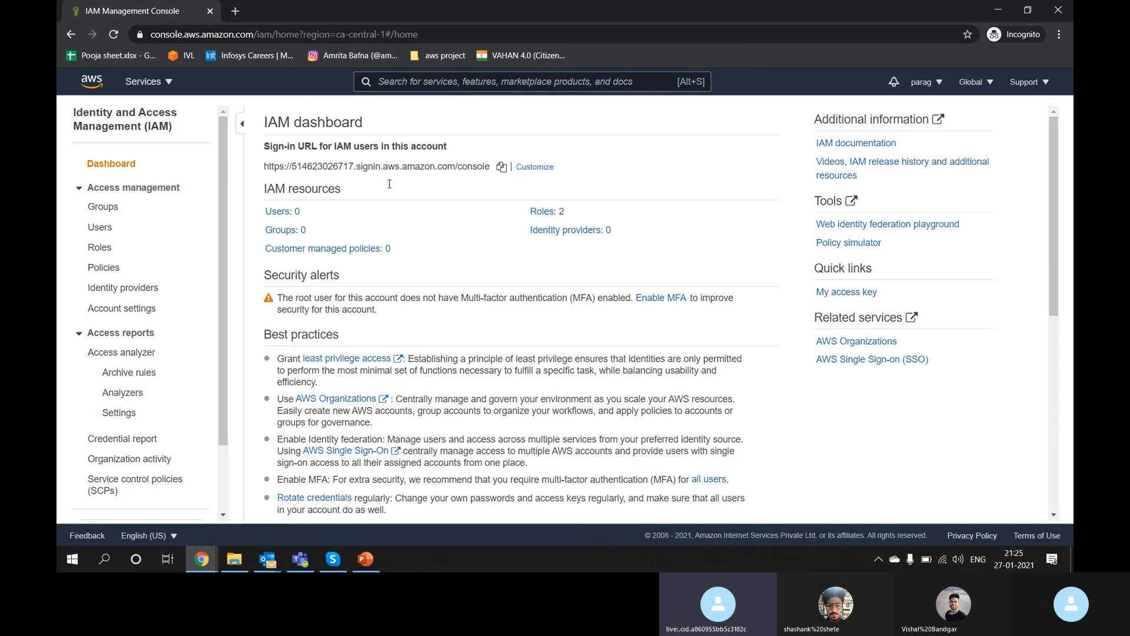
pyautogui.tripleClick(309, 166)
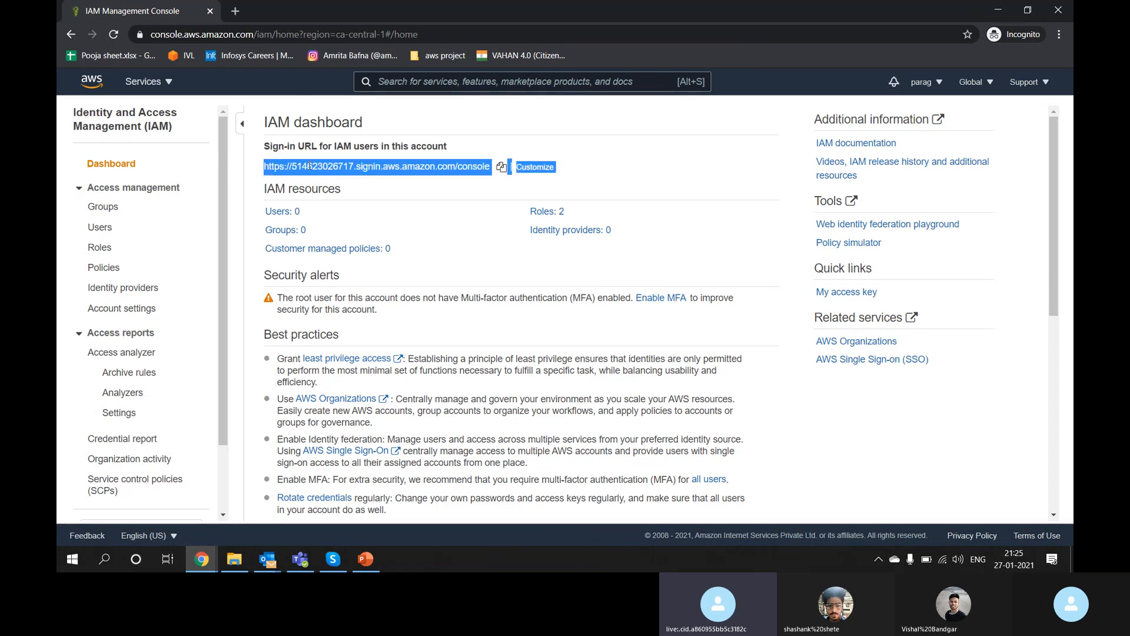
pyautogui.click(309, 166)
pyautogui.click(940, 88)
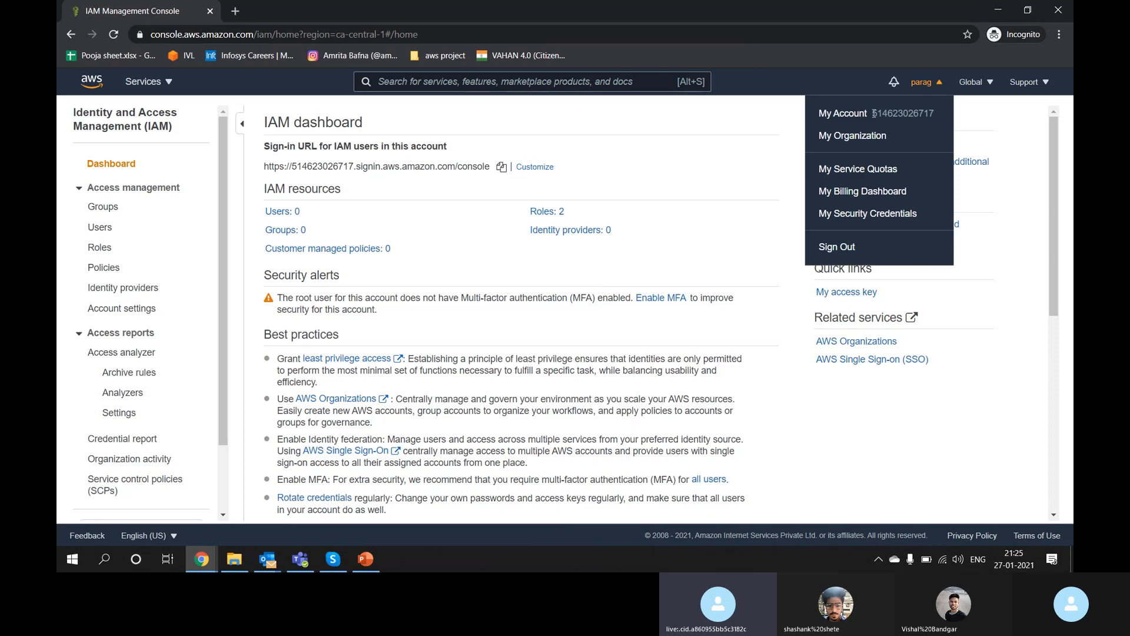
pyautogui.moveTo(874, 113); pyautogui.dragTo(819, 113)
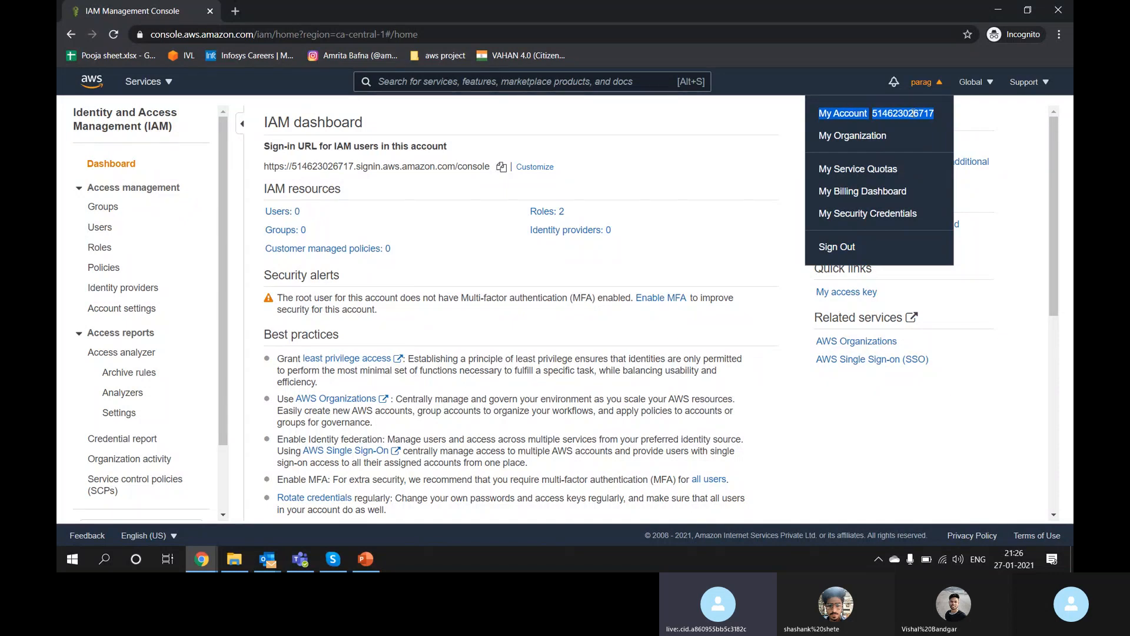
pyautogui.click(692, 198)
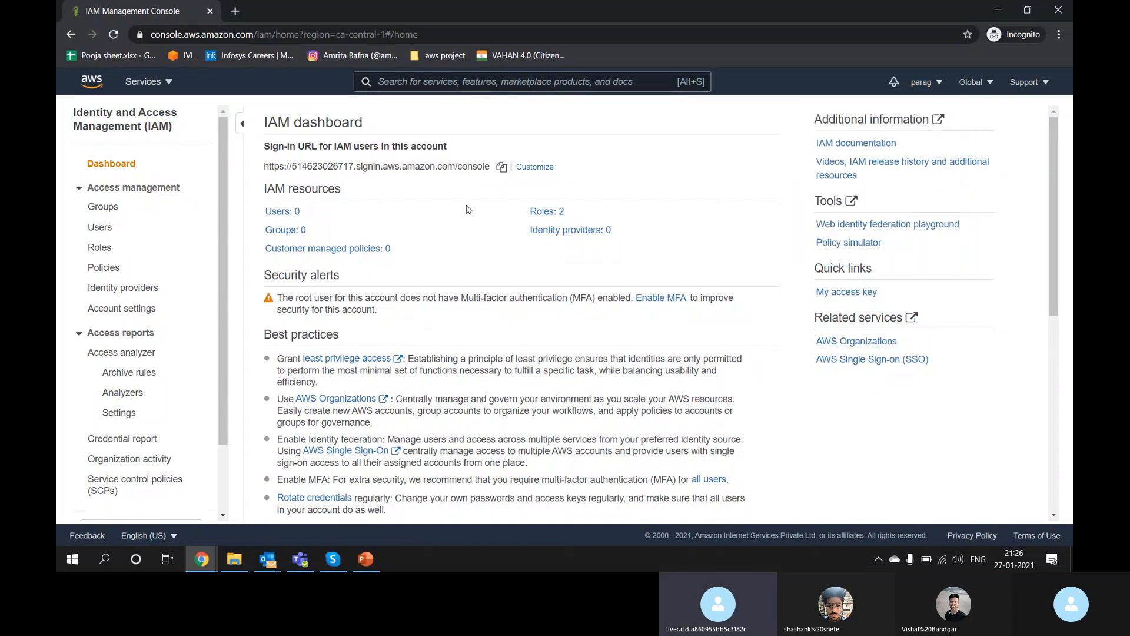
pyautogui.tripleClick(266, 166)
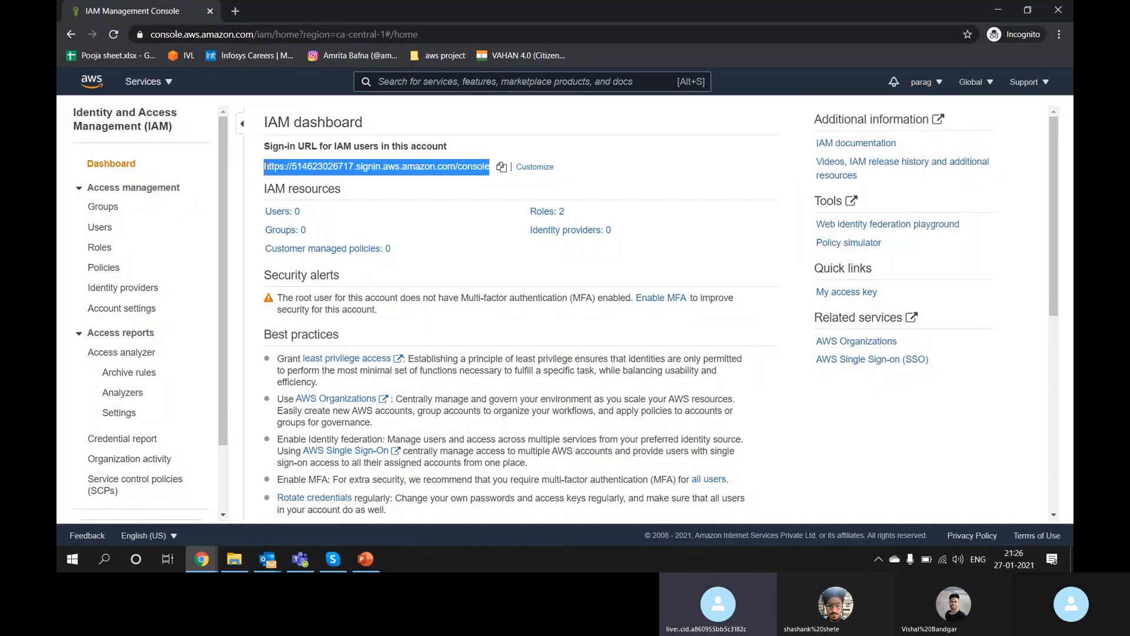
pyautogui.tripleClick(334, 166)
pyautogui.click(335, 167)
pyautogui.moveTo(335, 166)
pyautogui.mouseDown()
pyautogui.moveTo(510, 166)
pyautogui.moveTo(355, 167)
pyautogui.mouseUp()
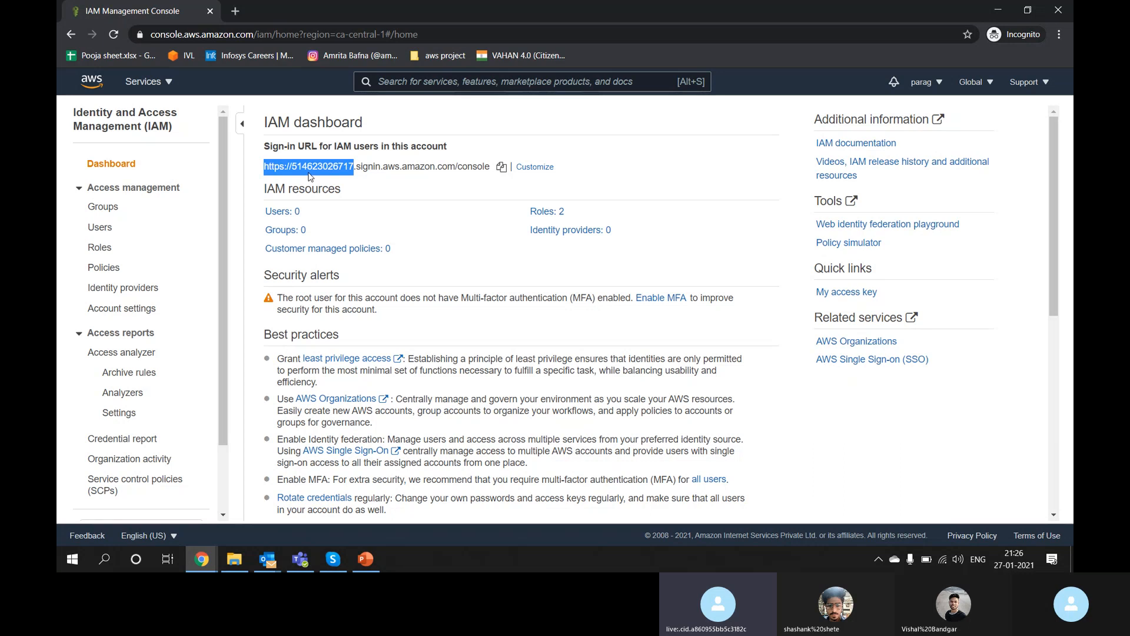
pyautogui.click(308, 173)
pyautogui.tripleClick(267, 167)
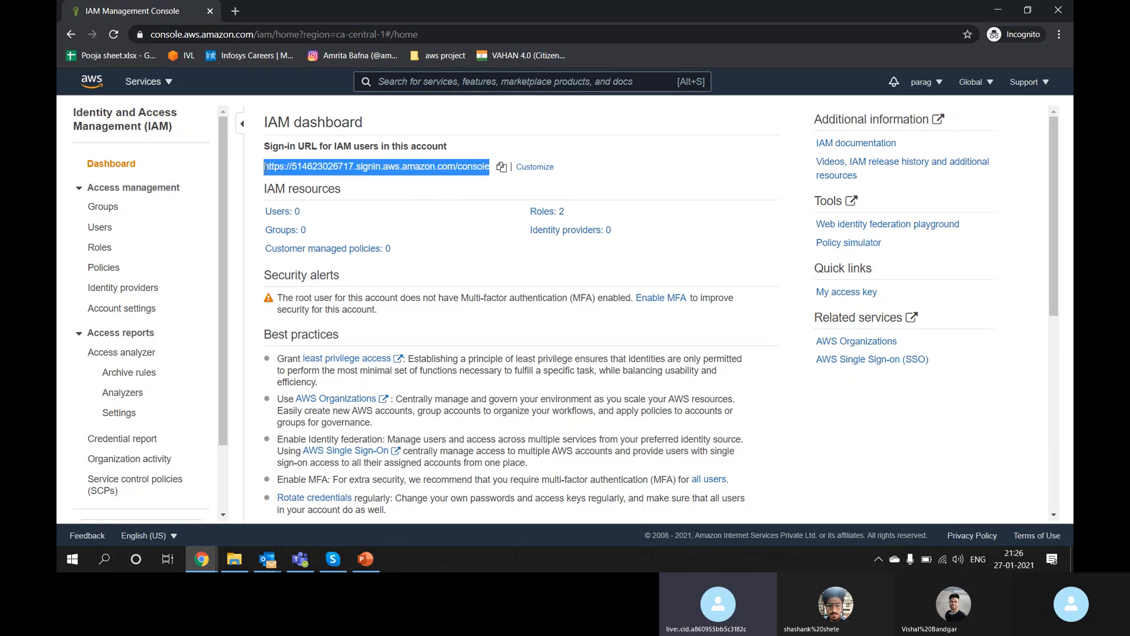
pyautogui.moveTo(268, 167); pyautogui.dragTo(510, 167)
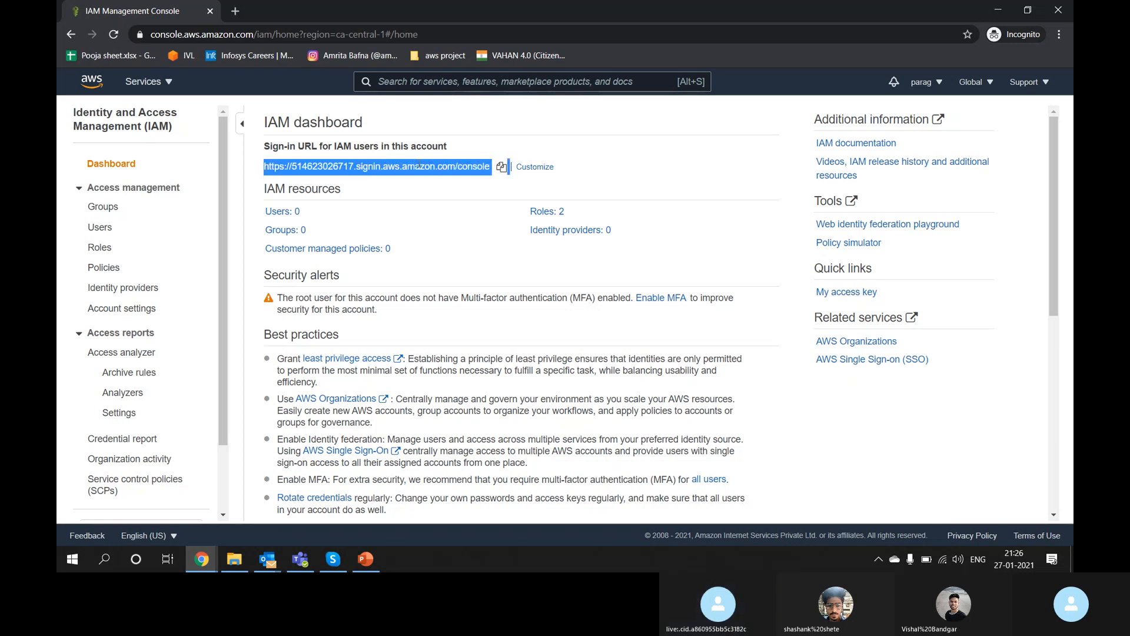
pyautogui.click(449, 190)
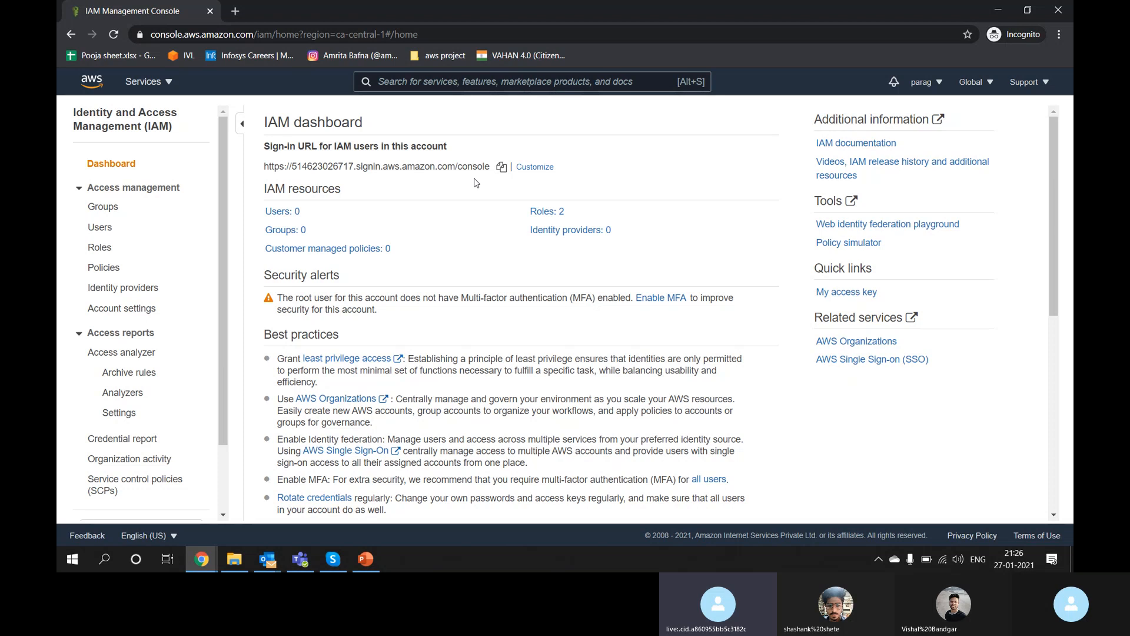
# Step: Look over the default sign-in URL after briefly opening and cancelling the alias customization
pyautogui.click(534, 168)
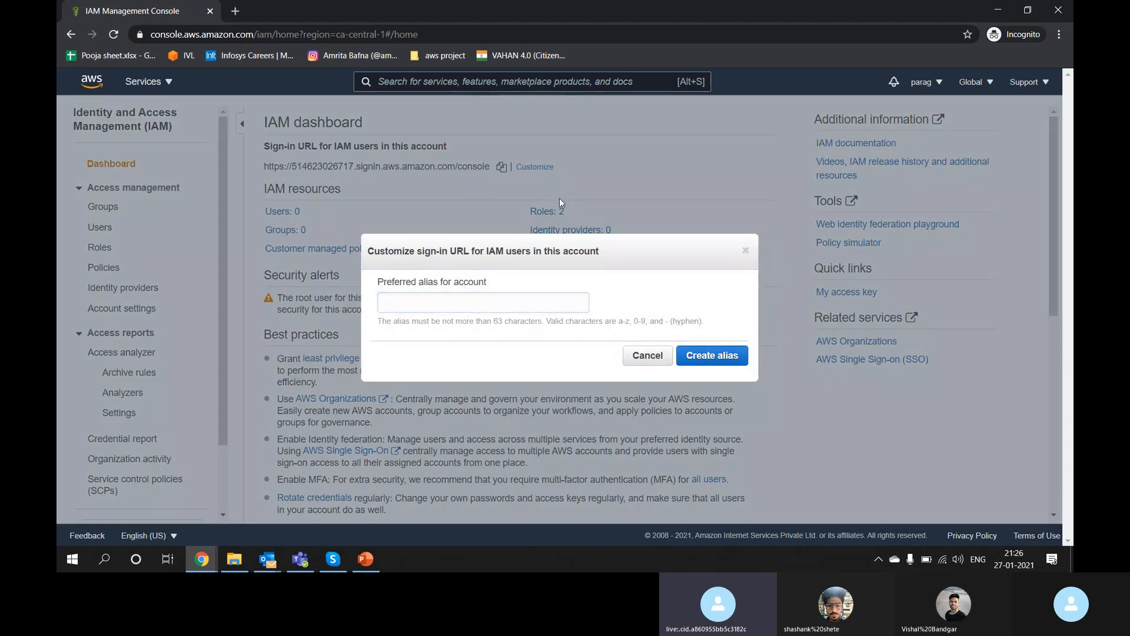
pyautogui.click(746, 252)
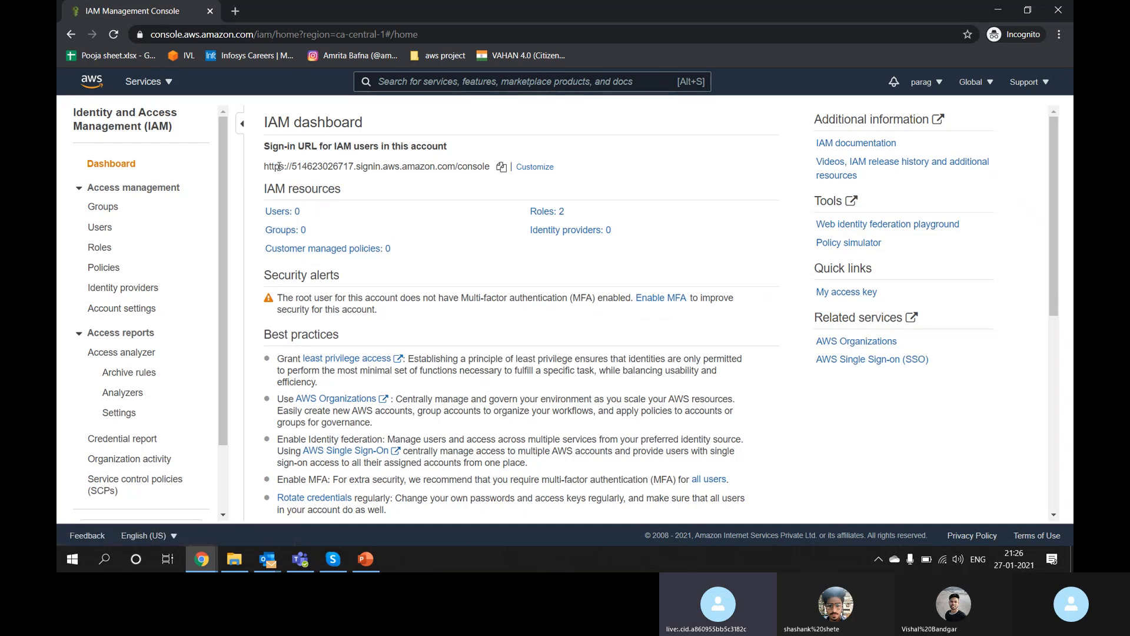
pyautogui.tripleClick(295, 166)
pyautogui.tripleClick(320, 166)
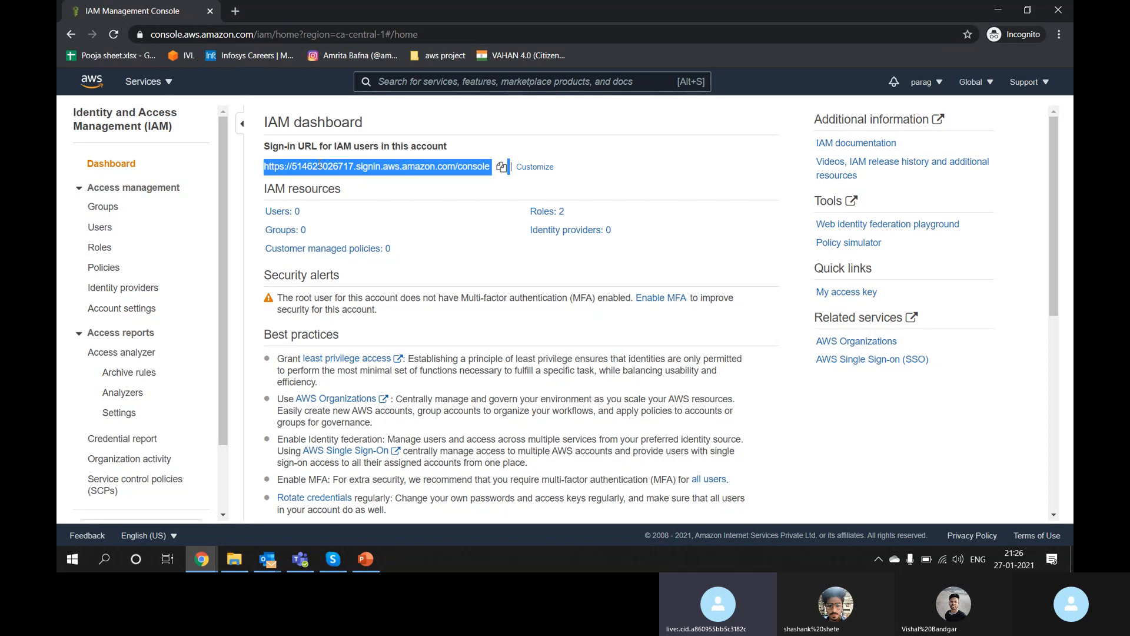
# Step: Create an account alias from the user's name, dropping the underscore and appending 1990 to pass validation
pyautogui.click(538, 166)
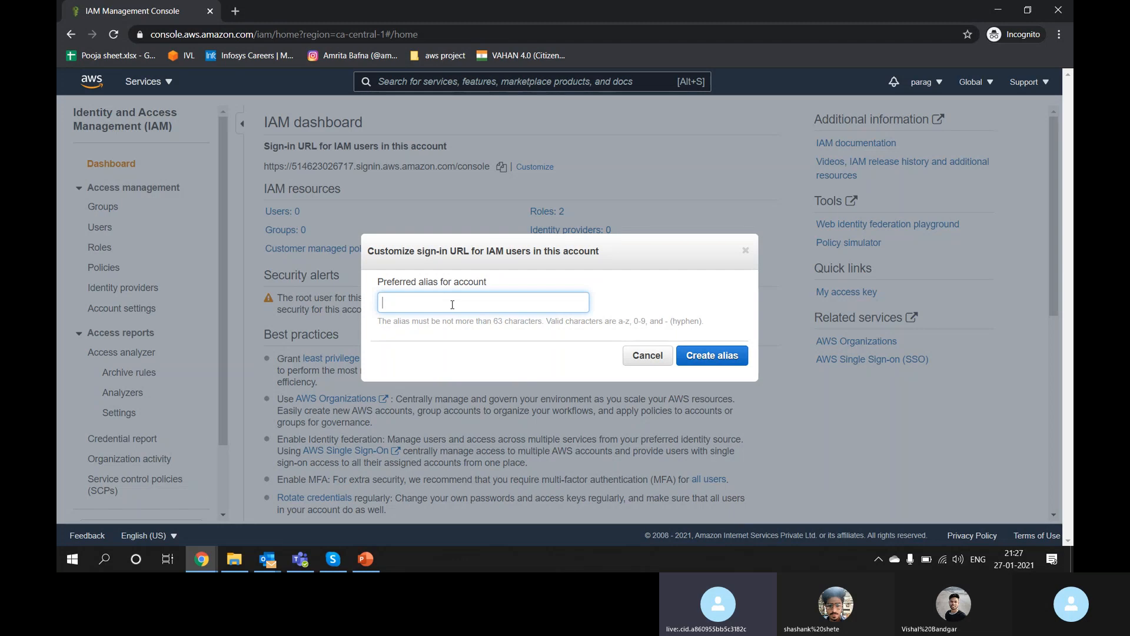
pyautogui.write('pa')
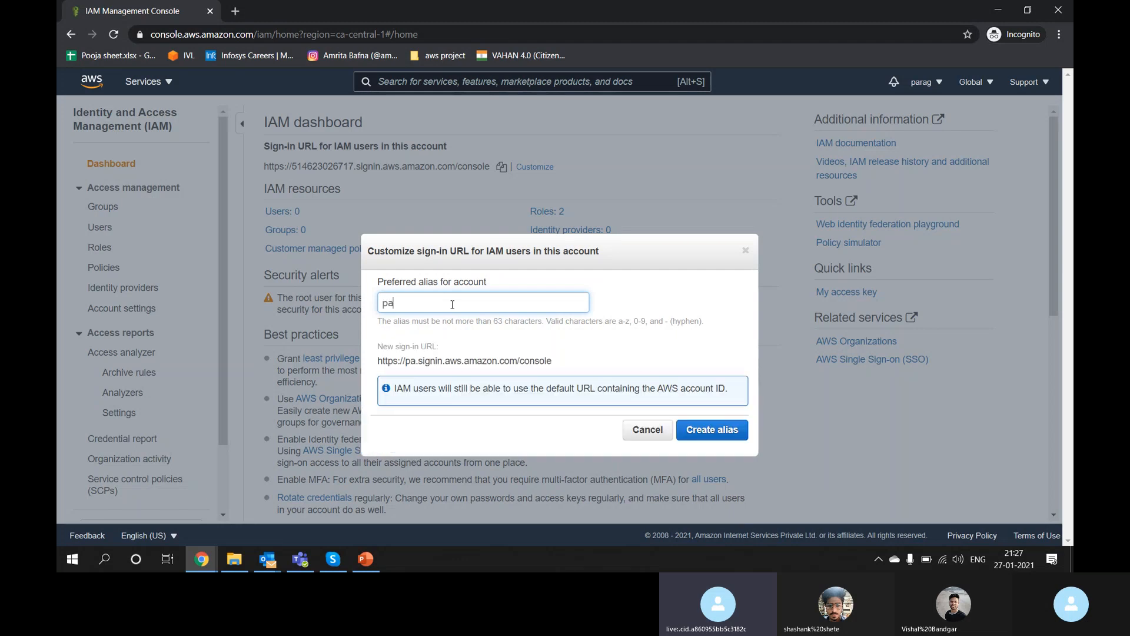
pyautogui.write('rag_jain')
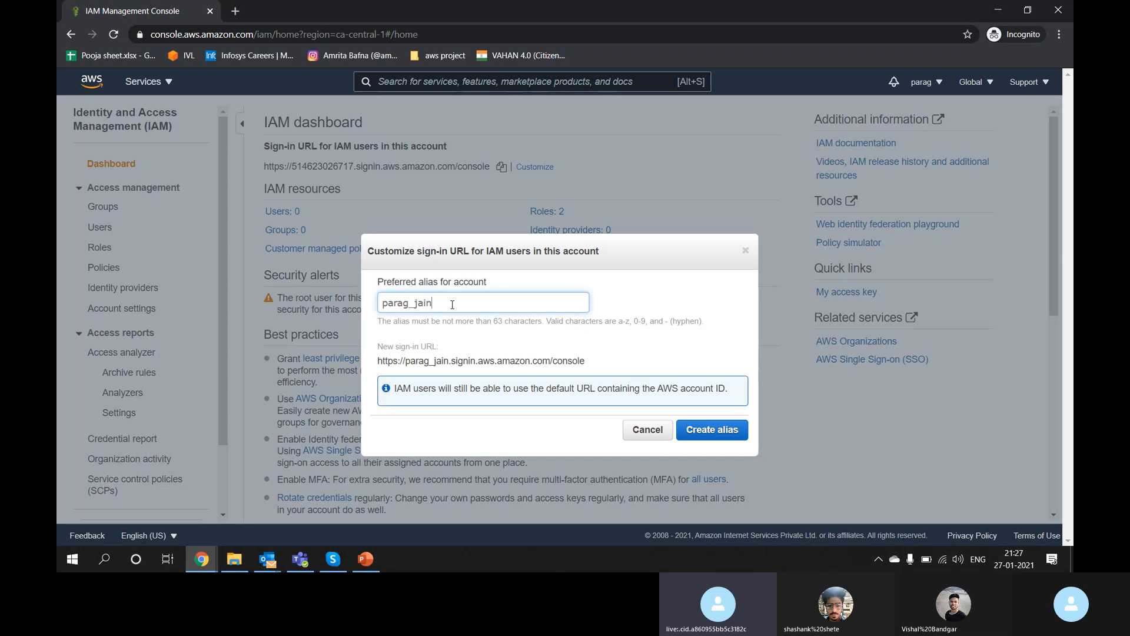
pyautogui.click(704, 432)
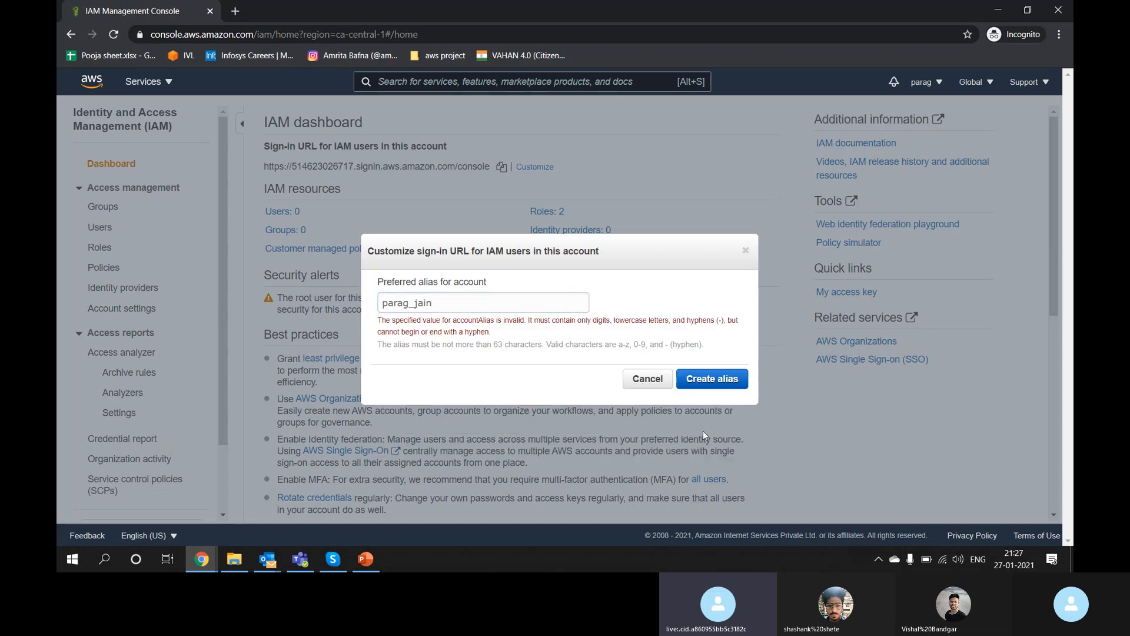
pyautogui.click(417, 304)
pyautogui.press('BackSpace')
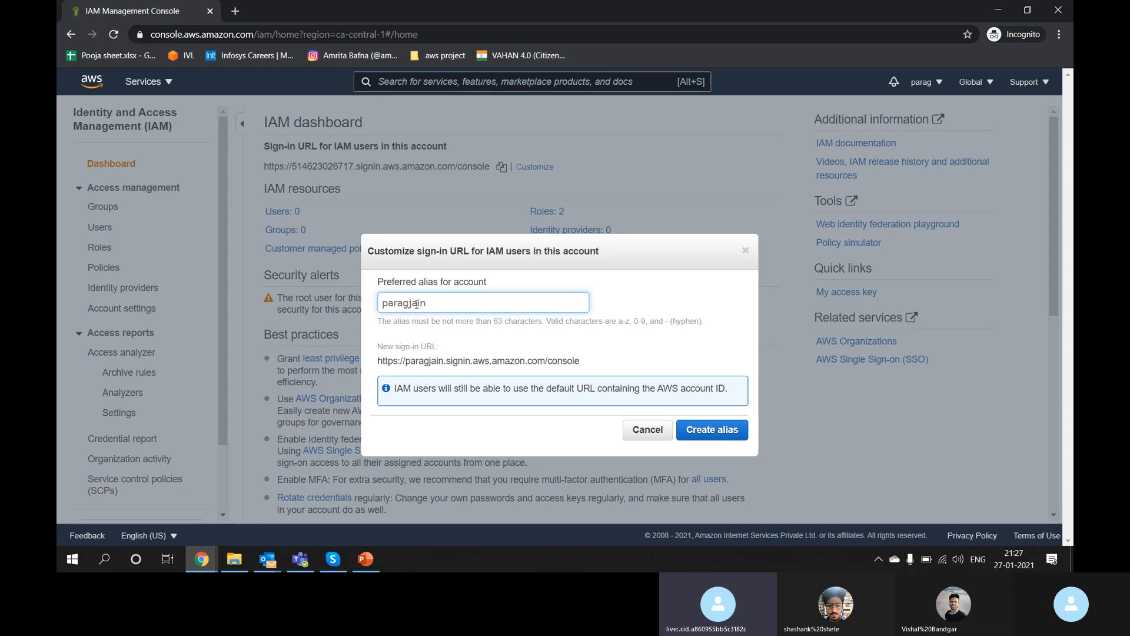
pyautogui.click(693, 434)
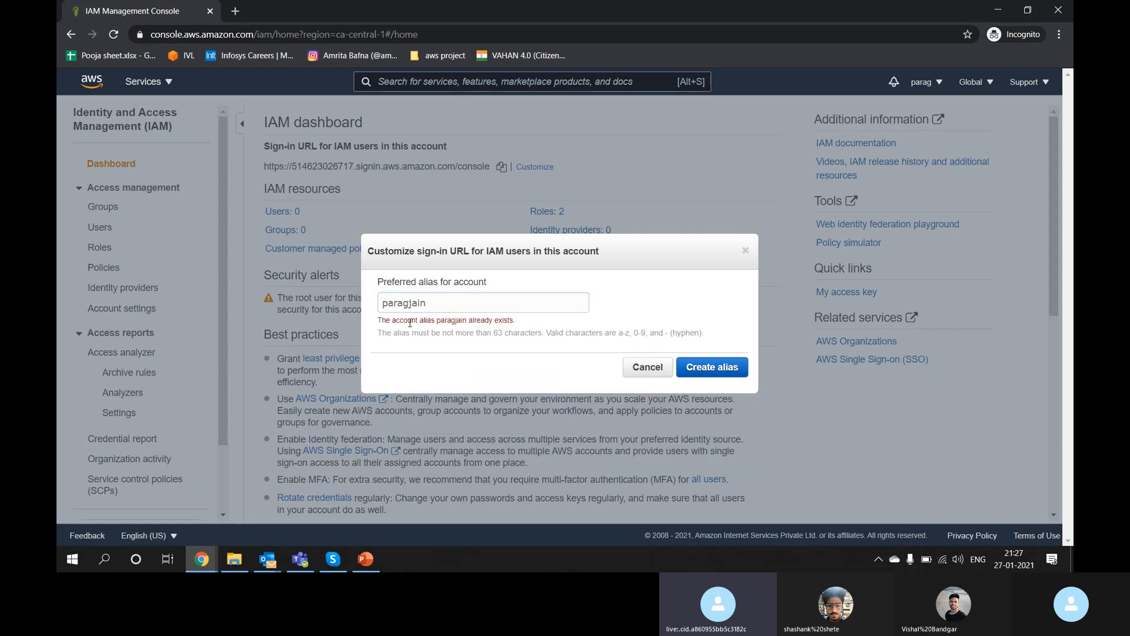
pyautogui.click(434, 304)
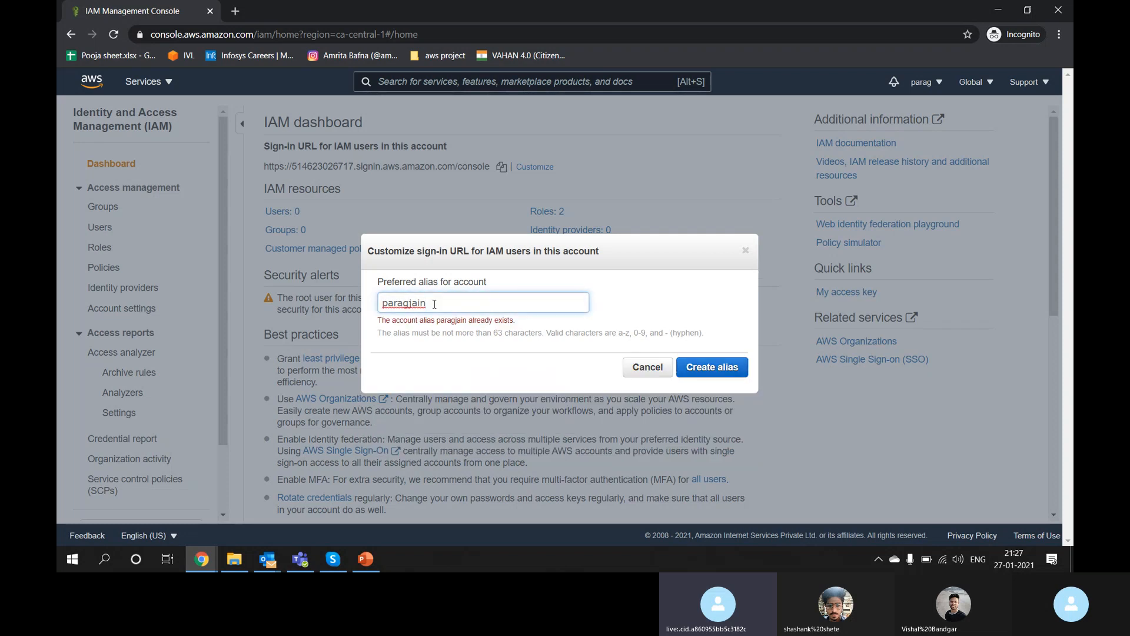
pyautogui.write('1990')
pyautogui.click(702, 430)
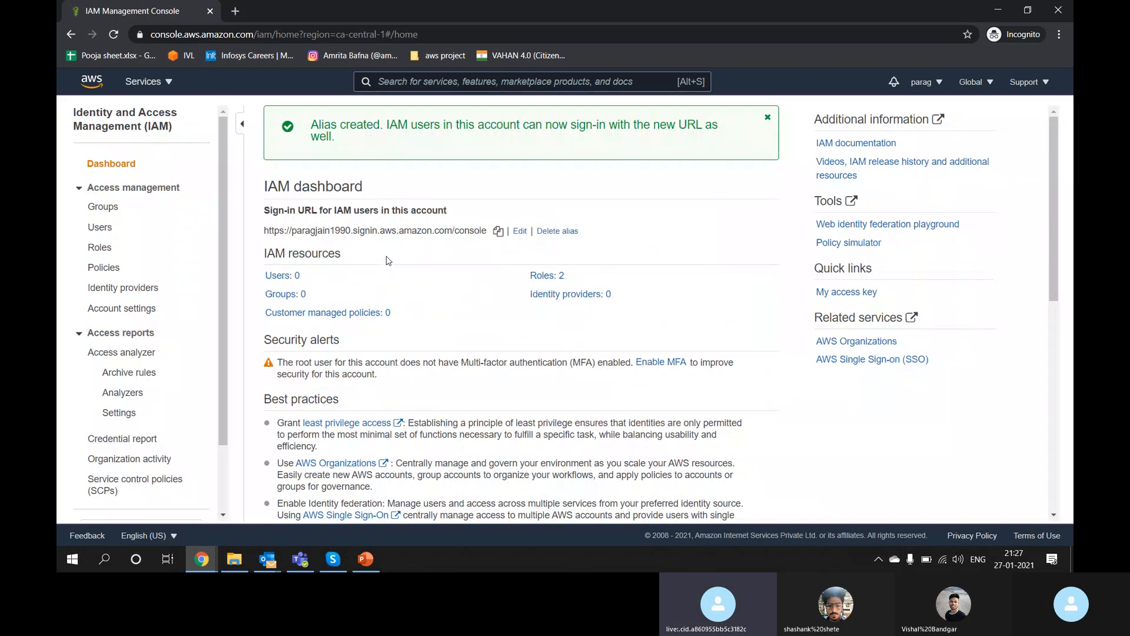
# Step: Highlight and review the new alias-based sign-in URL
pyautogui.tripleClick(267, 231)
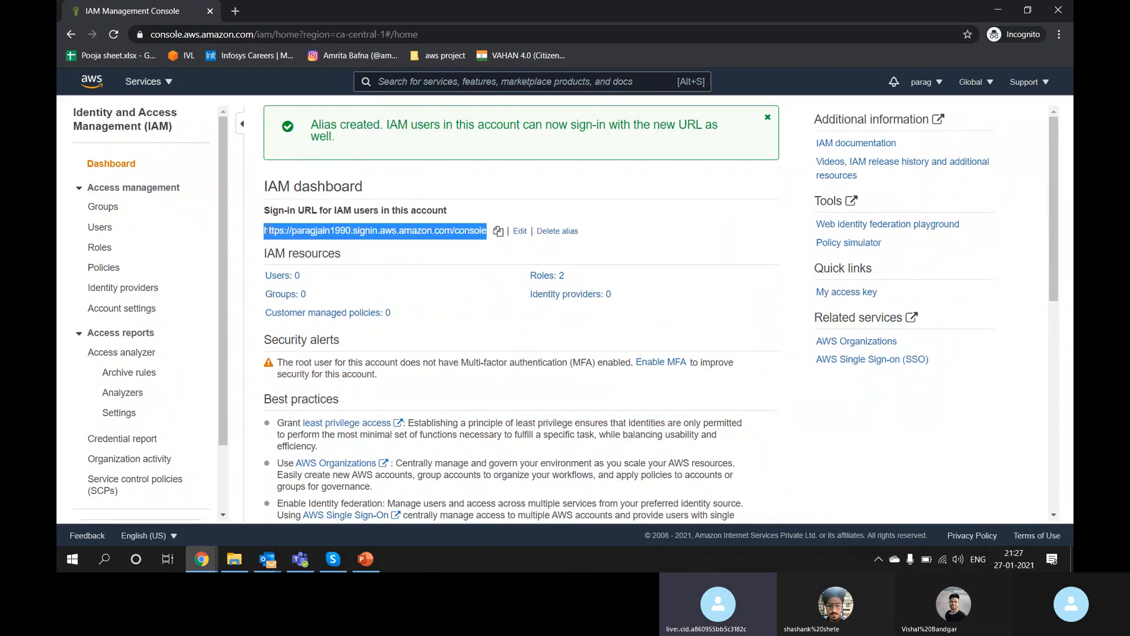
pyautogui.click(266, 230)
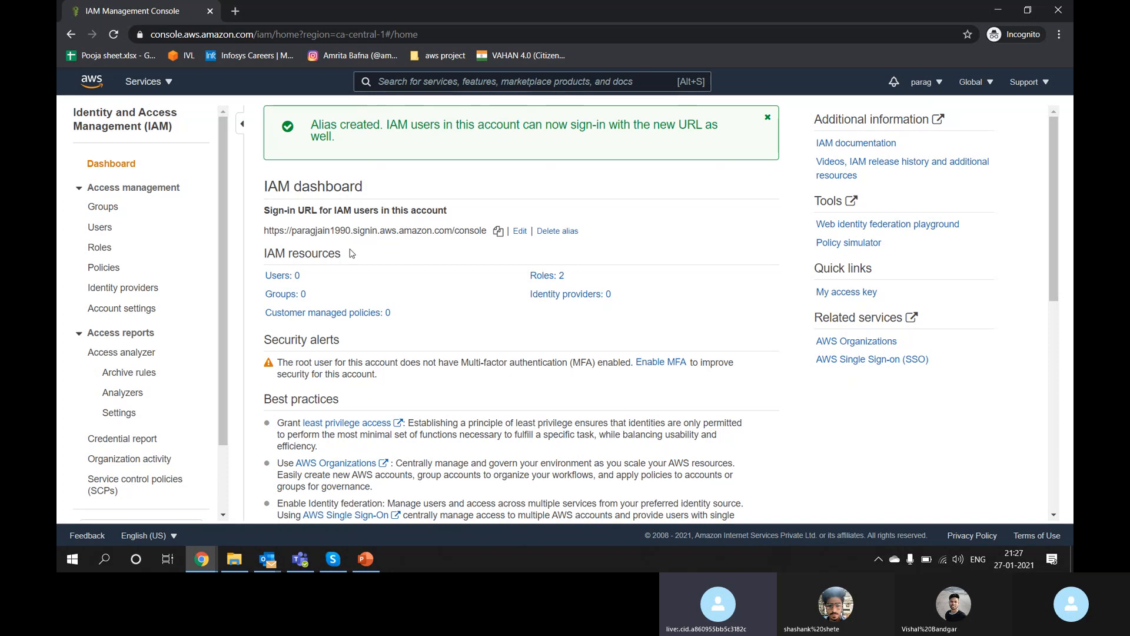
pyautogui.doubleClick(278, 212)
pyautogui.moveTo(263, 231); pyautogui.dragTo(508, 233)
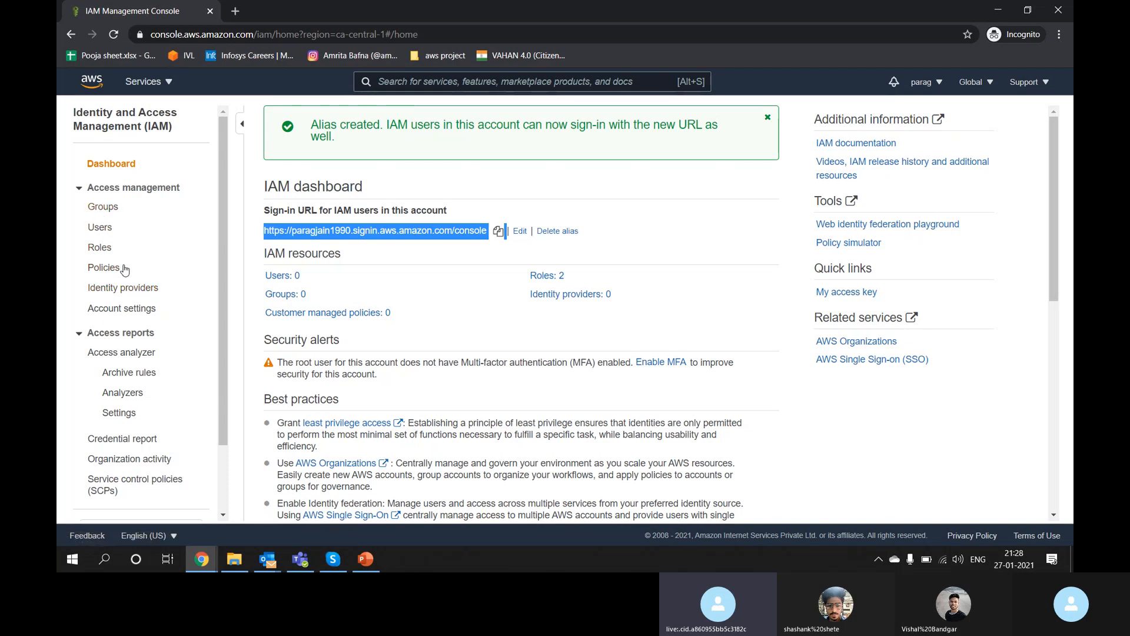
pyautogui.scroll(-2, 121, 274)
pyautogui.scroll(2, 124, 269)
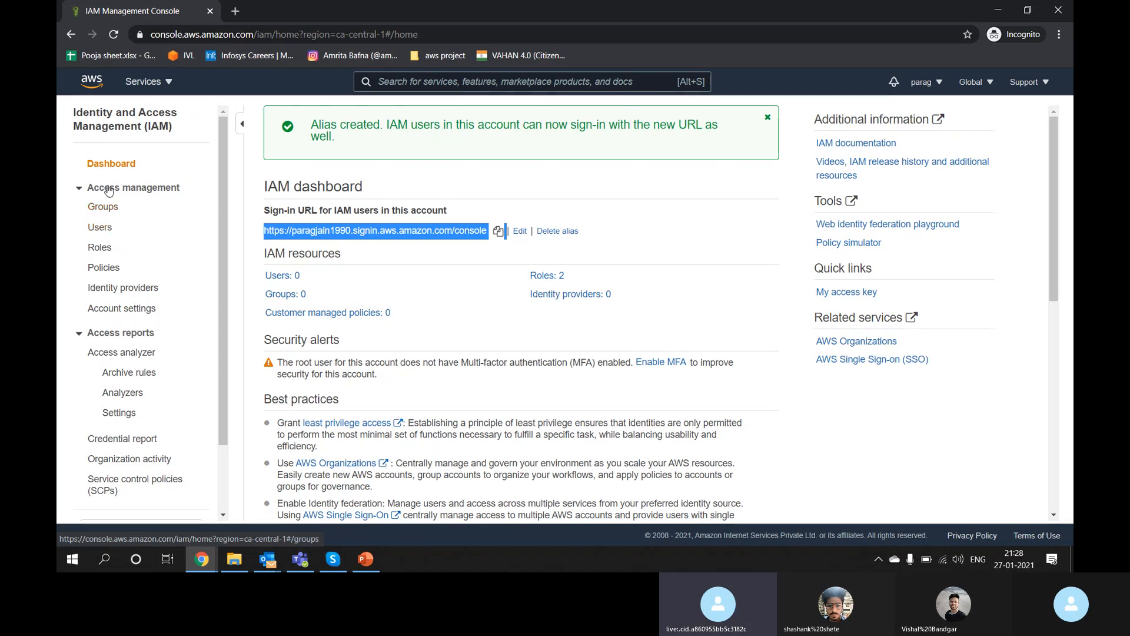
pyautogui.hotkey('alt', 'Tab')
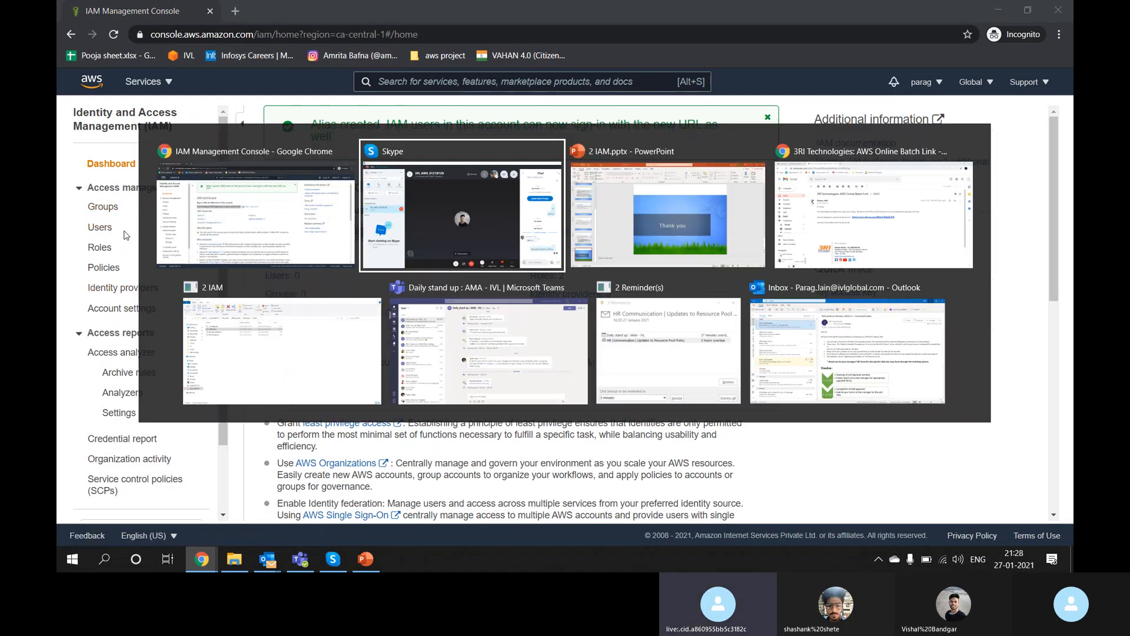
# Step: In Skype, ring an absent participant from the participants list, then return to the IAM console
pyautogui.hotkey('alt', 'Tab')
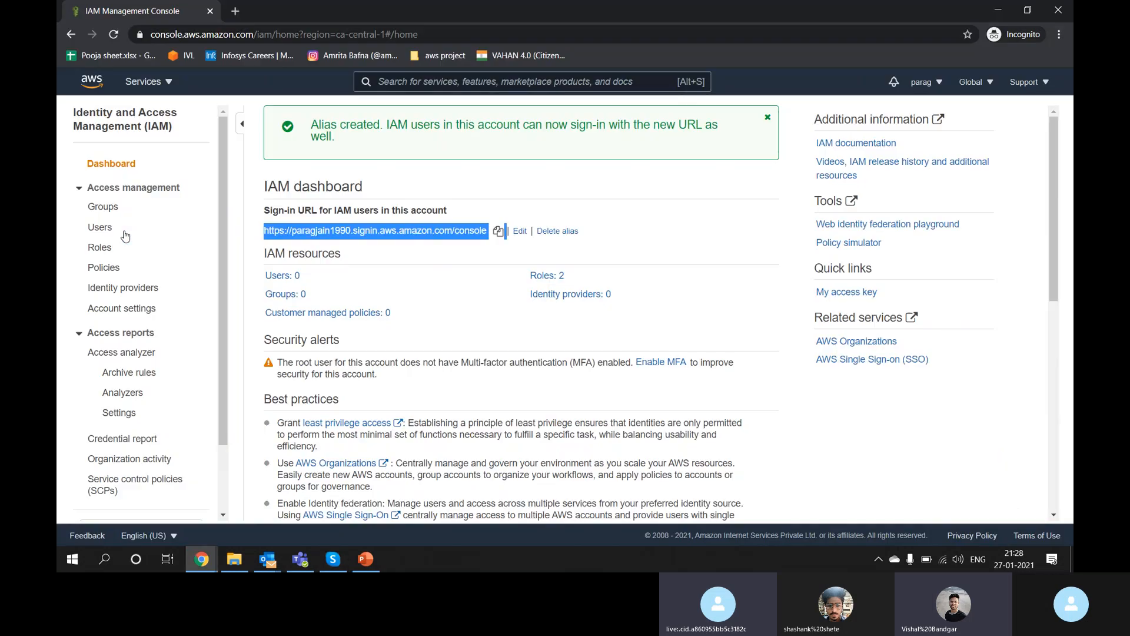
pyautogui.hotkey('alt', 'Tab')
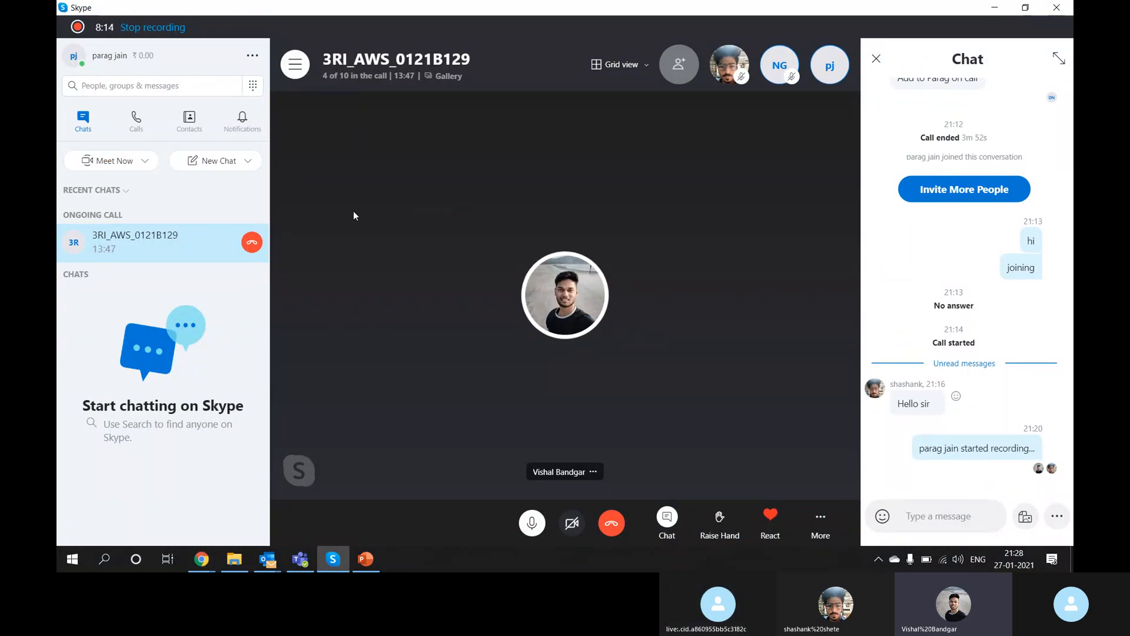
pyautogui.click(353, 77)
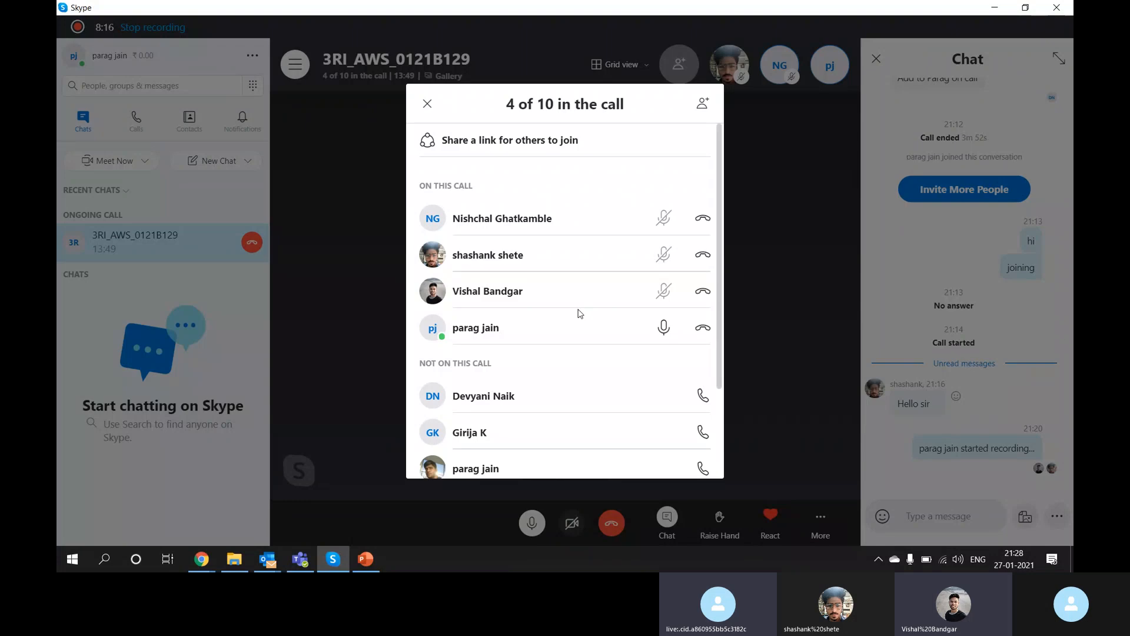
pyautogui.click(707, 399)
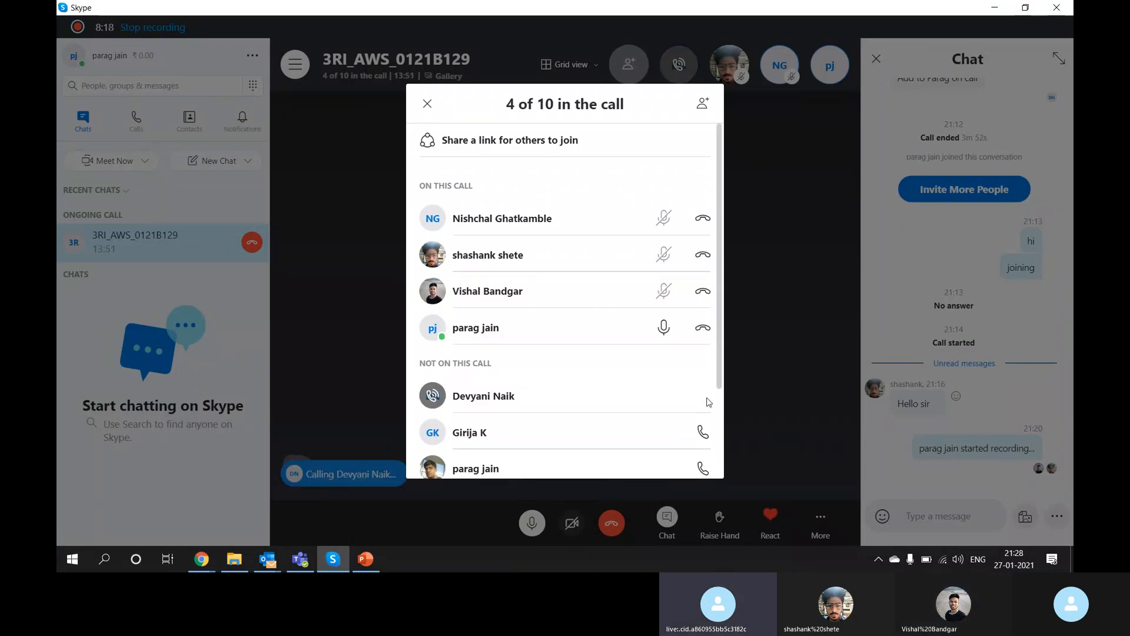
pyautogui.hotkey('alt', 'Tab')
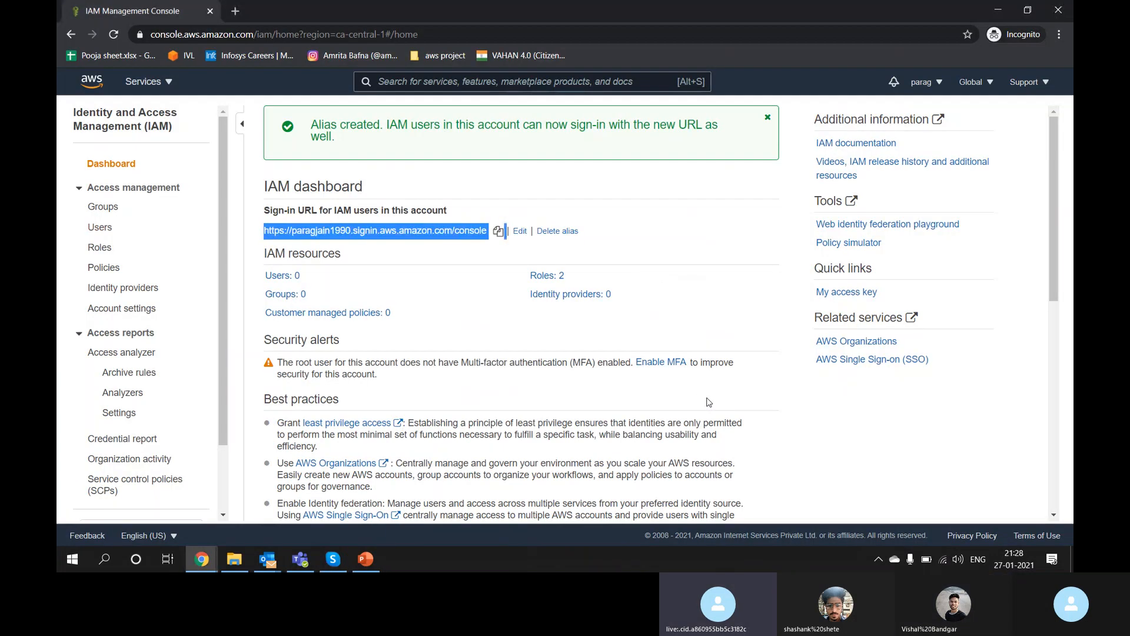
# Step: Start a new IAM user with an _IT user name and tick AWS Management Console access
pyautogui.click(98, 229)
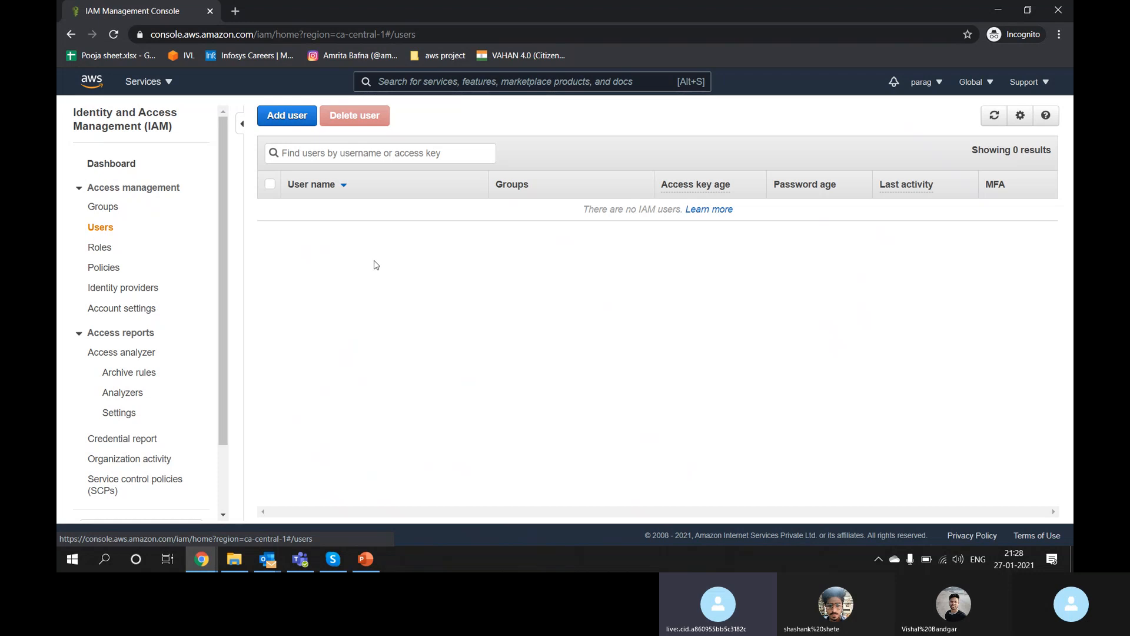
pyautogui.click(290, 117)
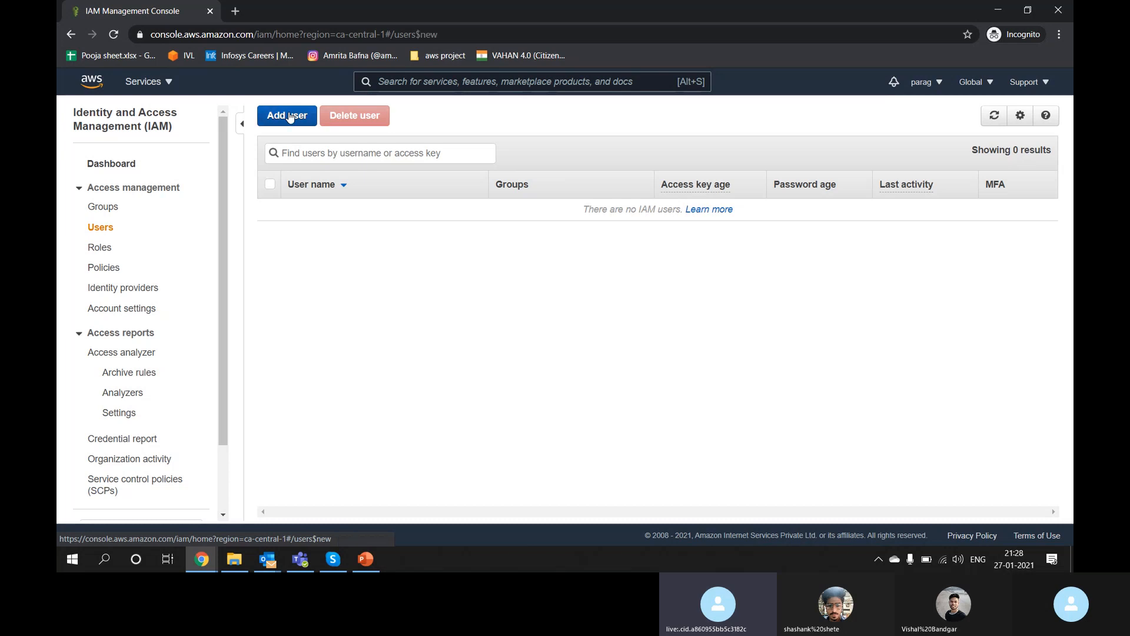
pyautogui.click(469, 223)
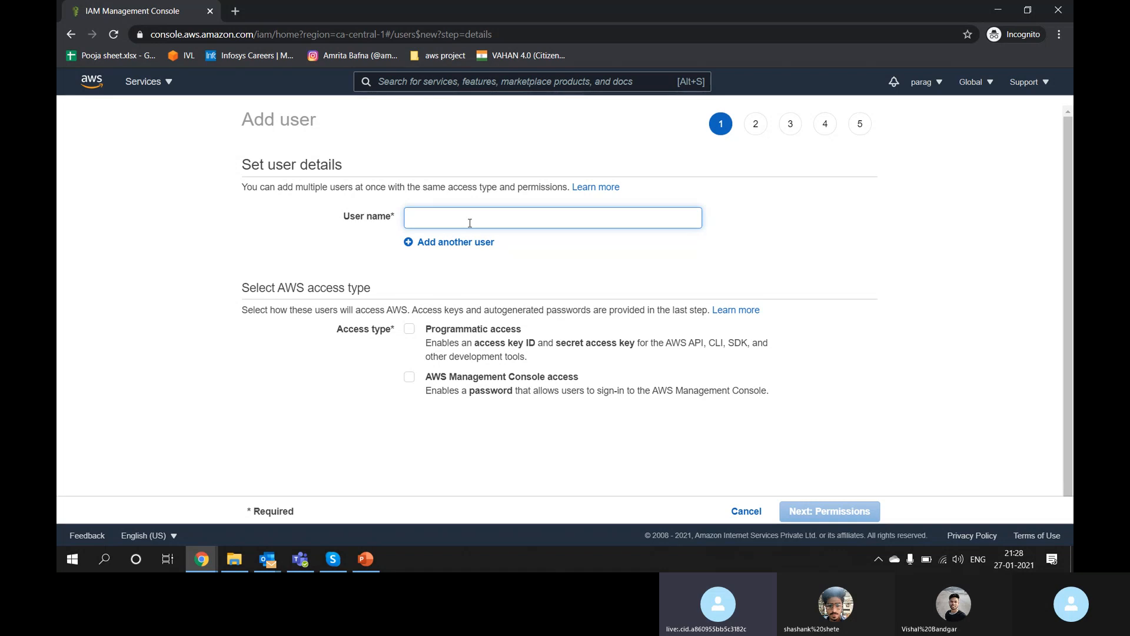
pyautogui.write('Vishal')
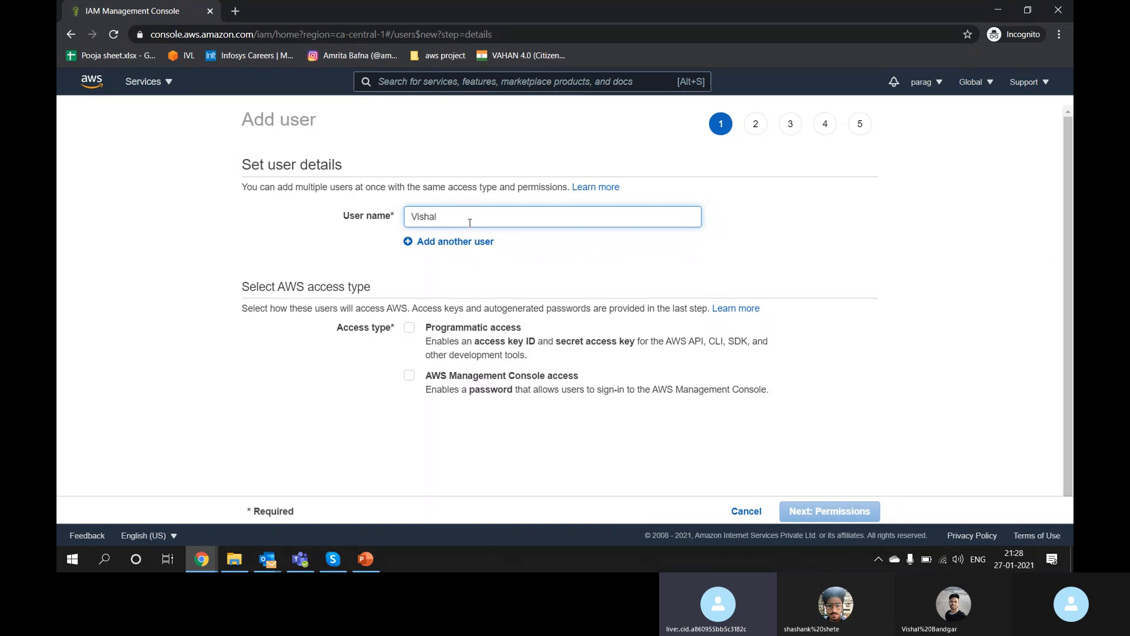
pyautogui.write('_IT')
pyautogui.scroll(-1, 443, 352)
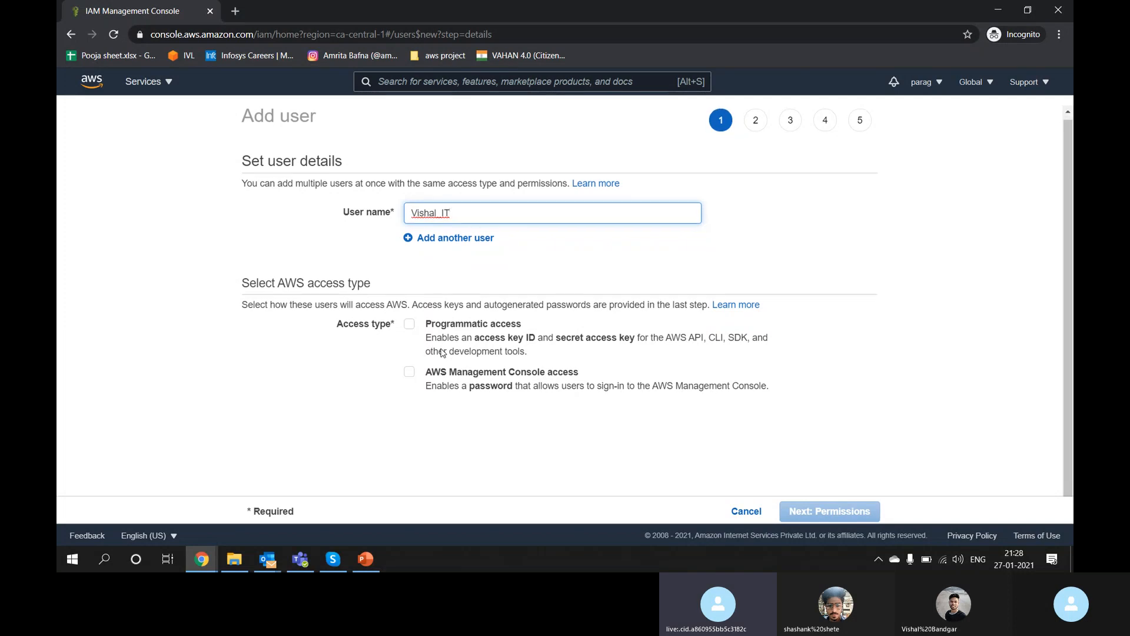
pyautogui.doubleClick(353, 204)
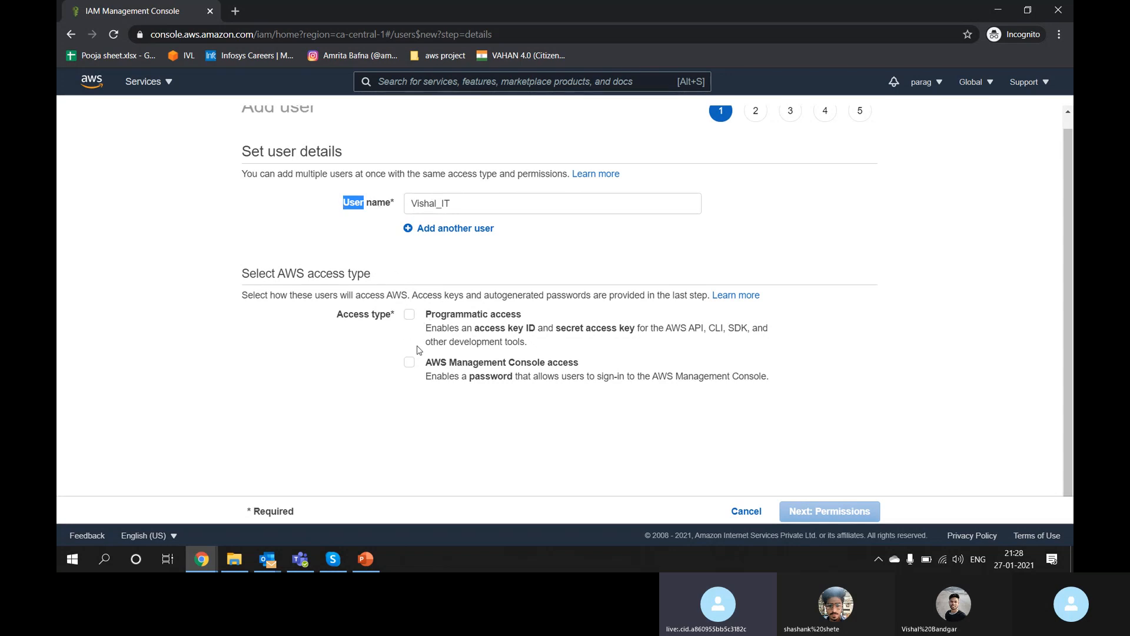
pyautogui.tripleClick(526, 362)
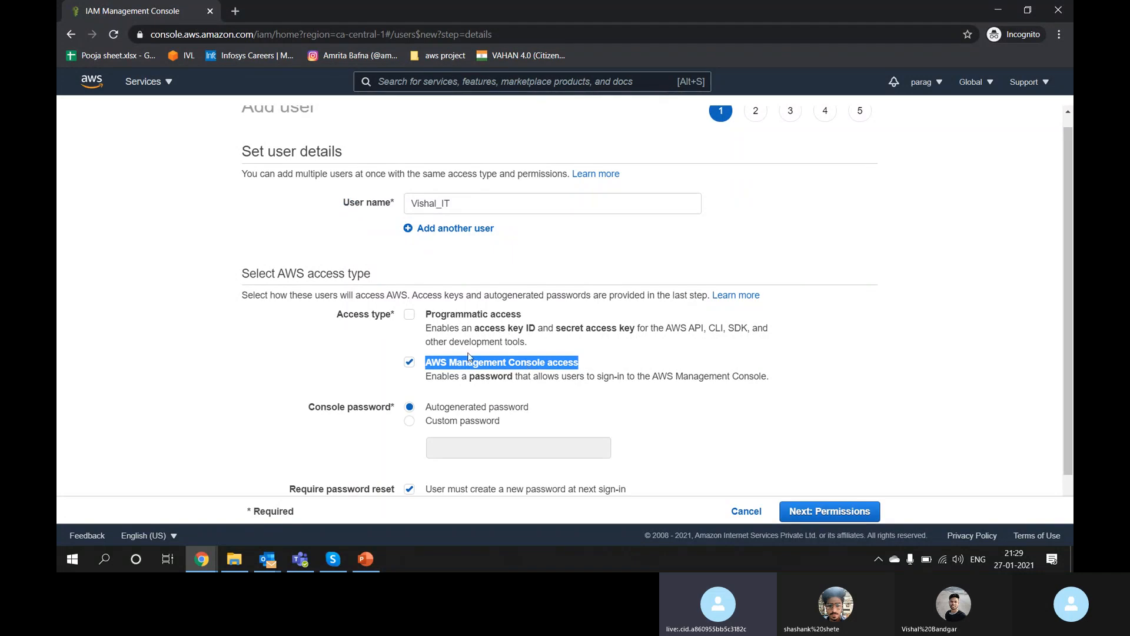
# Step: Change the user name suffix from IT to HR, leaving only console access ticked
pyautogui.click(443, 360)
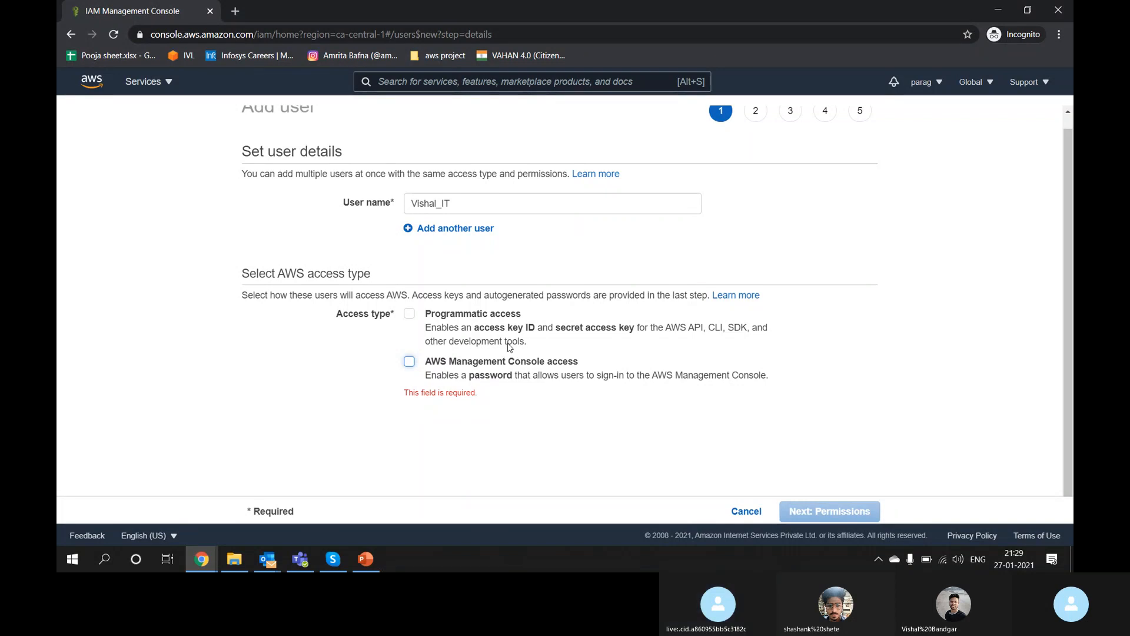
pyautogui.click(409, 314)
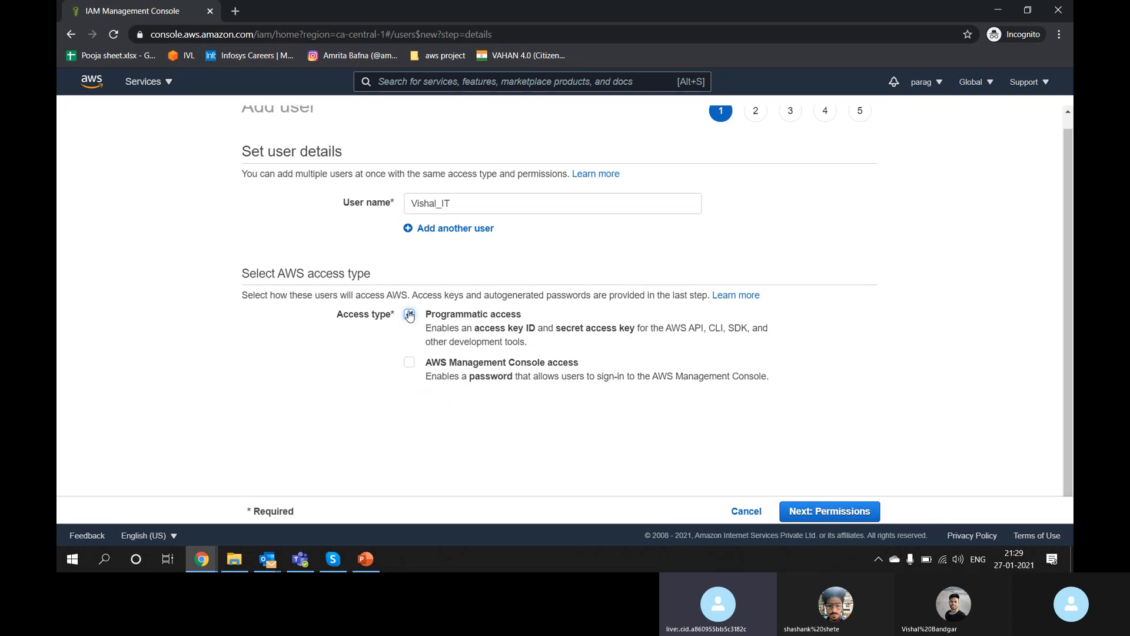
pyautogui.click(409, 314)
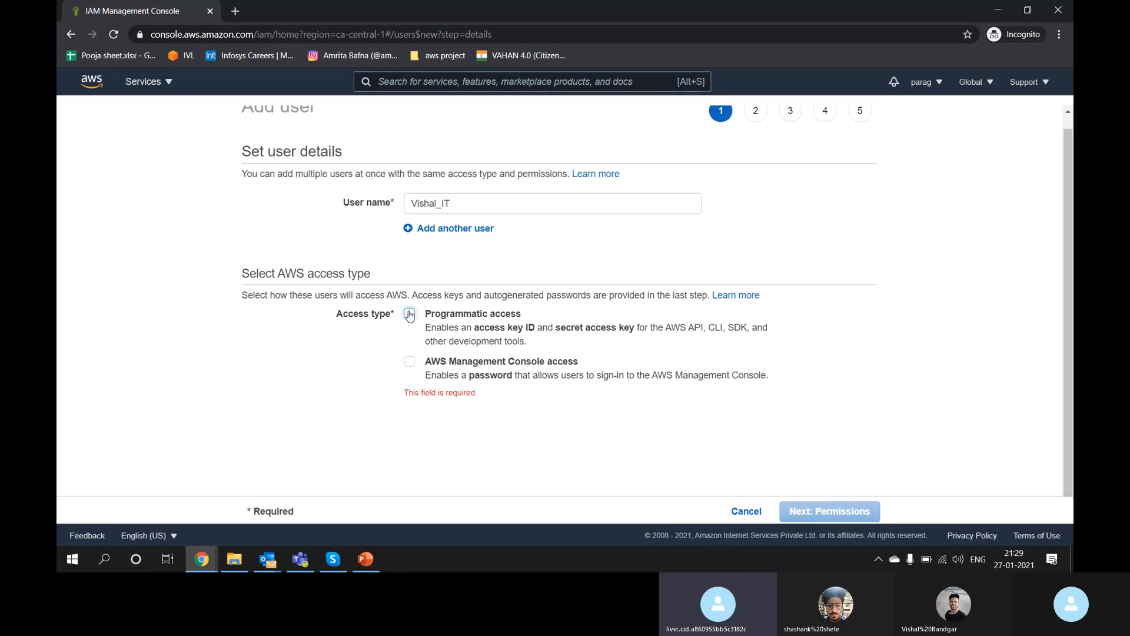
pyautogui.moveTo(444, 204); pyautogui.dragTo(552, 212)
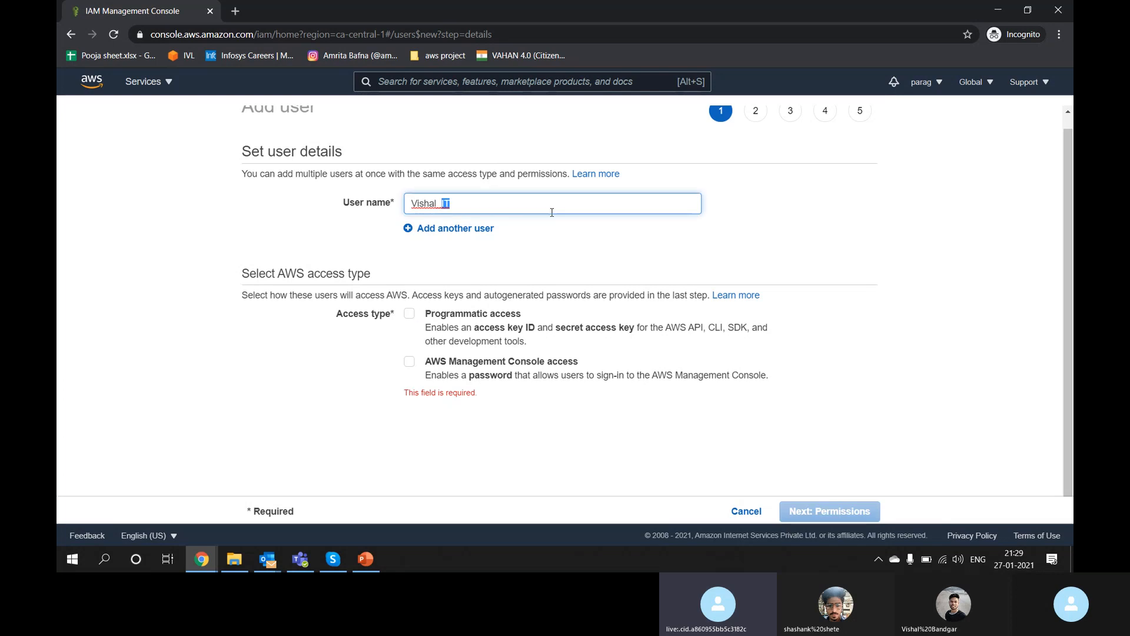
pyautogui.write('HR')
pyautogui.click(543, 363)
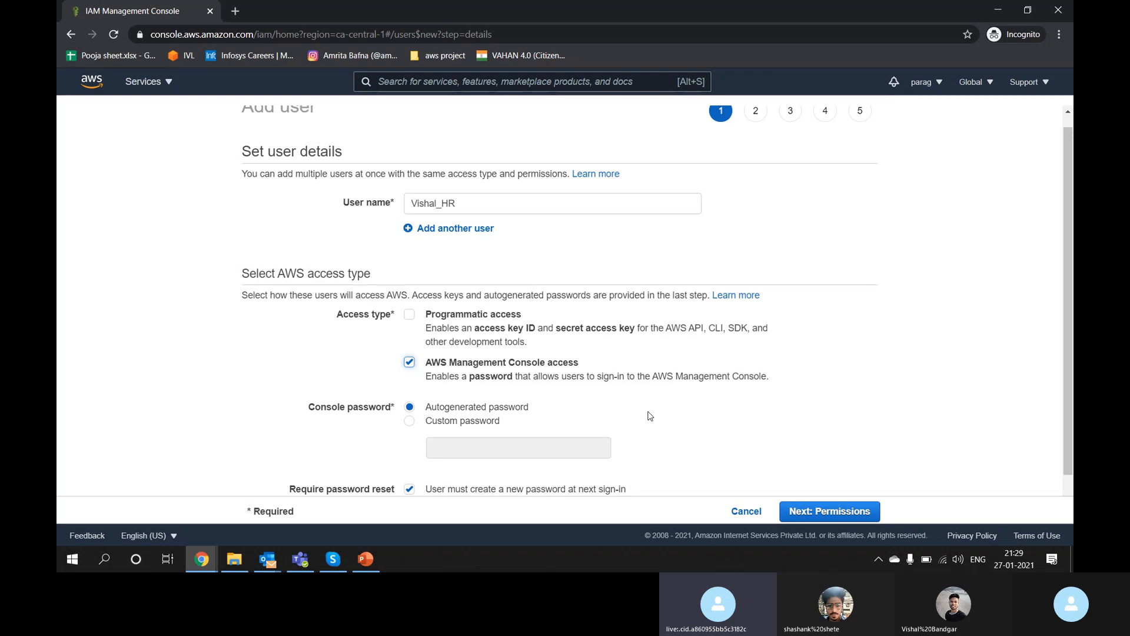
pyautogui.scroll(-1, 650, 416)
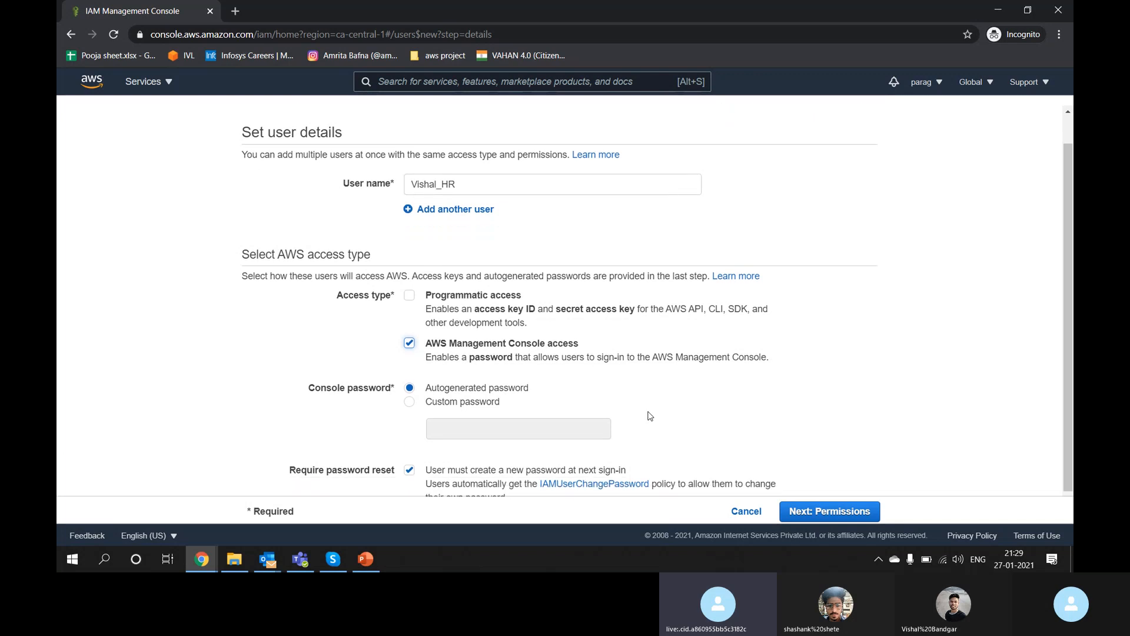
# Step: Keep console access with Autogenerated password after trying Custom password, then continue to Set permissions
pyautogui.click(522, 324)
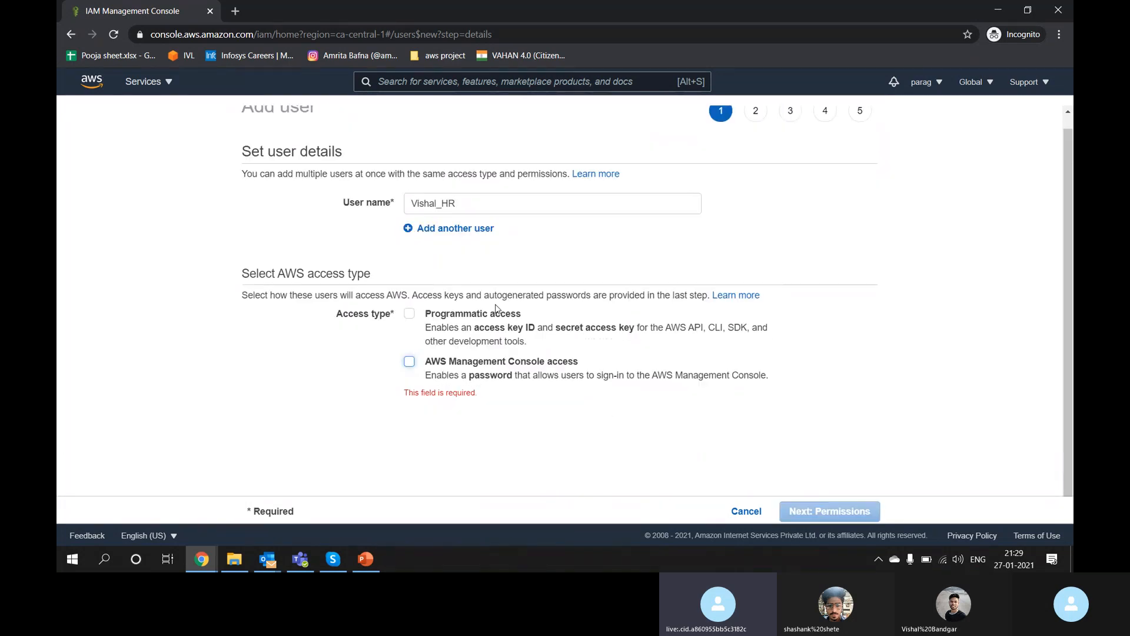
pyautogui.click(467, 368)
pyautogui.scroll(-1, 468, 370)
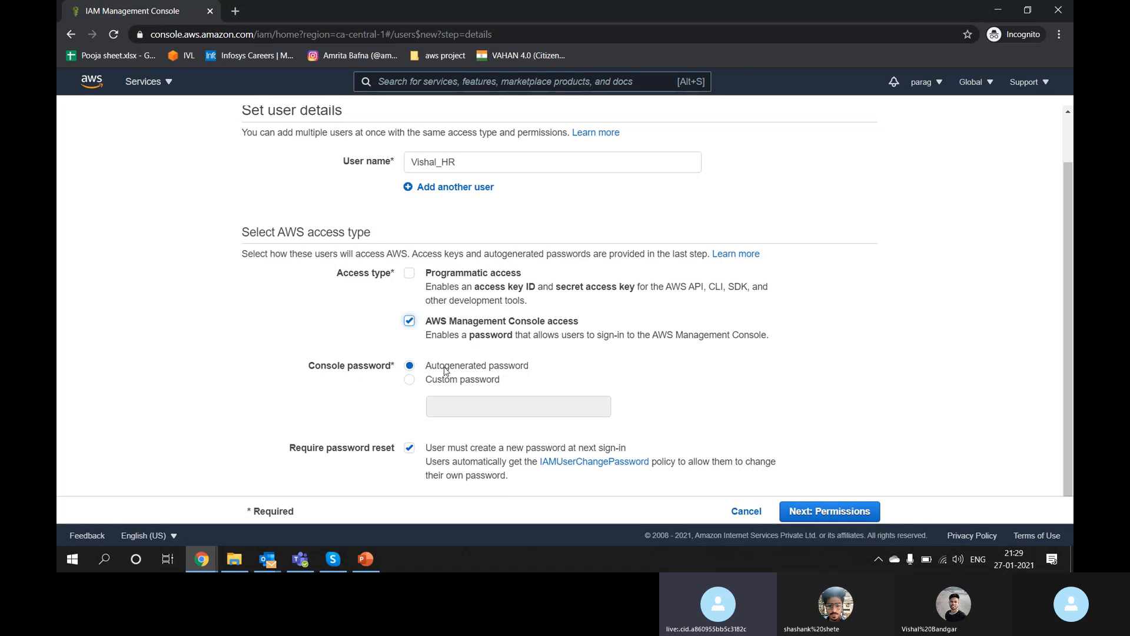
pyautogui.click(479, 383)
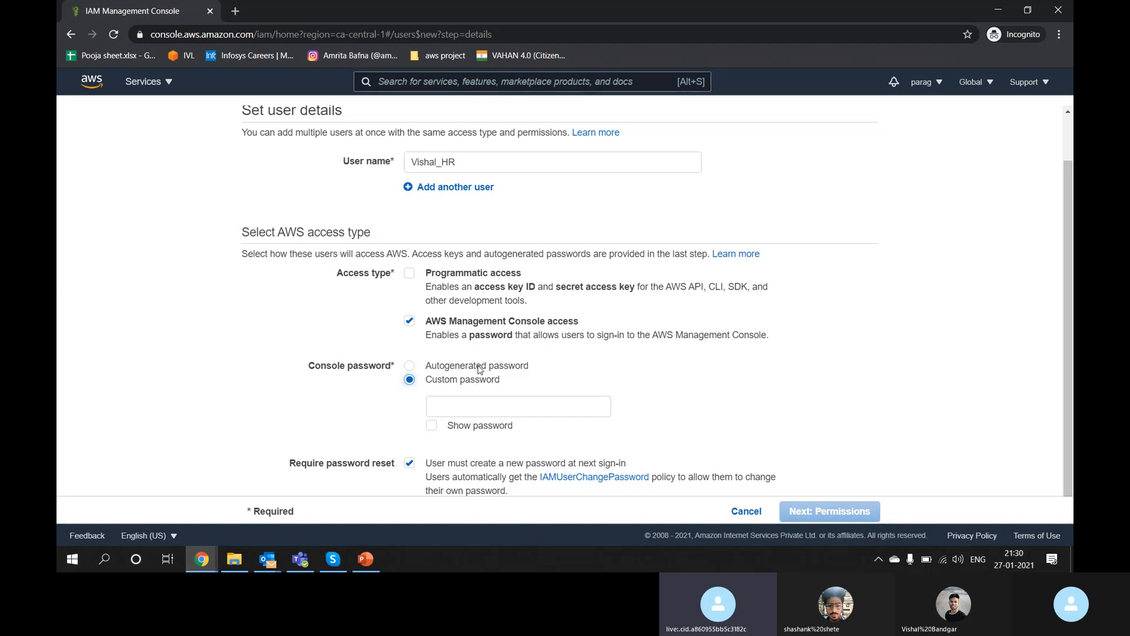
pyautogui.click(479, 369)
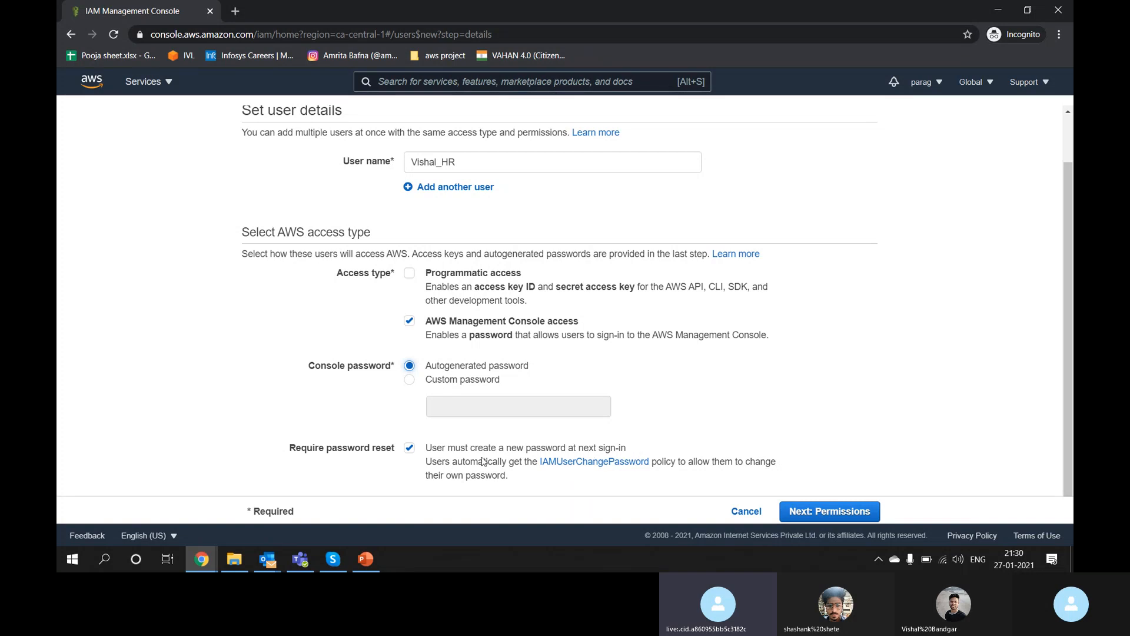
pyautogui.click(807, 512)
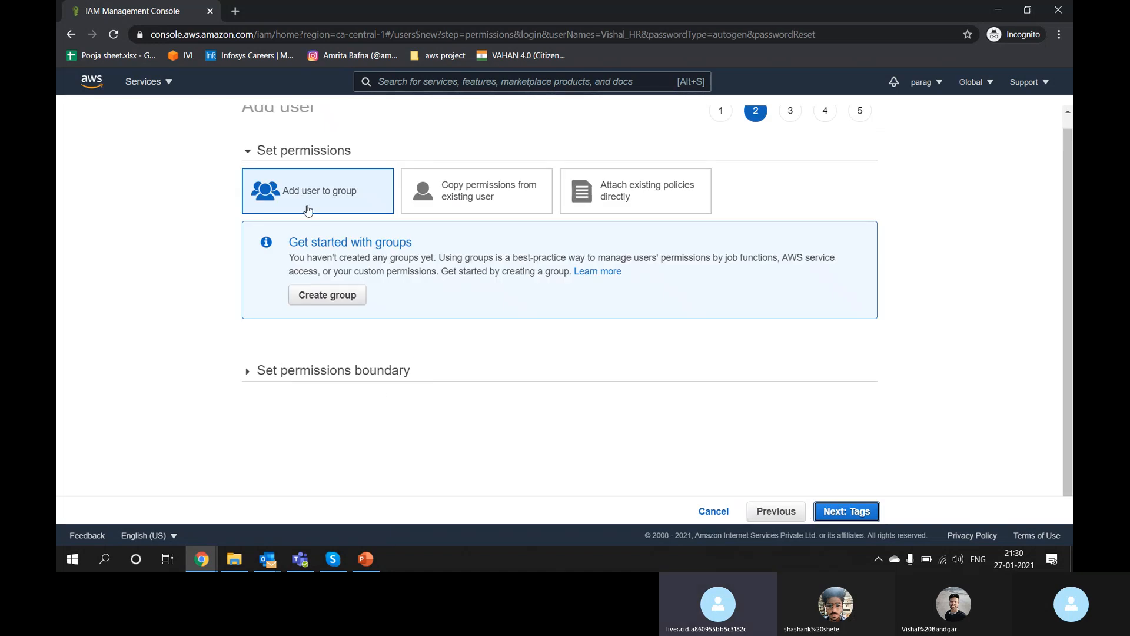
# Step: Preview Copy permissions and Attach existing policies, then keep Add user to group and reach Add tags
pyautogui.scroll(1, 306, 210)
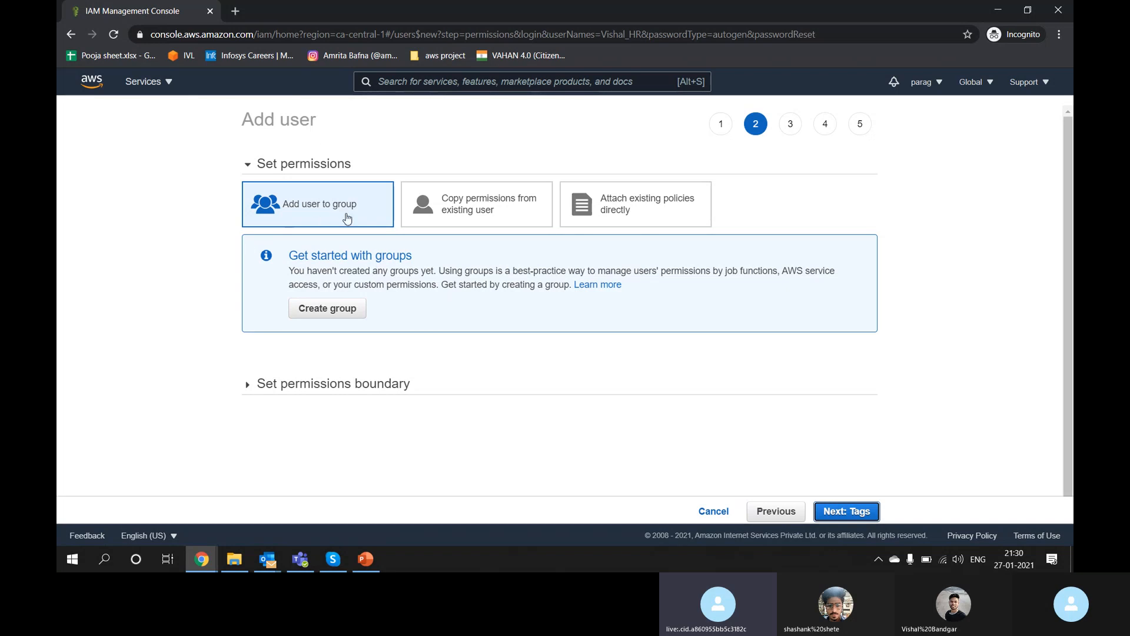
pyautogui.click(474, 216)
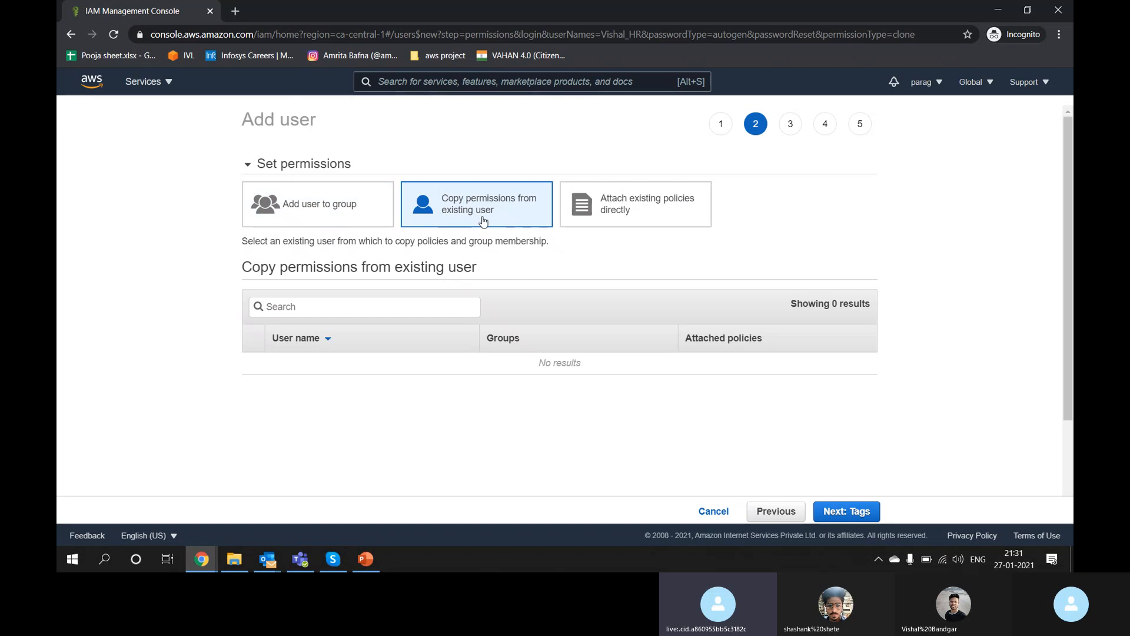
pyautogui.click(591, 221)
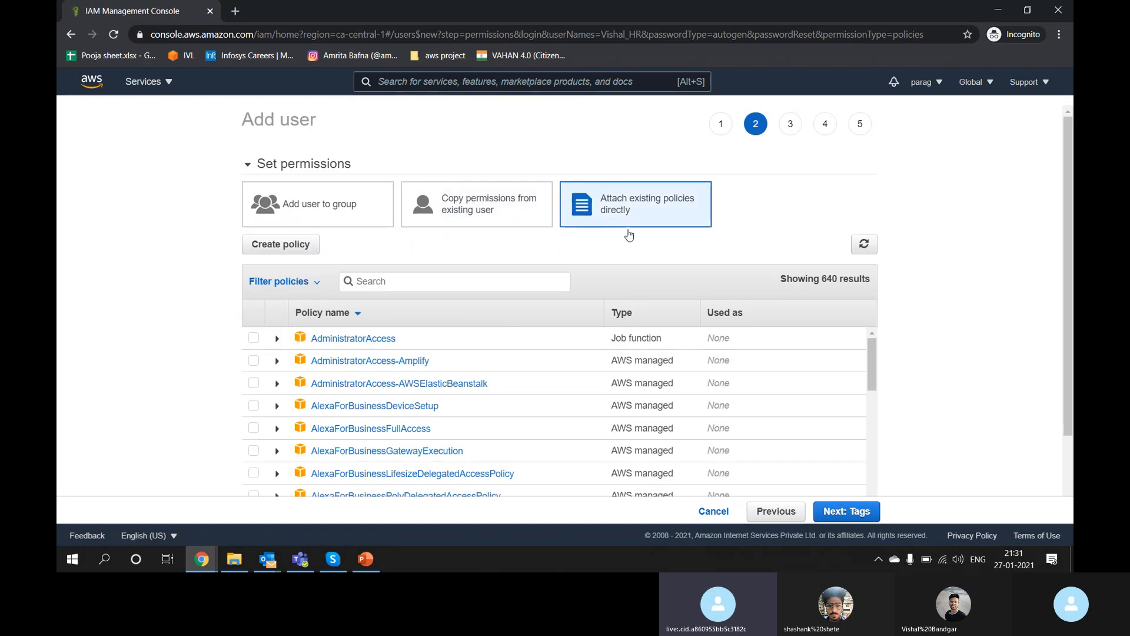
pyautogui.scroll(-1, 816, 231)
pyautogui.scroll(1, 814, 227)
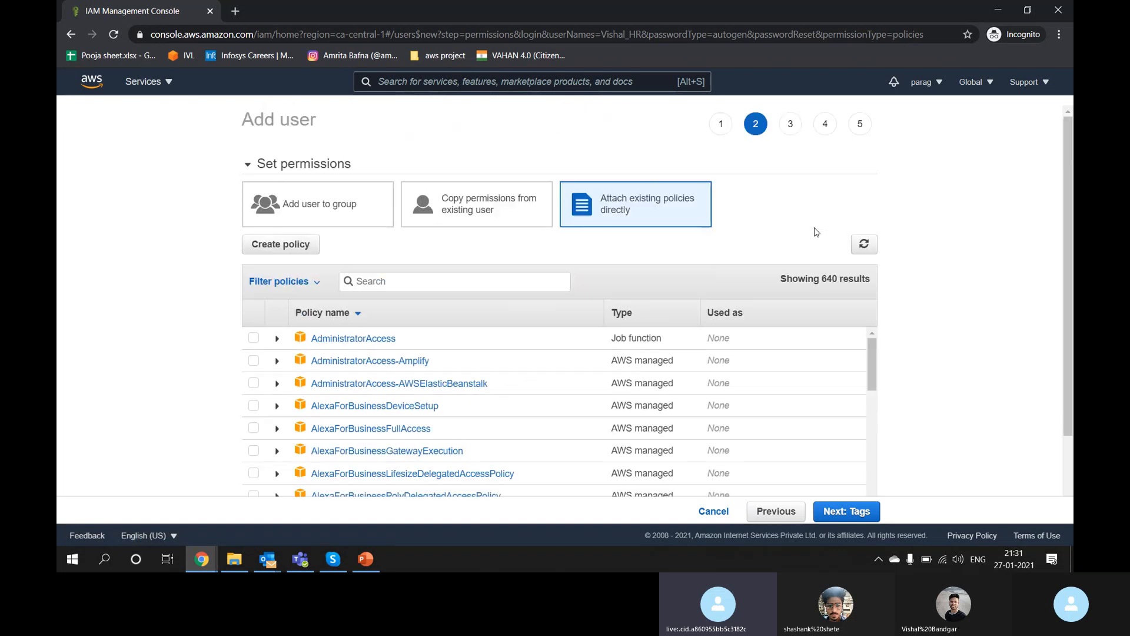
pyautogui.click(326, 230)
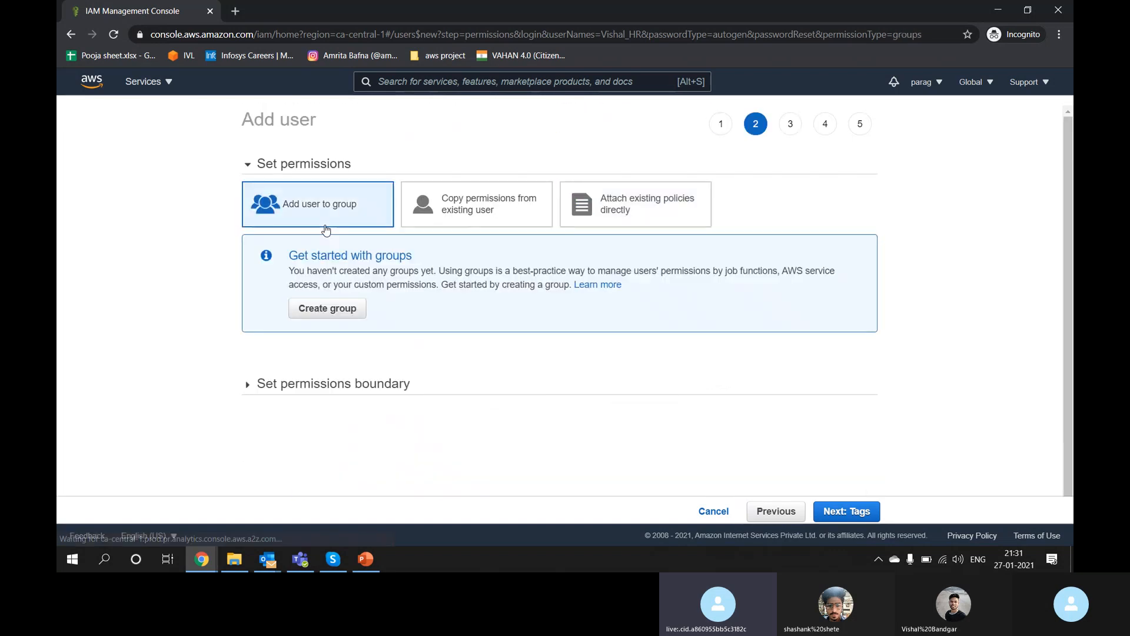
pyautogui.click(861, 517)
pyautogui.click(767, 511)
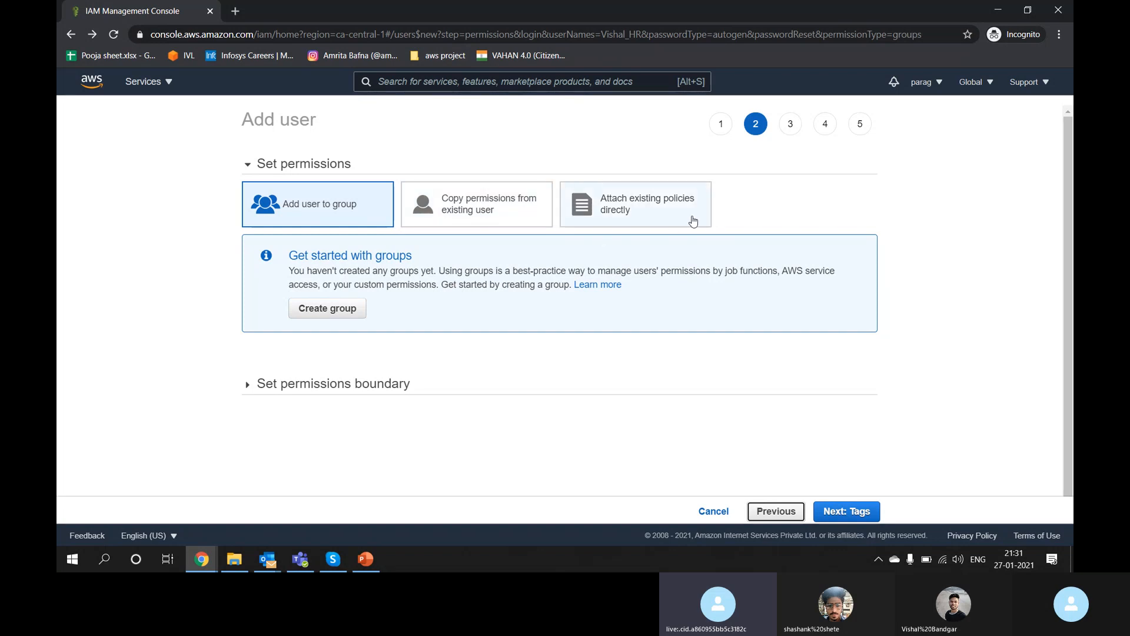
pyautogui.click(848, 511)
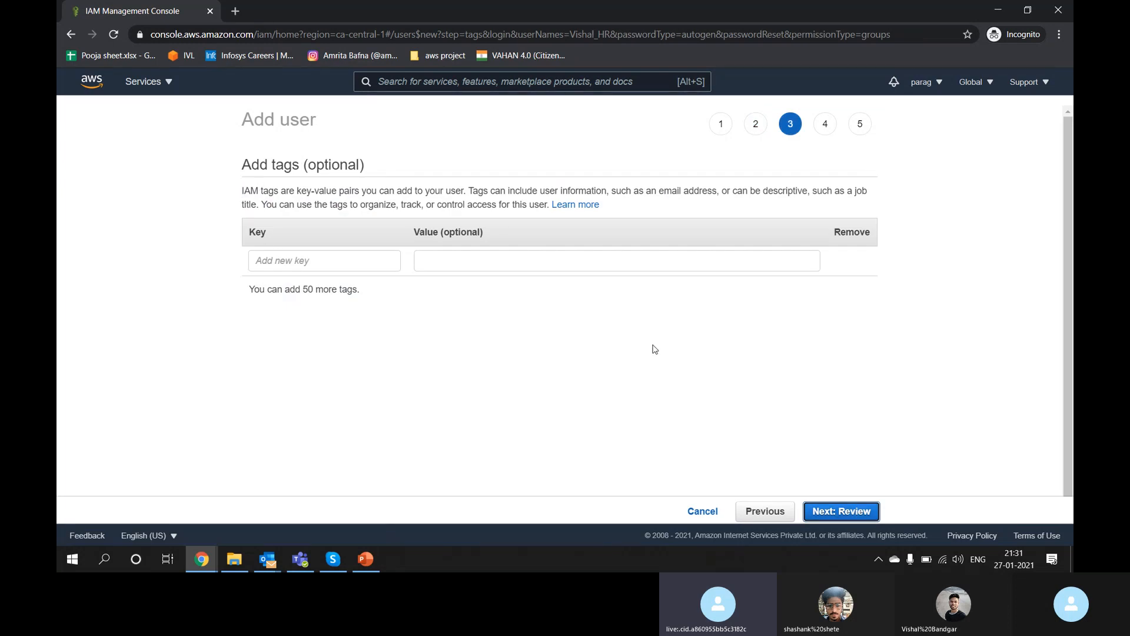
# Step: Review the console access, autogenerated password, required reset and permissions boundary, then create the user
pyautogui.click(864, 516)
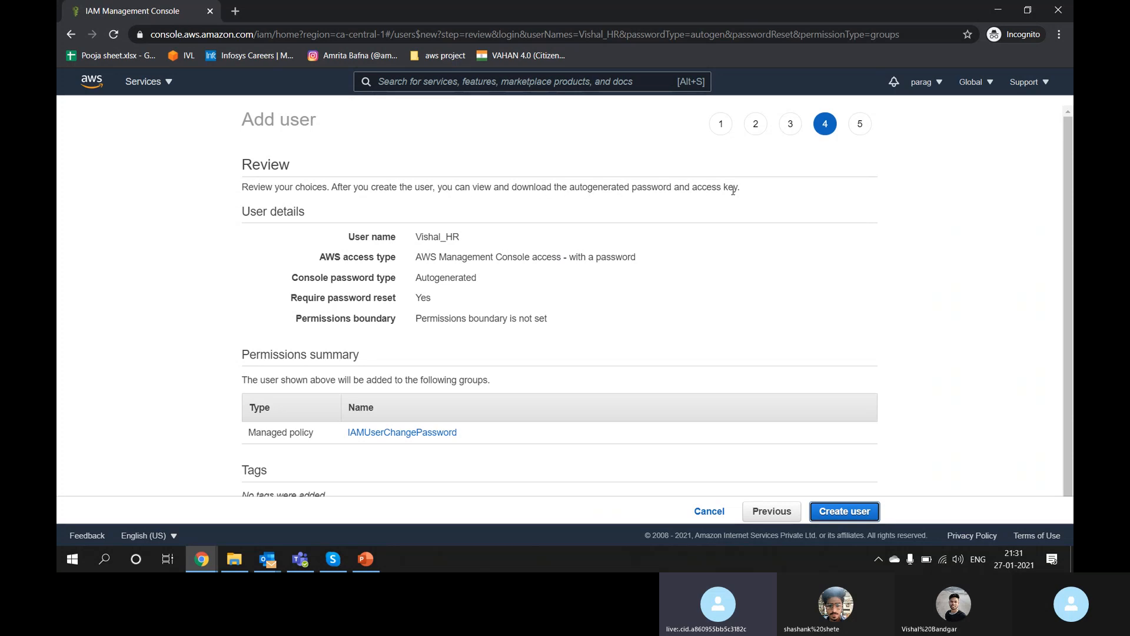
pyautogui.tripleClick(315, 216)
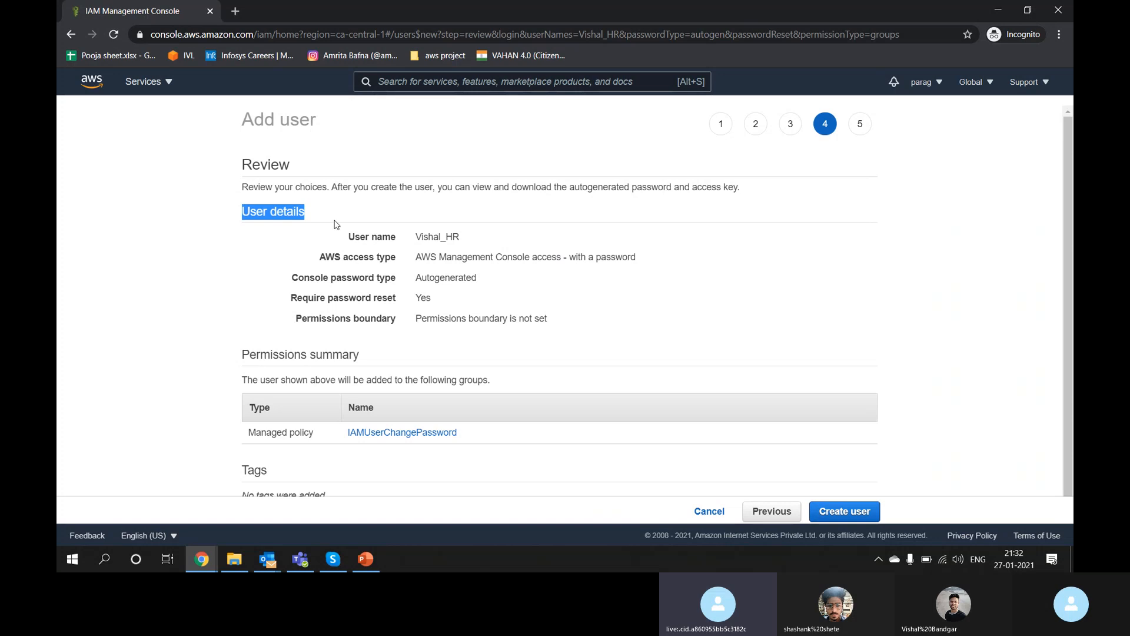
pyautogui.doubleClick(430, 234)
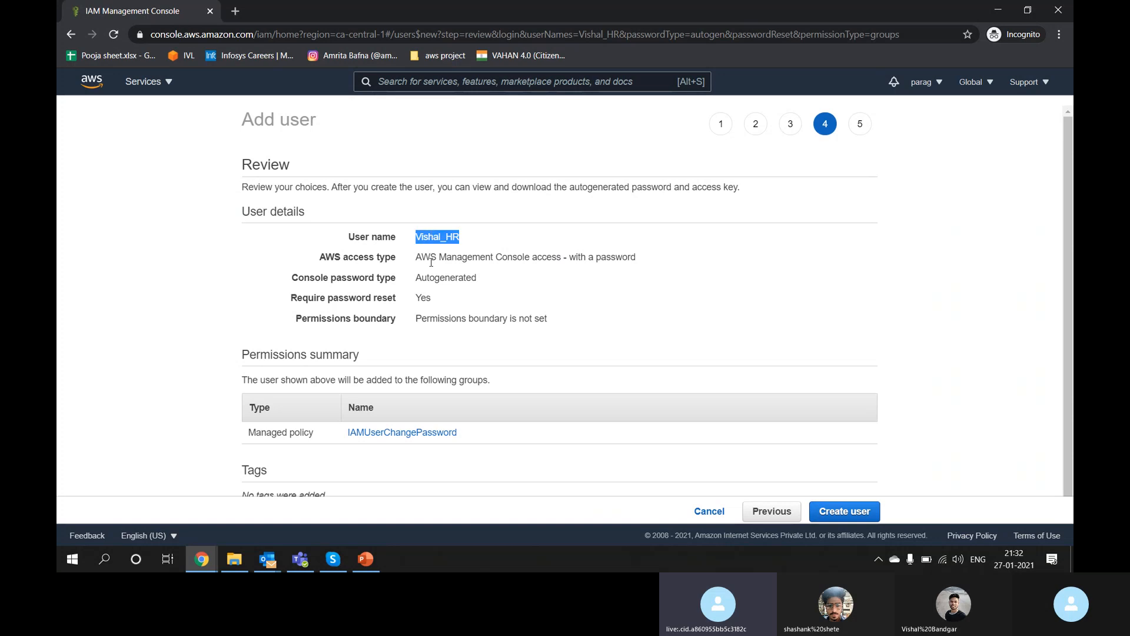
pyautogui.tripleClick(444, 257)
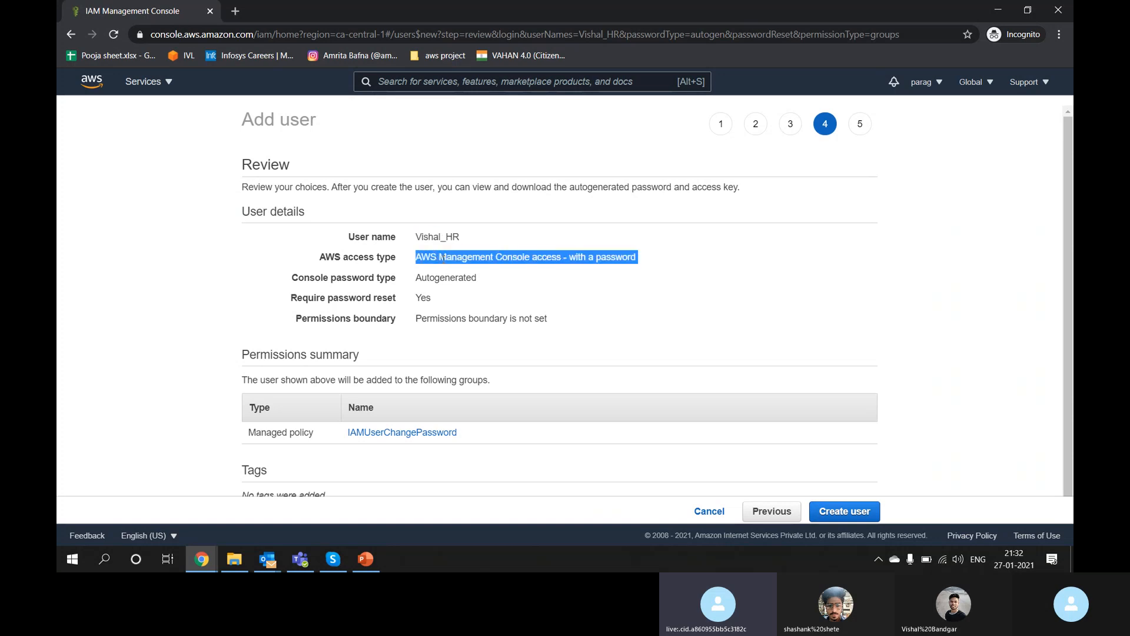
pyautogui.doubleClick(443, 277)
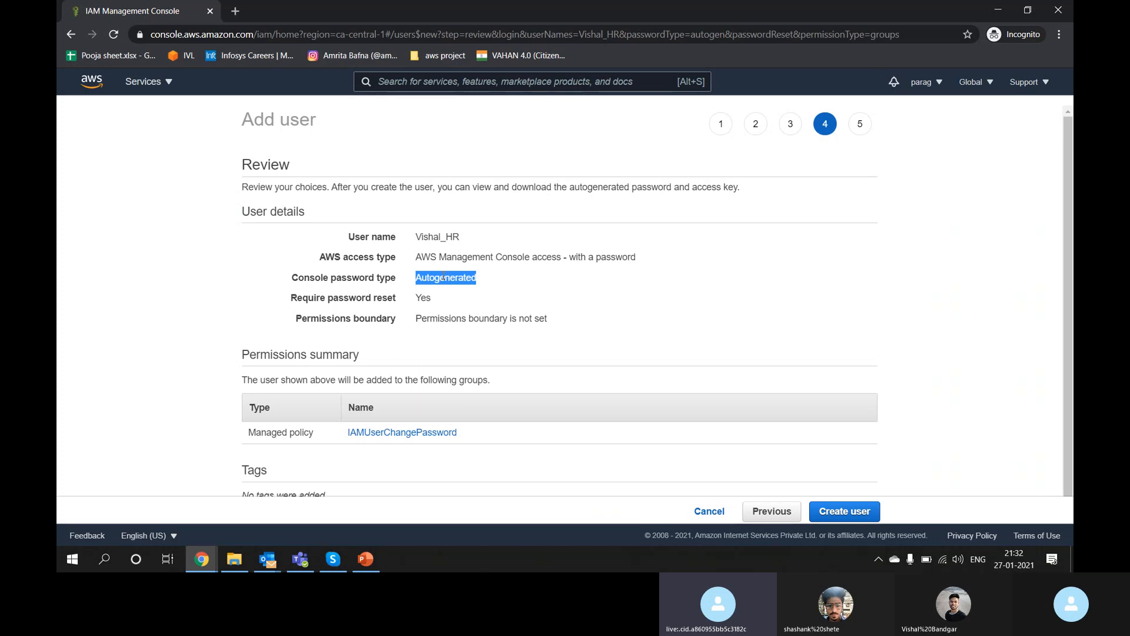
pyautogui.doubleClick(424, 295)
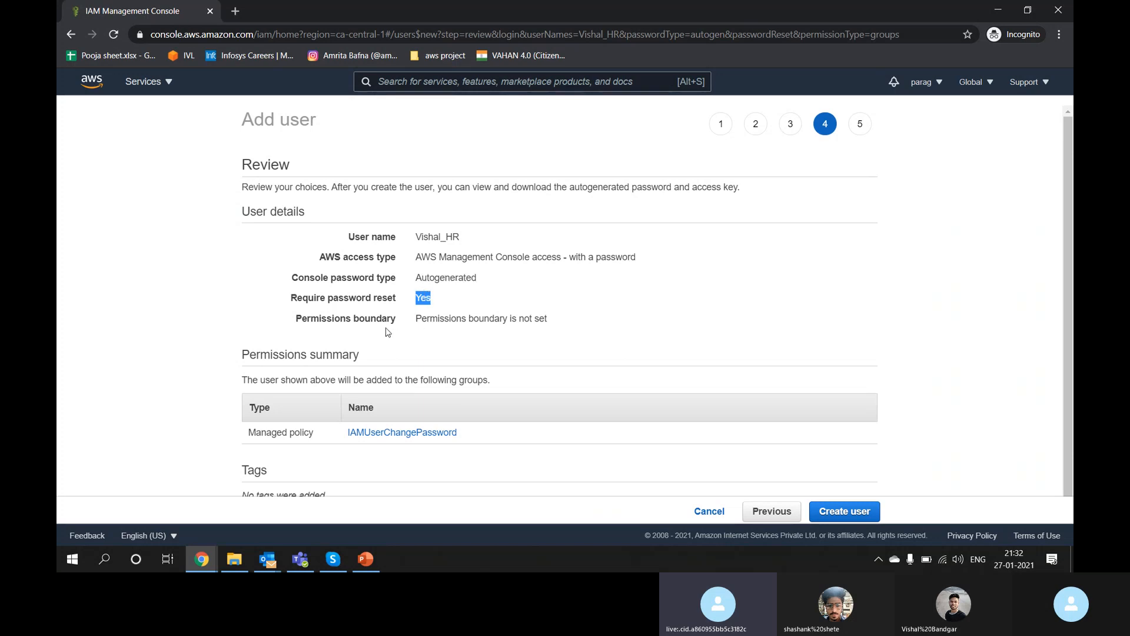
pyautogui.doubleClick(453, 321)
pyautogui.scroll(-1, 453, 323)
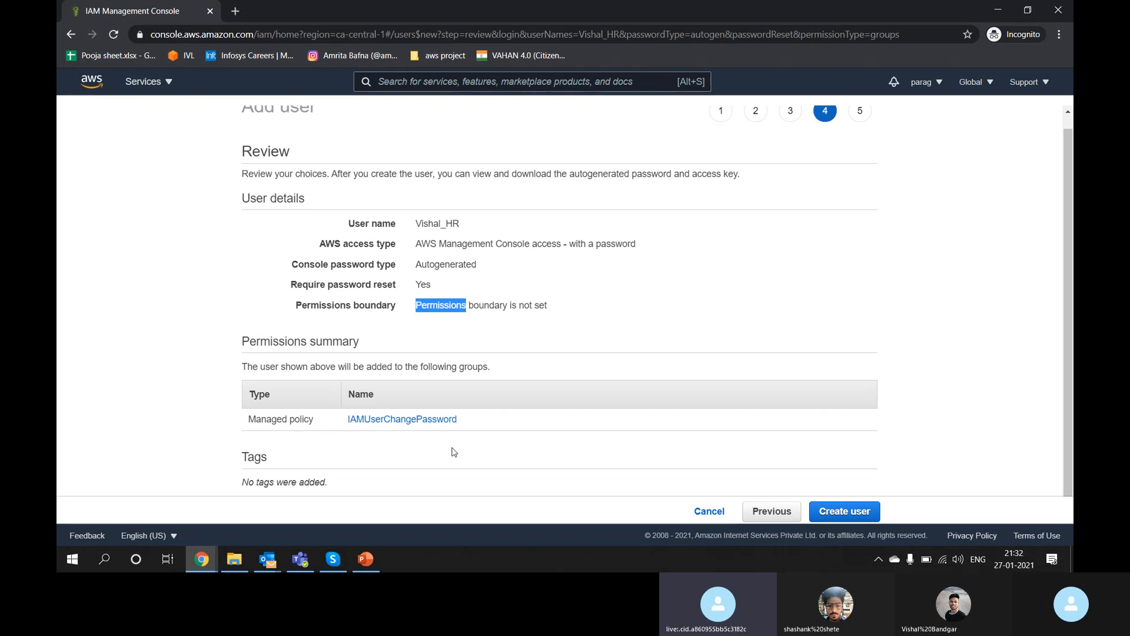
pyautogui.click(843, 510)
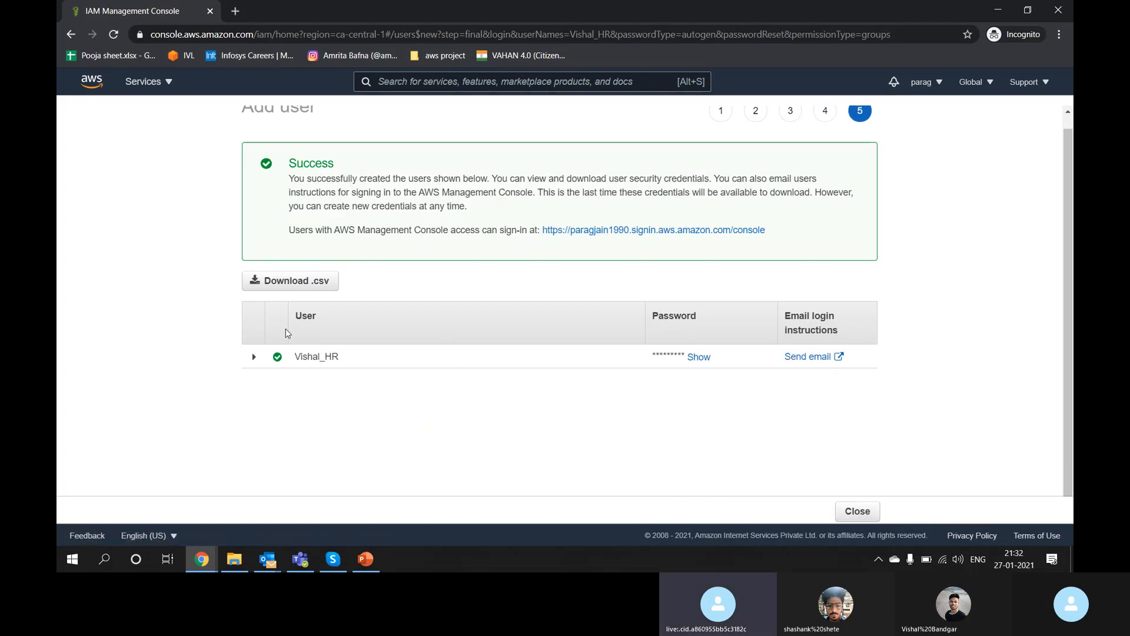
# Step: Expand the created user's row, download the credentials .csv, and open it
pyautogui.scroll(1, 393, 183)
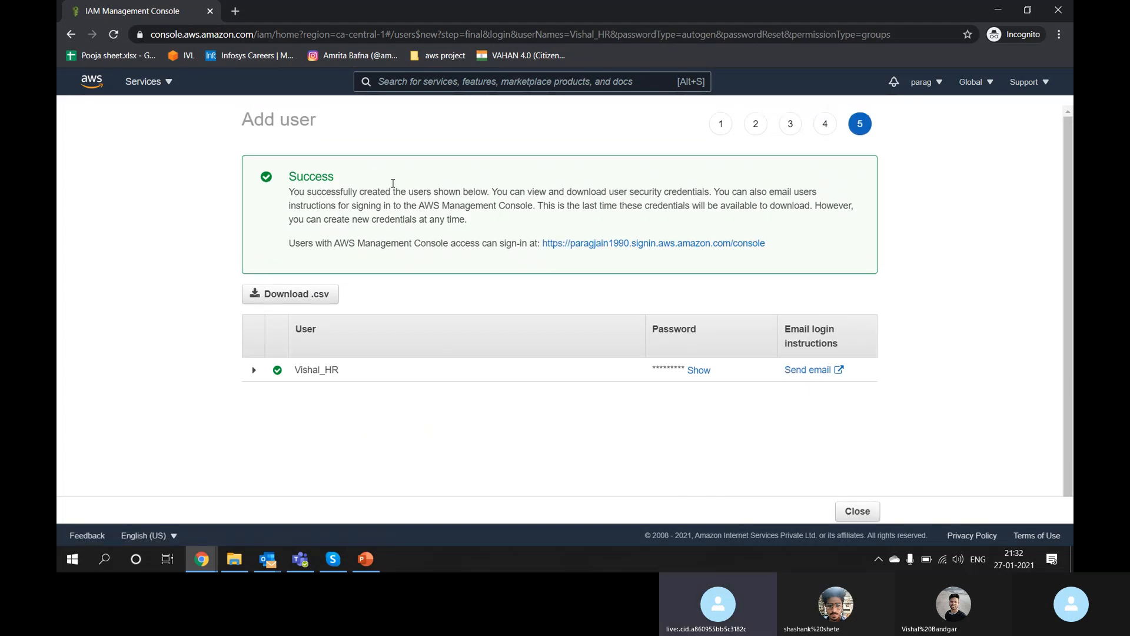
pyautogui.click(254, 371)
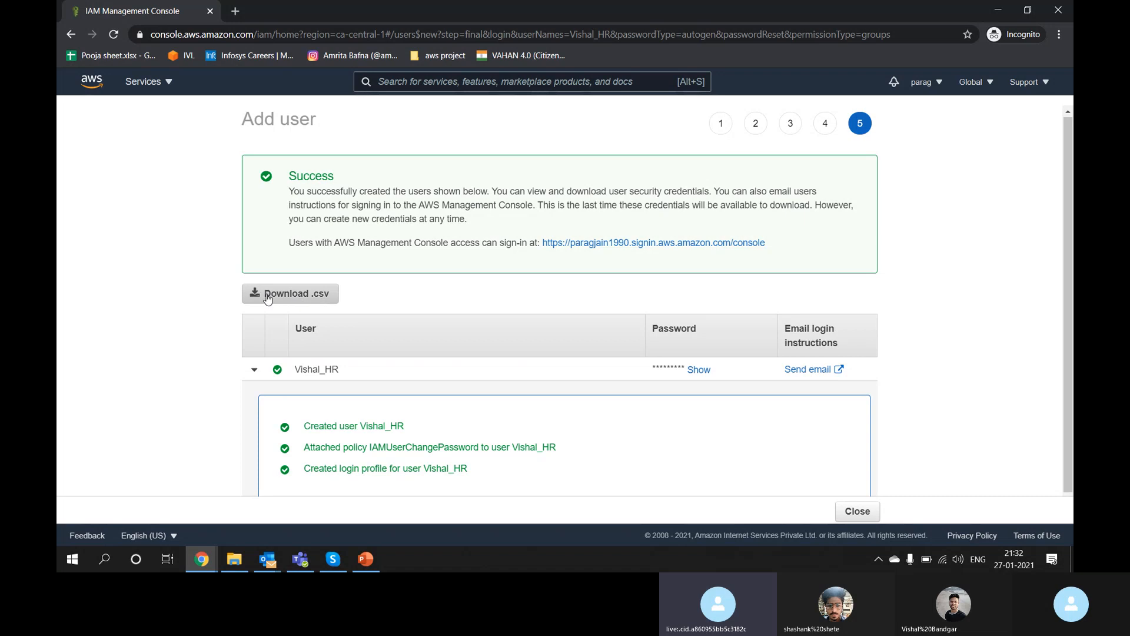
pyautogui.click(307, 303)
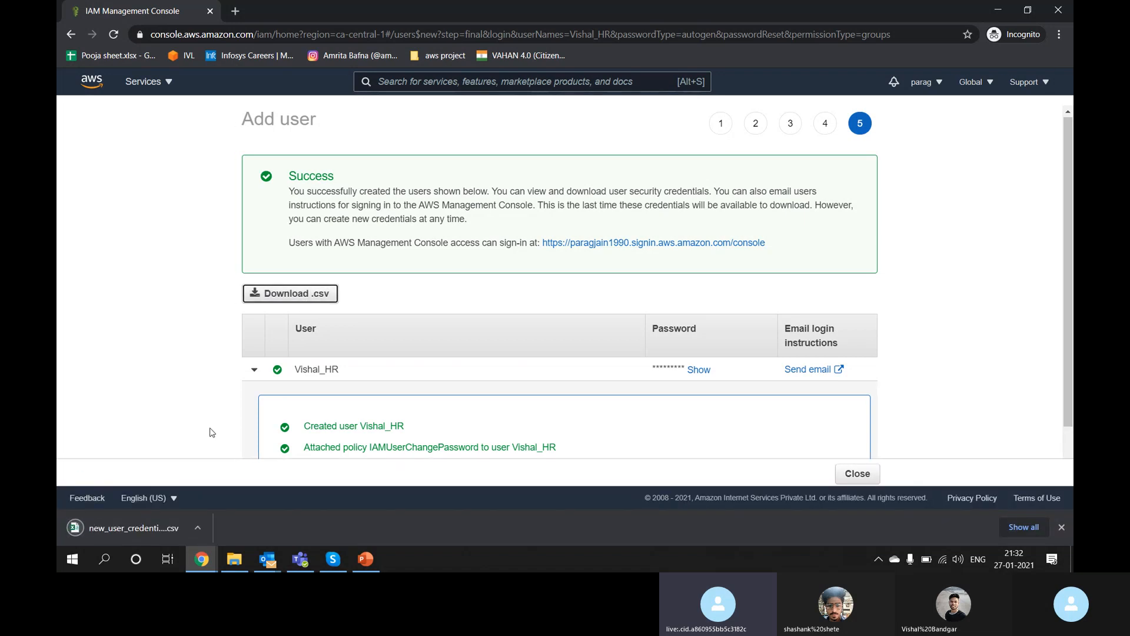
pyautogui.click(160, 527)
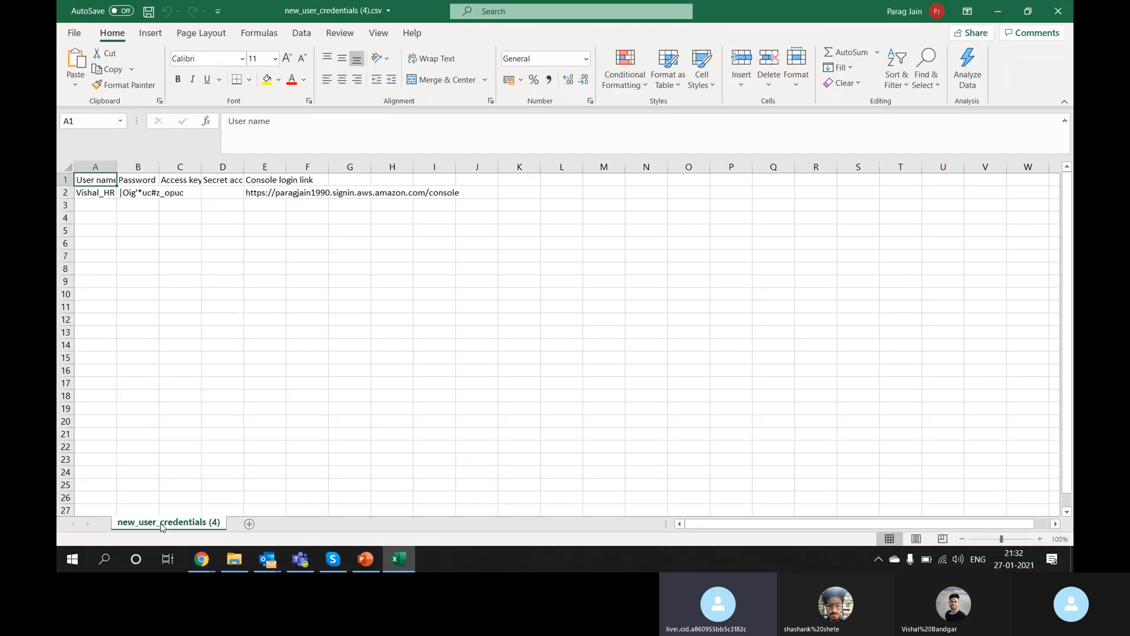
# Step: AutoFit all column widths in the credentials sheet and inspect the user name and password cells A2 and B2
pyautogui.click(69, 187)
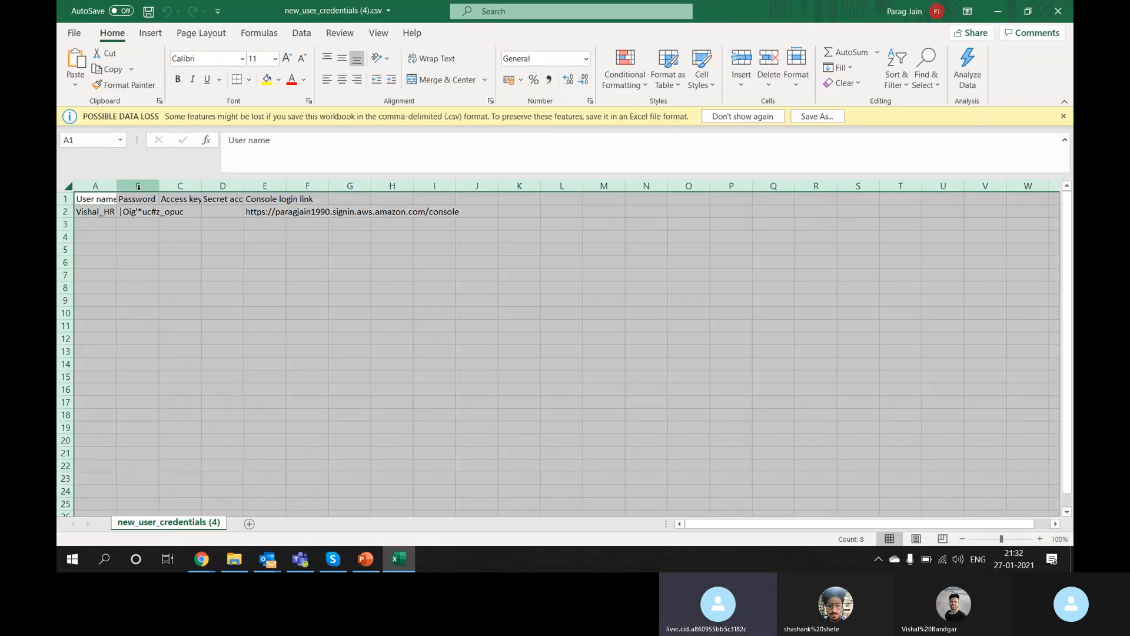
pyautogui.doubleClick(115, 183)
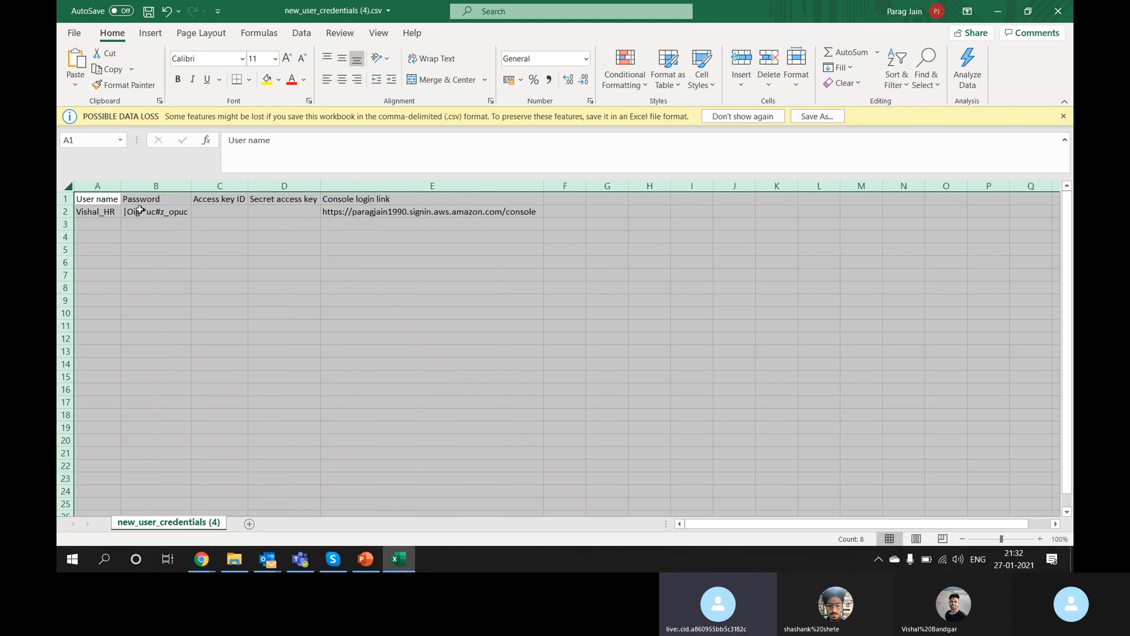
pyautogui.click(174, 243)
pyautogui.click(95, 211)
pyautogui.doubleClick(94, 211)
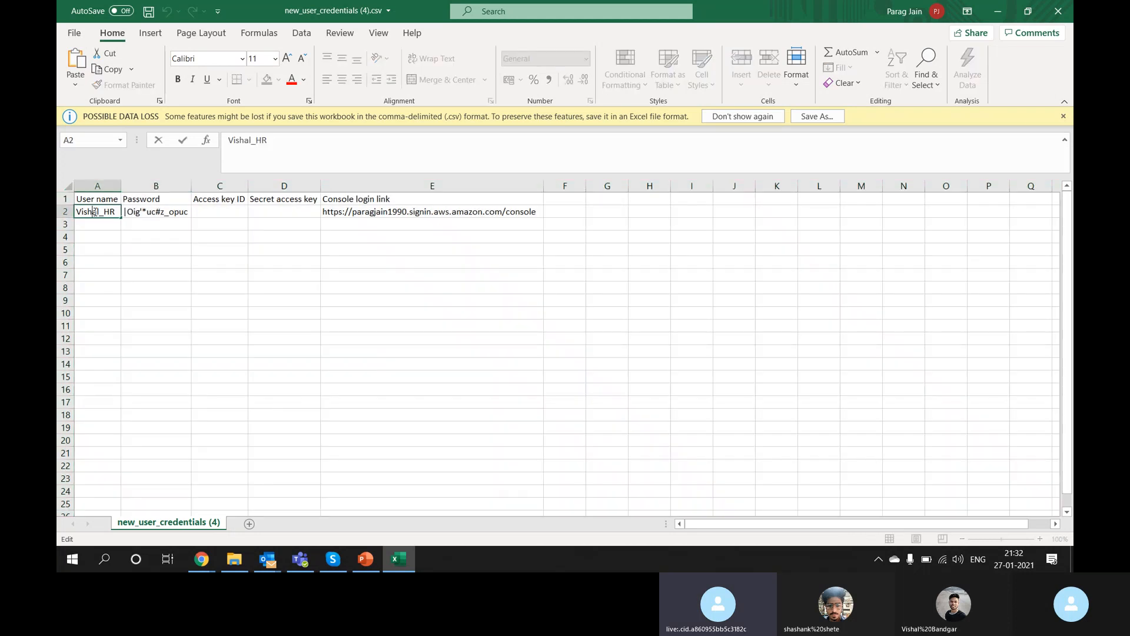
pyautogui.click(167, 212)
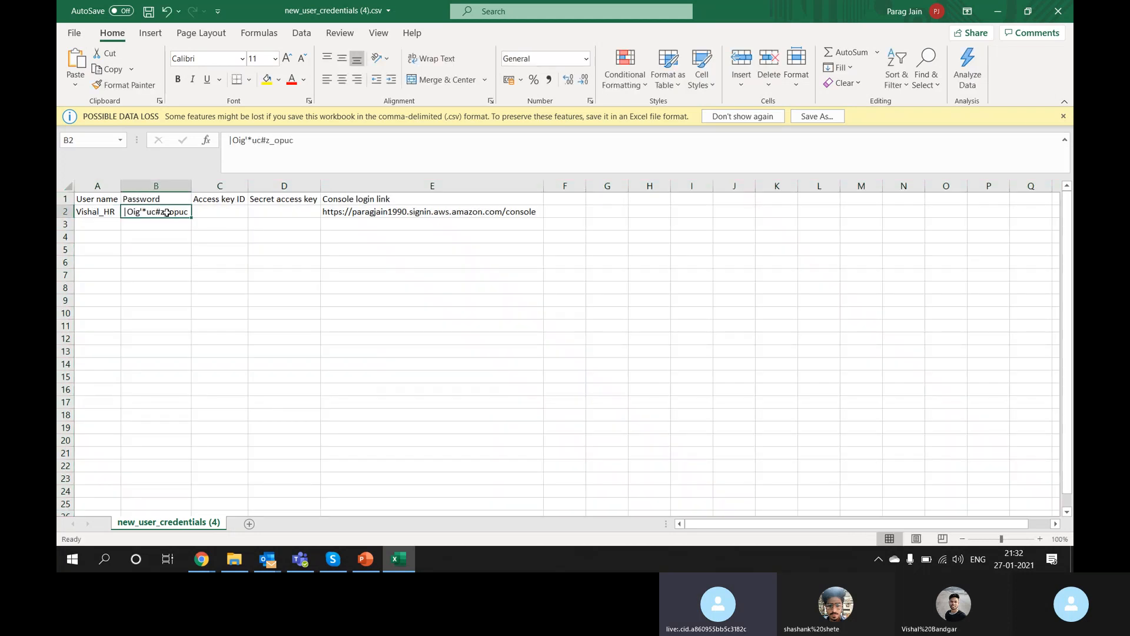
pyautogui.hotkey('alt', 'Tab')
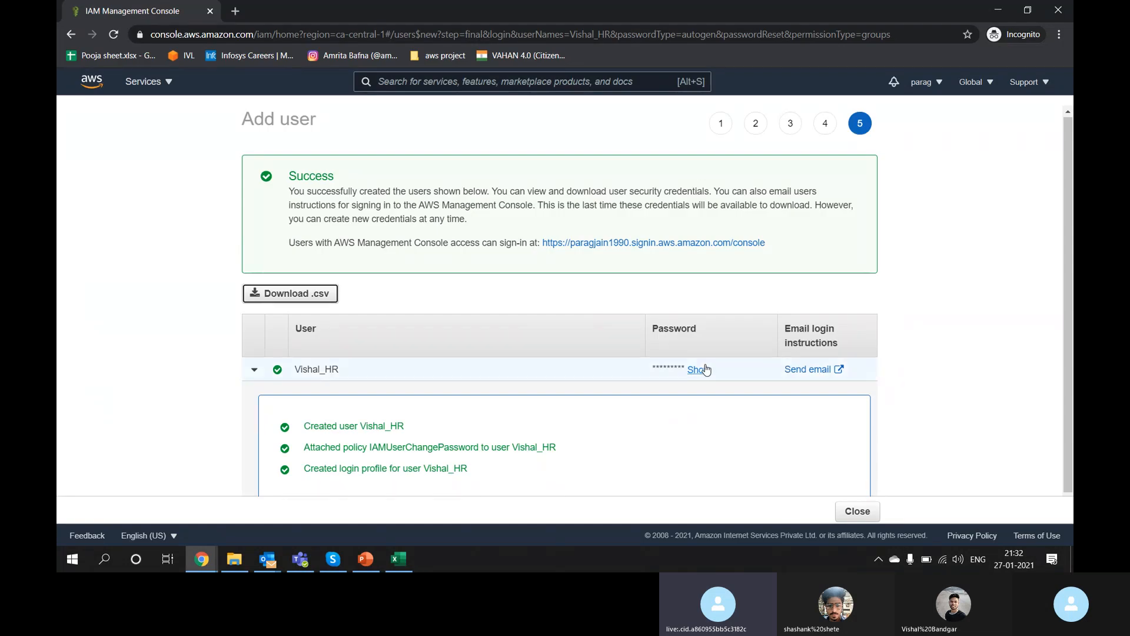
pyautogui.click(699, 370)
pyautogui.moveTo(719, 369); pyautogui.dragTo(655, 370)
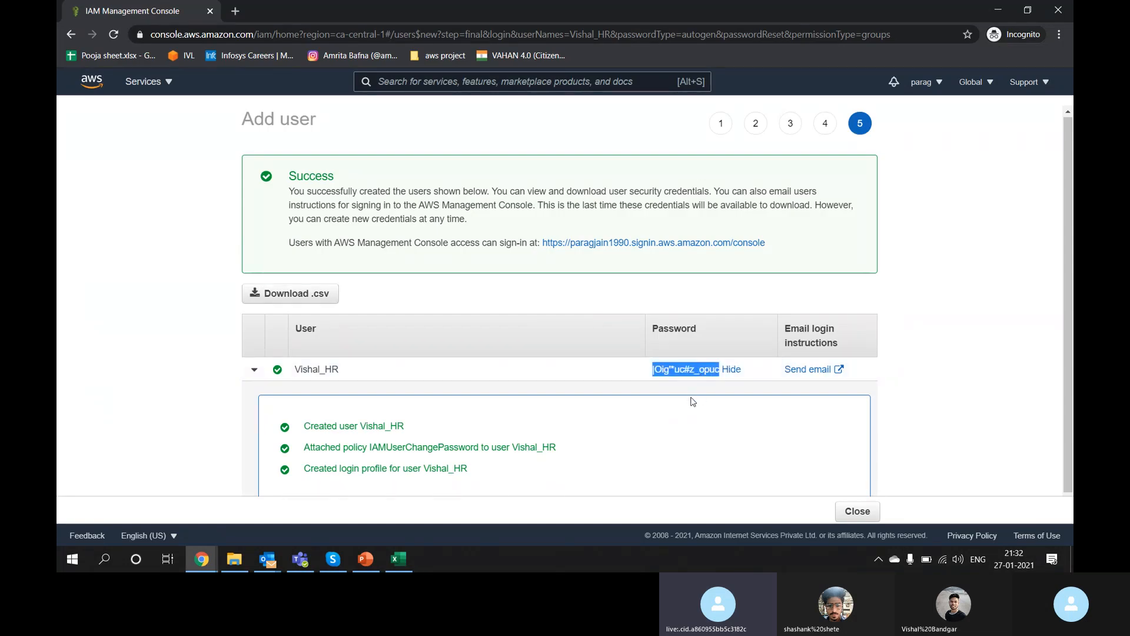
pyautogui.click(699, 396)
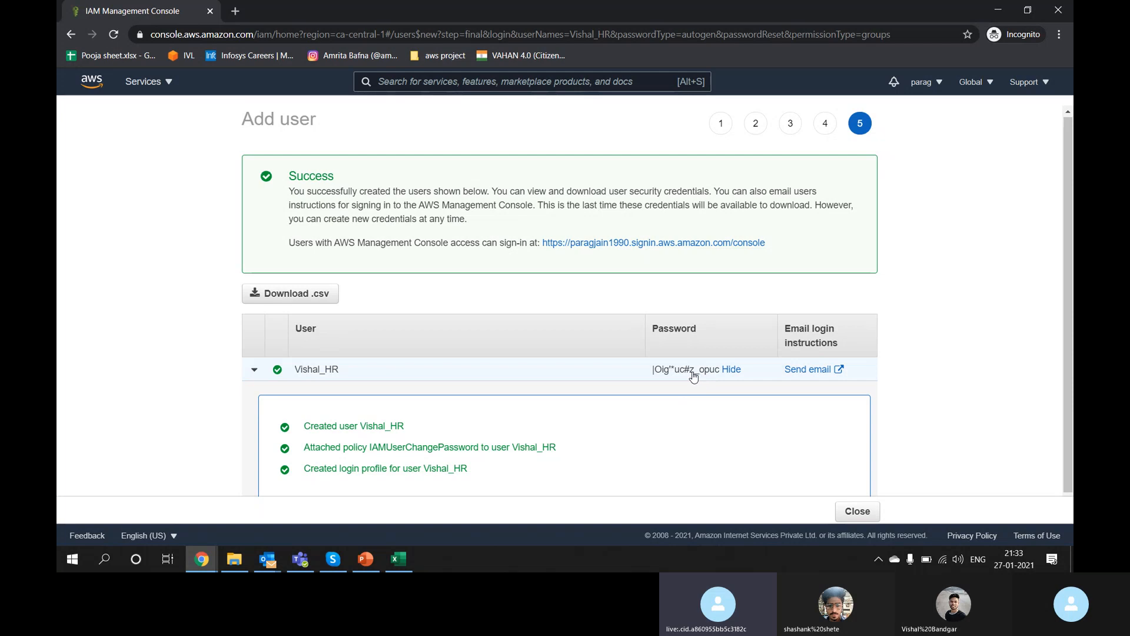
pyautogui.click(729, 373)
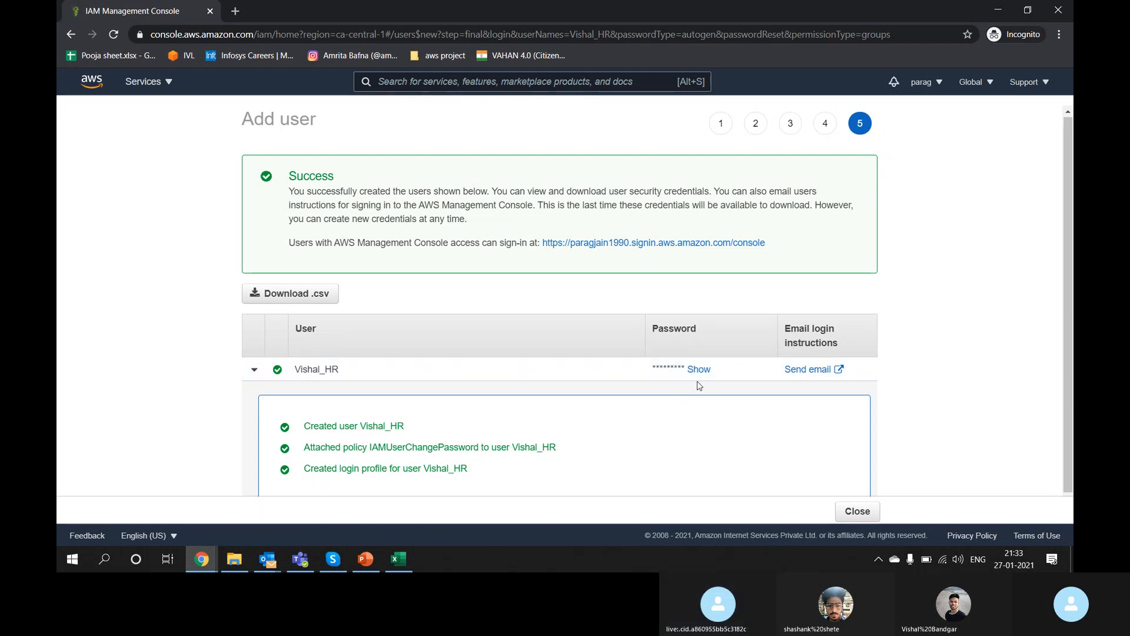
pyautogui.hotkey('alt', 'Tab')
pyautogui.hotkey('alt', 'Tab')
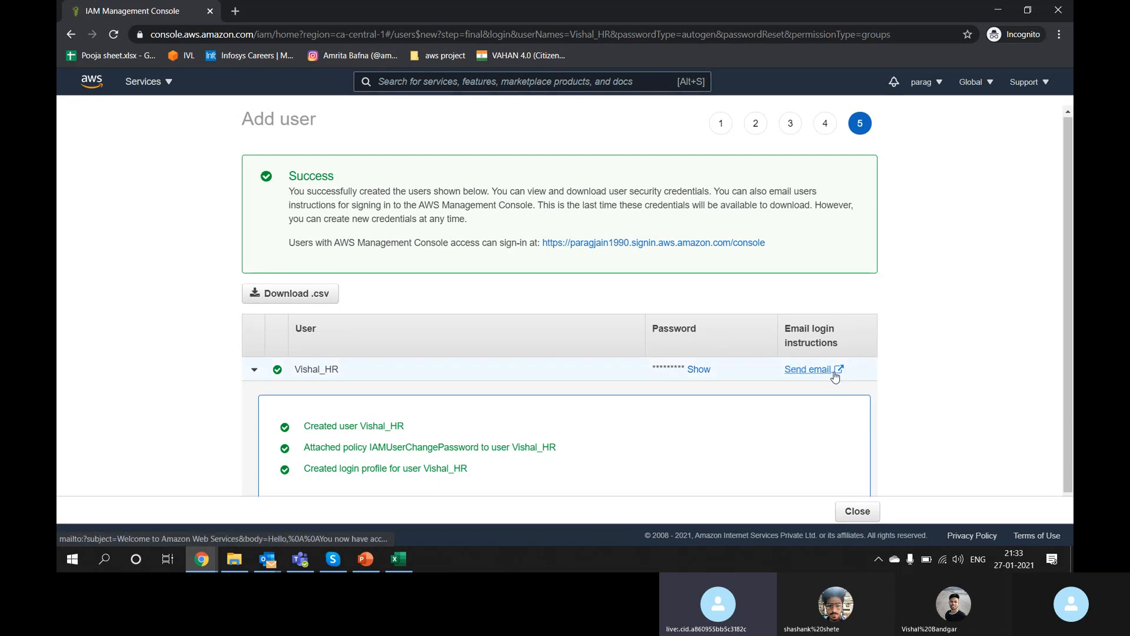
# Step: Check the empty access key columns C1:D2, then select the console login link text from E2
pyautogui.hotkey('alt', 'Tab')
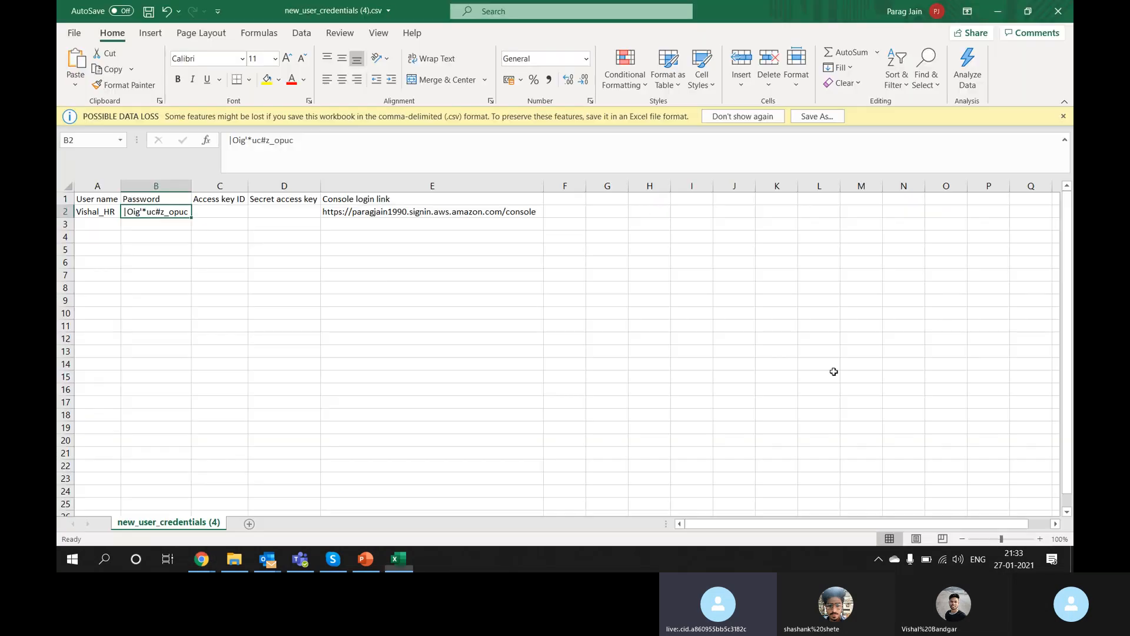
pyautogui.click(219, 213)
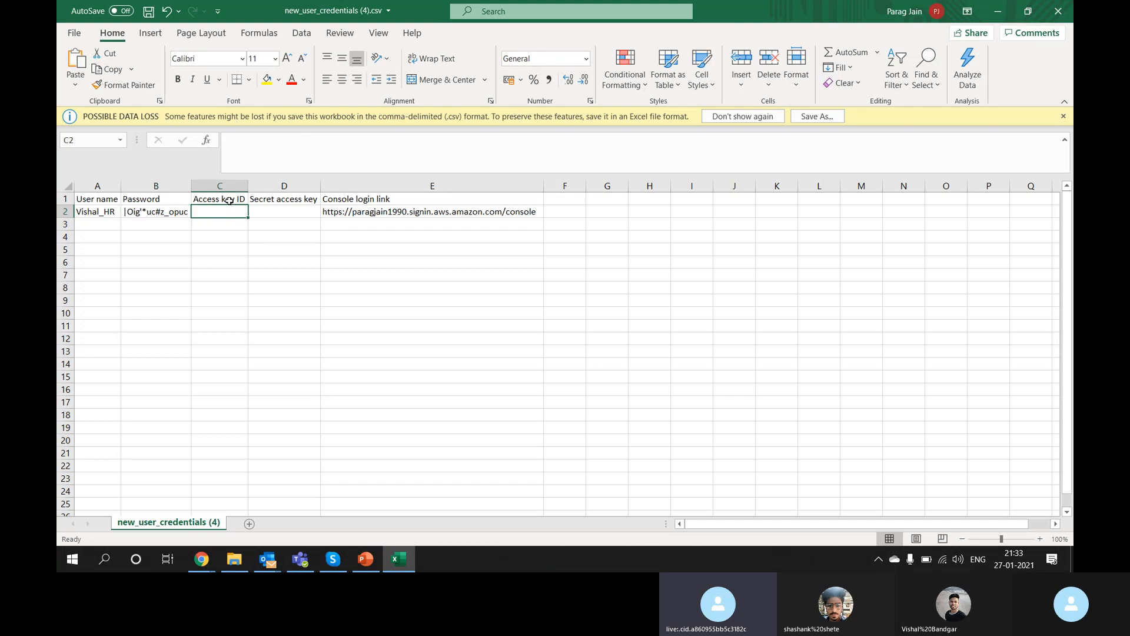
pyautogui.moveTo(229, 200); pyautogui.dragTo(273, 212)
pyautogui.click(199, 211)
pyautogui.moveTo(210, 200); pyautogui.dragTo(268, 215)
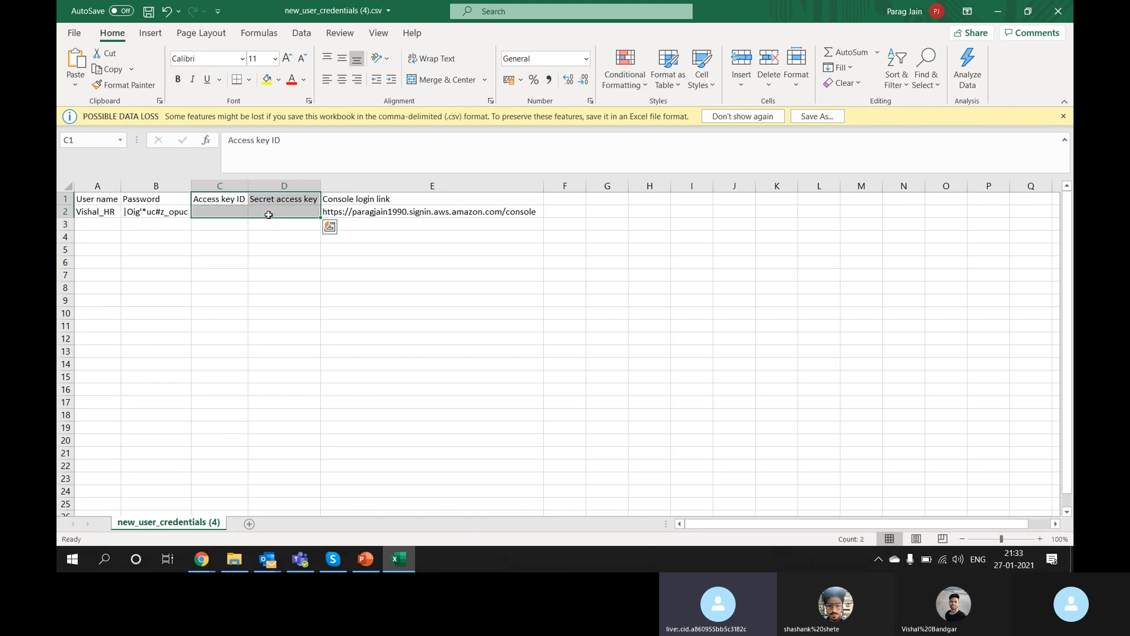
pyautogui.click(364, 218)
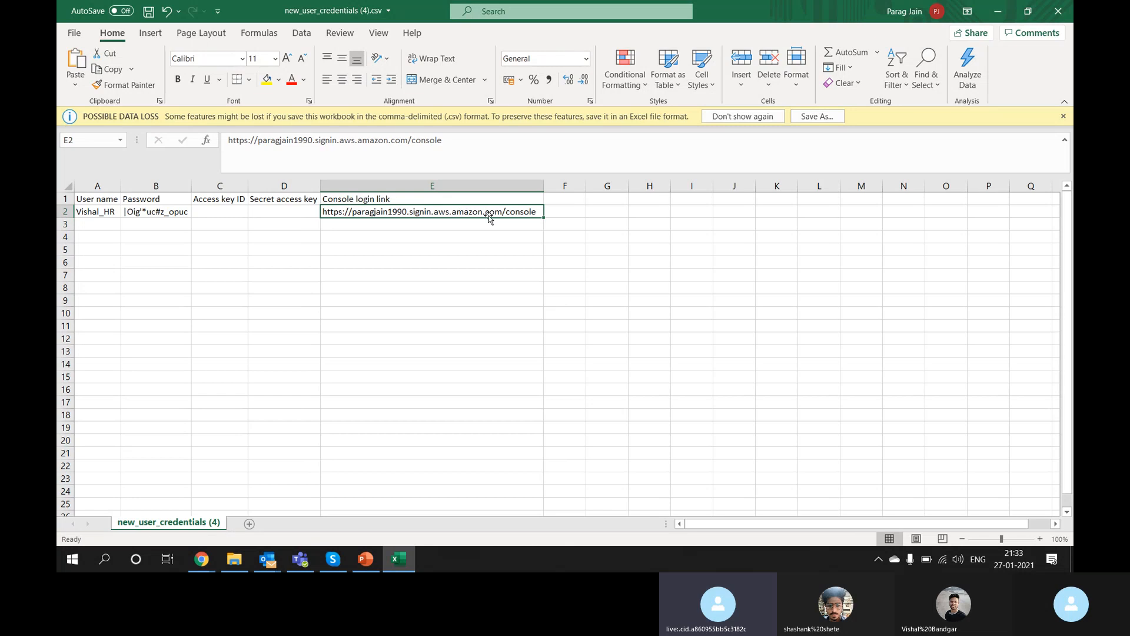
pyautogui.click(89, 208)
pyautogui.click(361, 212)
pyautogui.moveTo(443, 141); pyautogui.dragTo(213, 149)
pyautogui.hotkey('ctrl', 'c')
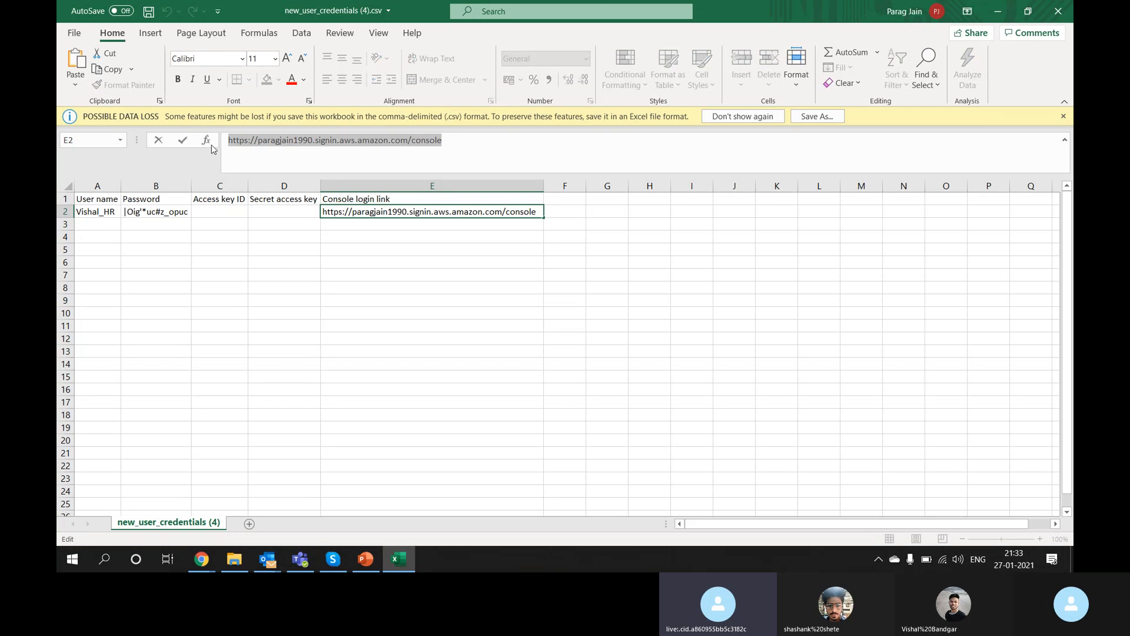
# Step: Search the Windows Start menu for Firefox and launch it
pyautogui.press('super')
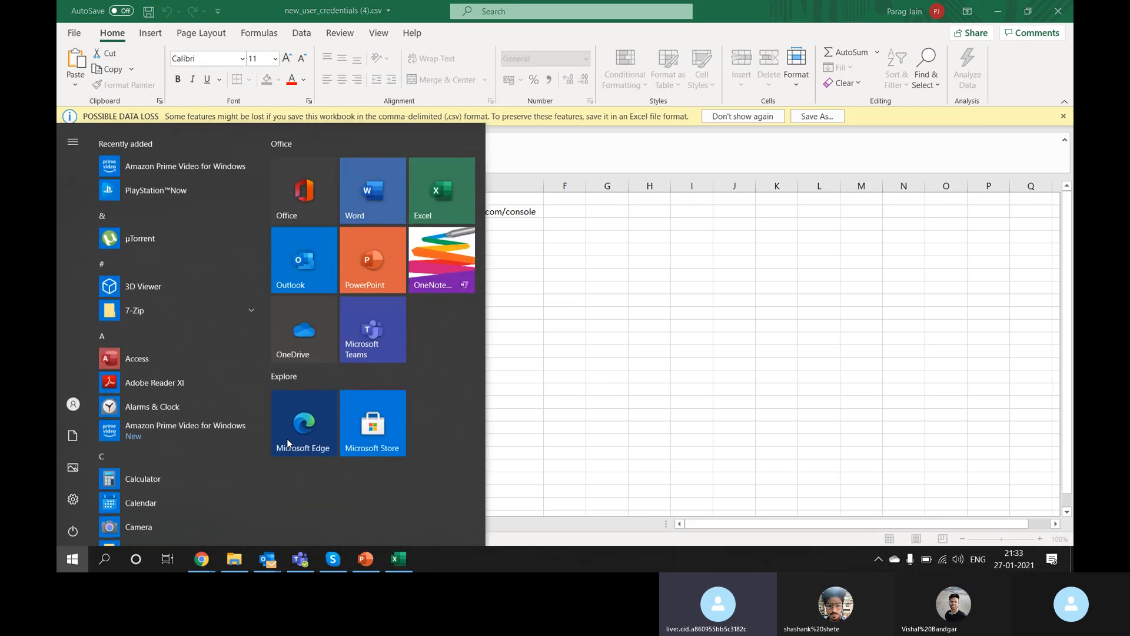
pyautogui.write('mi')
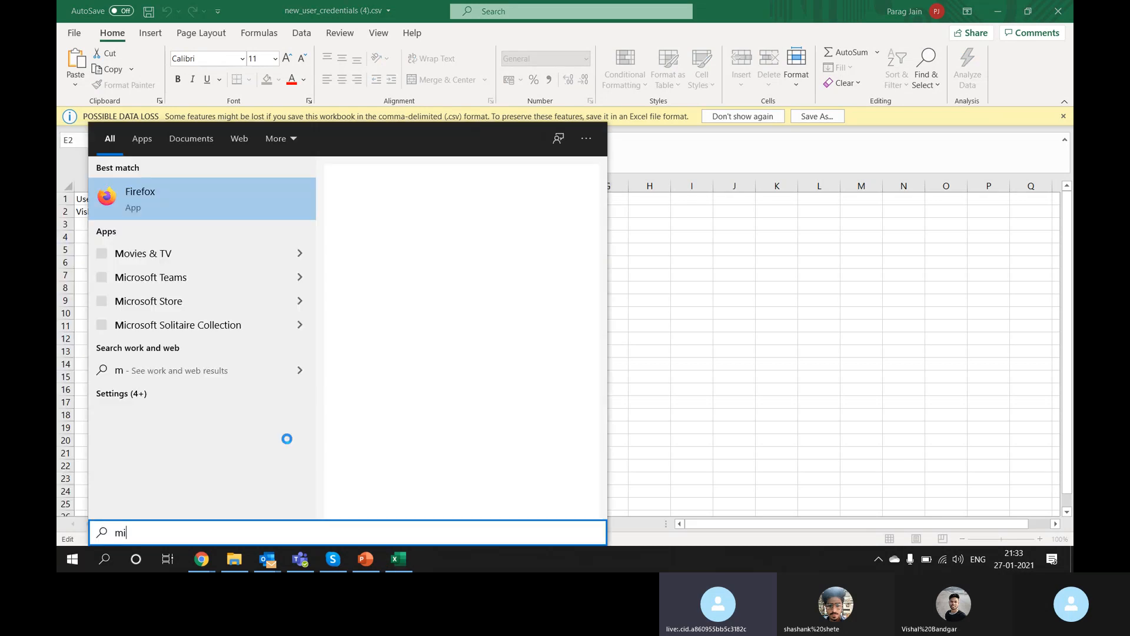
pyautogui.press('BackSpace')
pyautogui.write('oni')
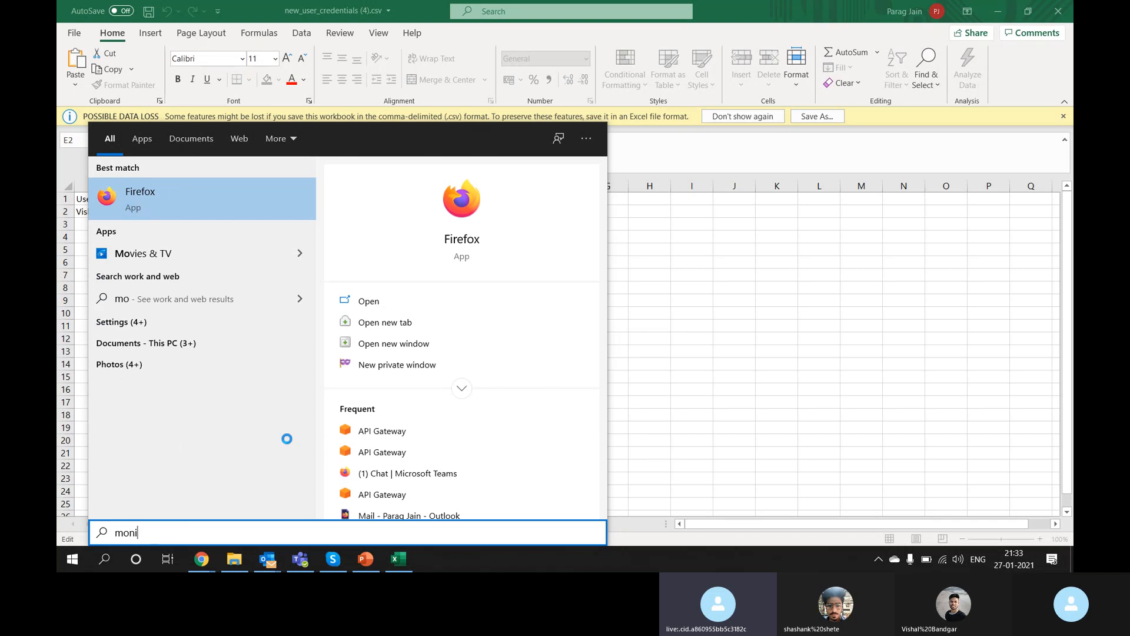
pyautogui.press('BackSpace')
pyautogui.press('BackSpace')
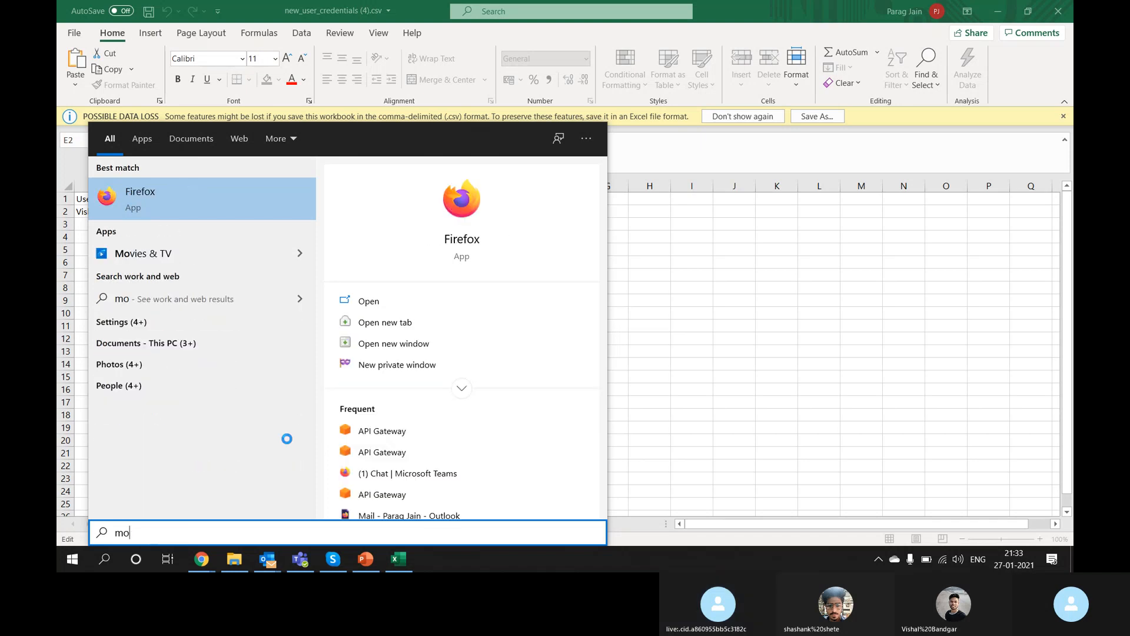
pyautogui.press('Escape')
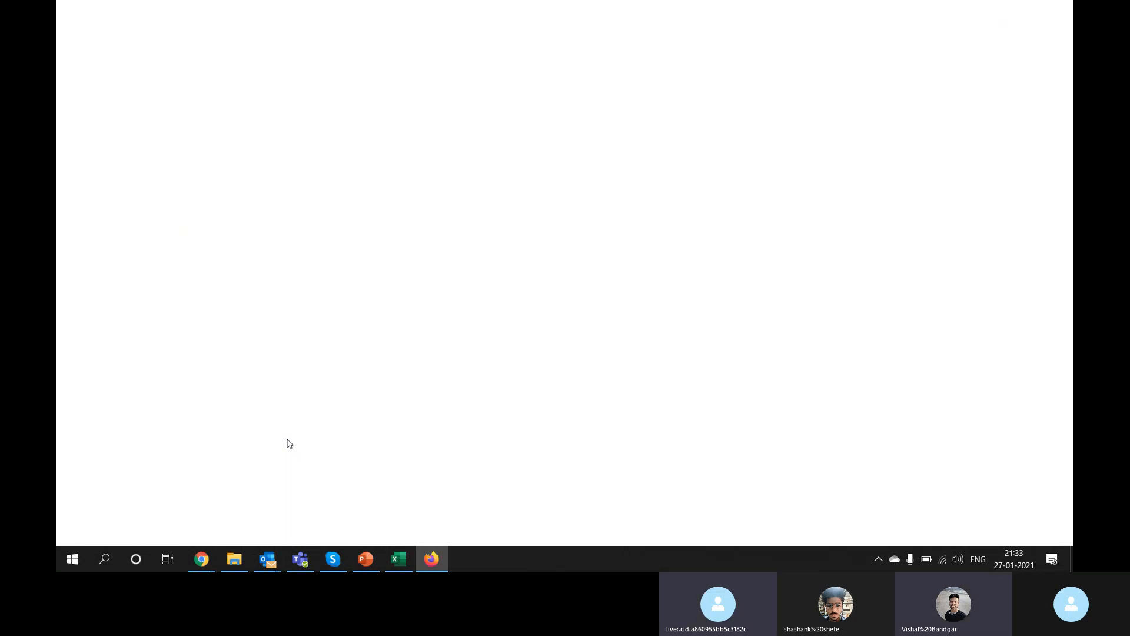
# Step: Load the pasted console sign-in link in Firefox to reach the IAM user sign-in page
pyautogui.hotkey('ctrl', 'v')
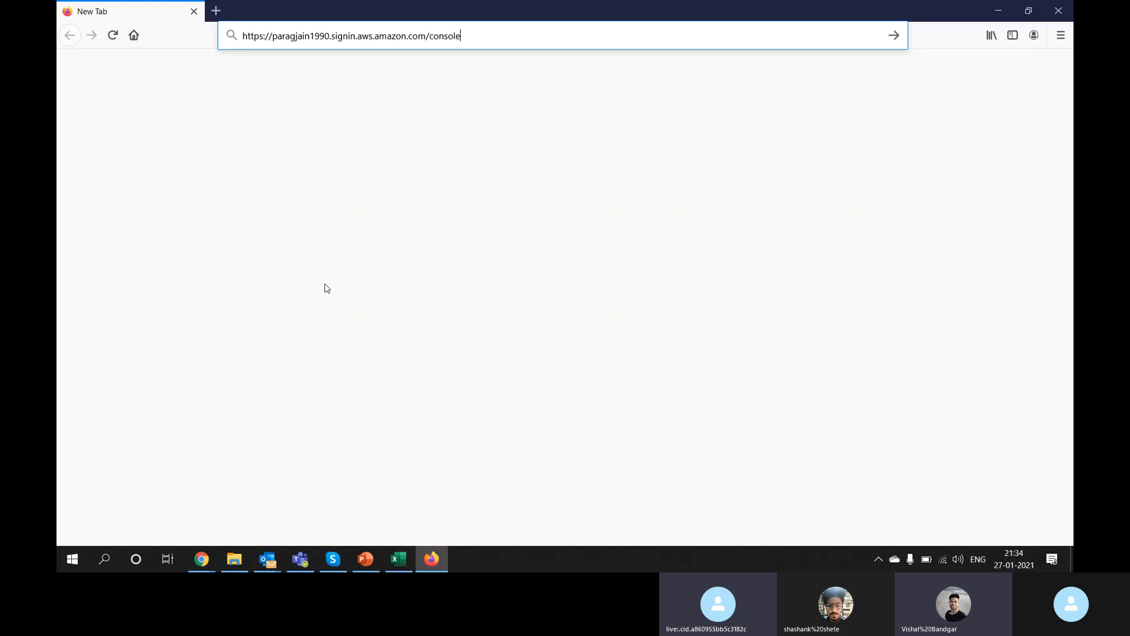
pyautogui.press('Return')
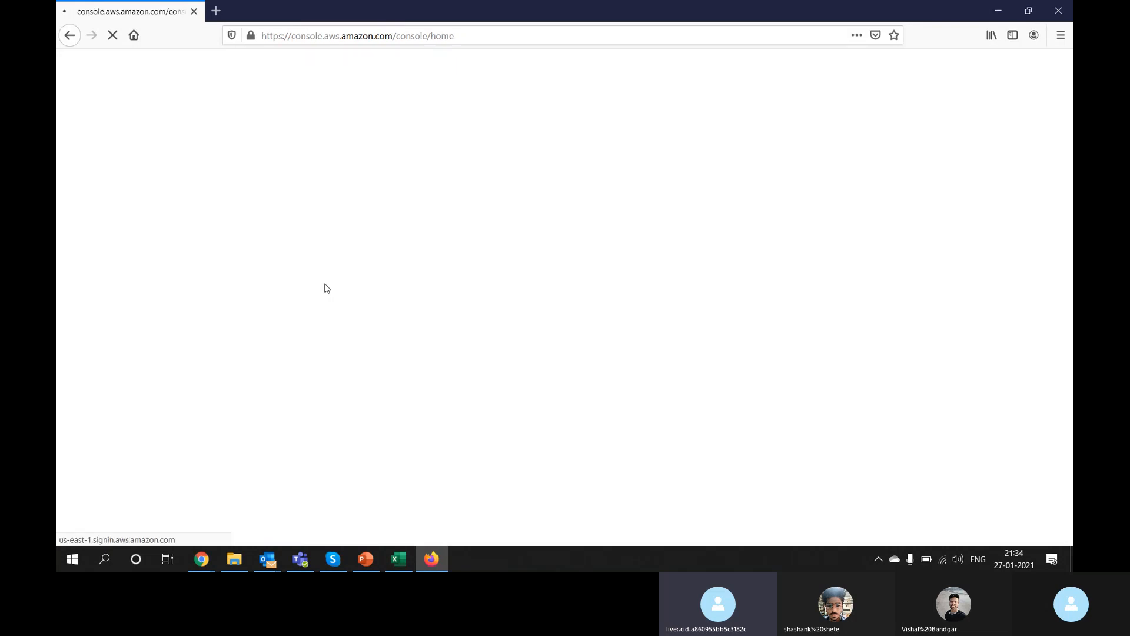
pyautogui.click(347, 38)
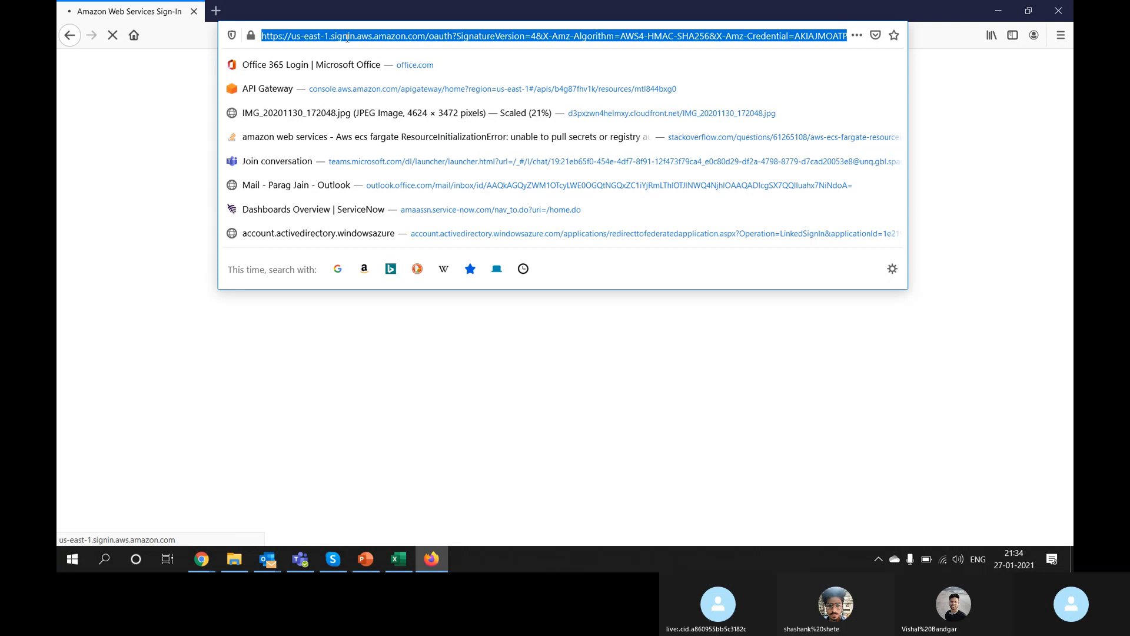
pyautogui.hotkey('ctrl', 'v')
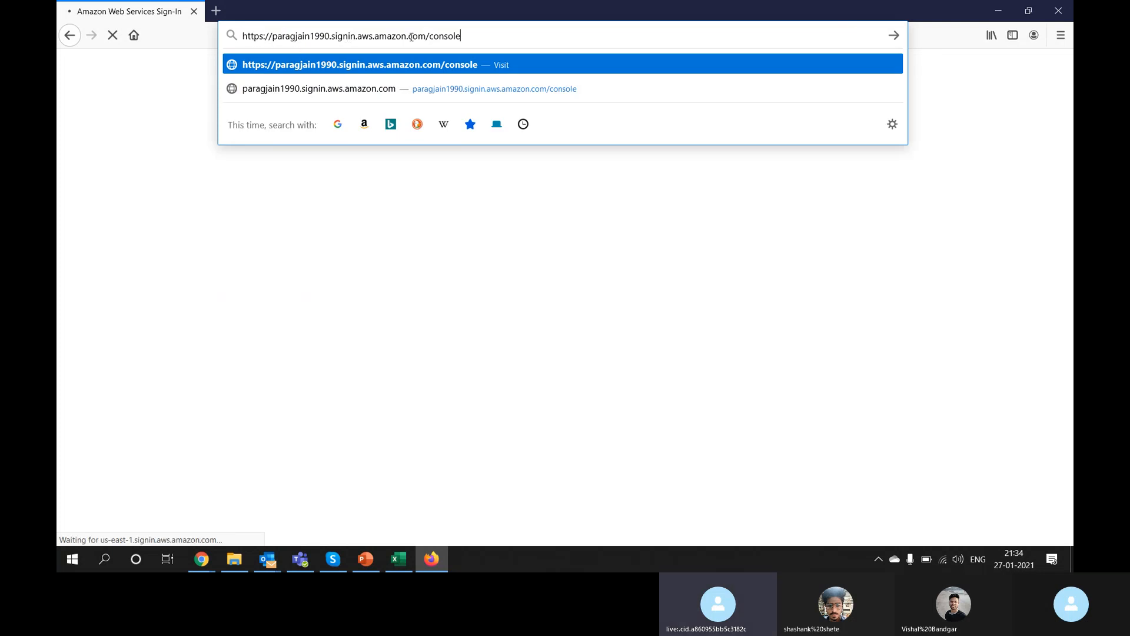
pyautogui.click(300, 310)
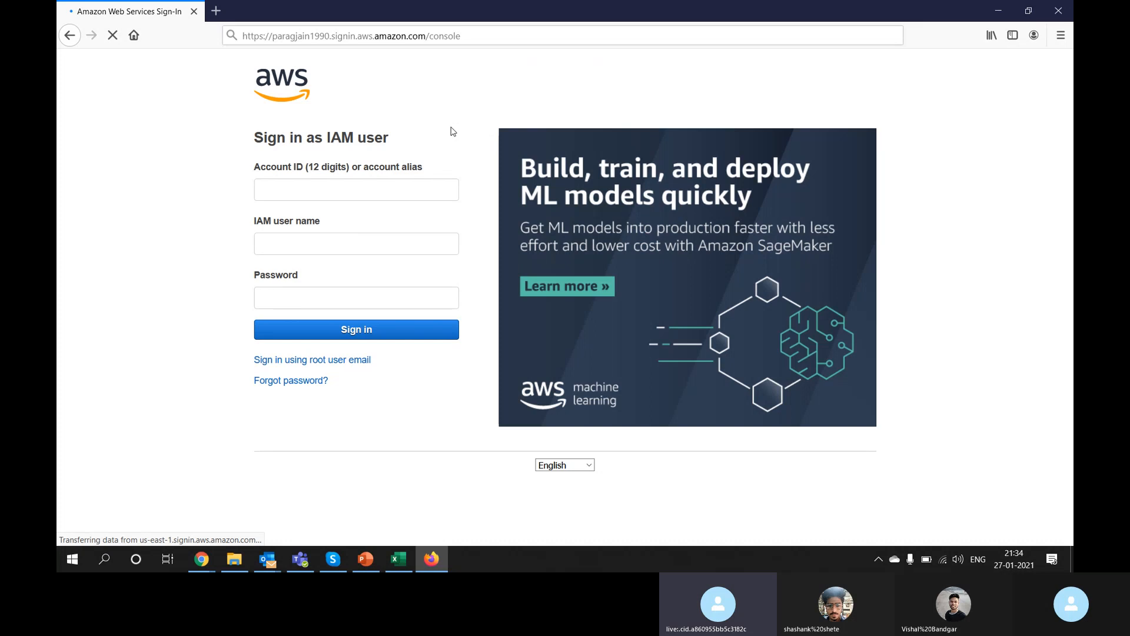
pyautogui.click(515, 36)
pyautogui.press('Return')
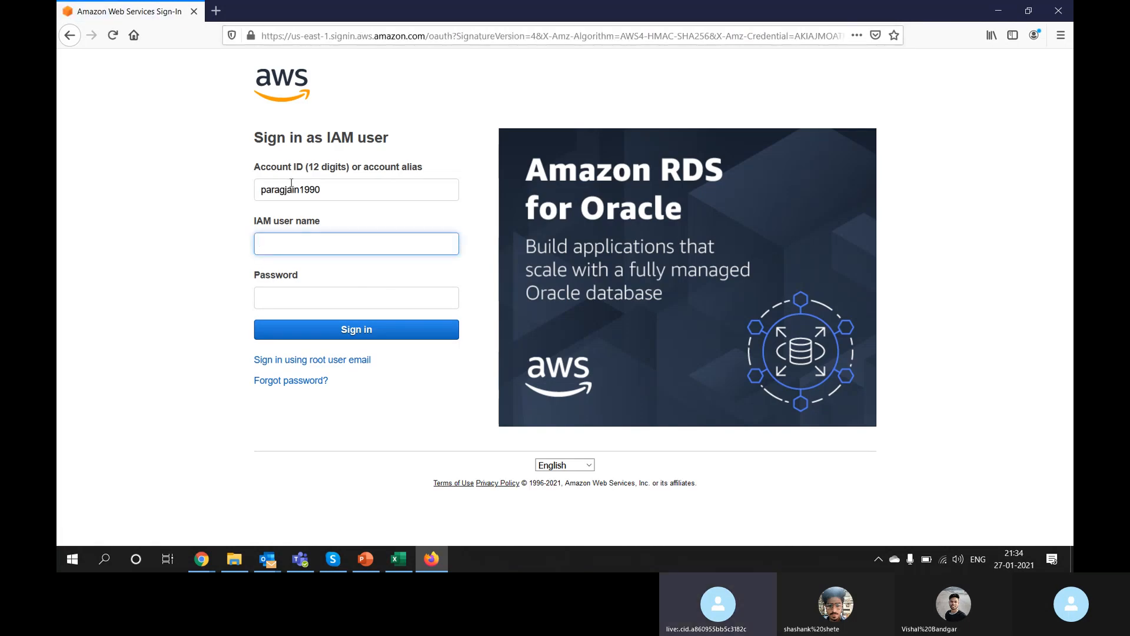
# Step: Select the prefilled account alias in the sign-in form and switch back to the IAM console window
pyautogui.moveTo(262, 190); pyautogui.dragTo(328, 186)
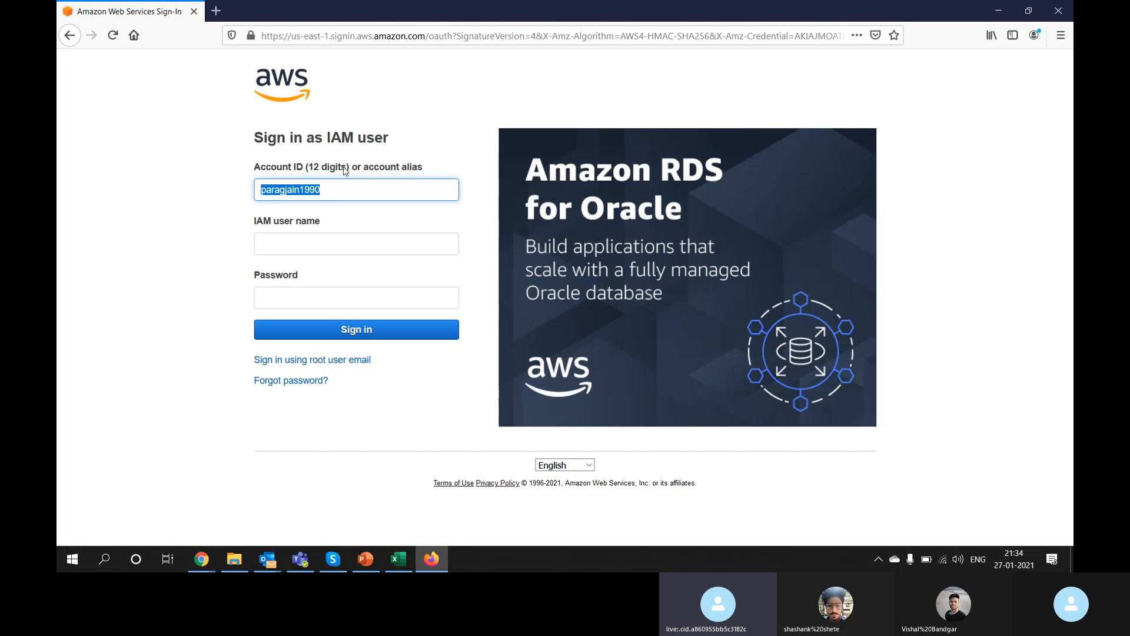
pyautogui.hotkey('alt', 'Tab')
pyautogui.hotkey('alt', 'Tab')
pyautogui.hotkey('alt', 'Tab')
pyautogui.press('Tab')
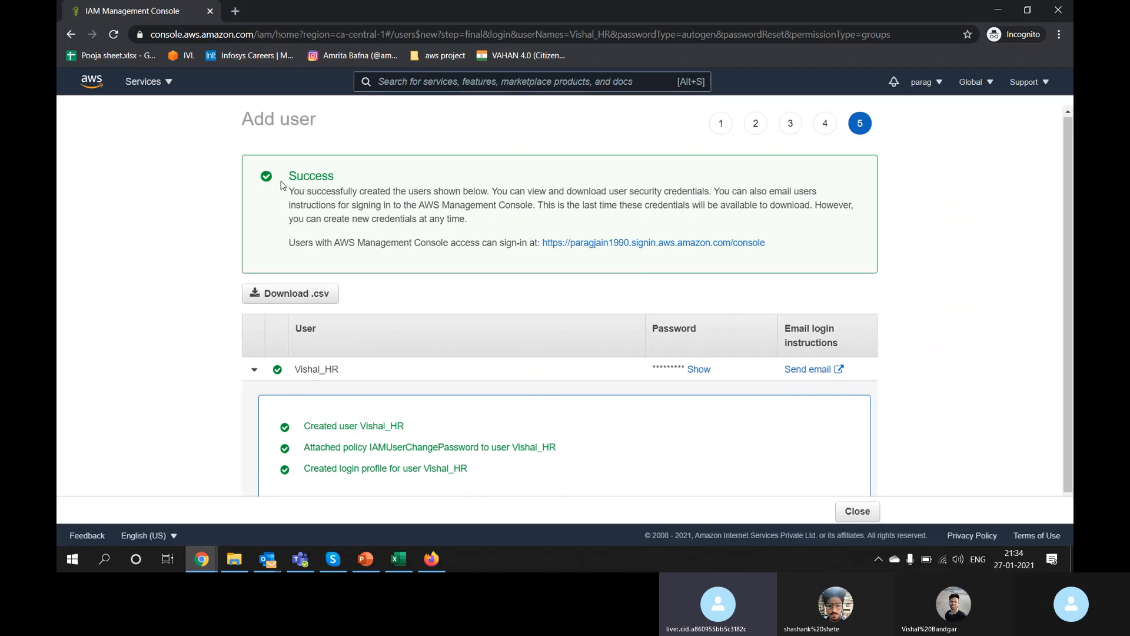
# Step: Duplicate the IAM console tab in Chrome
pyautogui.rightClick(182, 11)
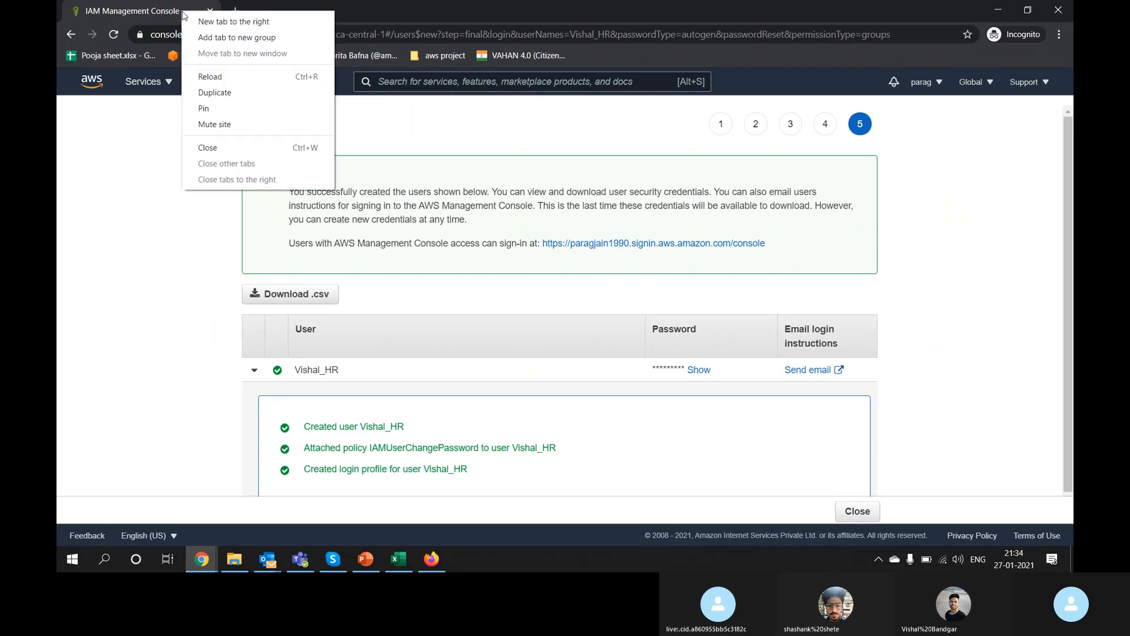
pyautogui.click(218, 92)
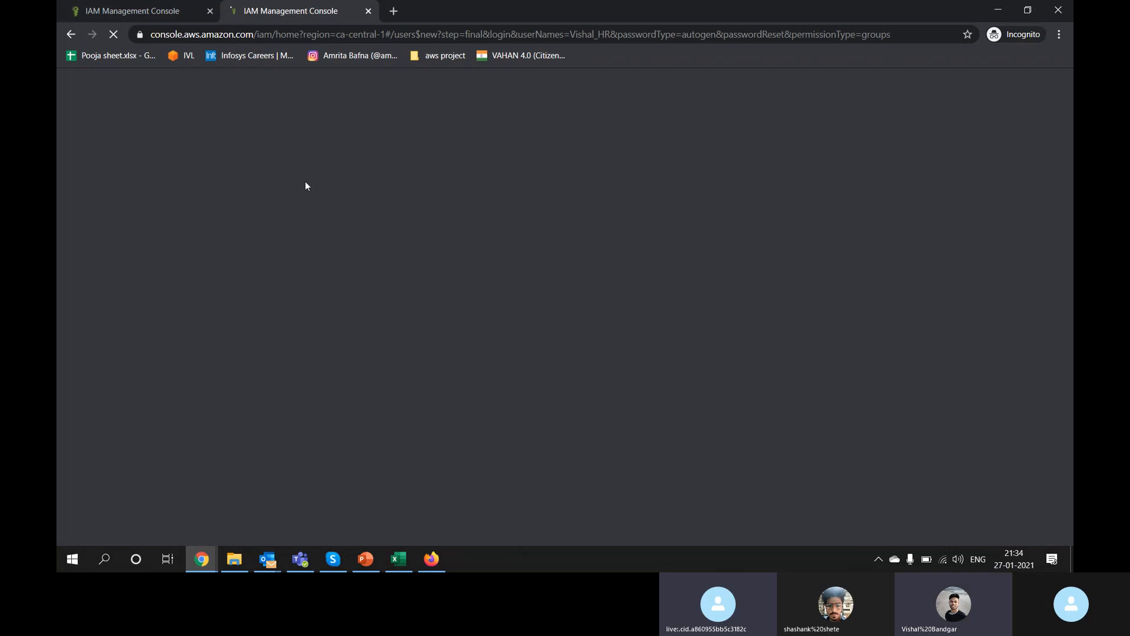
pyautogui.hotkey('alt', 'Tab')
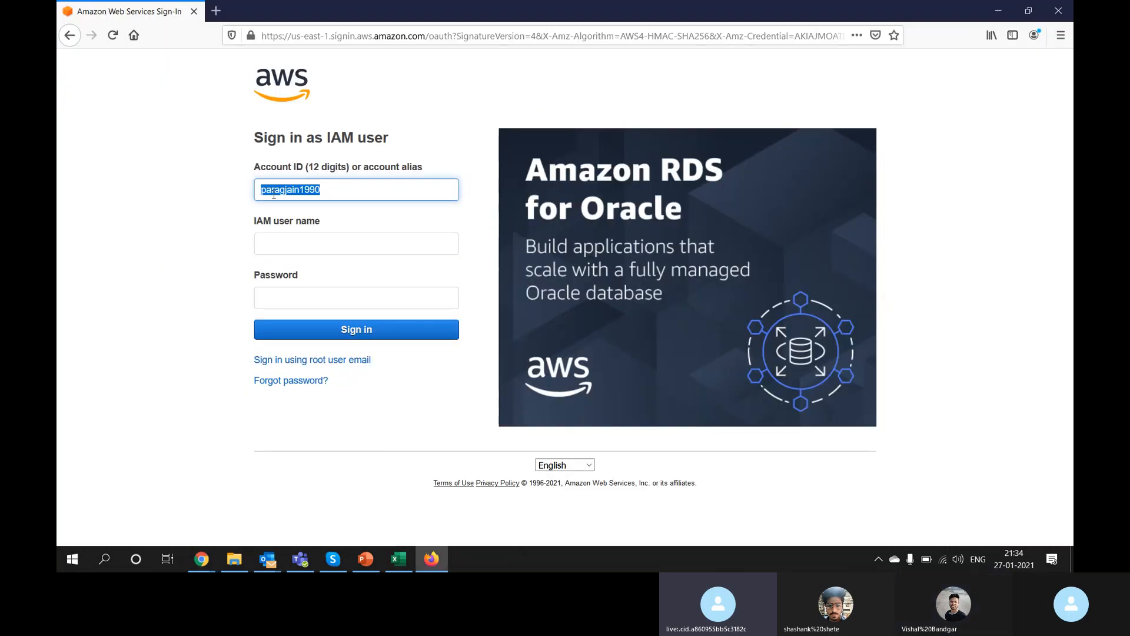
pyautogui.hotkey('alt', 'Tab')
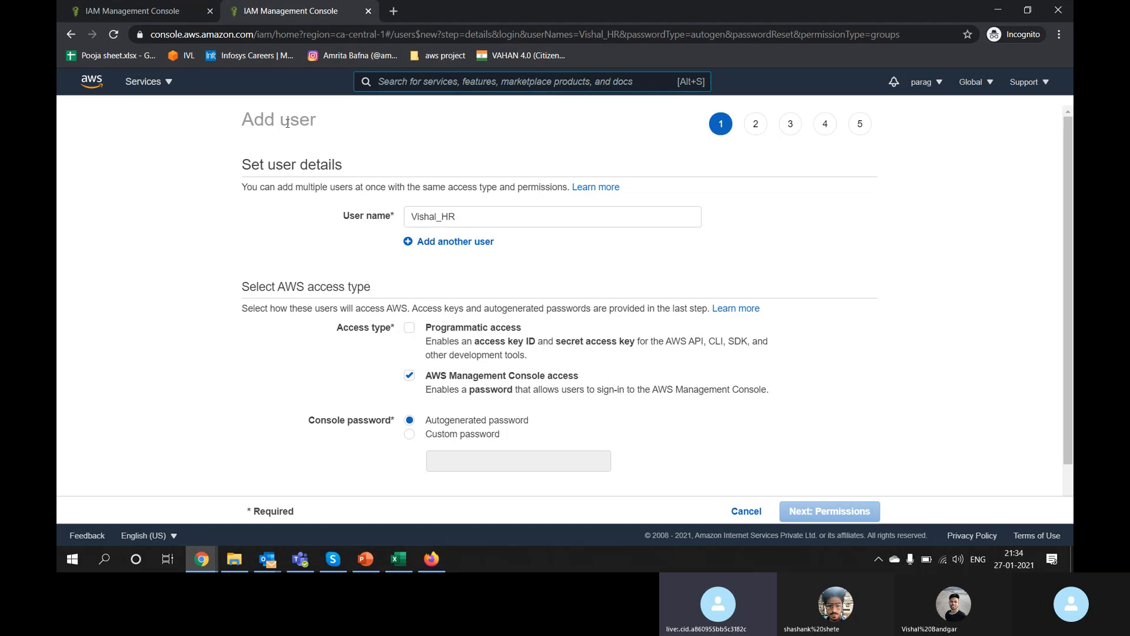
# Step: Cancel the Add user wizard, go to the IAM dashboard and select the IAM users sign-in URL
pyautogui.click(733, 510)
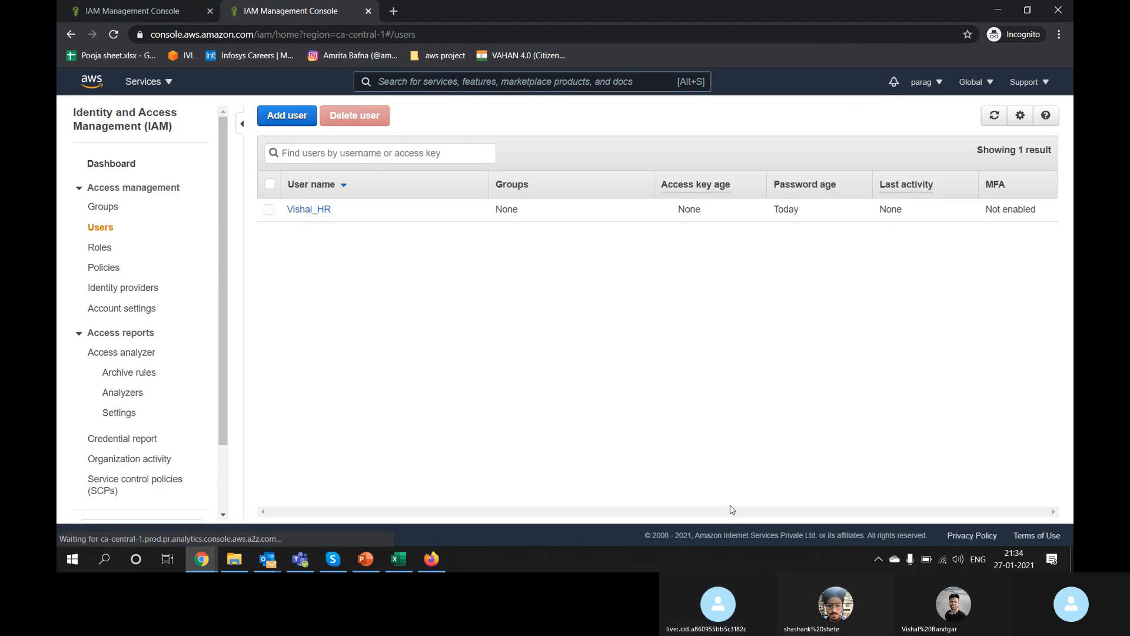
pyautogui.click(116, 169)
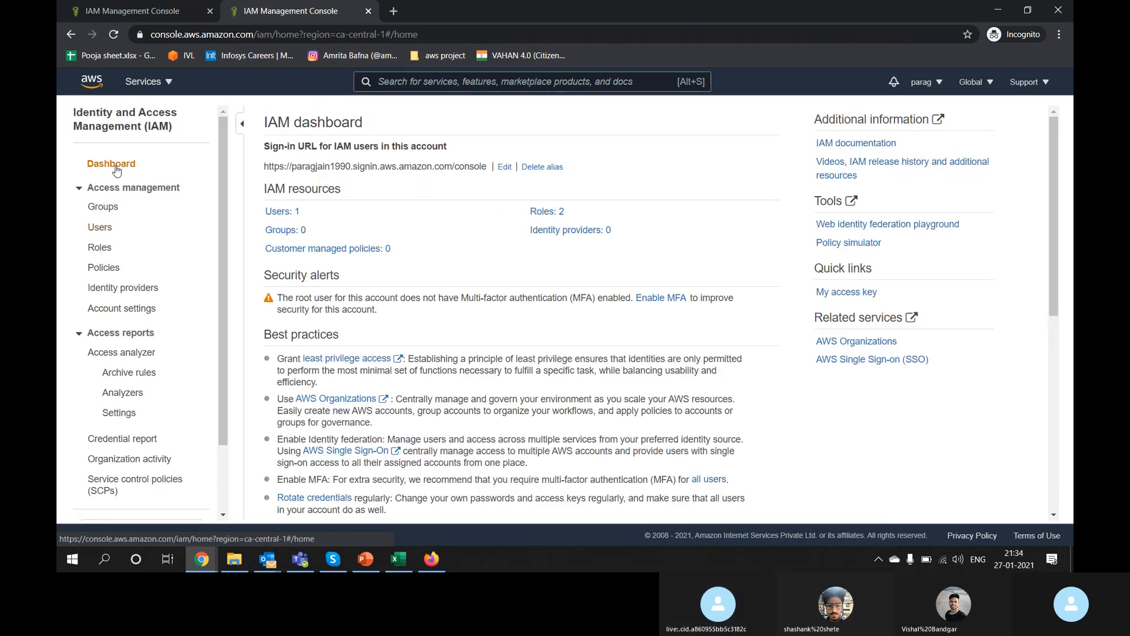
pyautogui.tripleClick(293, 168)
pyautogui.moveTo(294, 168); pyautogui.dragTo(348, 168)
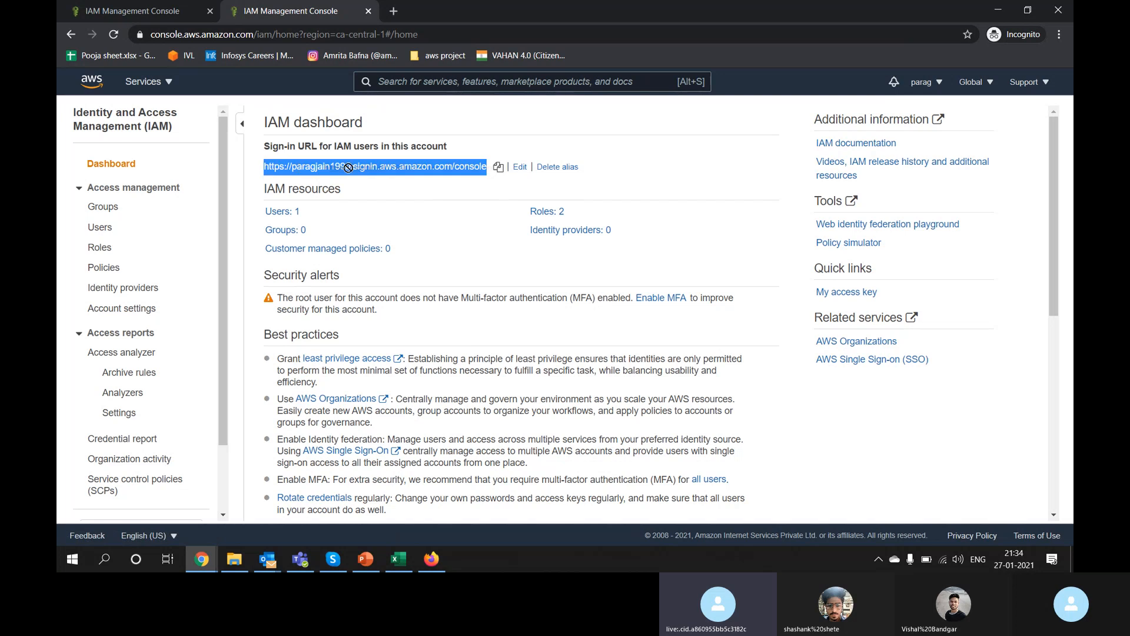
pyautogui.tripleClick(381, 167)
pyautogui.moveTo(266, 147); pyautogui.dragTo(467, 148)
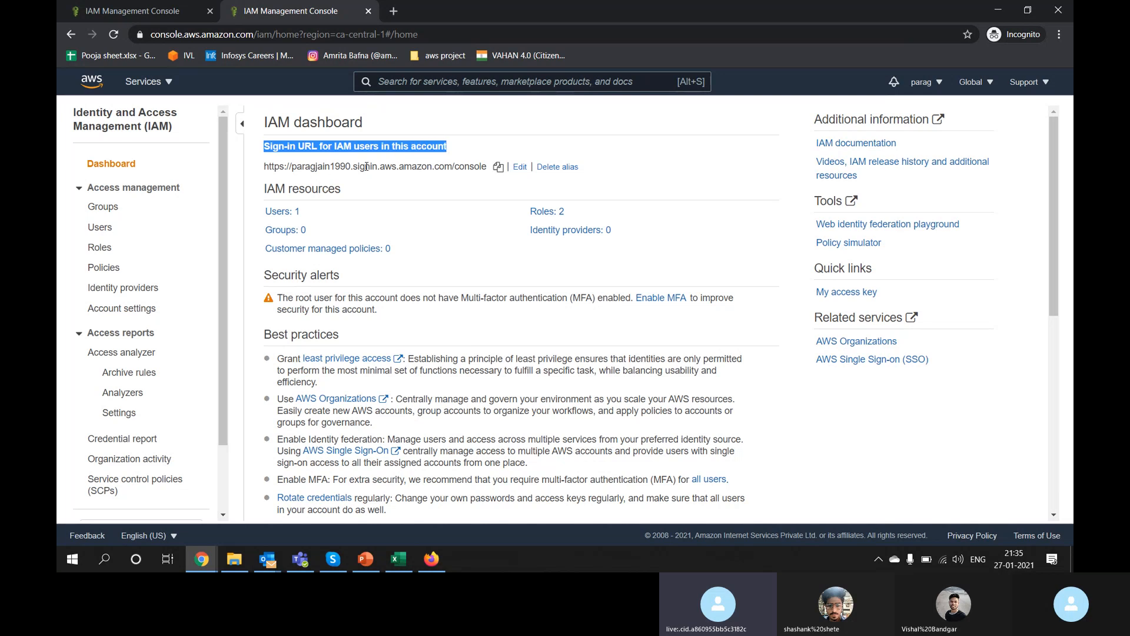
# Step: Focus the IAM user name field on Firefox's sign-in form, then bring up the credentials CSV in Excel
pyautogui.hotkey('alt', 'Tab')
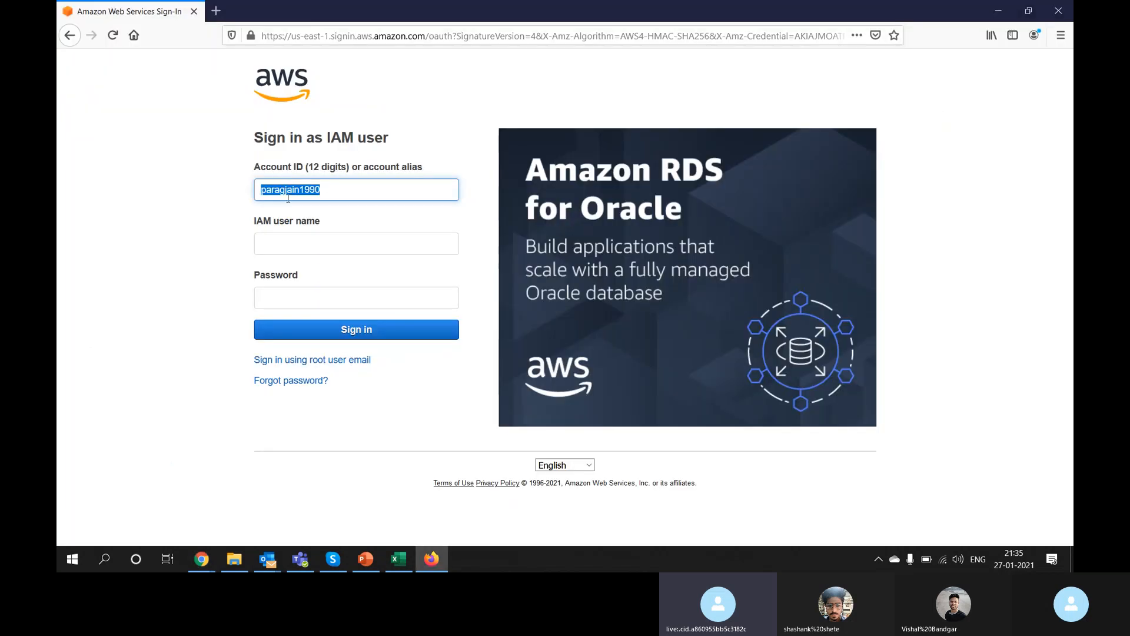
pyautogui.hotkey('alt', 'Tab')
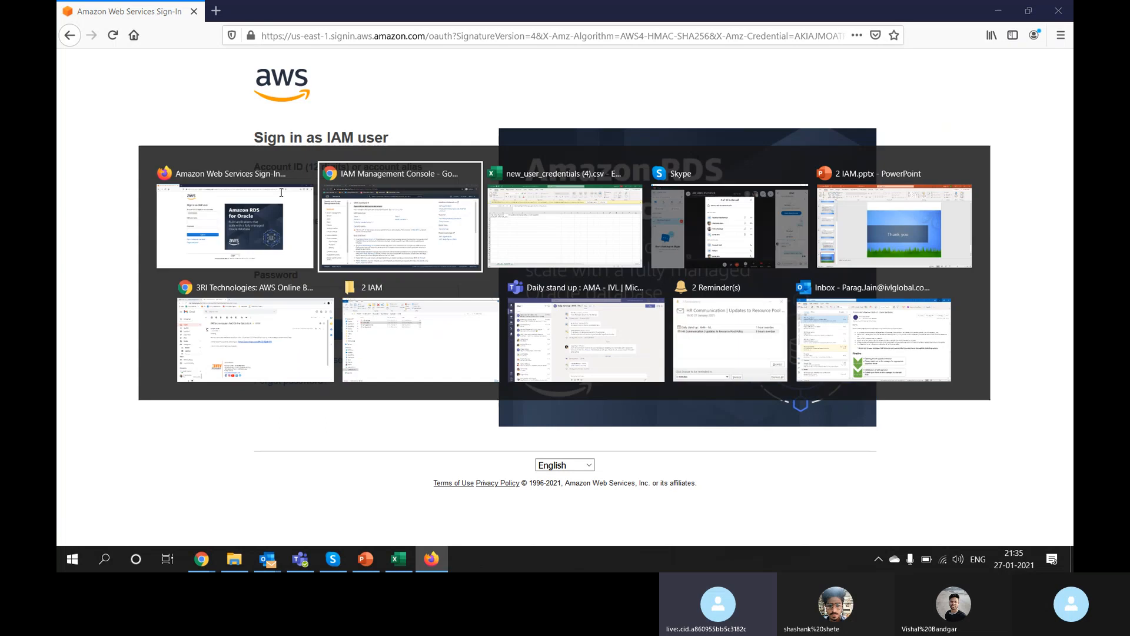
pyautogui.hotkey('alt', 'Tab')
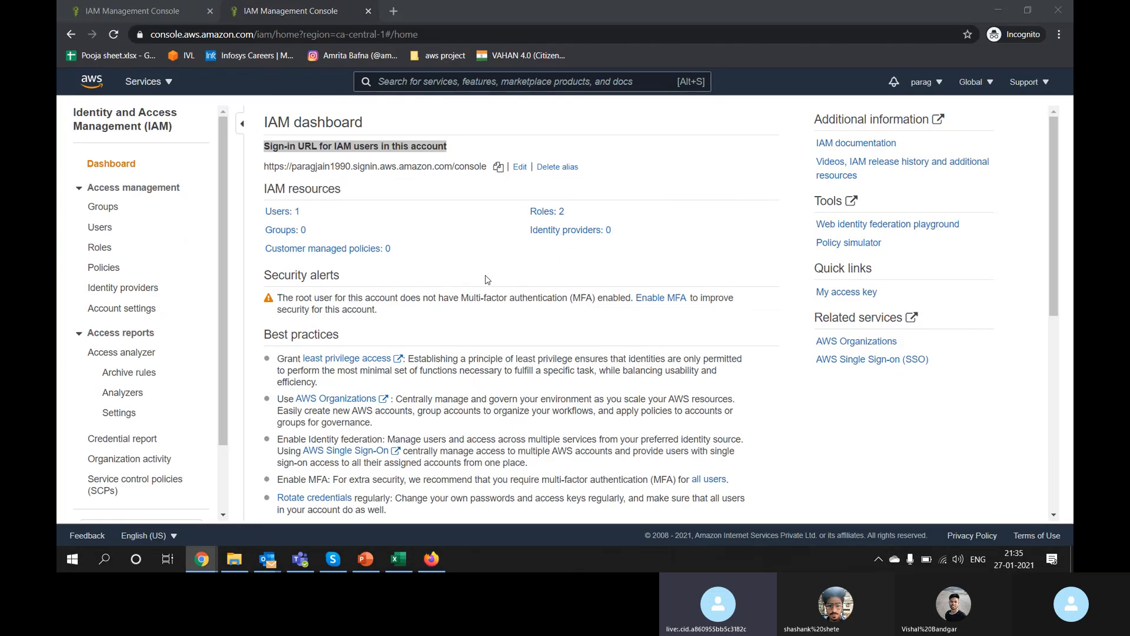
pyautogui.click(382, 246)
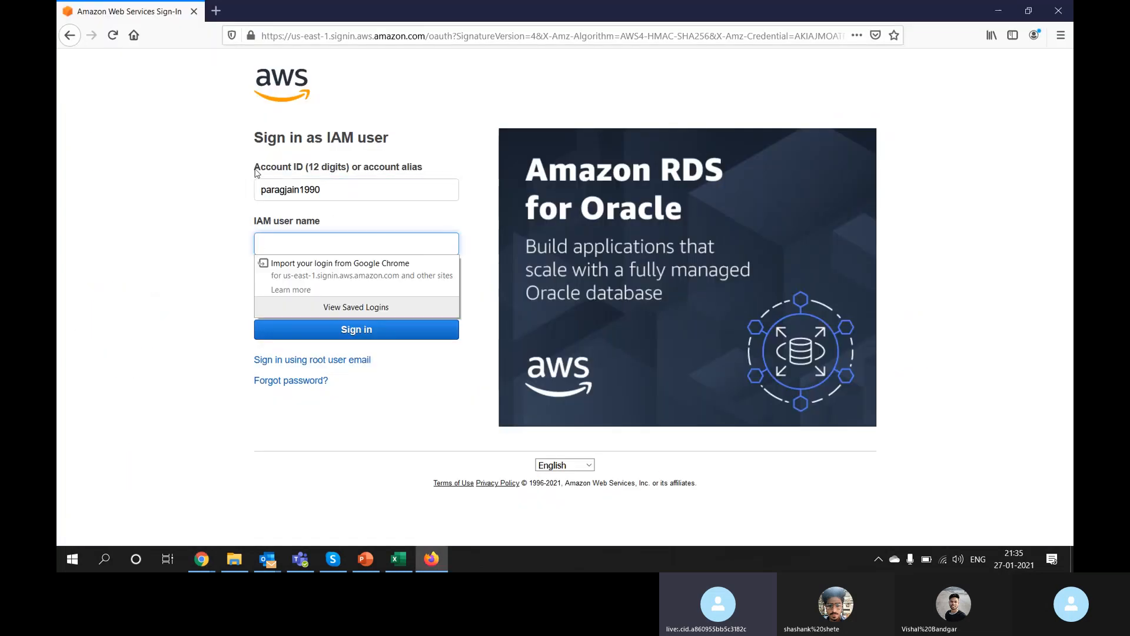
pyautogui.click(336, 186)
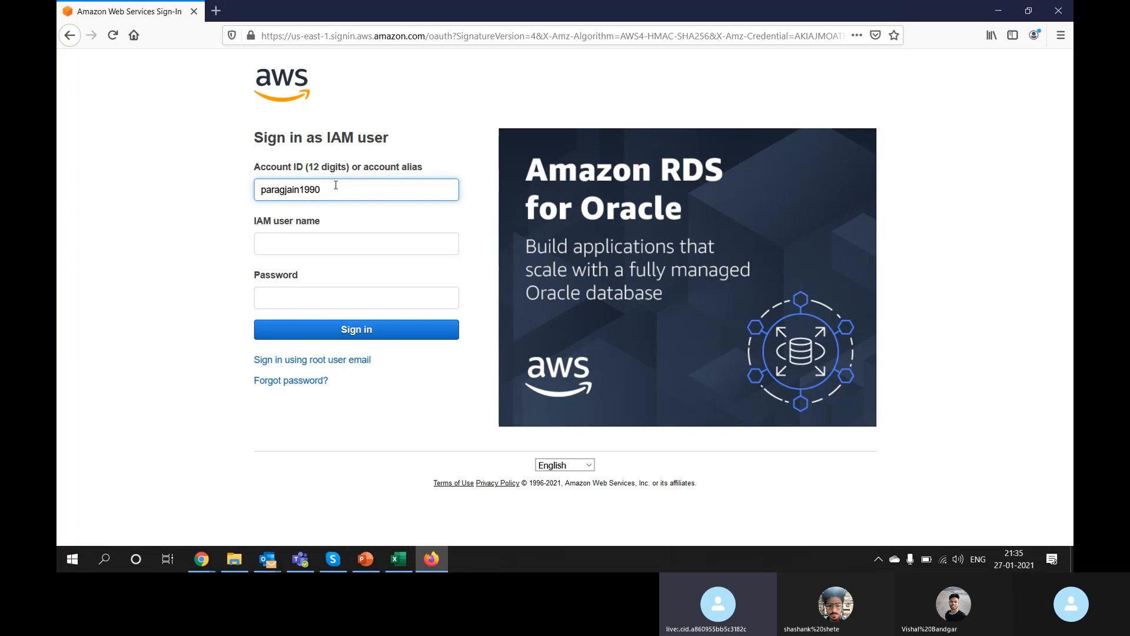
pyautogui.click(318, 242)
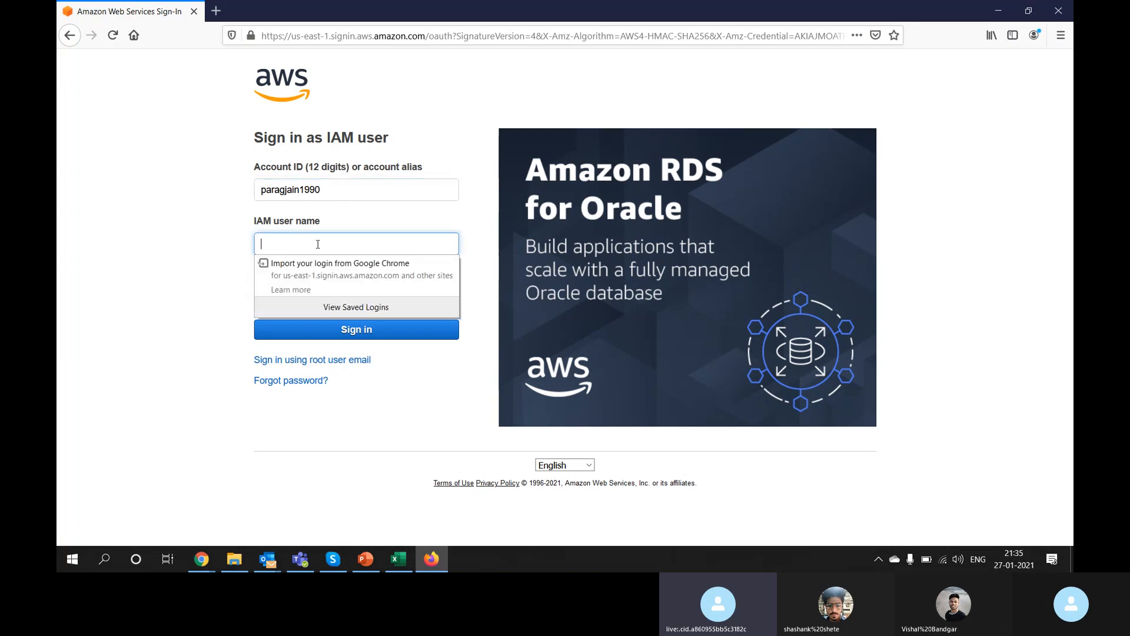
pyautogui.hotkey('alt', 'Tab')
pyautogui.press('Tab')
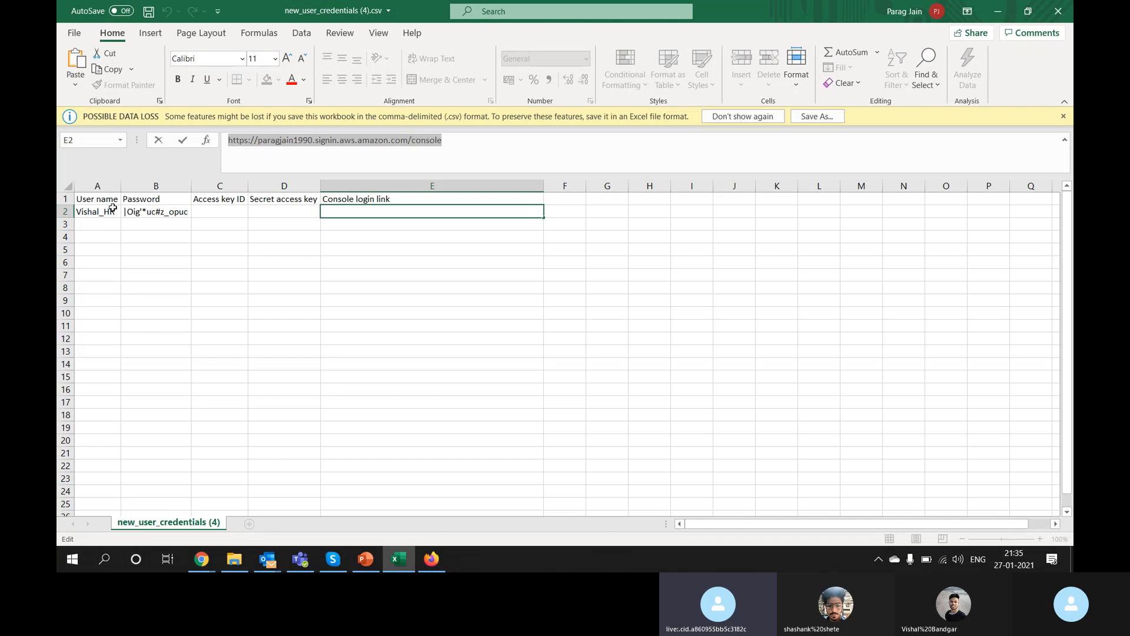
# Step: Copy the user name from cell A2 into the IAM user name field
pyautogui.click(107, 211)
pyautogui.moveTo(278, 142); pyautogui.dragTo(129, 124)
pyautogui.hotkey('ctrl', 'c')
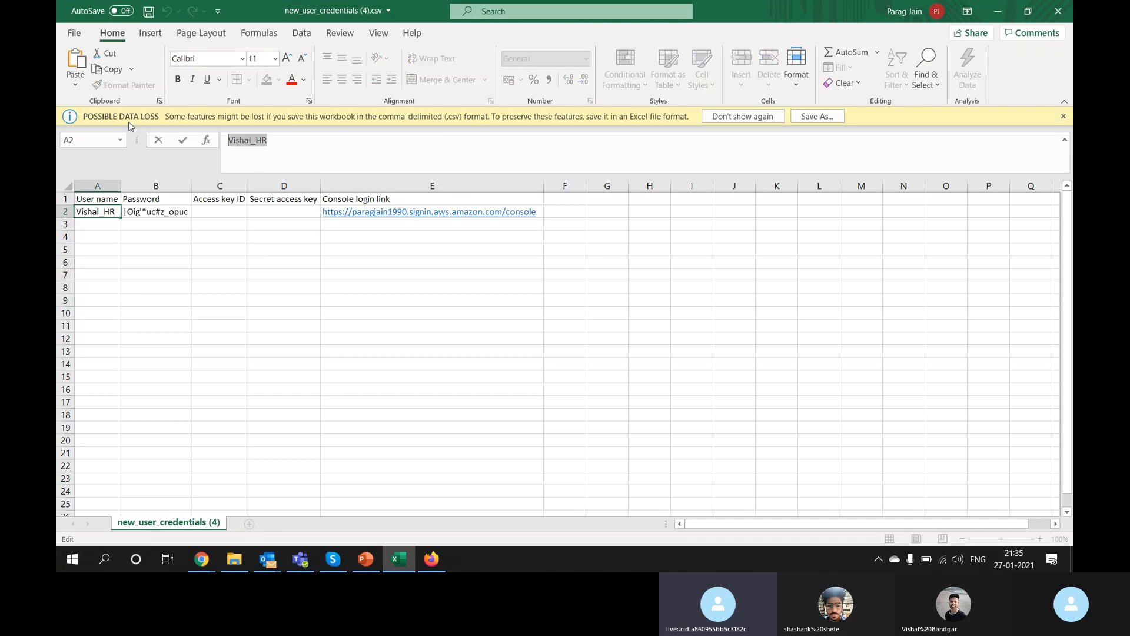
pyautogui.hotkey('alt', 'Tab')
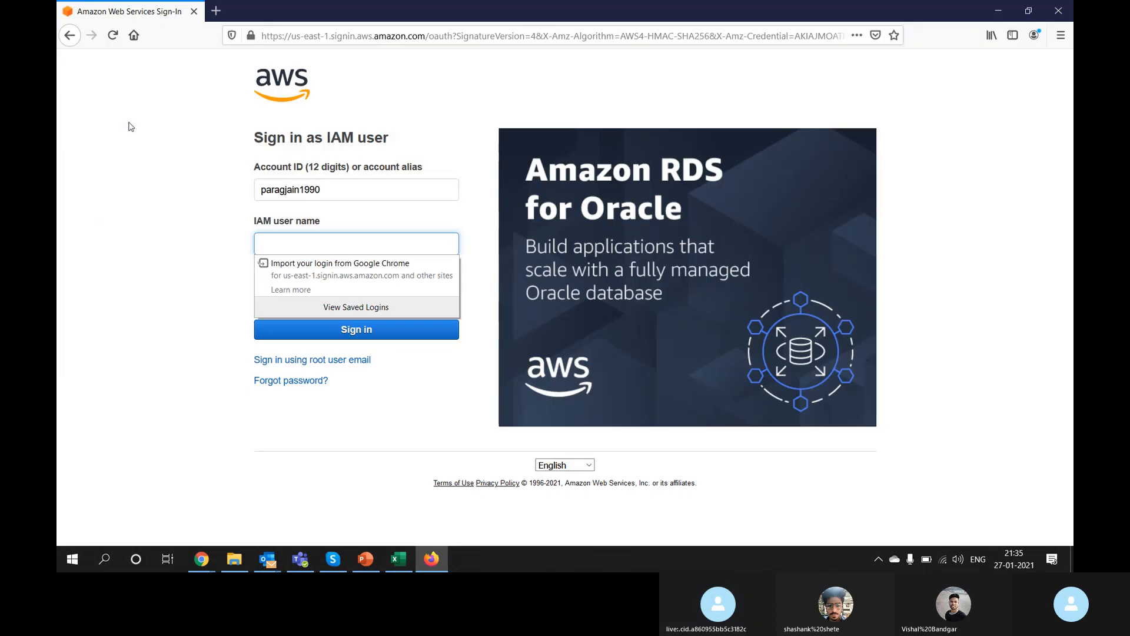
pyautogui.hotkey('ctrl', 'v')
pyautogui.press('Tab')
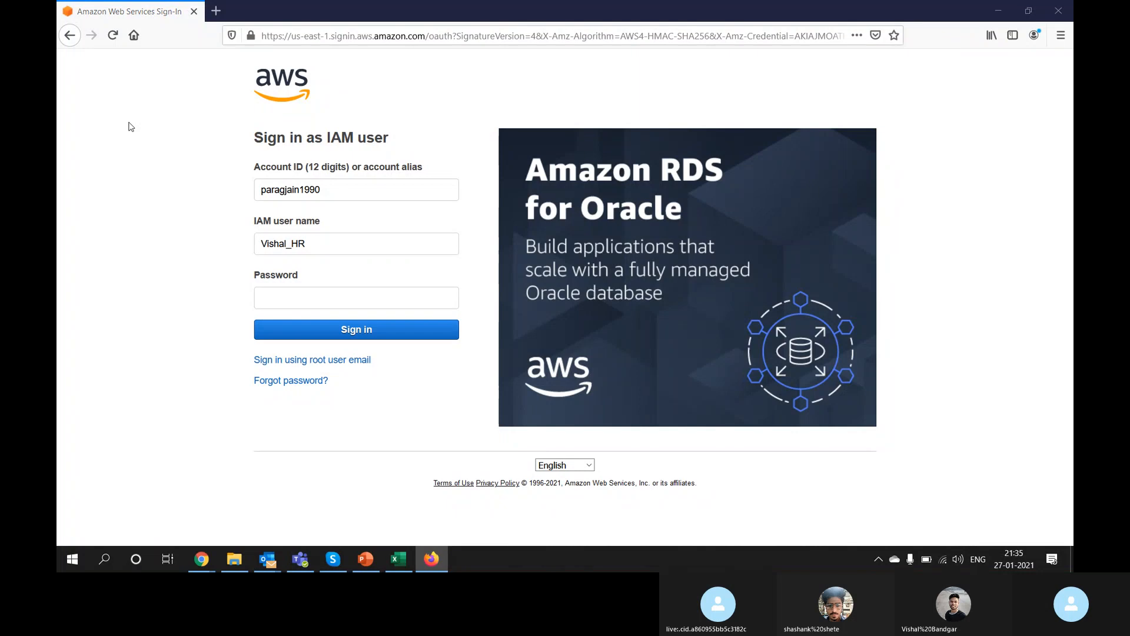
# Step: Copy the password from cell B2 into the Password field and submit the sign-in
pyautogui.hotkey('alt', 'Tab')
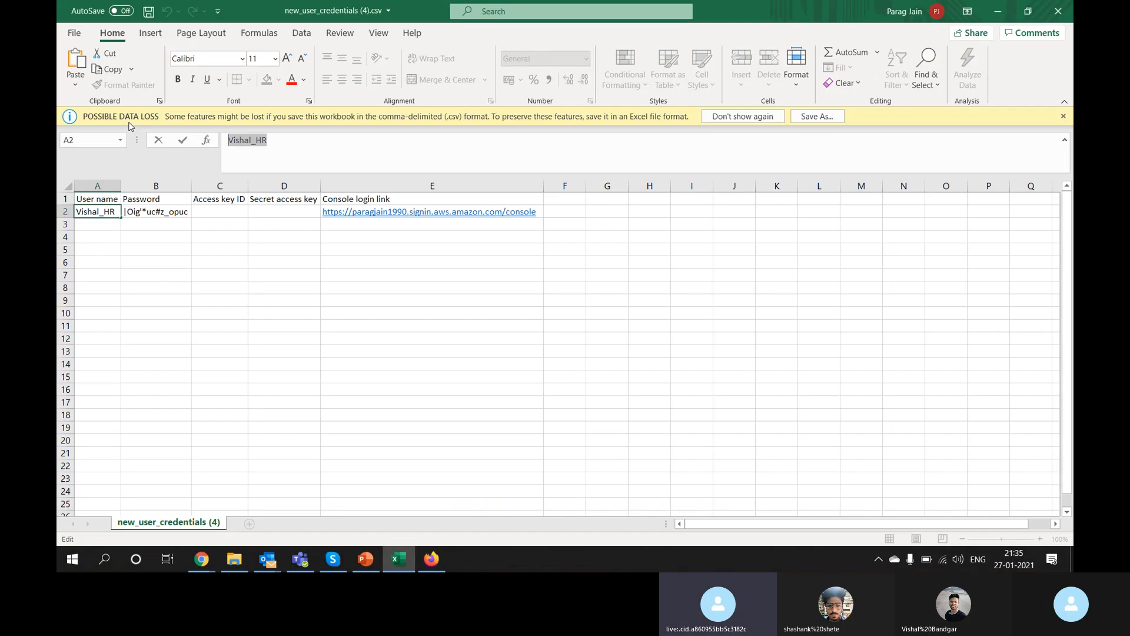
pyautogui.click(179, 215)
pyautogui.hotkey('ctrl', 'c')
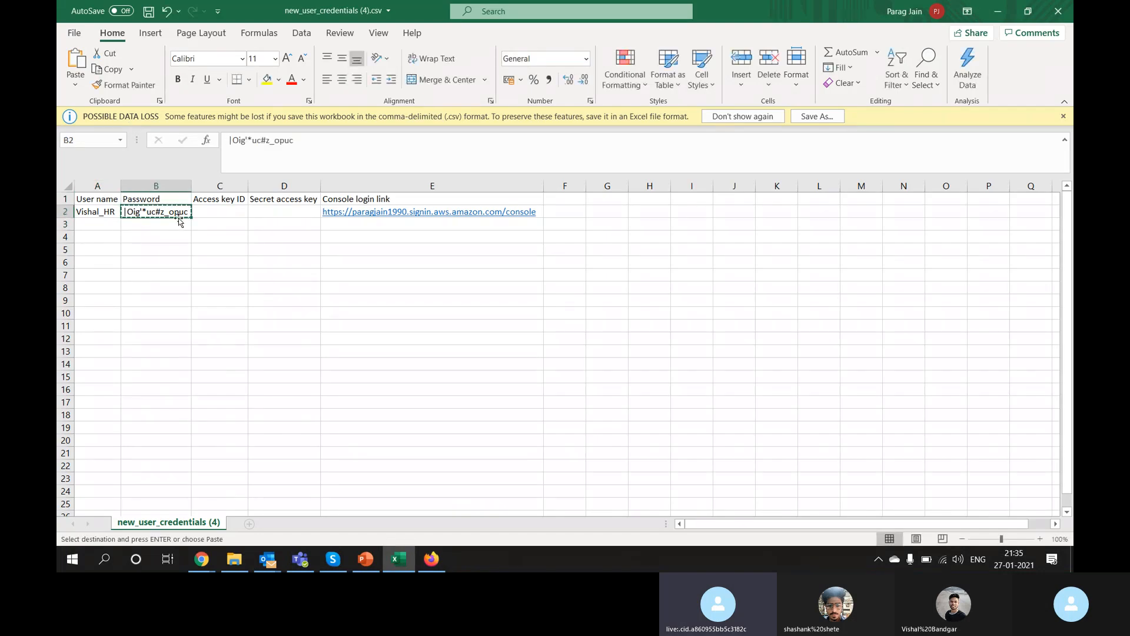
pyautogui.hotkey('alt', 'Tab')
pyautogui.hotkey('ctrl', 'v')
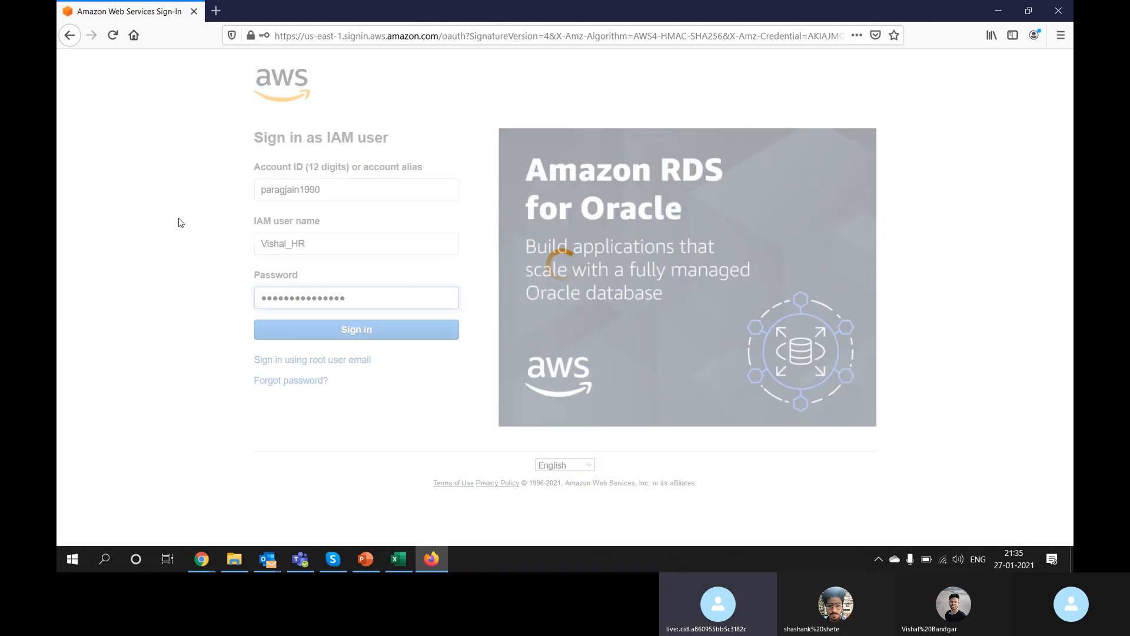
pyautogui.press('Return')
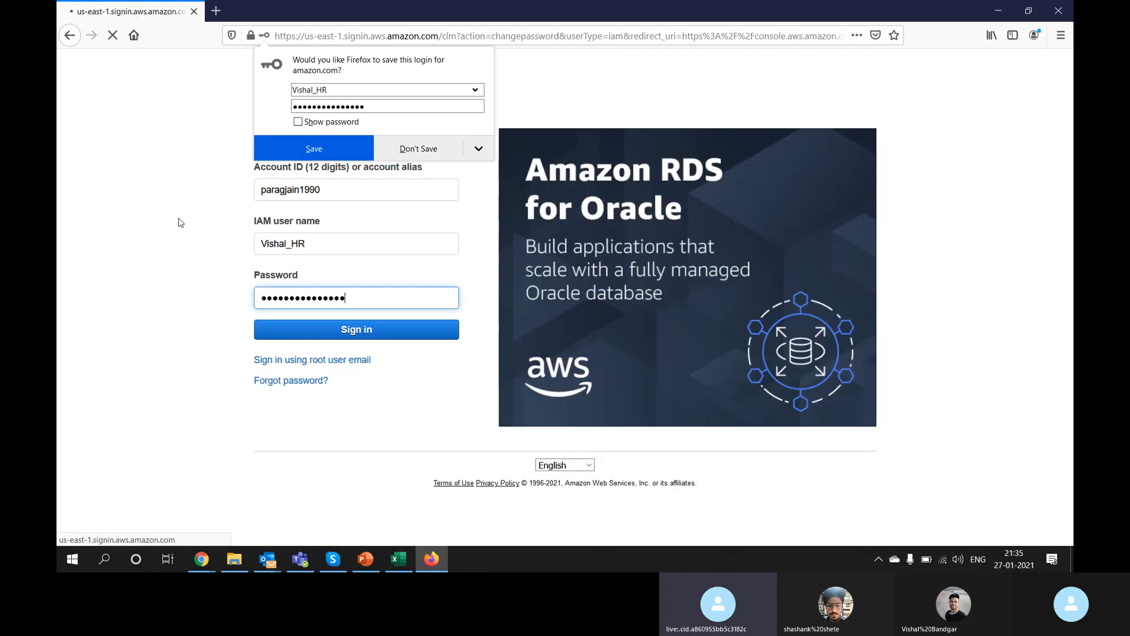
# Step: Decline Firefox's save-login prompt on the change-password page
pyautogui.click(412, 154)
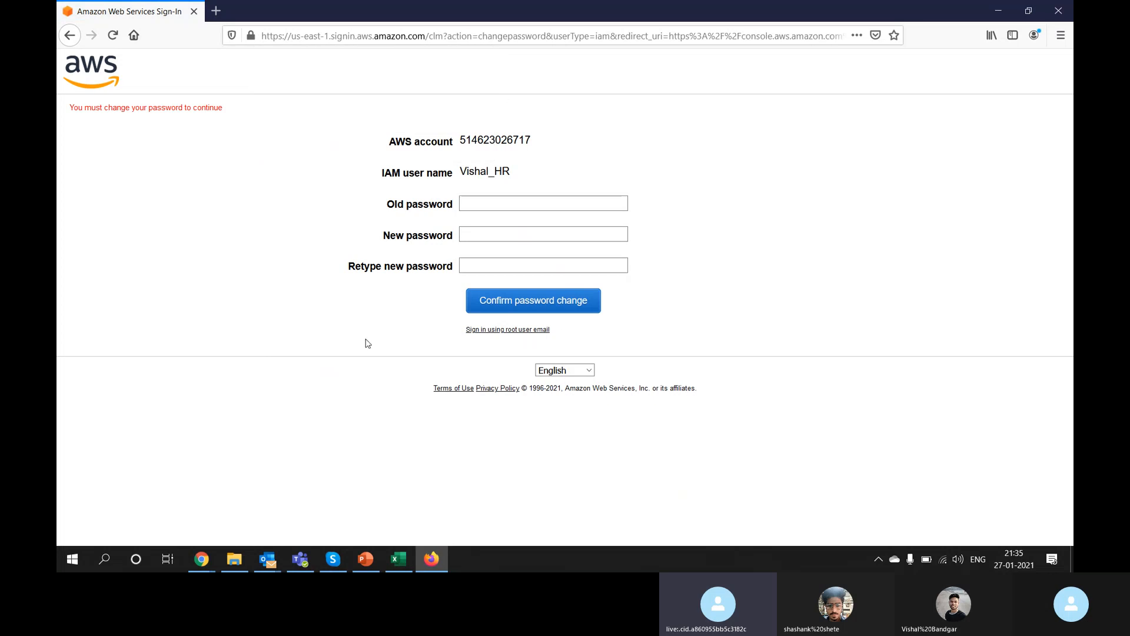
pyautogui.doubleClick(490, 140)
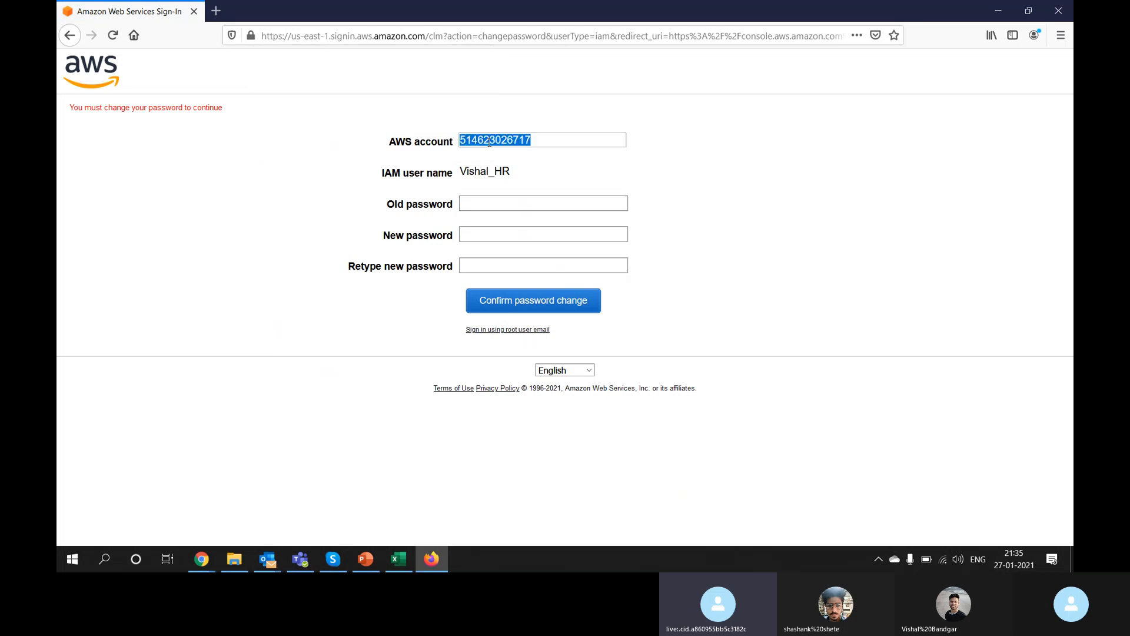
pyautogui.click(405, 162)
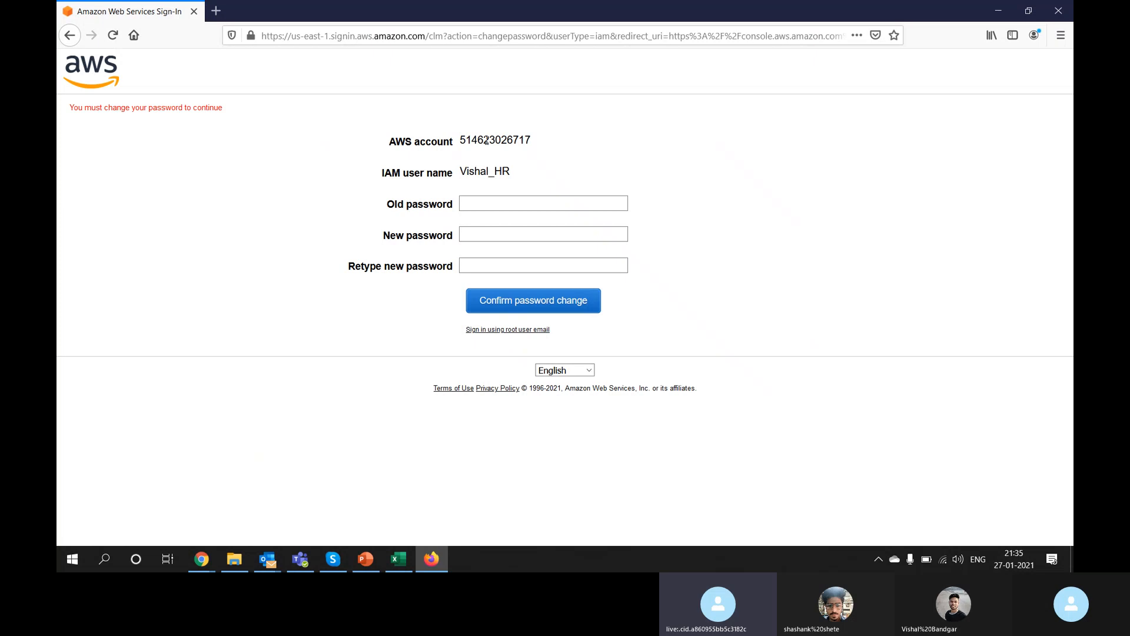
# Step: Enter the old password and the new password twice, confirm the change, and decline saving the login
pyautogui.click(487, 201)
pyautogui.hotkey('ctrl', 'v')
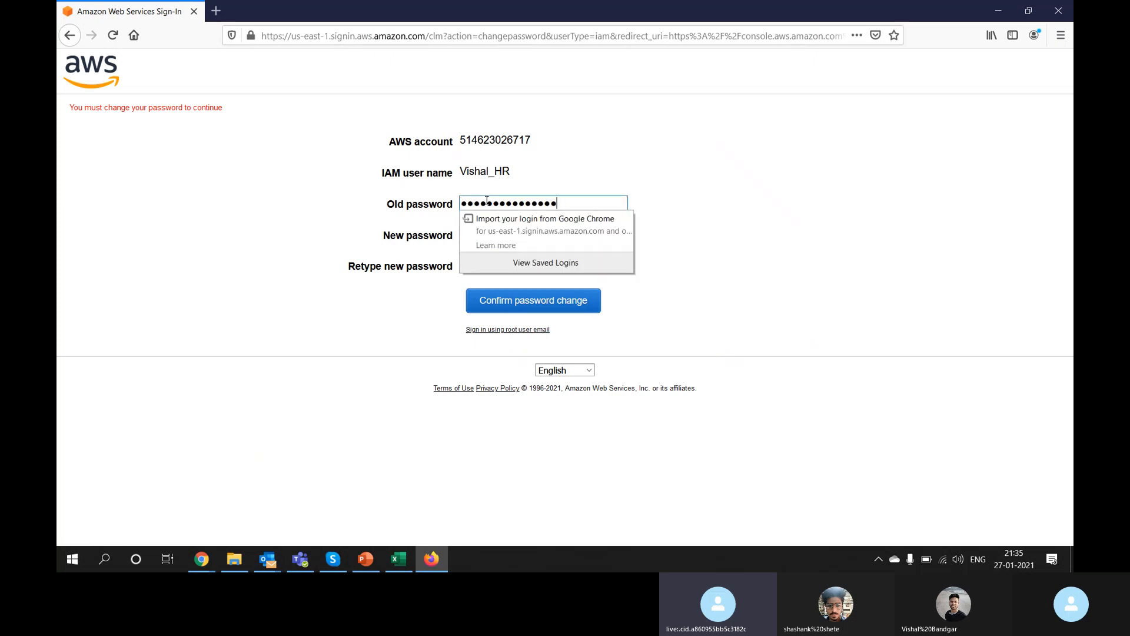
pyautogui.press('Tab')
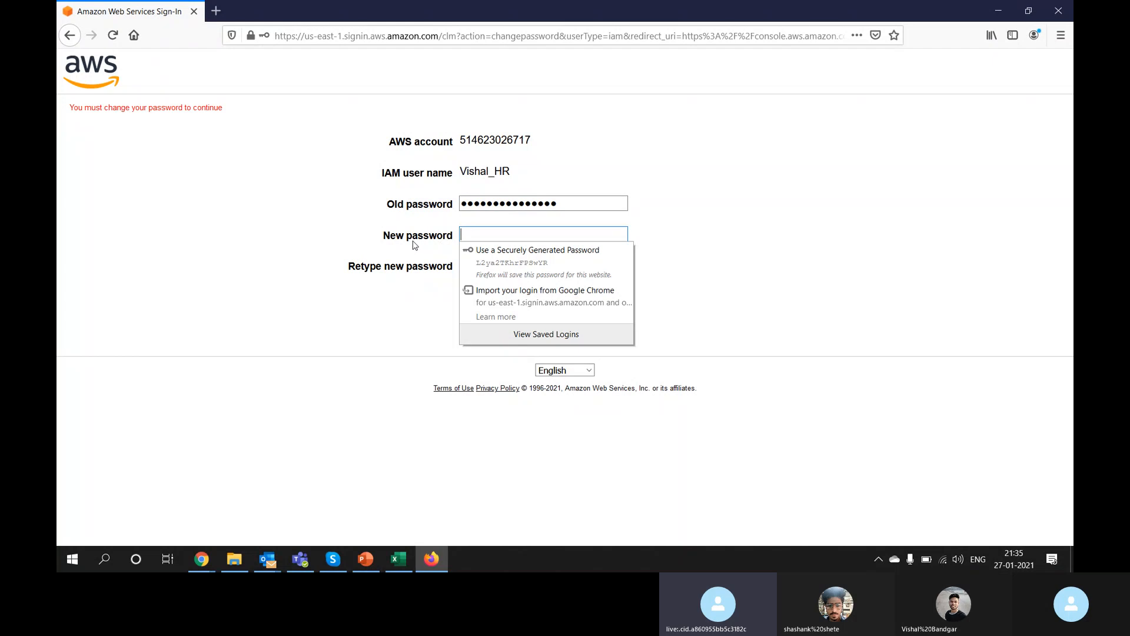
pyautogui.write('a')
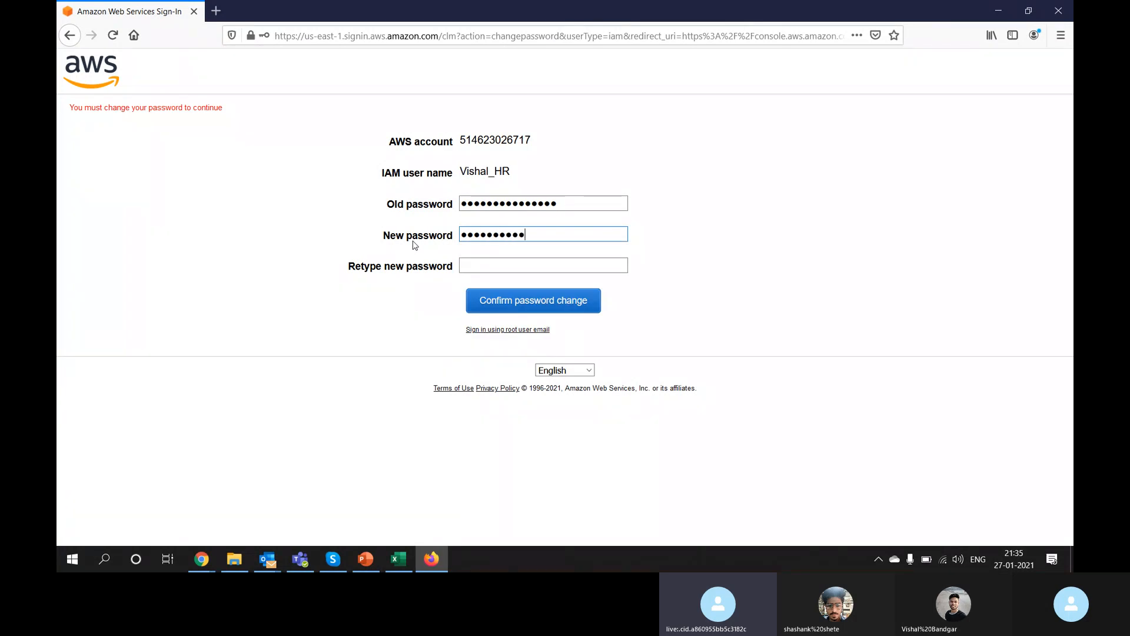
pyautogui.press('Tab')
pyautogui.write('ab')
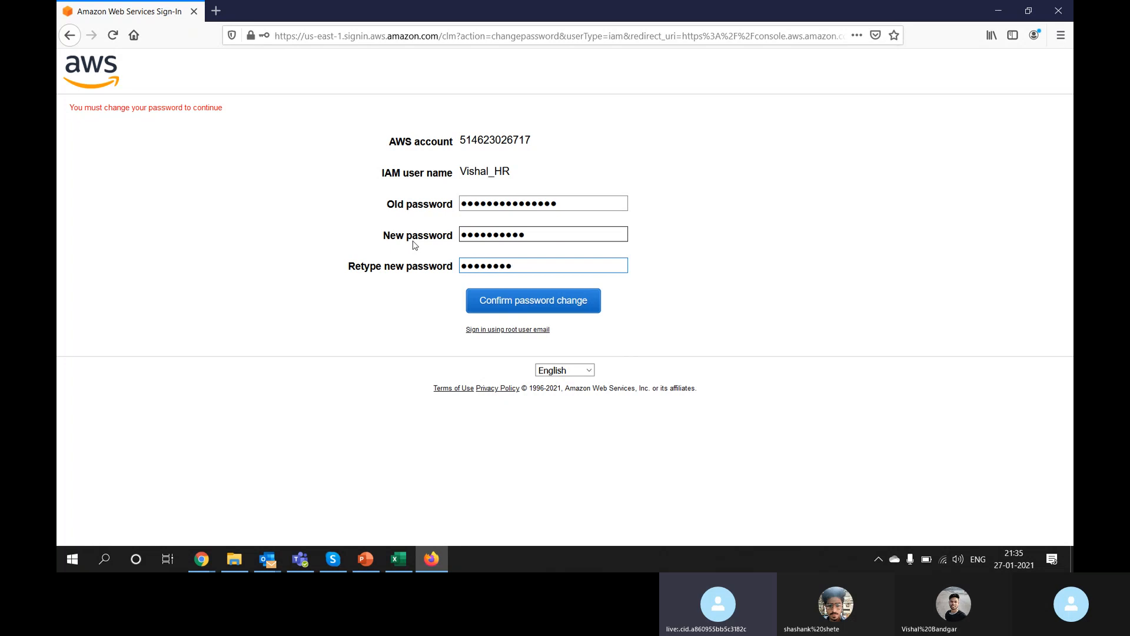
pyautogui.click(547, 308)
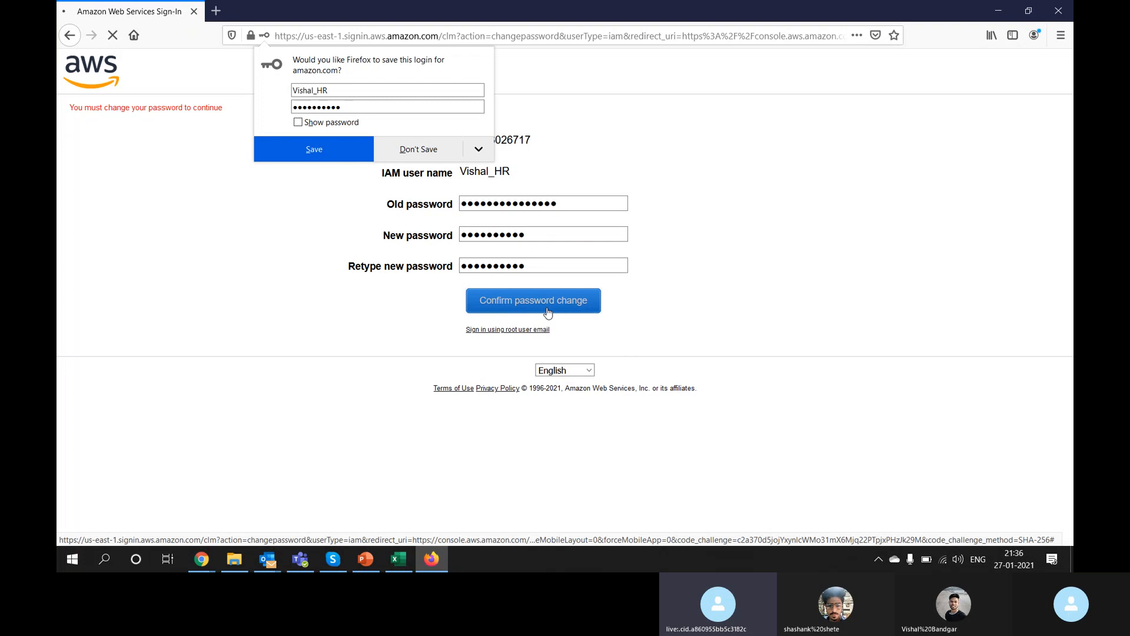
pyautogui.click(417, 151)
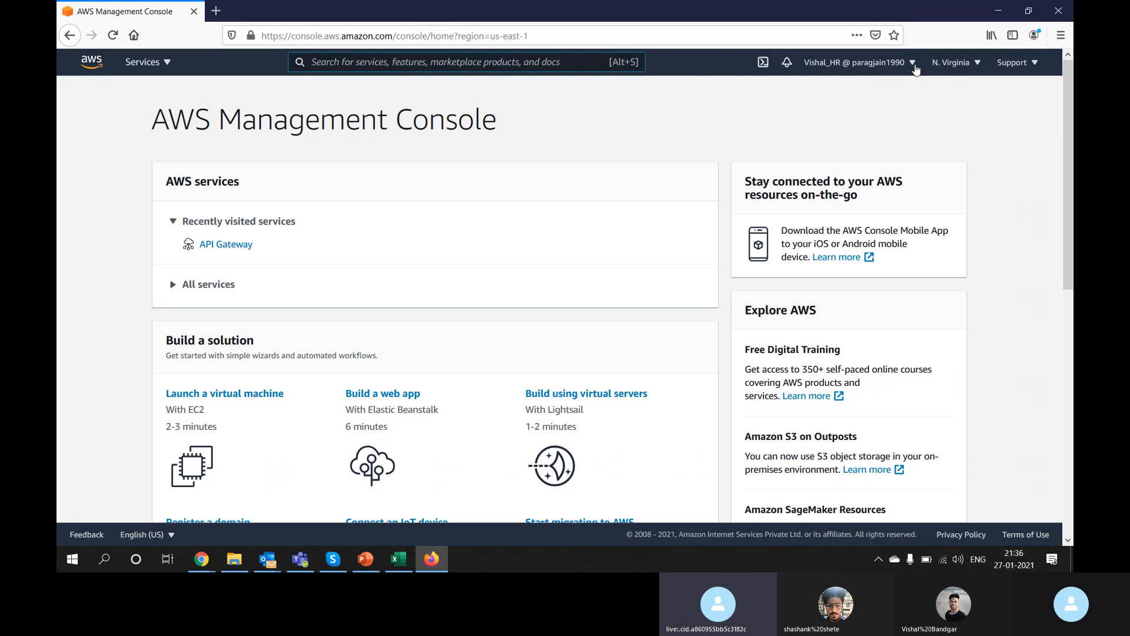
# Step: Check the signed-in account menu, then search the console services for 's3'
pyautogui.click(913, 64)
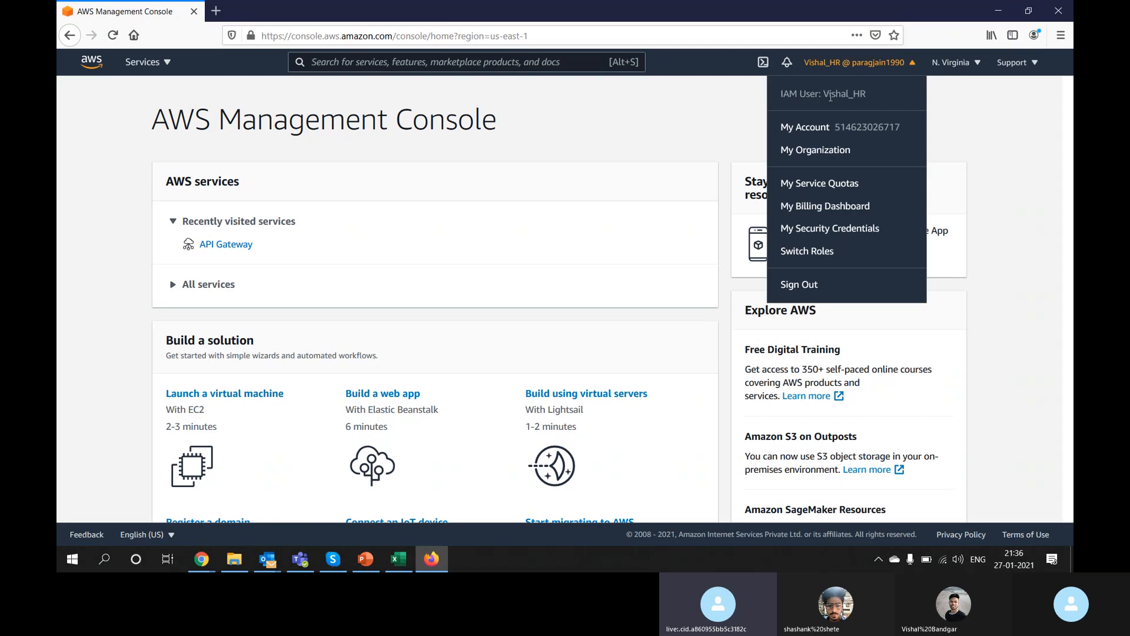
pyautogui.click(977, 125)
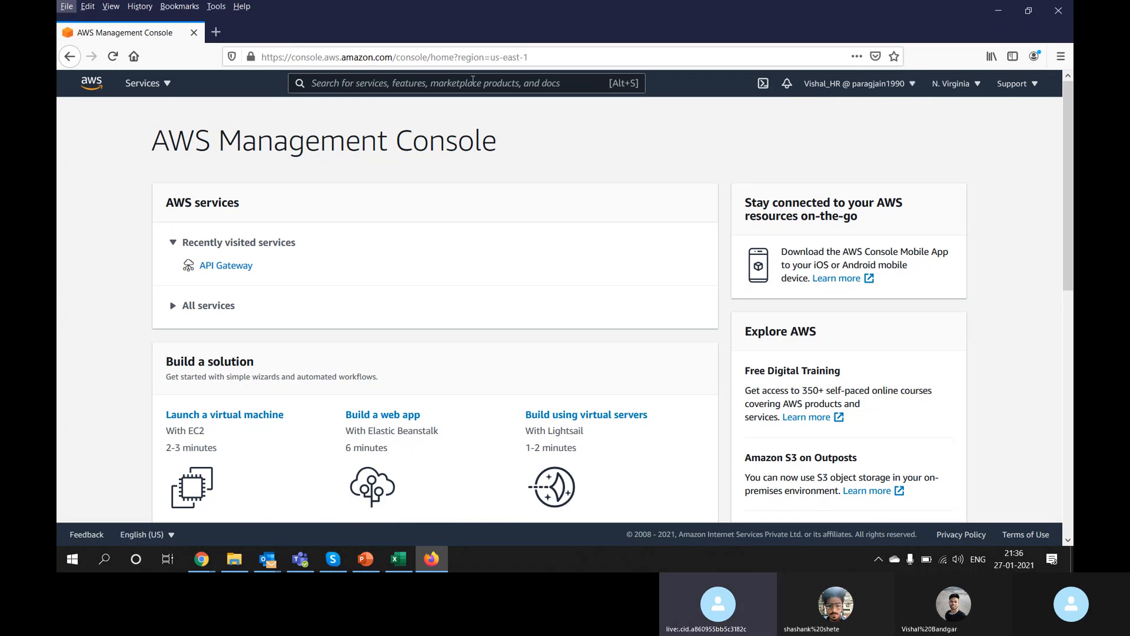
pyautogui.hotkey('alt', 's')
pyautogui.write('iam')
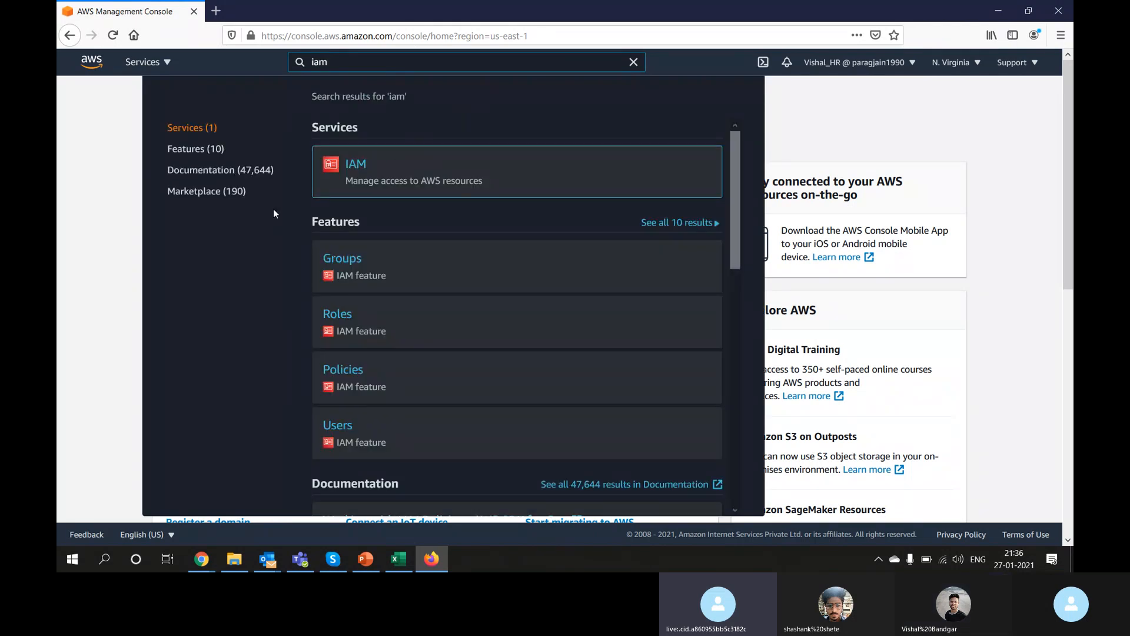
pyautogui.press('Escape')
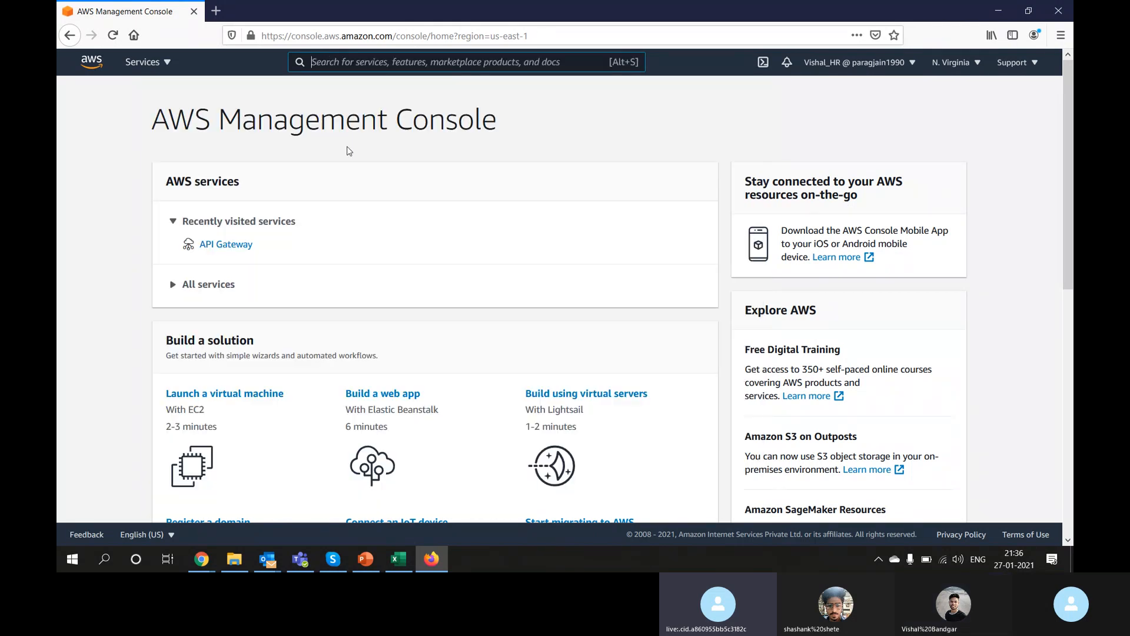
pyautogui.write('s3')
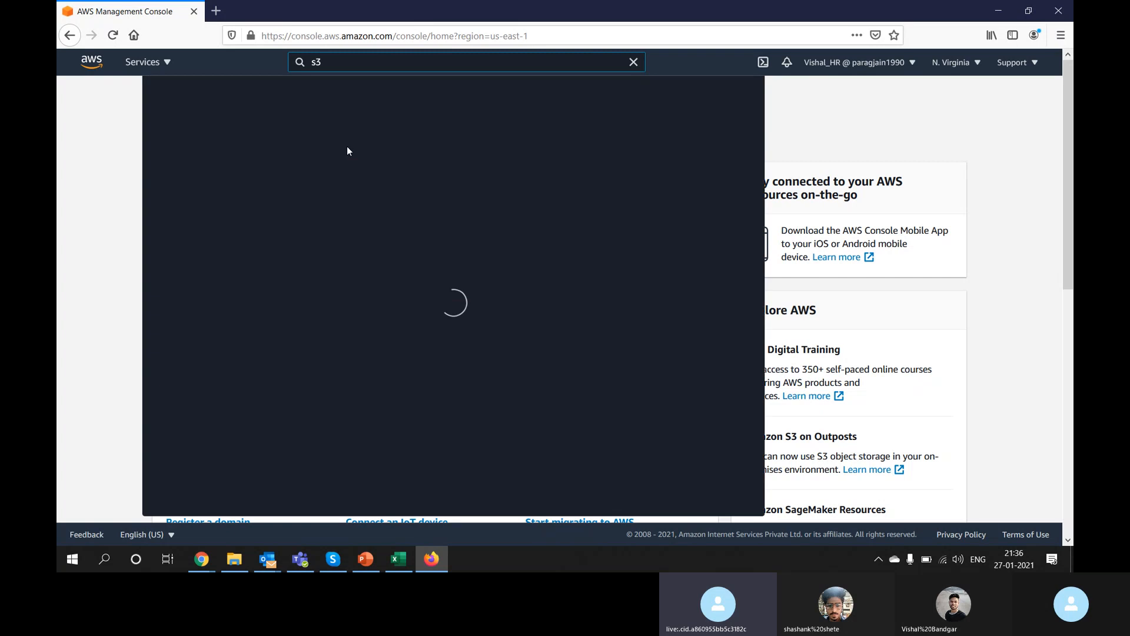
# Step: Open S3, highlight its 'no permission to list buckets' error, then search services for 'iam'
pyautogui.click(351, 168)
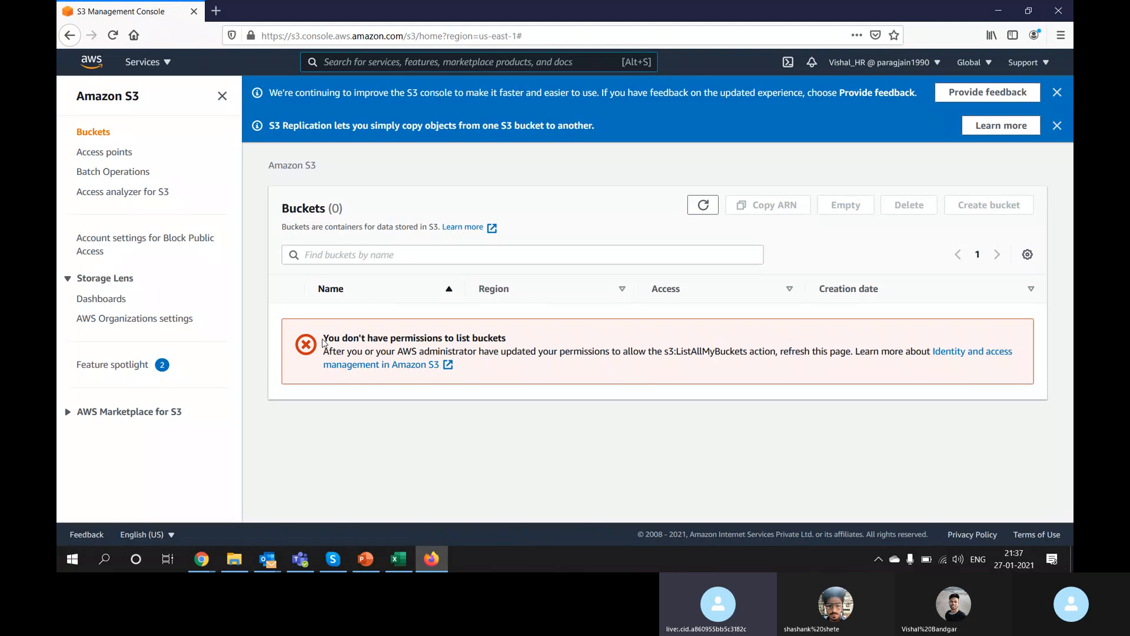
pyautogui.moveTo(323, 342); pyautogui.dragTo(513, 346)
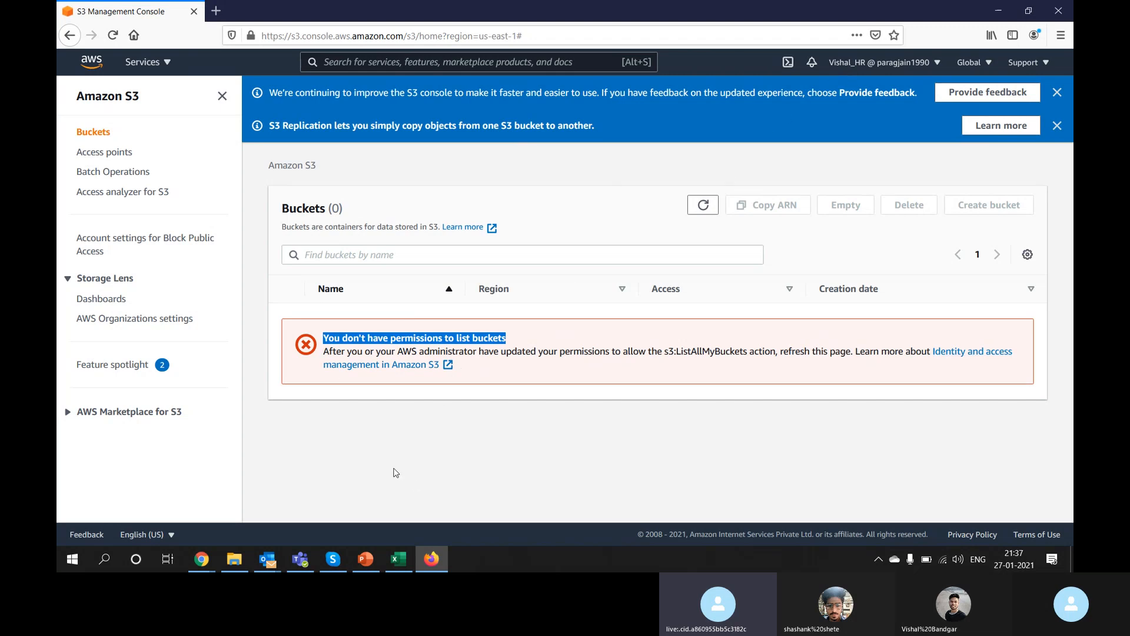
pyautogui.click(447, 62)
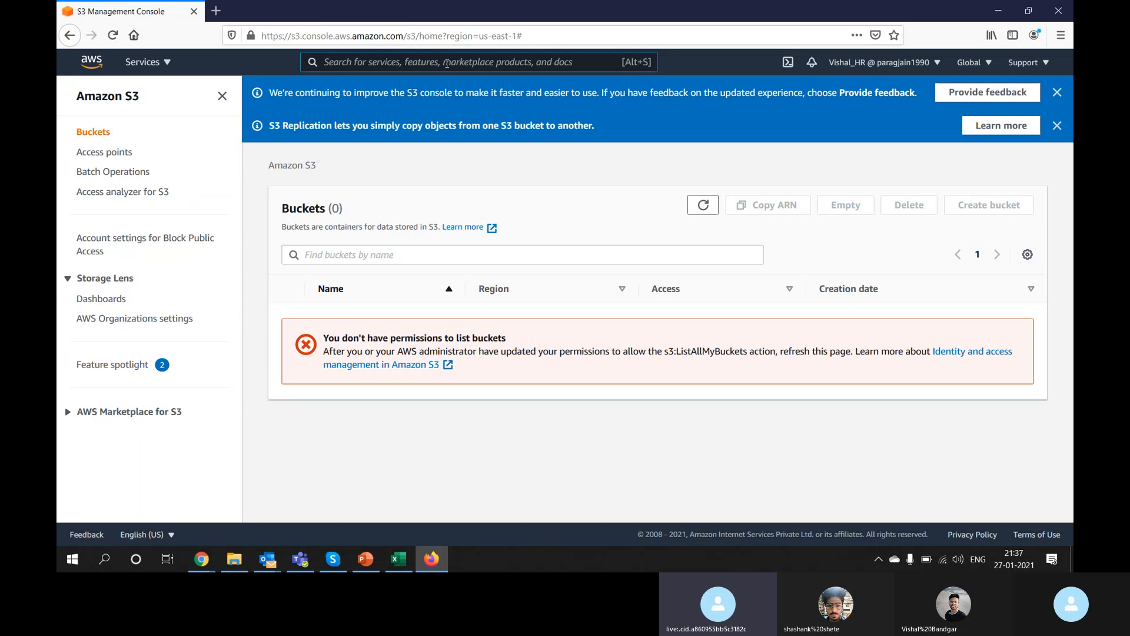
pyautogui.write('iam')
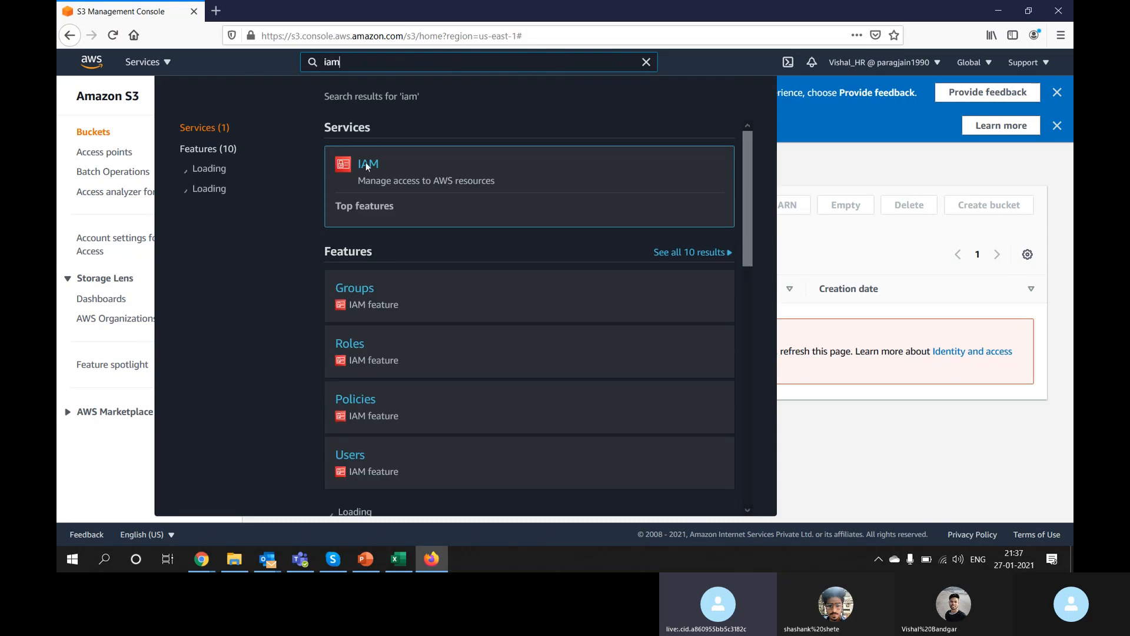
# Step: Open IAM and highlight the dashboard's missing GetAccountSummary and ListAccountAliases permission errors
pyautogui.click(367, 163)
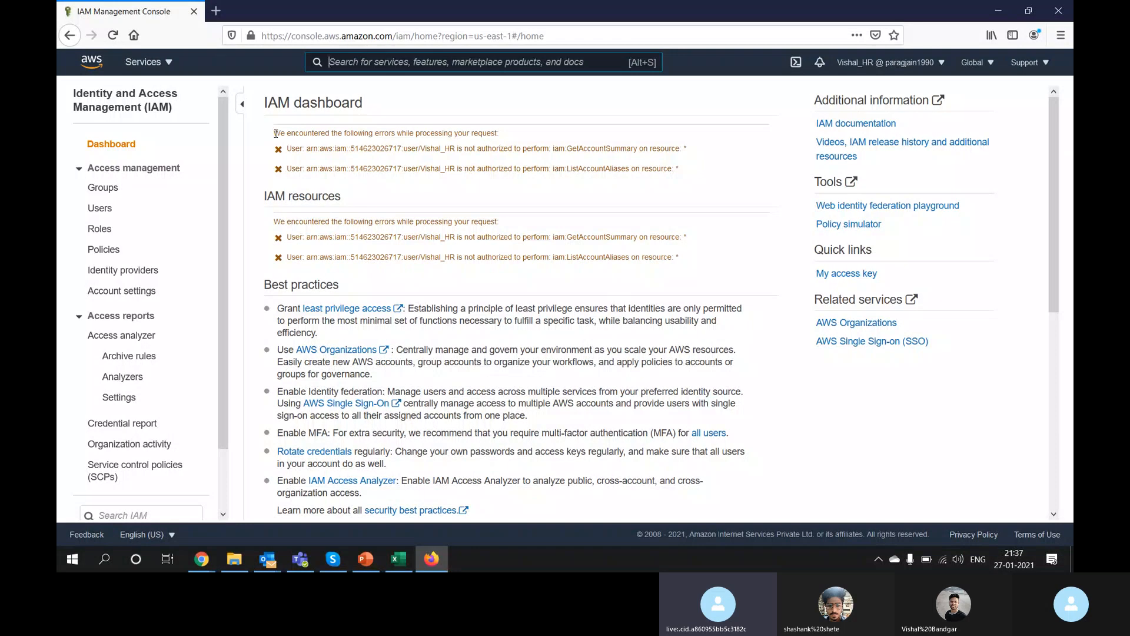
pyautogui.moveTo(274, 133); pyautogui.dragTo(503, 136)
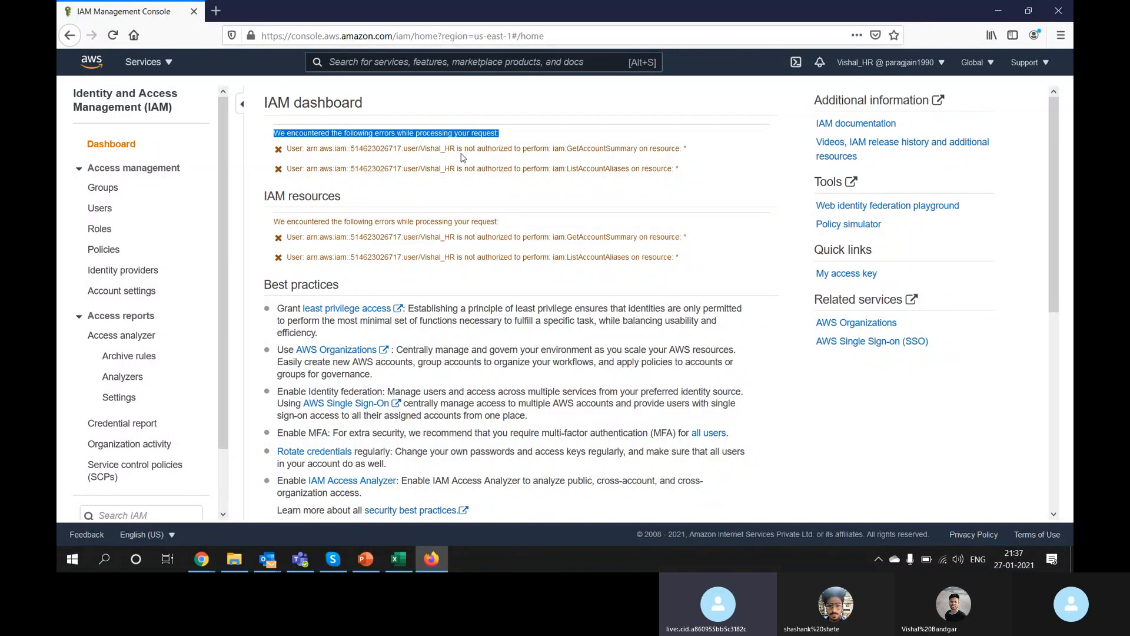
pyautogui.moveTo(524, 149); pyautogui.dragTo(685, 151)
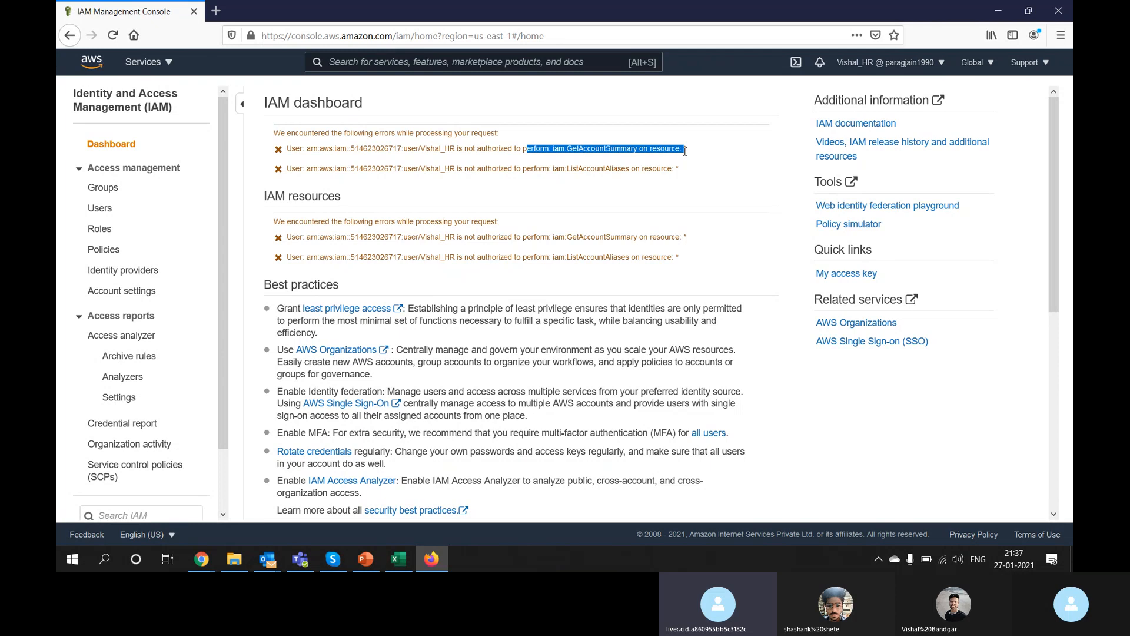
pyautogui.moveTo(469, 168); pyautogui.dragTo(664, 169)
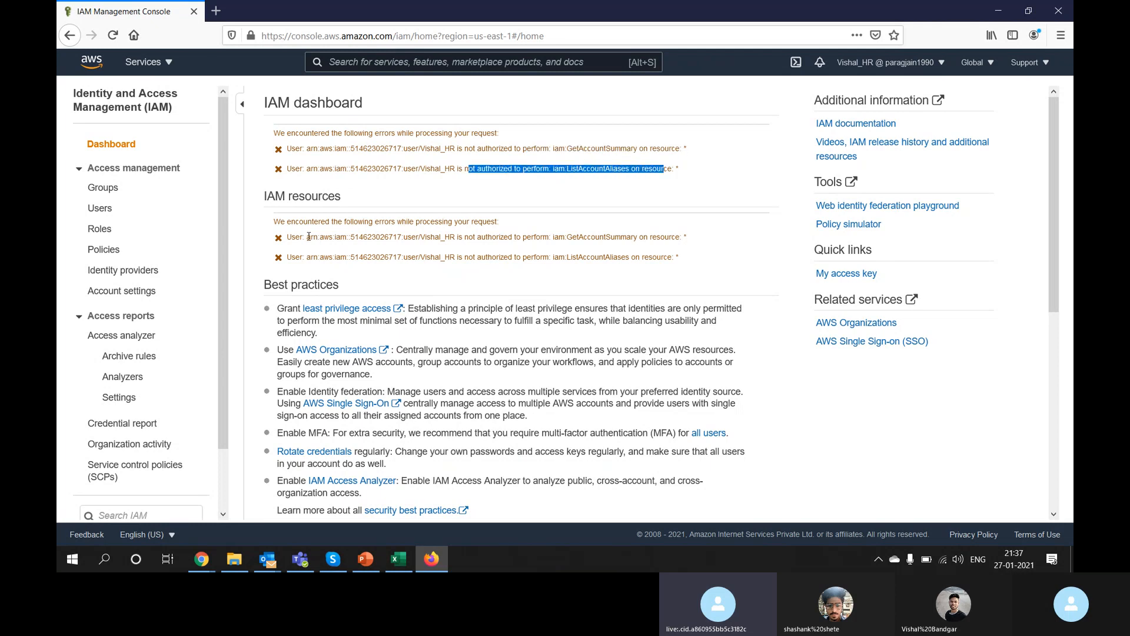
# Step: Highlight the authorization errors on the Users and Groups pages, including iam:ListGroups, then switch windows
pyautogui.click(101, 211)
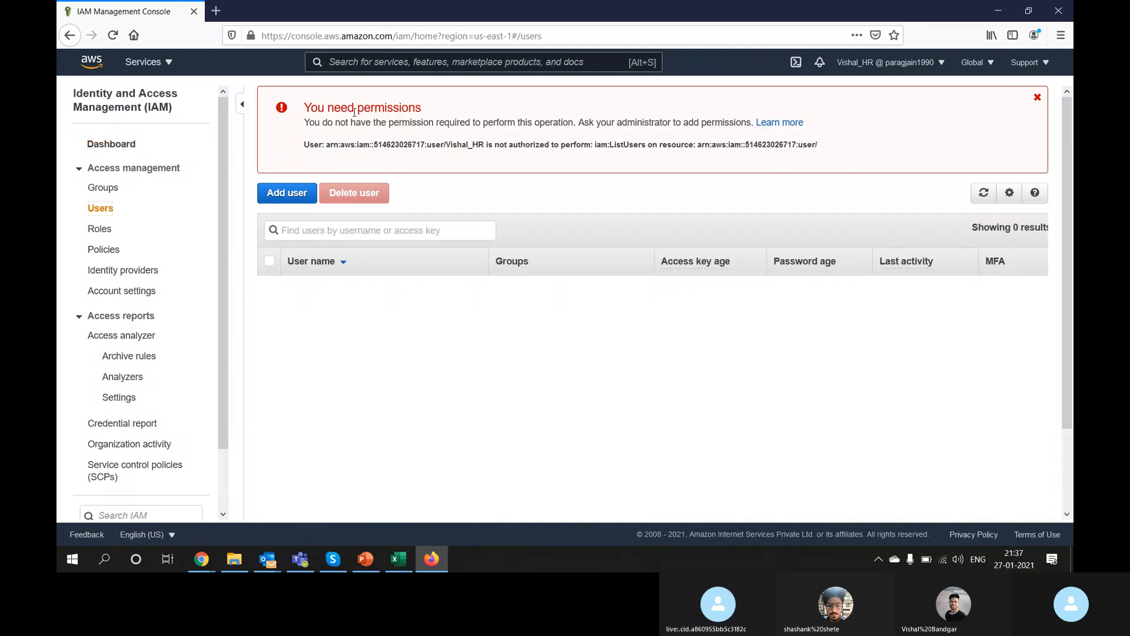
pyautogui.moveTo(319, 111); pyautogui.dragTo(421, 110)
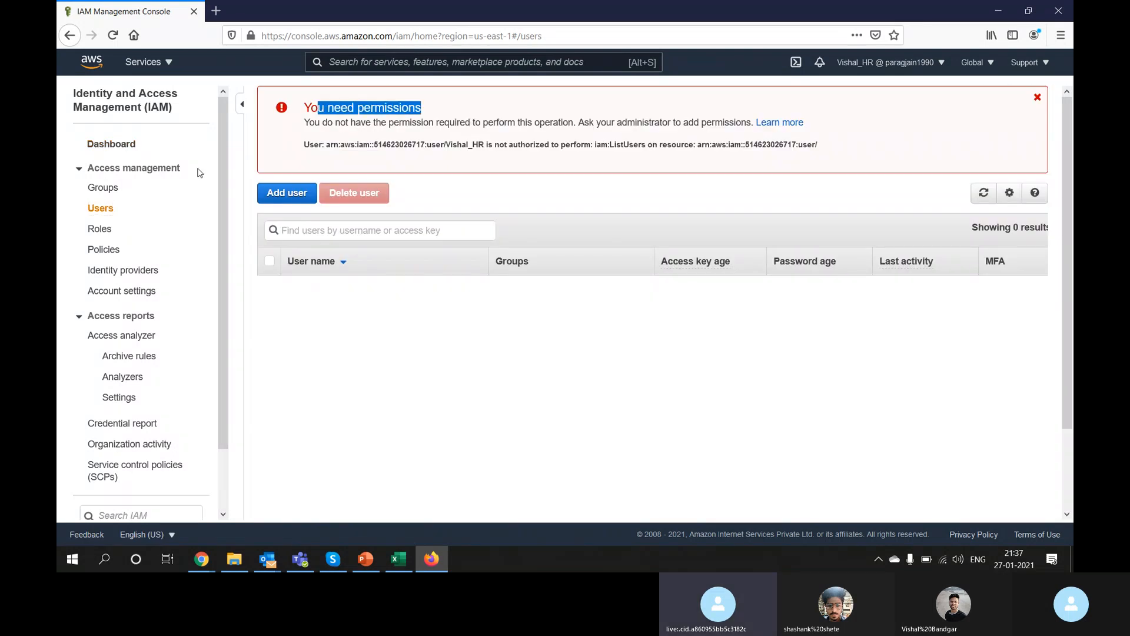
pyautogui.click(112, 187)
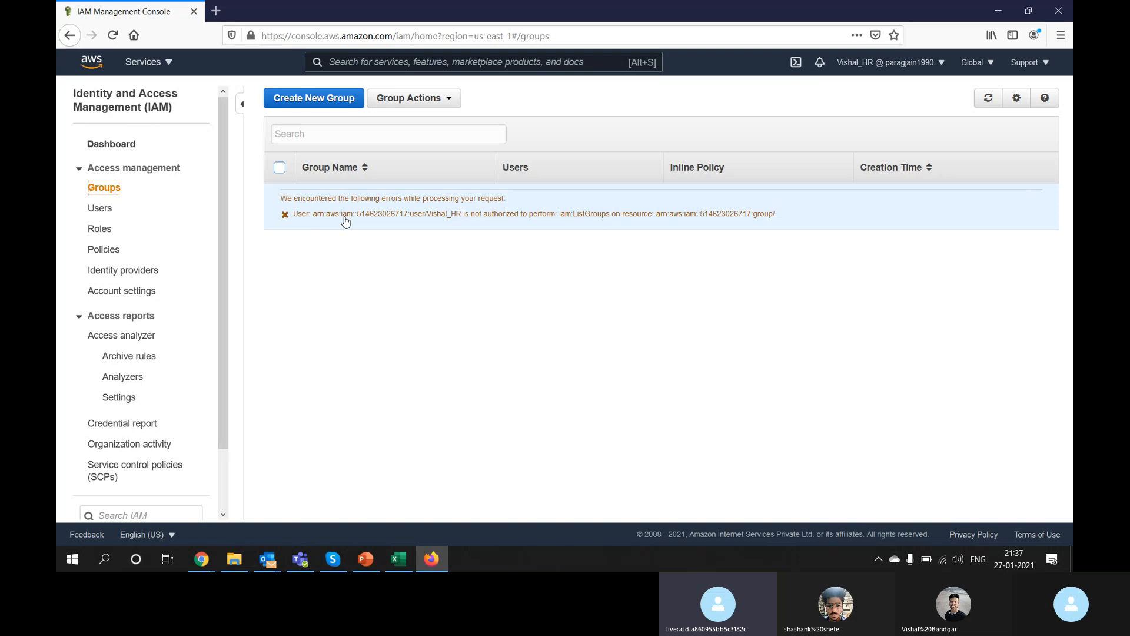
pyautogui.moveTo(346, 221); pyautogui.dragTo(766, 219)
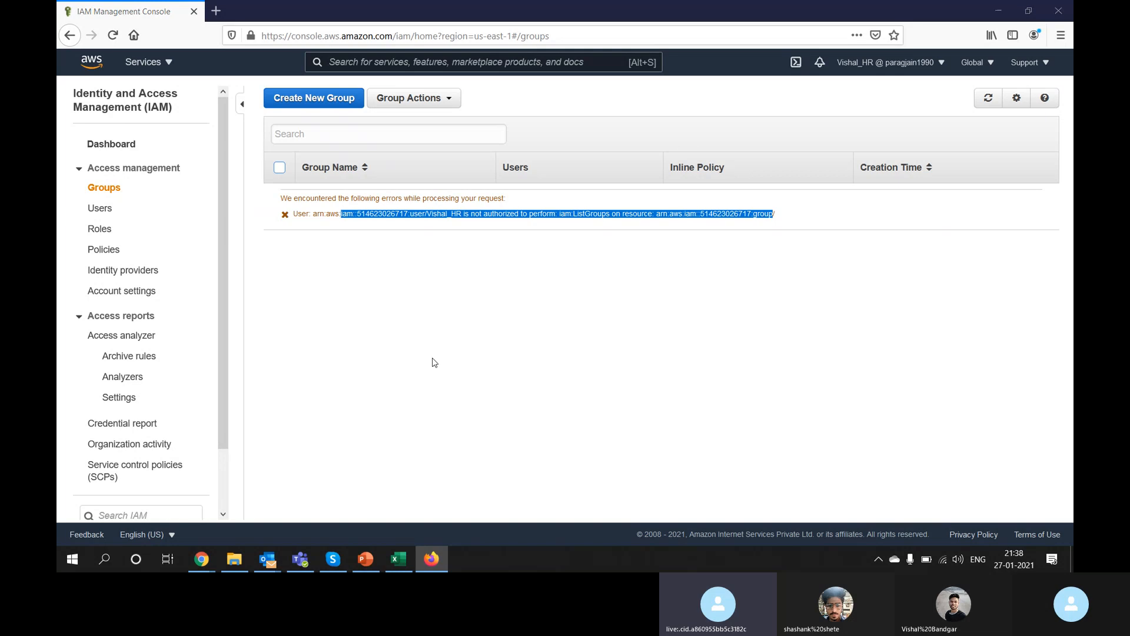
pyautogui.hotkey('alt', 'Tab')
pyautogui.hotkey('alt', 'Tab')
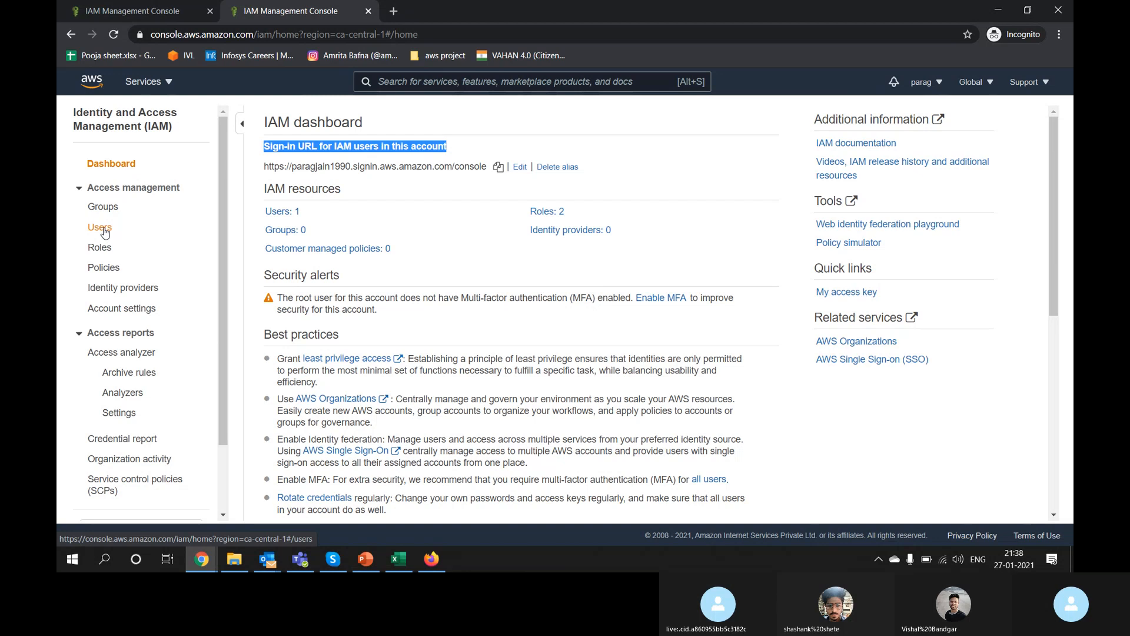
# Step: In the admin console, open the HR user's summary showing only IAMUserChangePassword, then check its Groups and Tags
pyautogui.click(104, 230)
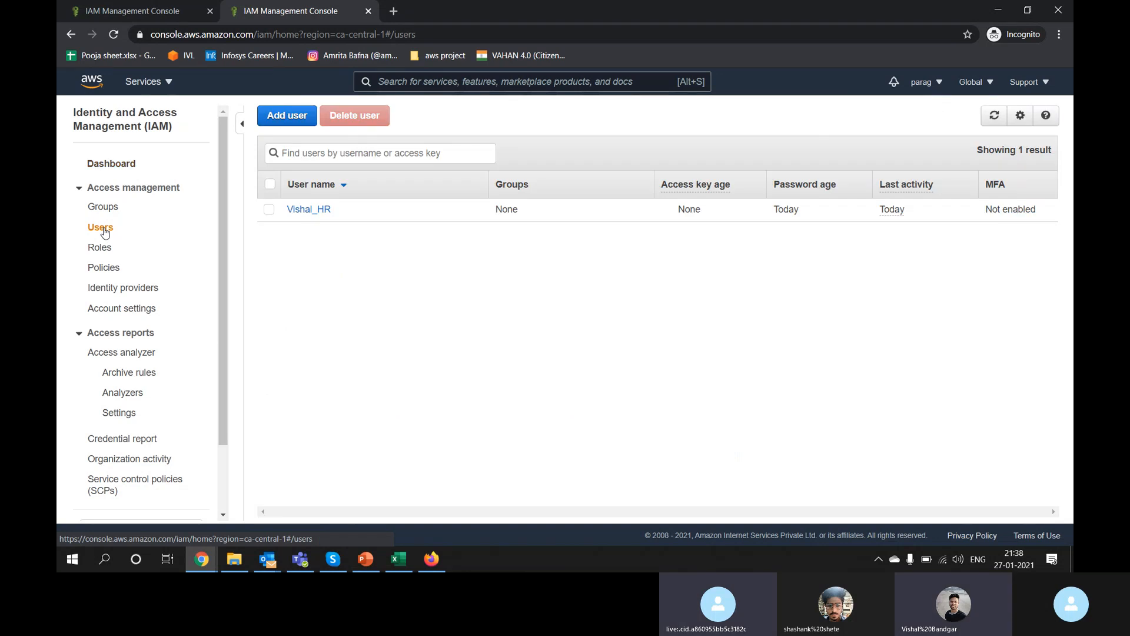
pyautogui.click(323, 217)
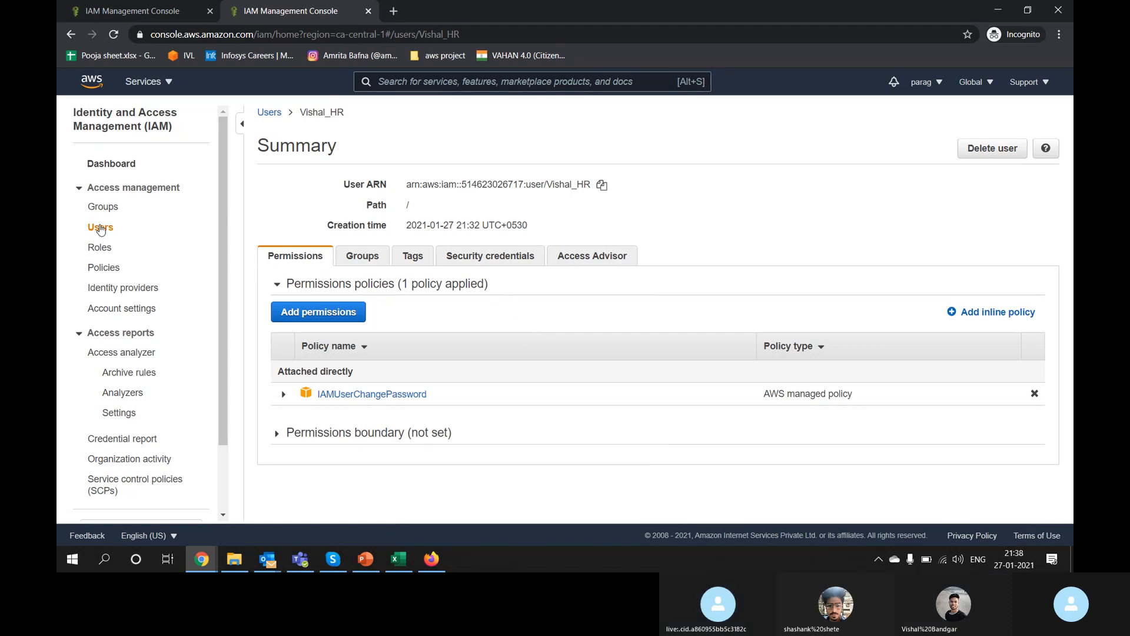
pyautogui.click(100, 228)
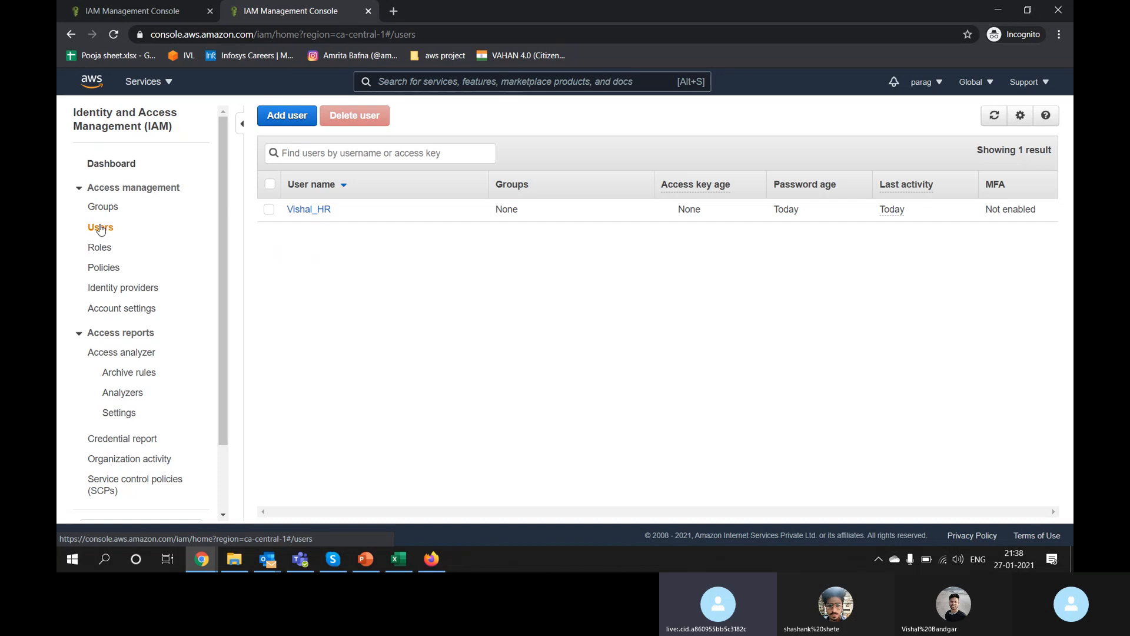
pyautogui.click(269, 210)
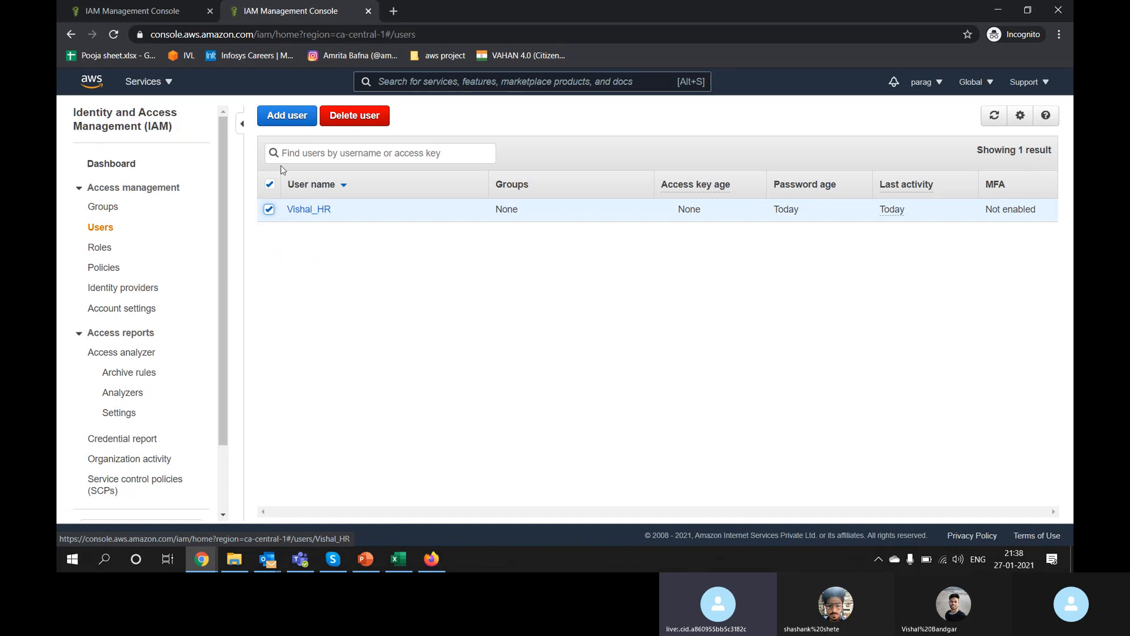
pyautogui.click(307, 210)
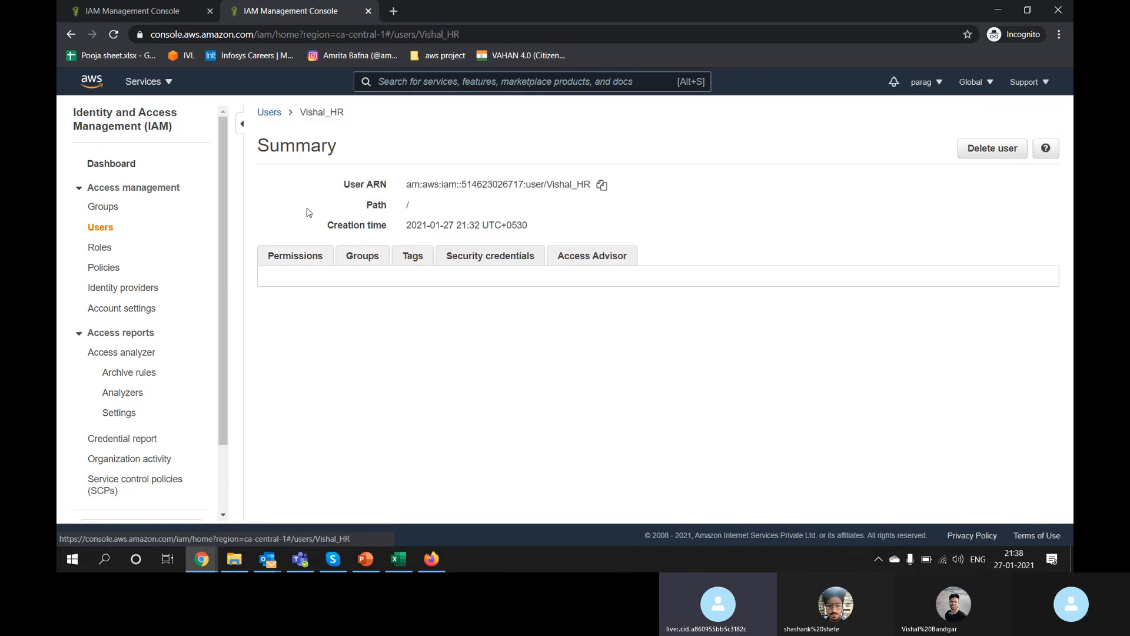
pyautogui.click(97, 228)
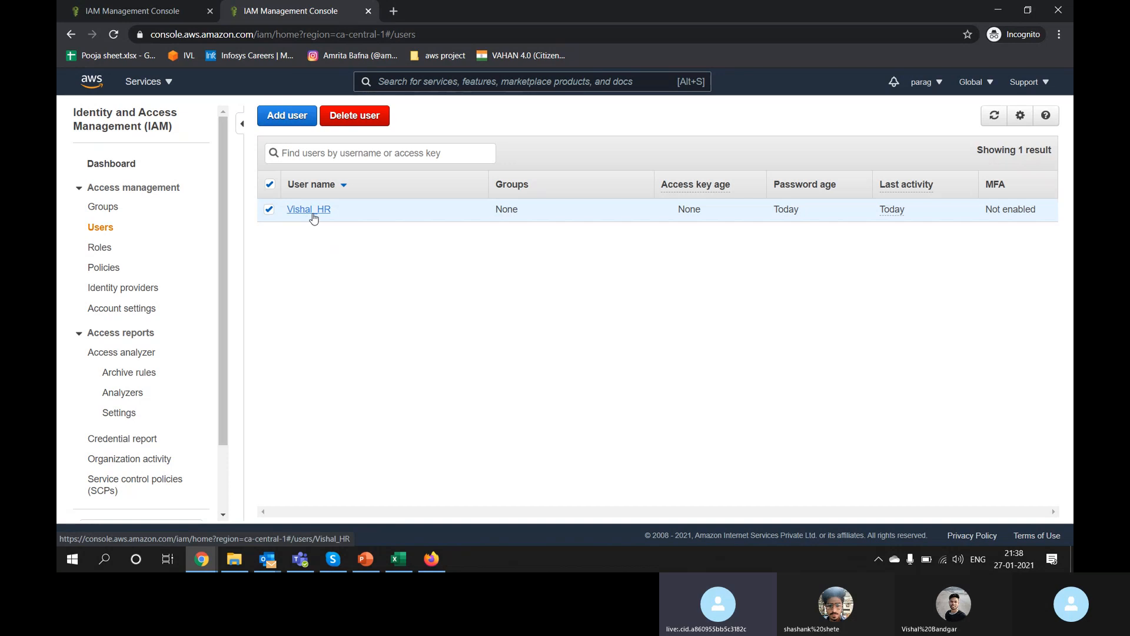
pyautogui.click(308, 212)
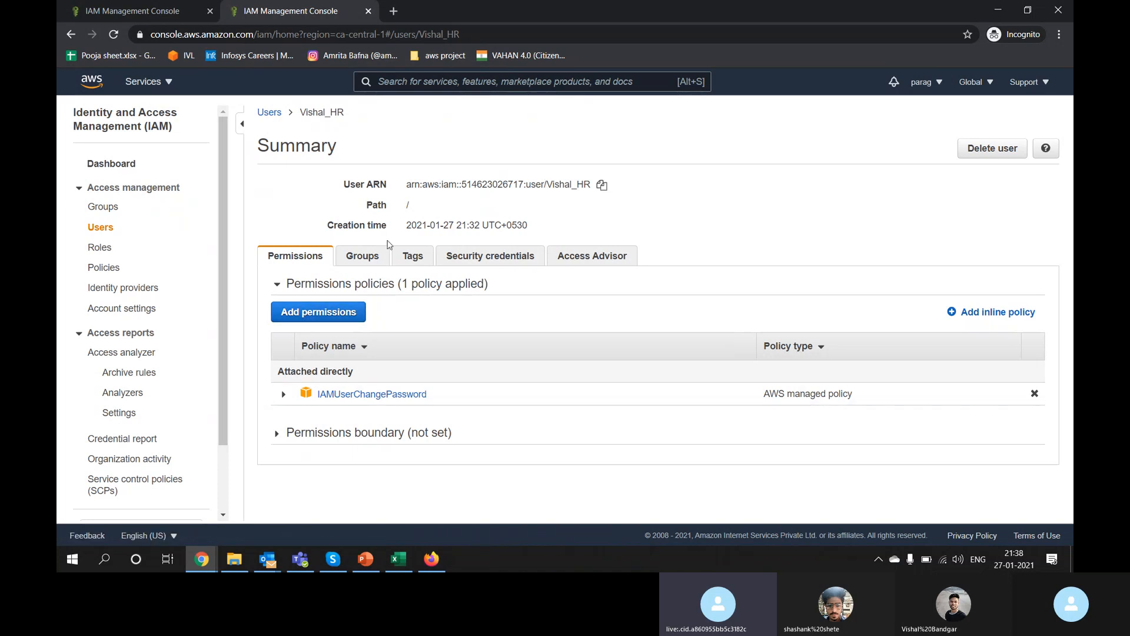
pyautogui.click(351, 262)
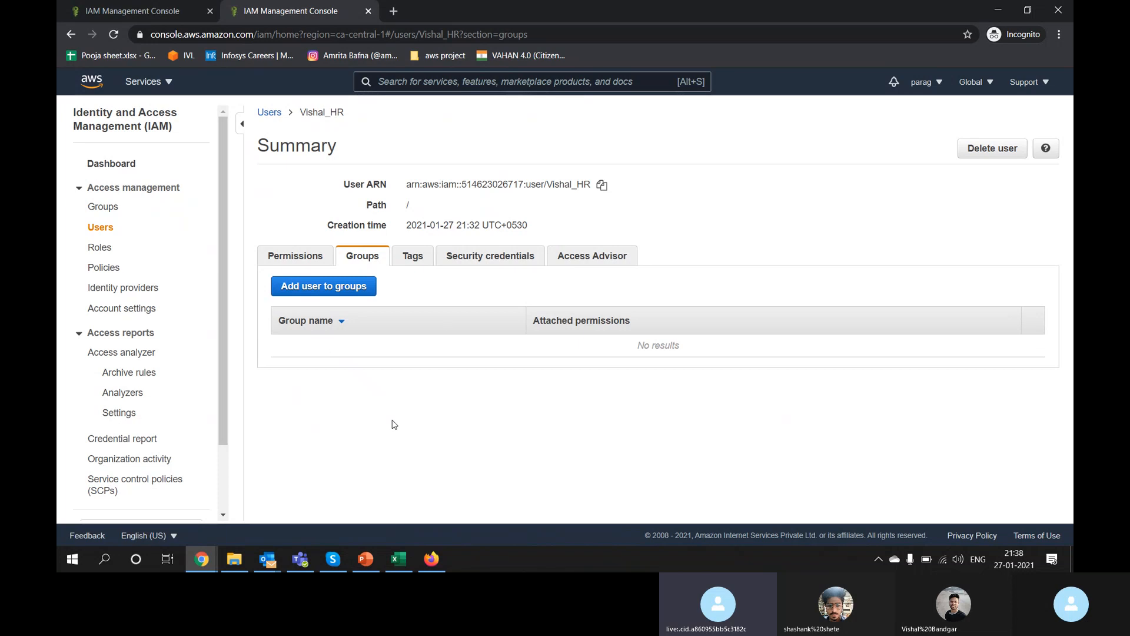
pyautogui.click(413, 264)
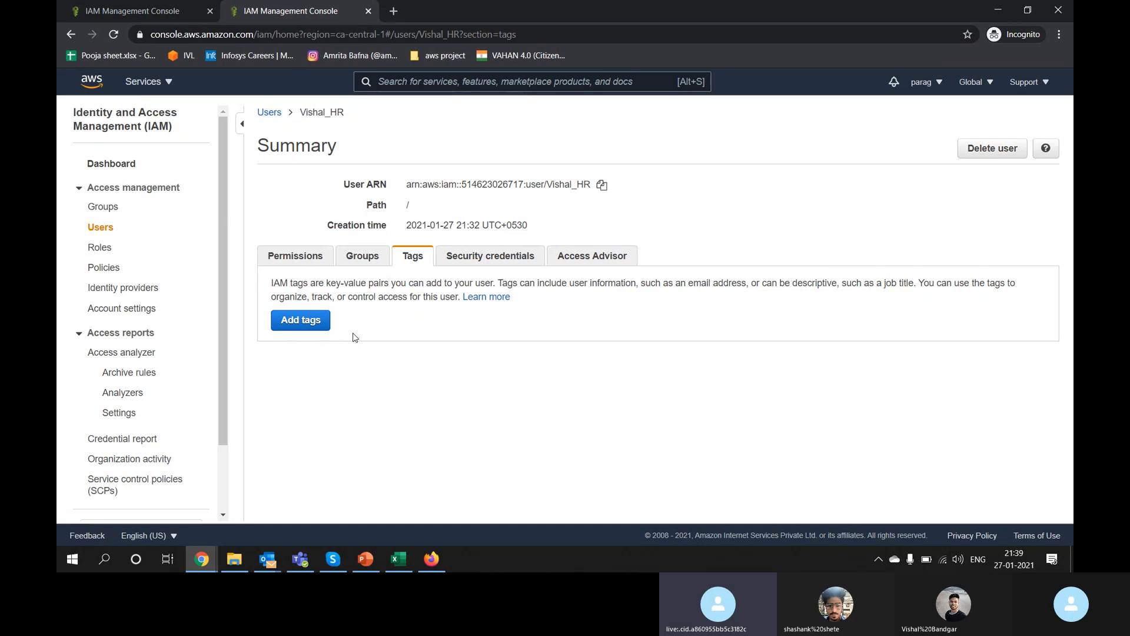
# Step: Add the tag team_name with value abcs to the HR user and save it
pyautogui.doubleClick(333, 283)
pyautogui.click(321, 316)
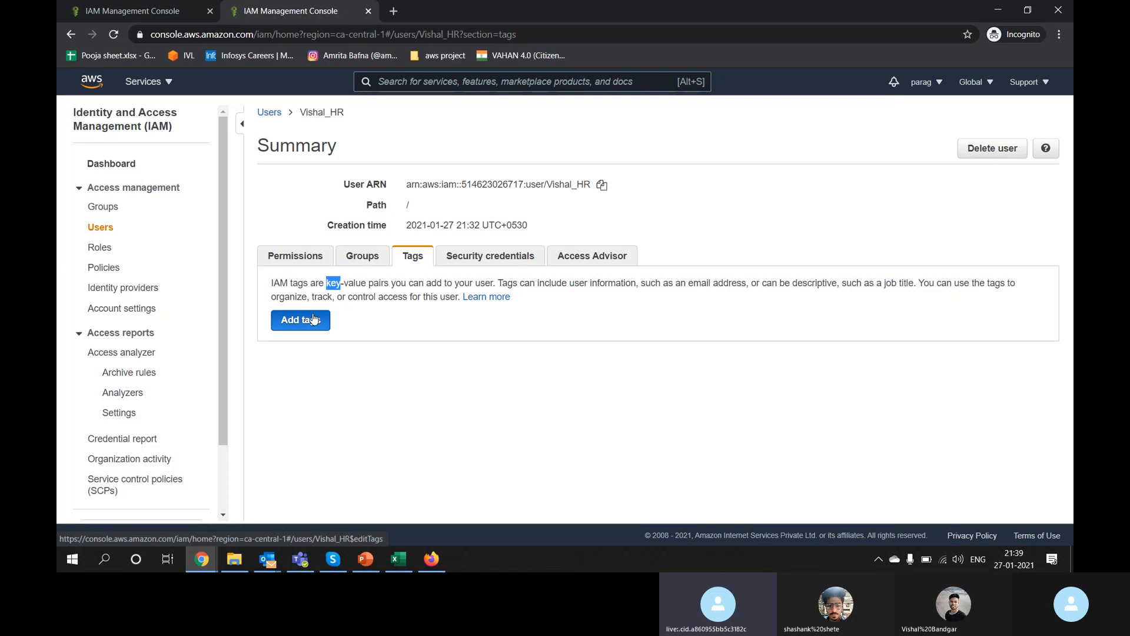
pyautogui.write('t')
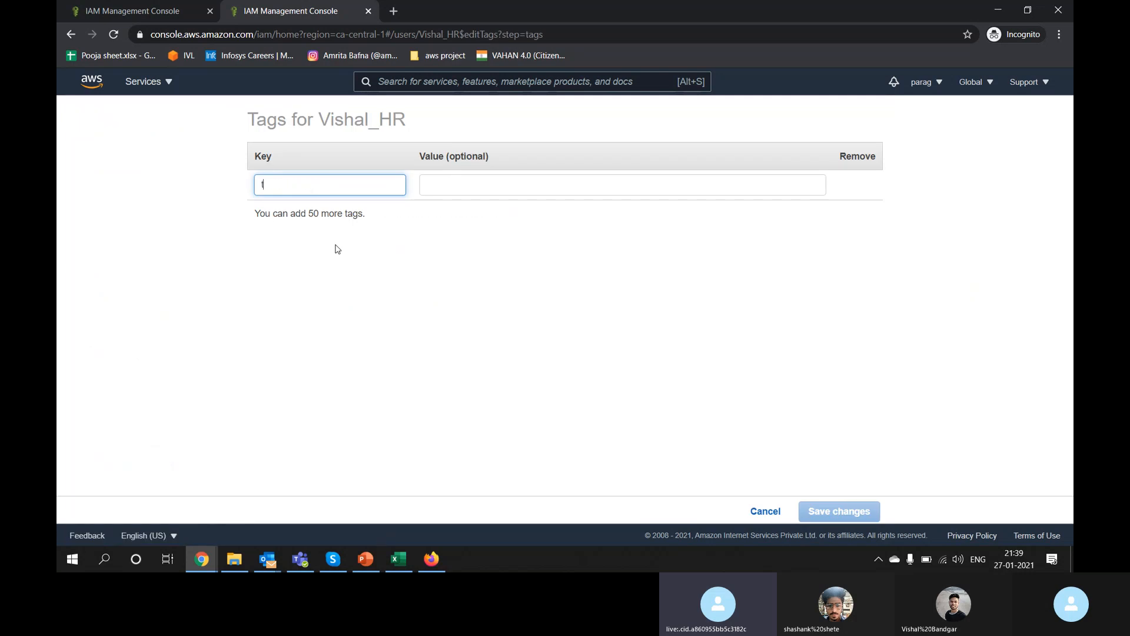
pyautogui.write('eam_name')
pyautogui.press('Tab')
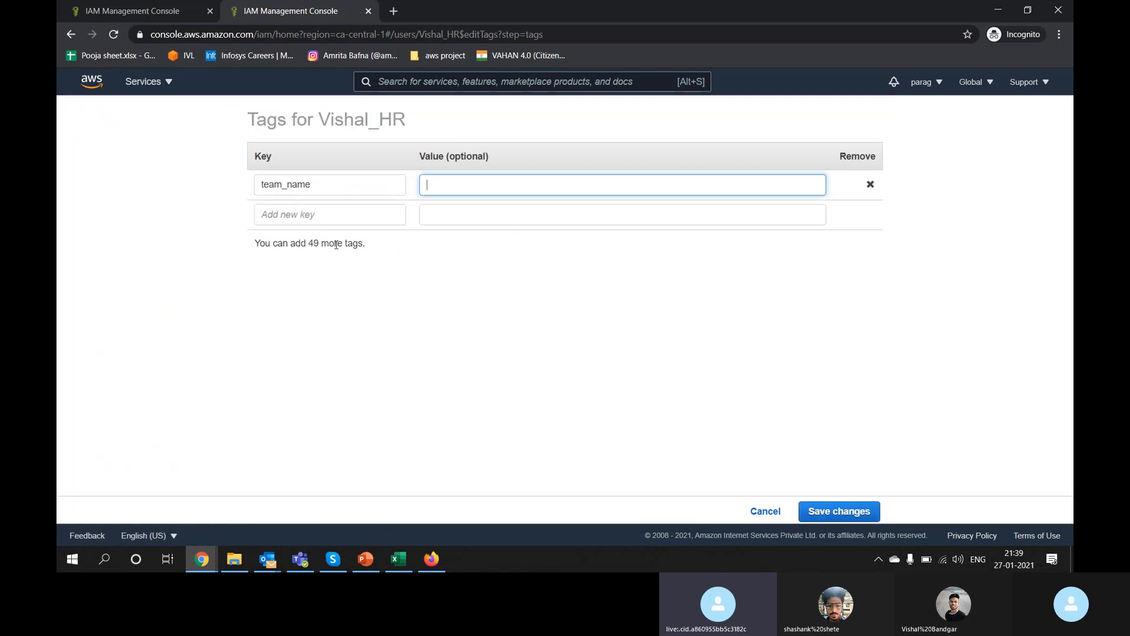
pyautogui.write('abcs')
pyautogui.click(860, 513)
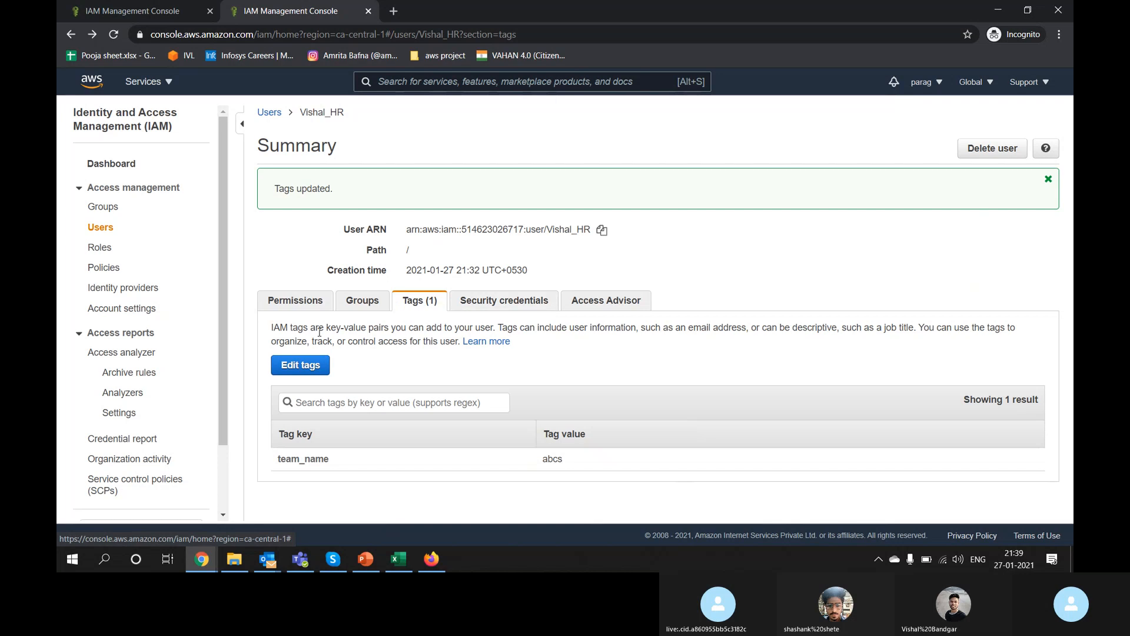
# Step: Review the user's security credentials and highlight the account number in the account menu
pyautogui.click(511, 310)
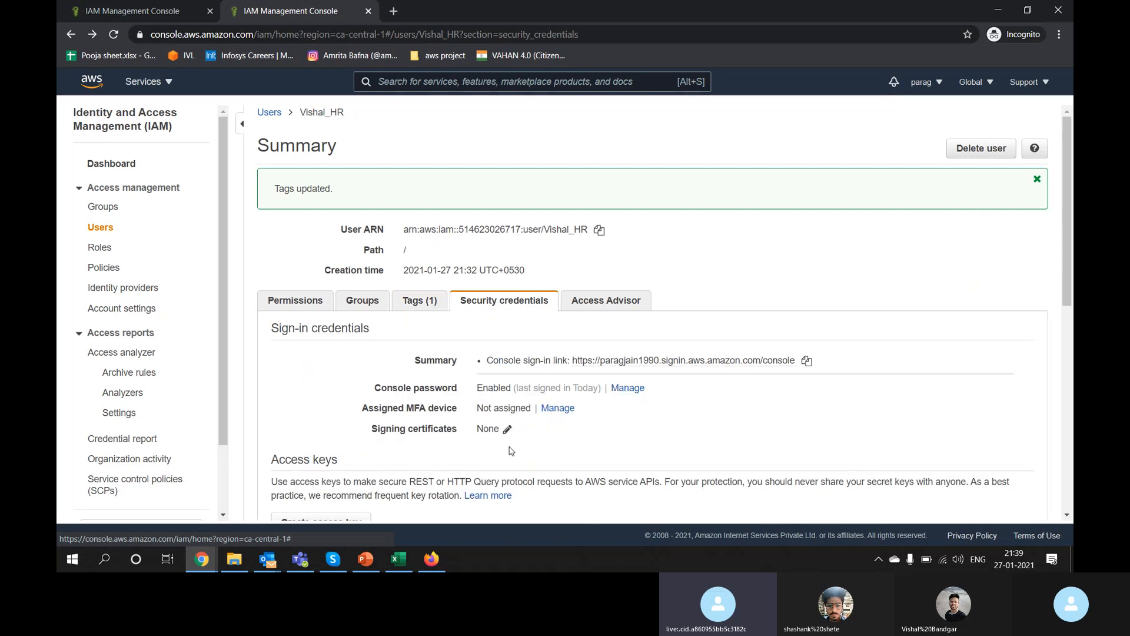
pyautogui.scroll(-1, 591, 426)
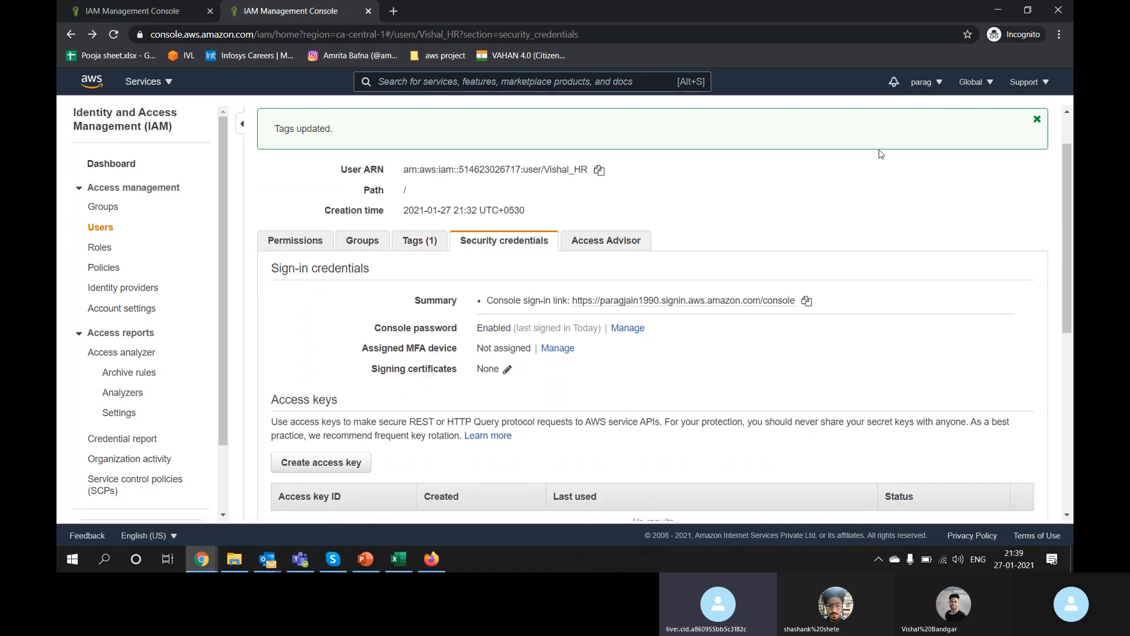
pyautogui.click(937, 83)
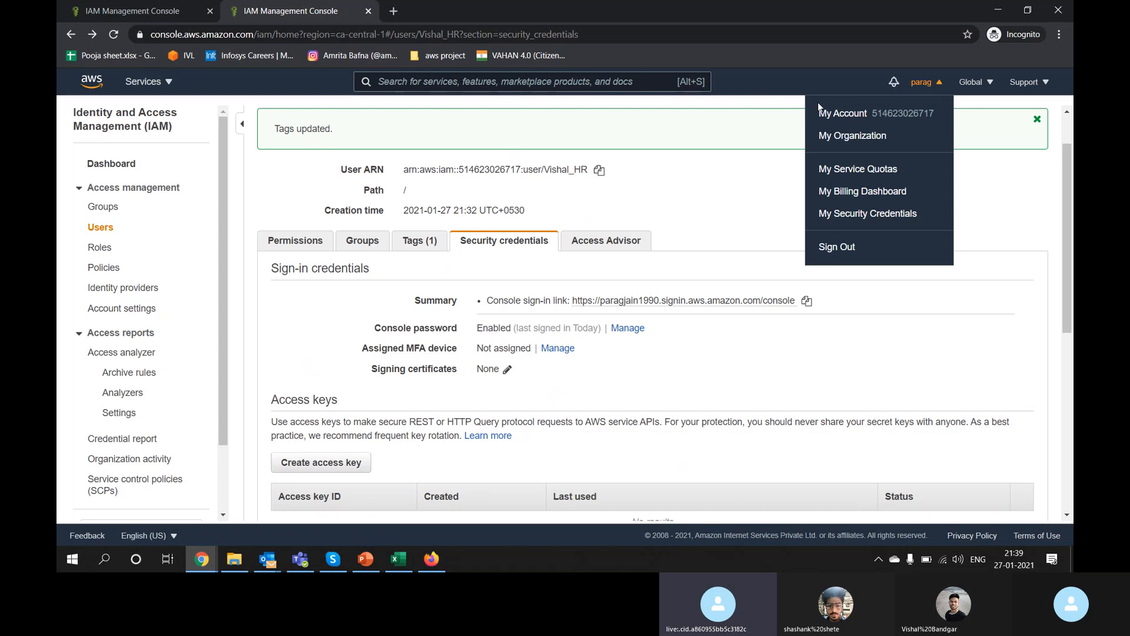
pyautogui.doubleClick(917, 113)
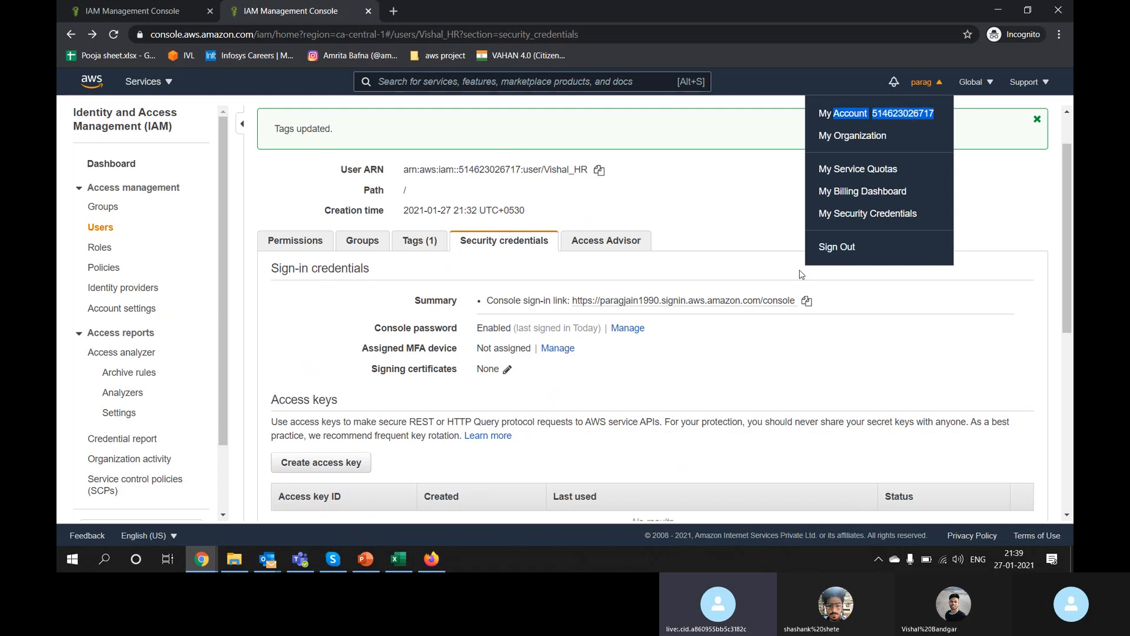
pyautogui.click(800, 347)
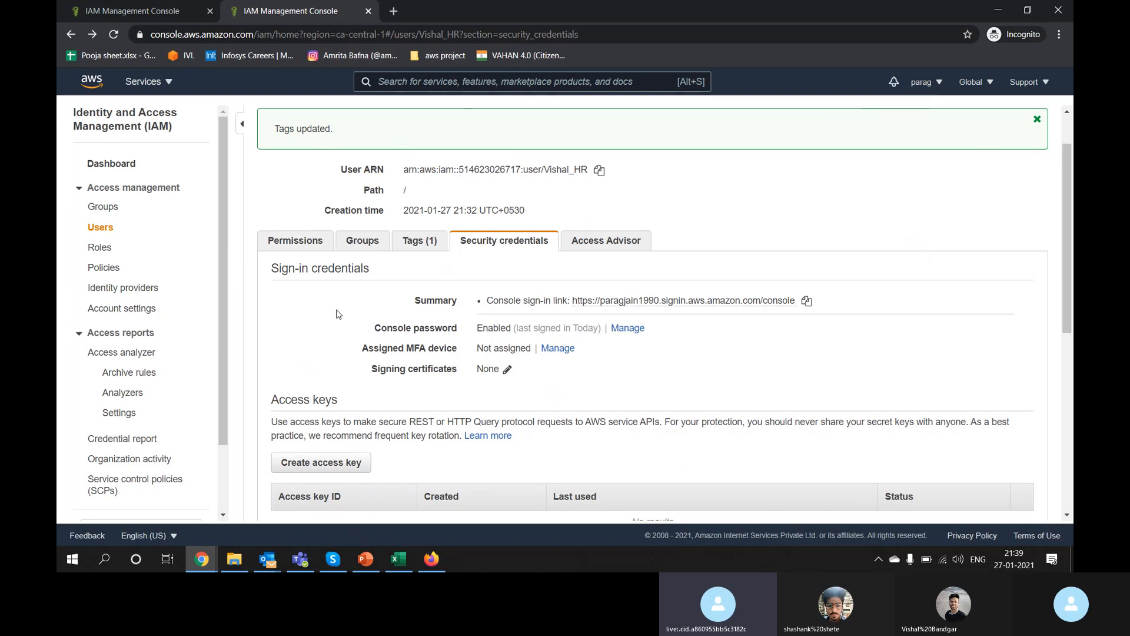
pyautogui.hotkey('alt', 'Tab')
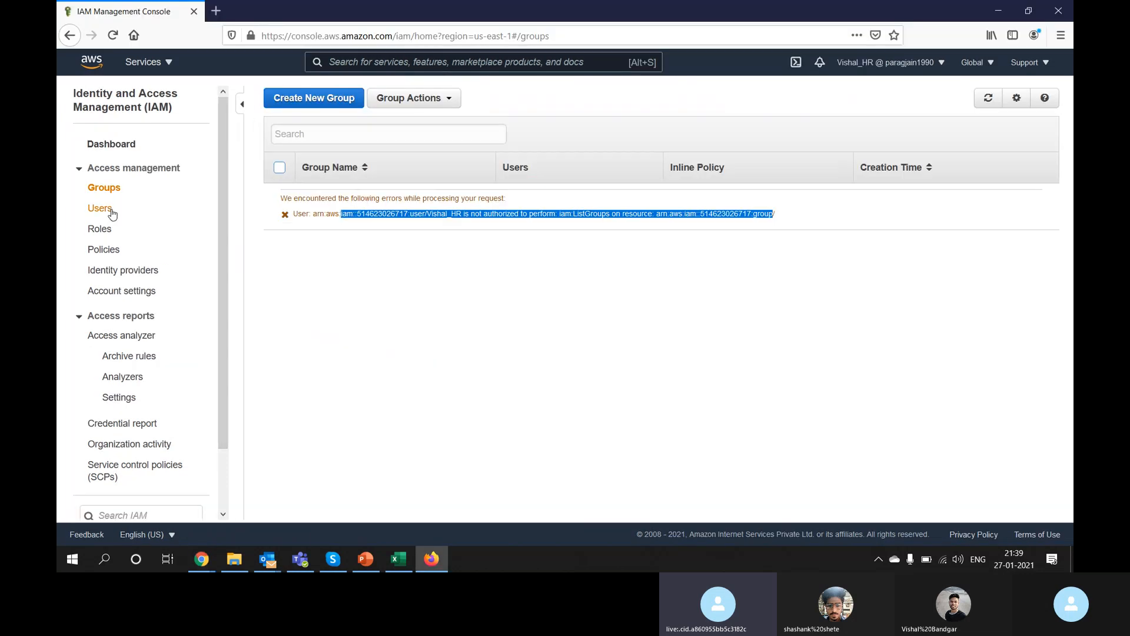
pyautogui.click(112, 216)
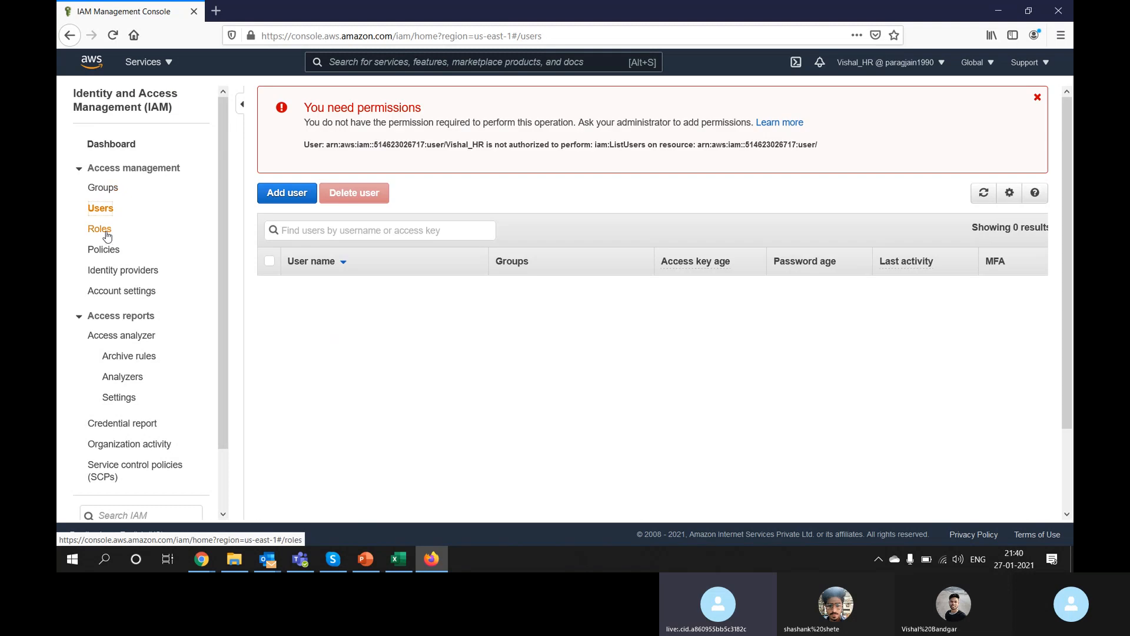
pyautogui.click(106, 238)
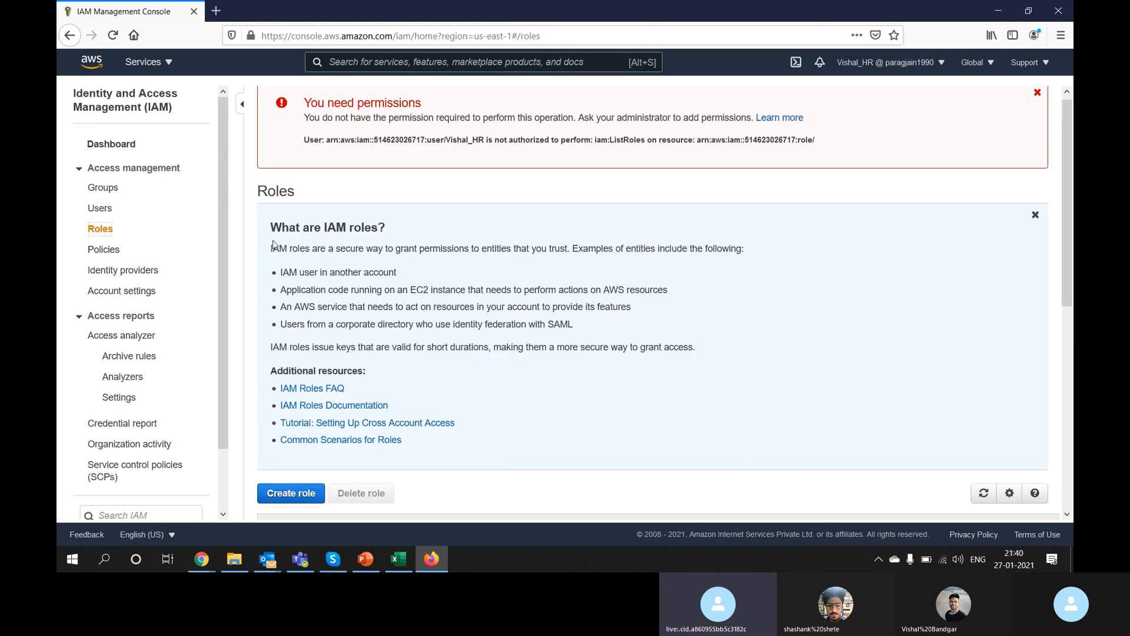
pyautogui.hotkey('alt', 'Tab')
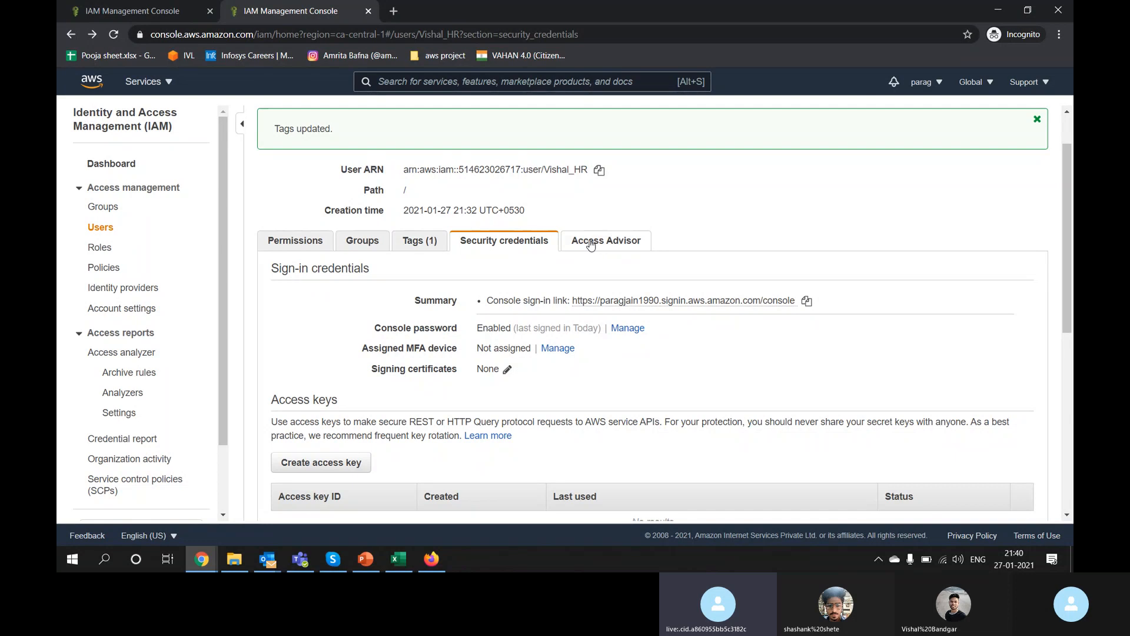
# Step: Check the user's Access Advisor and Permissions tabs, then launch Add permissions
pyautogui.click(596, 245)
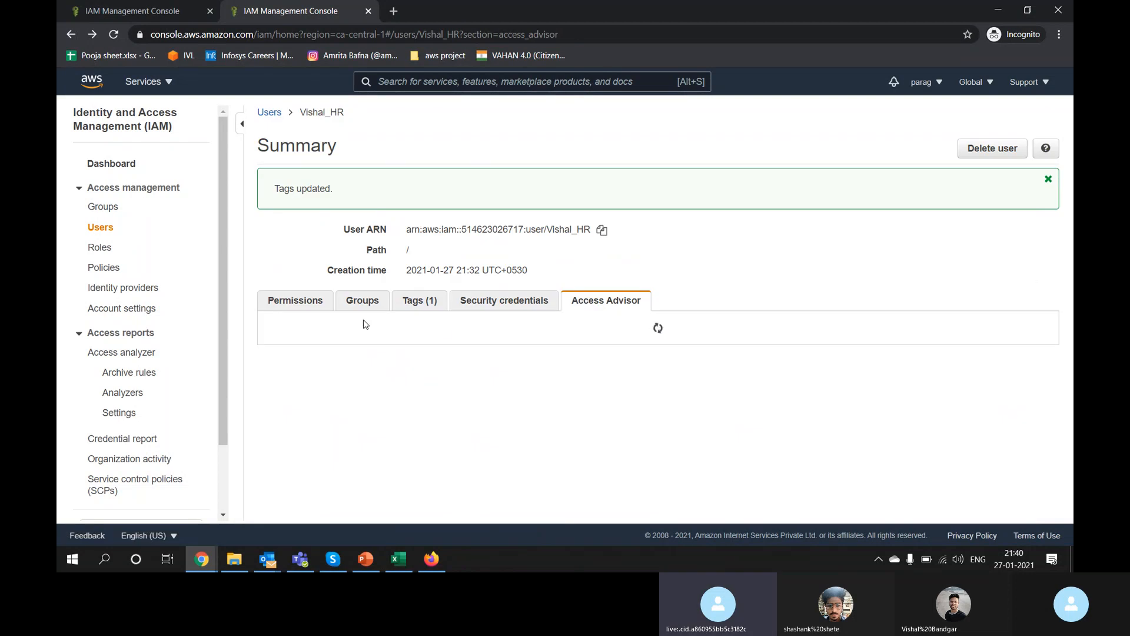
pyautogui.click(304, 308)
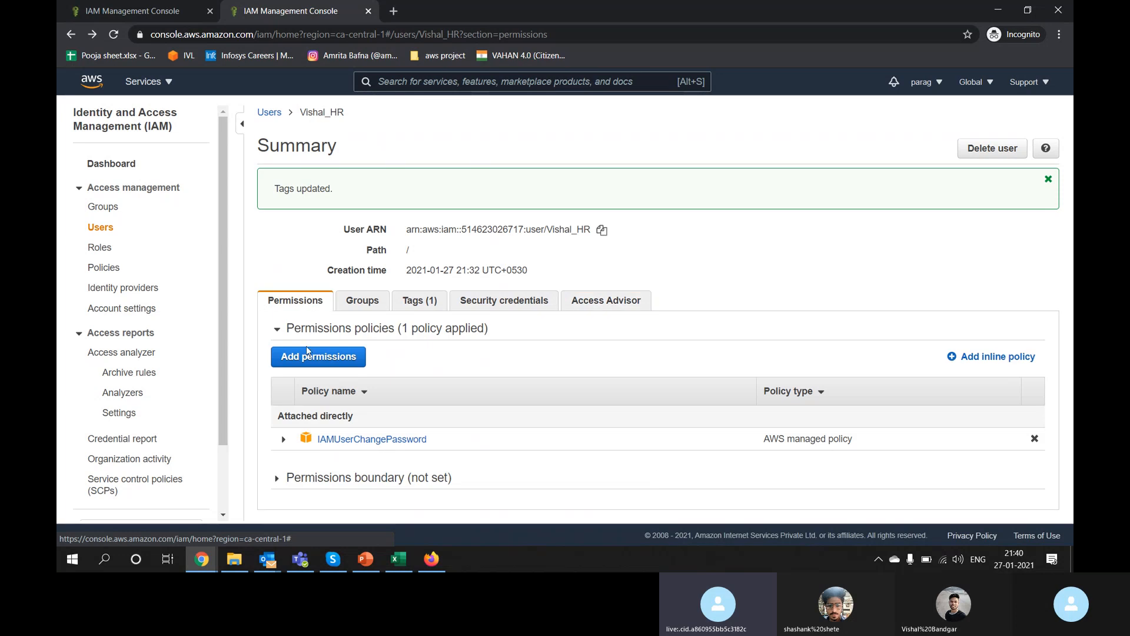
pyautogui.click(307, 361)
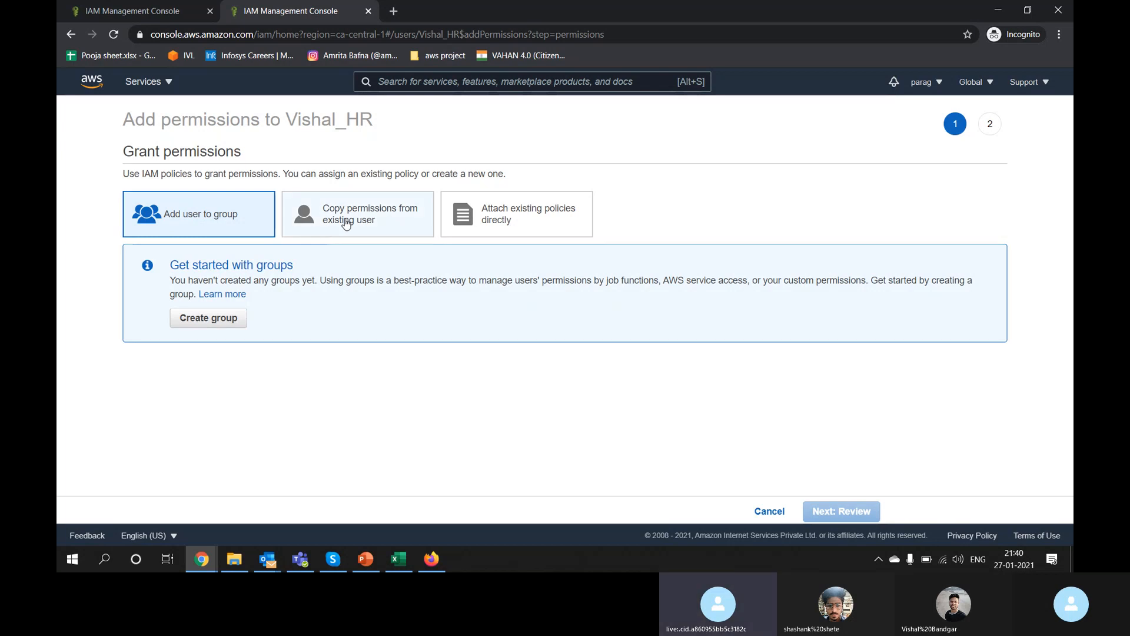
# Step: Look at copying permissions, then choose attaching existing policies directly and browse the 639 policies
pyautogui.click(401, 214)
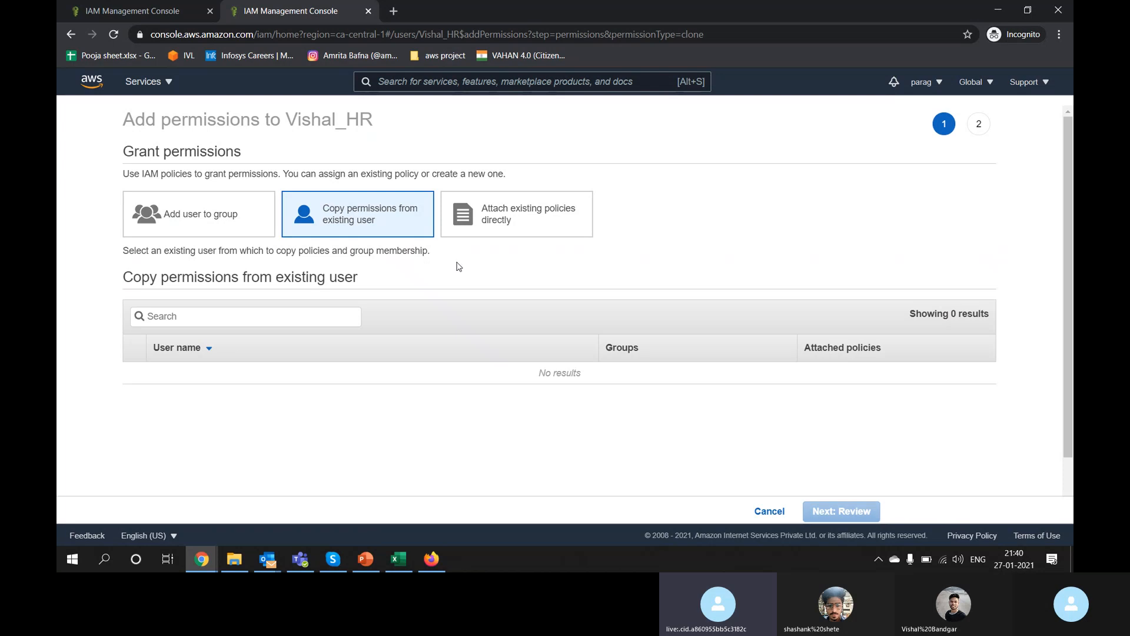
pyautogui.click(514, 213)
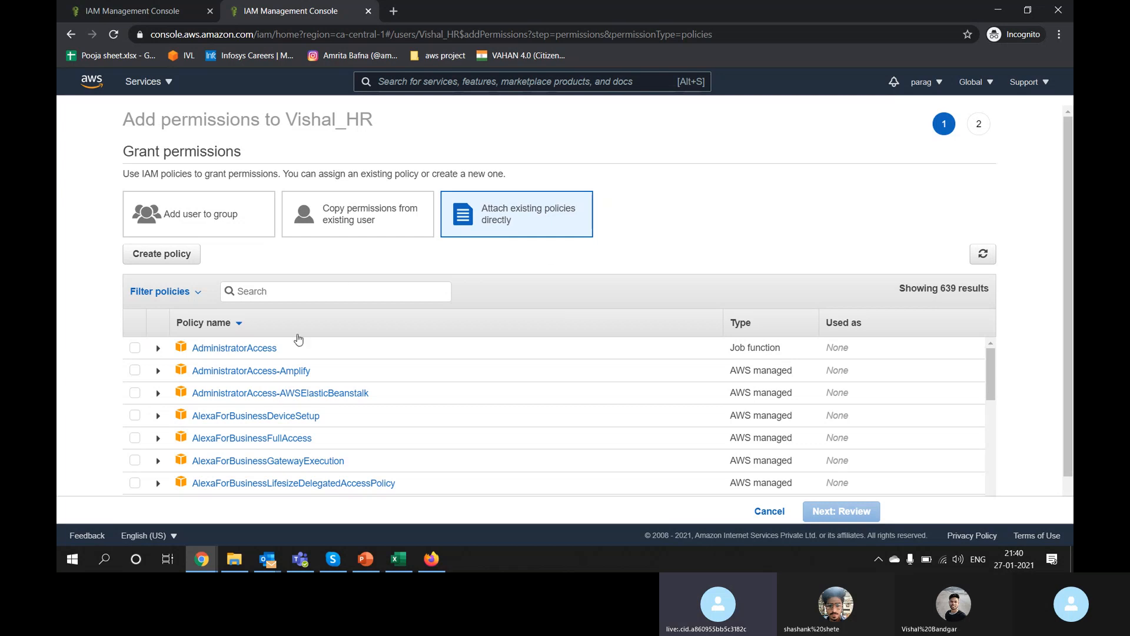
pyautogui.scroll(-1, 302, 411)
pyautogui.scroll(-18, 303, 410)
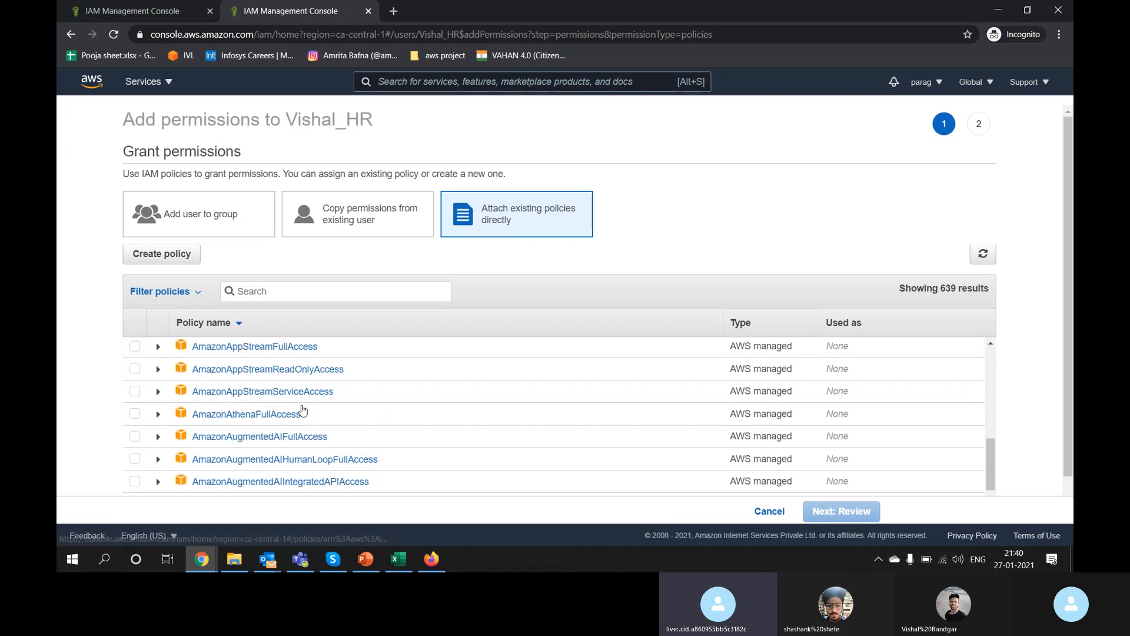
pyautogui.scroll(-1, 302, 410)
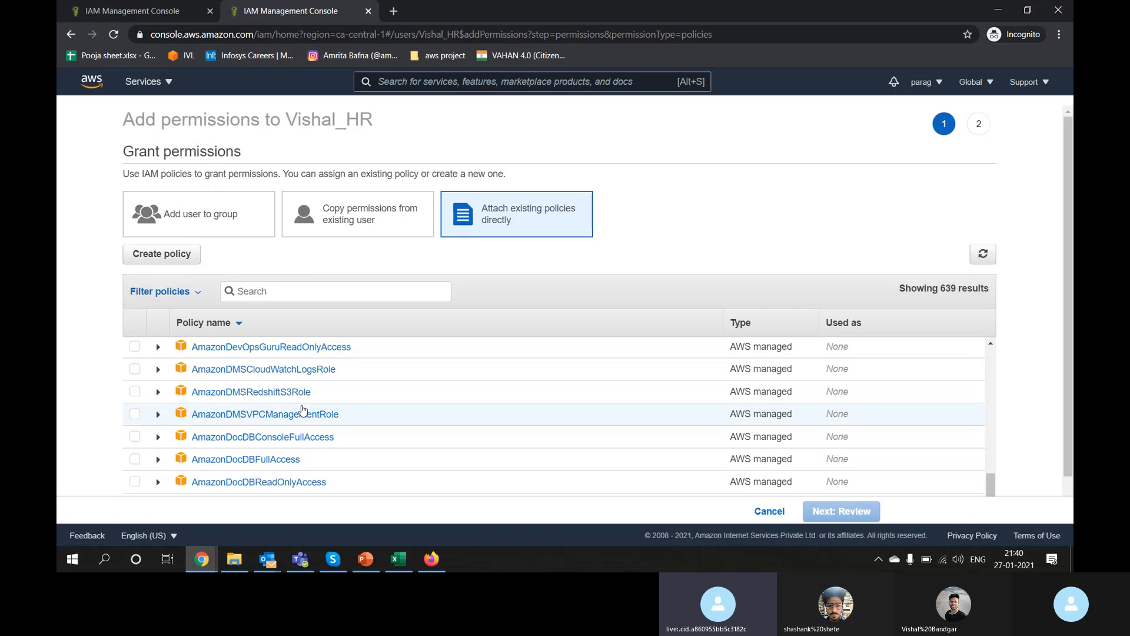
pyautogui.scroll(-15, 302, 410)
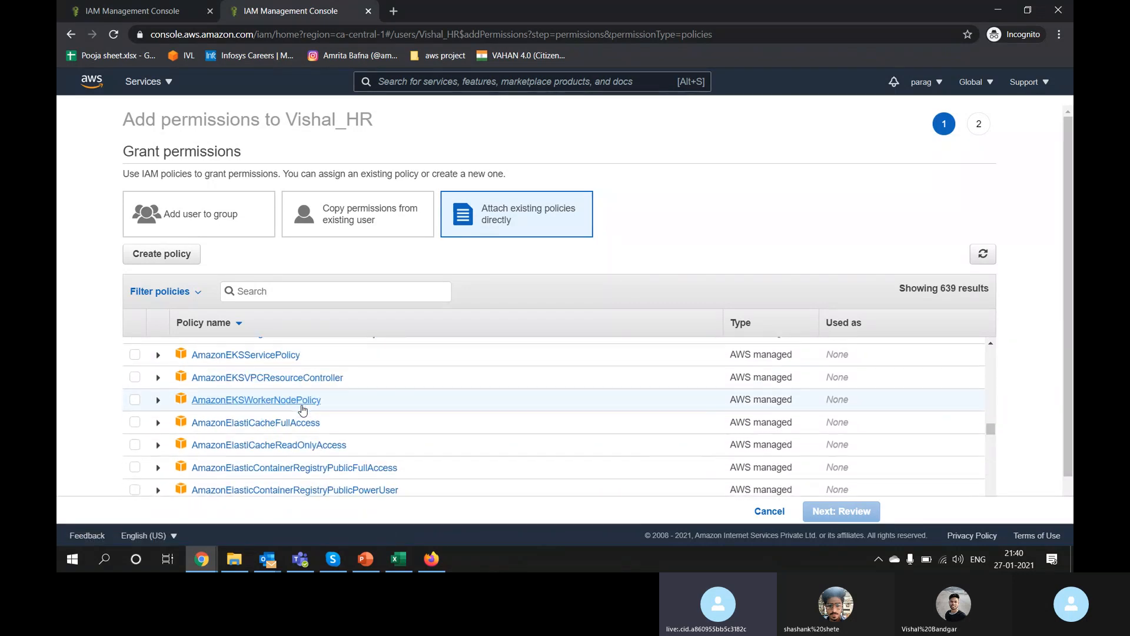
pyautogui.scroll(20, 302, 410)
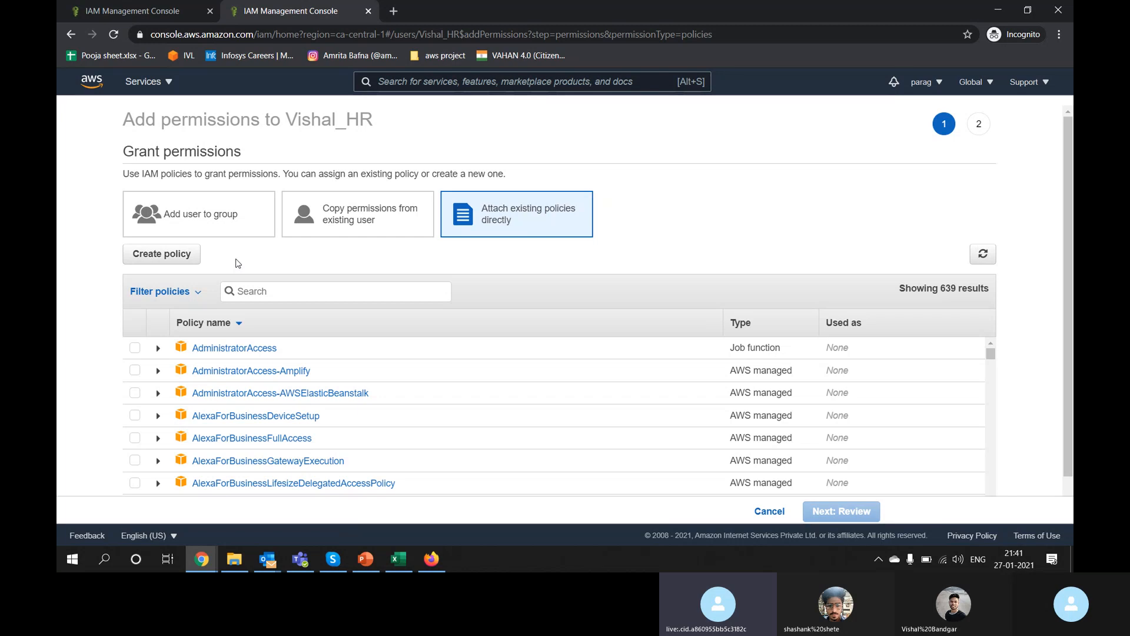
# Step: Search Google for 'json example' in a new tab and show the image results
pyautogui.click(394, 11)
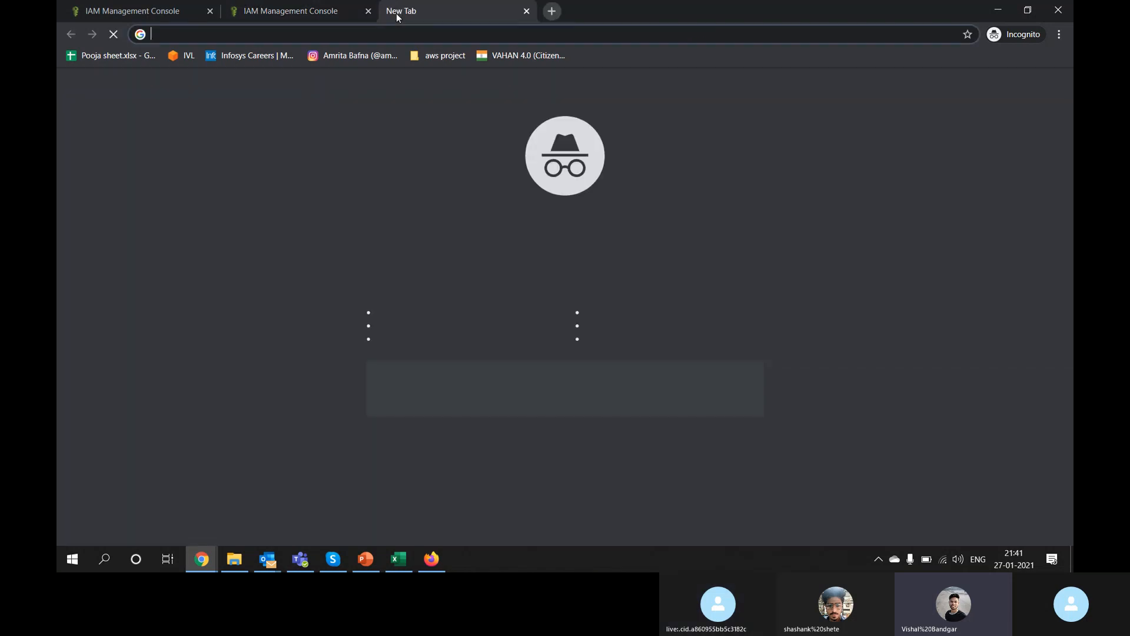
pyautogui.write('json')
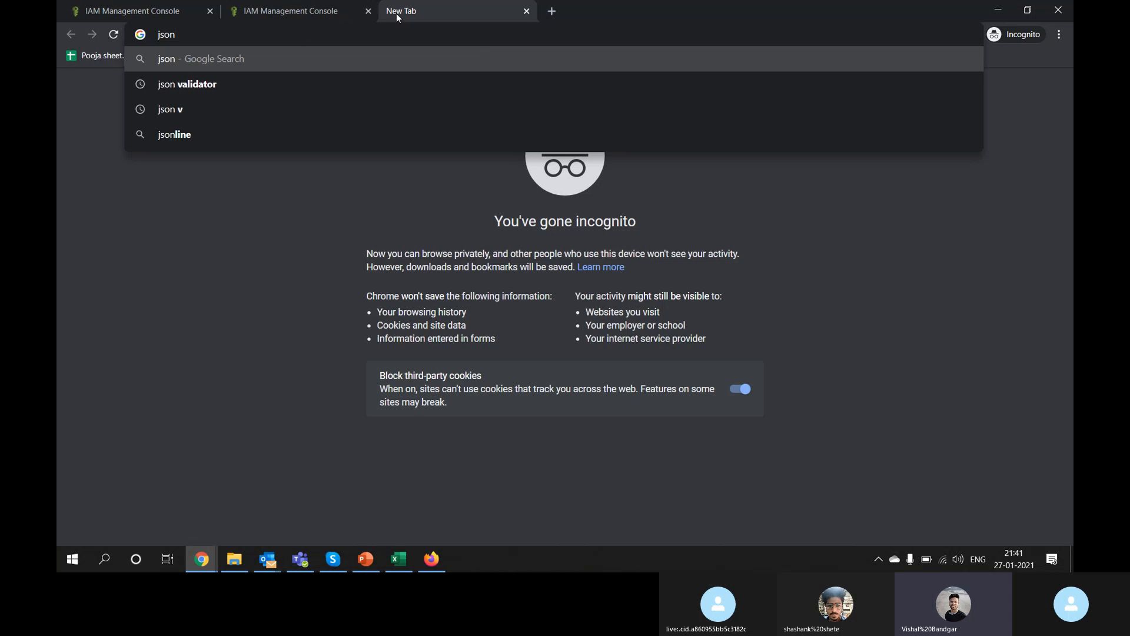
pyautogui.press('Return')
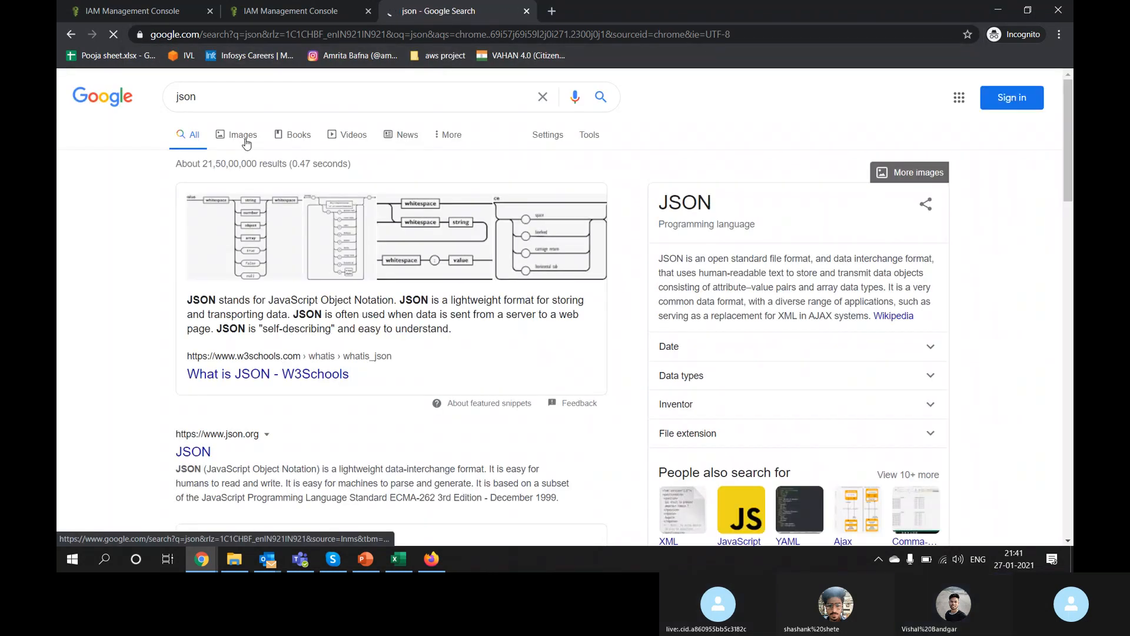
pyautogui.click(222, 92)
pyautogui.write('exap')
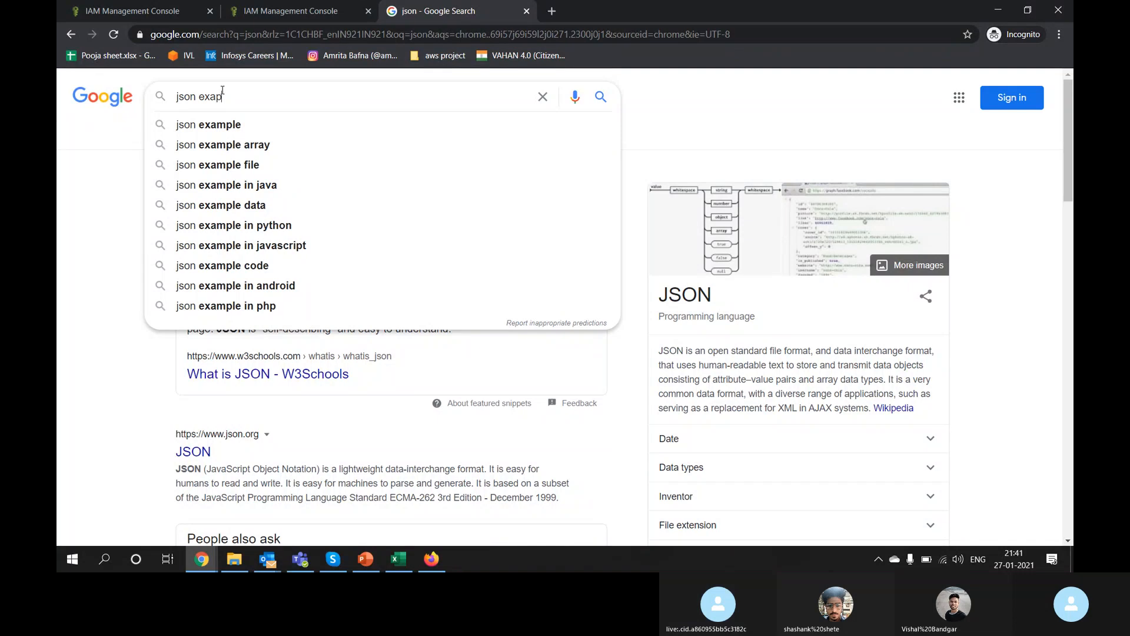
pyautogui.click(208, 124)
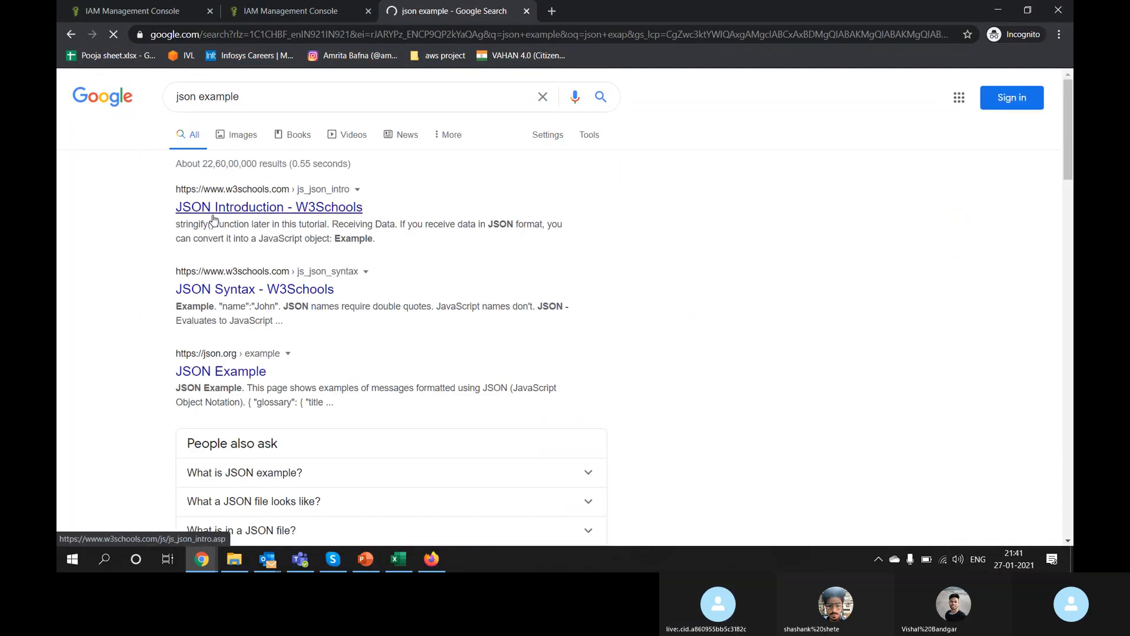
pyautogui.click(244, 134)
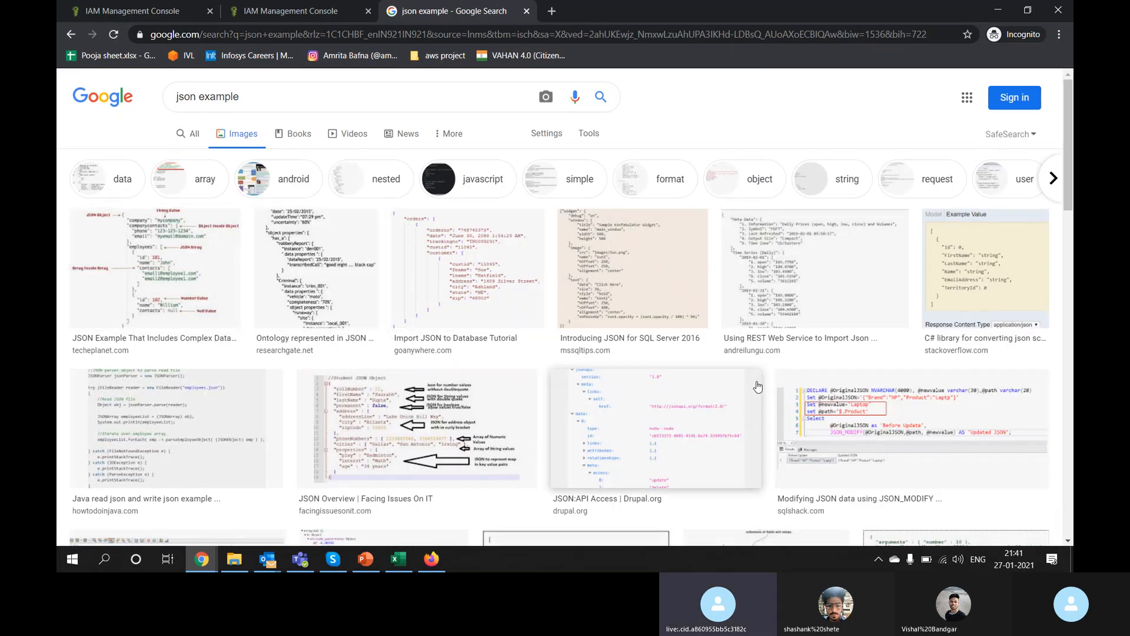
# Step: Preview the Import JSON to Database Tutorial image, then return to the json example web results
pyautogui.scroll(-4, 757, 386)
pyautogui.scroll(5, 758, 386)
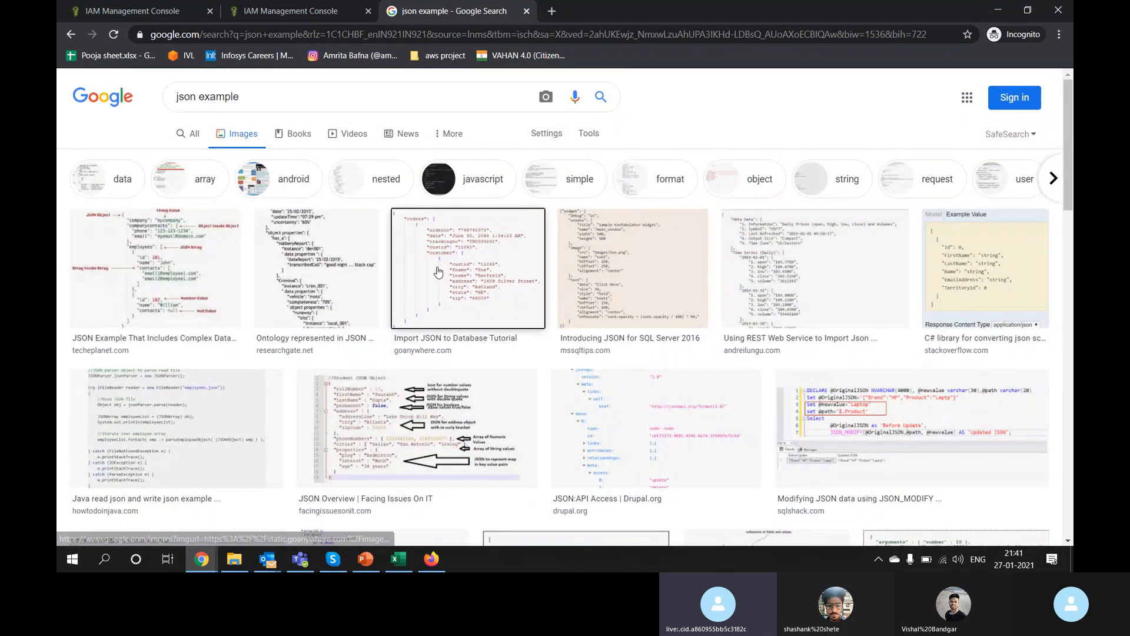
pyautogui.click(437, 271)
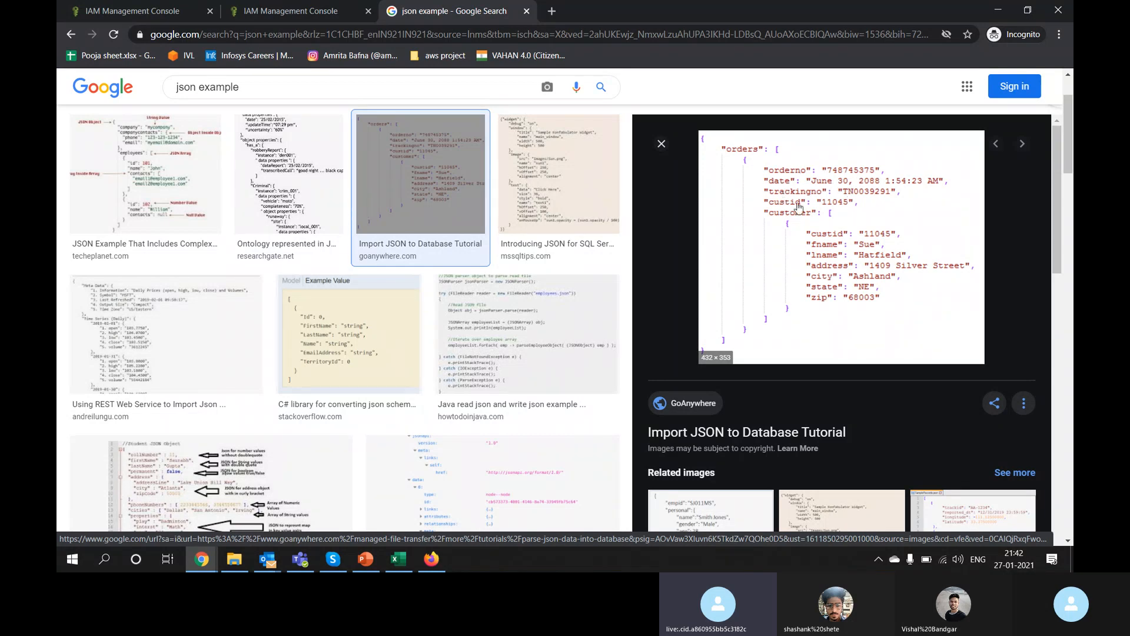
pyautogui.scroll(2, 447, 133)
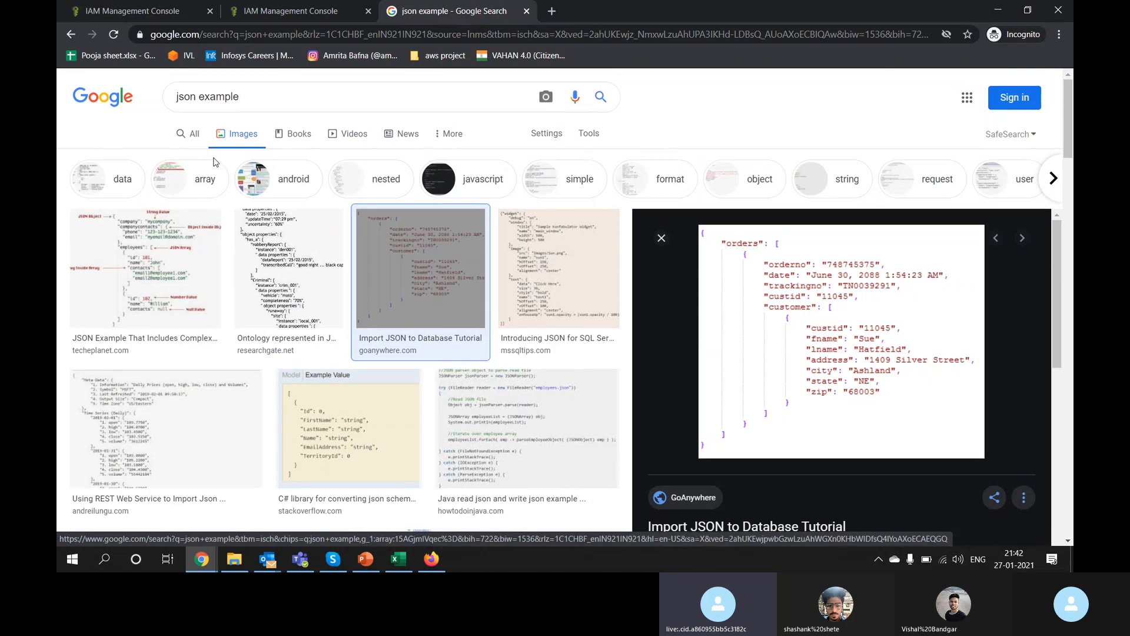
pyautogui.click(197, 143)
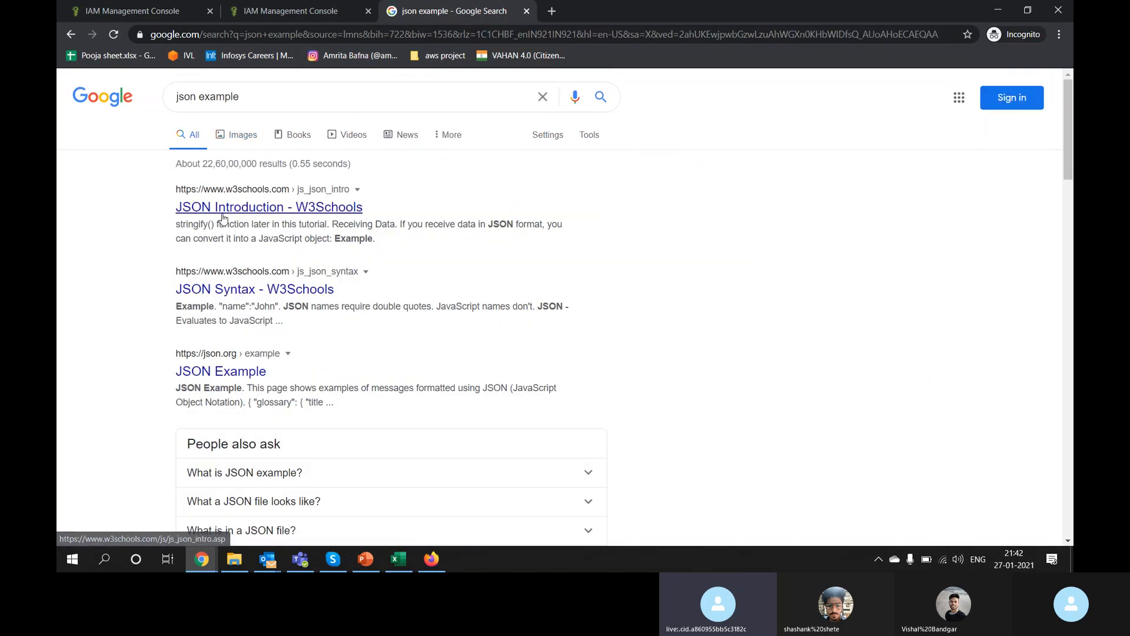
# Step: Read through the W3Schools JSON Introduction page and go back to the search results
pyautogui.click(265, 209)
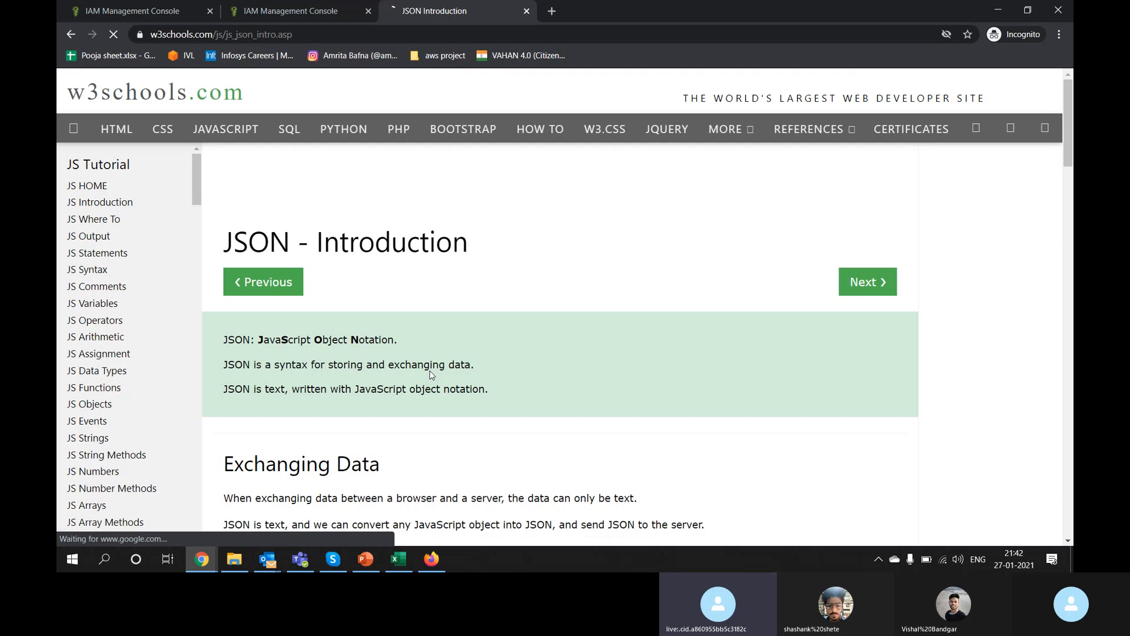
pyautogui.scroll(-3, 430, 374)
pyautogui.scroll(-7, 430, 375)
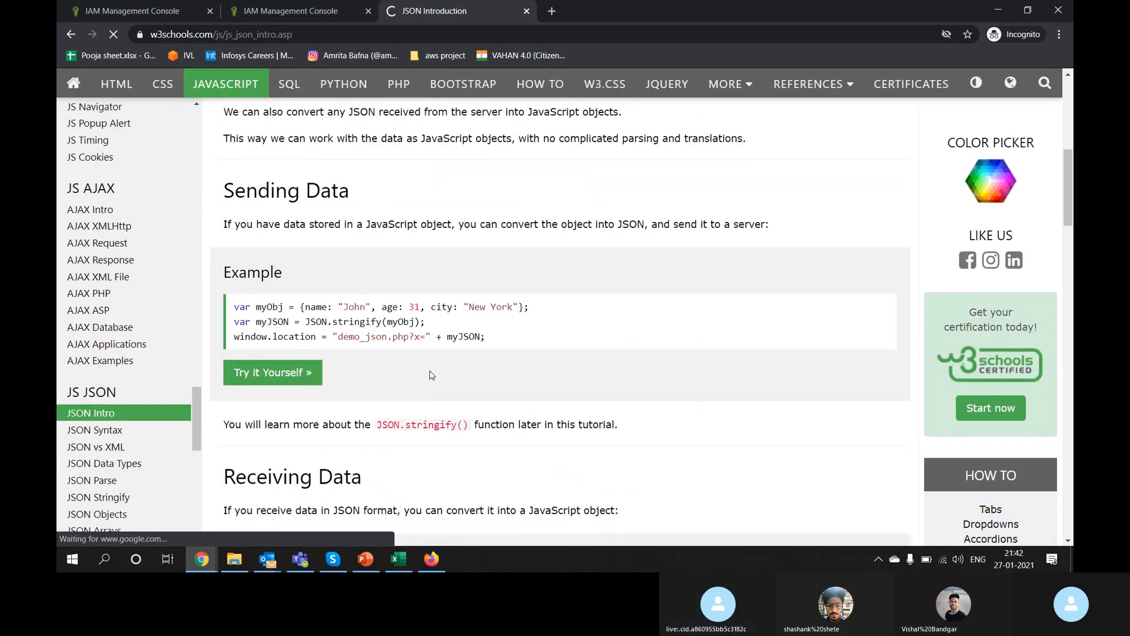
pyautogui.scroll(10, 431, 375)
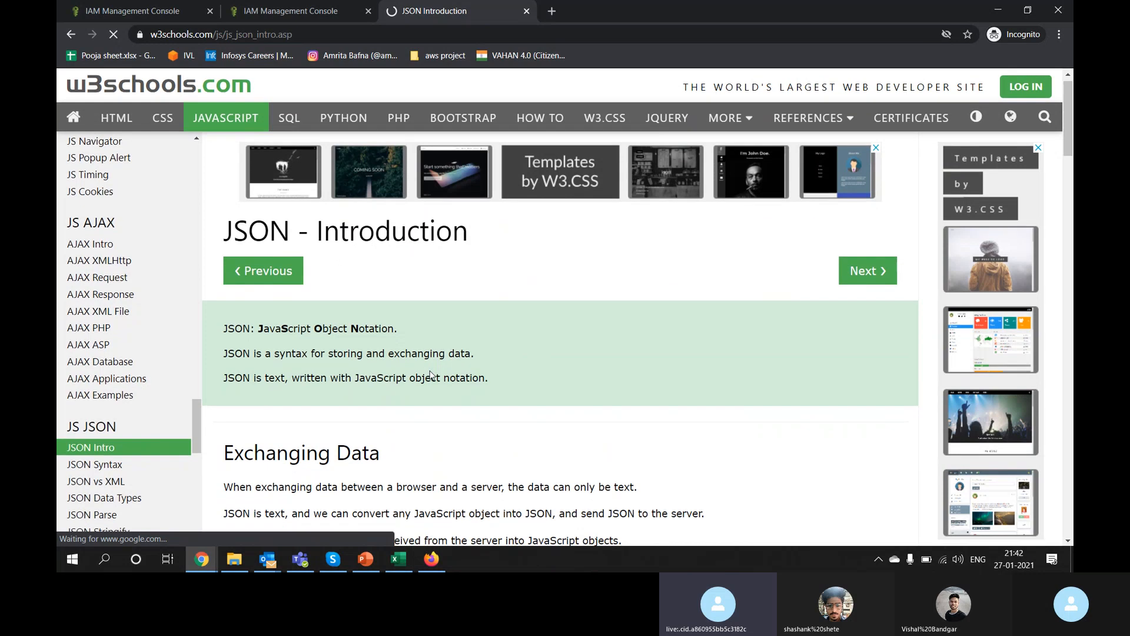
pyautogui.scroll(-2, 430, 374)
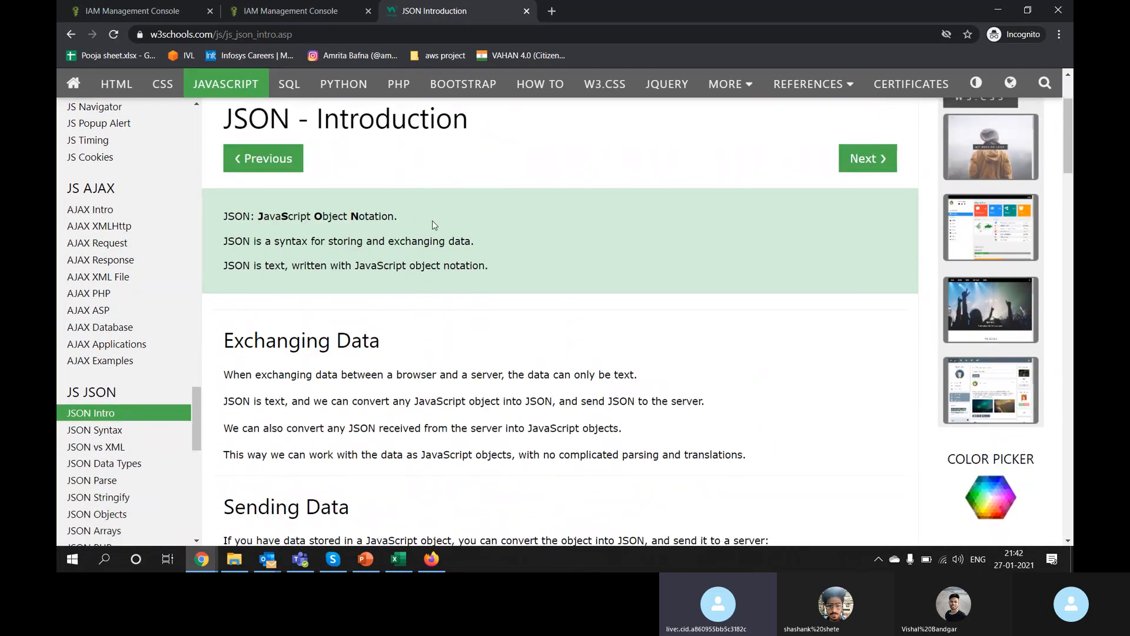
pyautogui.scroll(-15, 434, 224)
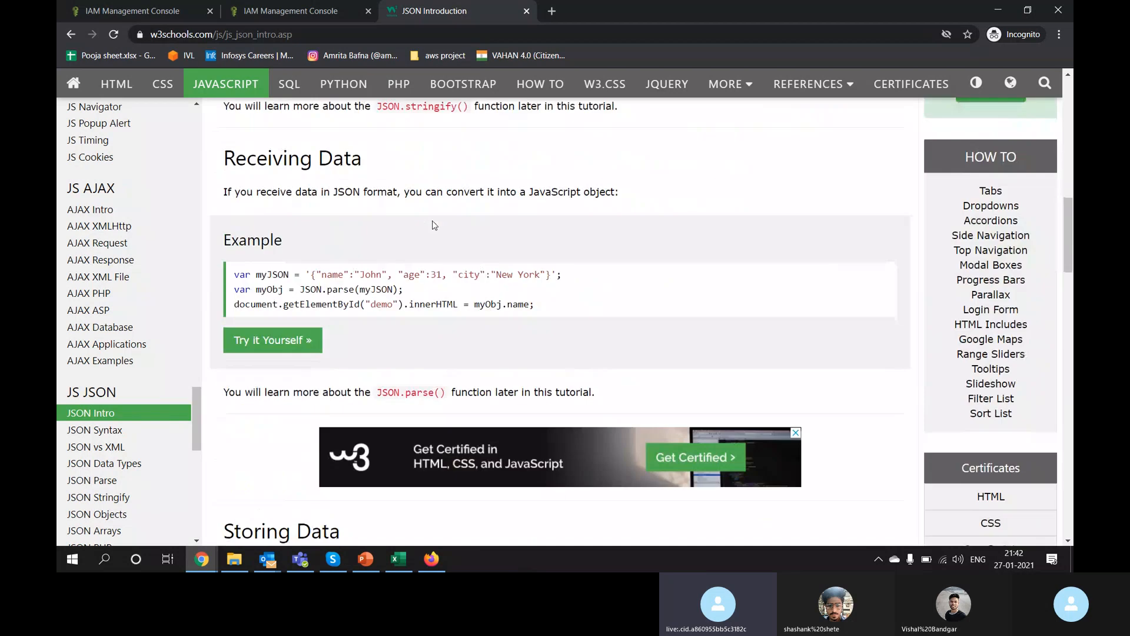
pyautogui.scroll(-8, 432, 224)
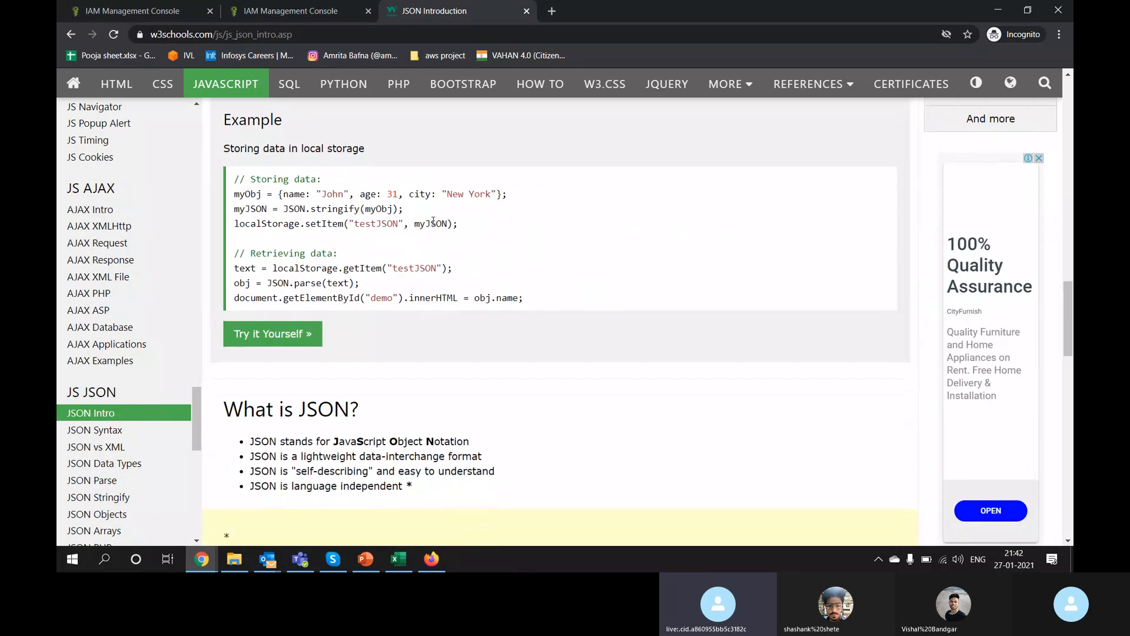
pyautogui.scroll(20, 433, 224)
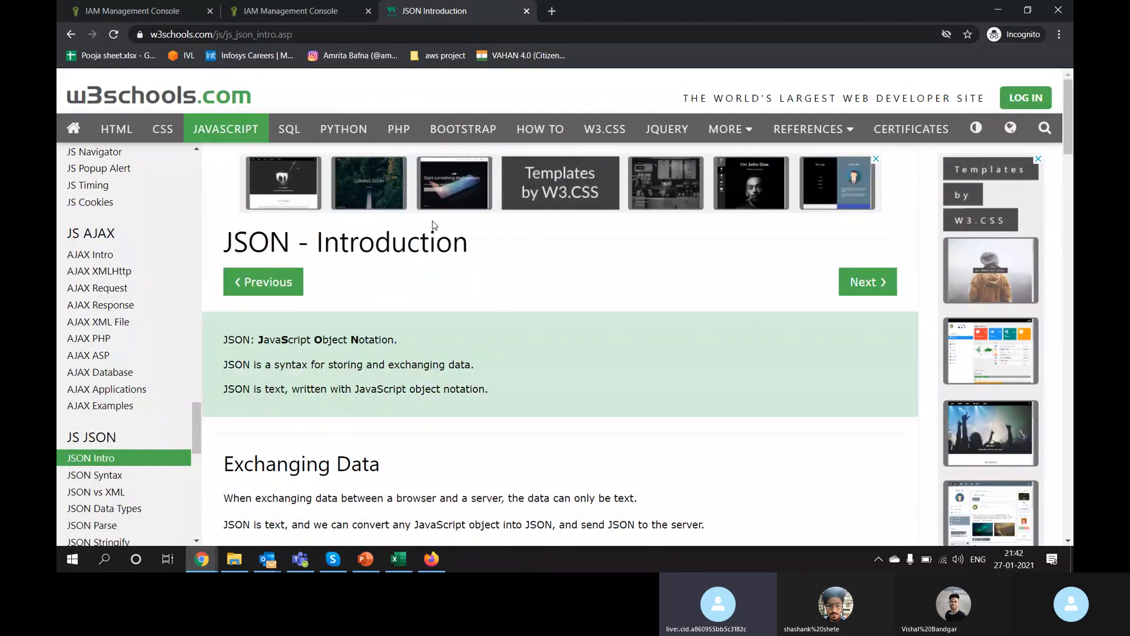
pyautogui.scroll(-4, 434, 224)
pyautogui.scroll(4, 434, 224)
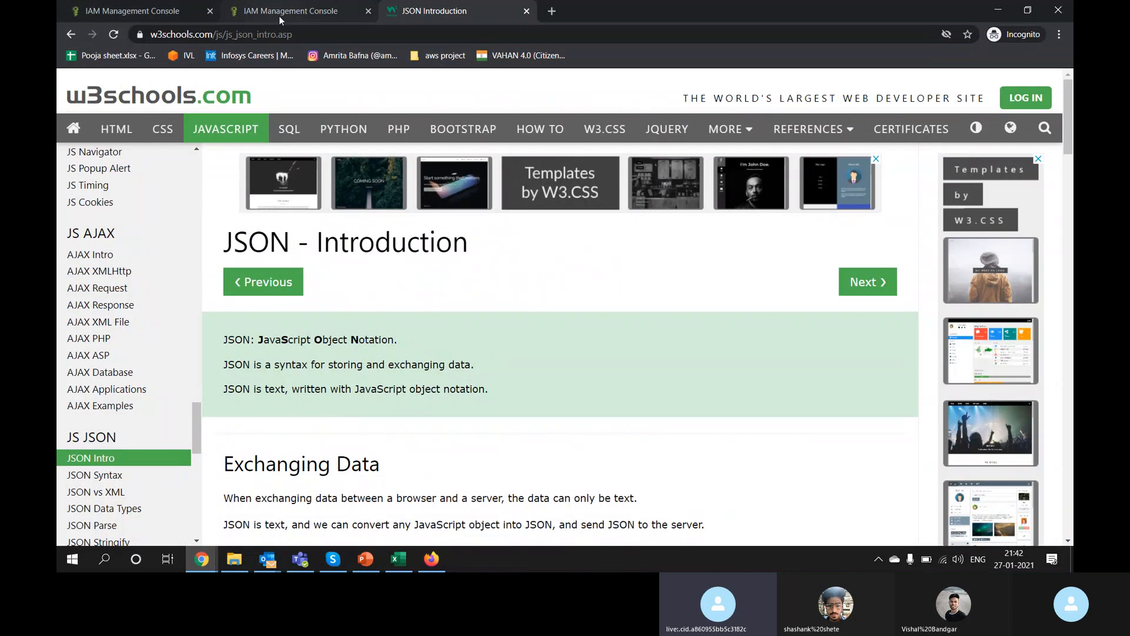
pyautogui.hotkey('alt', 'Left')
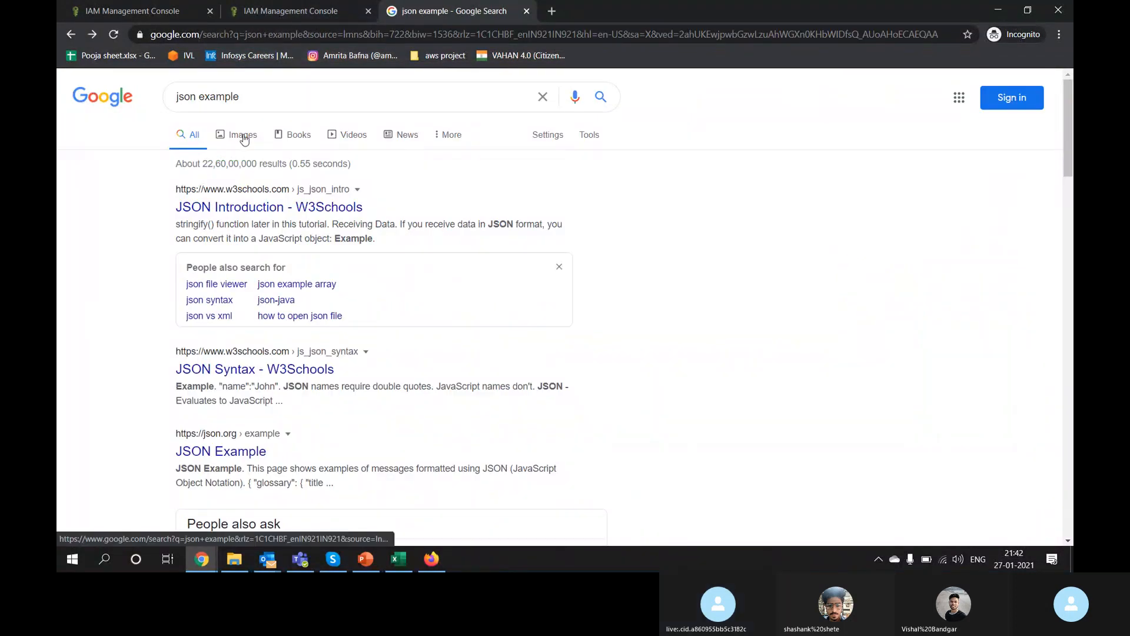
# Step: Open a new File Explorer window and navigate to D:\IVL\Modules_30_10
pyautogui.press('super+Tab')
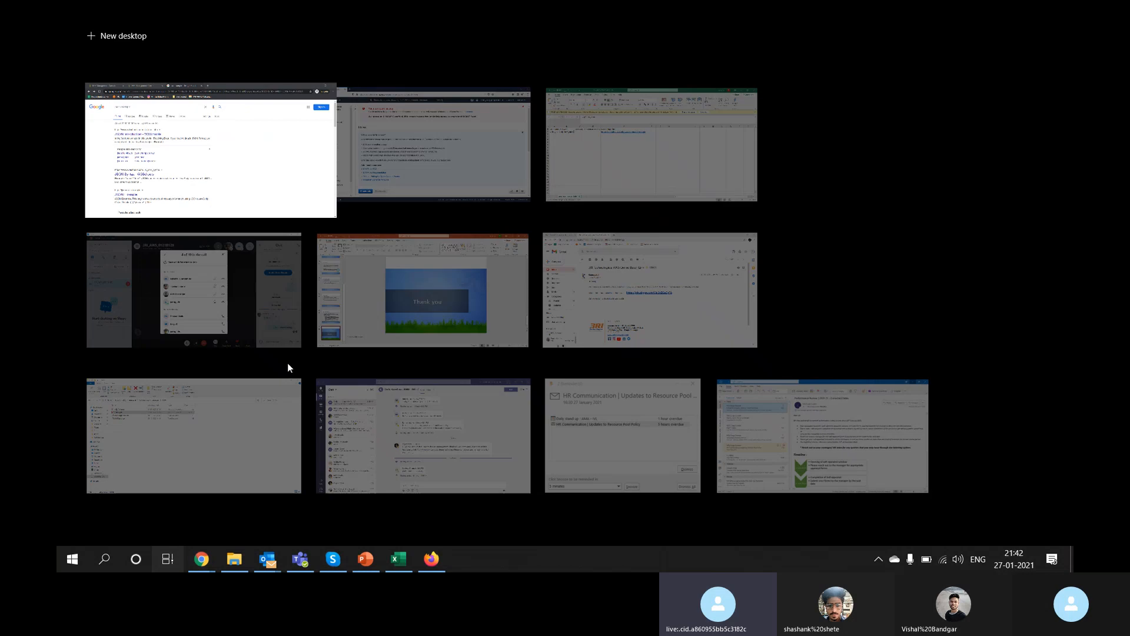
pyautogui.click(288, 368)
pyautogui.scroll(-2, 252, 495)
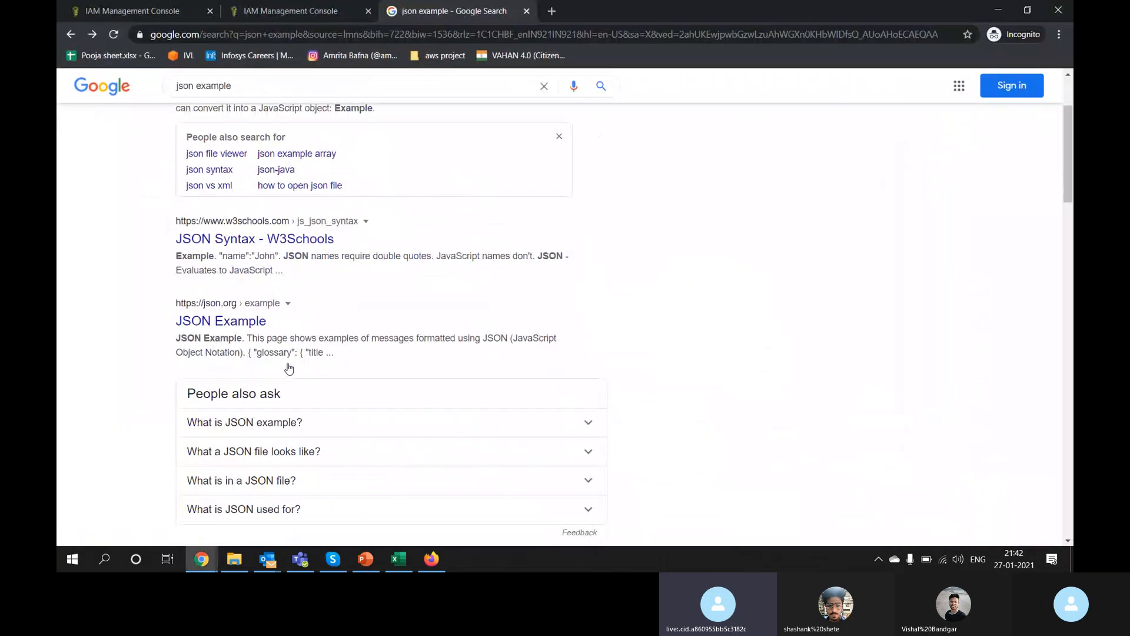
pyautogui.click(236, 559)
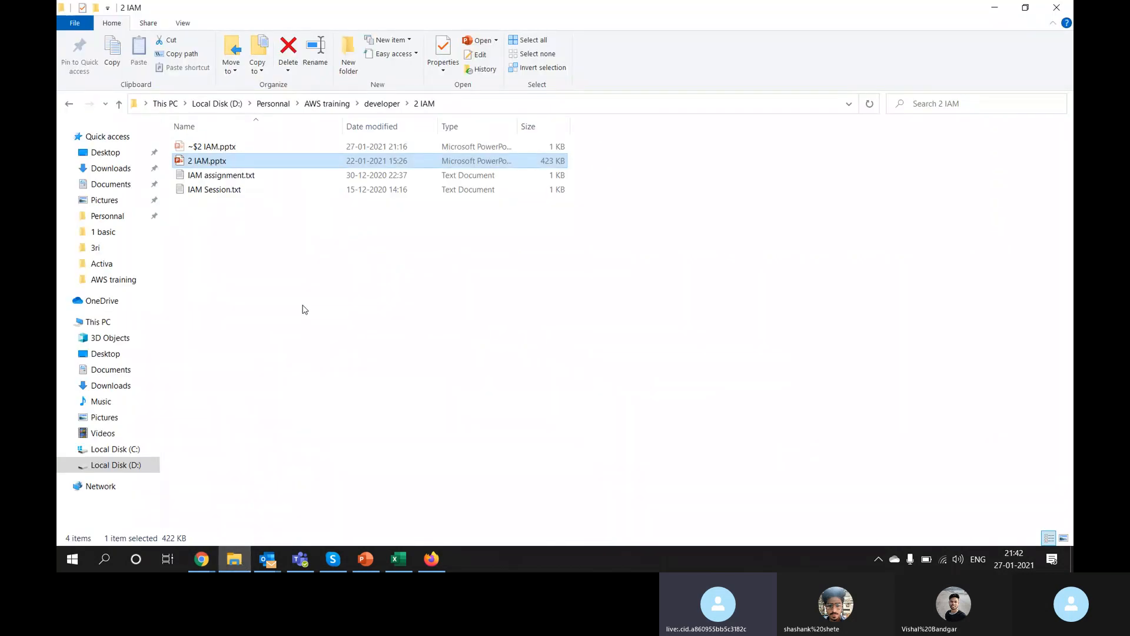
pyautogui.press('super+e')
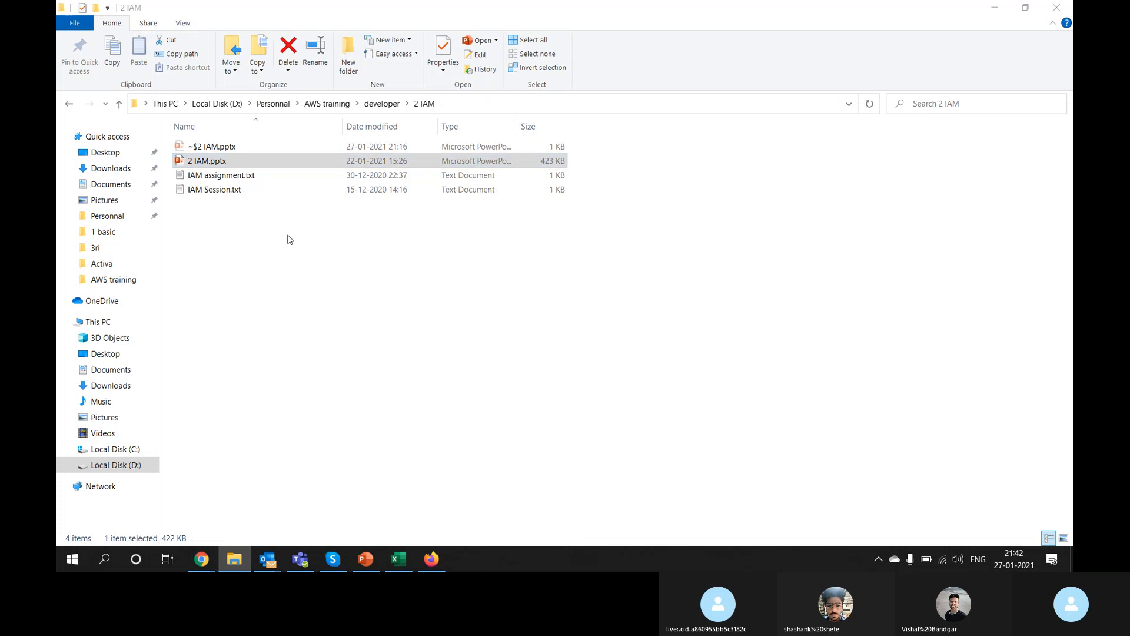
pyautogui.doubleClick(372, 241)
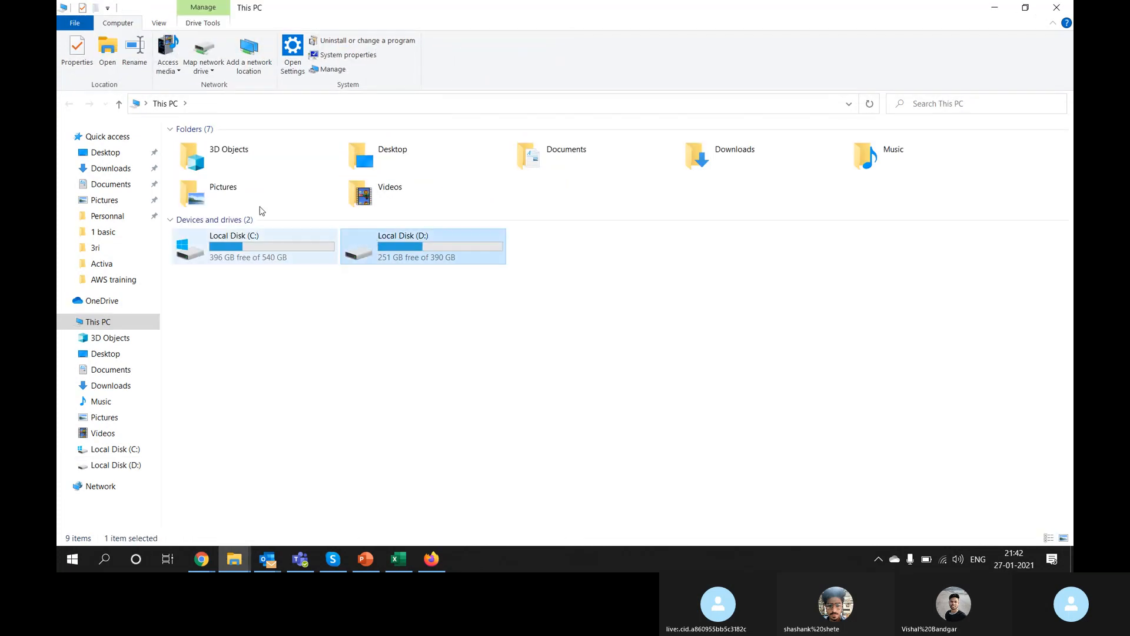
pyautogui.doubleClick(201, 221)
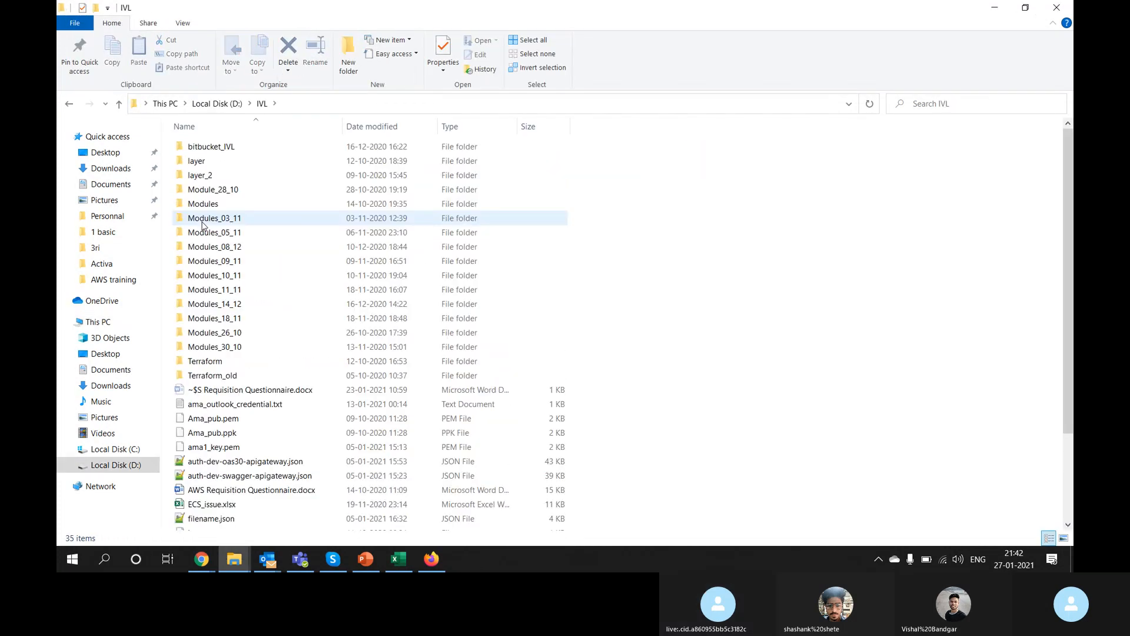
pyautogui.doubleClick(218, 347)
# Step: Open the task-definitions folder and edit parag_tf.json with Notepad++
pyautogui.press('Down')
pyautogui.press('Down')
pyautogui.press('Down')
pyautogui.click(217, 345)
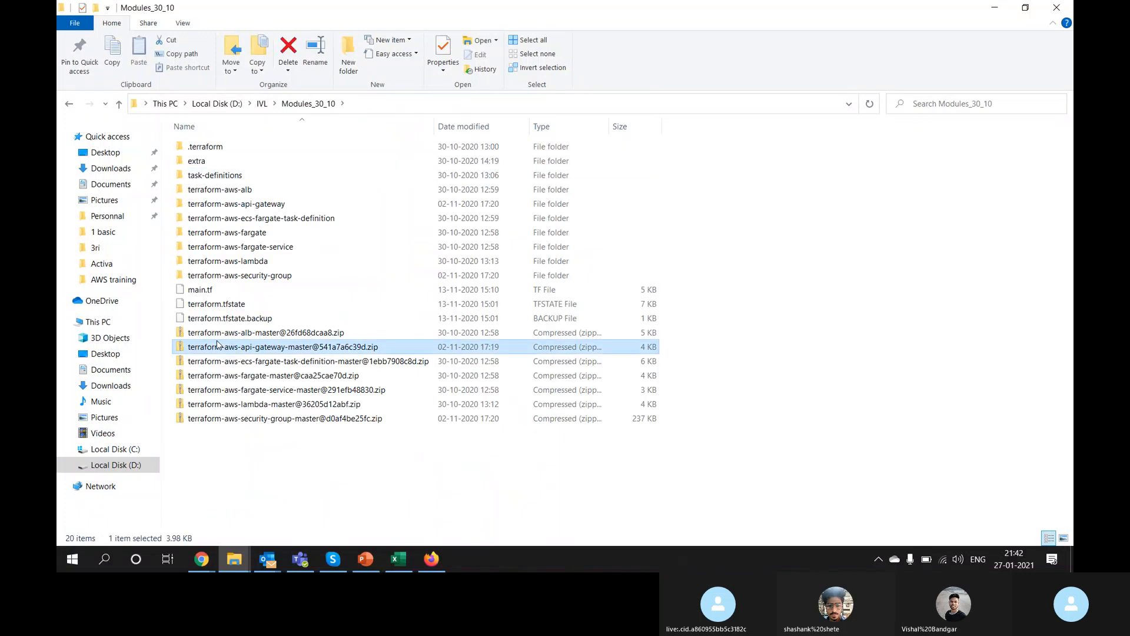
pyautogui.press('Up')
pyautogui.press('Up')
pyautogui.press('Up')
pyautogui.press('Up')
pyautogui.press('Up')
pyautogui.press('Up')
pyautogui.press('Up')
pyautogui.press('Up')
pyautogui.press('Up')
pyautogui.press('Up')
pyautogui.press('Up')
pyautogui.press('Up')
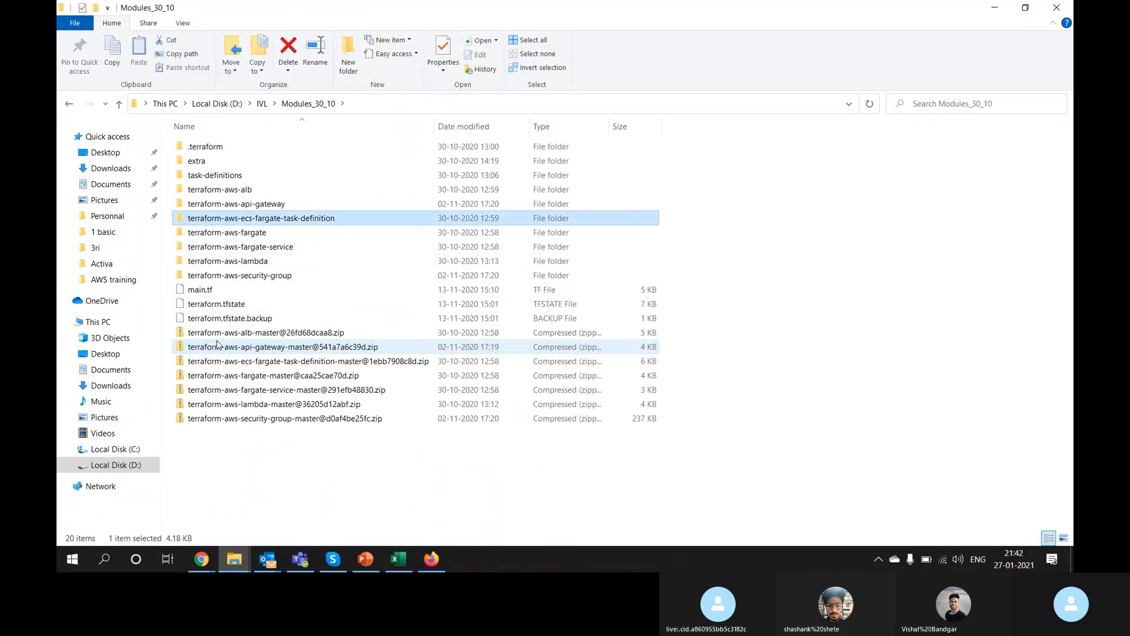
pyautogui.press('Return')
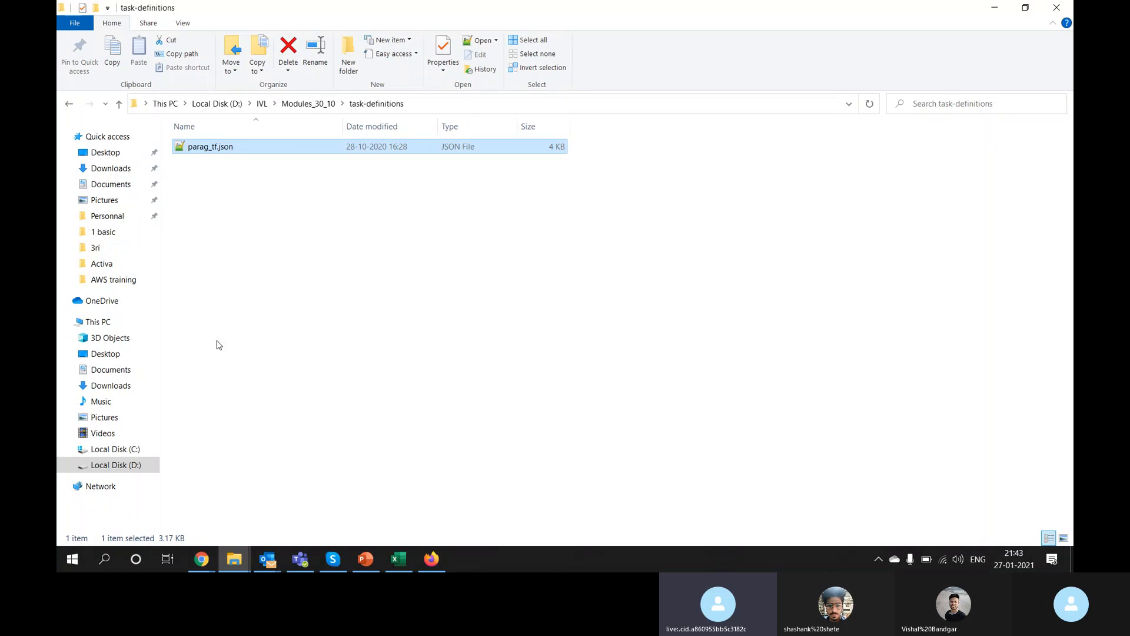
pyautogui.hotkey('shift', 'F10')
pyautogui.press('Down')
pyautogui.press('Down')
pyautogui.press('Down')
pyautogui.press('Down')
pyautogui.press('Down')
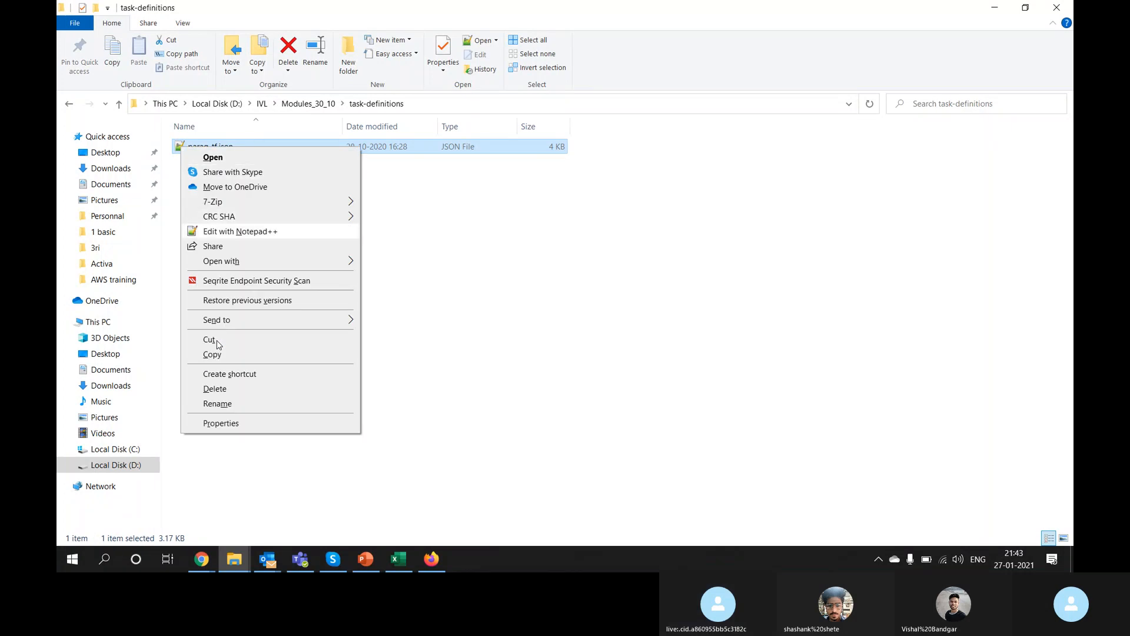
pyautogui.press('Return')
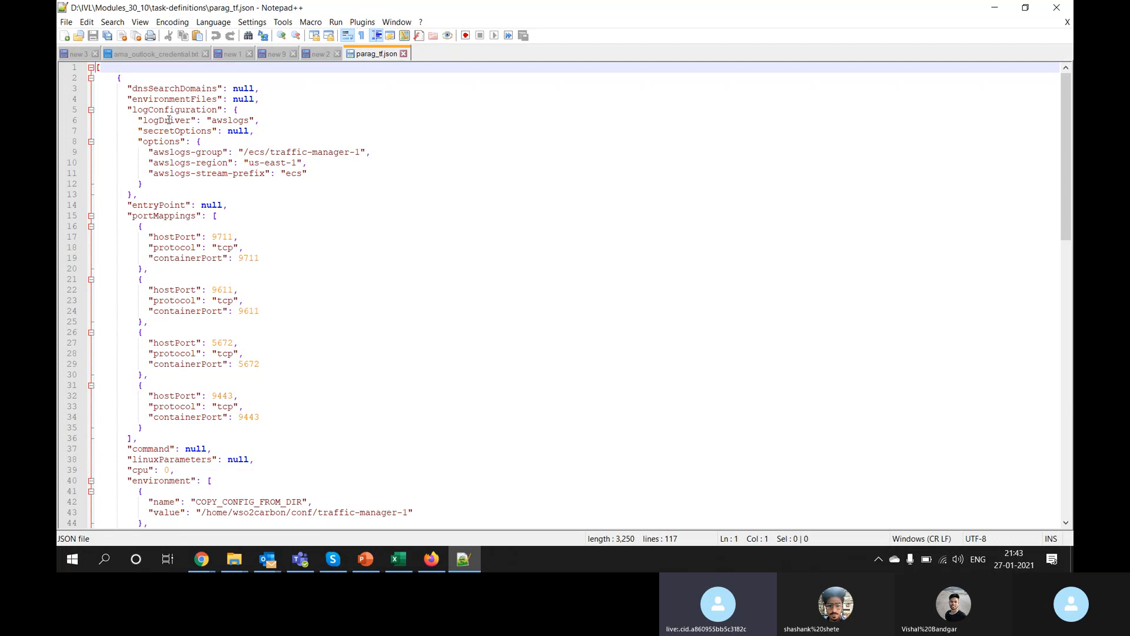
# Step: Copy the "dnsSearchDomains": null entry on line 3 into a duplicate line 4
pyautogui.doubleClick(162, 89)
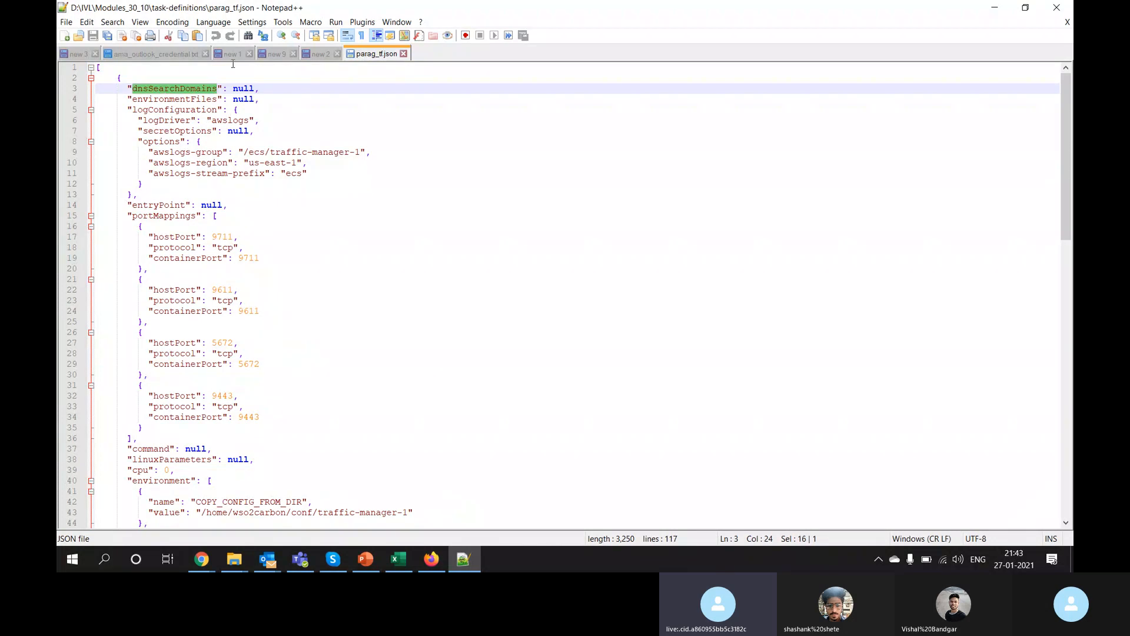
pyautogui.doubleClick(244, 88)
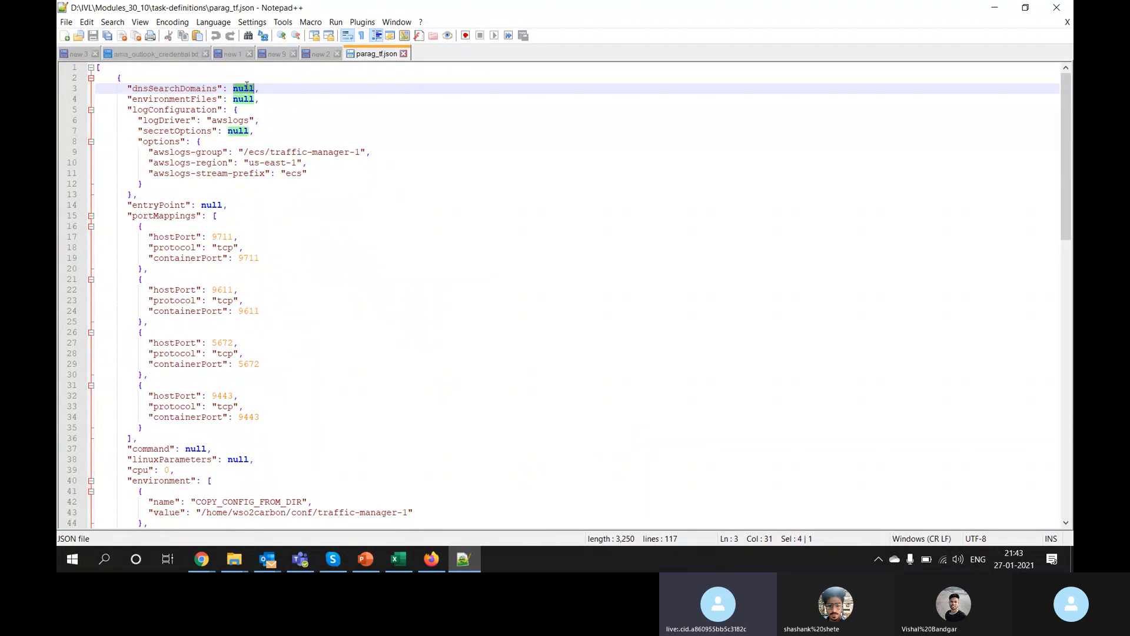
pyautogui.doubleClick(201, 88)
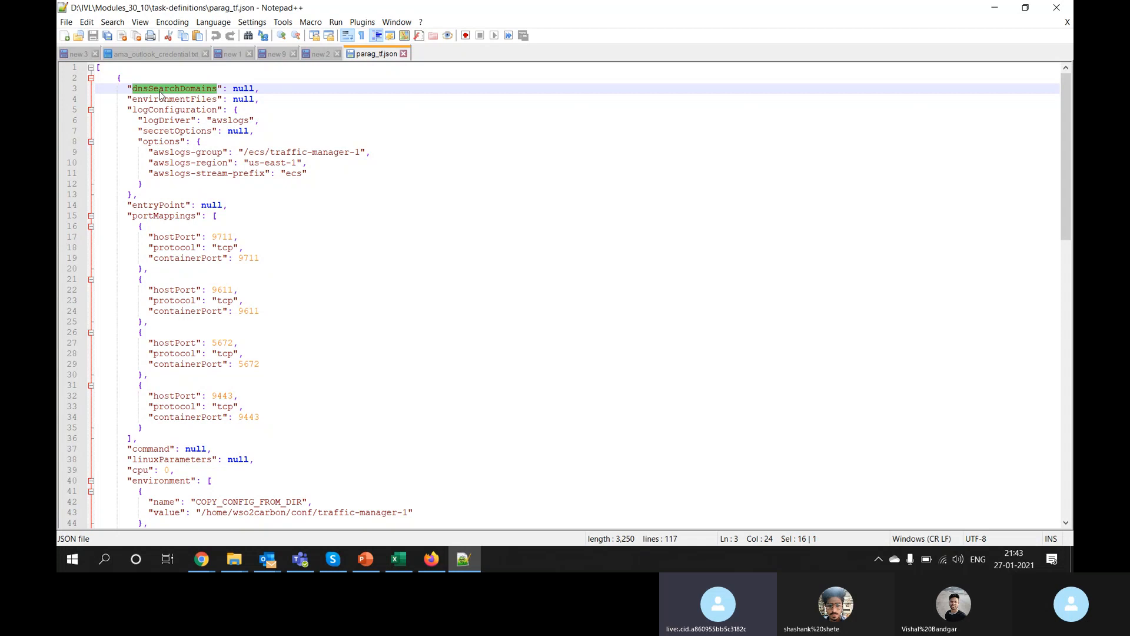
pyautogui.click(142, 93)
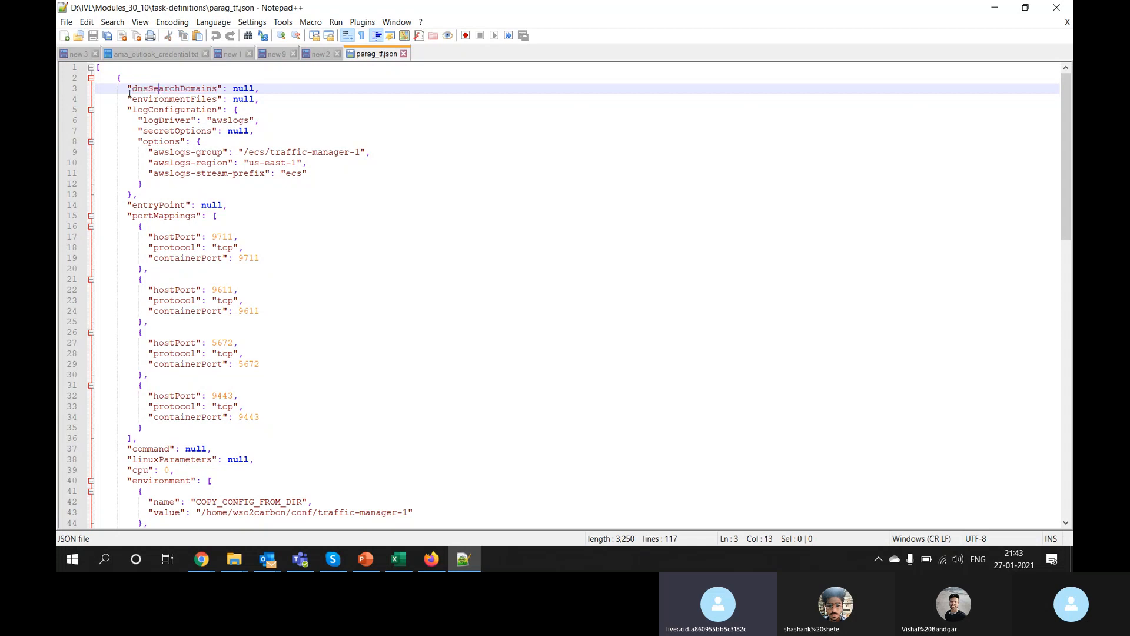
pyautogui.doubleClick(199, 88)
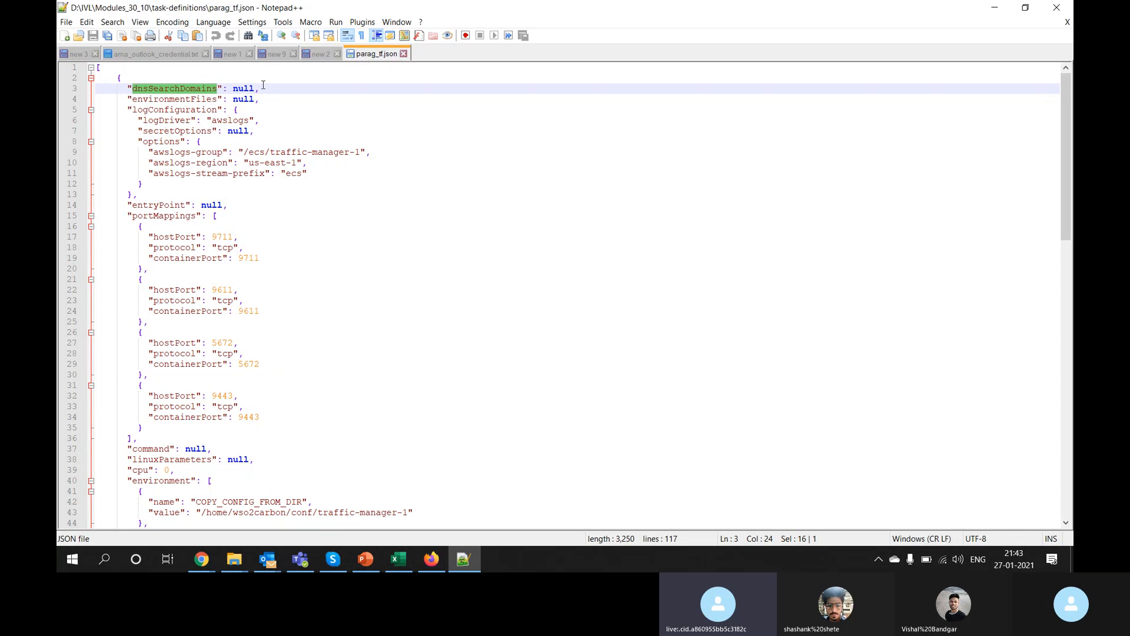
pyautogui.moveTo(260, 88); pyautogui.dragTo(126, 88)
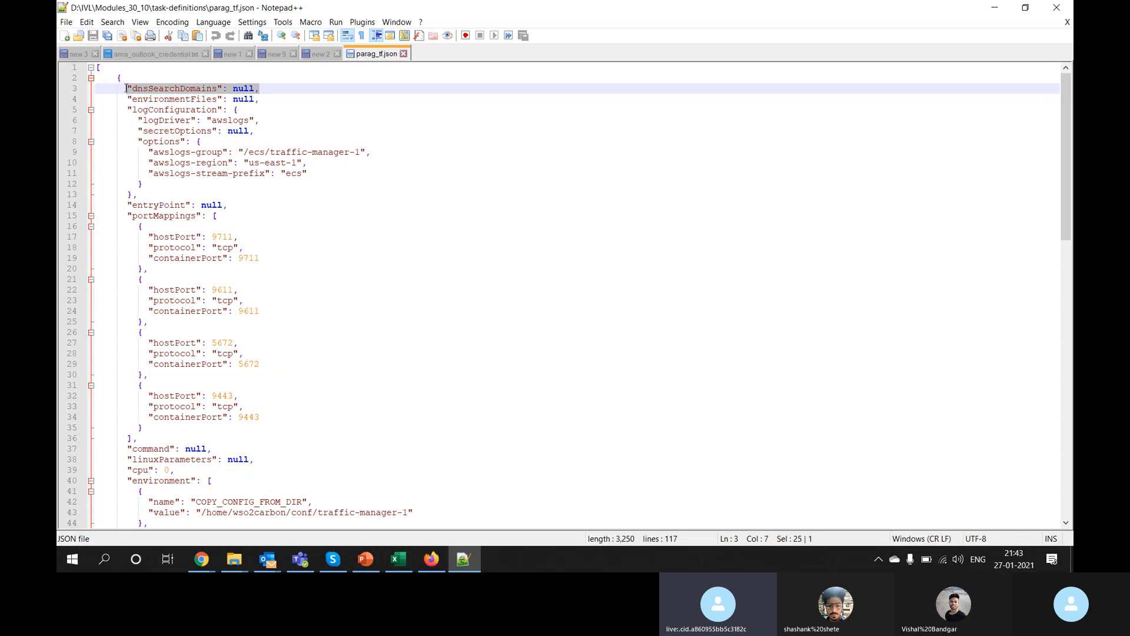
pyautogui.hotkey('ctrl', 'c')
pyautogui.click(272, 89)
pyautogui.press('Return')
pyautogui.hotkey('ctrl', 'v')
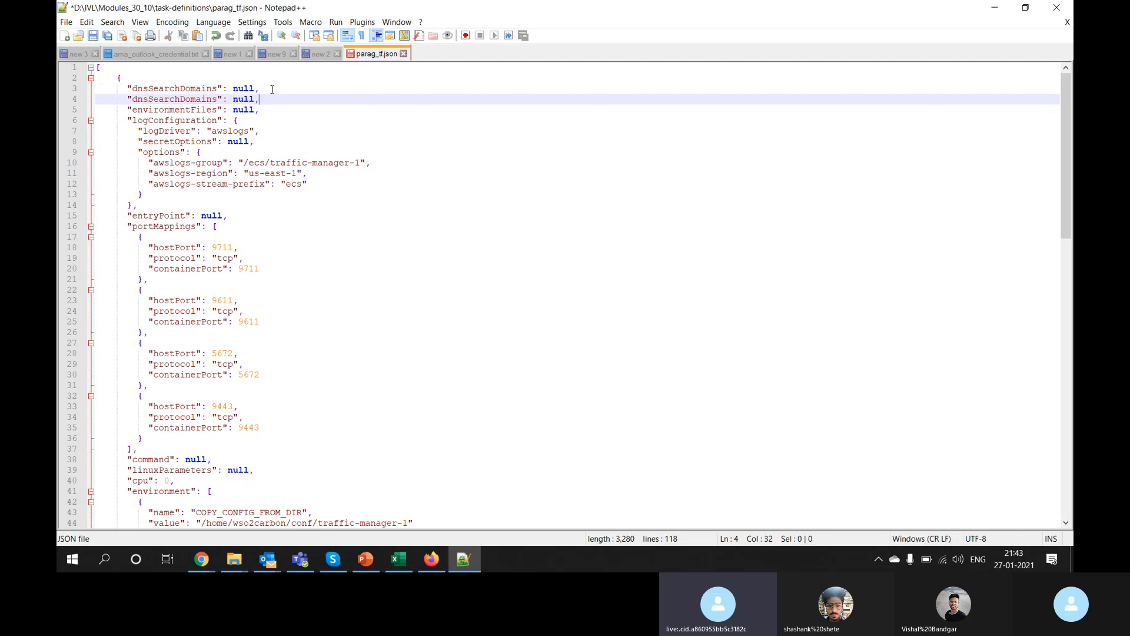
pyautogui.click(312, 184)
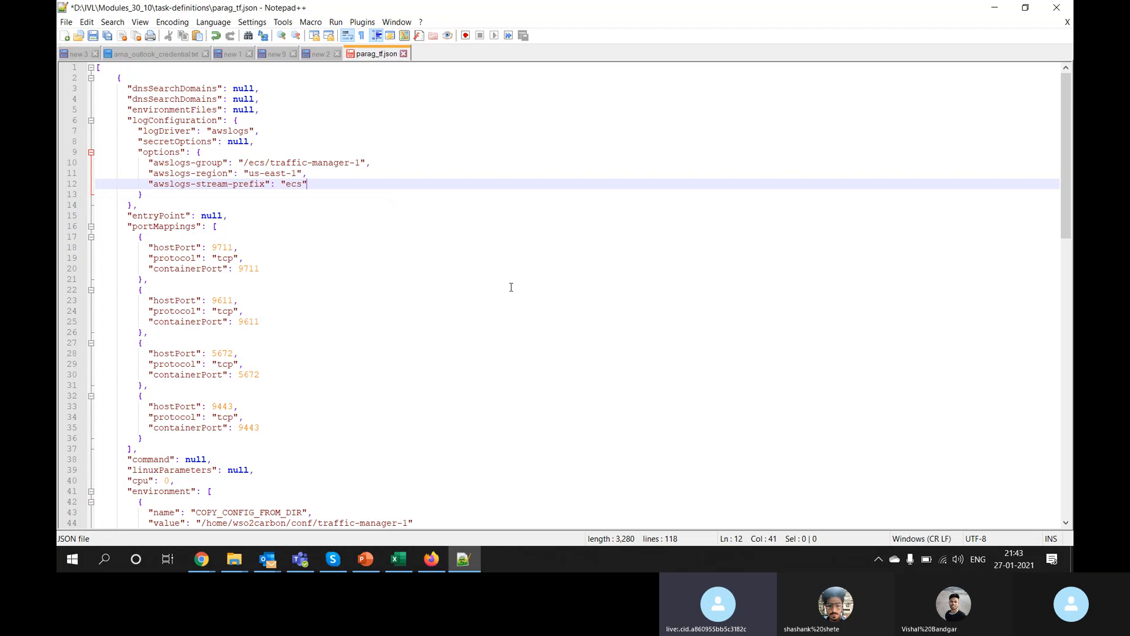
# Step: Delete the duplicated dnsSearchDomains line from line 4
pyautogui.doubleClick(154, 100)
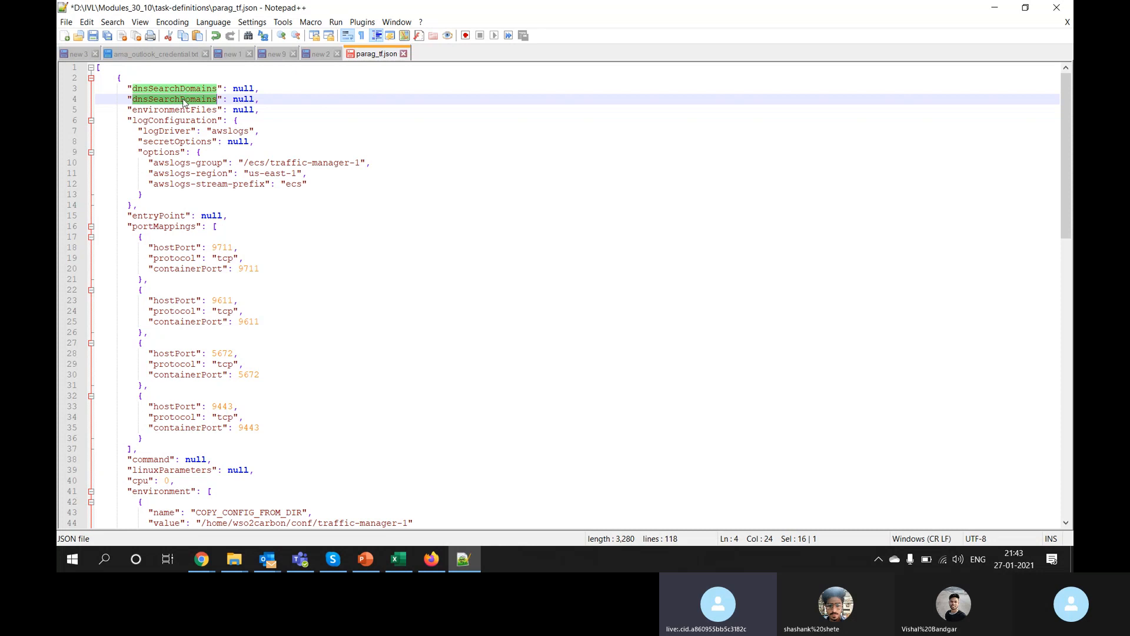
pyautogui.click(67, 101)
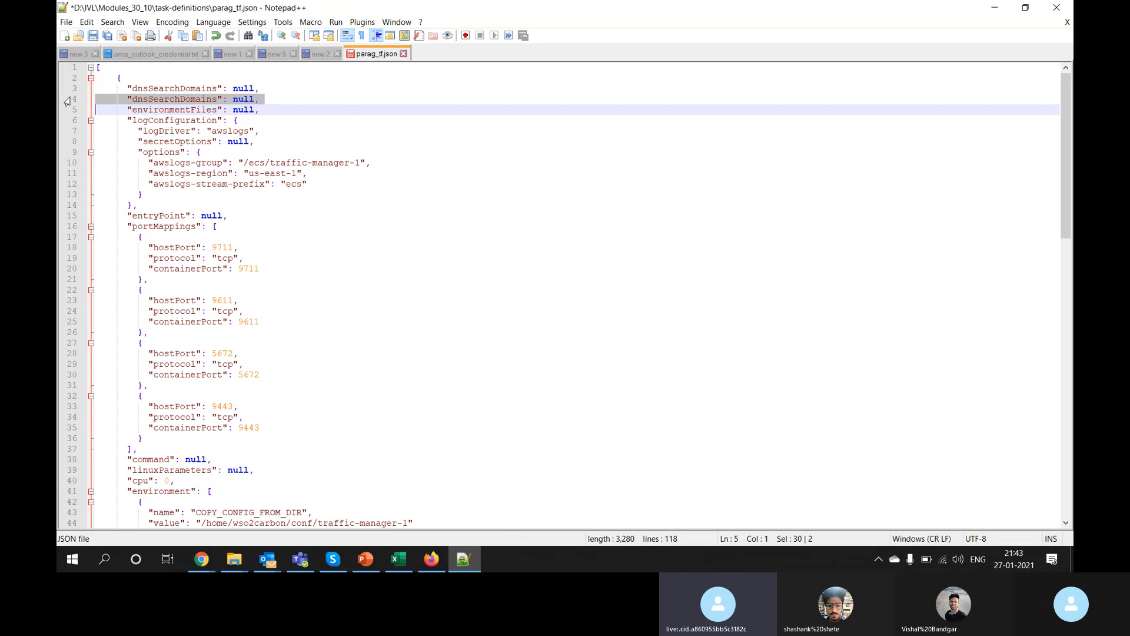
pyautogui.press('Delete')
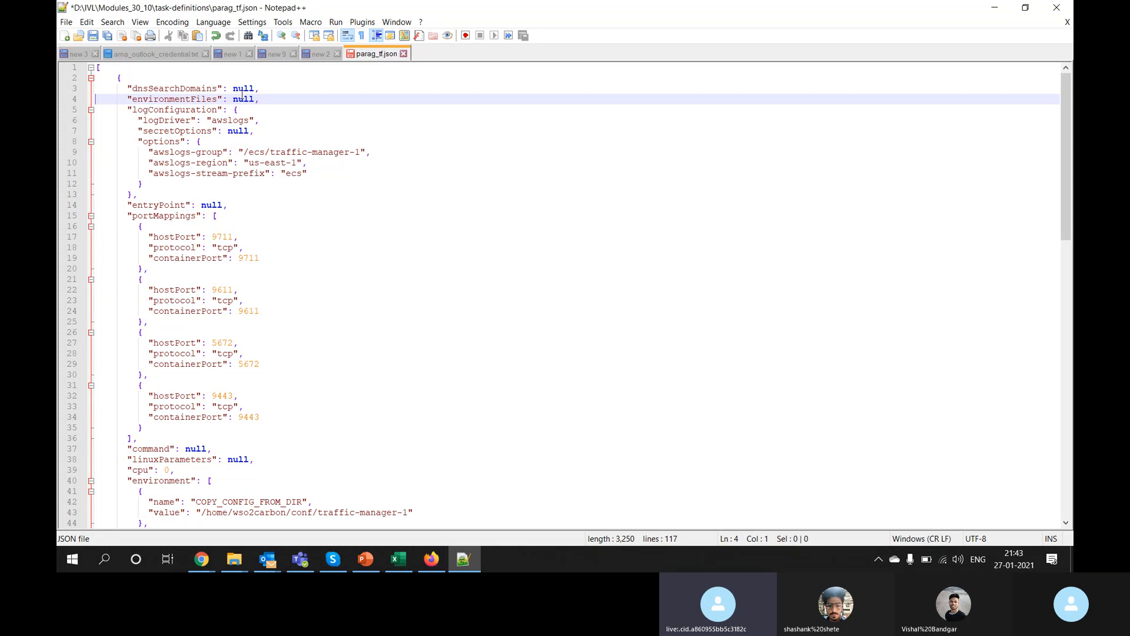
# Step: Inspect the file's null values and its opening and closing braces
pyautogui.doubleClick(174, 101)
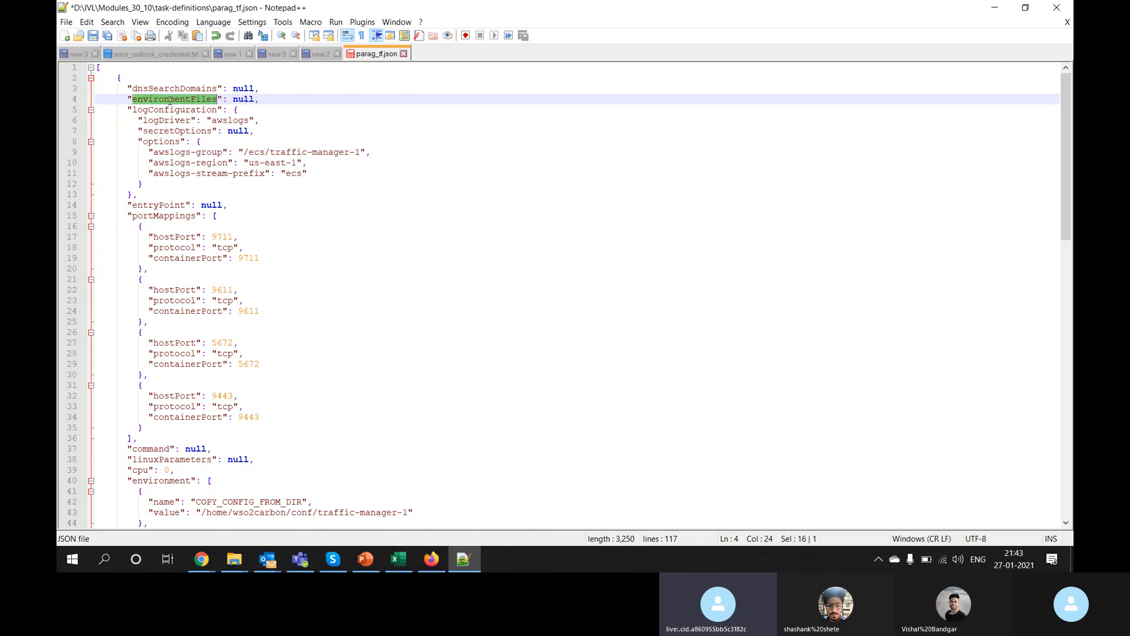
pyautogui.doubleClick(245, 100)
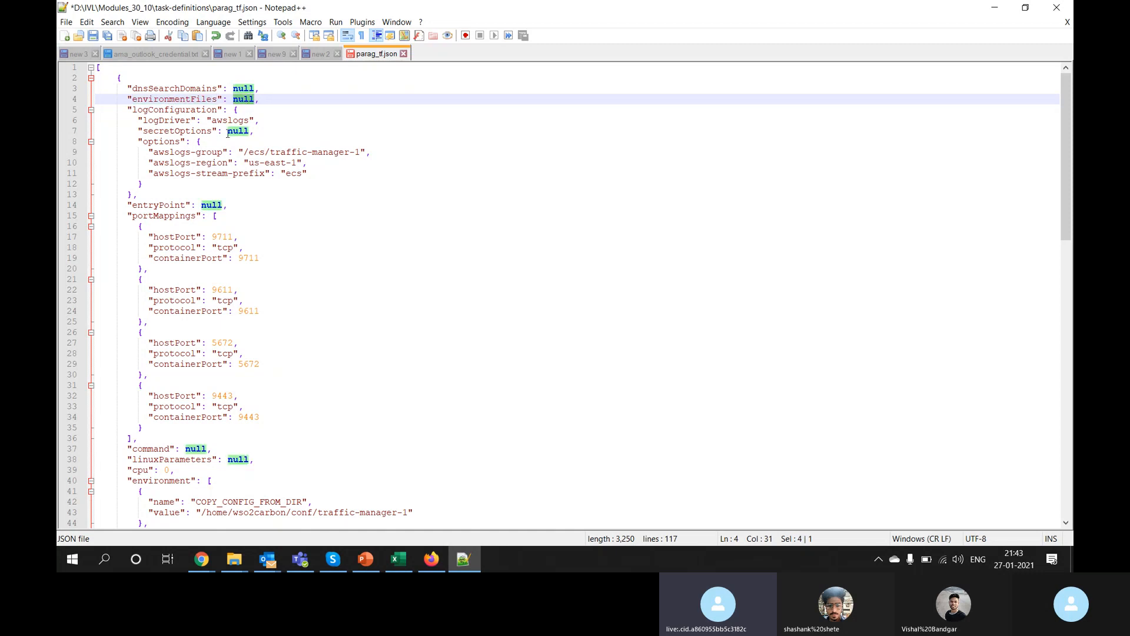
pyautogui.scroll(-5, 219, 424)
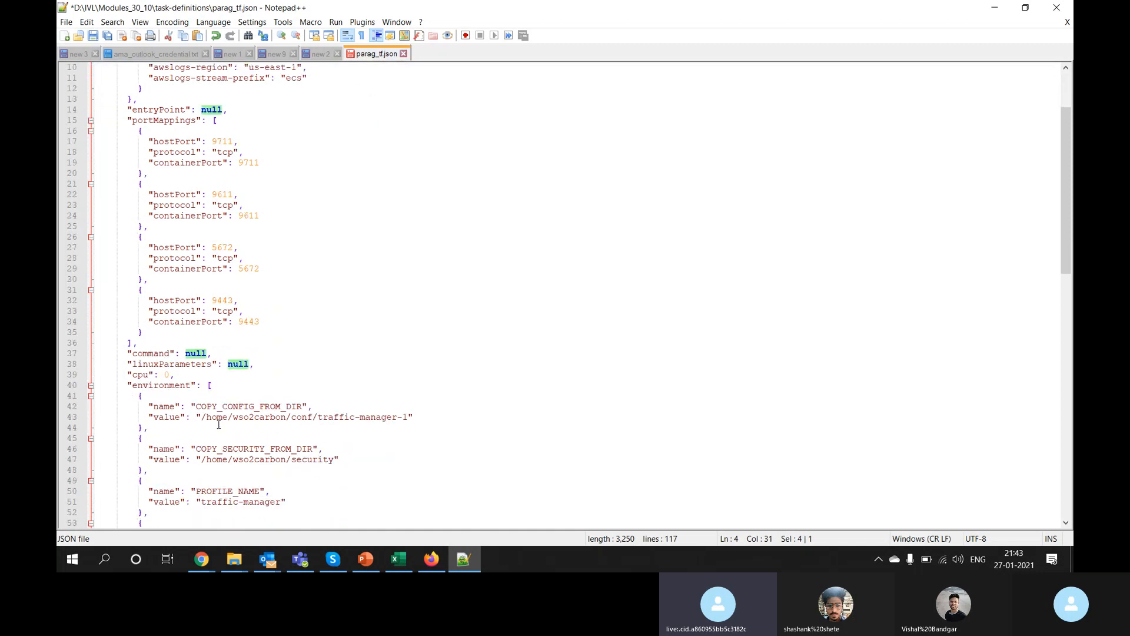
pyautogui.scroll(5, 219, 424)
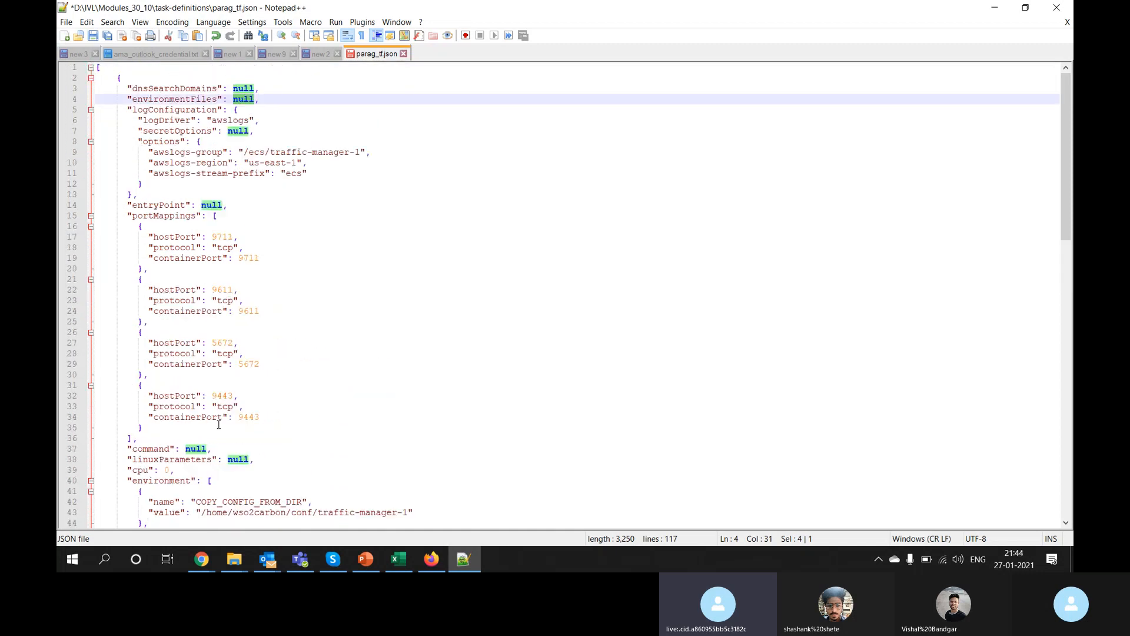
pyautogui.doubleClick(152, 89)
pyautogui.doubleClick(243, 89)
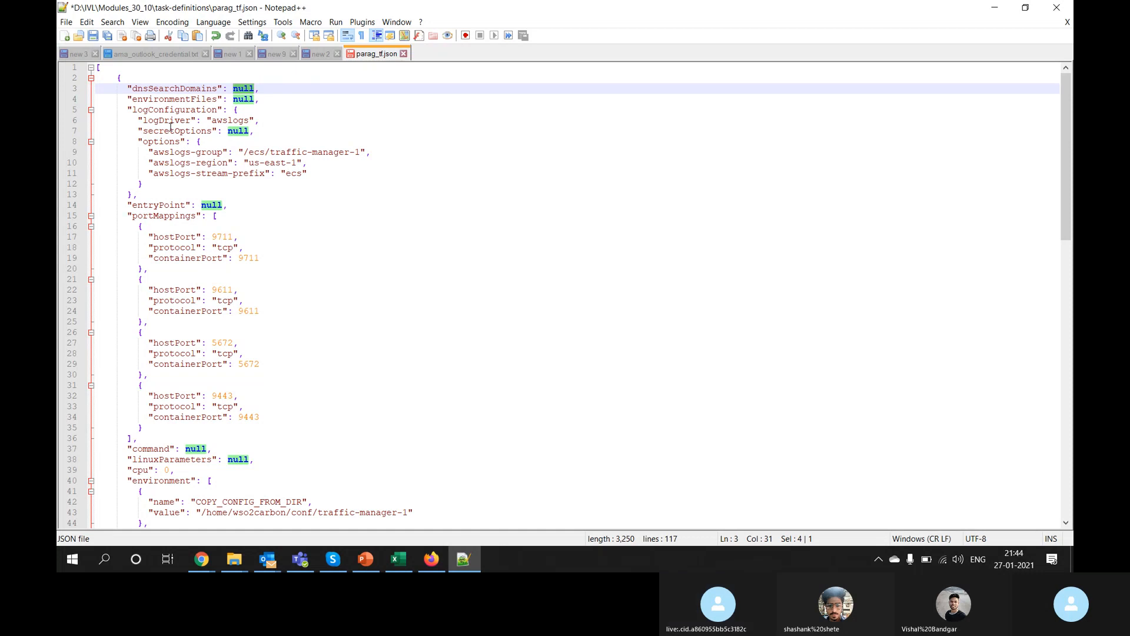
pyautogui.click(126, 79)
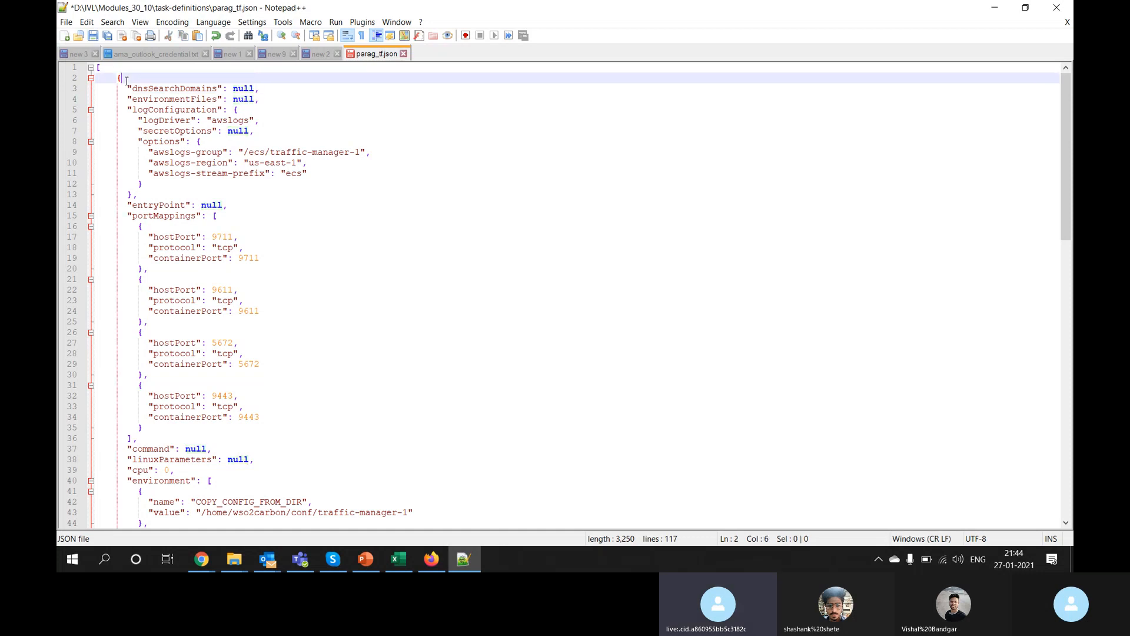
pyautogui.scroll(-5, 127, 80)
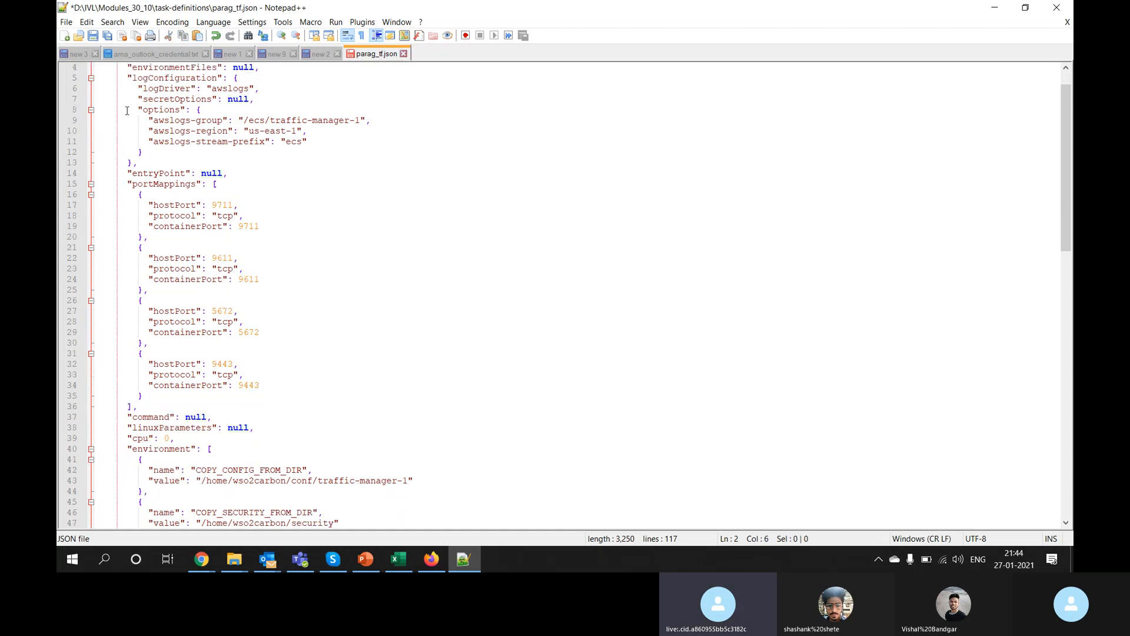
pyautogui.scroll(-19, 126, 111)
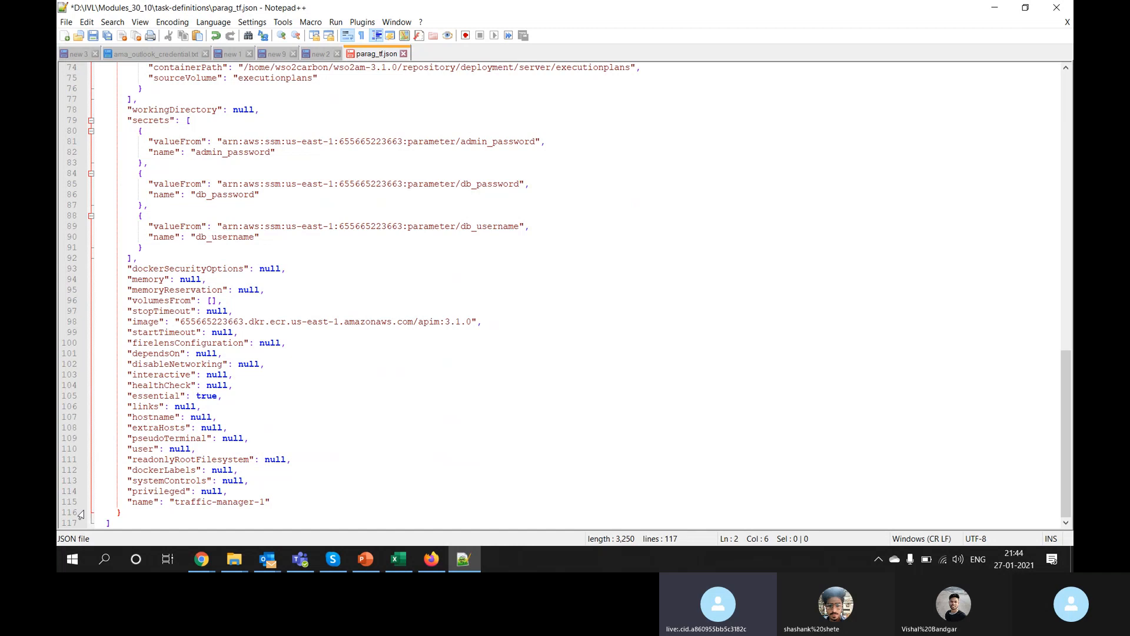
pyautogui.click(129, 513)
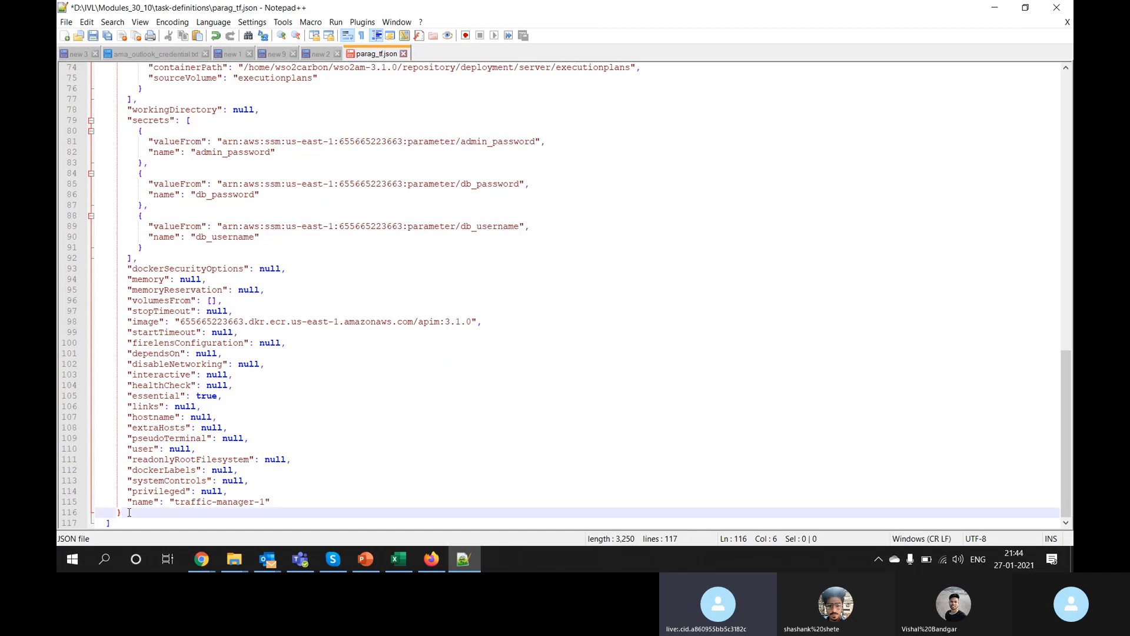
pyautogui.scroll(20, 129, 513)
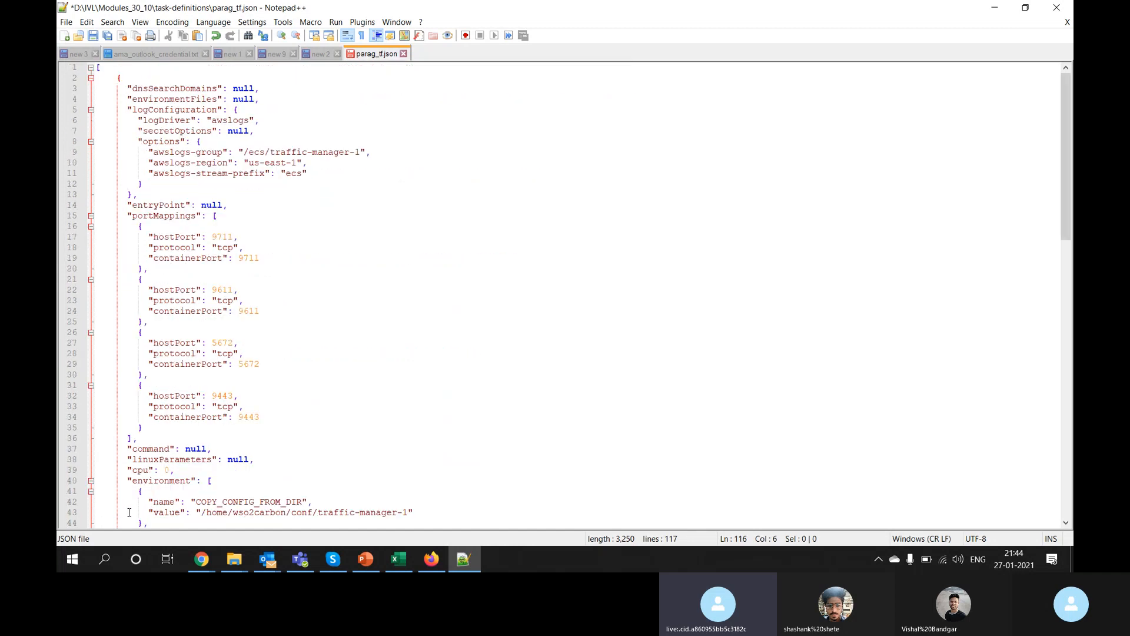
# Step: In a new document, start a JSON object with a first key, key_name, and its value
pyautogui.doubleClick(441, 54)
pyautogui.write('{}')
pyautogui.press('Left')
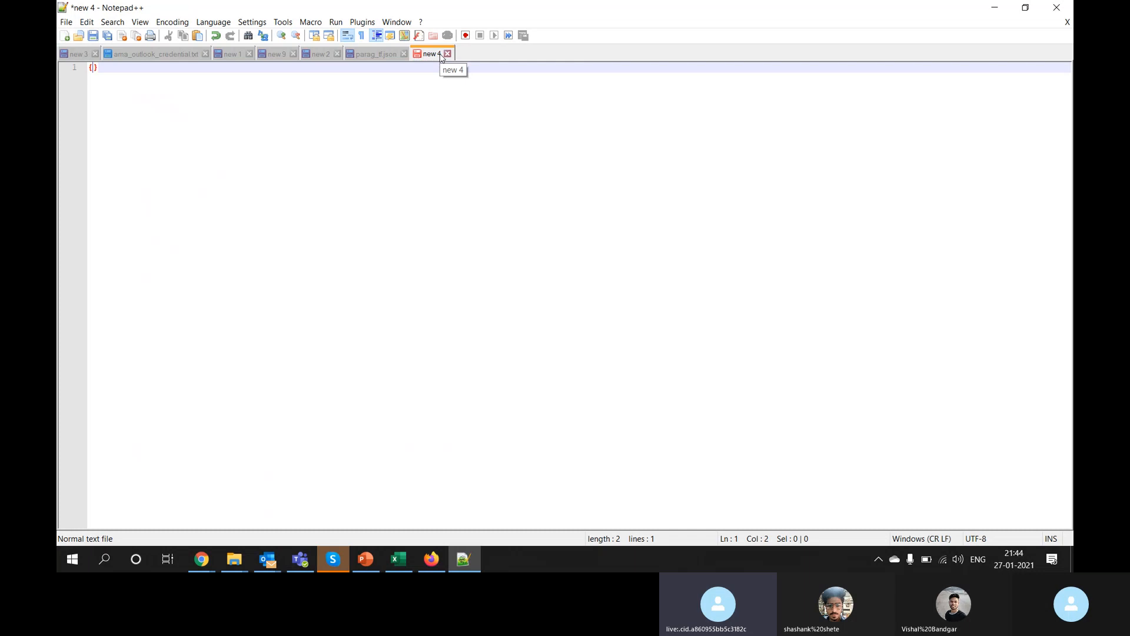
pyautogui.press('Return')
pyautogui.press('Return')
pyautogui.press('Up')
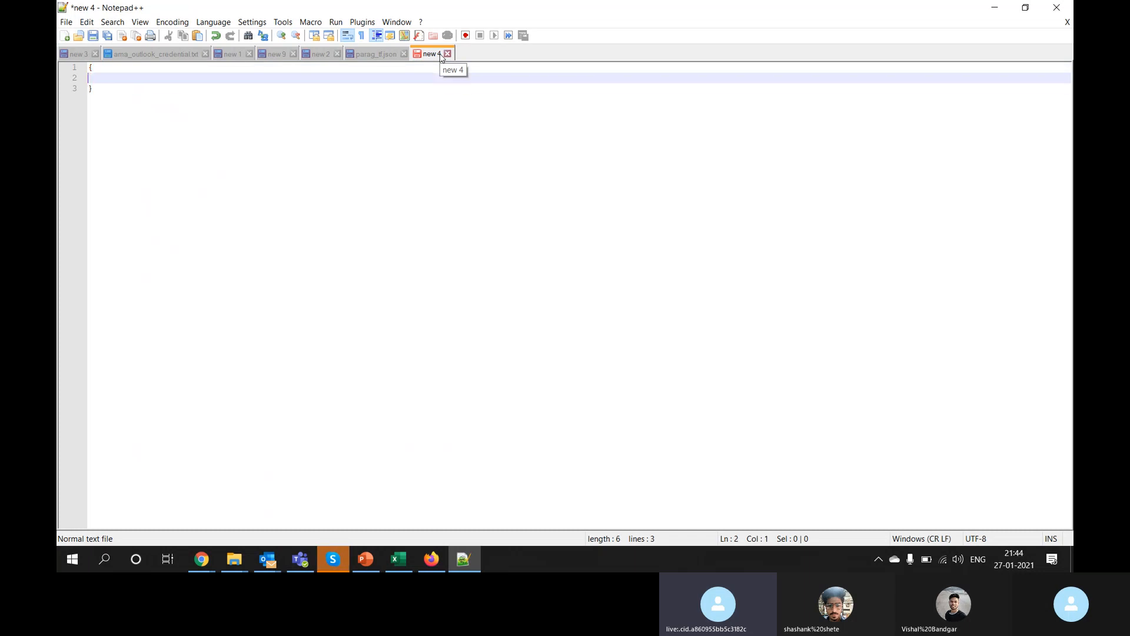
pyautogui.press('Tab')
pyautogui.write('""')
pyautogui.press('Left')
pyautogui.write('key_n')
pyautogui.write('ame')
pyautogui.press('Right')
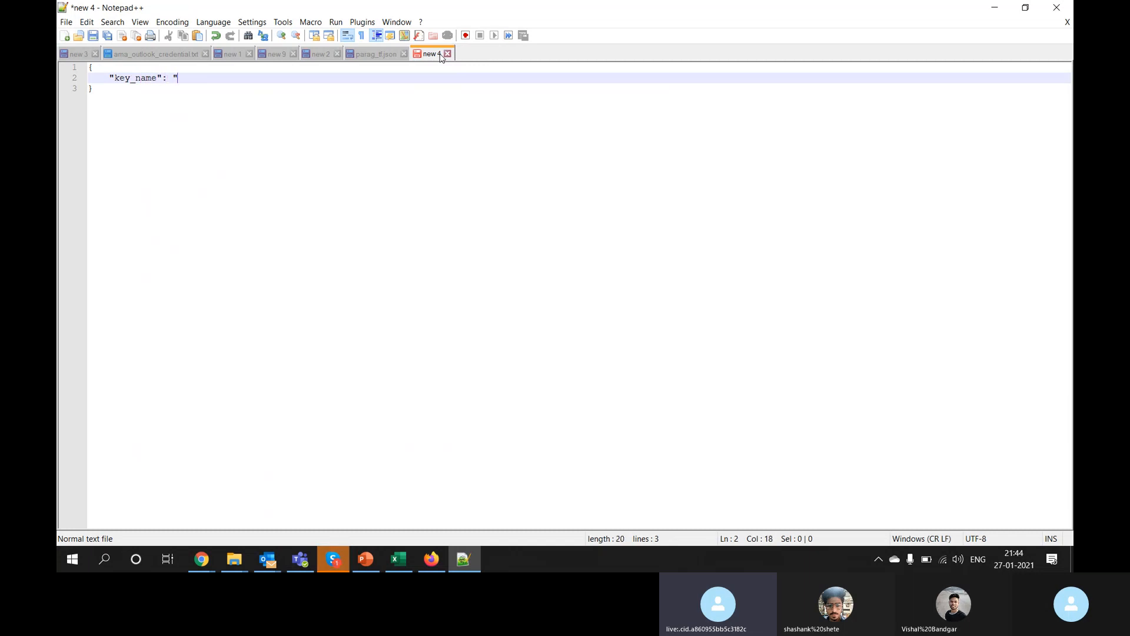
pyautogui.write(': "vaue_of_key_1')
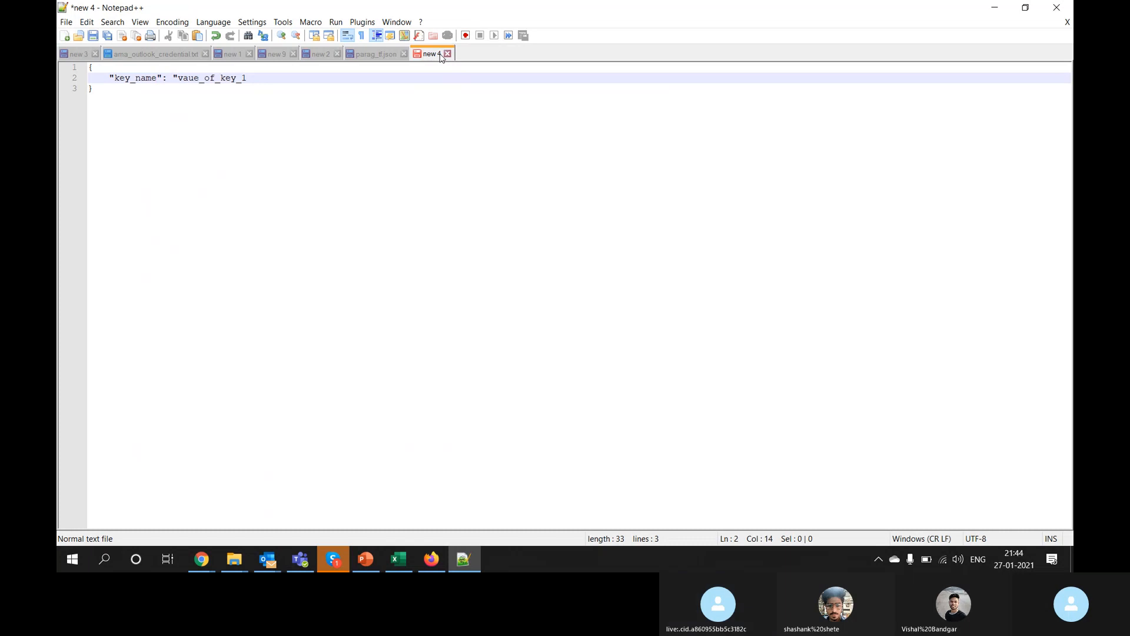
pyautogui.write('_1')
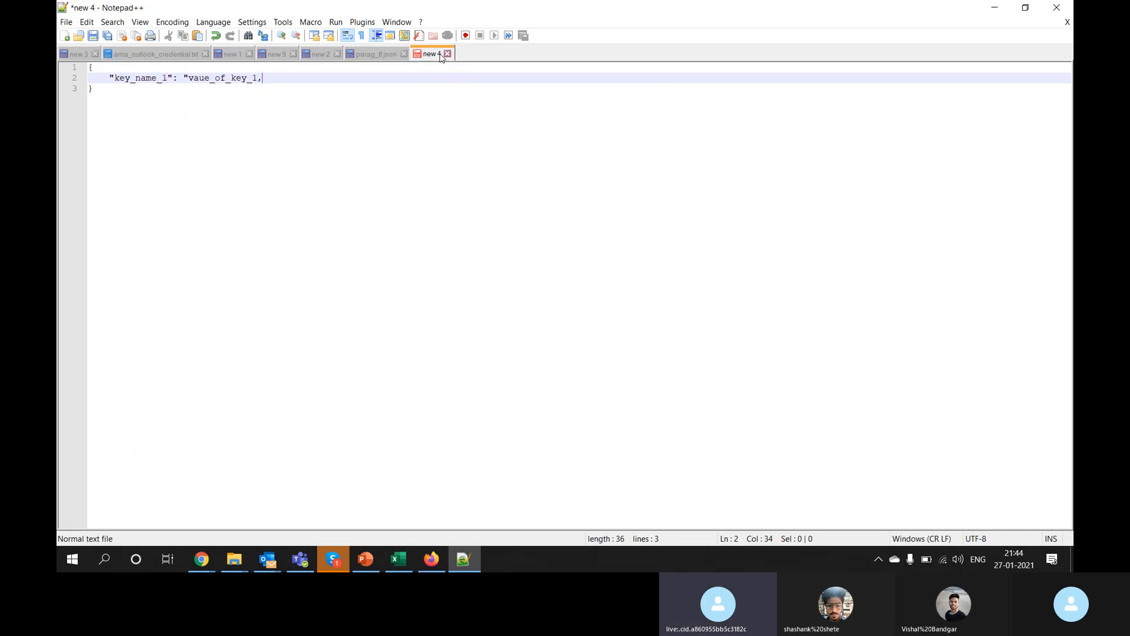
# Step: Add a second key, key_name_2, and close the first value's quote
pyautogui.press('Return')
pyautogui.write('"key_name_1')
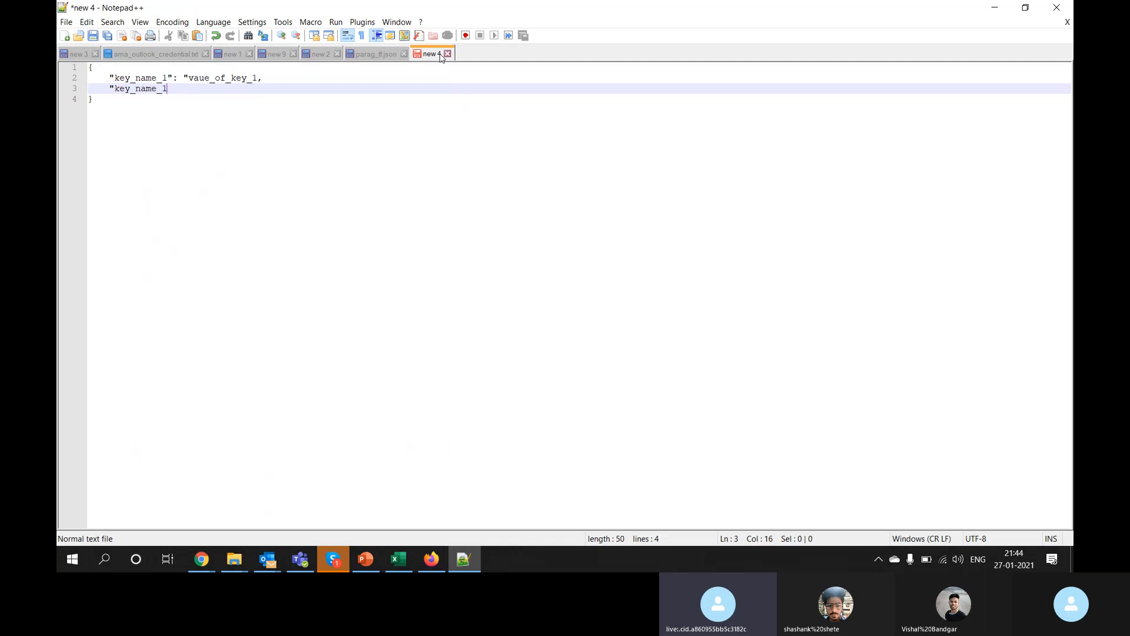
pyautogui.press('BackSpace')
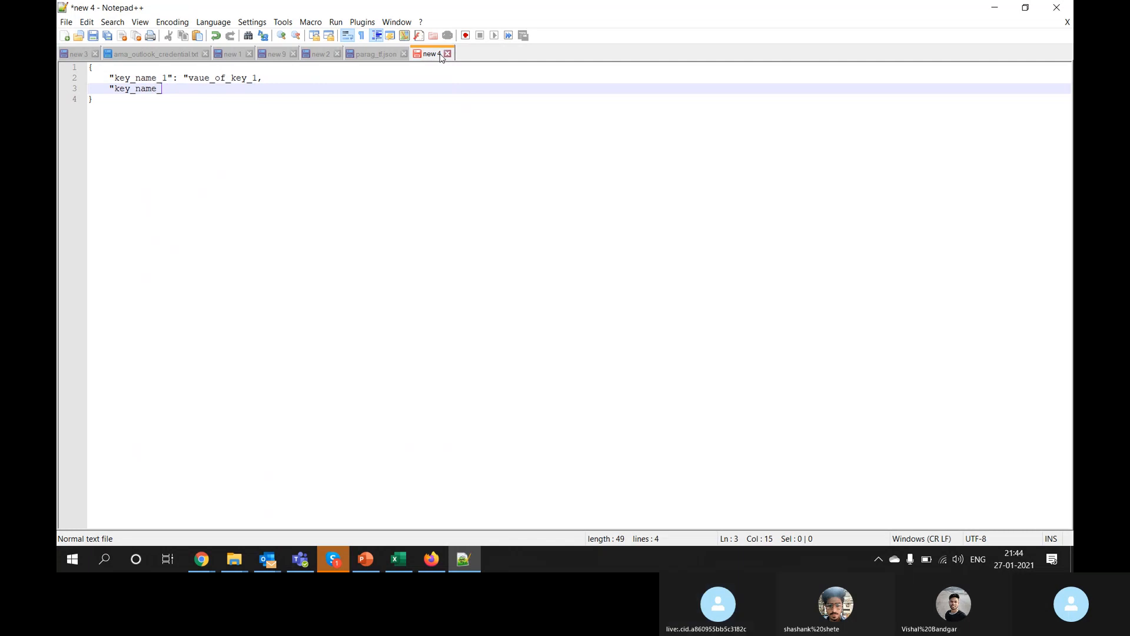
pyautogui.write('2" :')
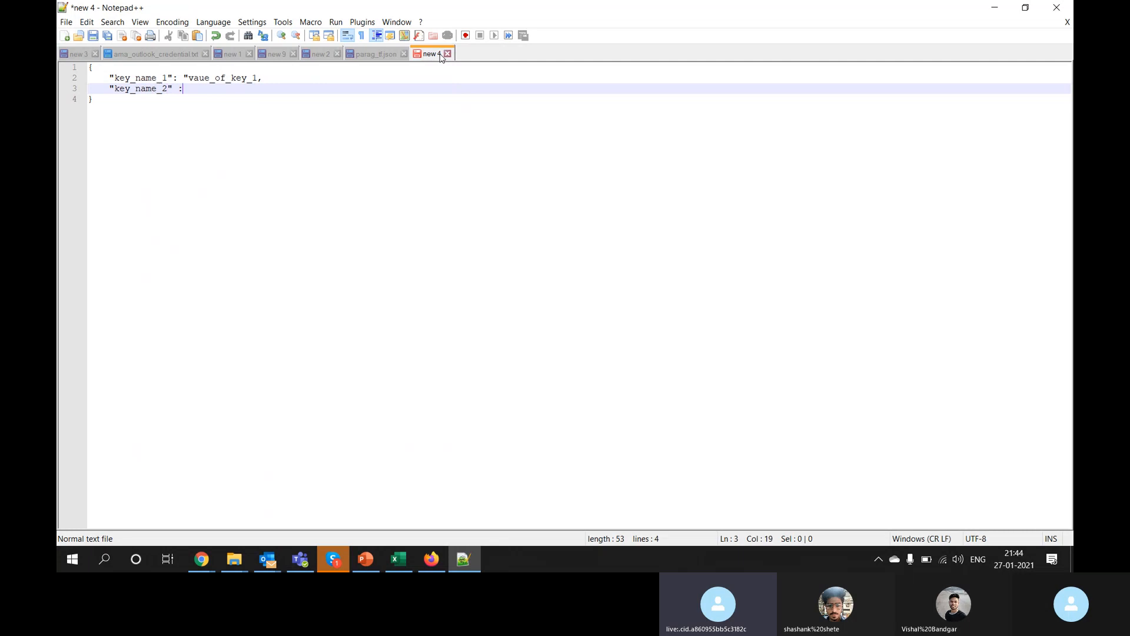
pyautogui.write(' "')
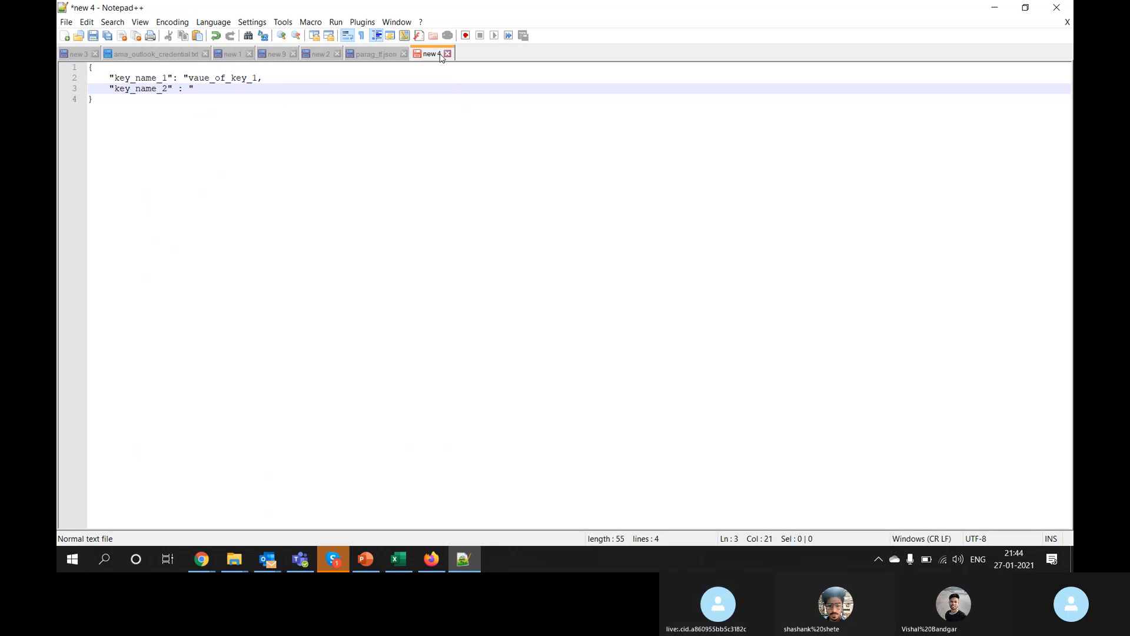
pyautogui.write('vaue_of_key_12')
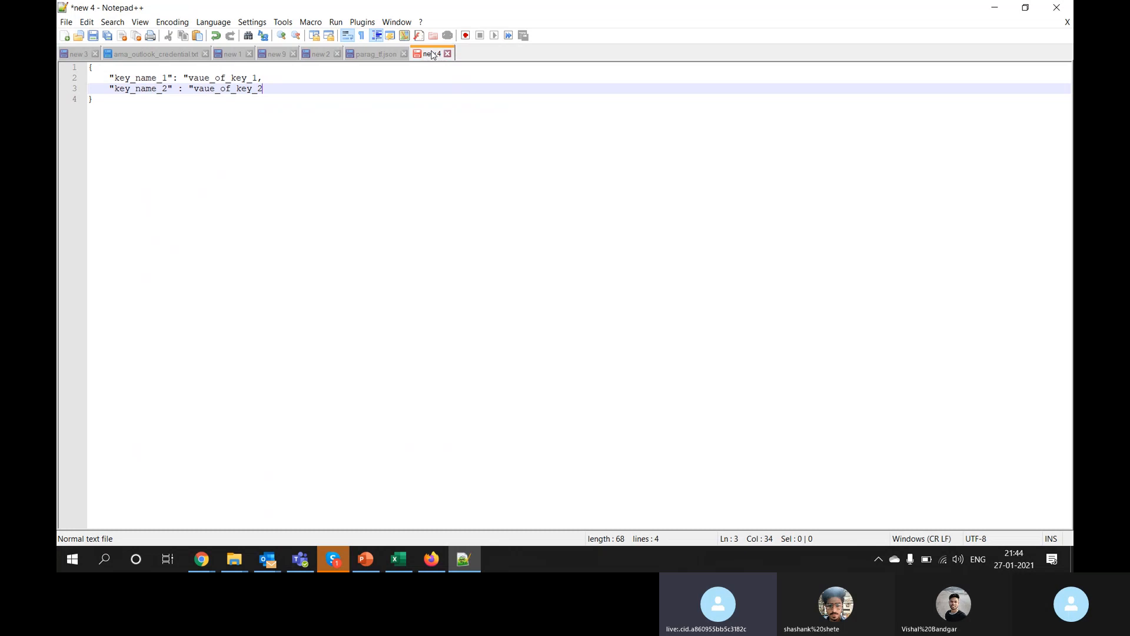
pyautogui.press('Up')
pyautogui.press('Left')
pyautogui.write('"')
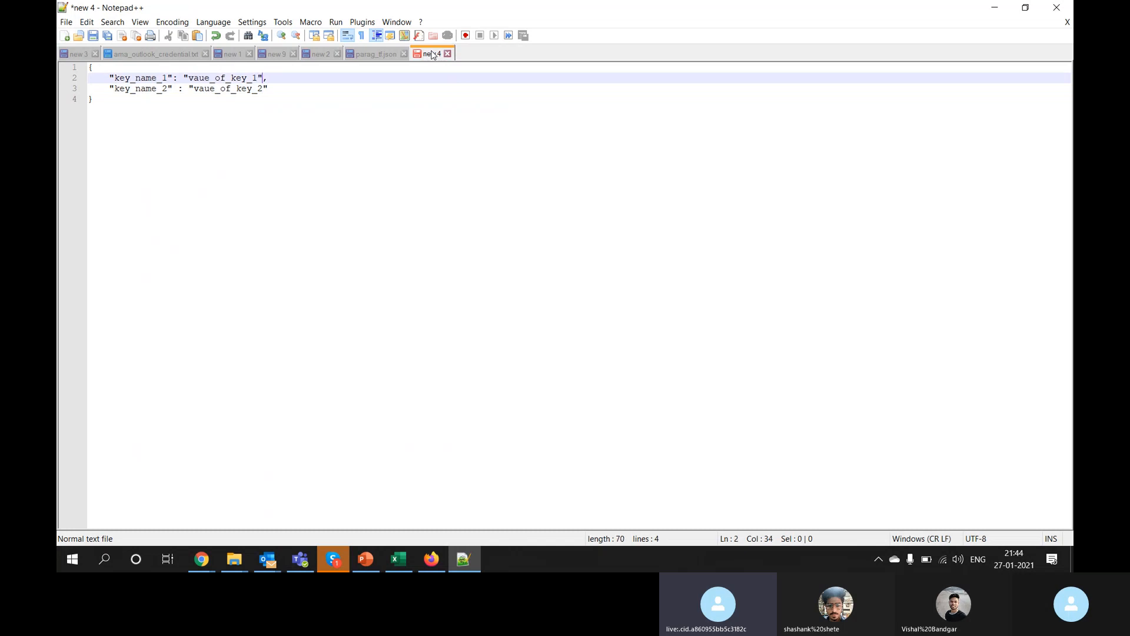
pyautogui.press('Down')
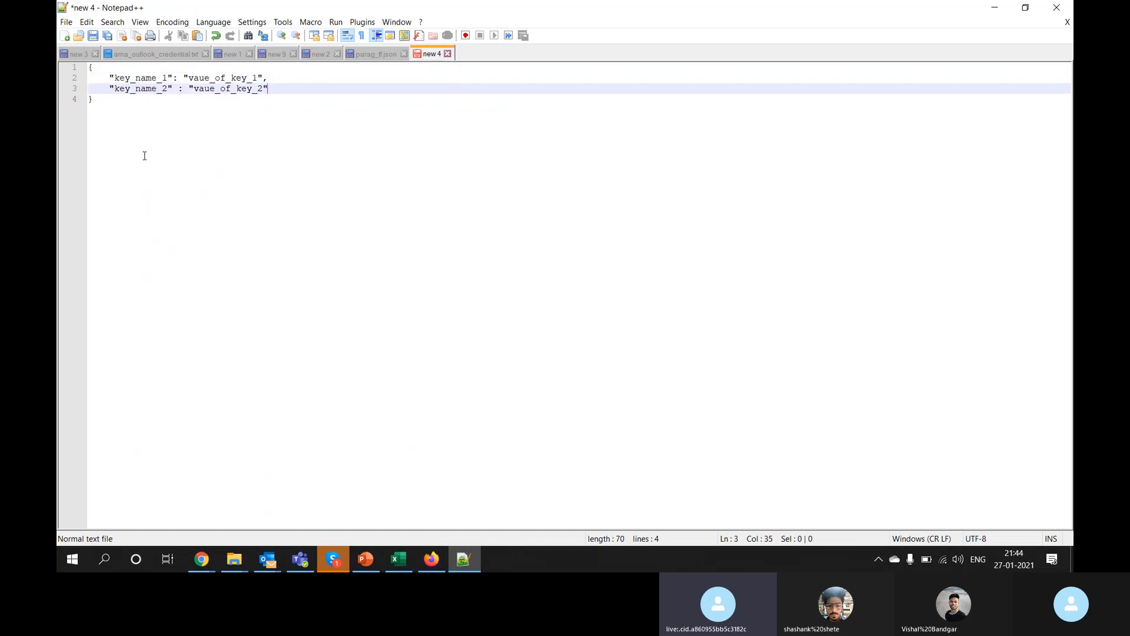
pyautogui.press('Down')
pyautogui.press('Return')
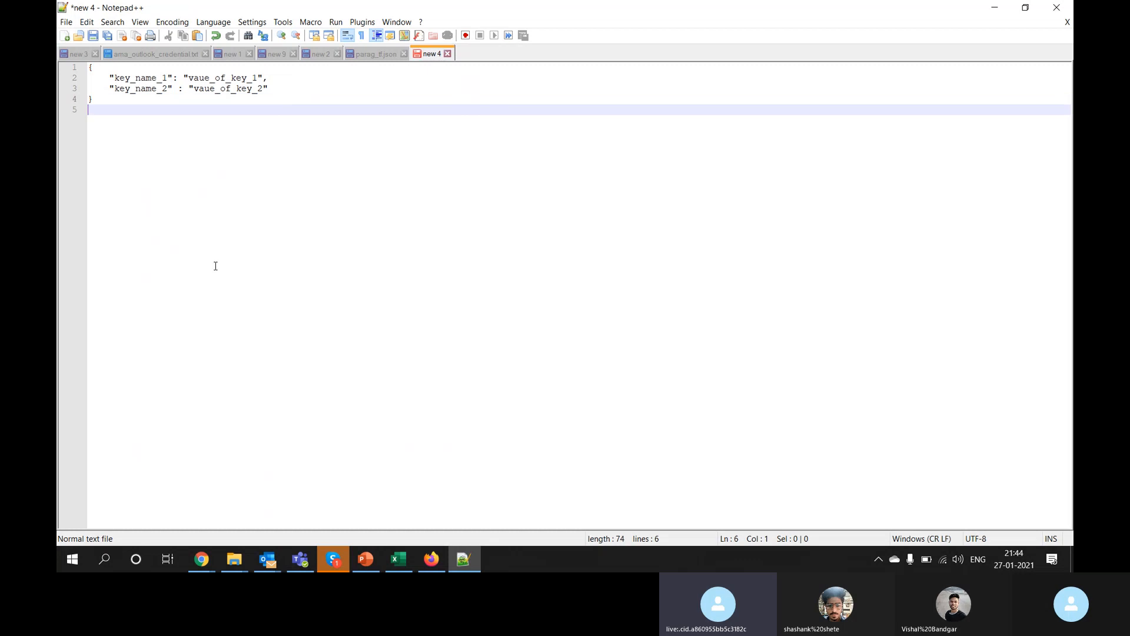
pyautogui.press('Return')
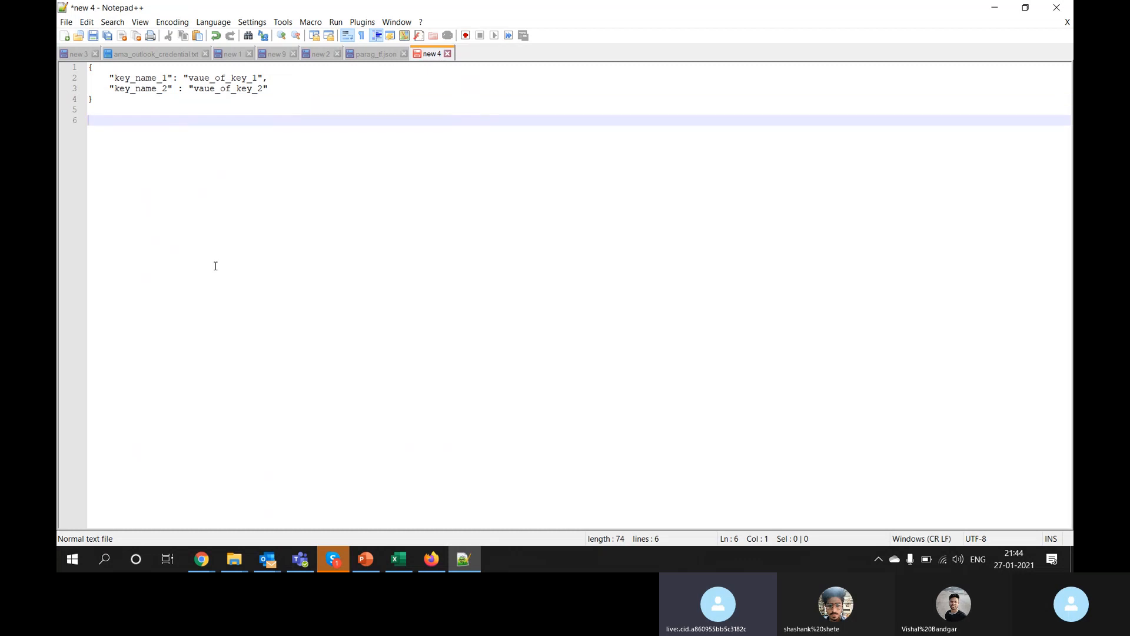
# Step: Write the note 'find value of key_name_2=vaue_of_key_2' below the object
pyautogui.write('find ')
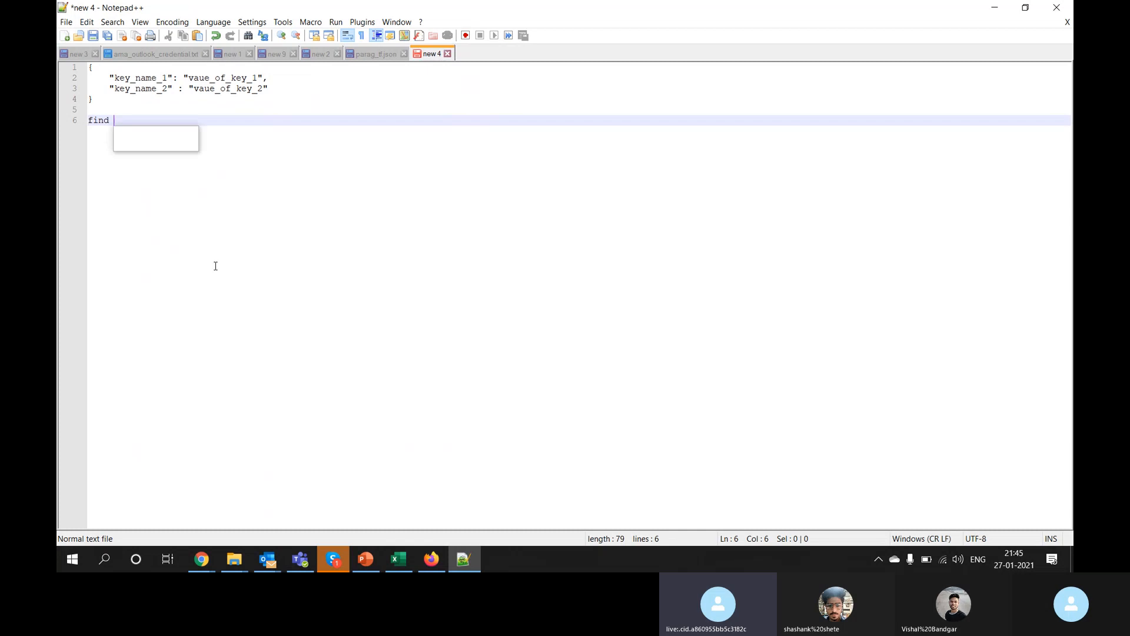
pyautogui.write('value of key_name_2')
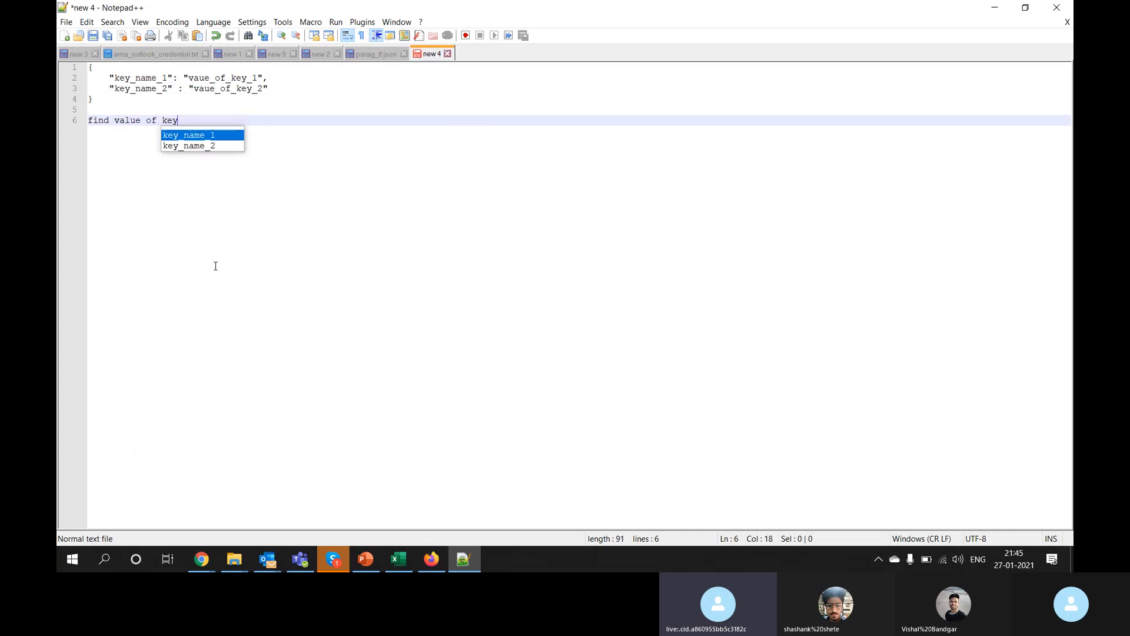
pyautogui.press('Tab')
pyautogui.write('= ')
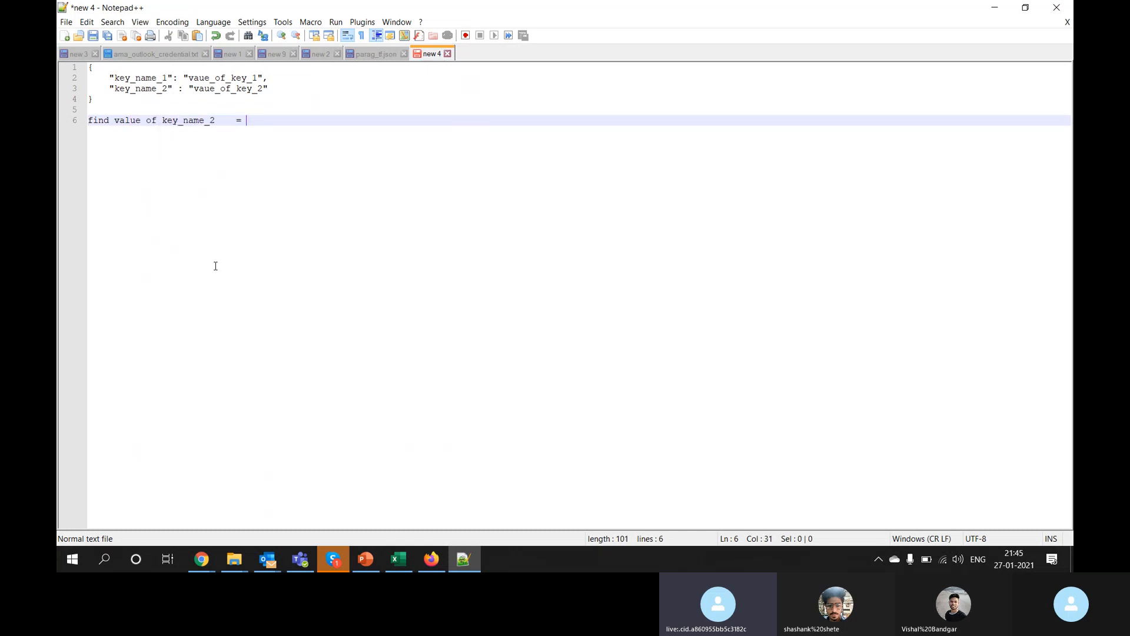
pyautogui.write('val')
pyautogui.press('Down')
pyautogui.press('Escape')
pyautogui.press('Return')
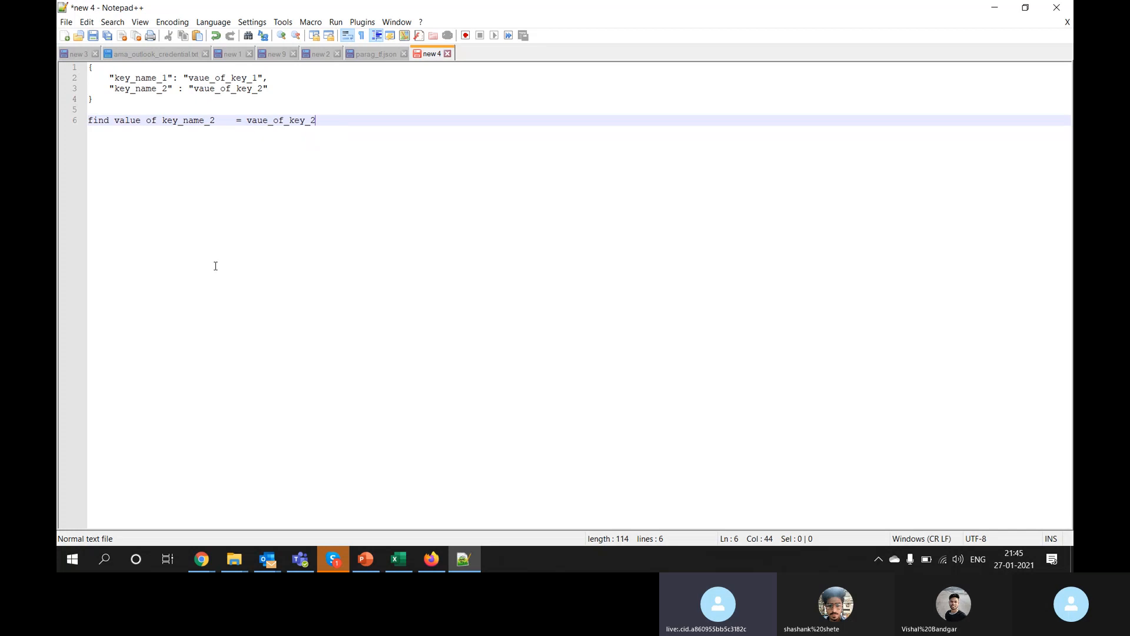
pyautogui.press('BackSpace')
pyautogui.click(228, 121)
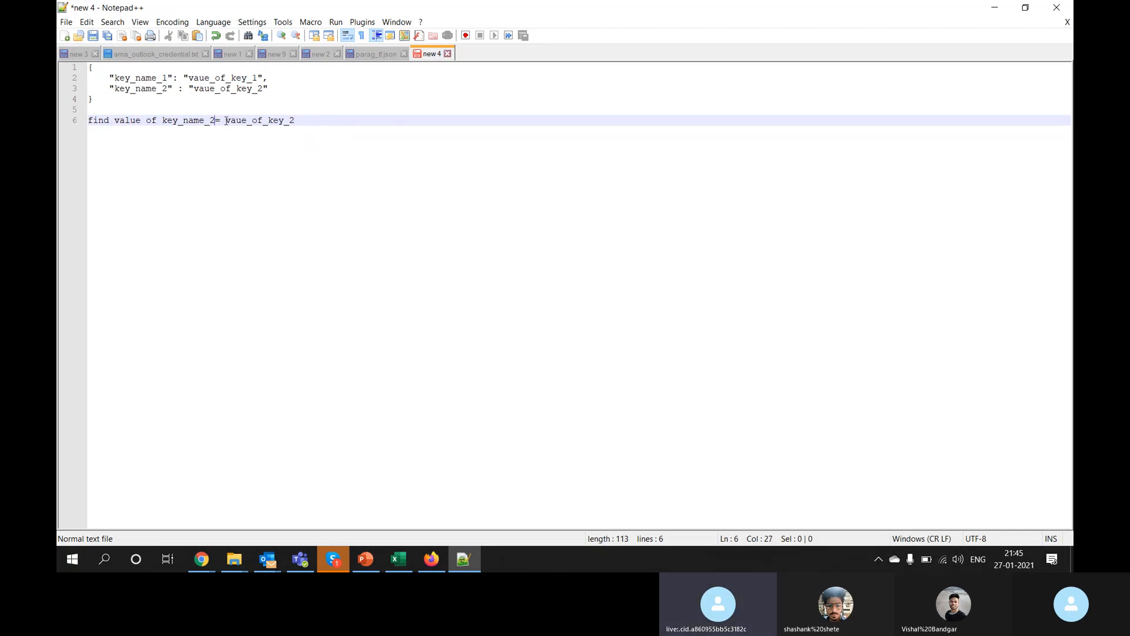
pyautogui.press('BackSpace')
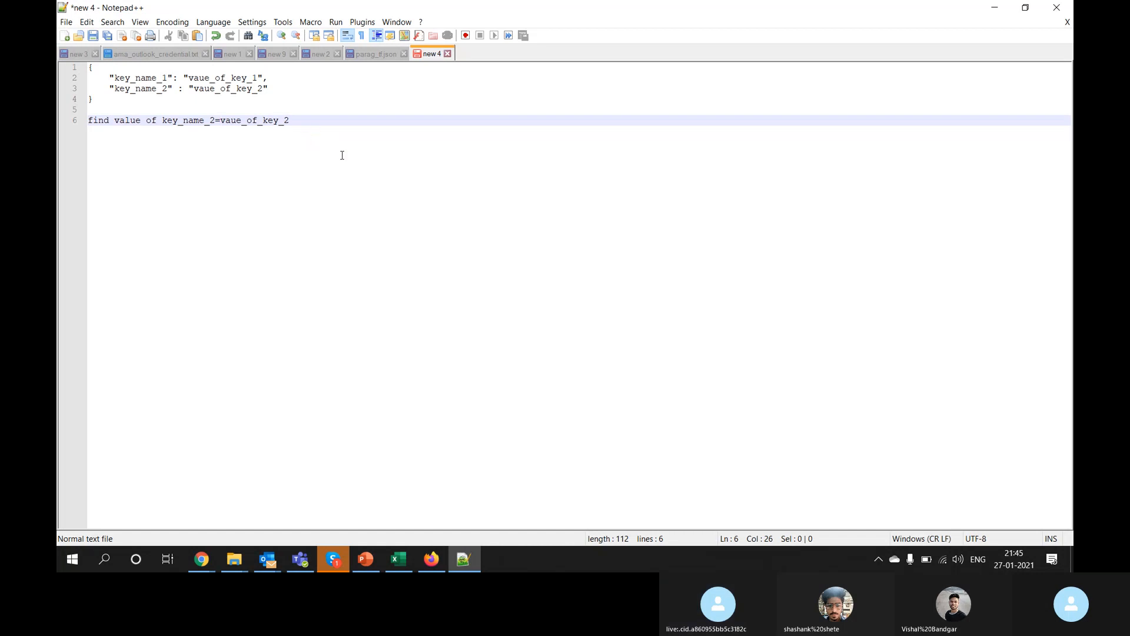
pyautogui.hotkey('alt', 'Tab')
pyautogui.hotkey('alt', 'Tab')
pyautogui.hotkey('alt', 'Tab')
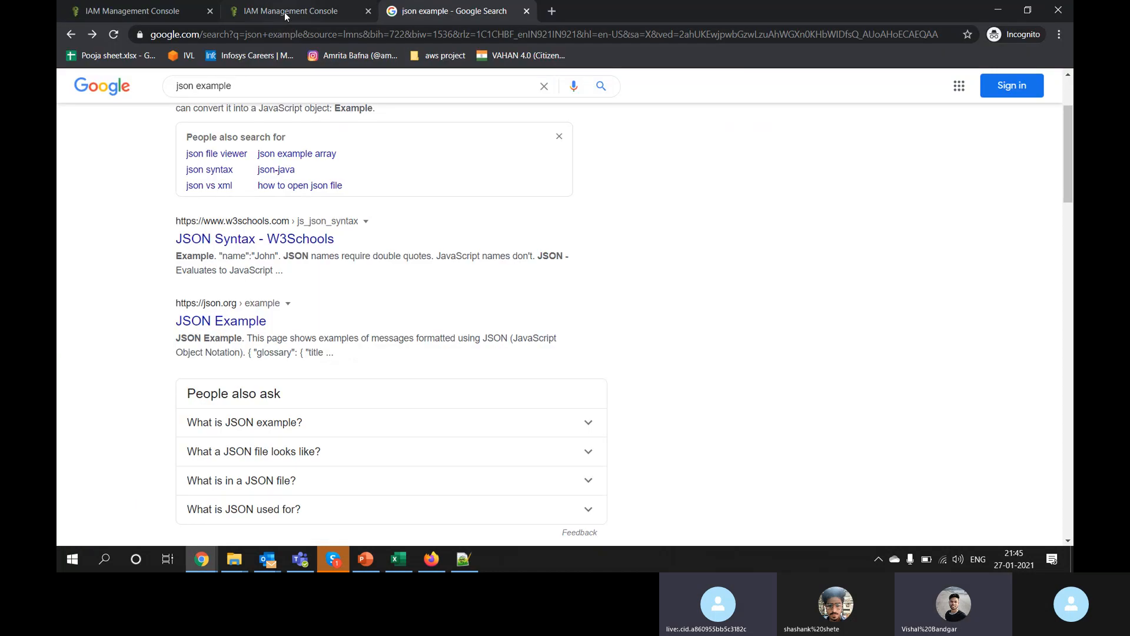
# Step: Select the four-line JSON example in Notepad++, then return to the AWS add-permissions page
pyautogui.click(284, 11)
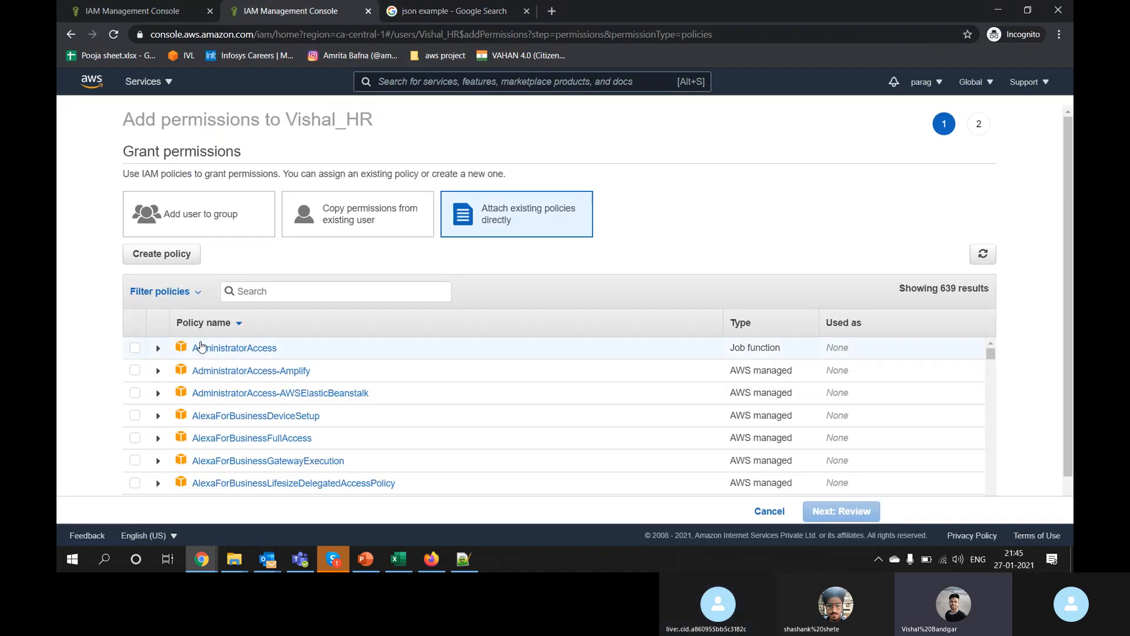
pyautogui.hotkey('alt', 'Tab')
pyautogui.click(135, 101)
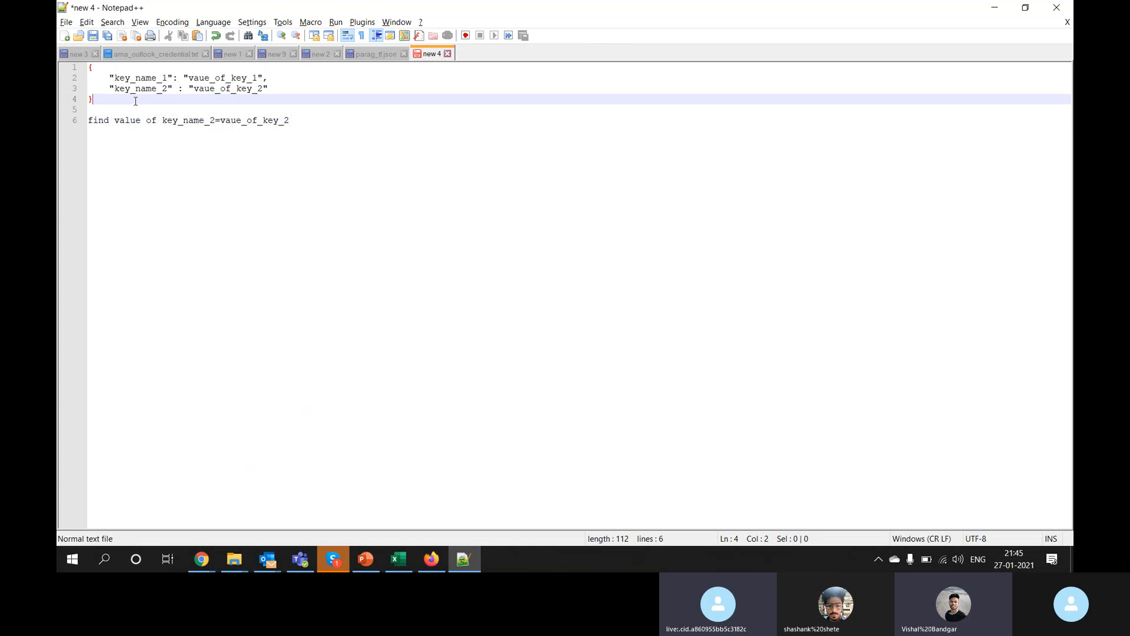
pyautogui.hotkey('shift', 'Up')
pyautogui.hotkey('shift', 'Up')
pyautogui.hotkey('shift', 'Up')
pyautogui.hotkey('shift', 'Home')
pyautogui.click(146, 101)
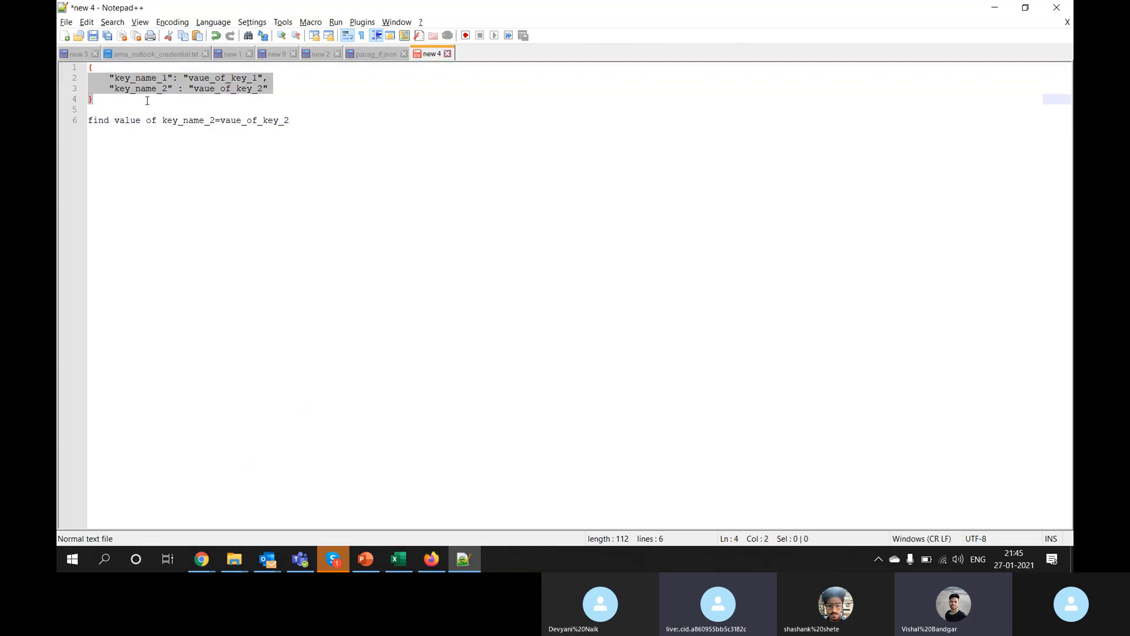
pyautogui.moveTo(146, 101); pyautogui.dragTo(78, 66)
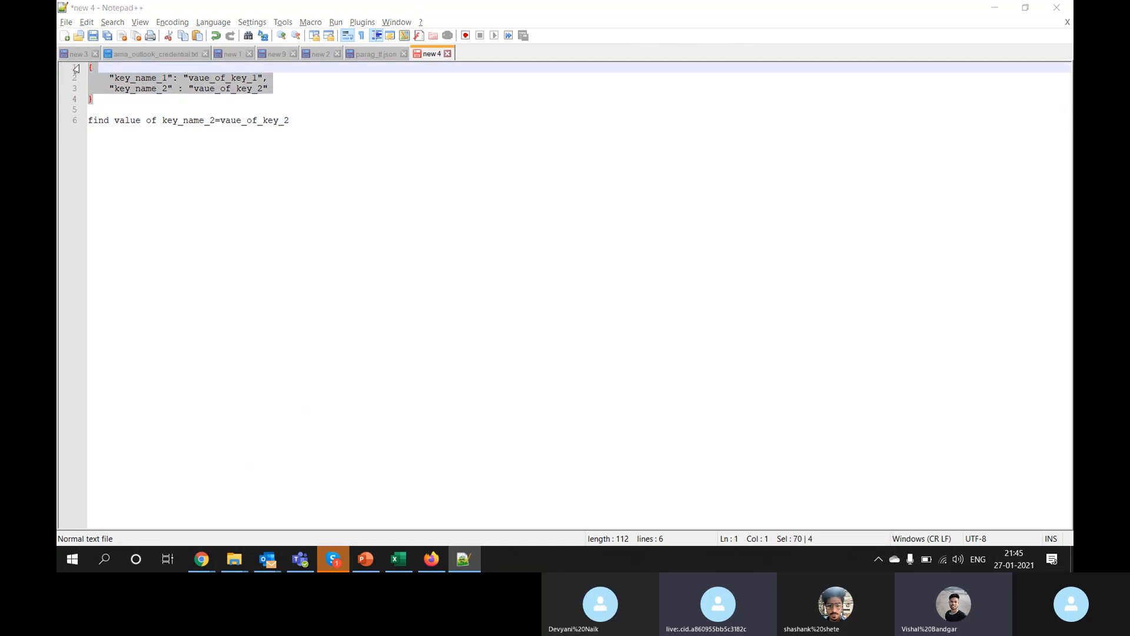
pyautogui.hotkey('alt', 'Tab')
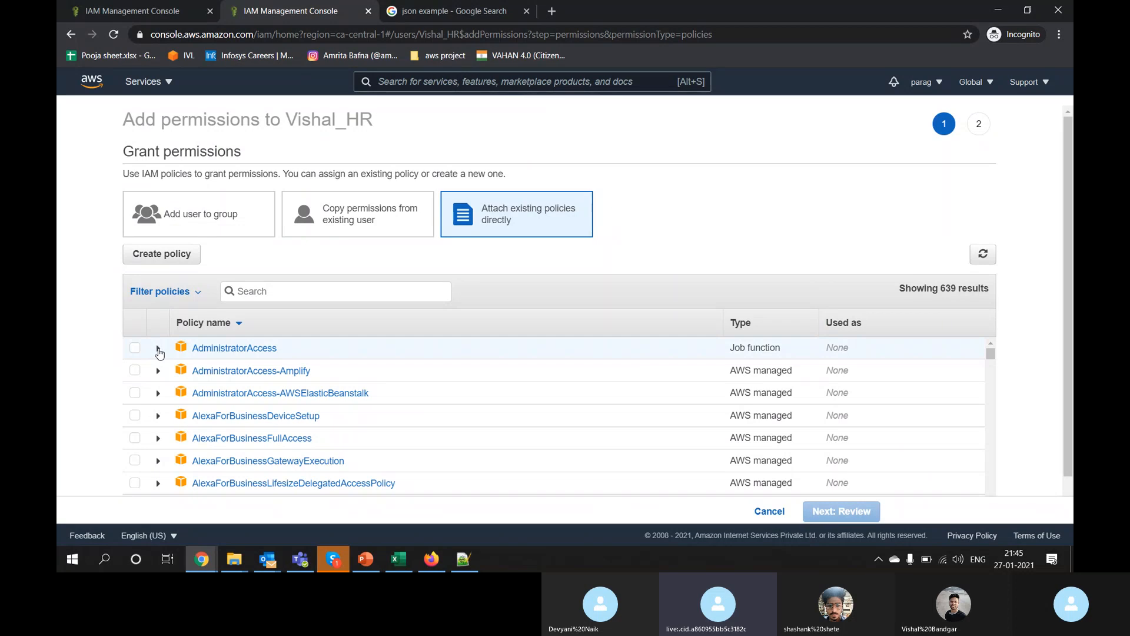
# Step: Expand the AdministratorAccess policy and scroll to its JSON document
pyautogui.click(155, 351)
pyautogui.scroll(-3, 445, 317)
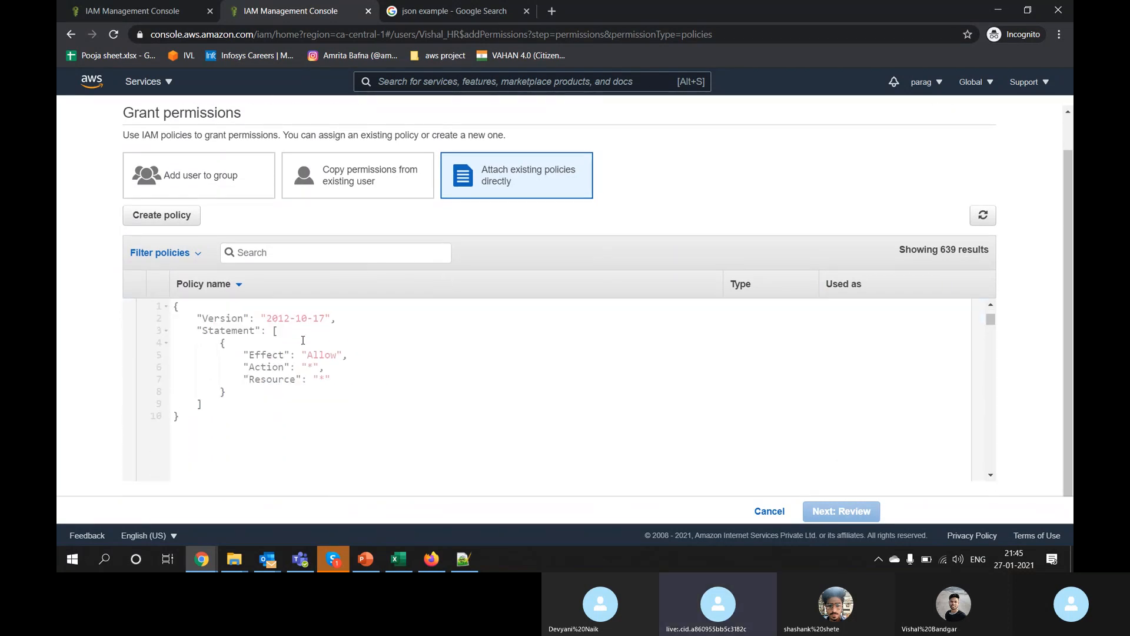
pyautogui.moveTo(173, 305); pyautogui.dragTo(201, 405)
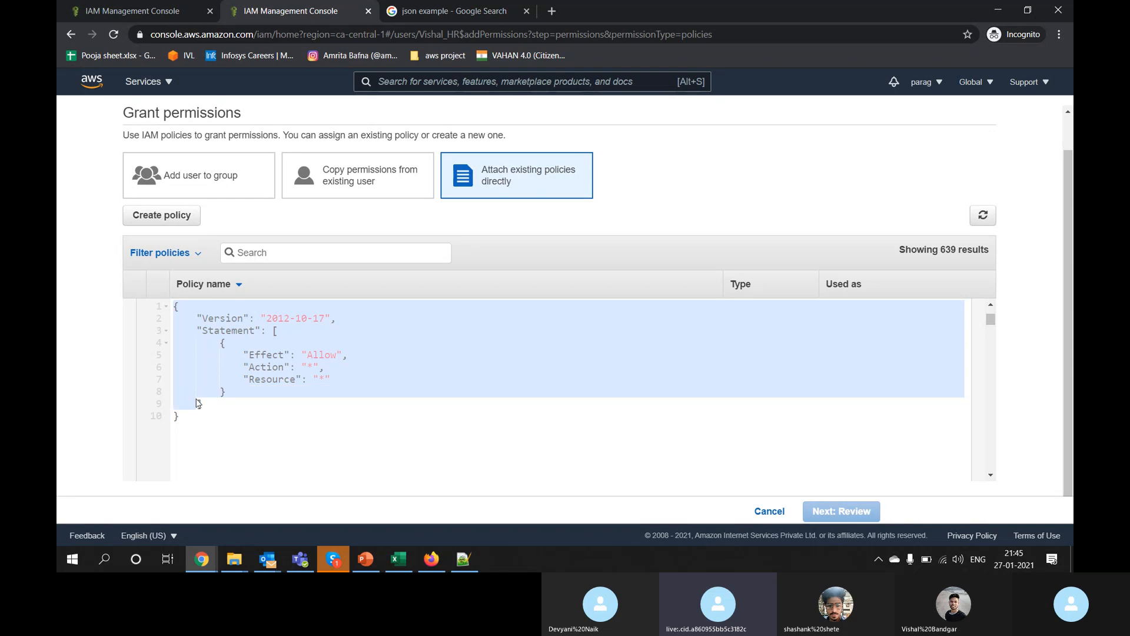
pyautogui.click(216, 342)
# Step: Highlight the Version key with value 2012-10-17 and the Statement array in the policy JSON
pyautogui.doubleClick(220, 320)
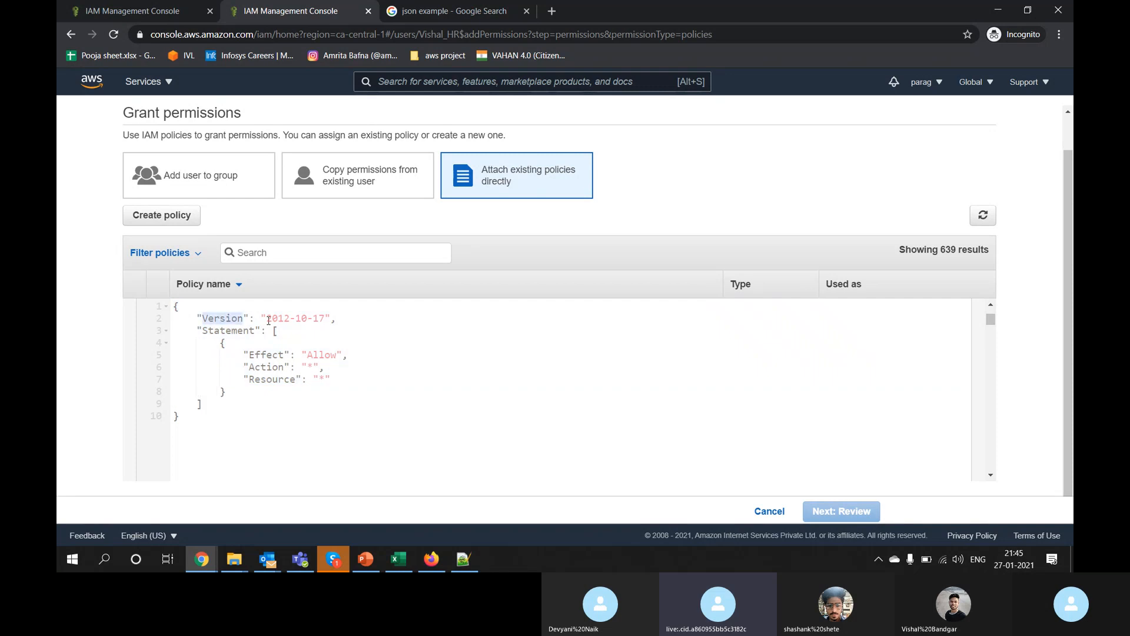
pyautogui.moveTo(267, 320); pyautogui.dragTo(325, 320)
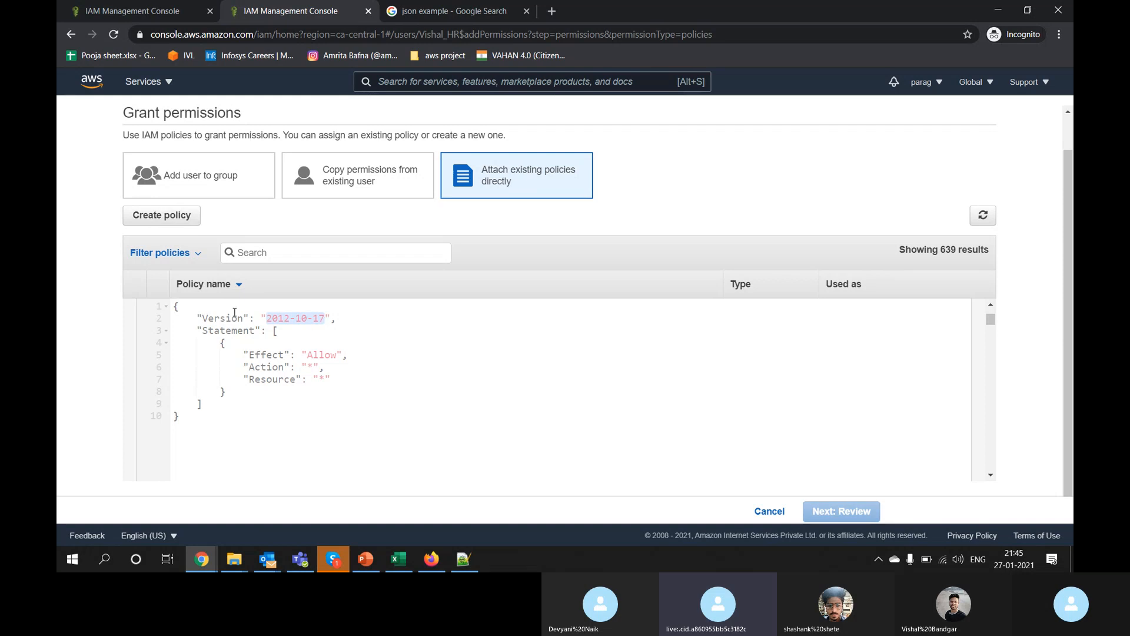
pyautogui.doubleClick(215, 320)
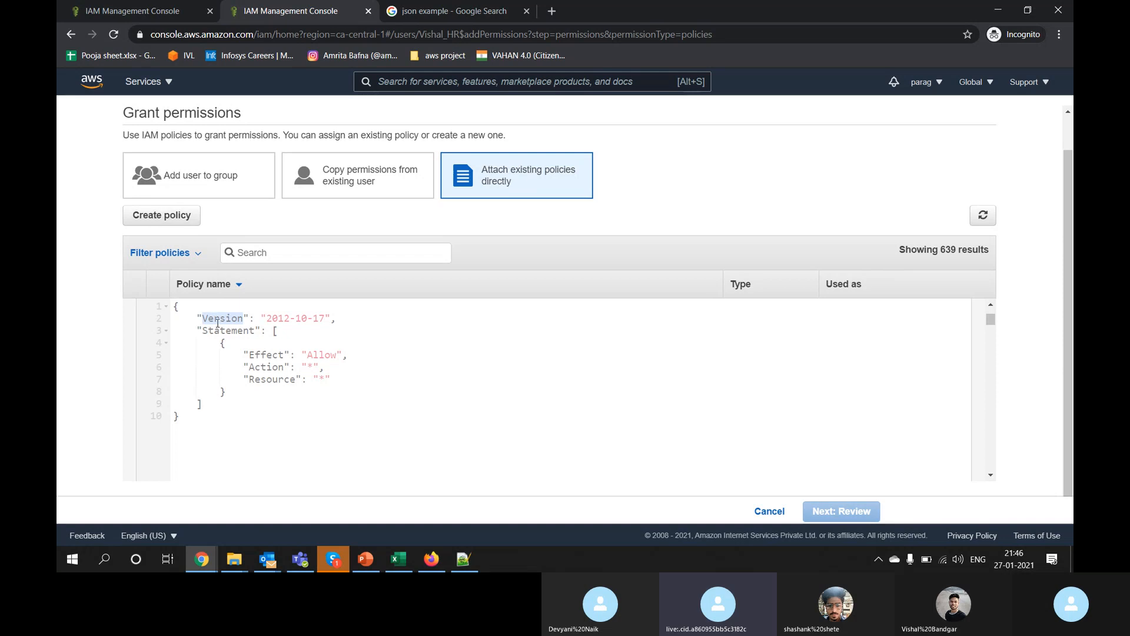
pyautogui.moveTo(268, 320); pyautogui.dragTo(326, 320)
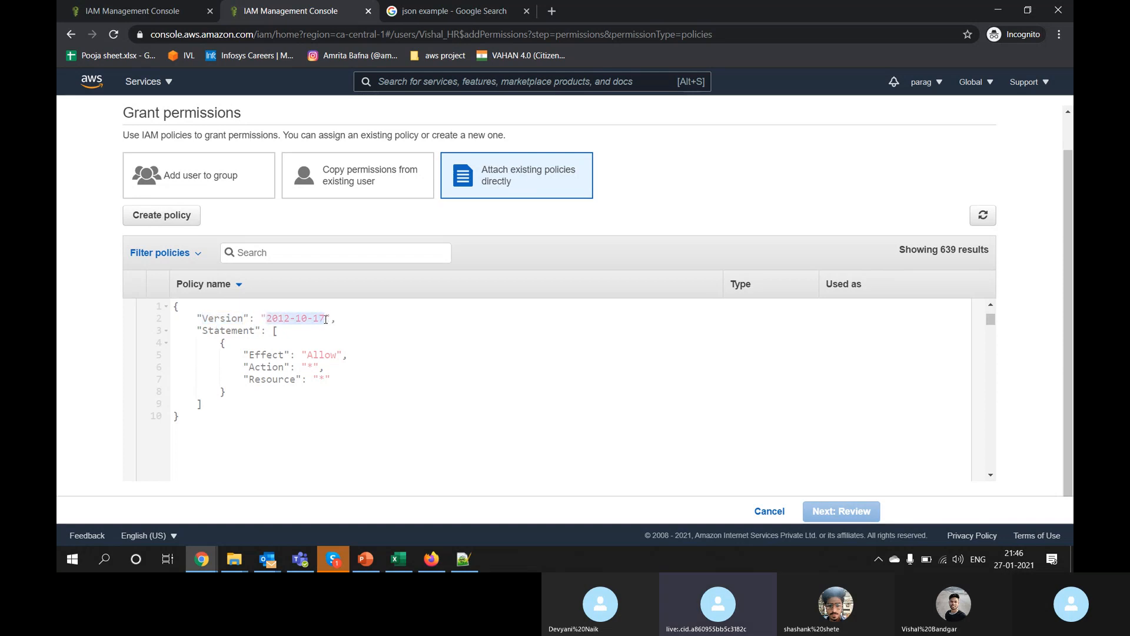
pyautogui.doubleClick(232, 331)
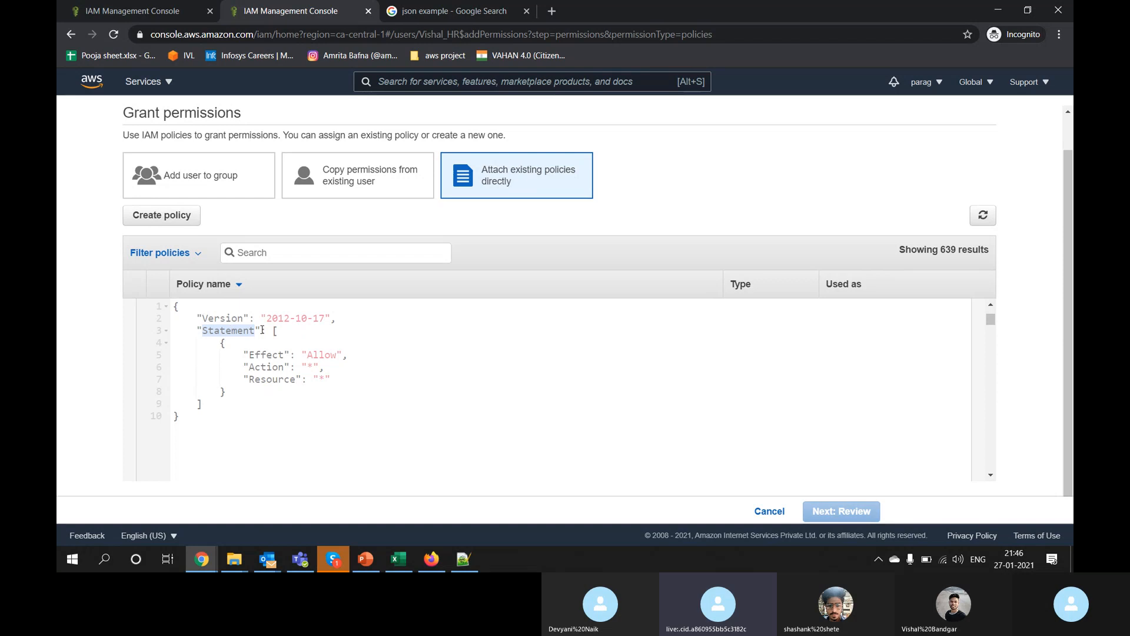
pyautogui.moveTo(275, 331); pyautogui.dragTo(289, 406)
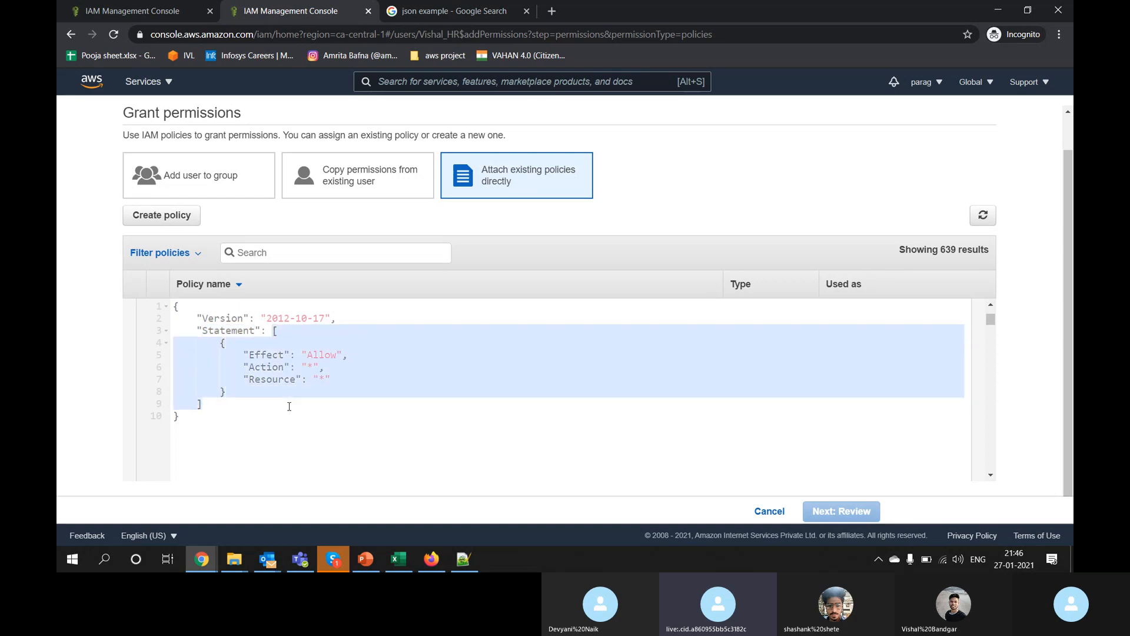
# Step: Highlight Effect and its Allow value, then mark the whole policy JSON
pyautogui.doubleClick(259, 354)
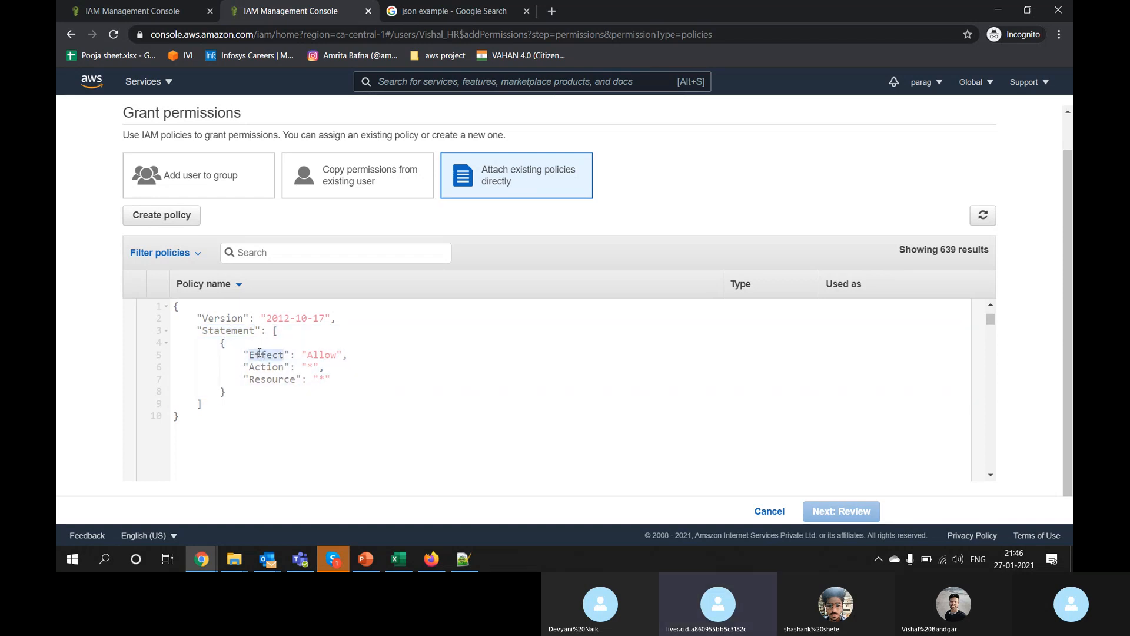
pyautogui.doubleClick(321, 355)
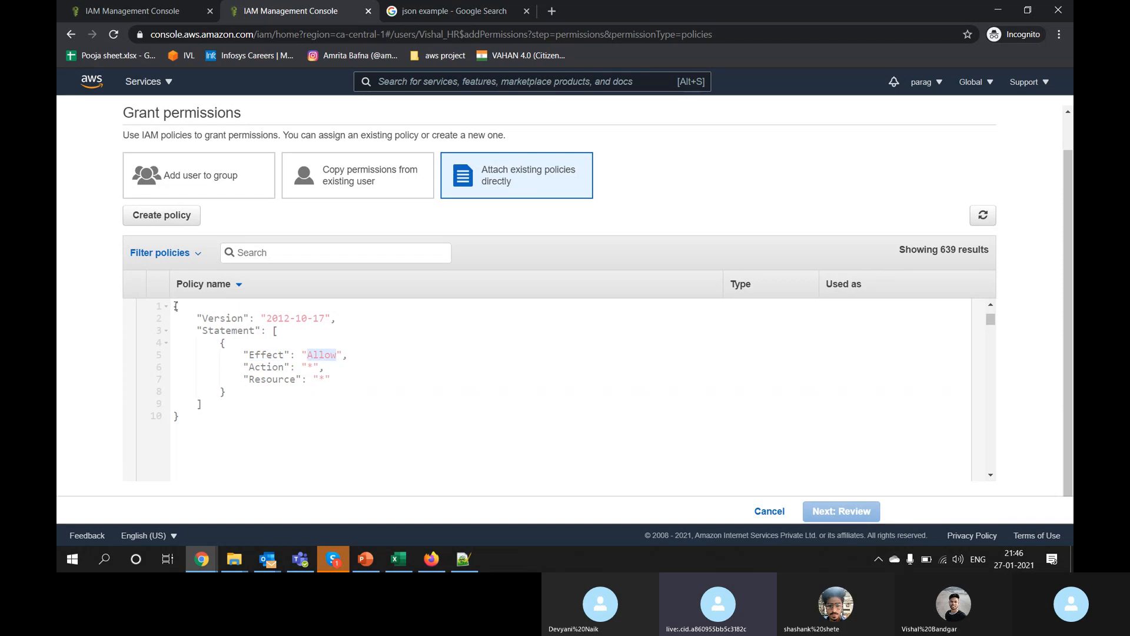
pyautogui.moveTo(175, 306); pyautogui.dragTo(190, 440)
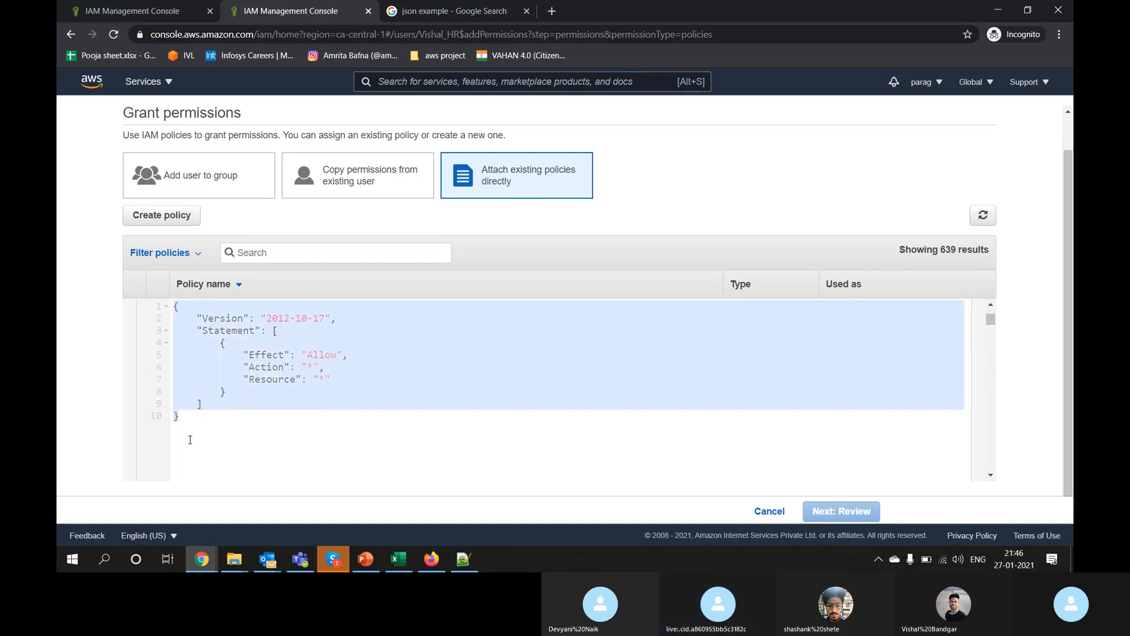
pyautogui.click(228, 421)
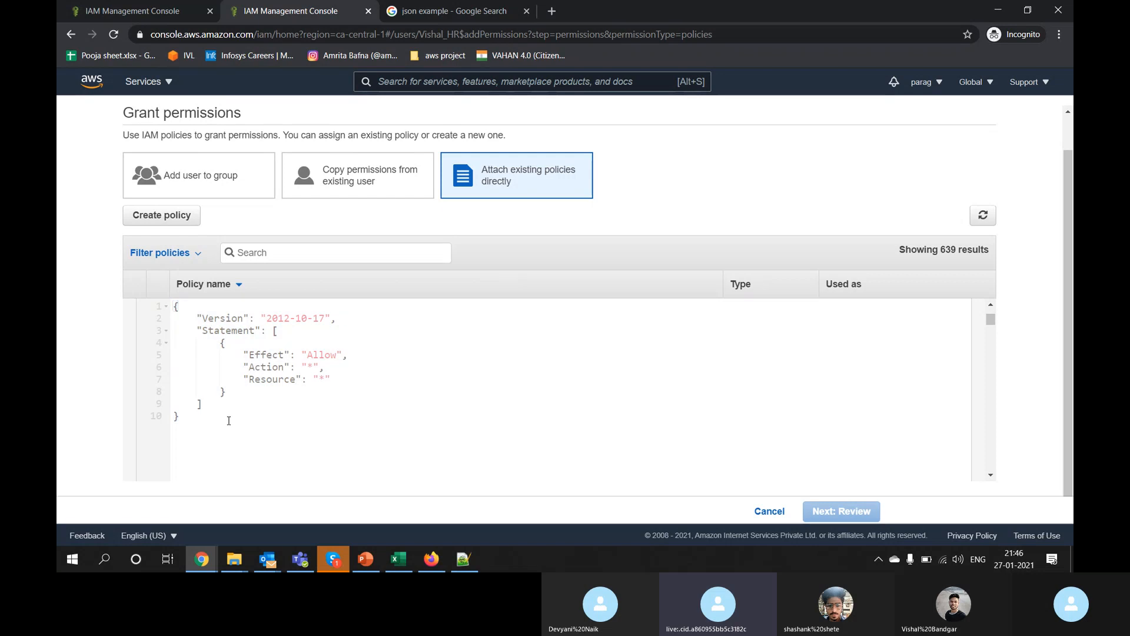
pyautogui.moveTo(229, 421); pyautogui.dragTo(146, 299)
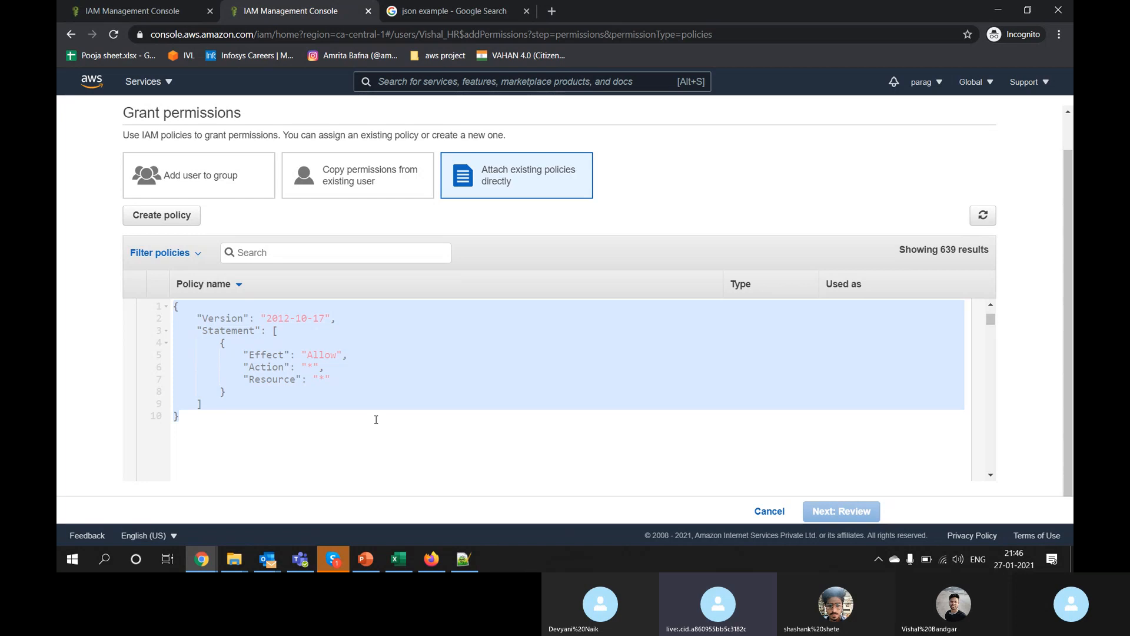
# Step: Skim W3Schools' JSON Introduction from the json example results, then return to the IAM permissions tab
pyautogui.click(446, 12)
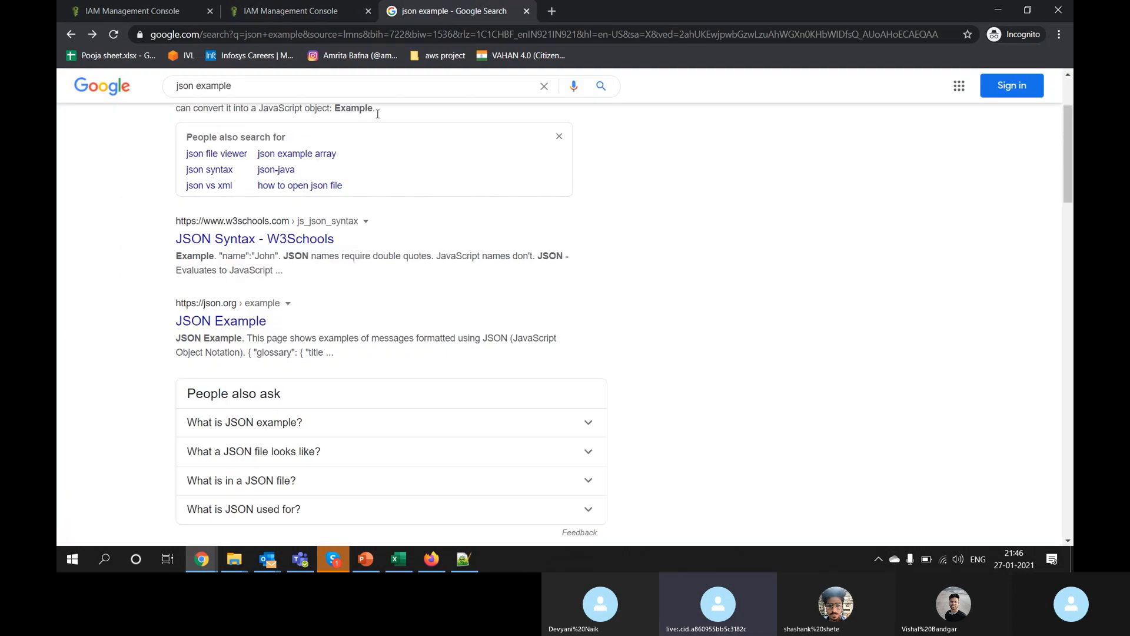
pyautogui.scroll(1, 318, 202)
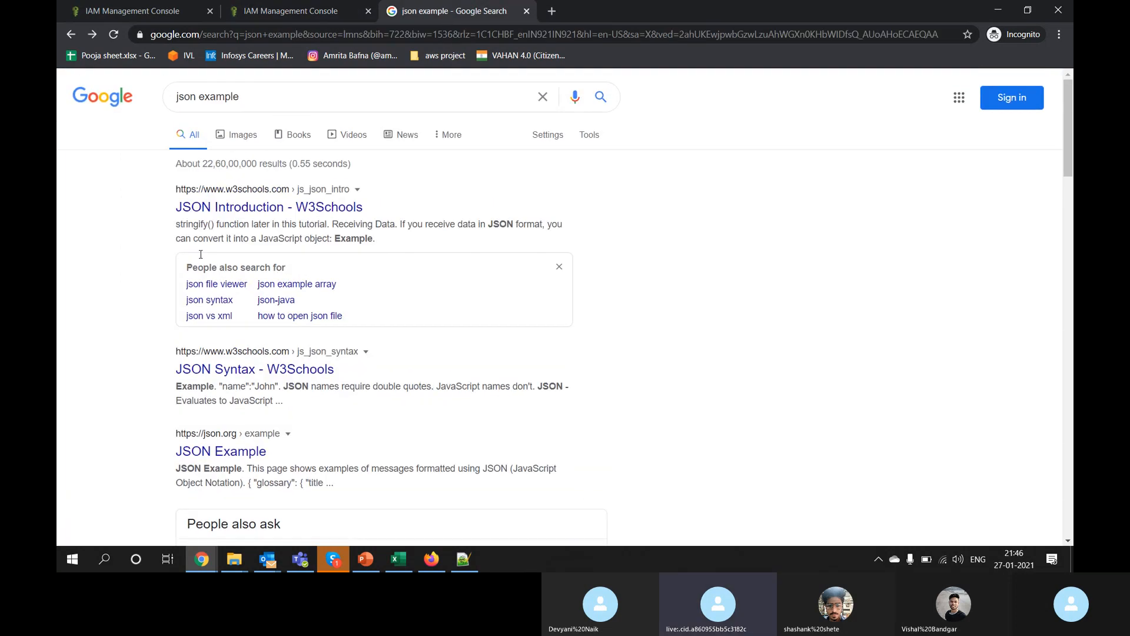
pyautogui.click(244, 206)
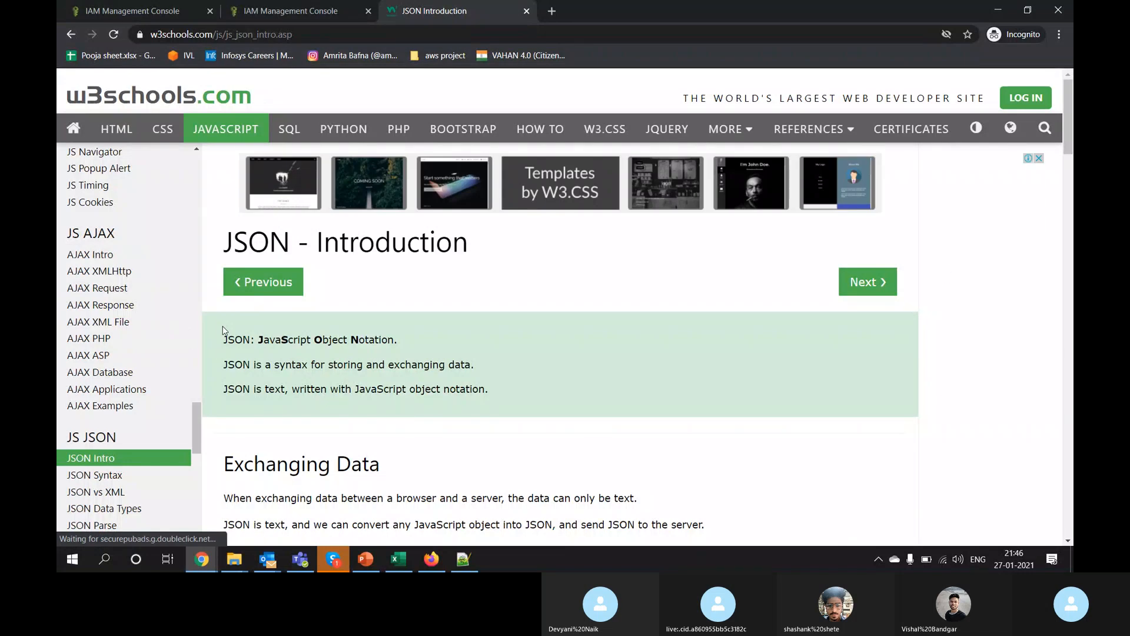
pyautogui.scroll(-8, 359, 372)
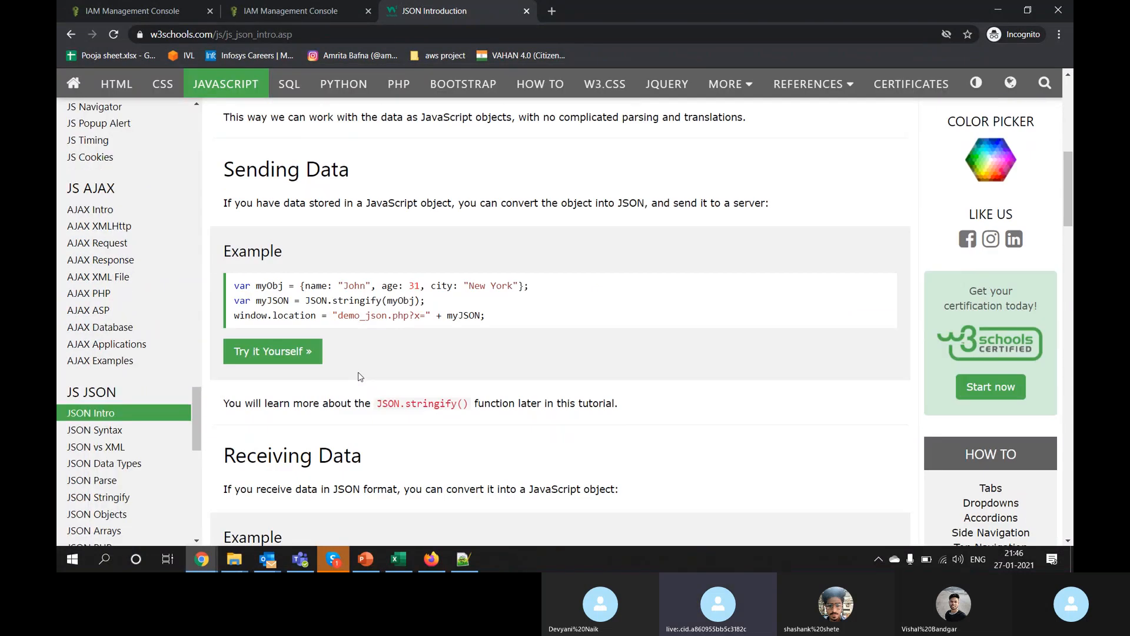
pyautogui.scroll(-2, 360, 372)
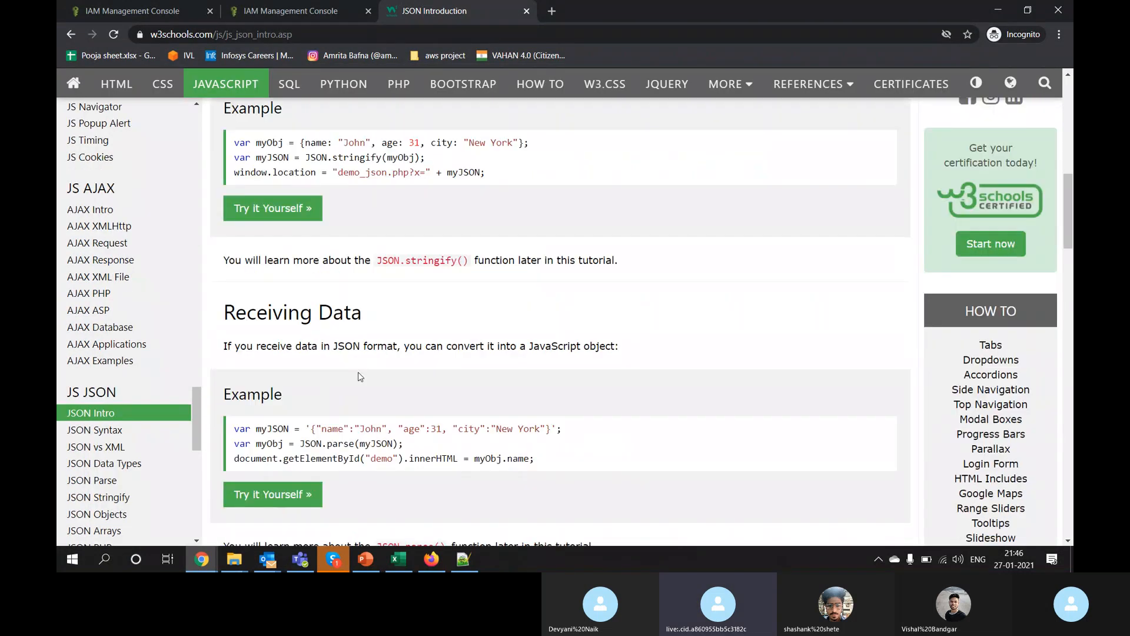
pyautogui.scroll(7, 361, 374)
pyautogui.click(72, 35)
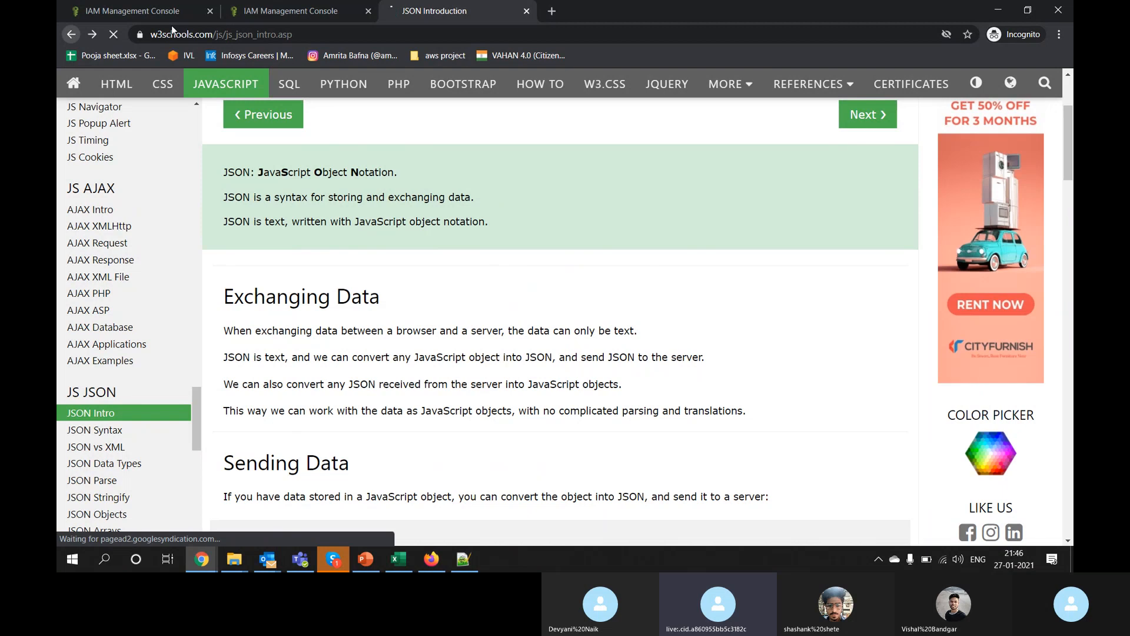
pyautogui.click(269, 18)
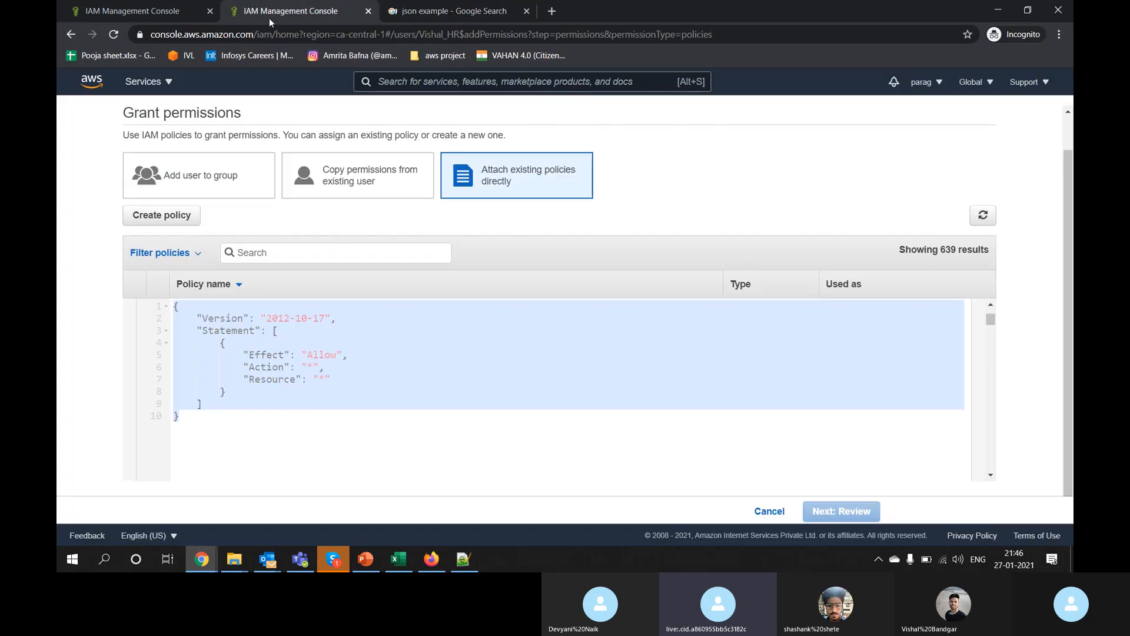
# Step: Clear the JSON selection and collapse the AdministratorAccess policy details
pyautogui.click(305, 412)
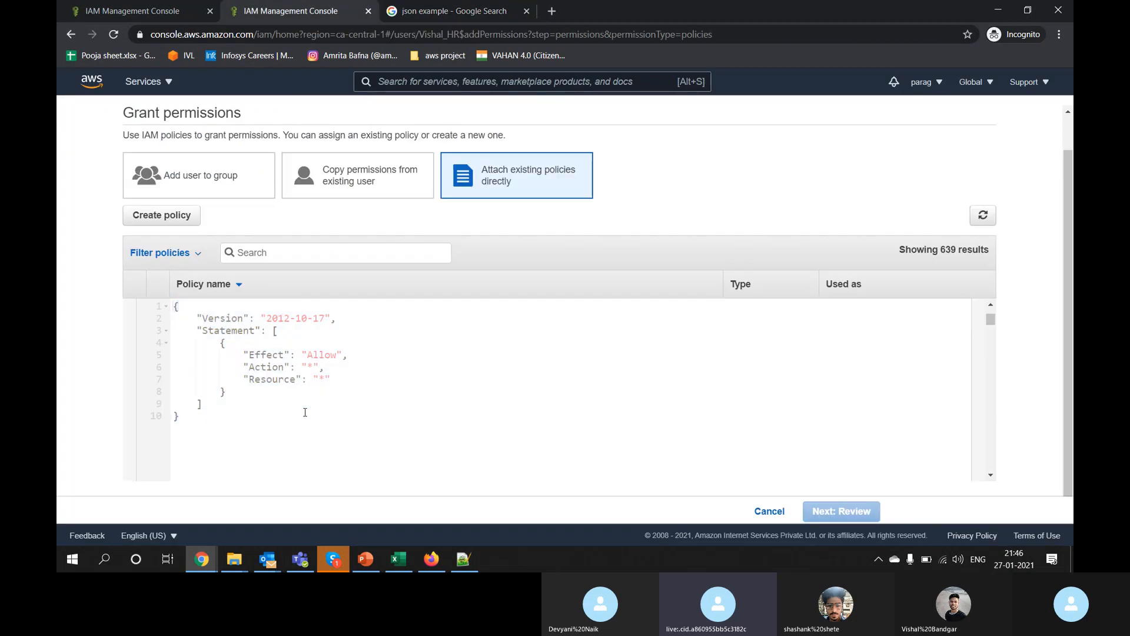
pyautogui.scroll(-3, 661, 409)
pyautogui.scroll(5, 662, 409)
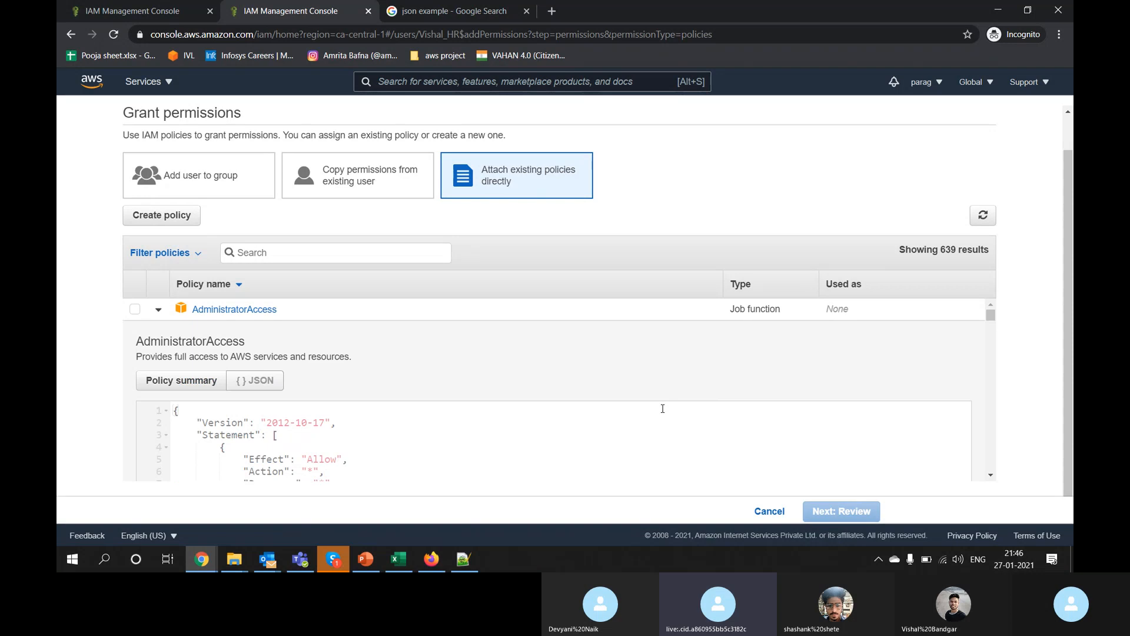
pyautogui.click(158, 312)
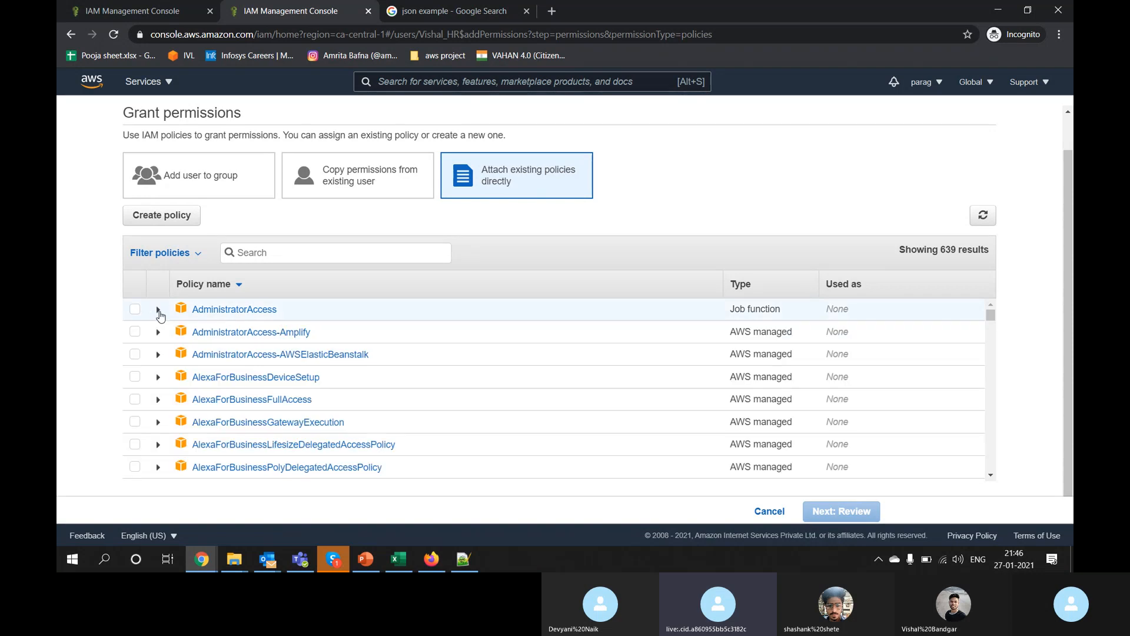
# Step: Expand AdministratorAccess-Amplify and scroll through its policy details
pyautogui.click(158, 334)
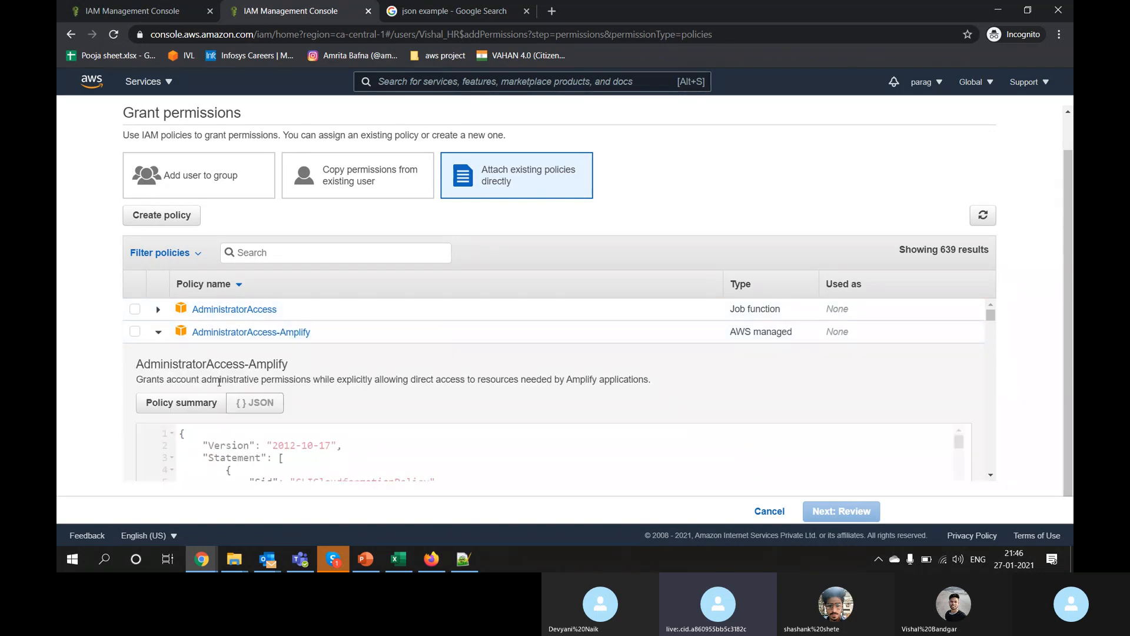
pyautogui.scroll(-3, 219, 382)
pyautogui.scroll(1, 357, 411)
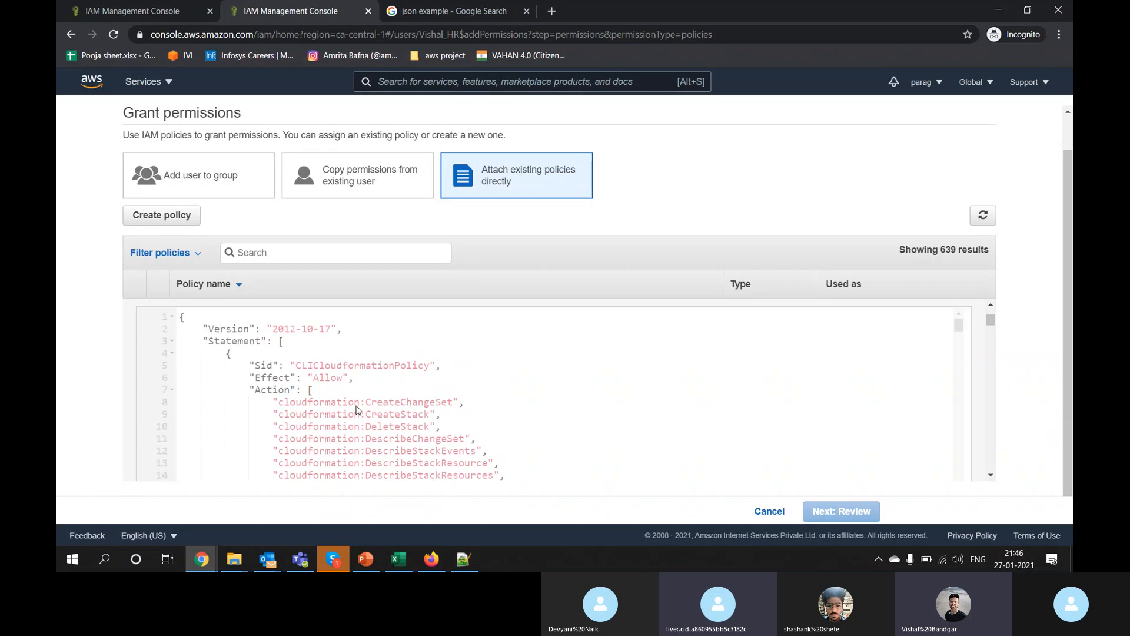
pyautogui.scroll(-1, 357, 410)
pyautogui.scroll(4, 357, 411)
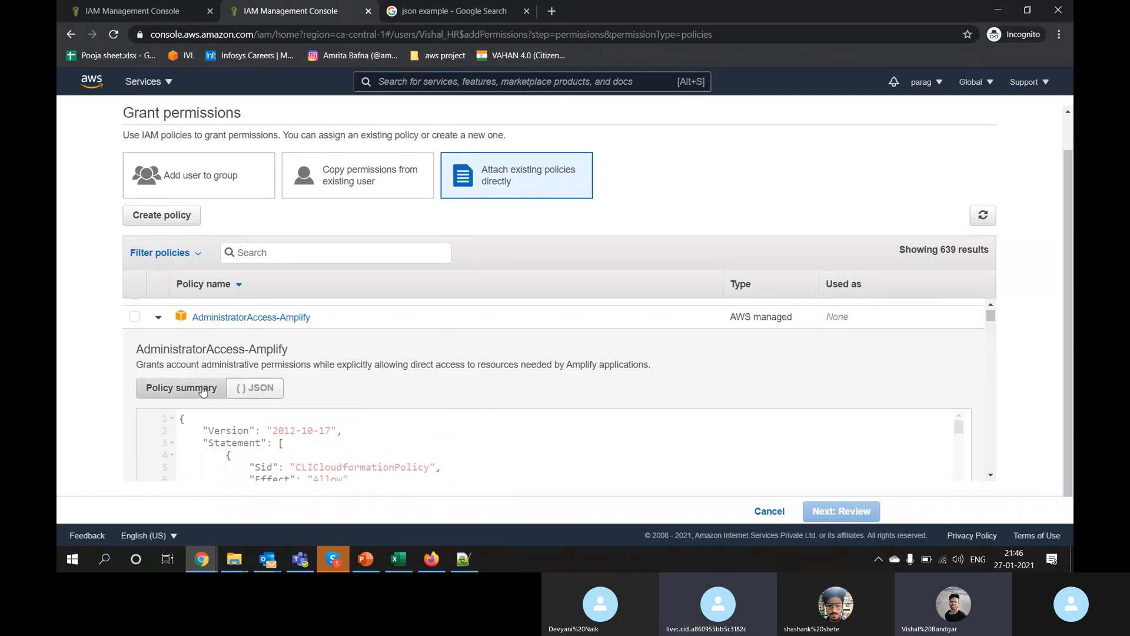
pyautogui.scroll(-1, 331, 363)
pyautogui.scroll(2, 331, 362)
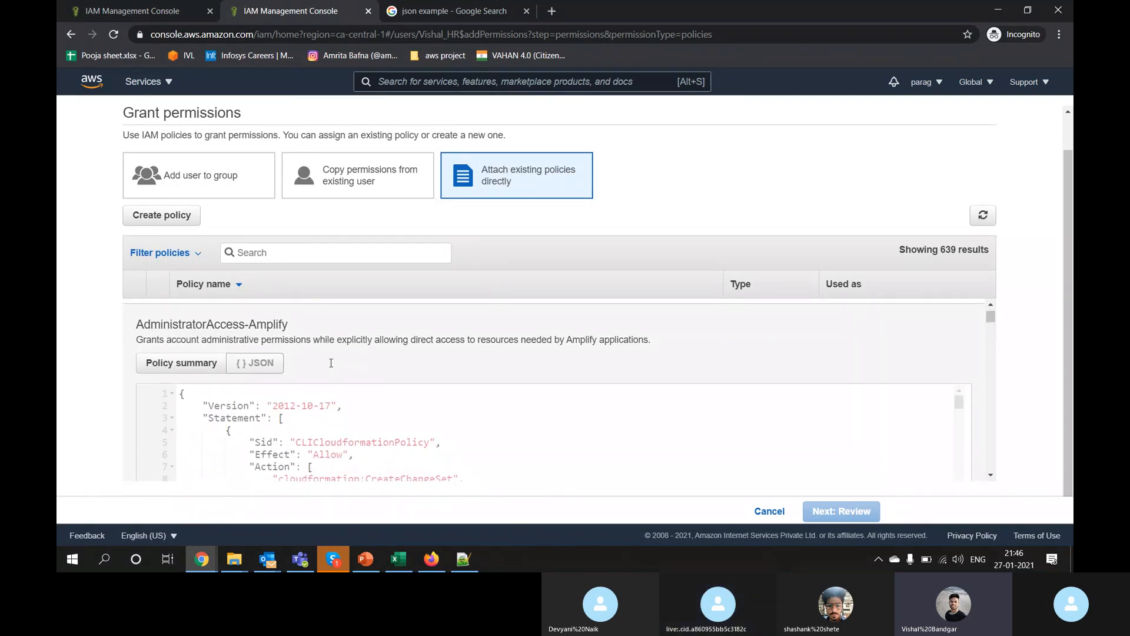
pyautogui.scroll(-1, 331, 363)
pyautogui.scroll(1, 331, 363)
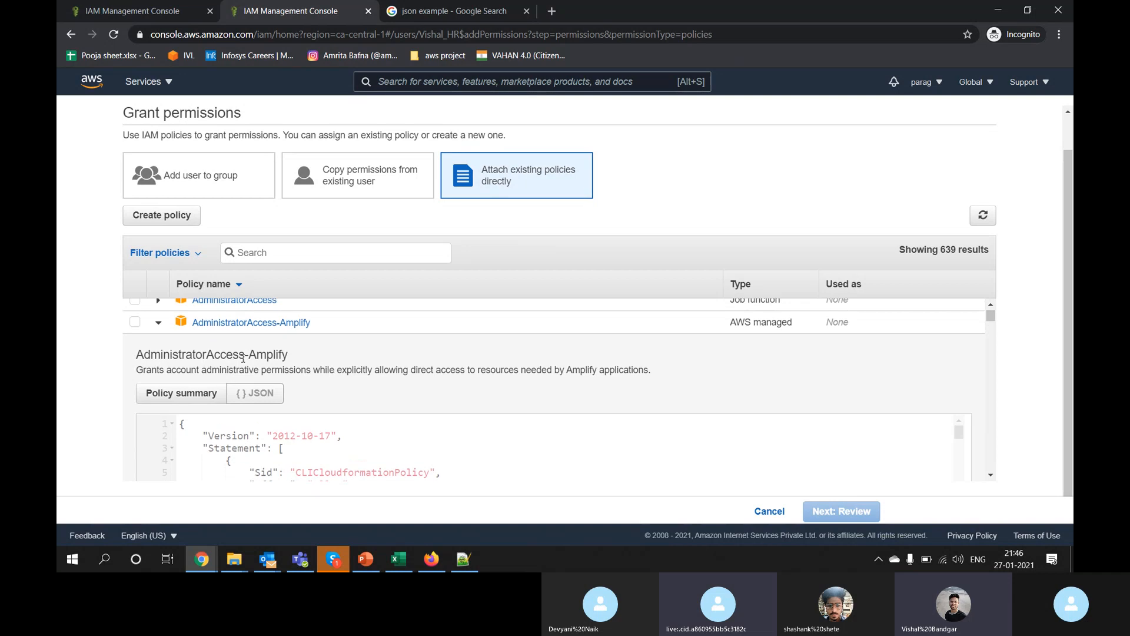
# Step: Collapse AdministratorAccess-Amplify and scroll the policy list
pyautogui.click(159, 327)
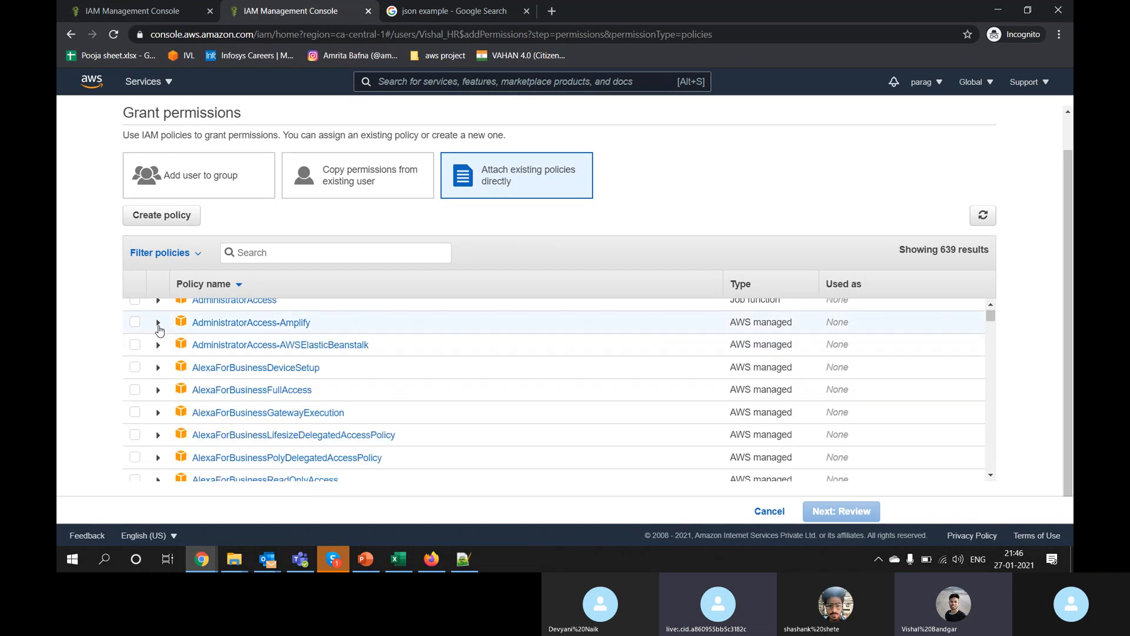
pyautogui.scroll(-1, 246, 401)
pyautogui.scroll(-2, 246, 400)
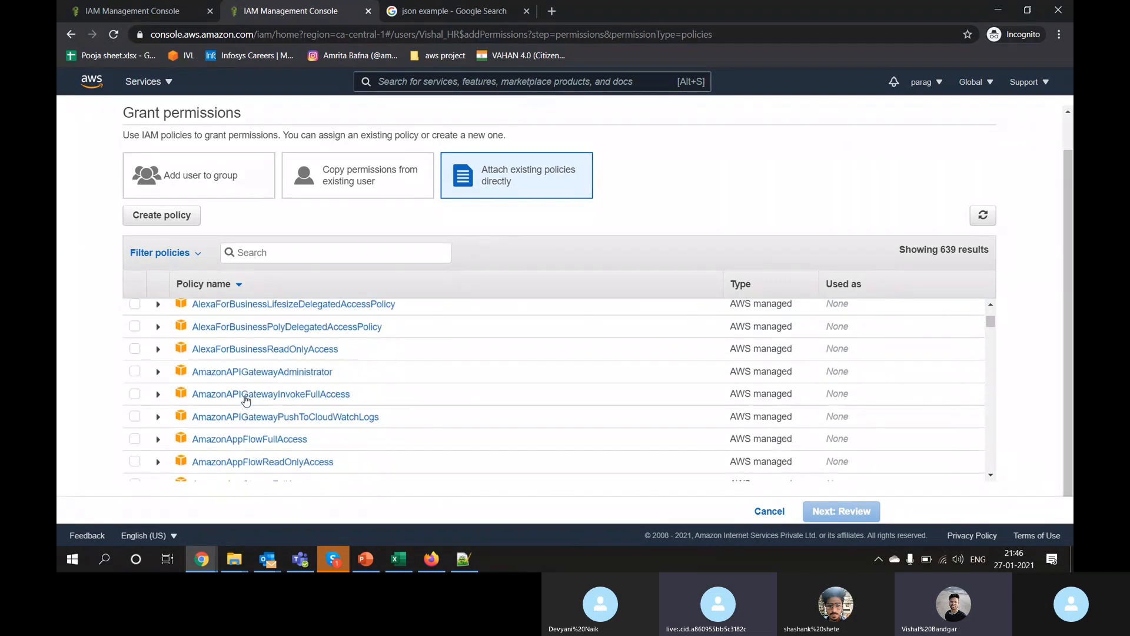
pyautogui.moveTo(992, 324); pyautogui.dragTo(992, 309)
pyautogui.click(185, 216)
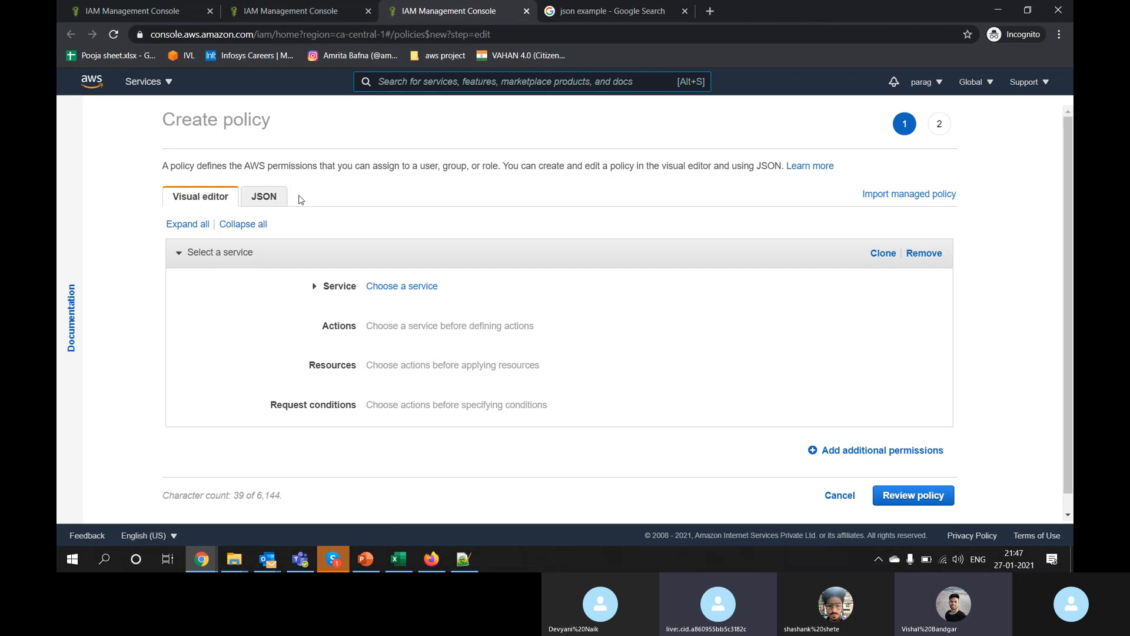
pyautogui.click(336, 13)
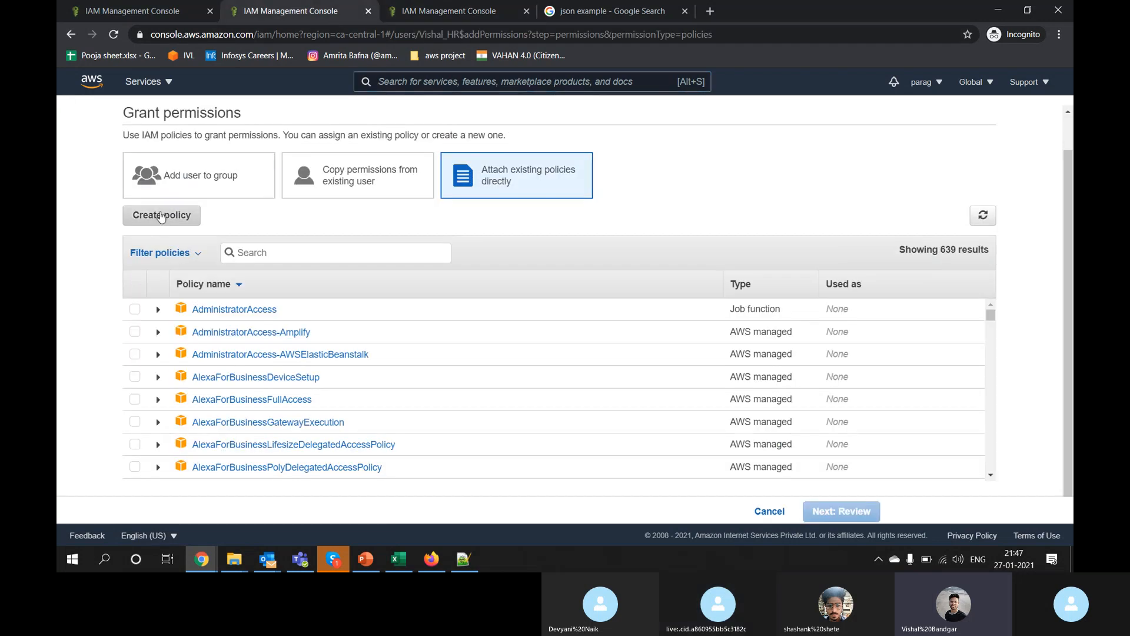
pyautogui.click(424, 12)
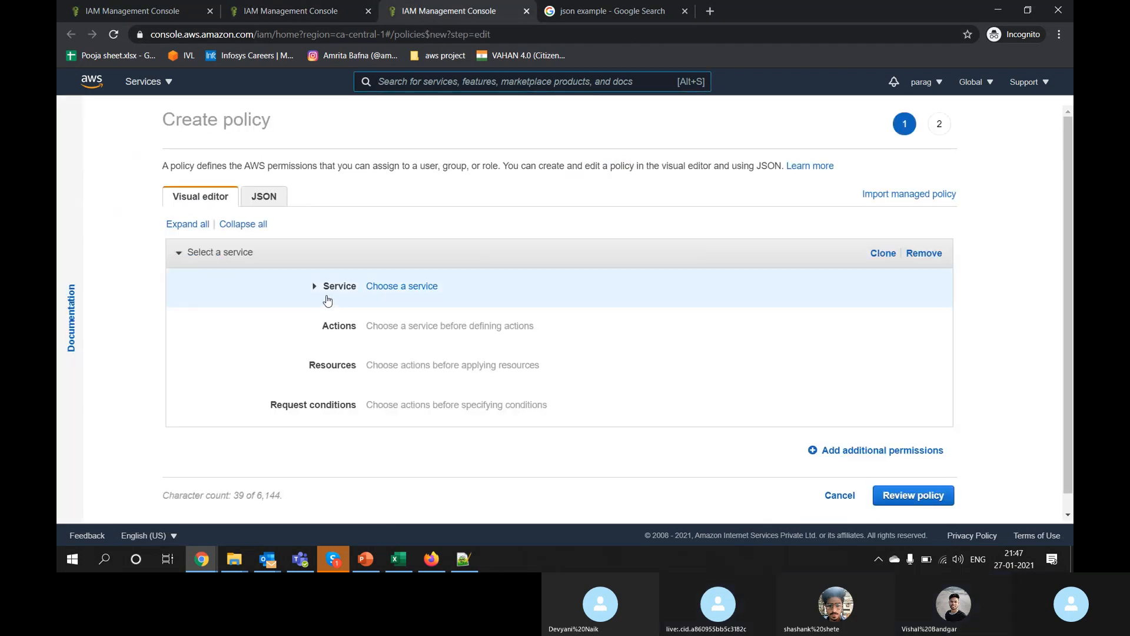
pyautogui.scroll(-1, 419, 328)
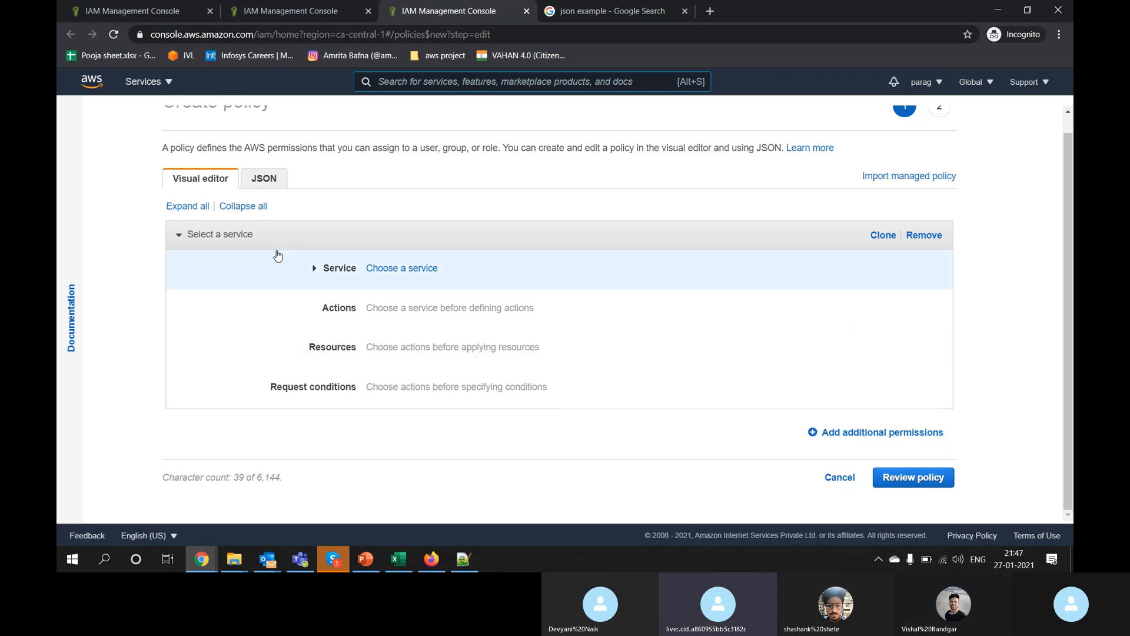
pyautogui.click(262, 178)
pyautogui.click(294, 311)
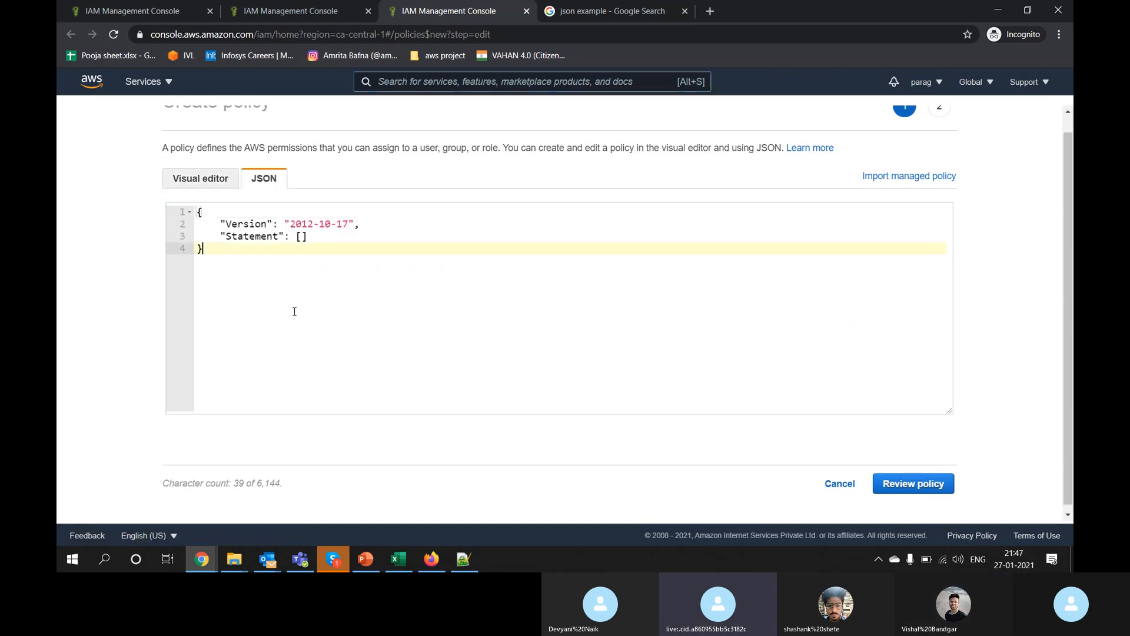
pyautogui.click(212, 184)
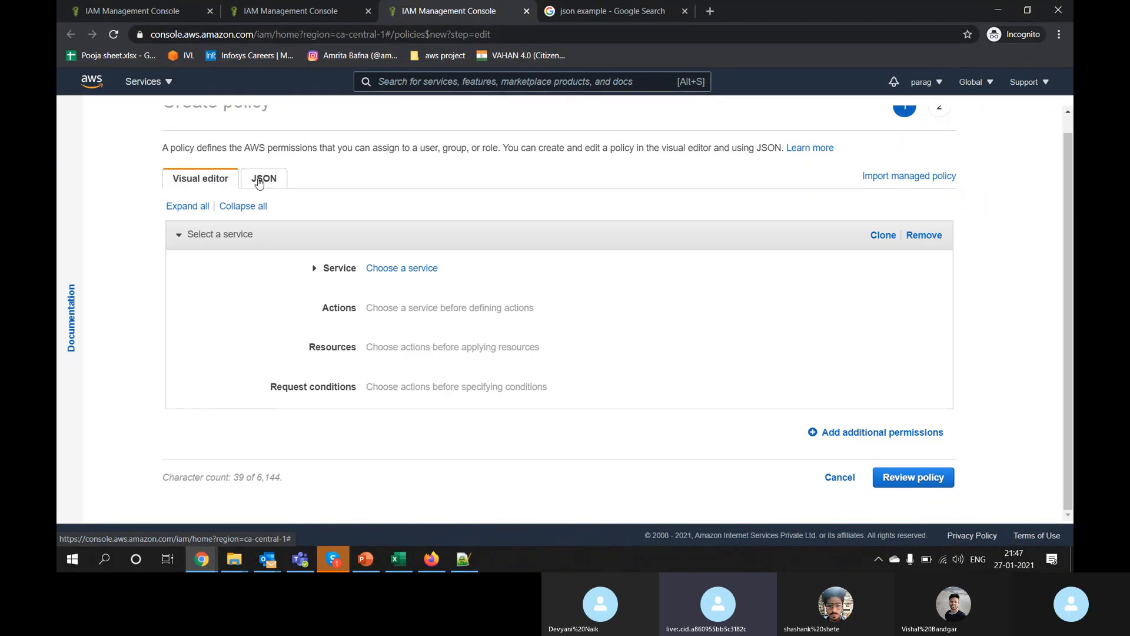
pyautogui.click(526, 11)
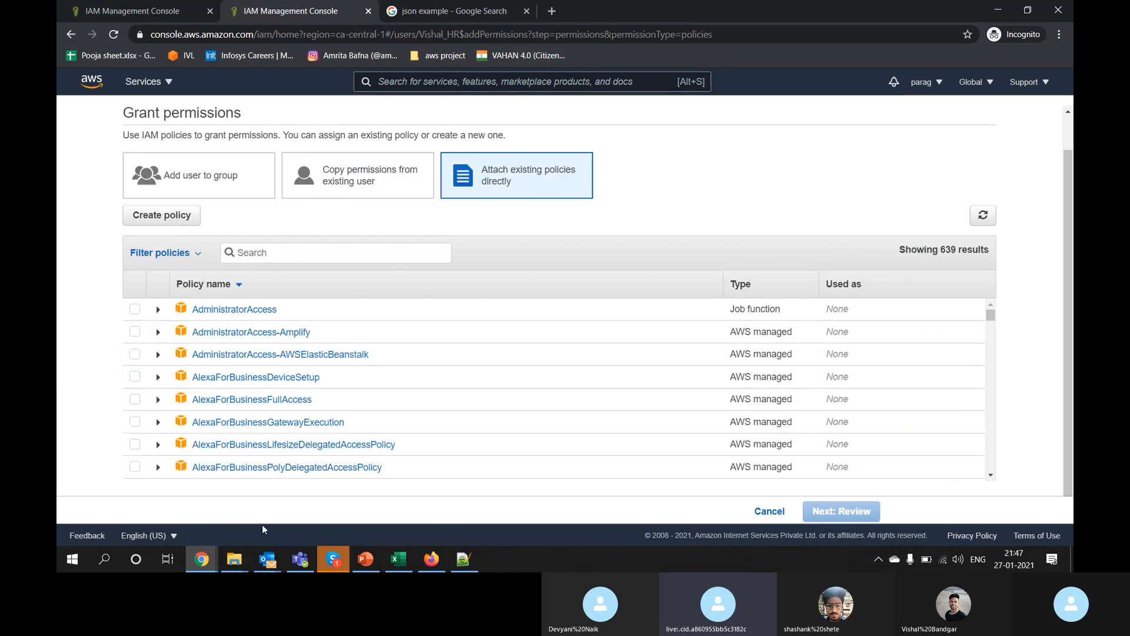
# Step: Filter the policies by 's3' and expand AmazonS3ReadOnlyAccess to view its s3:Get*/s3:List* JSON
pyautogui.click(330, 259)
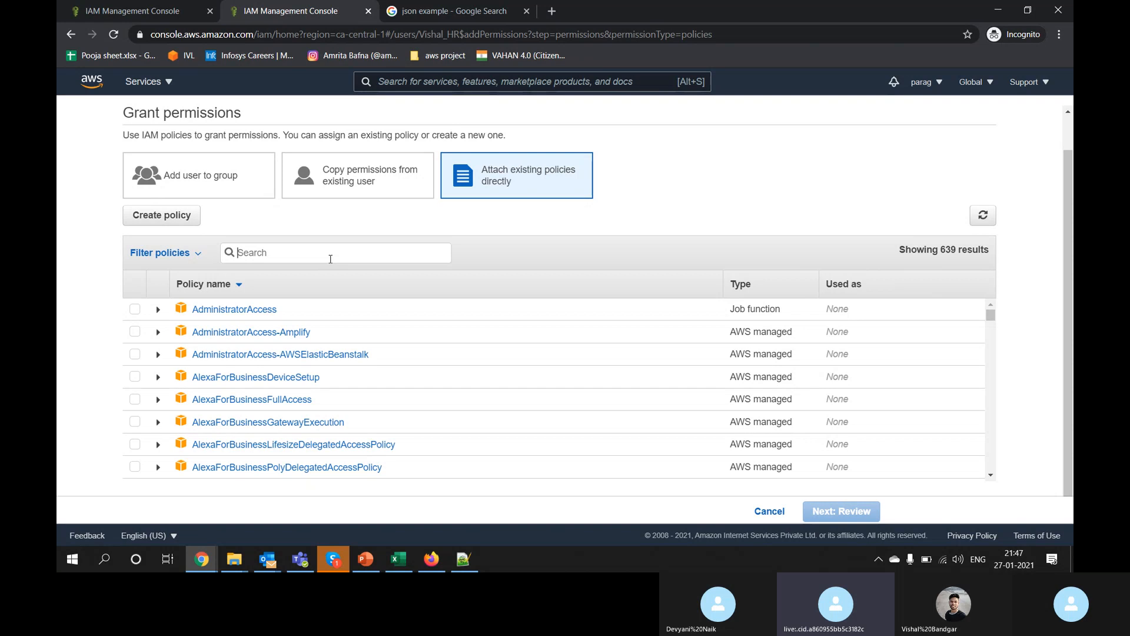
pyautogui.write('s3')
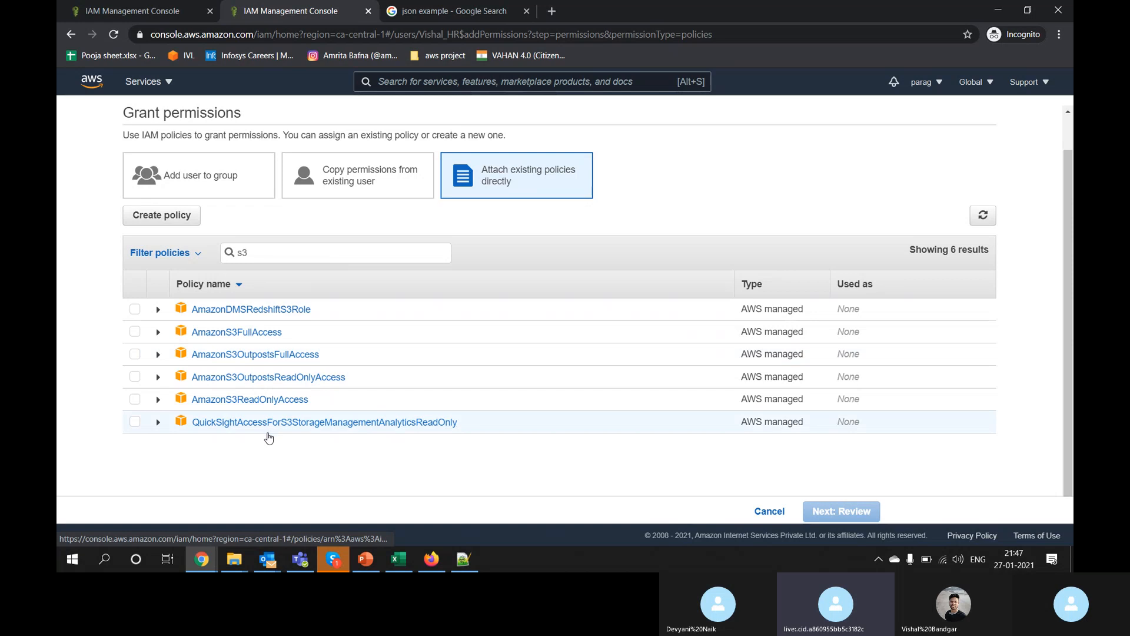
pyautogui.click(158, 400)
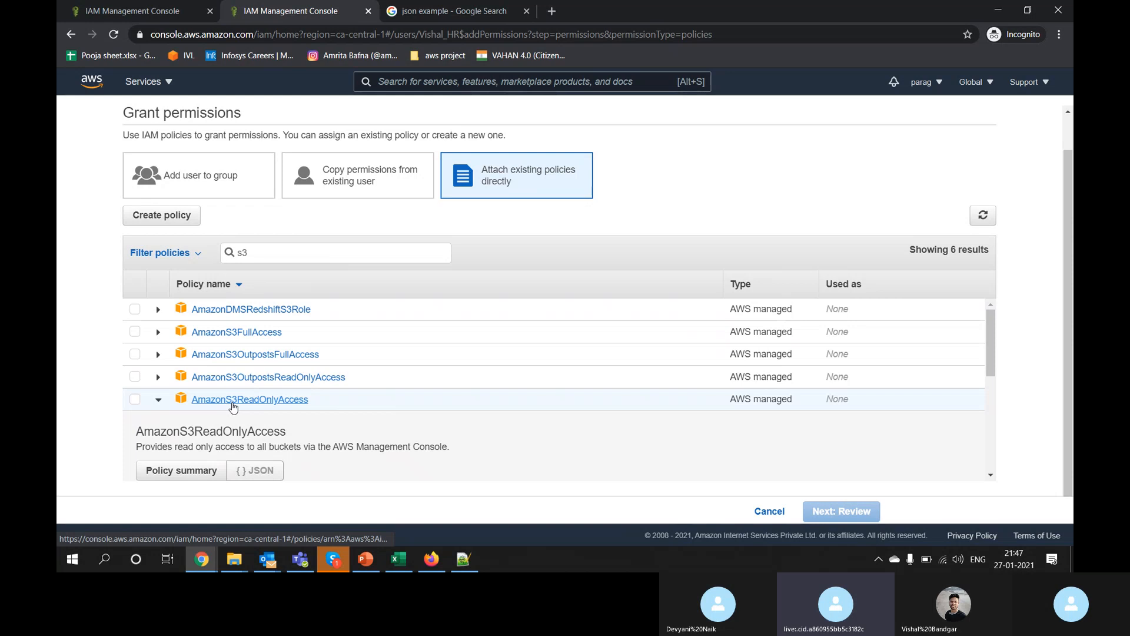
pyautogui.scroll(-3, 340, 409)
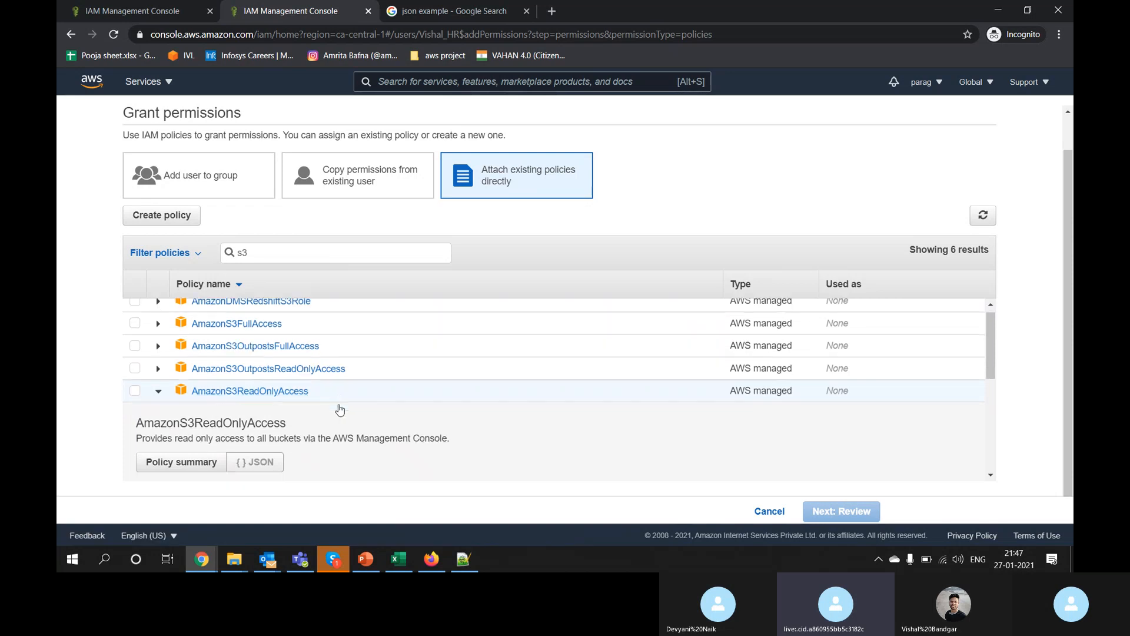
pyautogui.scroll(-3, 339, 409)
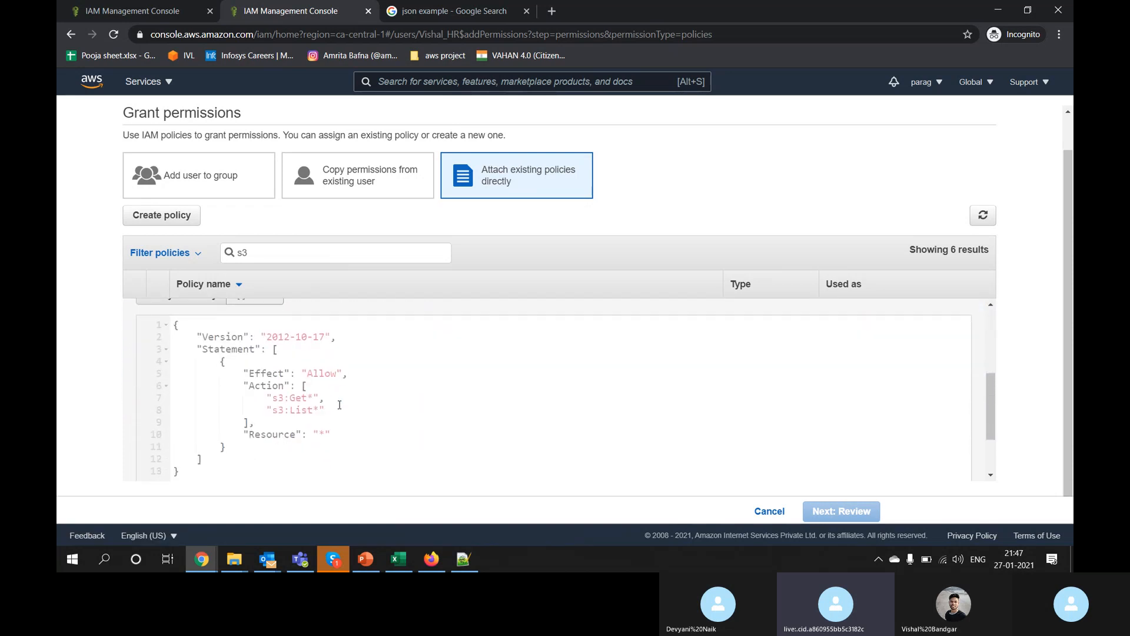
pyautogui.moveTo(224, 471); pyautogui.dragTo(175, 325)
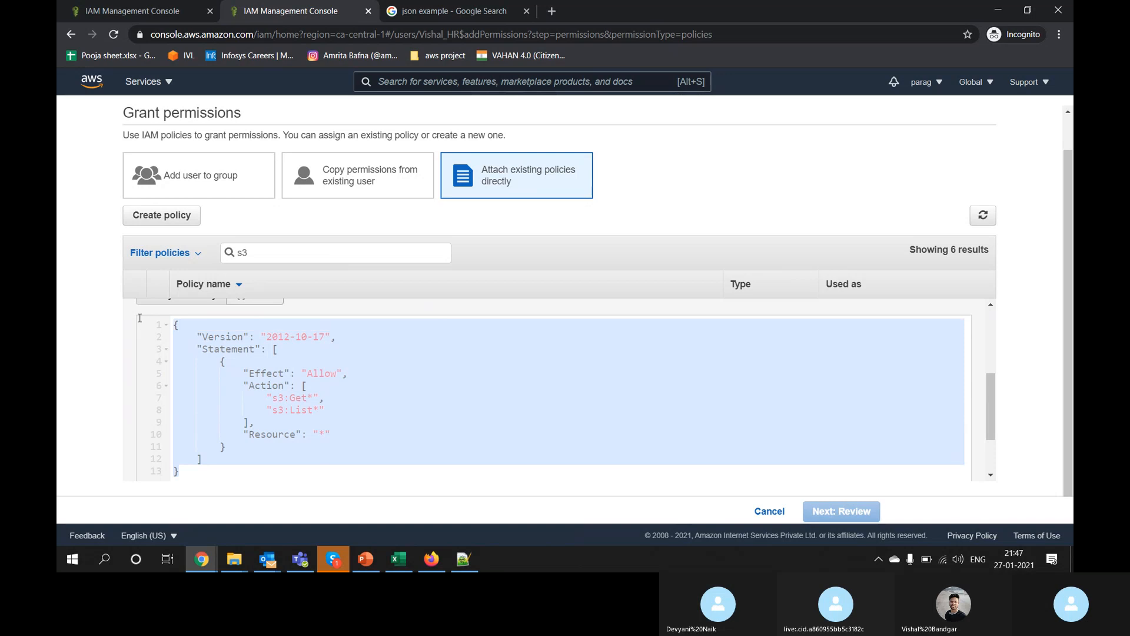
pyautogui.click(347, 417)
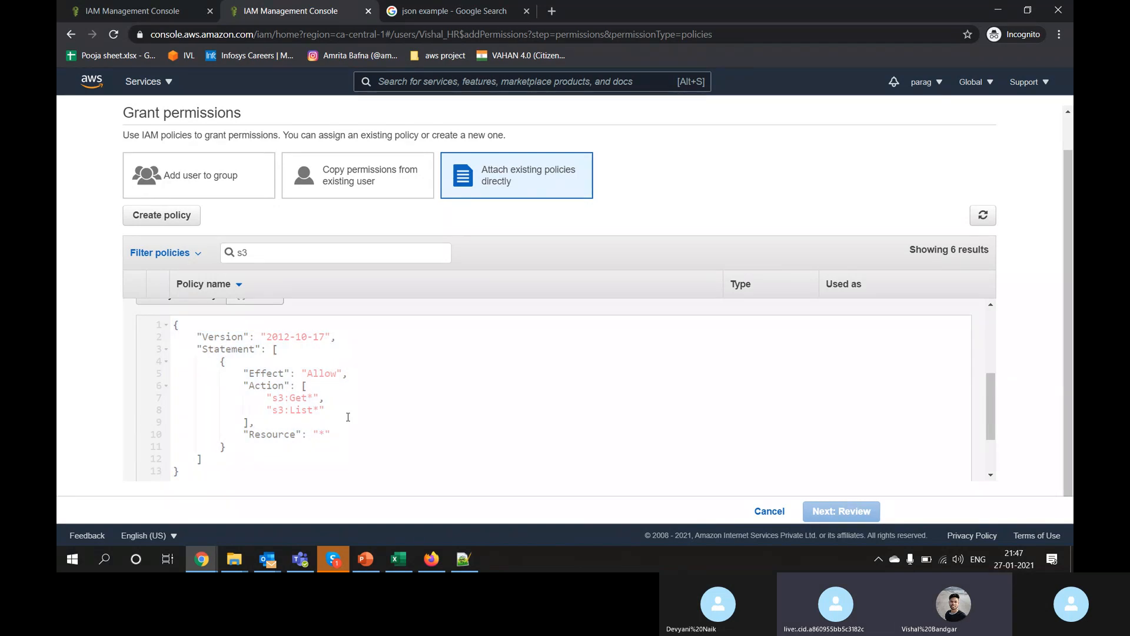
pyautogui.doubleClick(214, 337)
pyautogui.moveTo(267, 338); pyautogui.dragTo(322, 337)
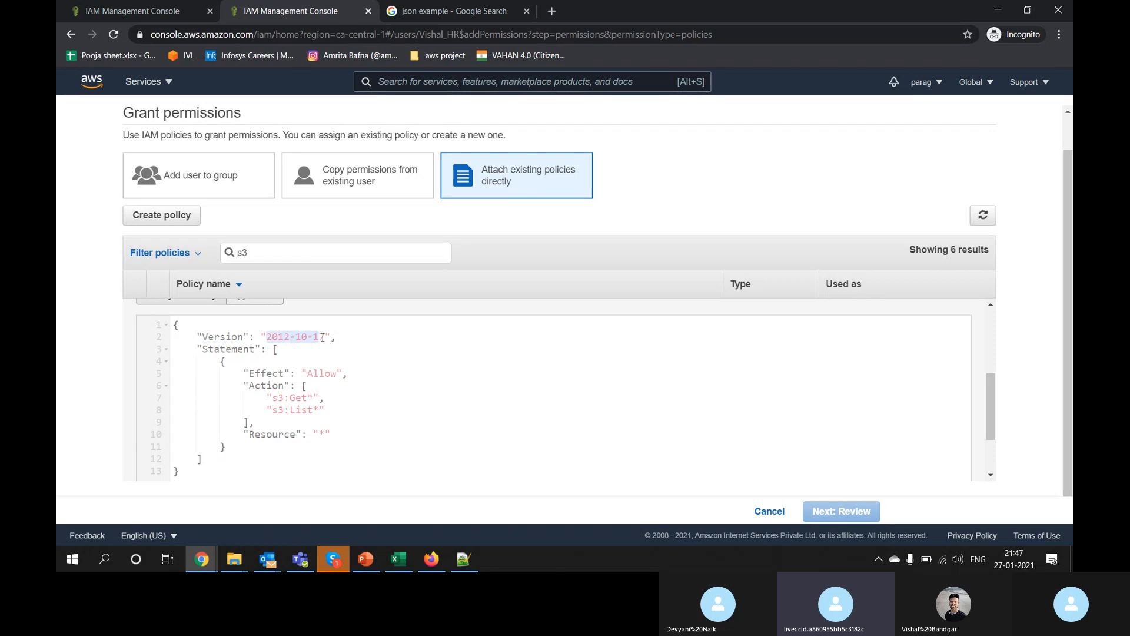
pyautogui.doubleClick(219, 349)
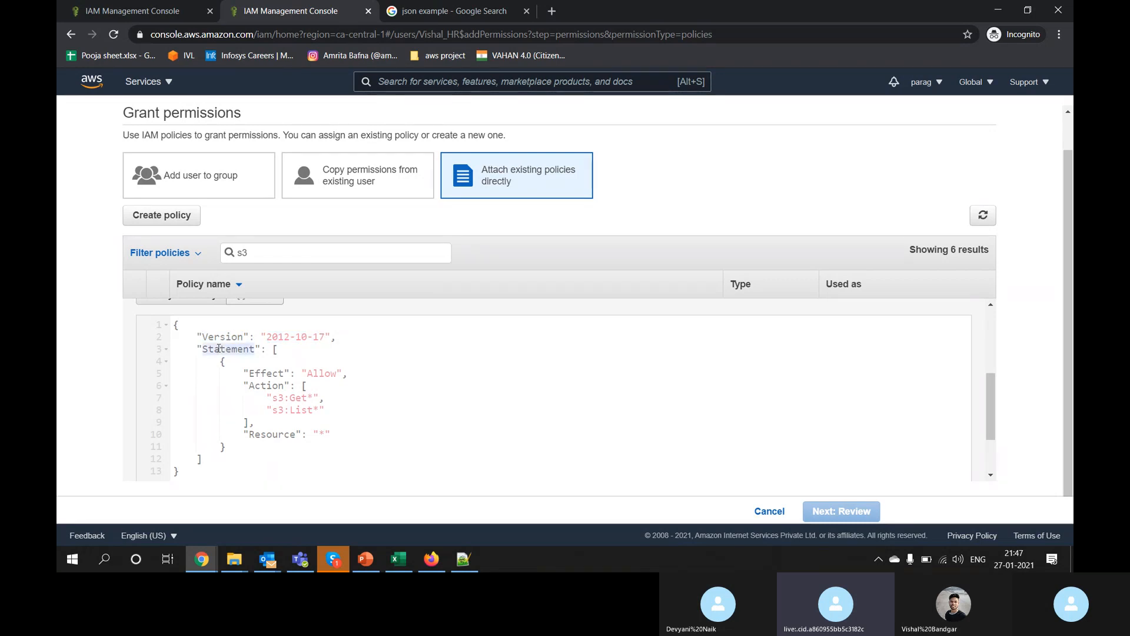
pyautogui.scroll(1, 297, 433)
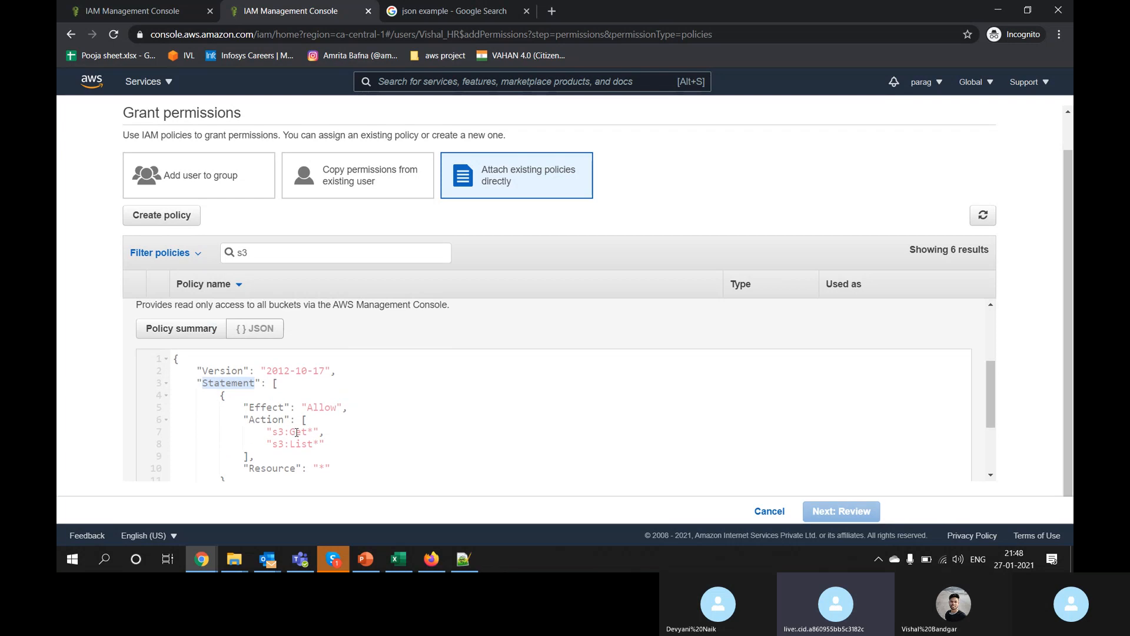
pyautogui.scroll(-1, 286, 424)
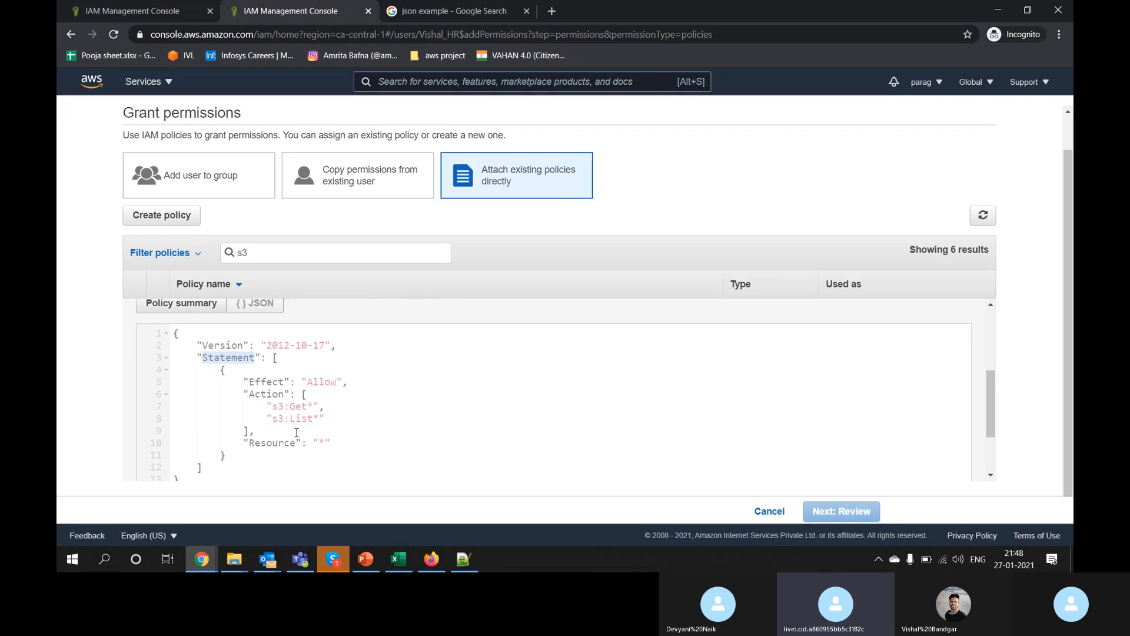
pyautogui.doubleClick(265, 376)
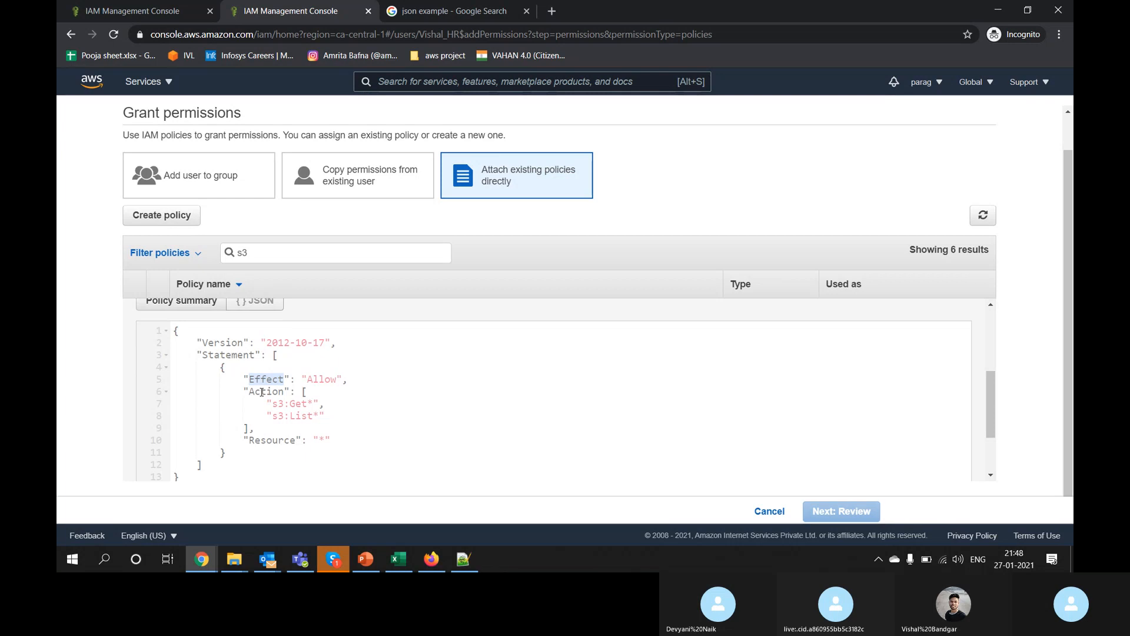
pyautogui.doubleClick(262, 392)
pyautogui.doubleClick(264, 378)
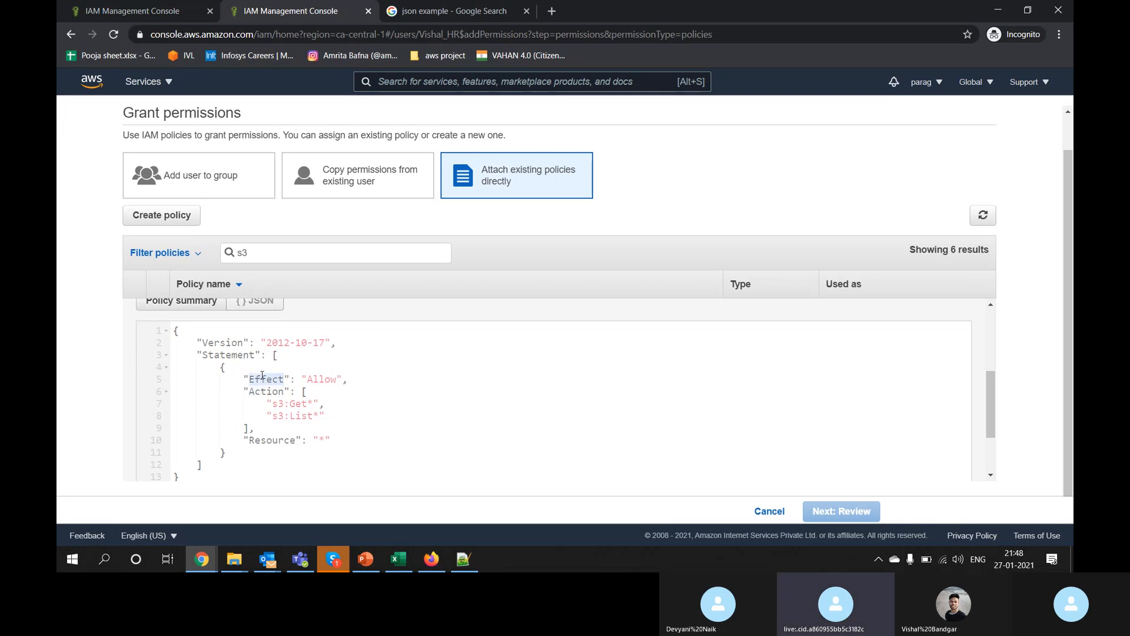
pyautogui.moveTo(254, 453); pyautogui.dragTo(278, 455)
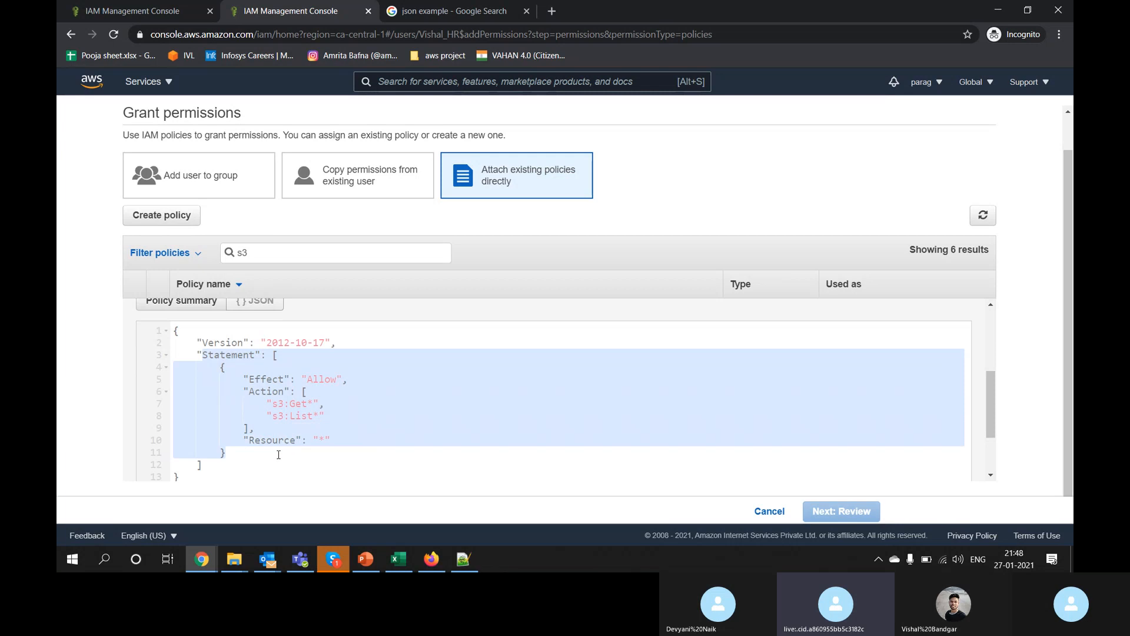
pyautogui.doubleClick(262, 378)
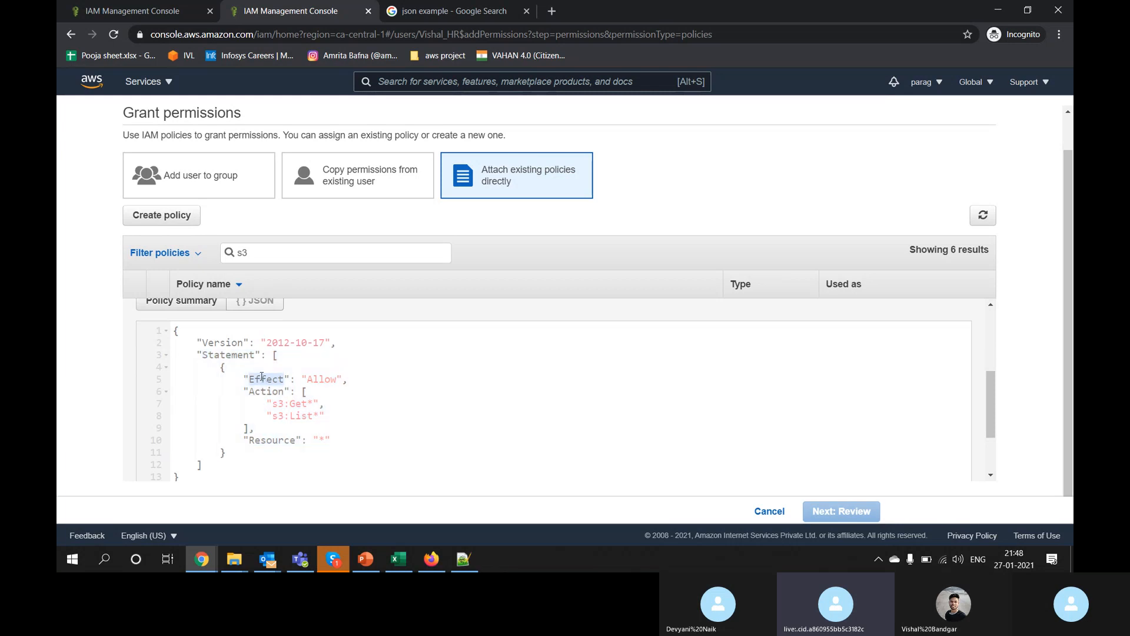
pyautogui.doubleClick(330, 380)
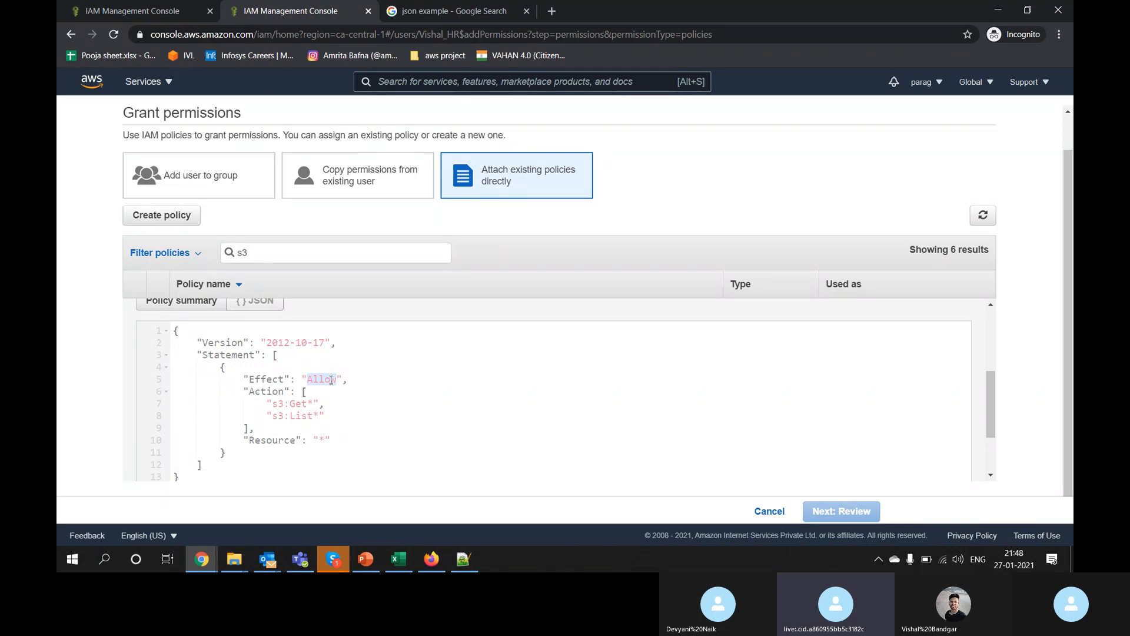
pyautogui.doubleClick(313, 382)
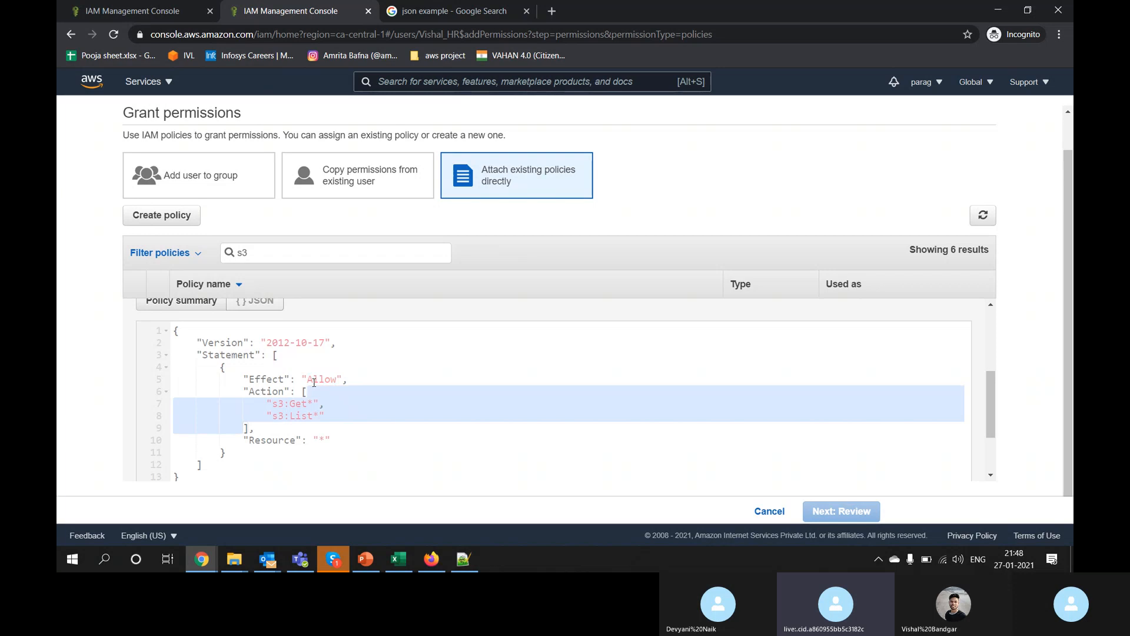
pyautogui.doubleClick(247, 391)
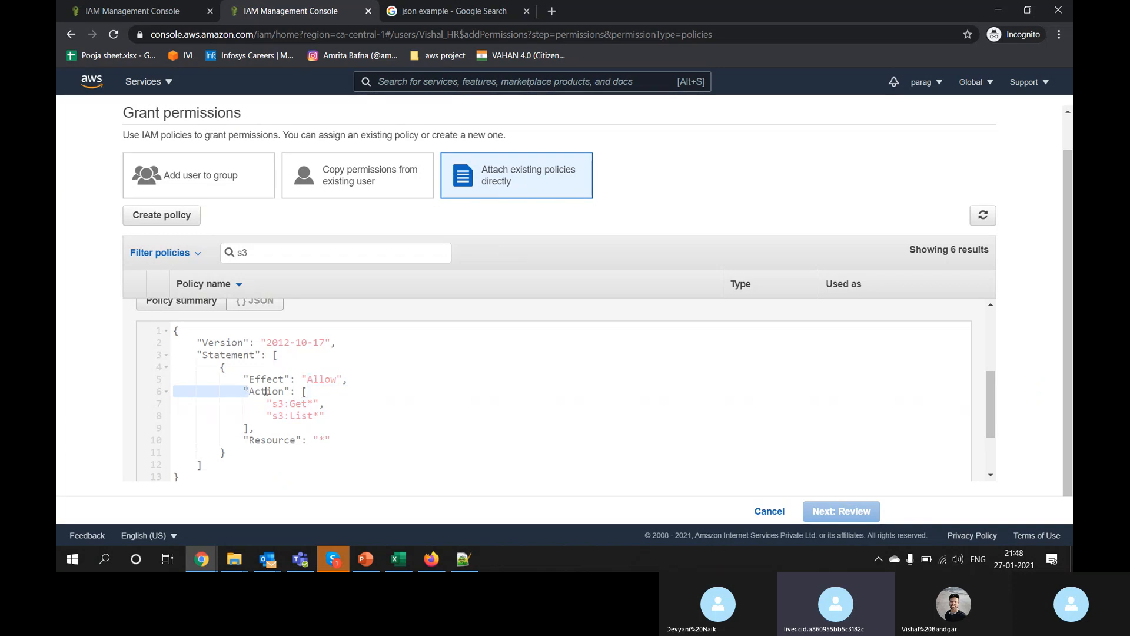
pyautogui.doubleClick(266, 392)
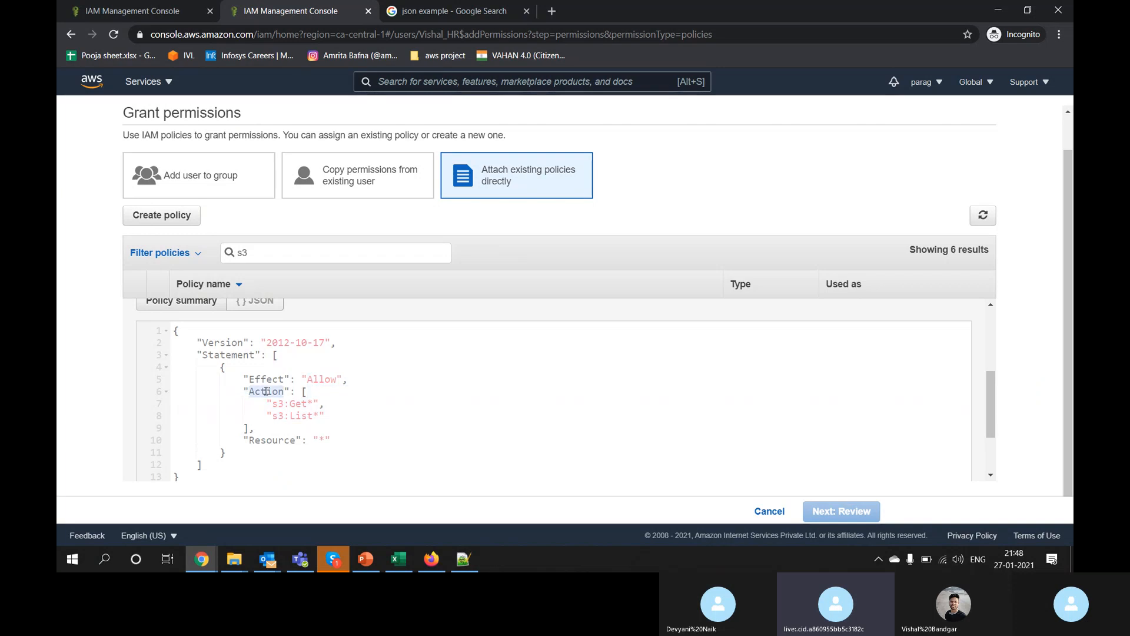
pyautogui.doubleClick(296, 404)
pyautogui.doubleClick(279, 405)
pyautogui.doubleClick(300, 405)
# Step: Open a new Chrome tab and type 'http pu' into the address bar
pyautogui.hotkey('ctrl', 't')
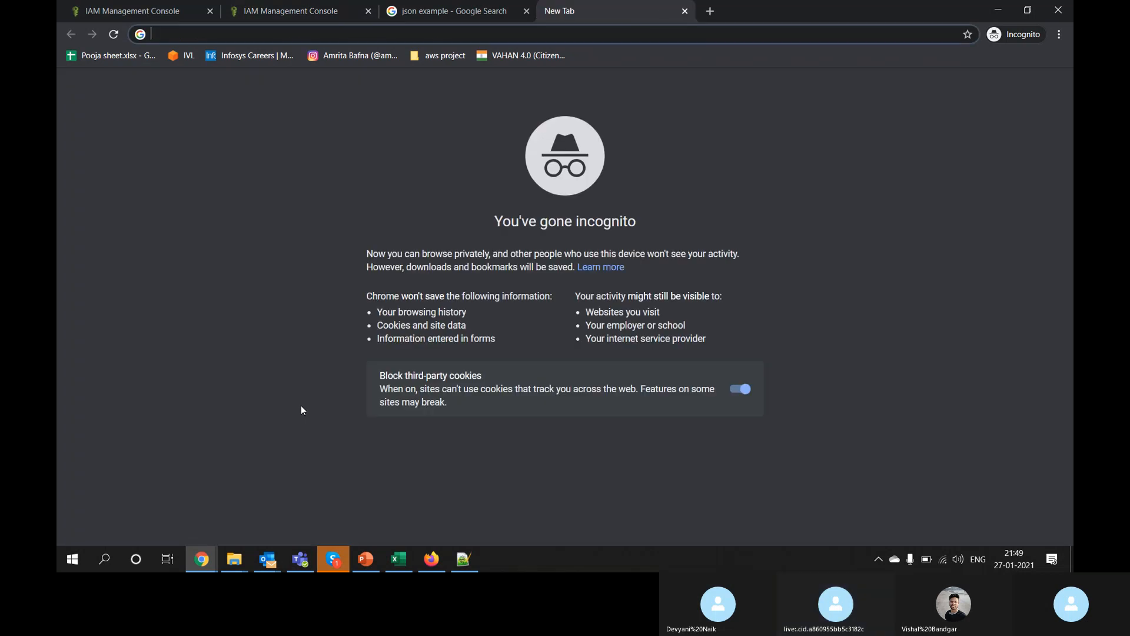
pyautogui.write('hhttp')
pyautogui.press('BackSpace')
pyautogui.press('BackSpace')
pyautogui.press('BackSpace')
pyautogui.press('BackSpace')
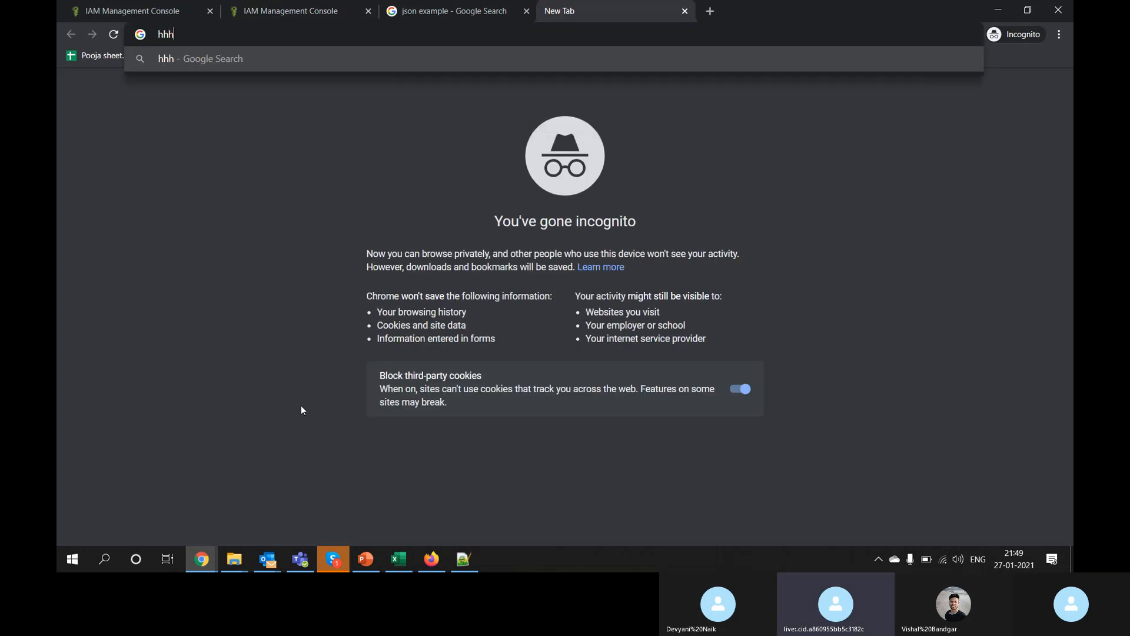
pyautogui.press('BackSpace')
pyautogui.write('tt')
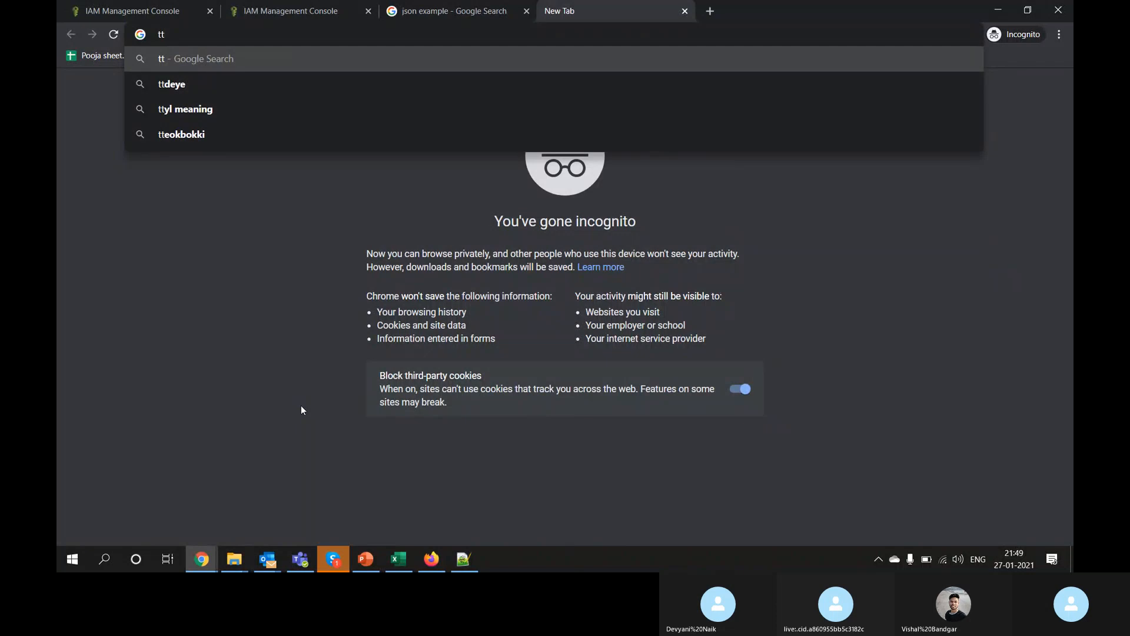
pyautogui.press('BackSpace')
pyautogui.press('BackSpace')
pyautogui.write('http ')
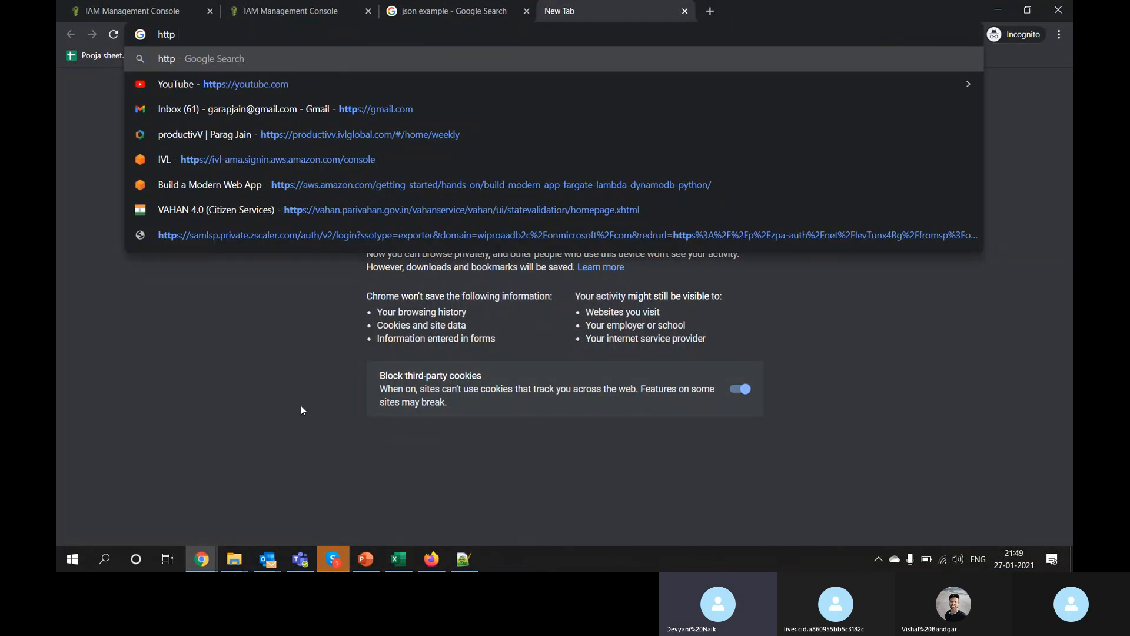
pyautogui.write('pu')
# Step: Bring the Skype call window to the front
pyautogui.hotkey('alt', 'Tab')
pyautogui.hotkey('alt', 'Tab')
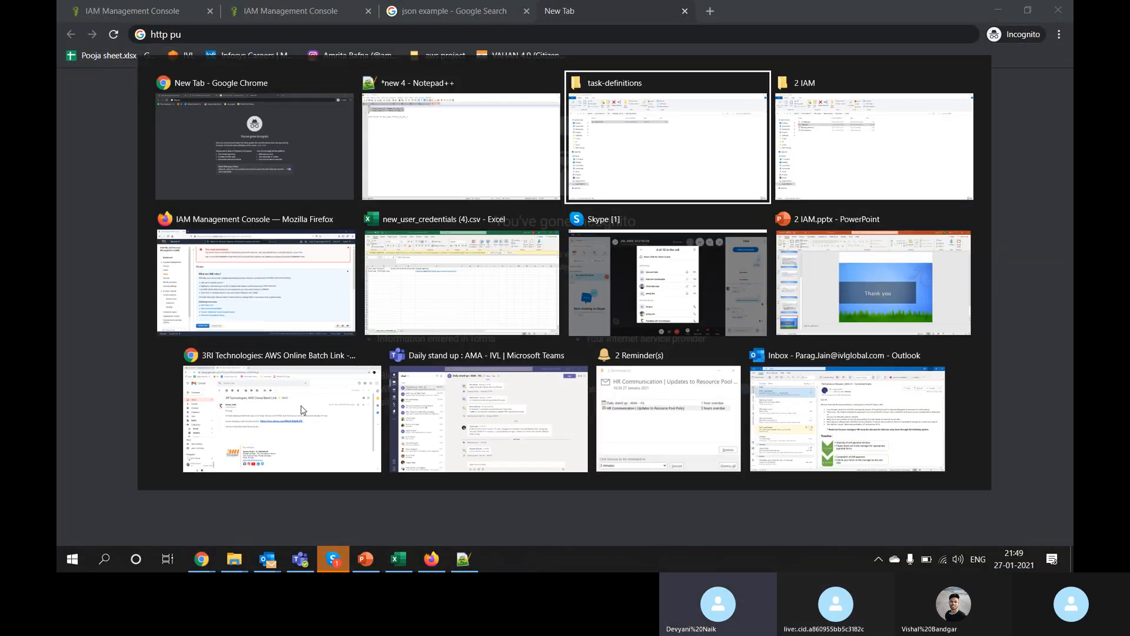
pyautogui.hotkey('alt', 'Tab')
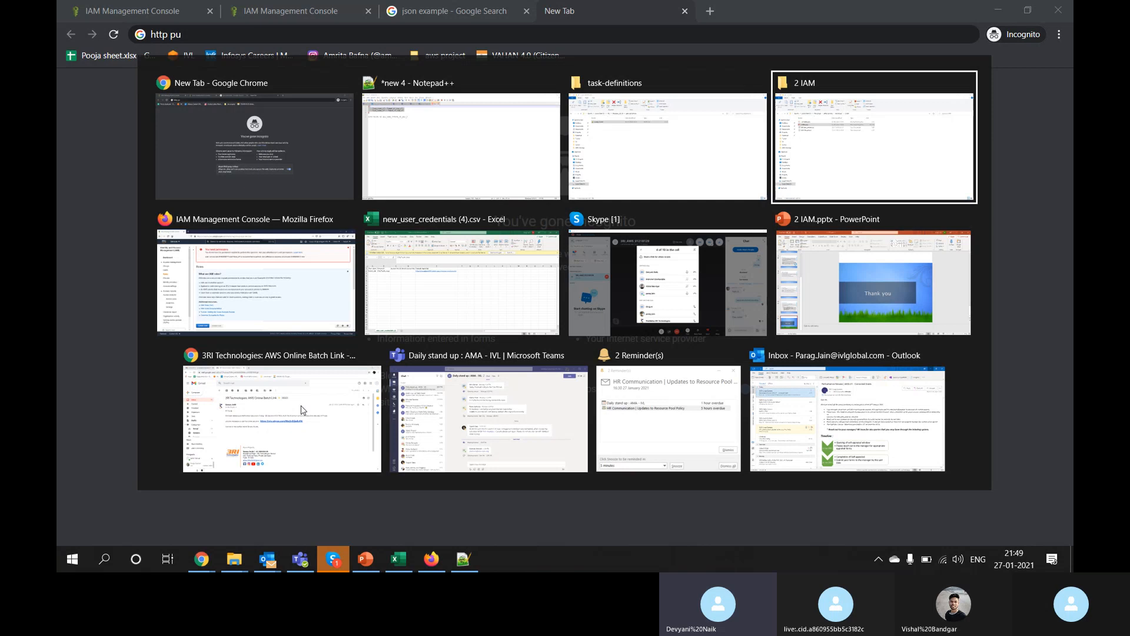
pyautogui.hotkey('alt', 'Tab')
pyautogui.hotkey('alt', 'Tab')
pyautogui.hotkey('alt', 'Tab')
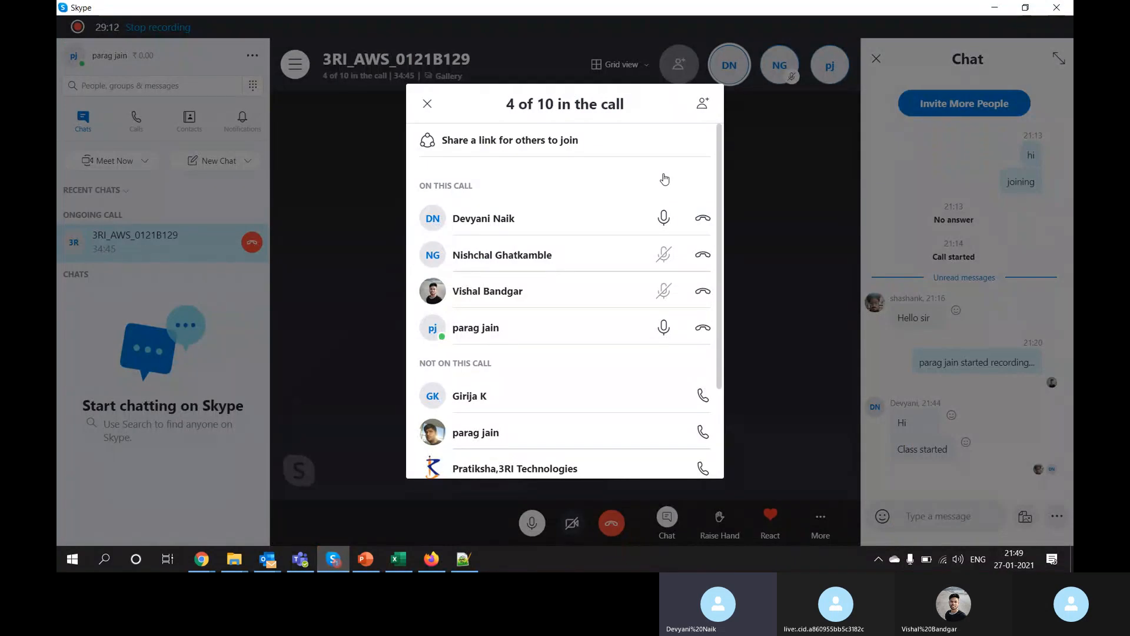
# Step: Close Skype's participants list, return to Chrome, and type 'http put,' in the address bar
pyautogui.click(428, 105)
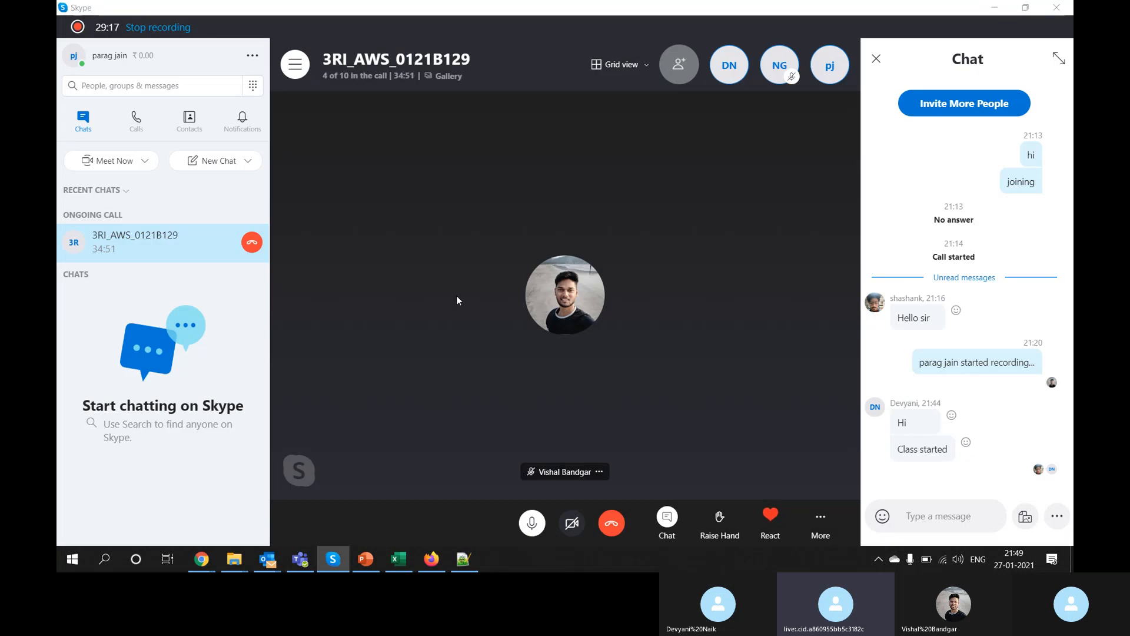
pyautogui.hotkey('alt', 'Tab')
pyautogui.write('http put,')
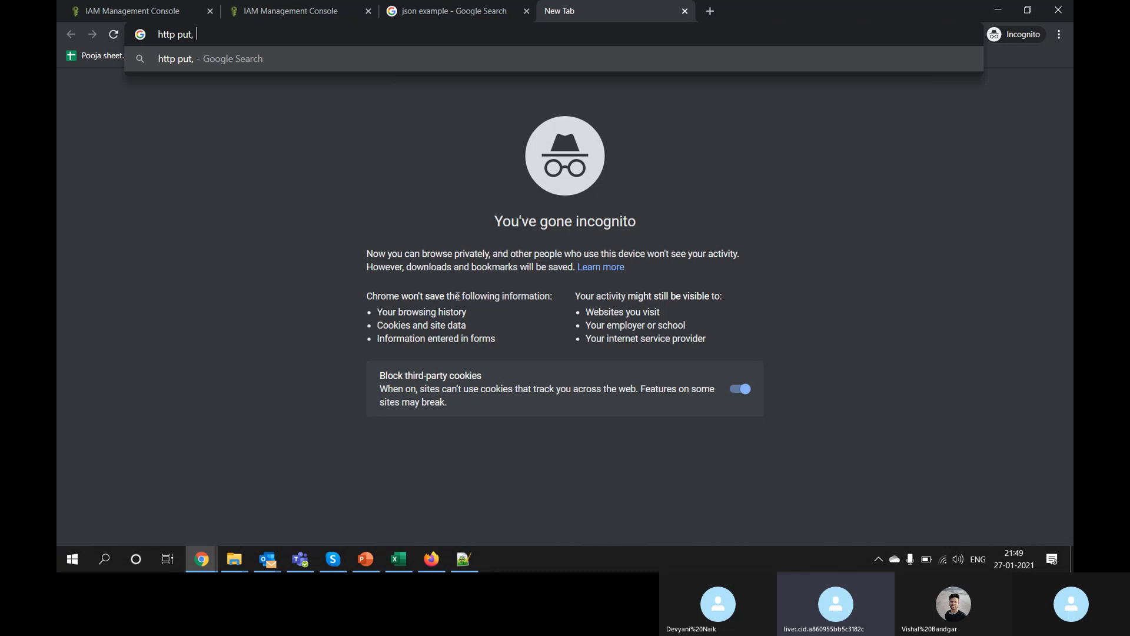
# Step: Search Google for 'http put post get'
pyautogui.press('BackSpace')
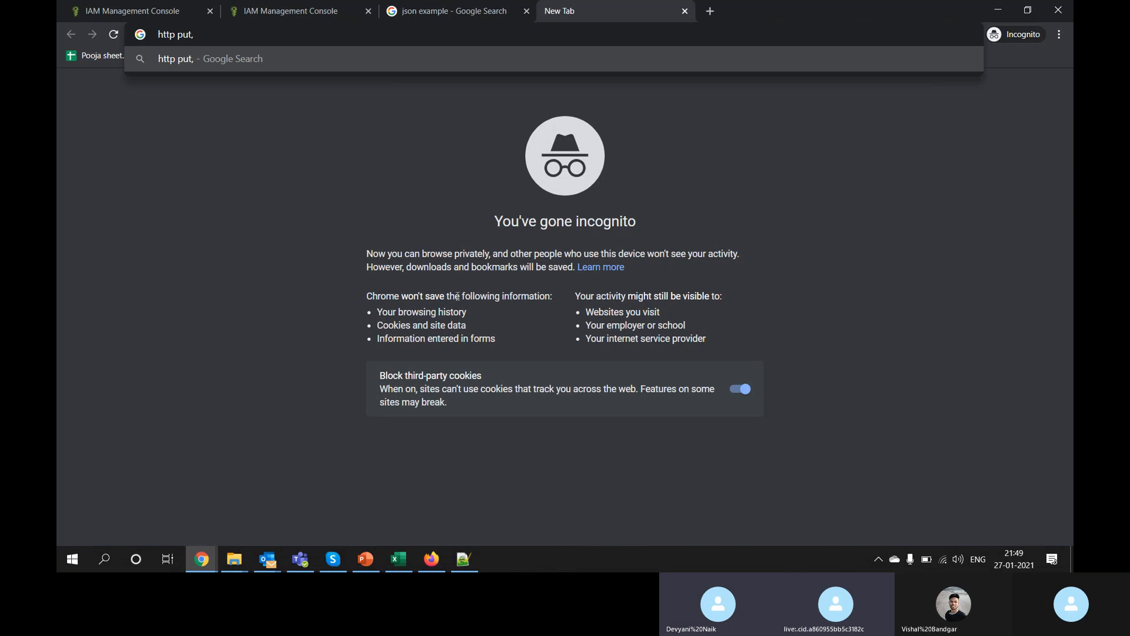
pyautogui.press('BackSpace')
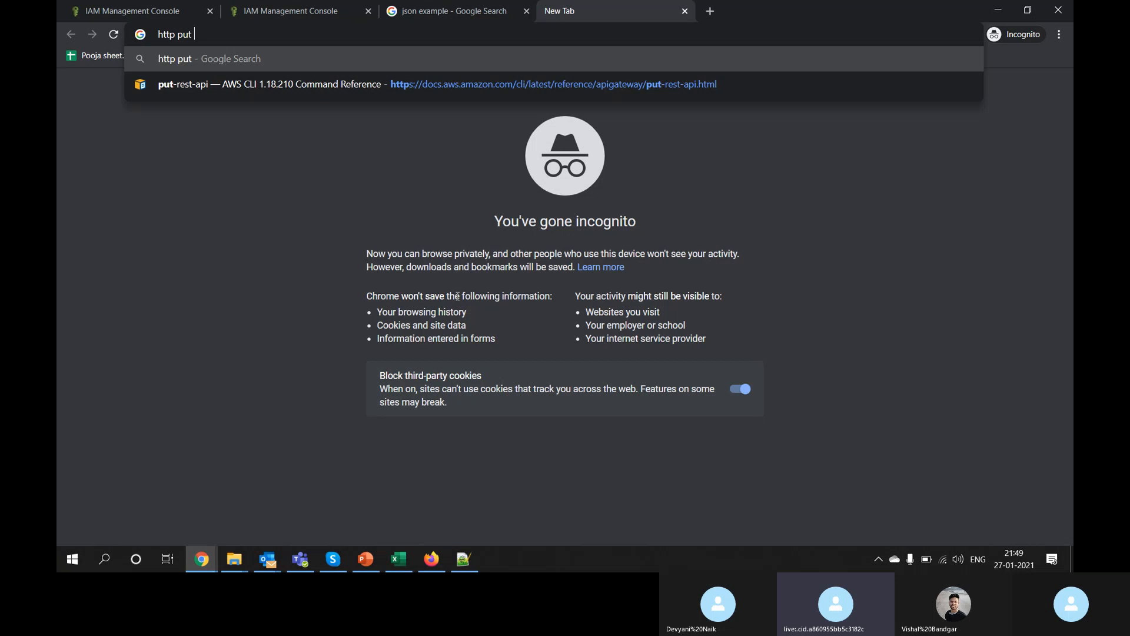
pyautogui.write('post g')
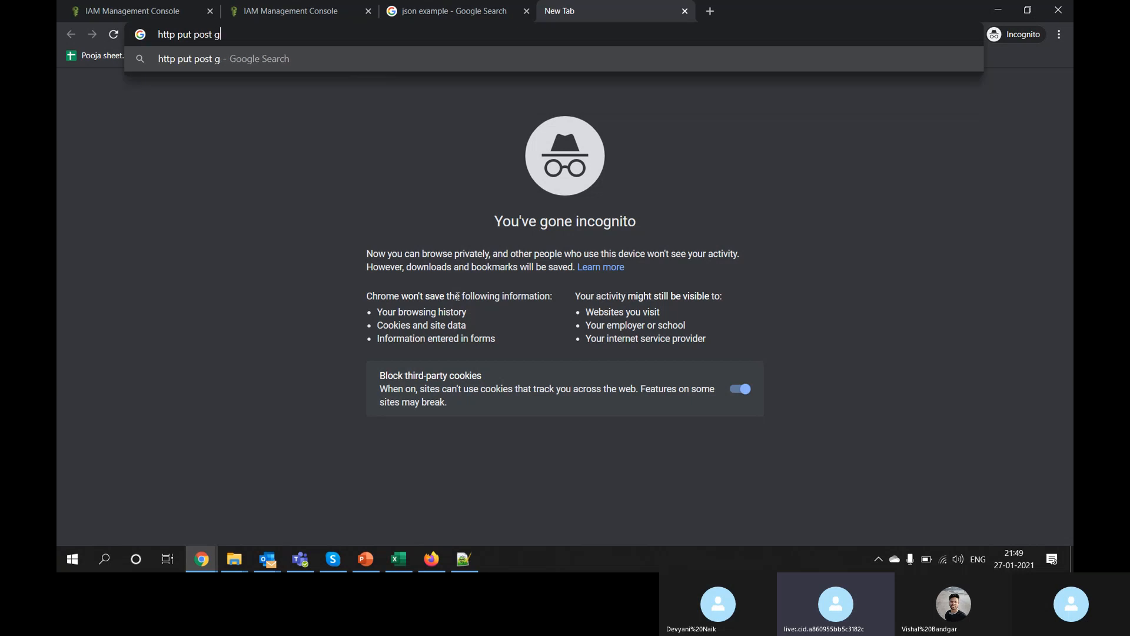
pyautogui.write('et')
pyautogui.press('Return')
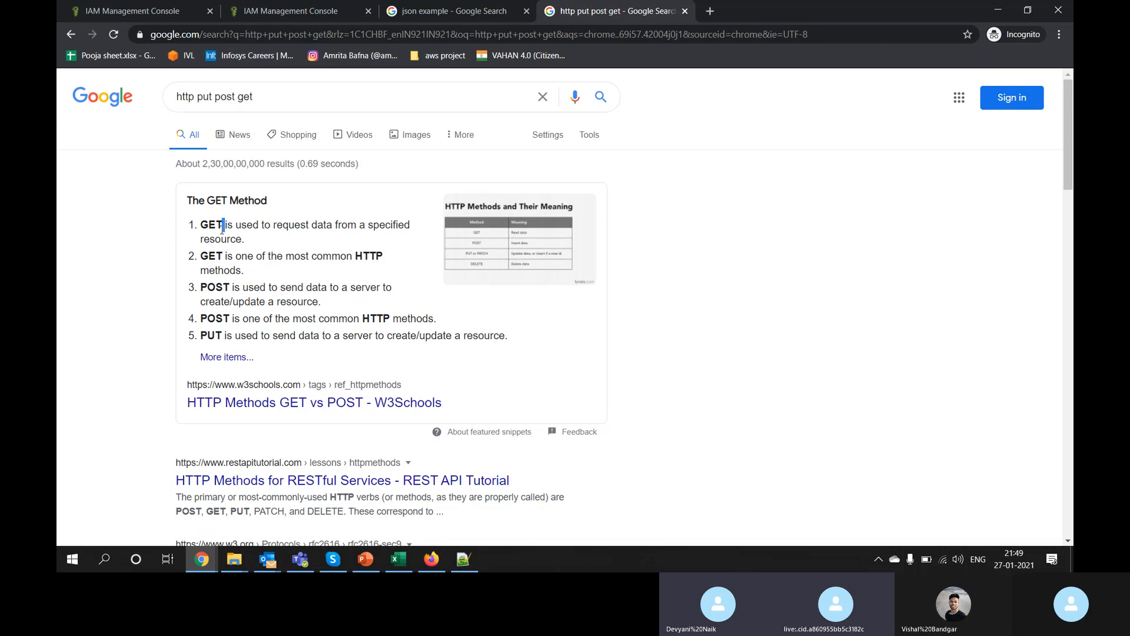
pyautogui.hotkey('alt', 'Tab')
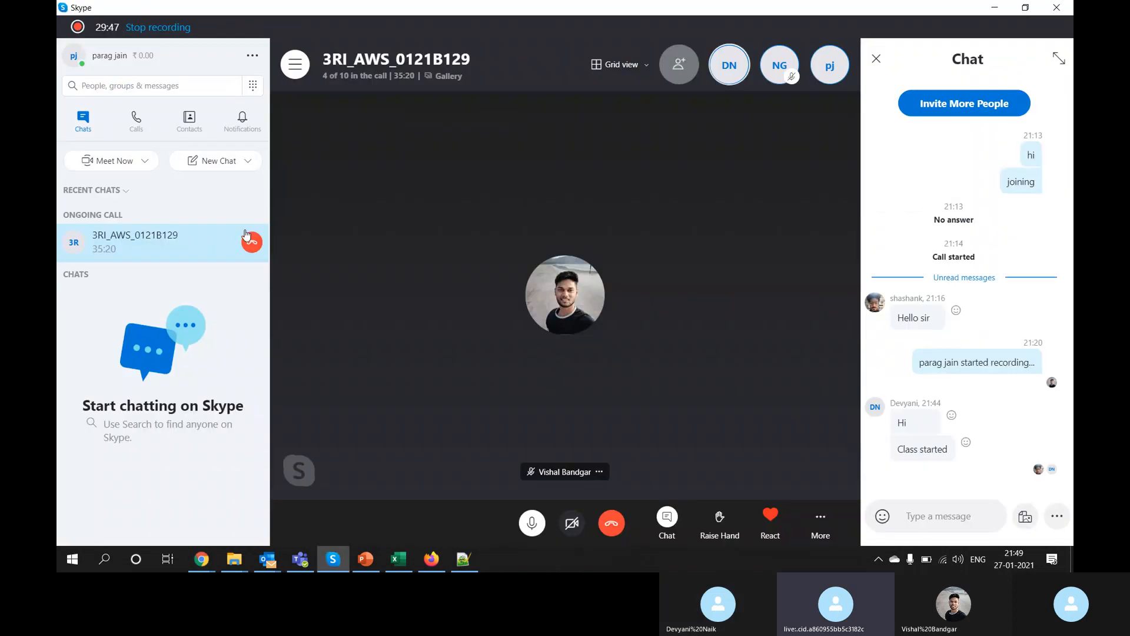
pyautogui.hotkey('alt', 'Tab')
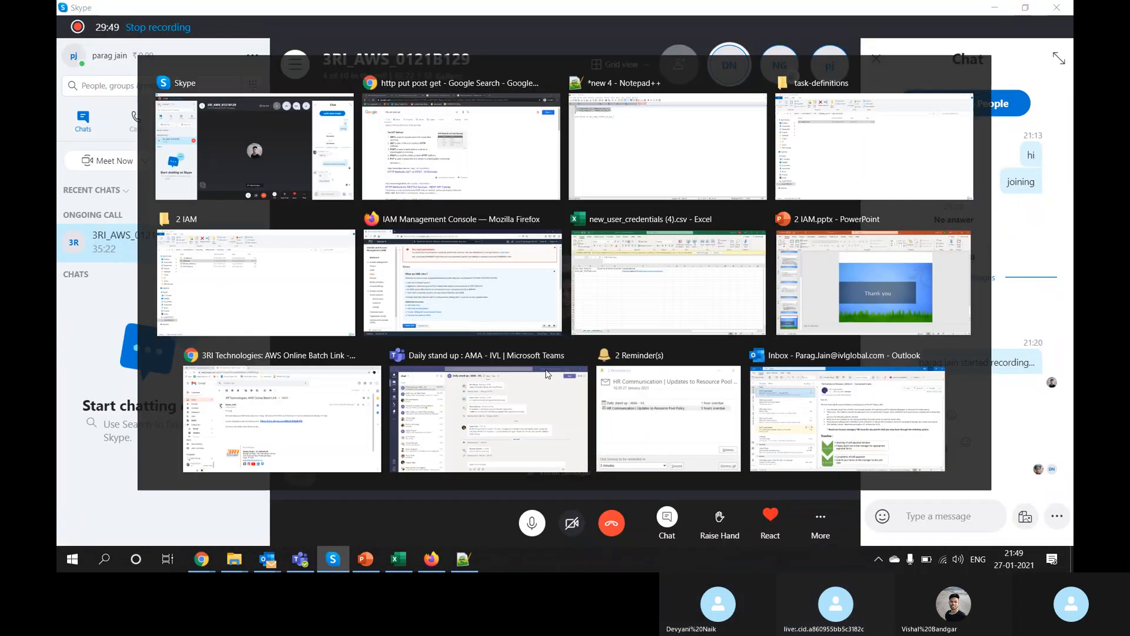
# Step: Highlight request, GET, POST and PUT in the results and open the HTTP methods table image
pyautogui.doubleClick(288, 226)
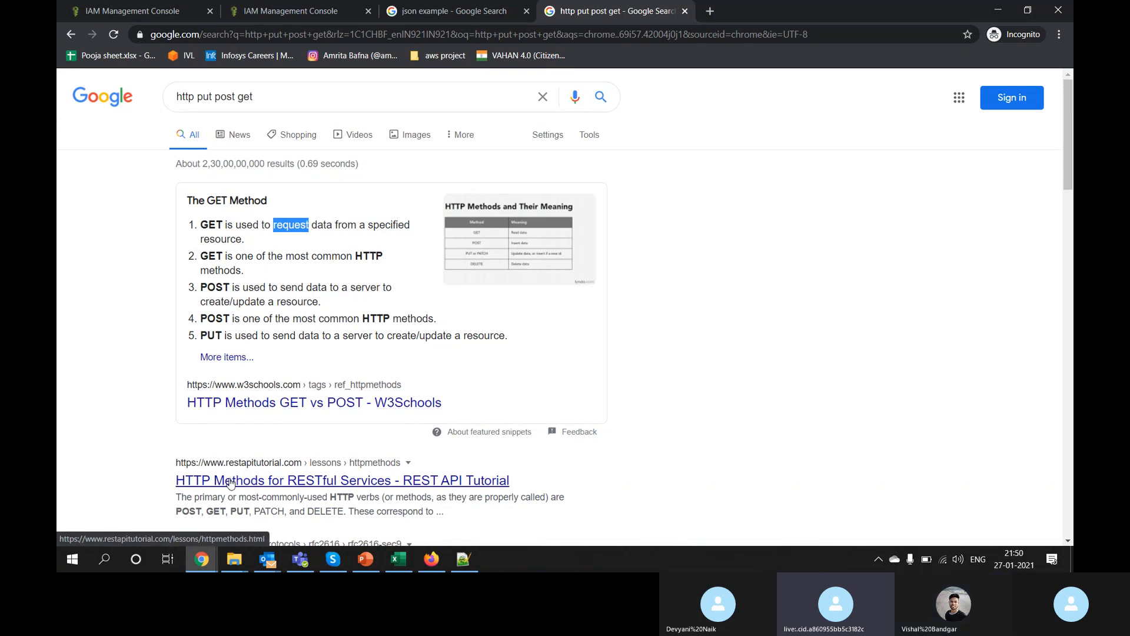
pyautogui.doubleClick(210, 224)
pyautogui.doubleClick(213, 287)
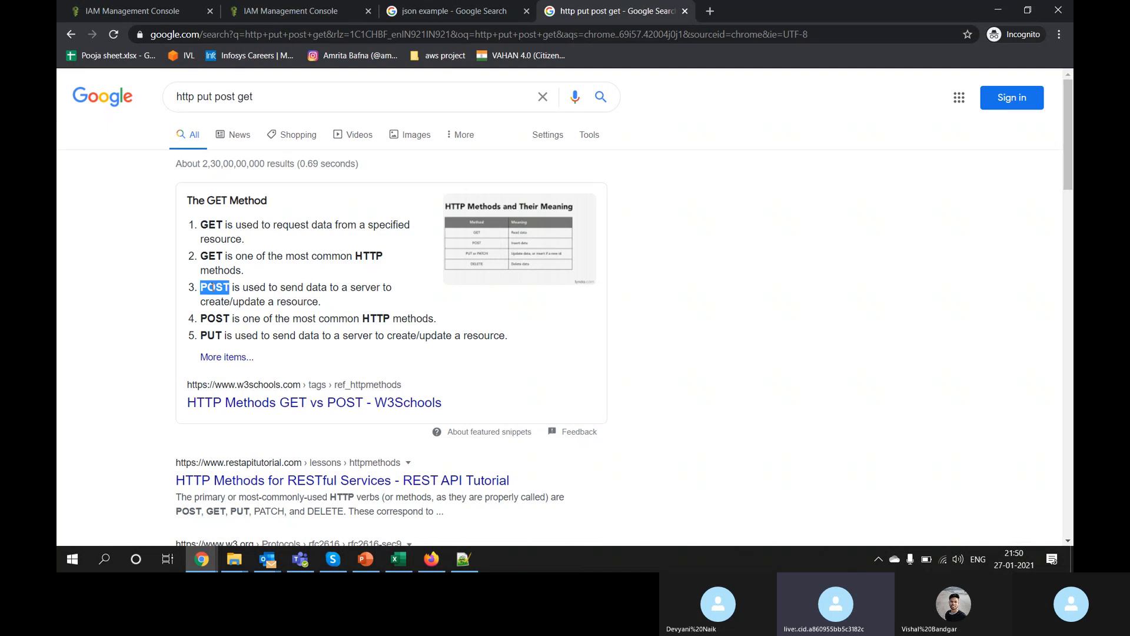
pyautogui.doubleClick(213, 336)
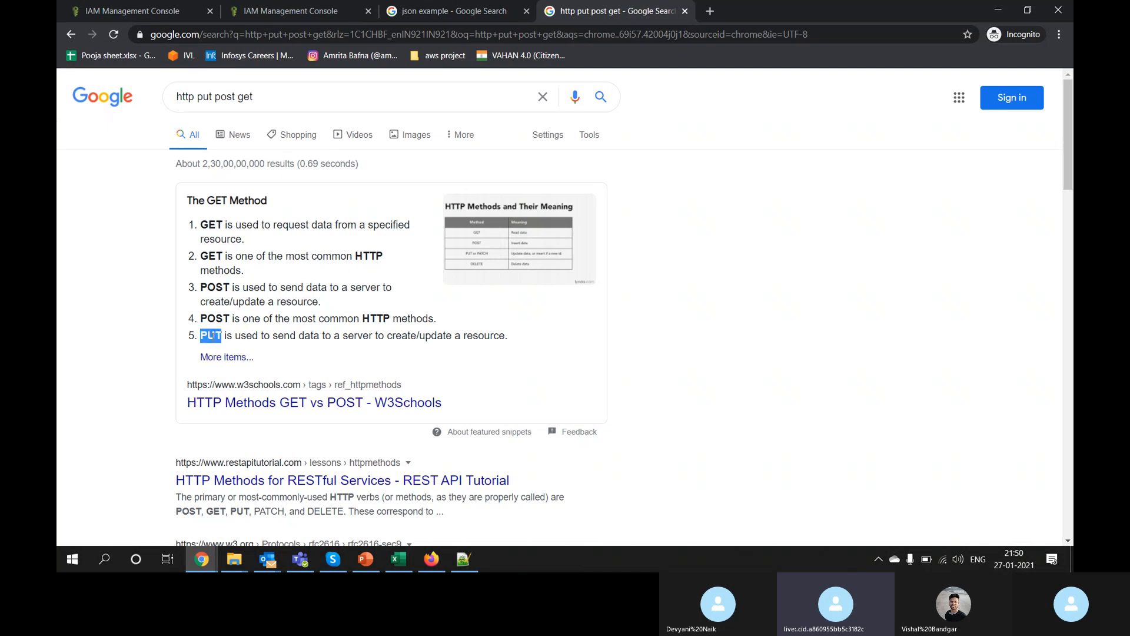
pyautogui.click(487, 253)
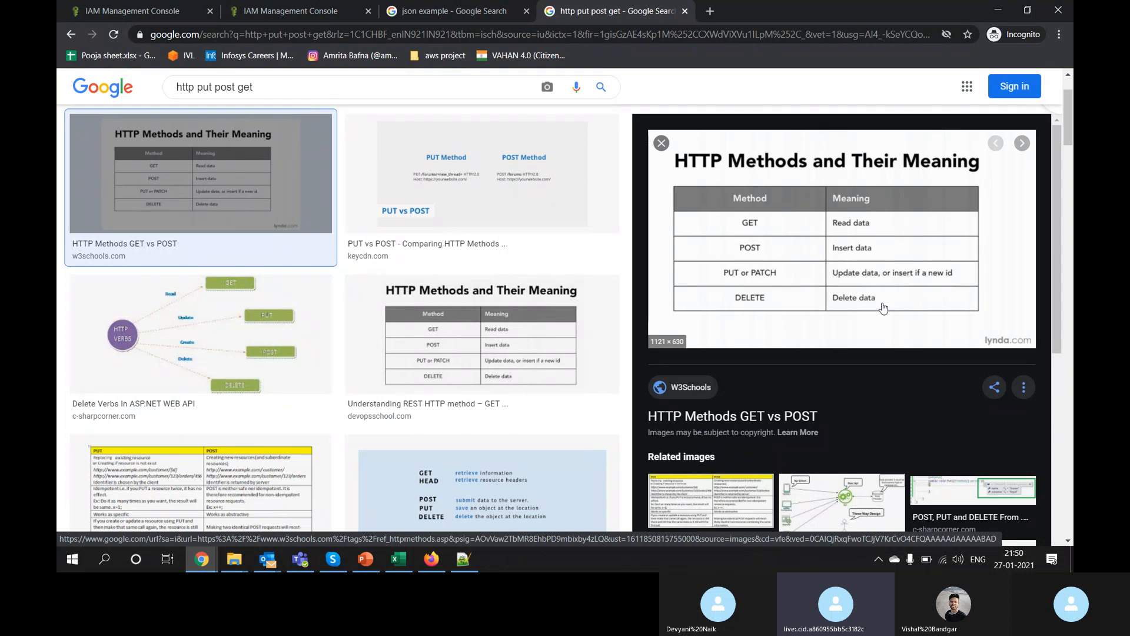
pyautogui.click(319, 16)
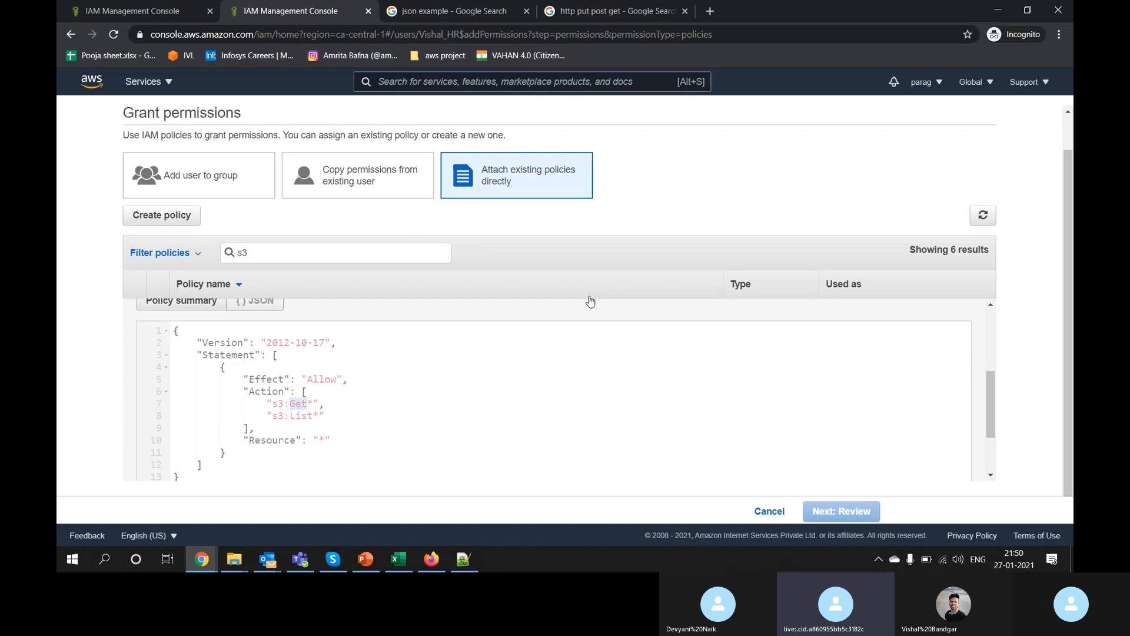
pyautogui.click(297, 415)
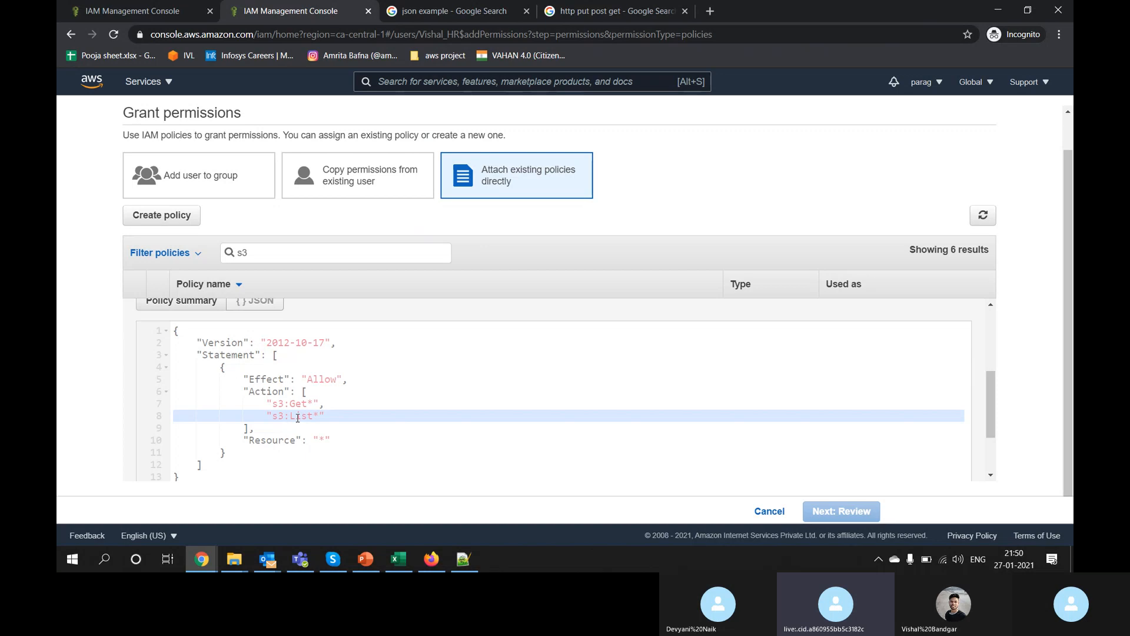
pyautogui.doubleClick(298, 417)
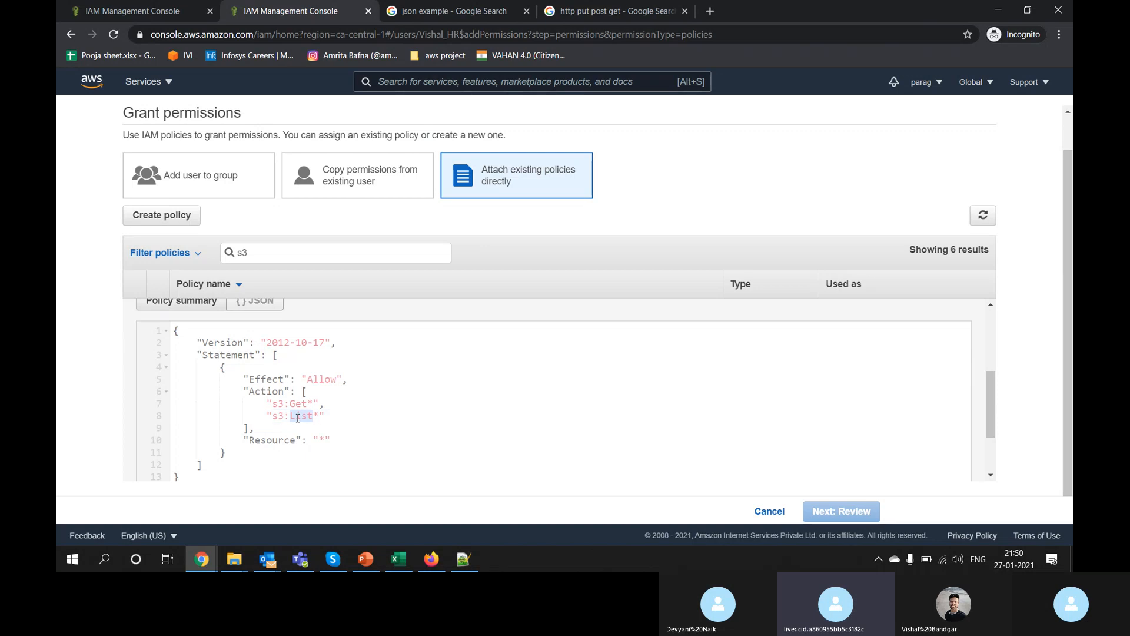
pyautogui.scroll(-1, 298, 417)
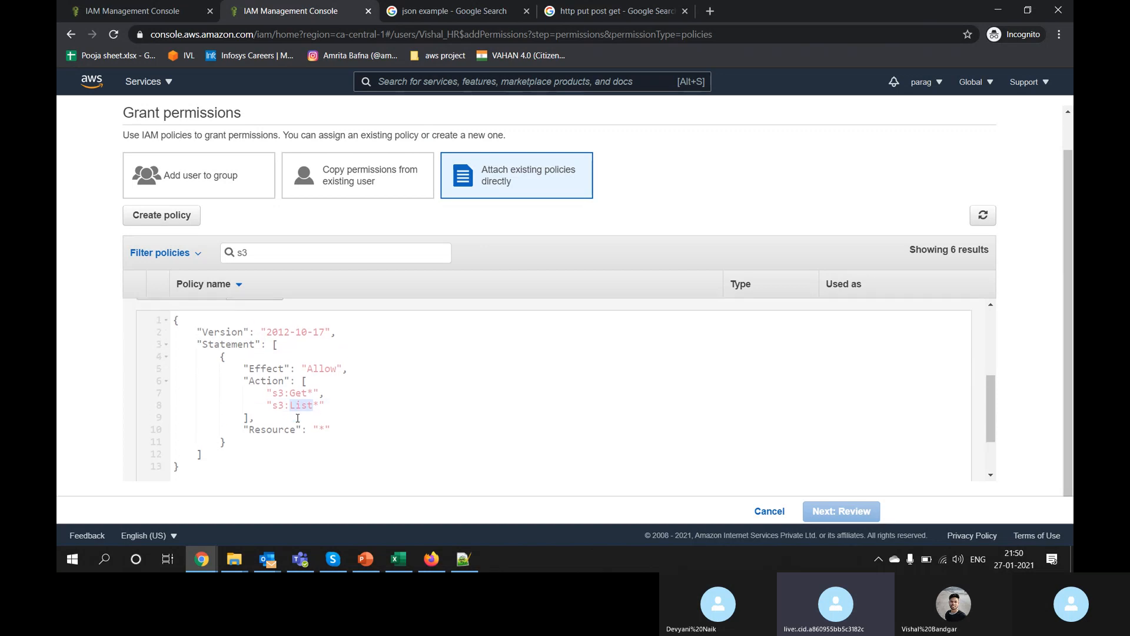
pyautogui.moveTo(174, 318); pyautogui.dragTo(319, 467)
pyautogui.click(330, 423)
pyautogui.doubleClick(327, 368)
pyautogui.doubleClick(299, 393)
pyautogui.doubleClick(299, 406)
pyautogui.moveTo(258, 430); pyautogui.dragTo(333, 430)
pyautogui.doubleClick(285, 428)
pyautogui.scroll(-1, 285, 428)
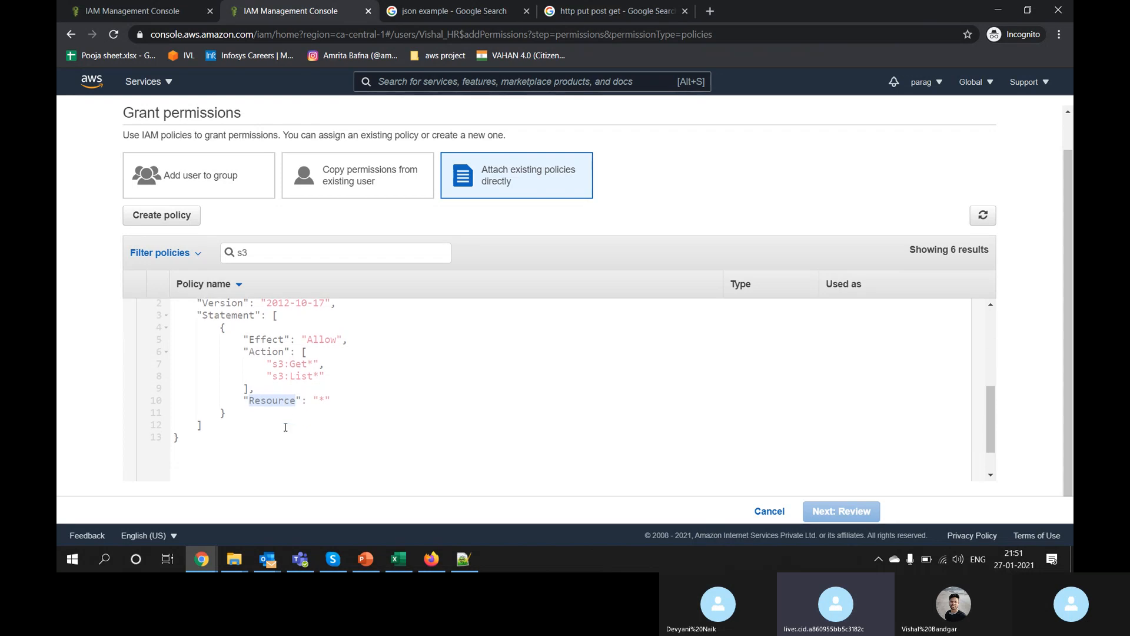
pyautogui.scroll(3, 286, 428)
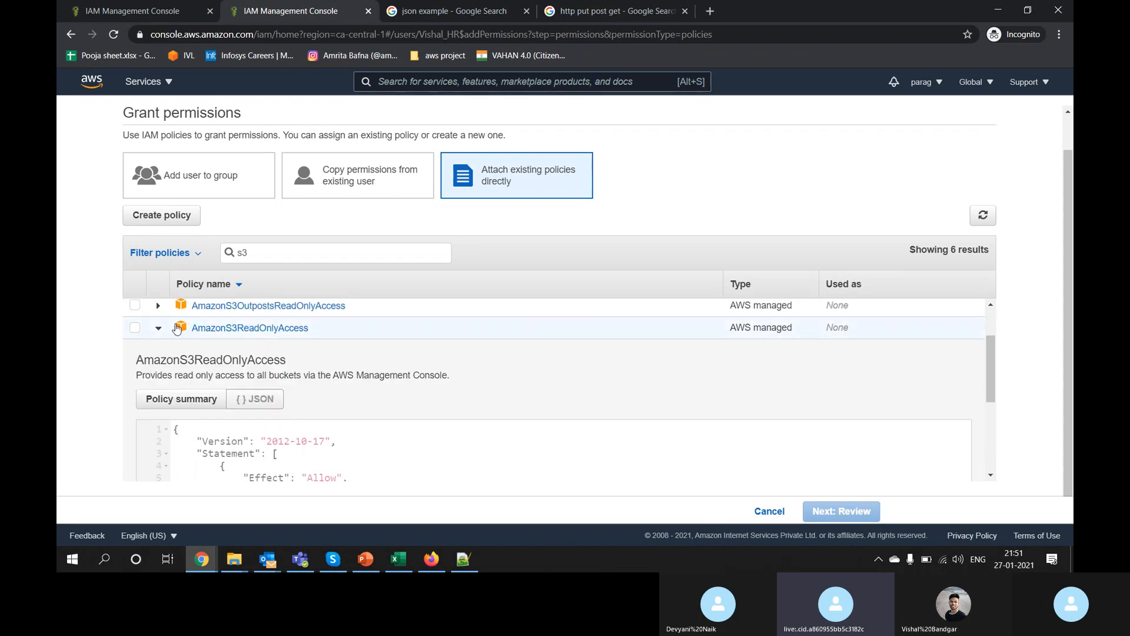
# Step: Attach the AmazonS3ReadOnlyAccess policy to the HR user
pyautogui.click(158, 329)
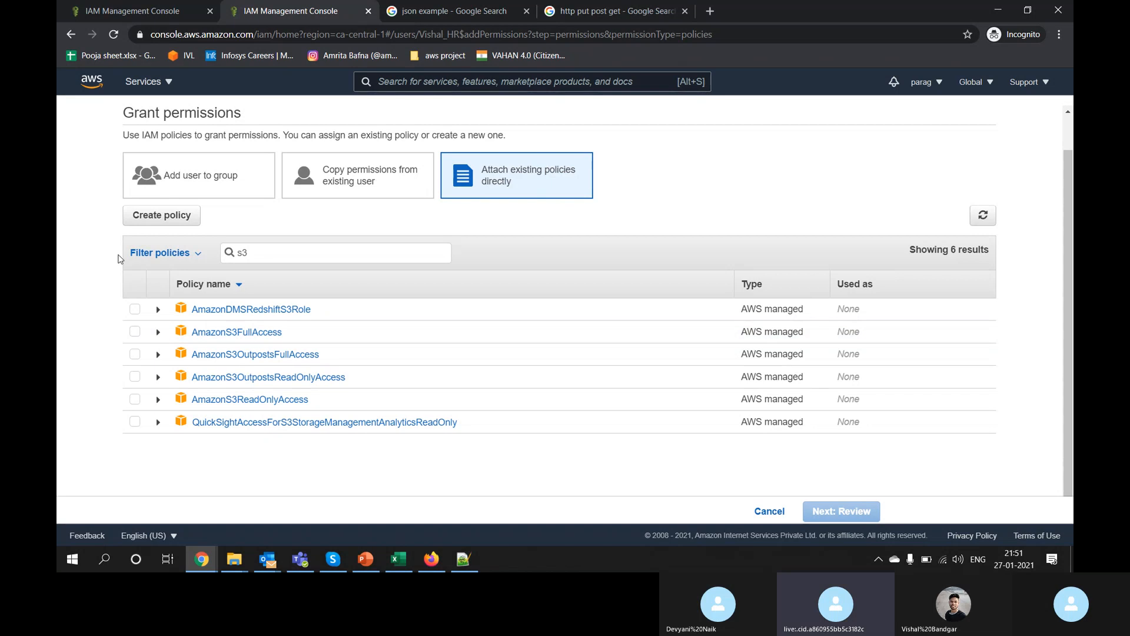
pyautogui.click(137, 400)
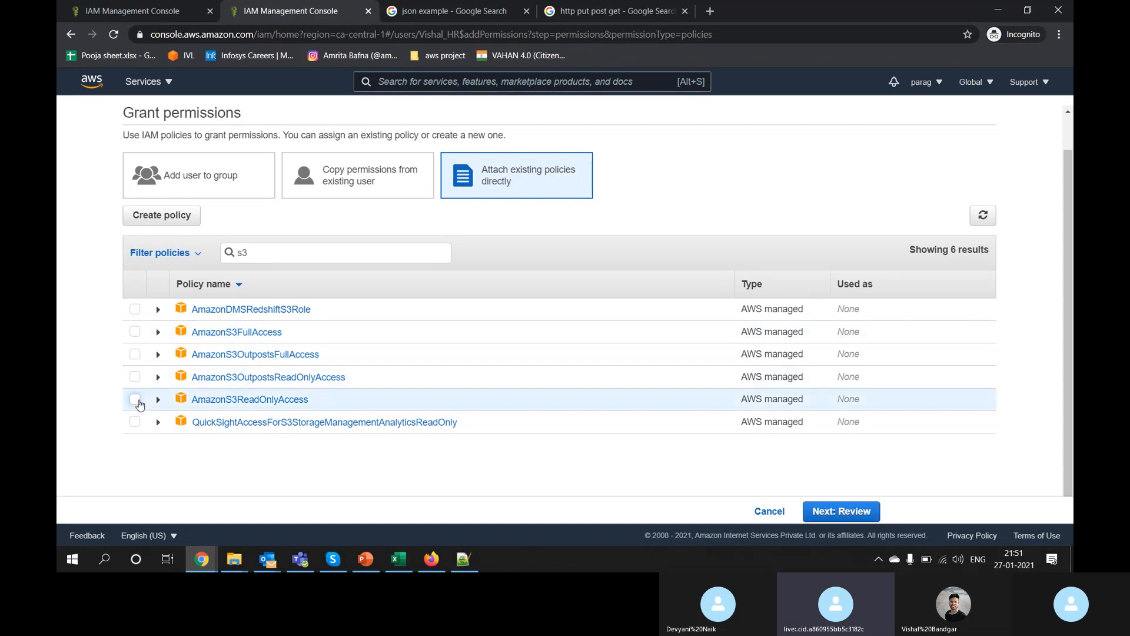
pyautogui.click(846, 512)
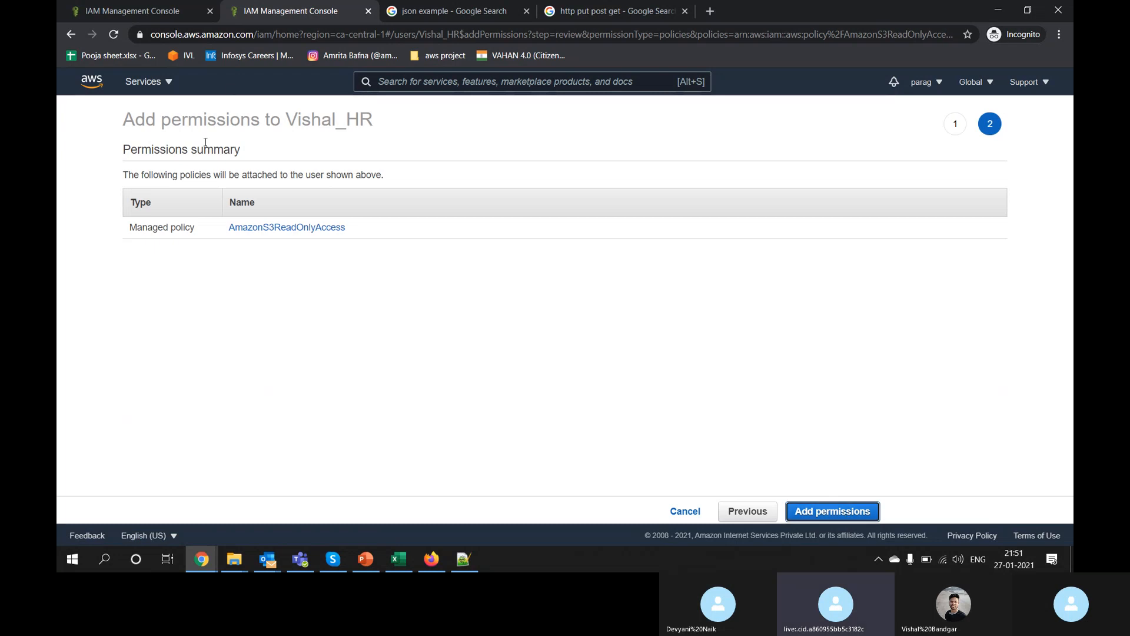
pyautogui.click(851, 511)
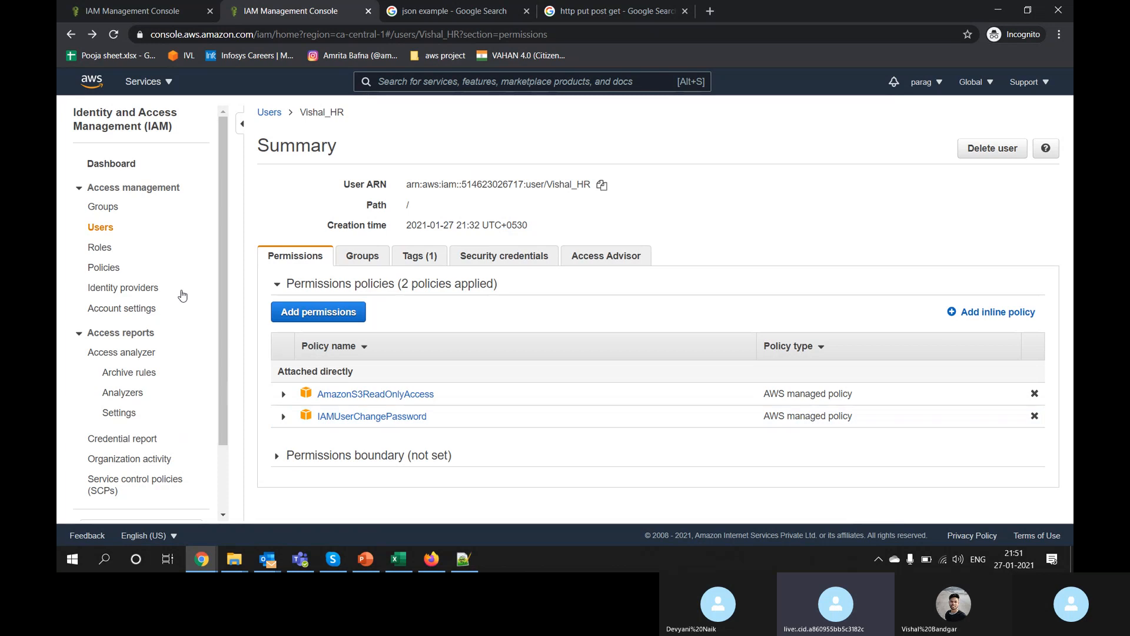
# Step: Open the HR user's summary page from the Users list
pyautogui.click(98, 230)
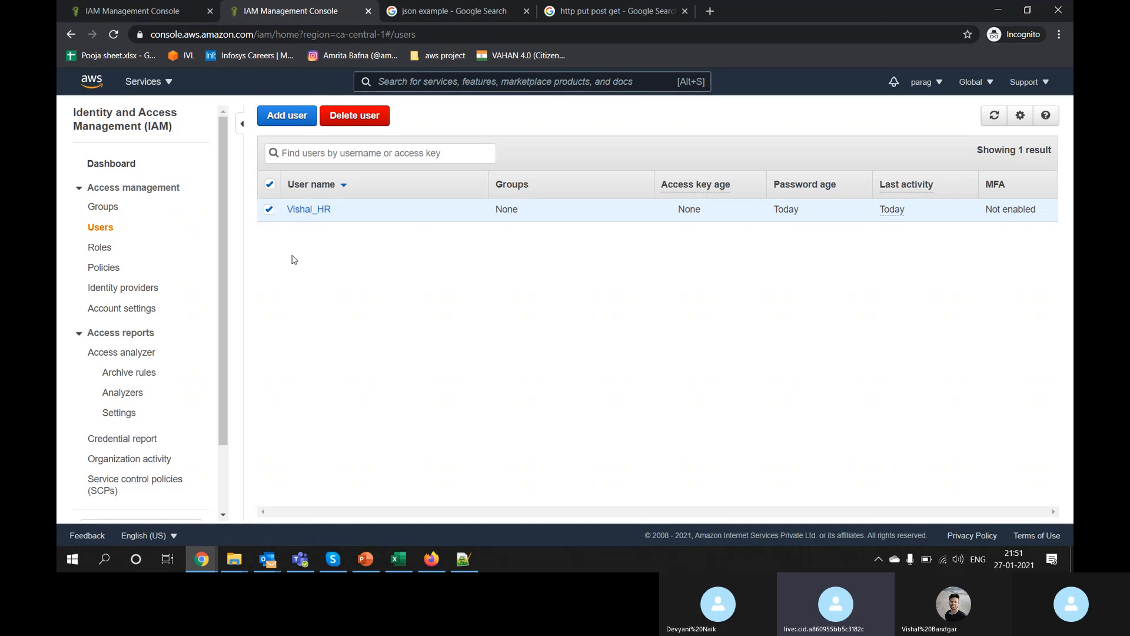
pyautogui.click(309, 210)
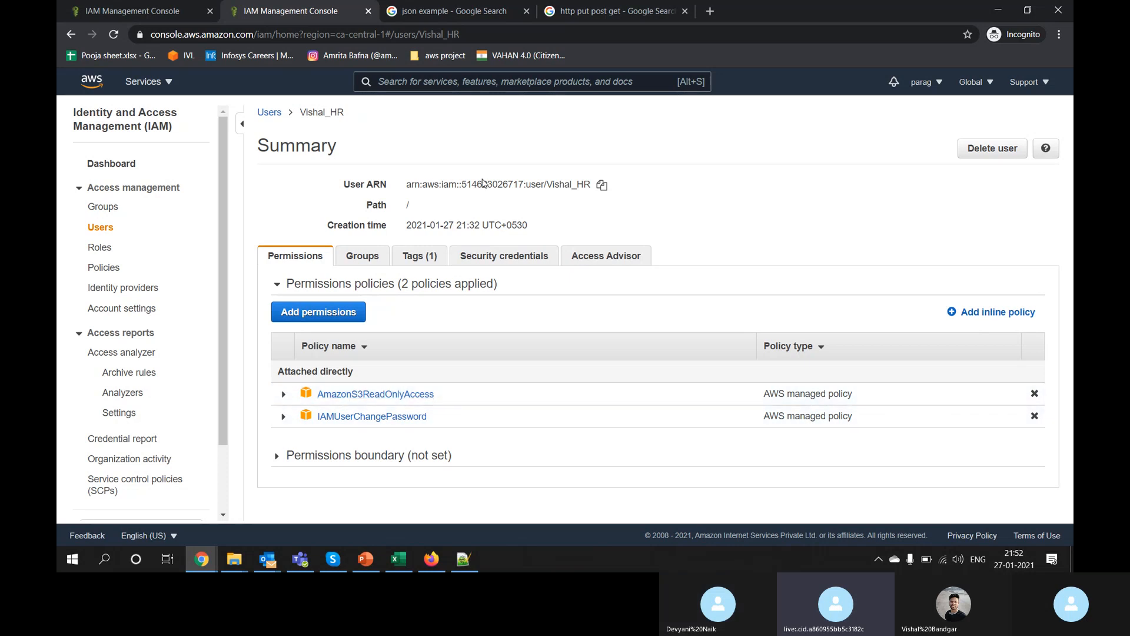
pyautogui.hotkey('alt', 'Tab')
pyautogui.press('Escape')
# Step: As the restricted HR user, open S3 and highlight the Buckets heading and description
pyautogui.click(430, 561)
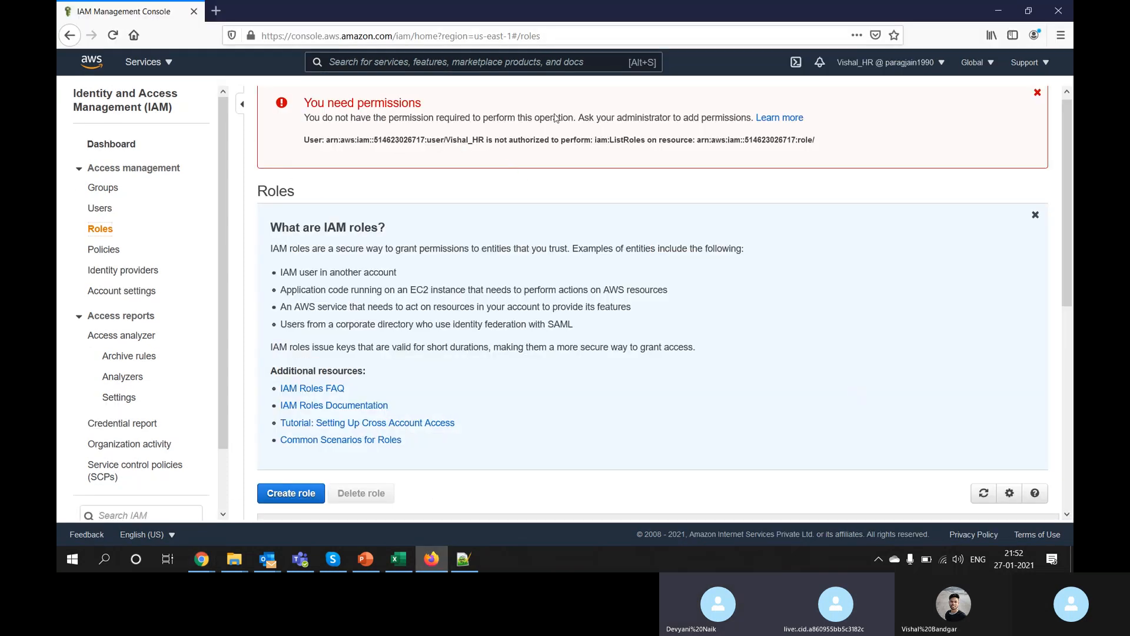
pyautogui.click(489, 63)
pyautogui.write('s3')
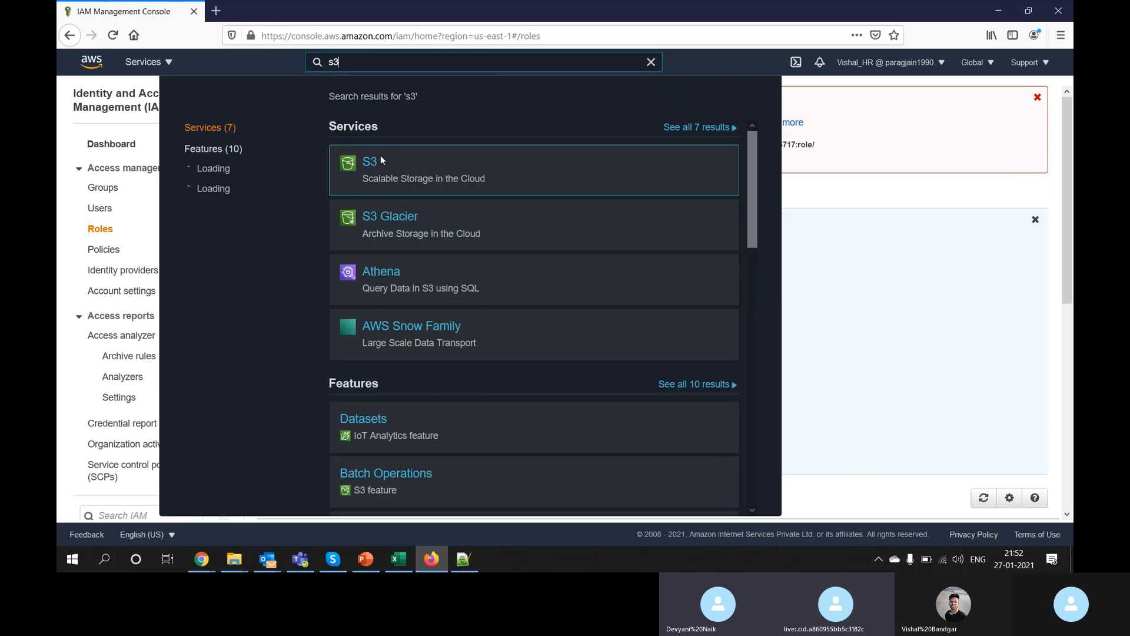
pyautogui.click(369, 164)
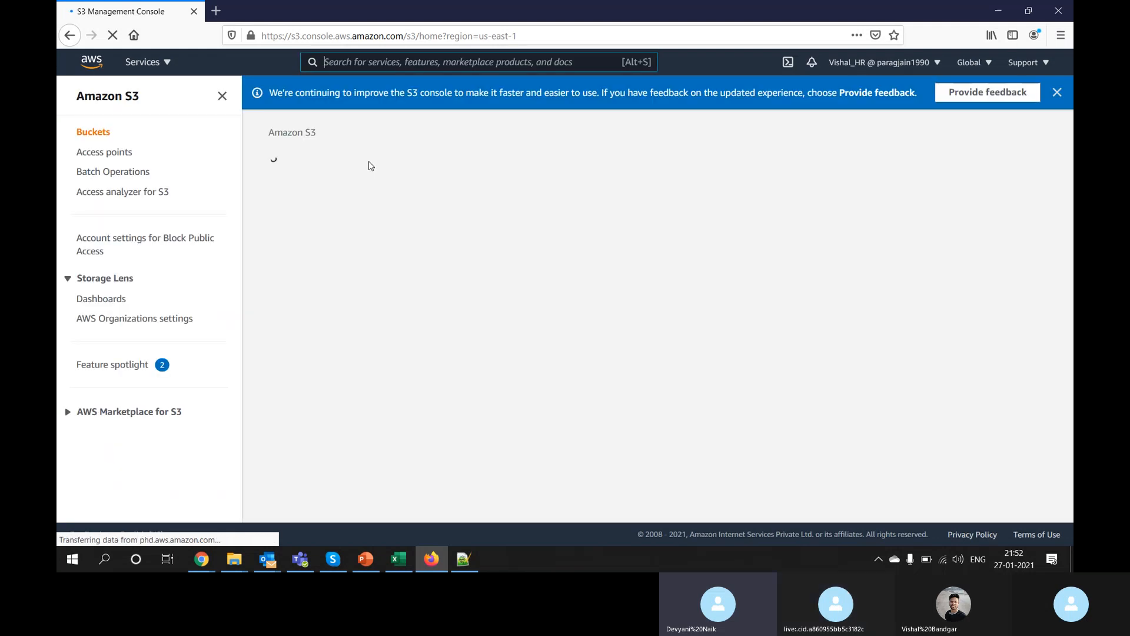
pyautogui.moveTo(369, 165); pyautogui.dragTo(487, 313)
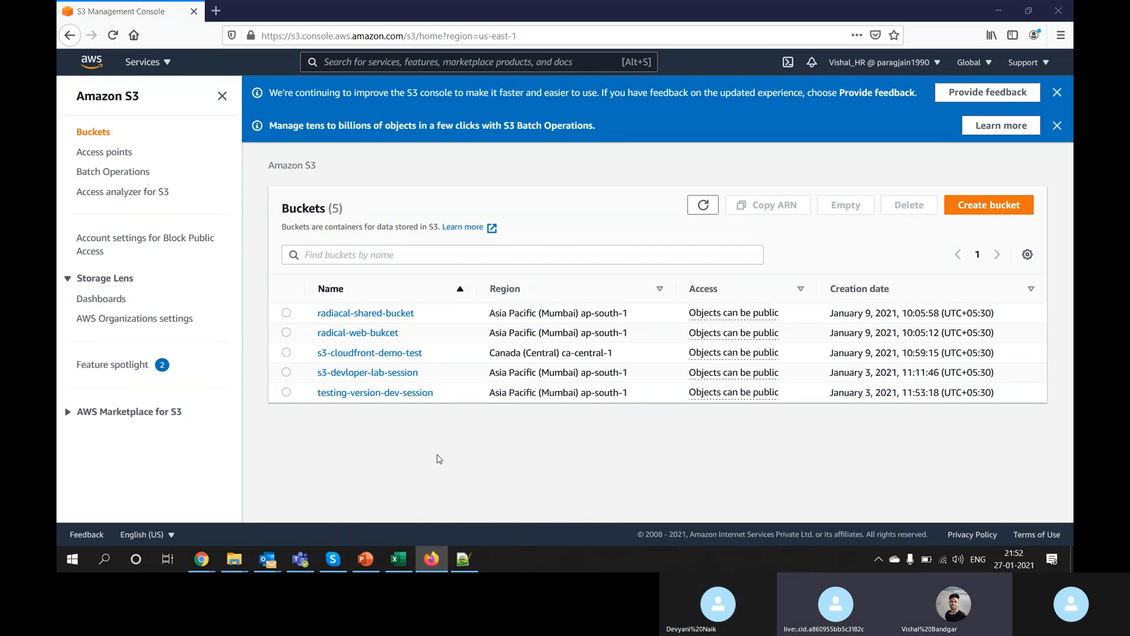
# Step: Open IAM as the HR user and highlight its not-authorized error messages
pyautogui.hotkey('alt', 'Tab')
pyautogui.hotkey('alt', 'Tab')
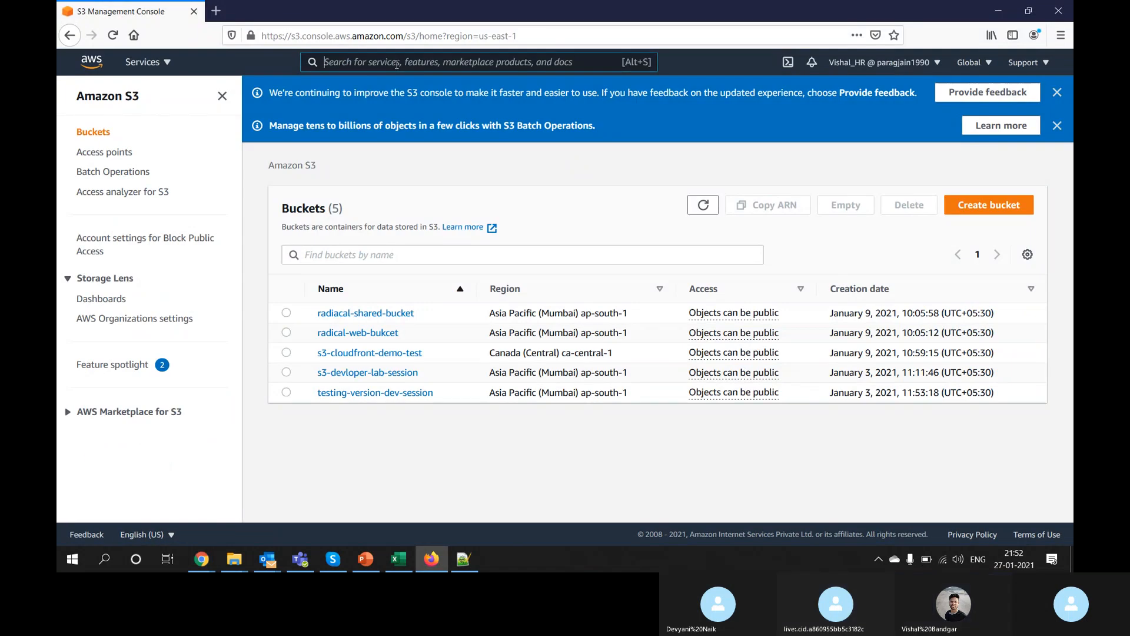
pyautogui.write('iam')
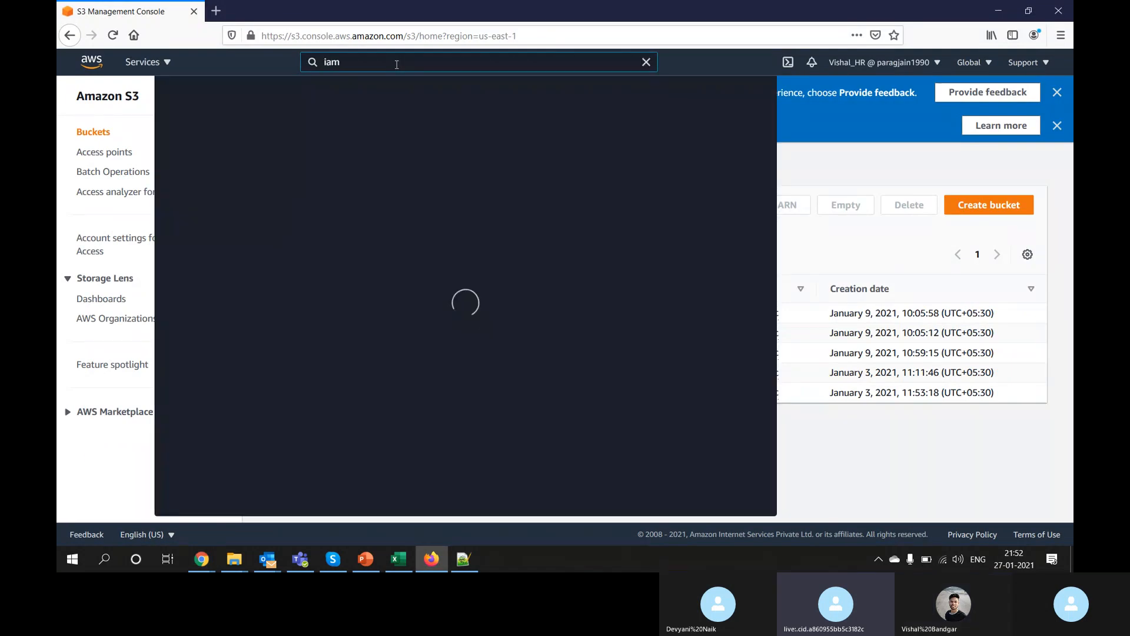
pyautogui.click(372, 168)
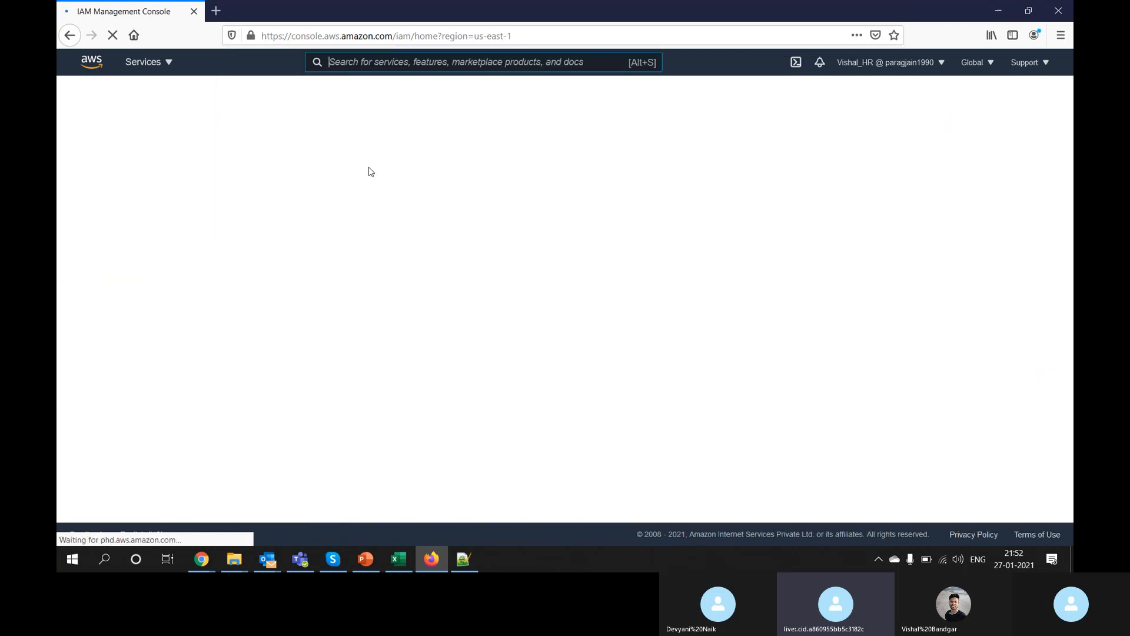
pyautogui.moveTo(303, 149); pyautogui.dragTo(591, 165)
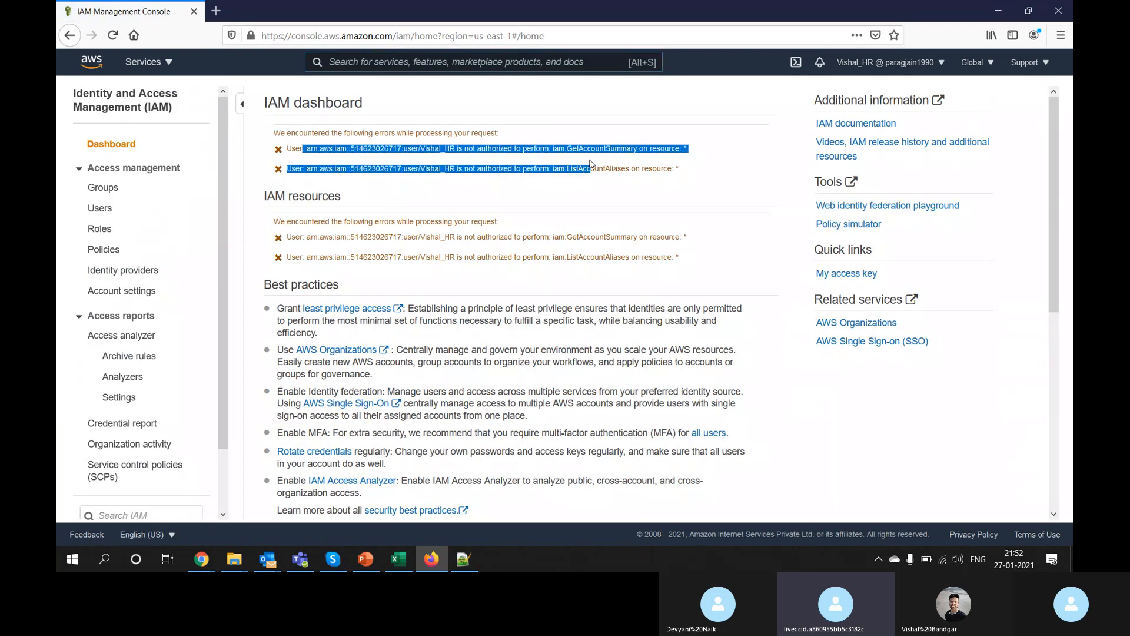
# Step: In the admin window, start adding permissions to Vishal_HR by attaching existing policies directly
pyautogui.hotkey('alt', 'Tab')
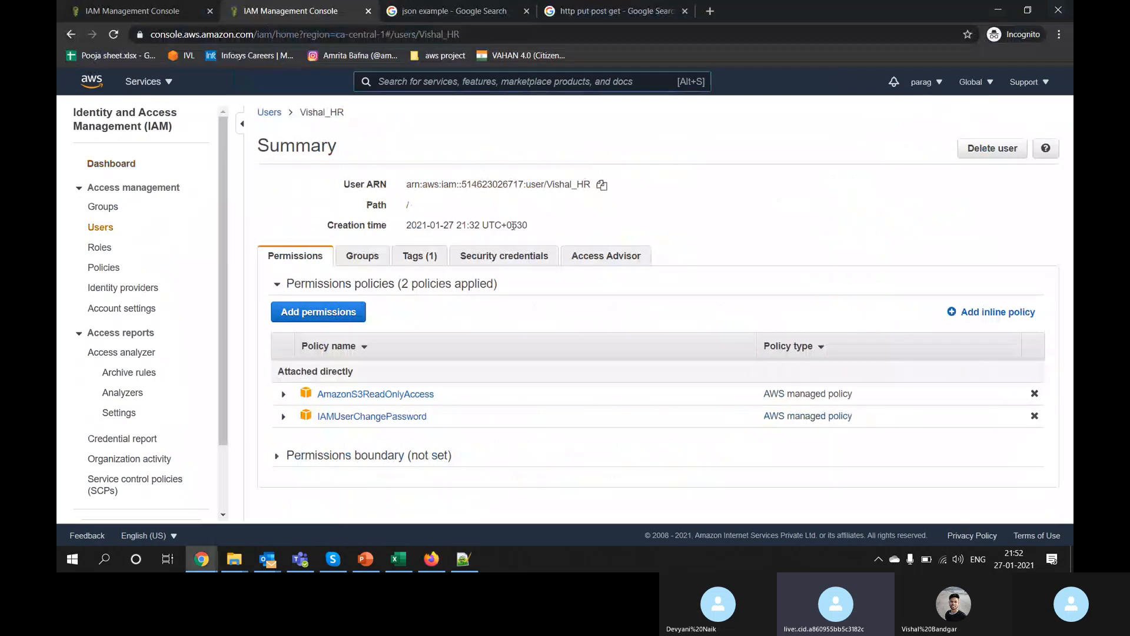
pyautogui.click(340, 312)
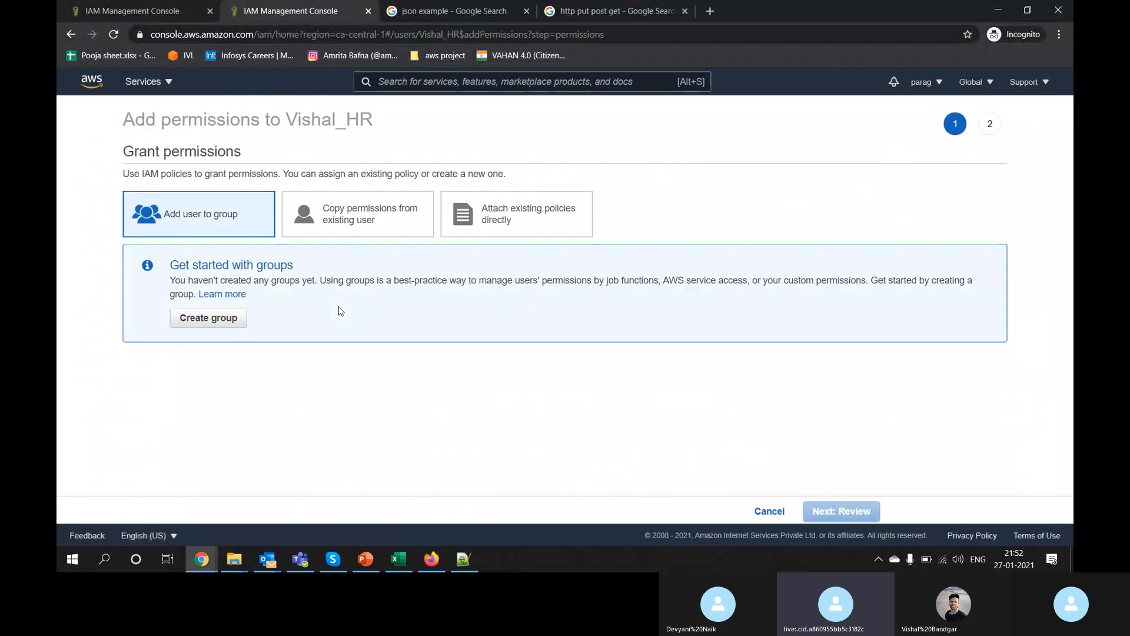
pyautogui.click(527, 221)
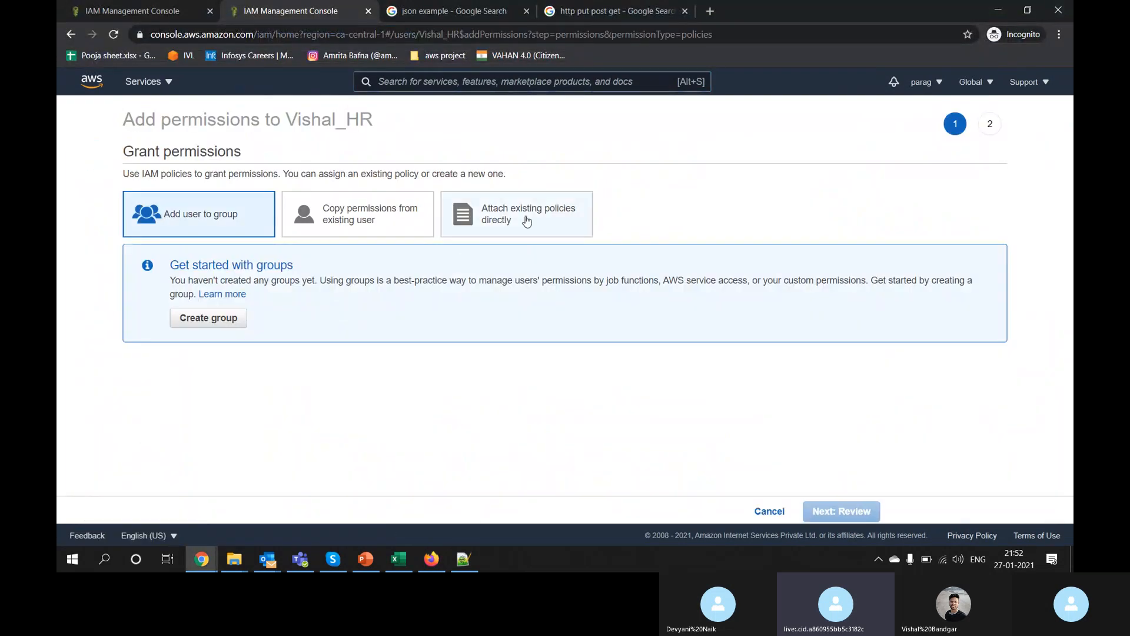
# Step: Browse the policy list, then filter it by 'admin'
pyautogui.write('iam')
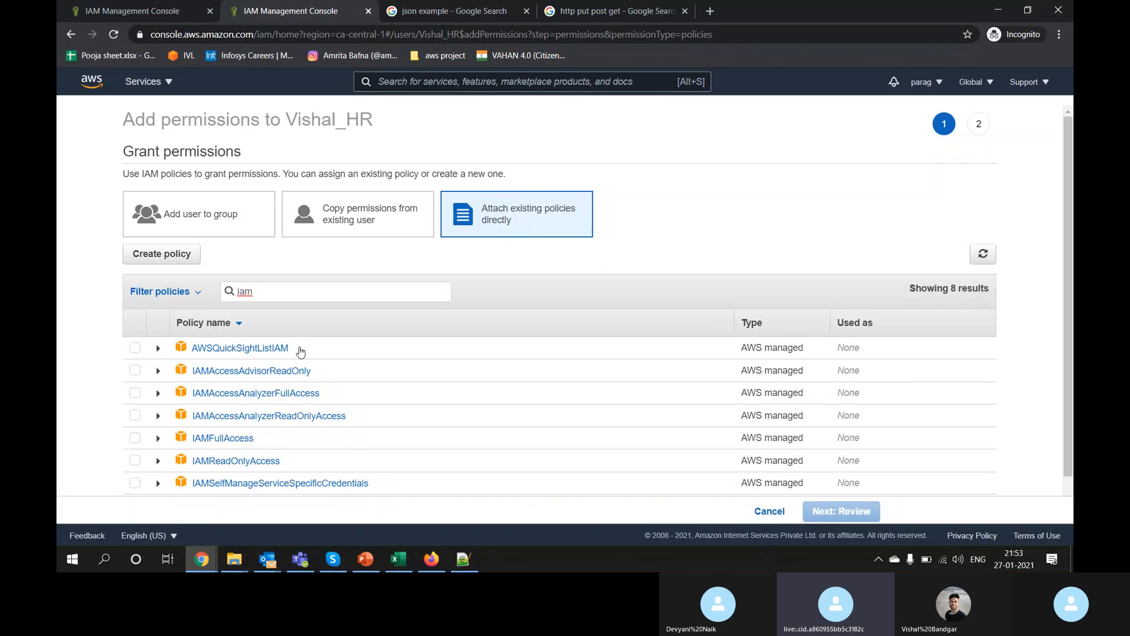
pyautogui.scroll(-1, 236, 388)
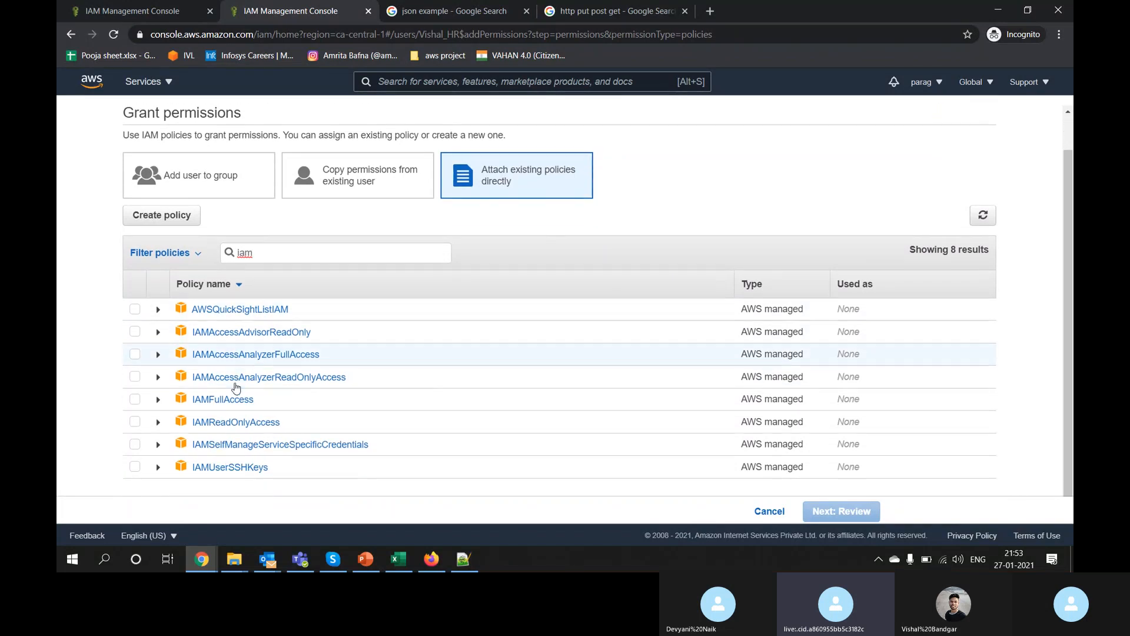
pyautogui.press('BackSpace')
pyautogui.press('BackSpace')
pyautogui.press('BackSpace')
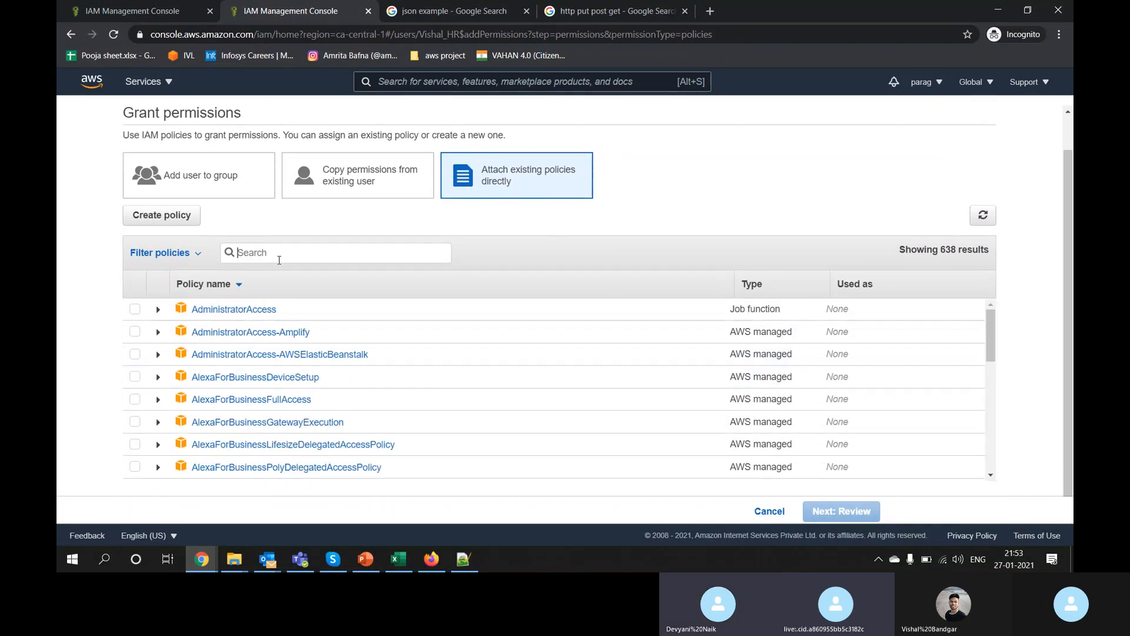
pyautogui.scroll(-15, 300, 359)
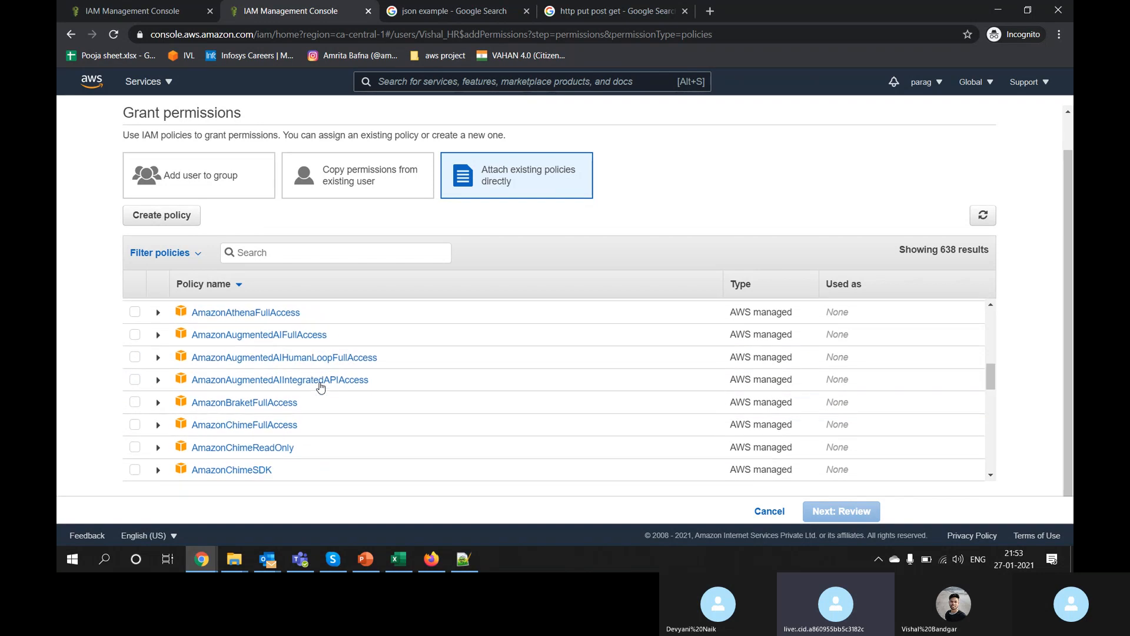
pyautogui.scroll(-15, 321, 388)
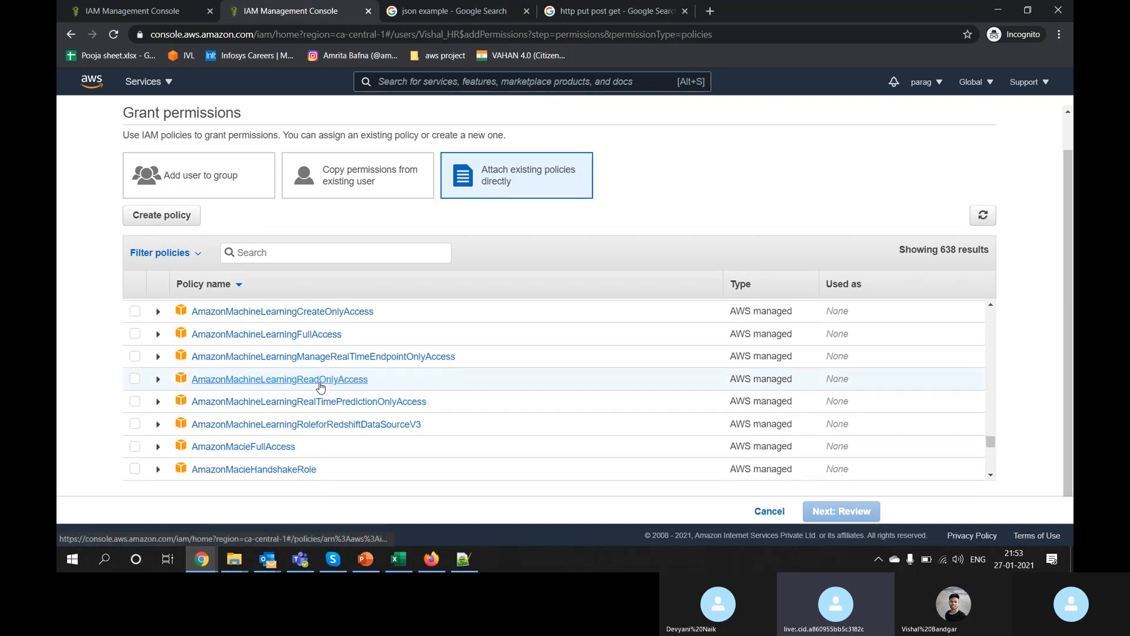
pyautogui.scroll(-15, 321, 387)
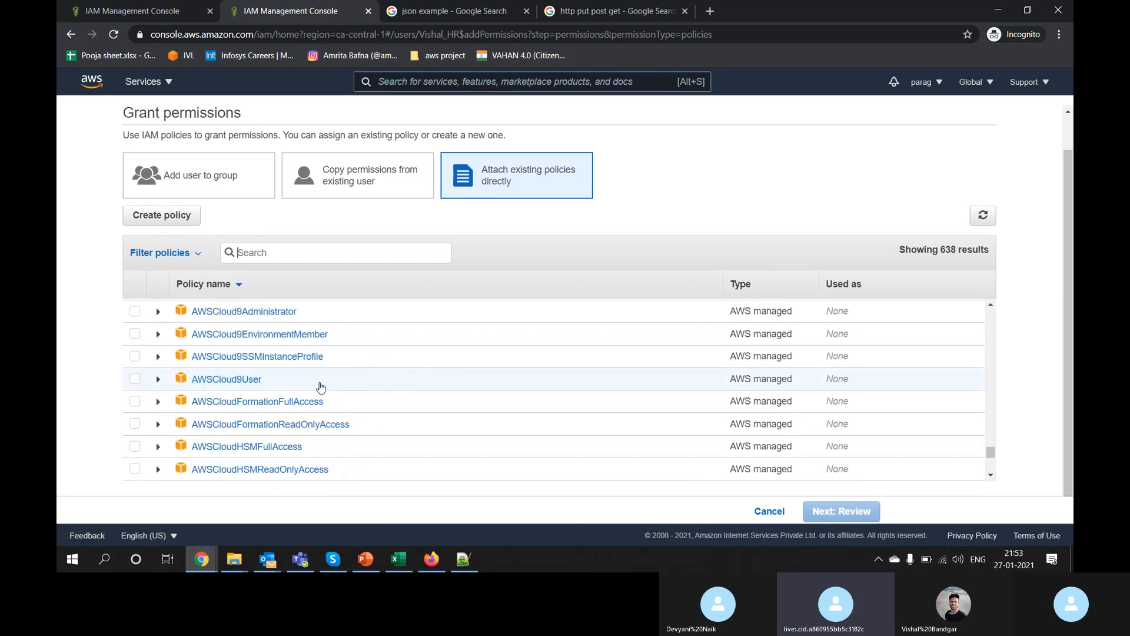
pyautogui.scroll(-10, 321, 387)
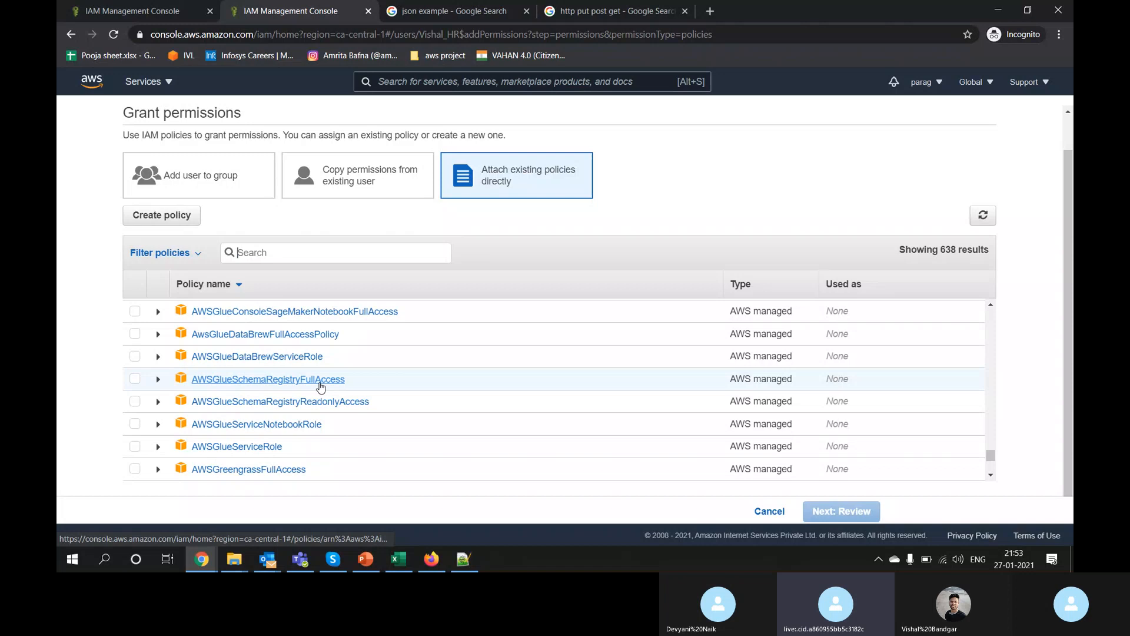
pyautogui.click(287, 253)
pyautogui.write('a')
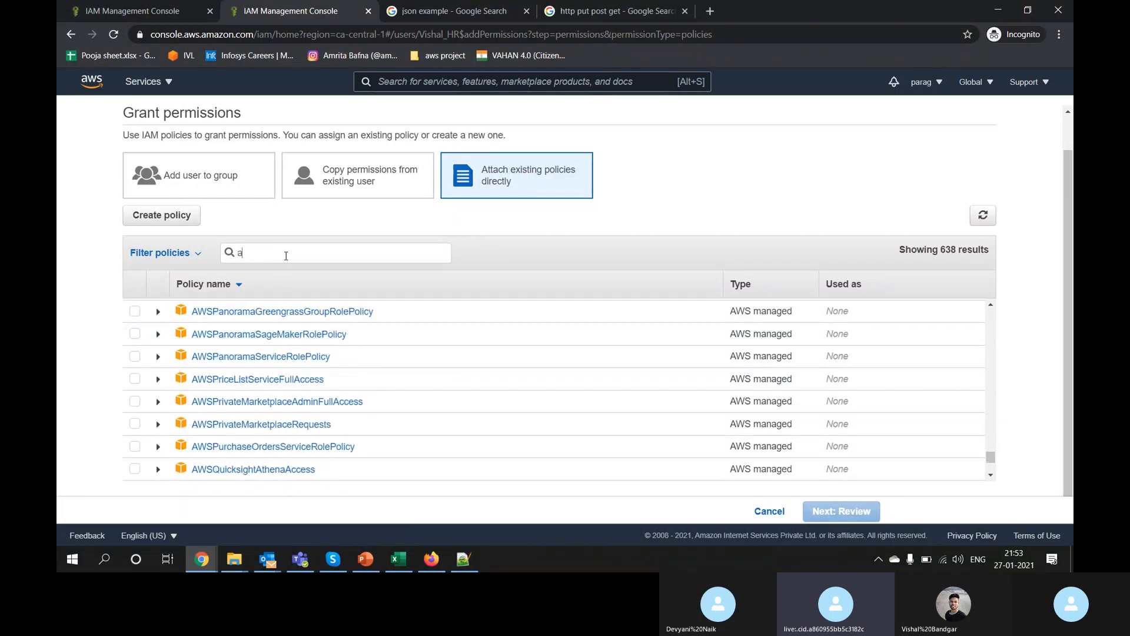
pyautogui.write('dmin')
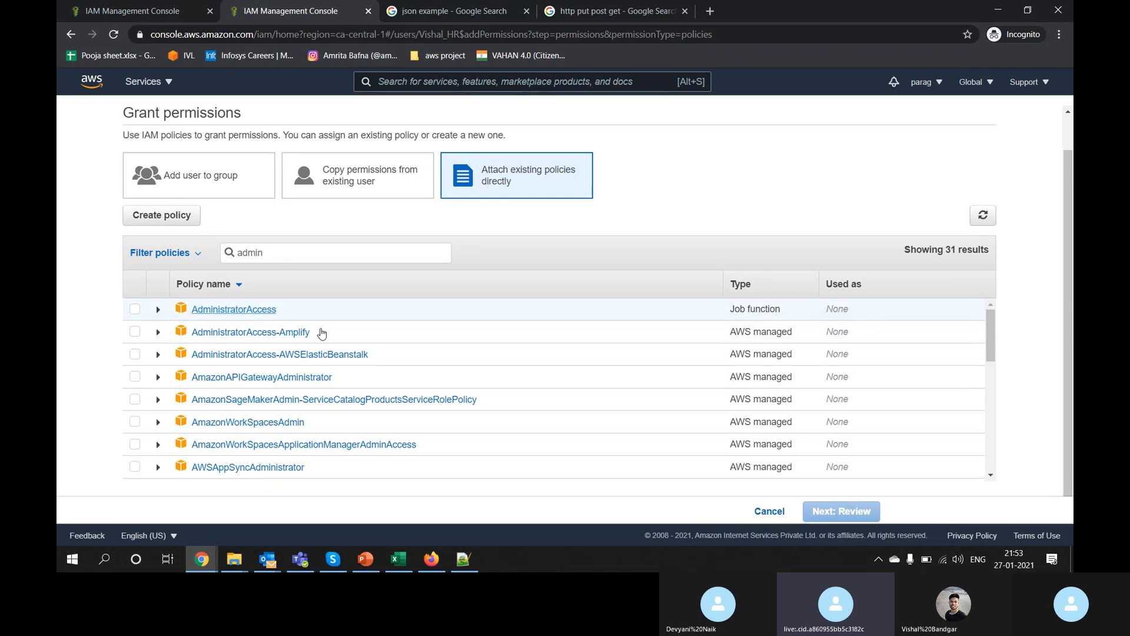
# Step: Expand AdministratorAccess and inspect its wildcard Resource in the policy JSON
pyautogui.click(158, 311)
pyautogui.scroll(-1, 364, 422)
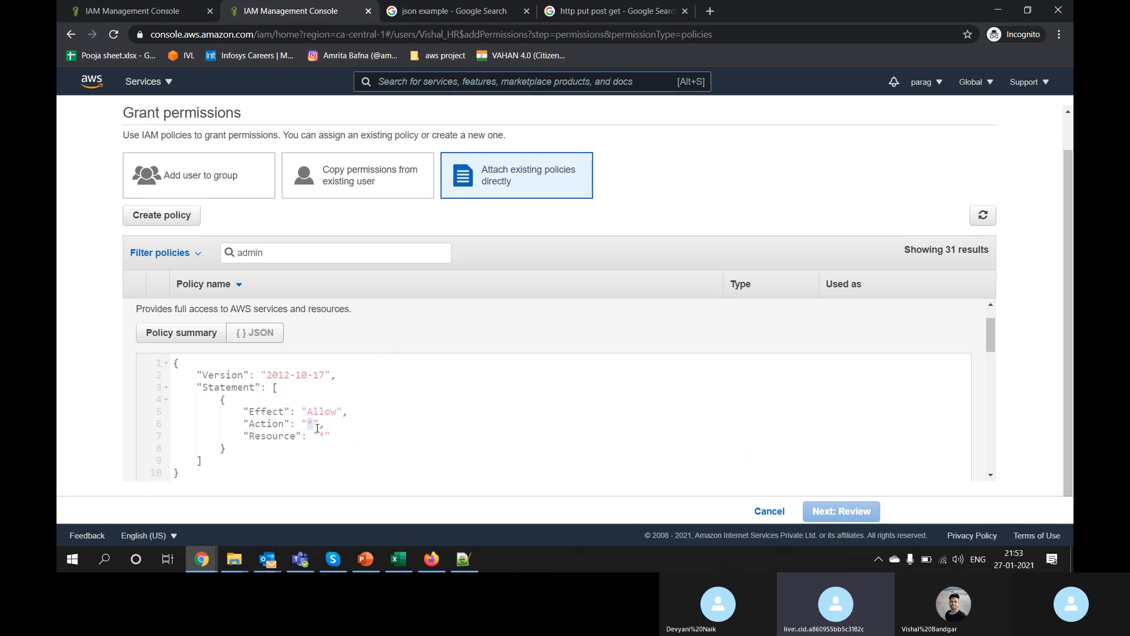
pyautogui.moveTo(320, 436); pyautogui.dragTo(324, 436)
pyautogui.scroll(1, 324, 436)
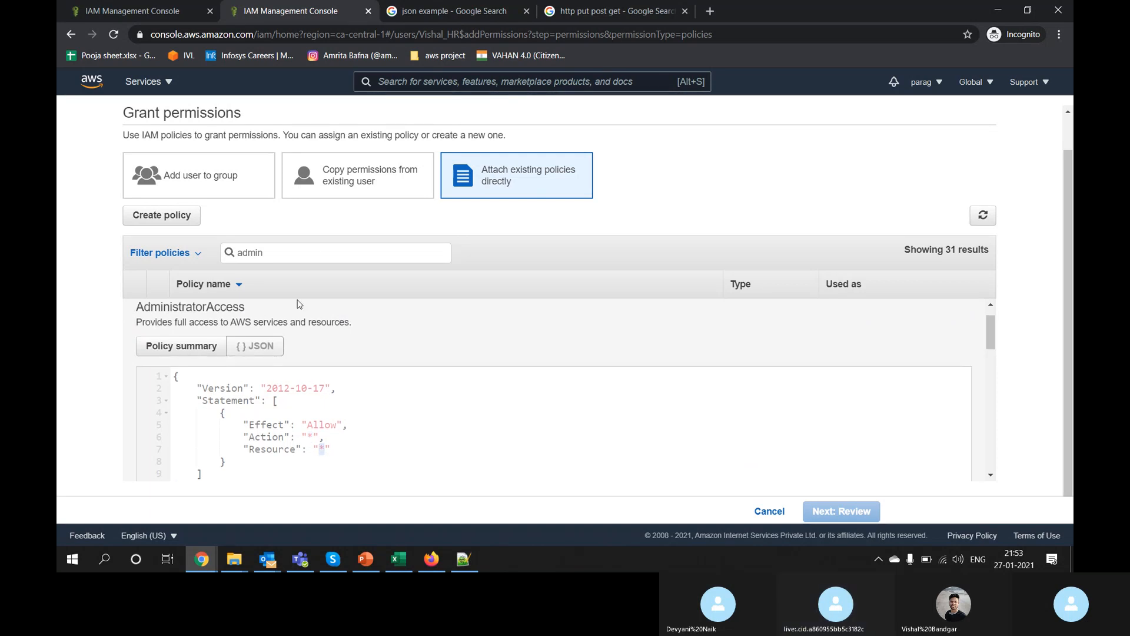
# Step: Change the filter to 'iam' and review IAMFullAccess's iam:* action, then collapse it
pyautogui.doubleClick(297, 259)
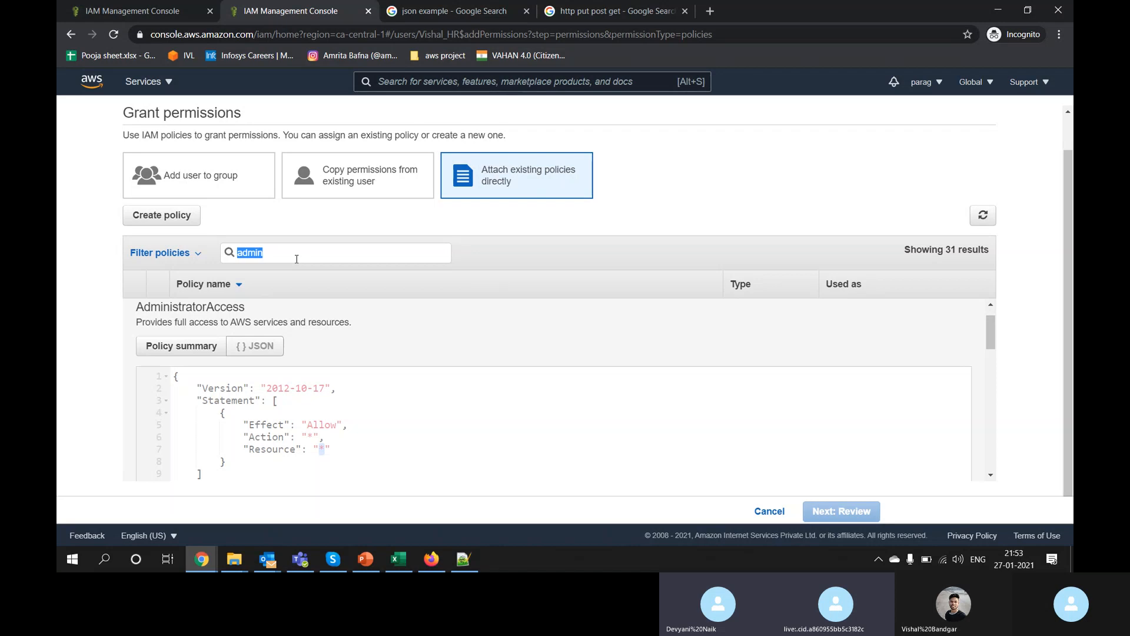
pyautogui.write('iam')
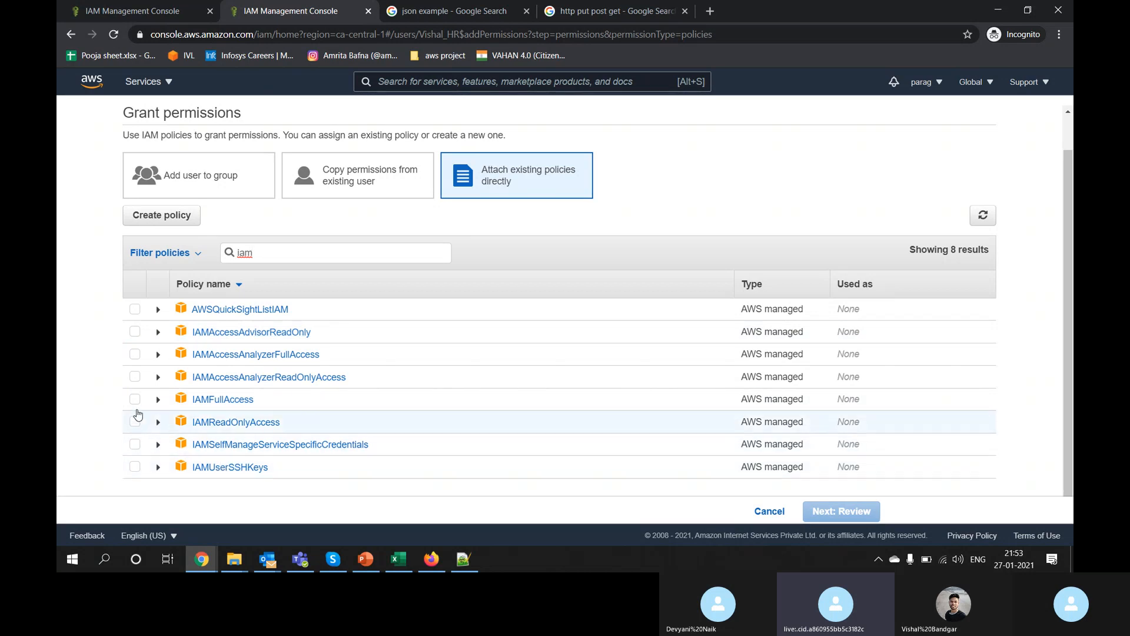
pyautogui.click(158, 403)
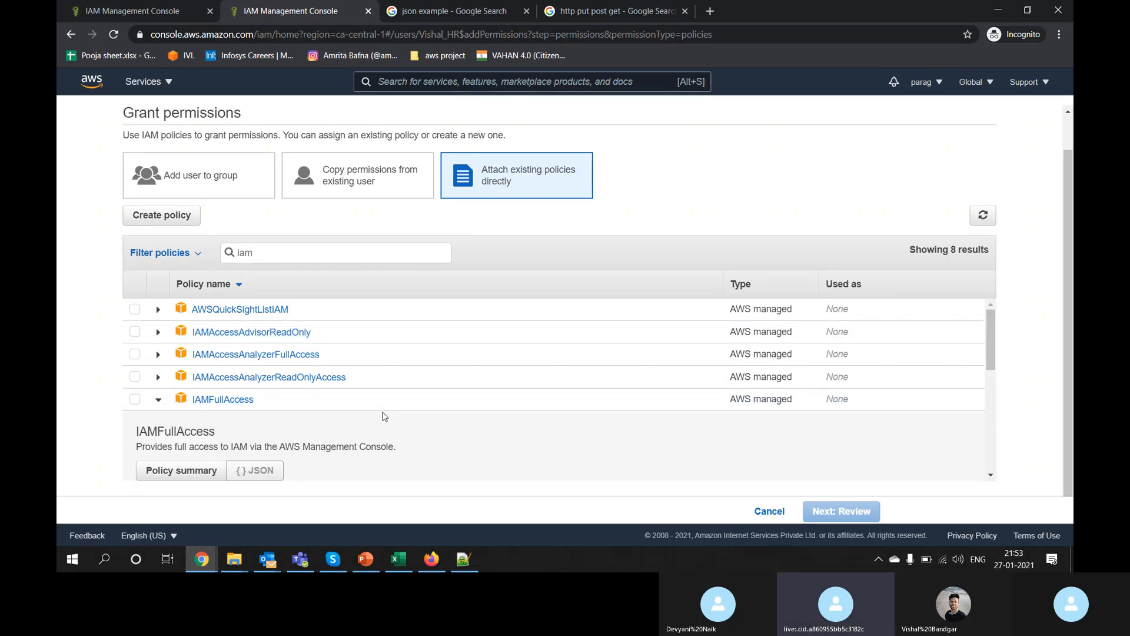
pyautogui.scroll(-3, 384, 413)
pyautogui.scroll(-5, 384, 411)
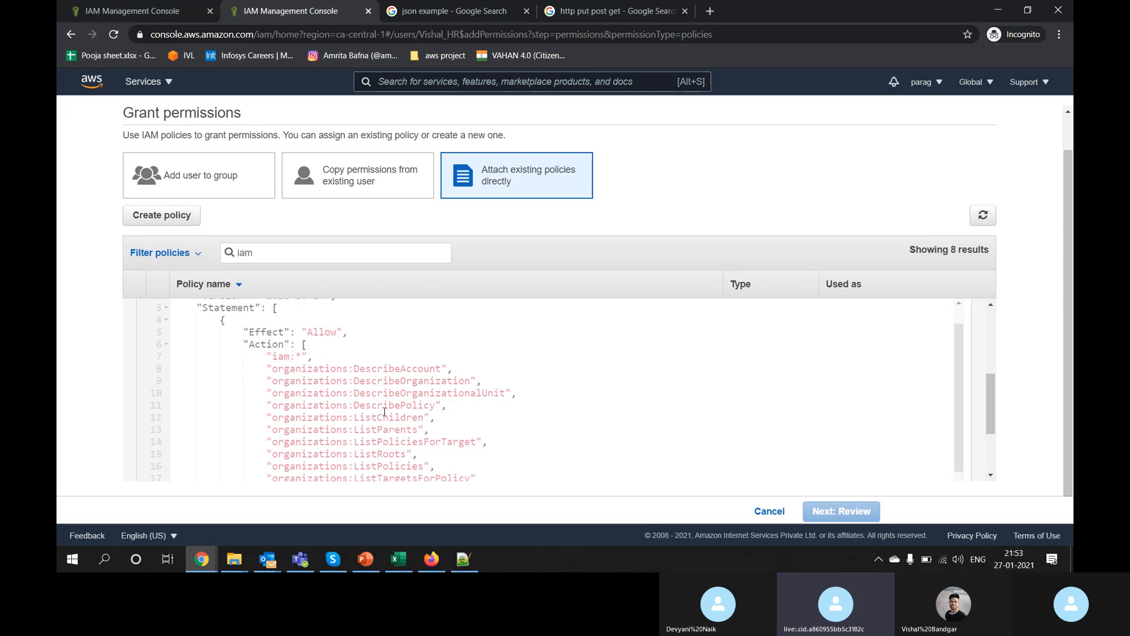
pyautogui.scroll(5, 384, 412)
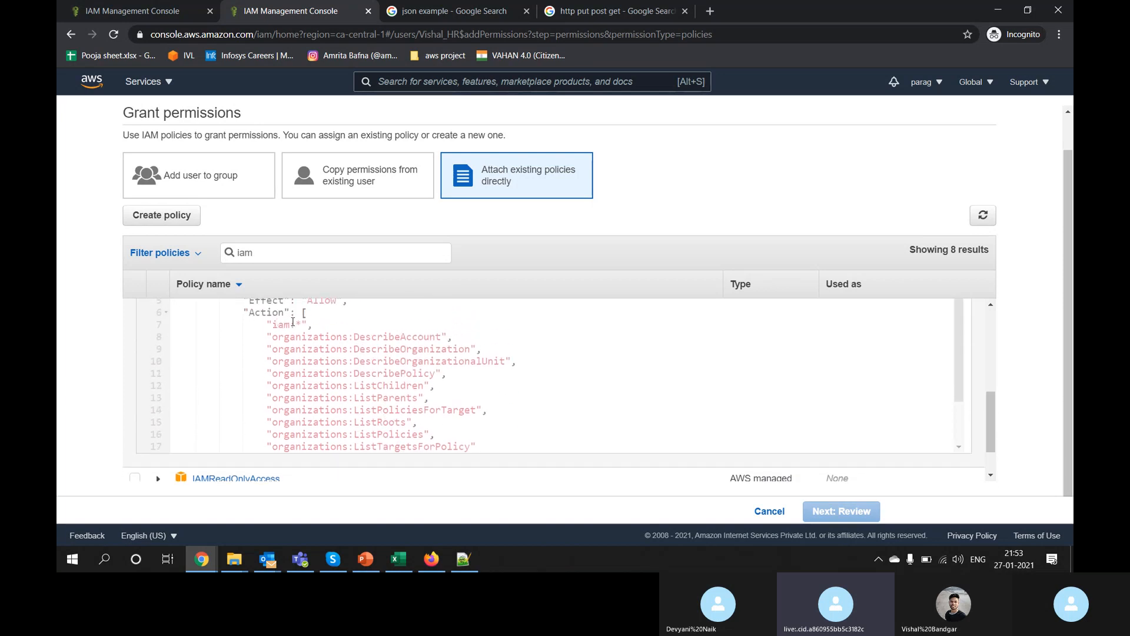
pyautogui.moveTo(306, 321); pyautogui.dragTo(275, 324)
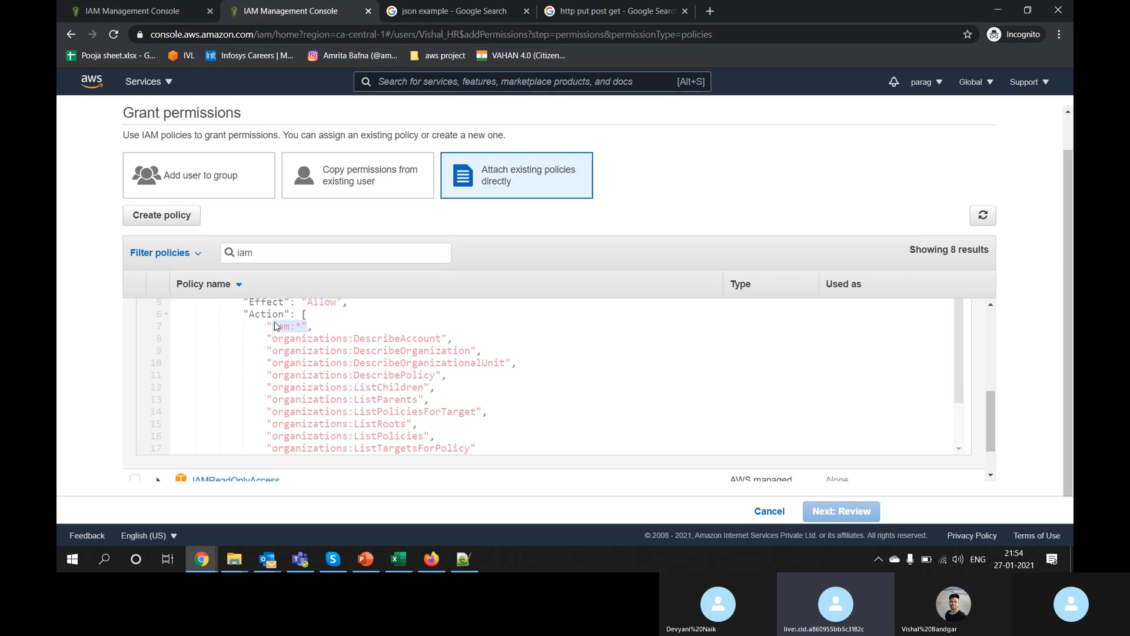
pyautogui.scroll(3, 236, 324)
pyautogui.scroll(2, 169, 322)
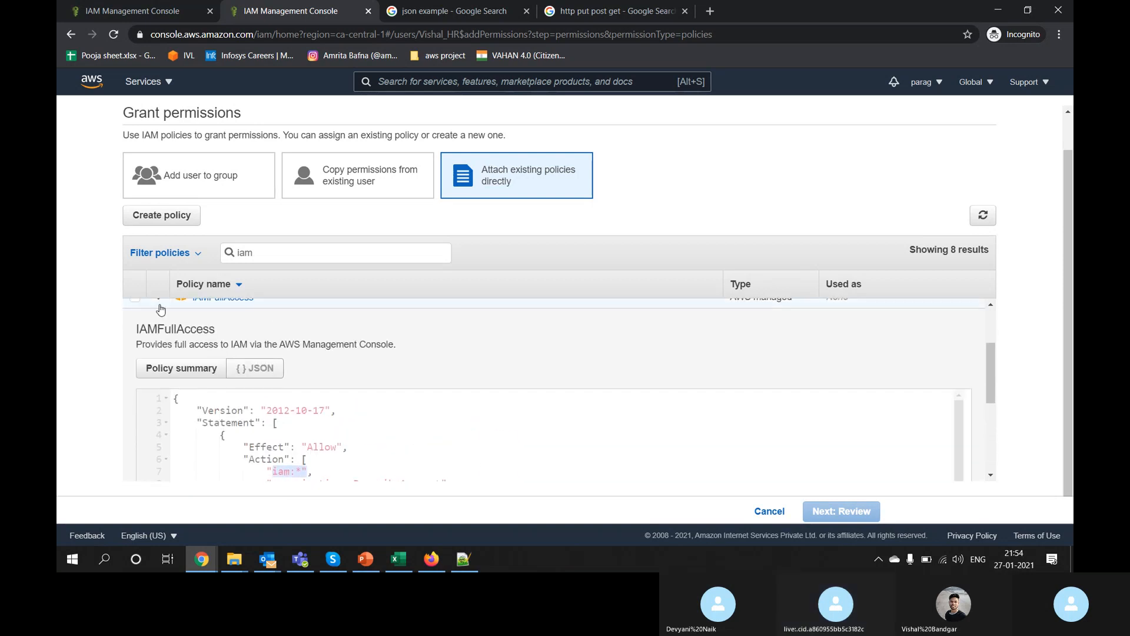
pyautogui.click(157, 354)
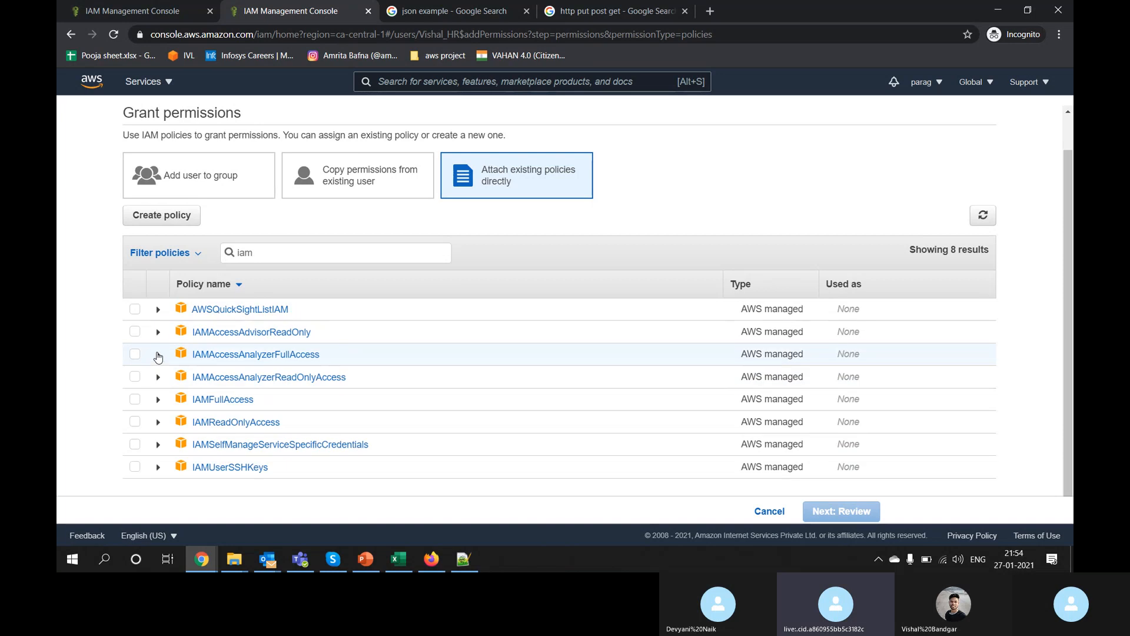
# Step: Expand IAMReadOnlyAccess and review its GenerateCredentialReport, Get* and List* actions
pyautogui.click(159, 423)
pyautogui.scroll(-4, 160, 425)
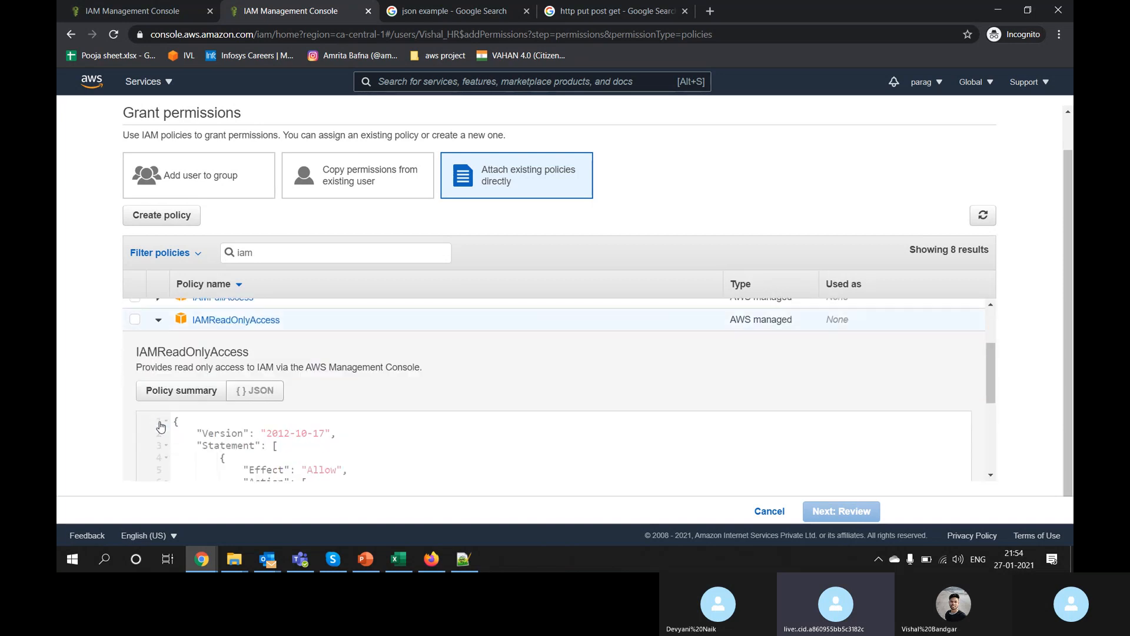
pyautogui.scroll(-2, 160, 425)
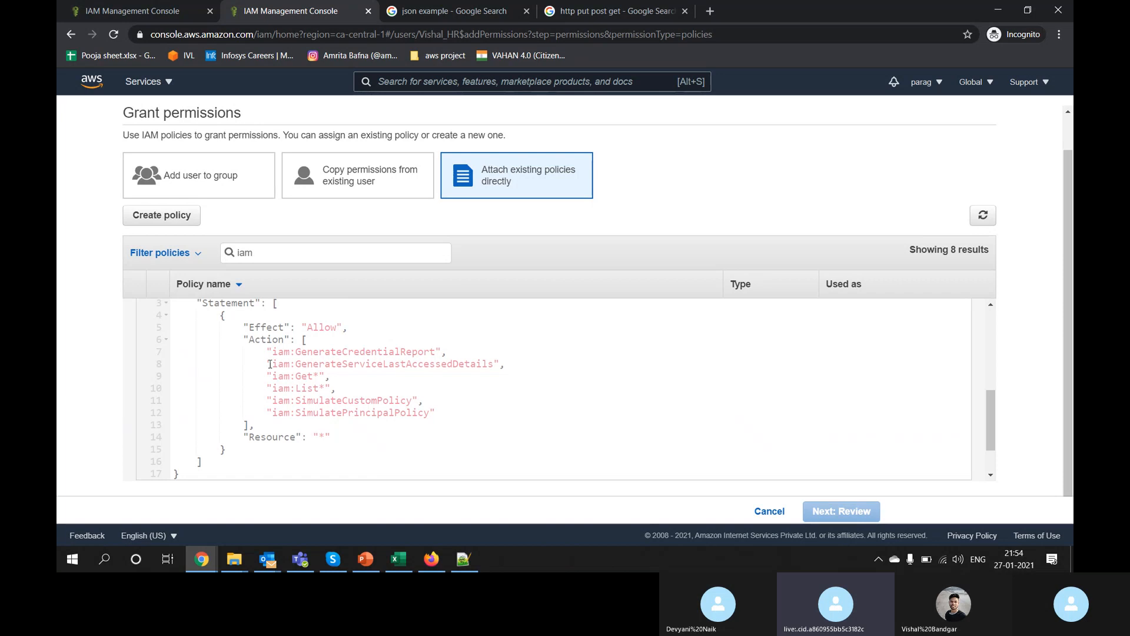
pyautogui.doubleClick(316, 351)
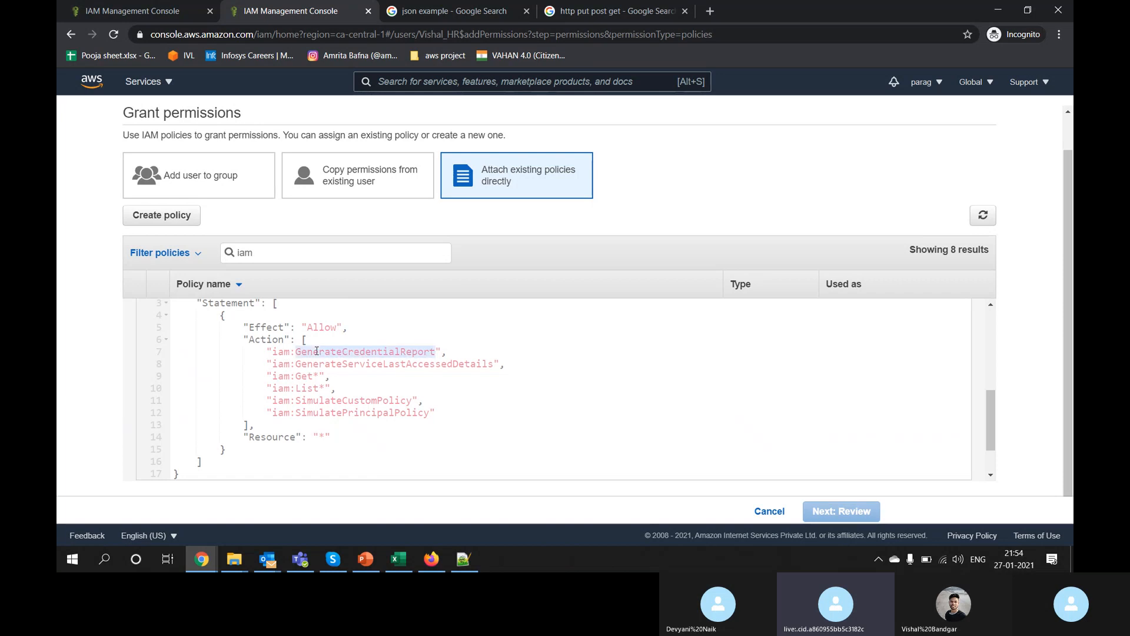
pyautogui.click(309, 390)
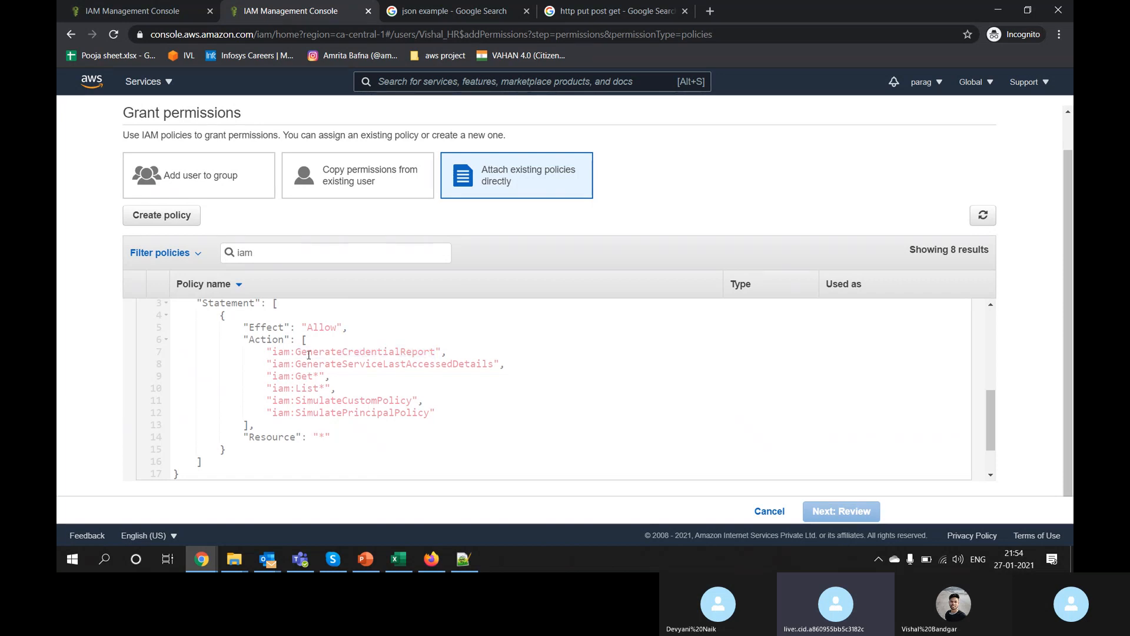
pyautogui.moveTo(296, 352); pyautogui.dragTo(427, 352)
pyautogui.doubleClick(304, 376)
pyautogui.click(314, 376)
pyautogui.moveTo(324, 386); pyautogui.dragTo(320, 385)
pyautogui.scroll(5, 370, 382)
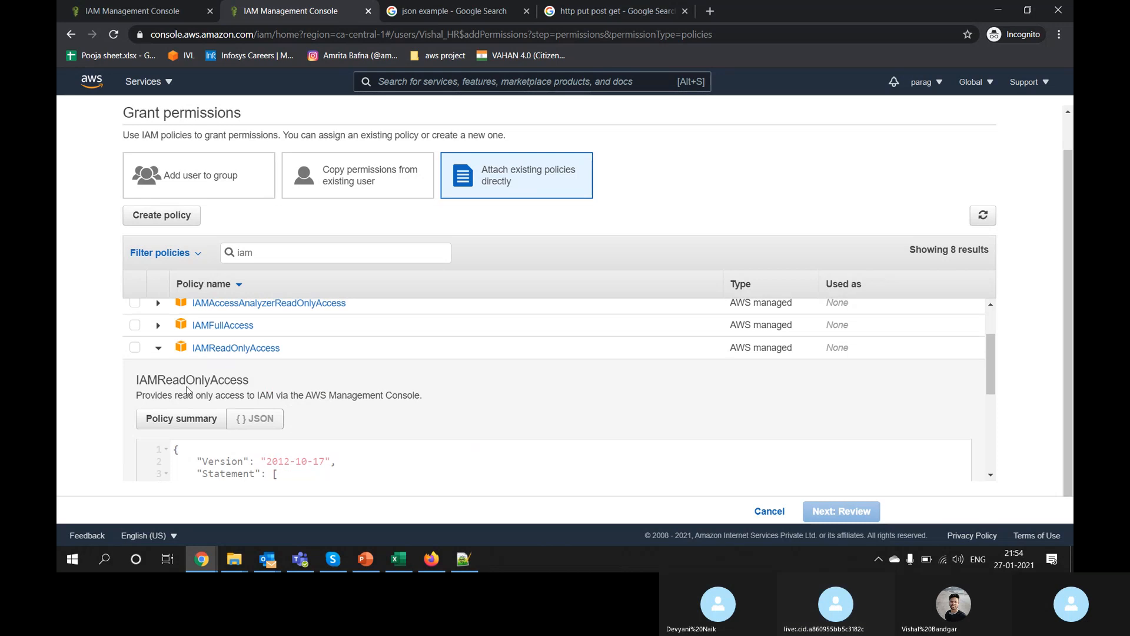
# Step: Attach IAMReadOnlyAccess to Vishal_HR through the review page
pyautogui.click(158, 347)
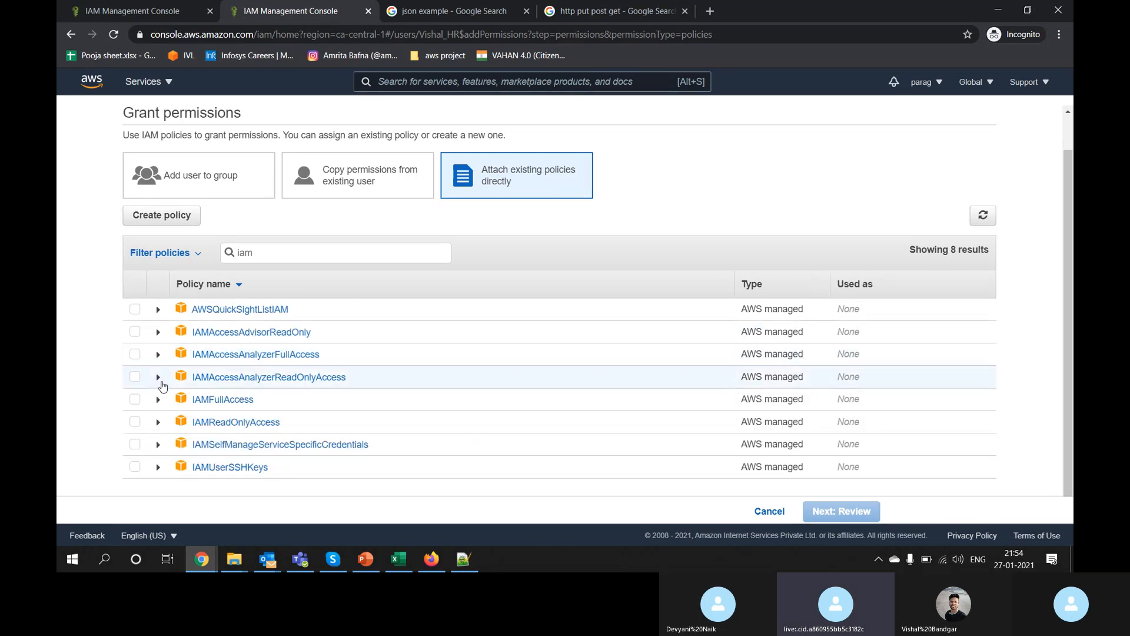
pyautogui.click(135, 422)
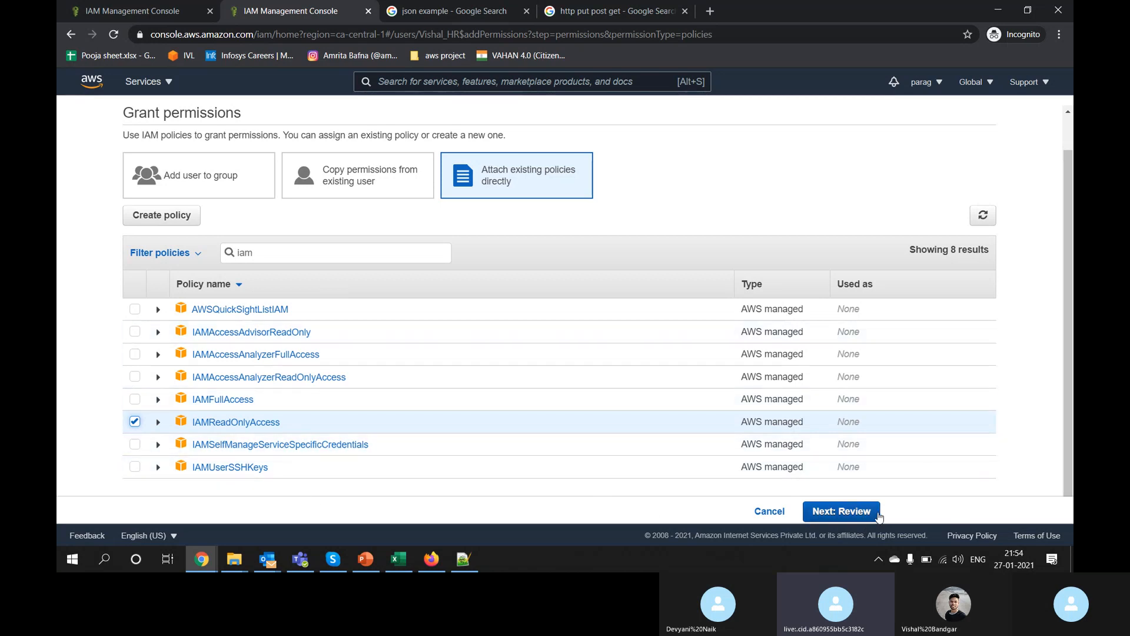
pyautogui.click(862, 519)
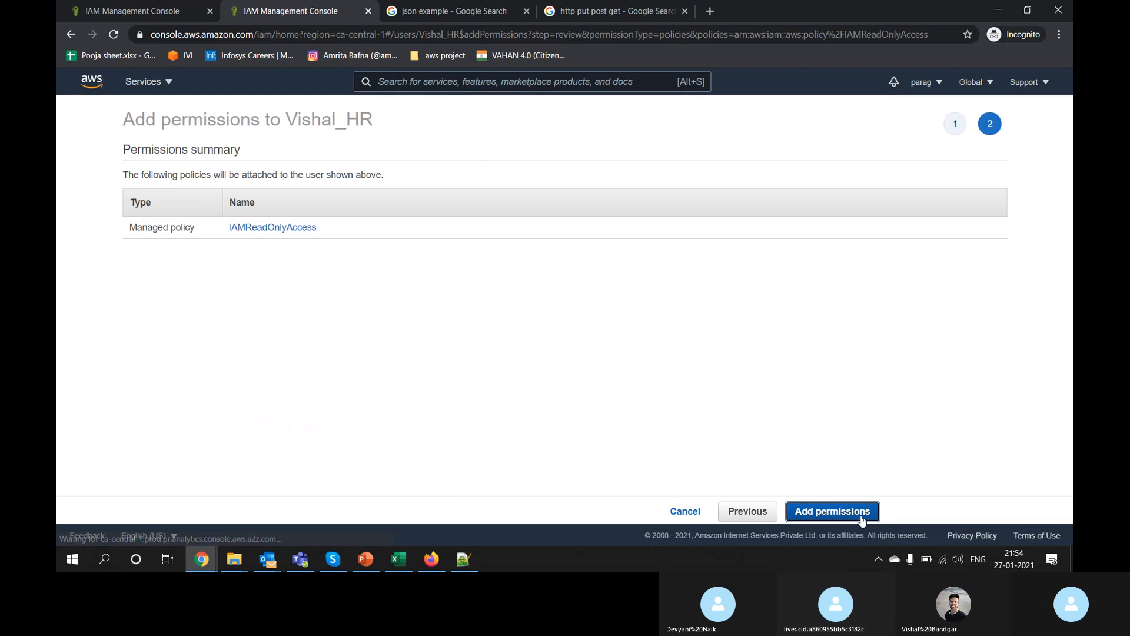
pyautogui.click(861, 516)
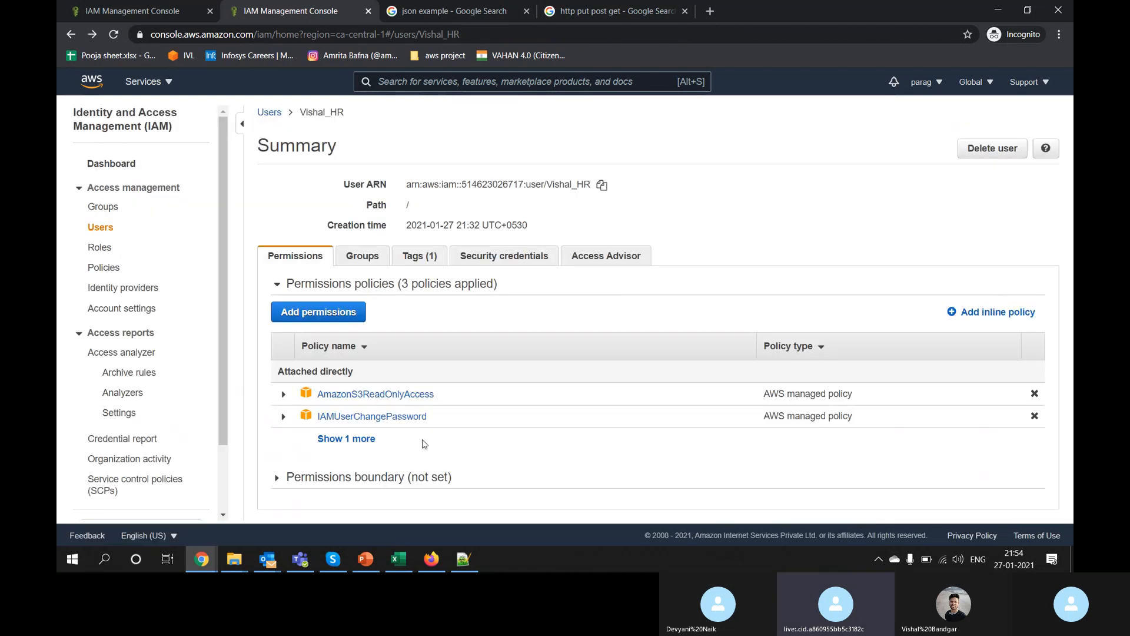
# Step: Review Vishal_HR's three attached policies, then switch to the Vishal_HR browser session
pyautogui.click(363, 439)
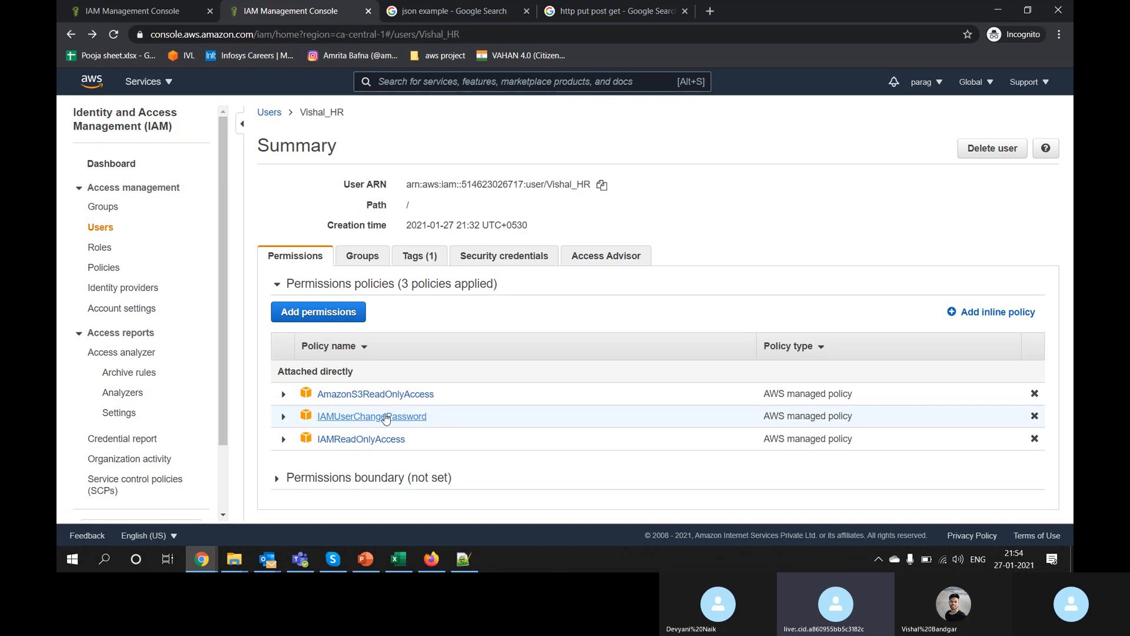
pyautogui.click(284, 417)
pyautogui.click(284, 417)
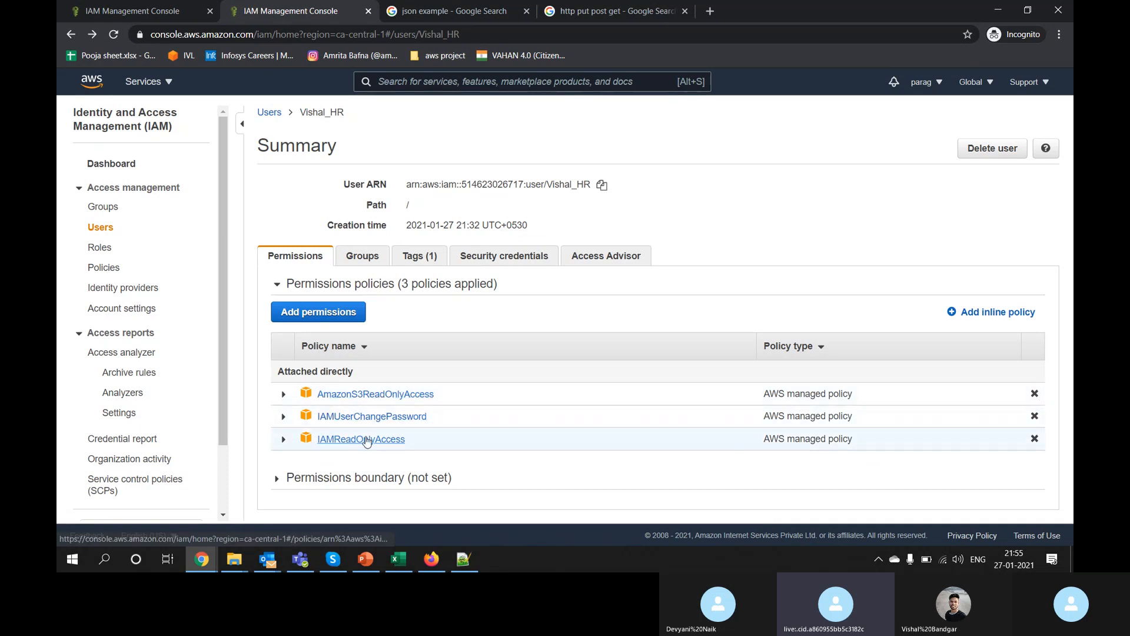
pyautogui.hotkey('alt', 'Tab')
pyautogui.hotkey('alt', 'Tab')
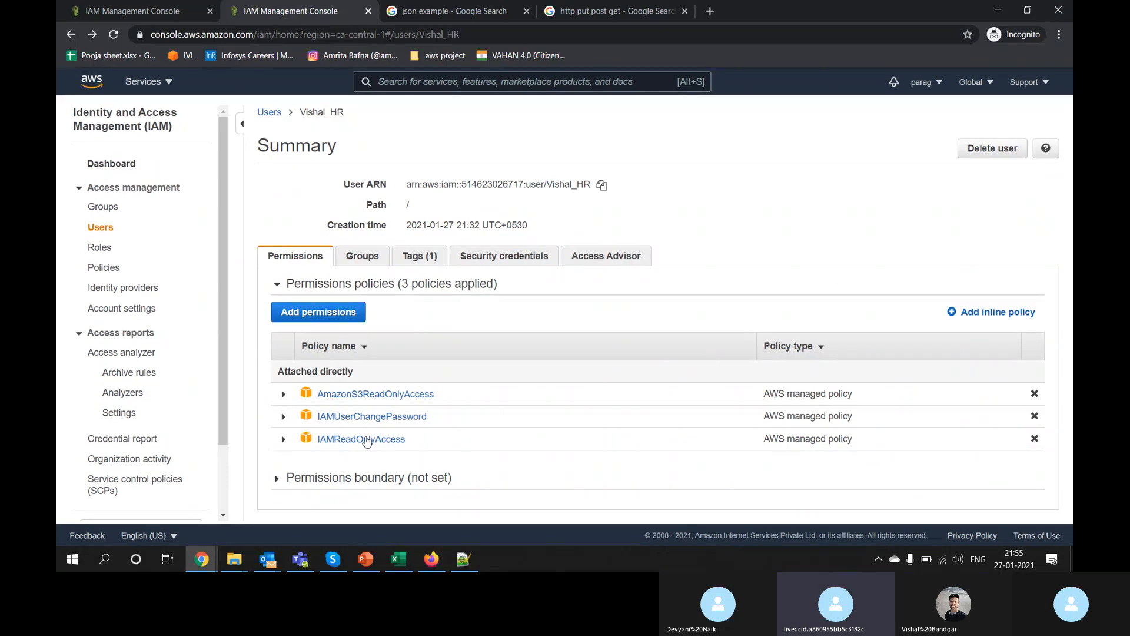
pyautogui.hotkey('alt', 'Tab')
pyautogui.hotkey('alt', 'Tab')
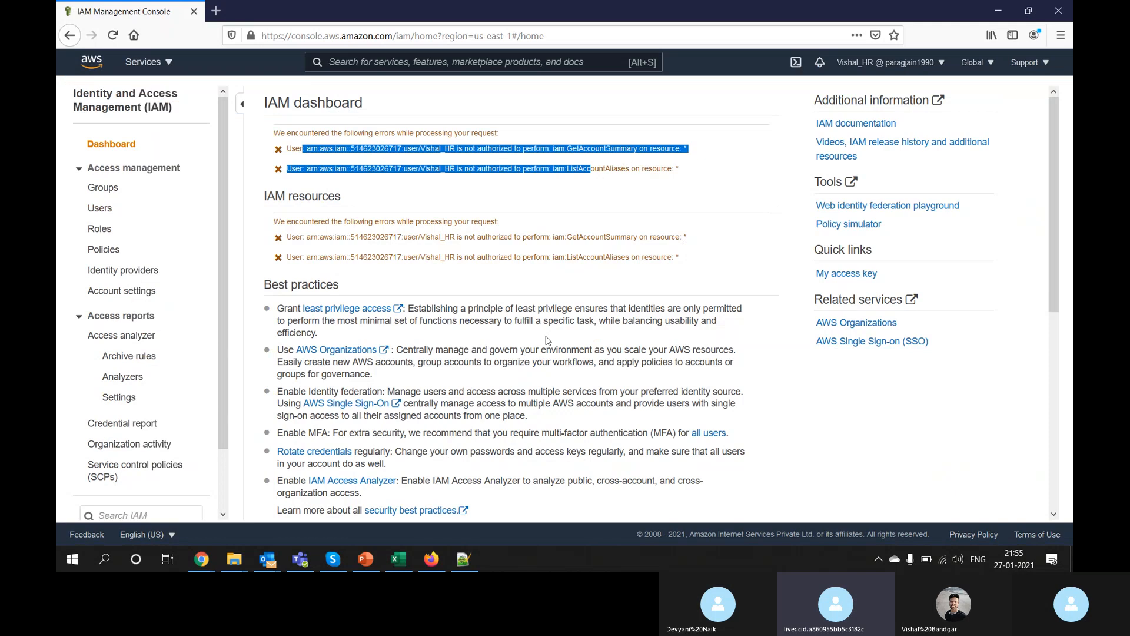
# Step: As Vishal_HR, reload the IAM dashboard, open Users, select Vishal_HR and begin deleting it
pyautogui.click(110, 36)
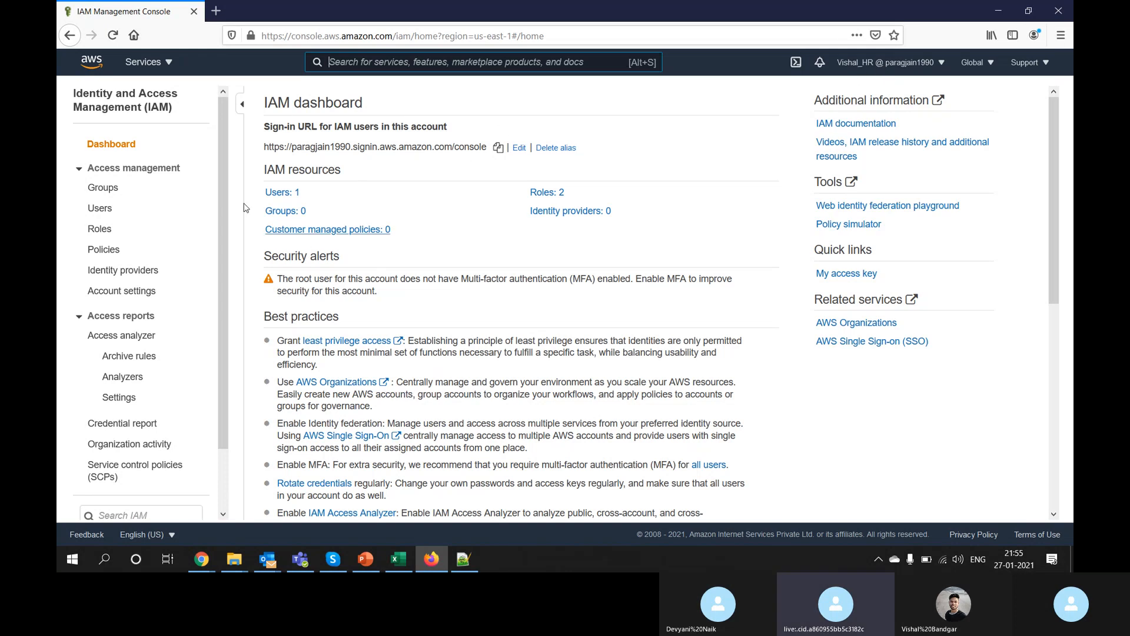
pyautogui.click(99, 209)
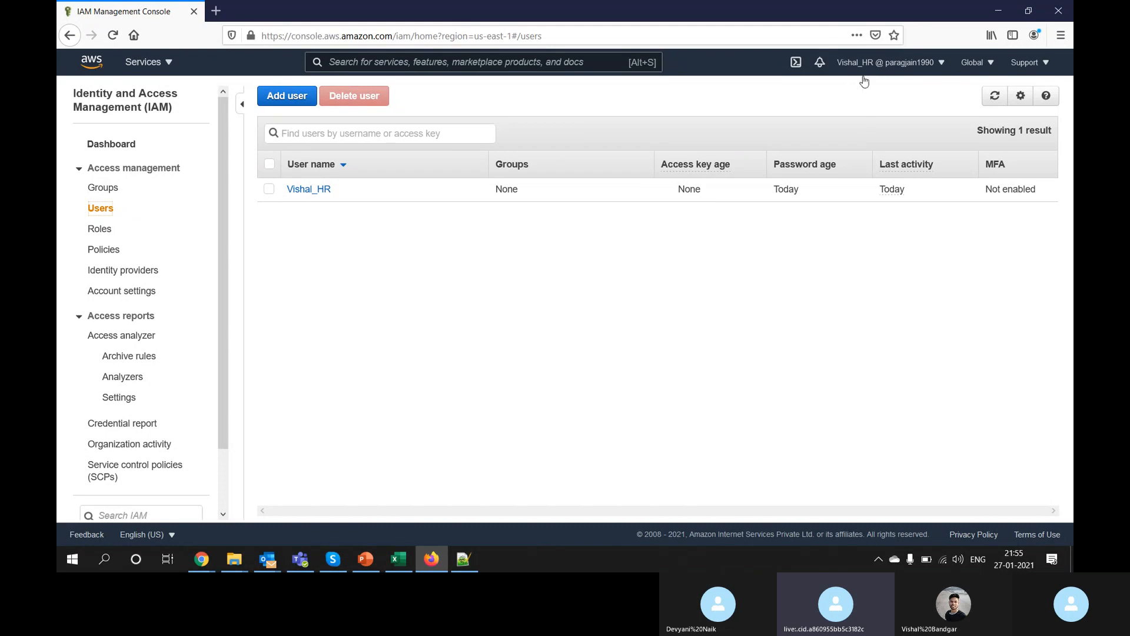
pyautogui.click(269, 189)
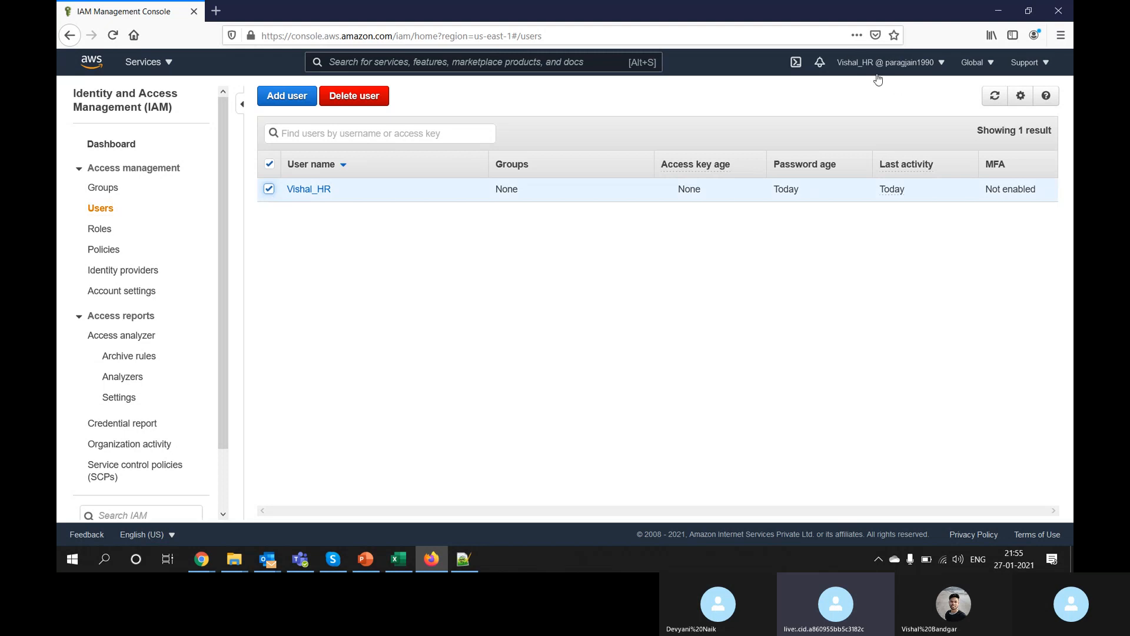
pyautogui.click(378, 103)
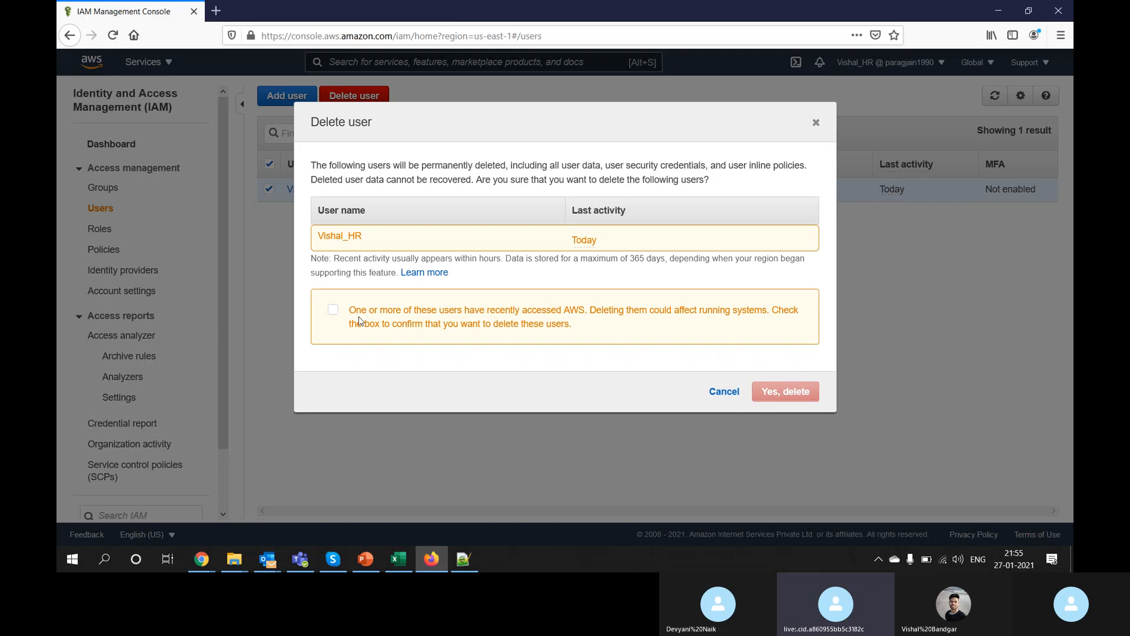
# Step: Confirm deleting Vishal_HR, note the permissions error, cancel, refresh, and return to the admin window
pyautogui.click(334, 312)
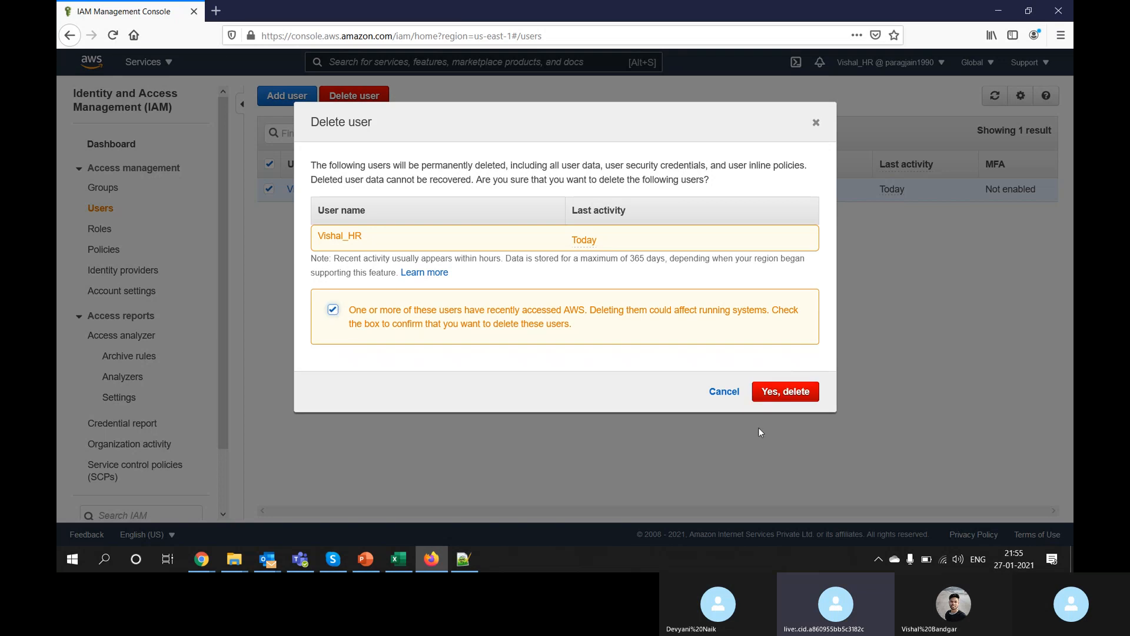
pyautogui.click(792, 390)
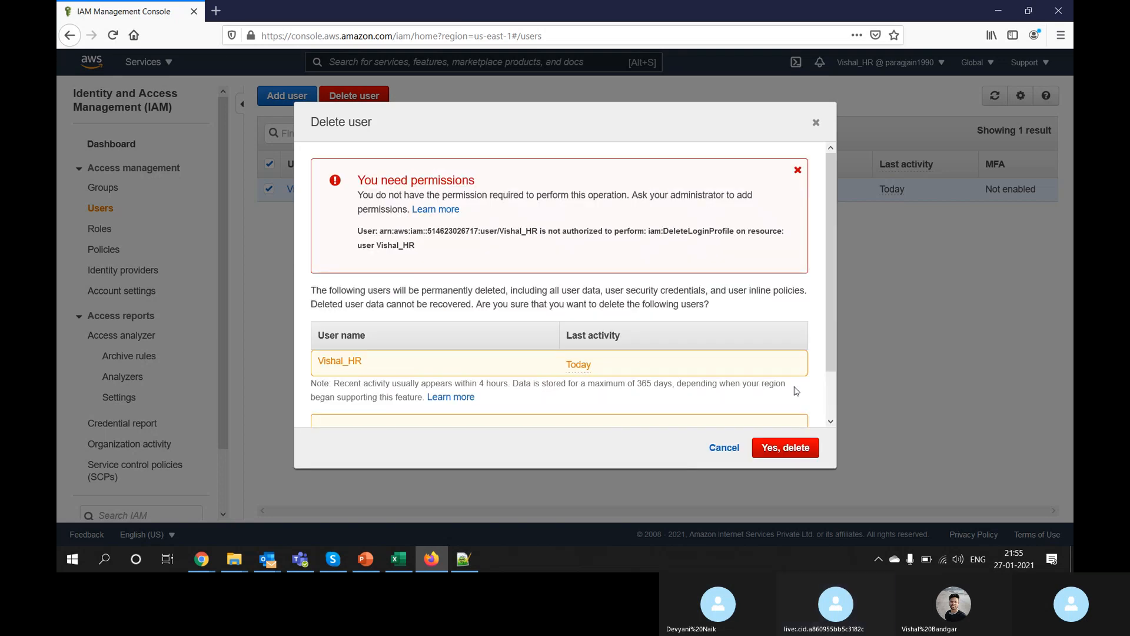
pyautogui.moveTo(364, 180); pyautogui.dragTo(477, 183)
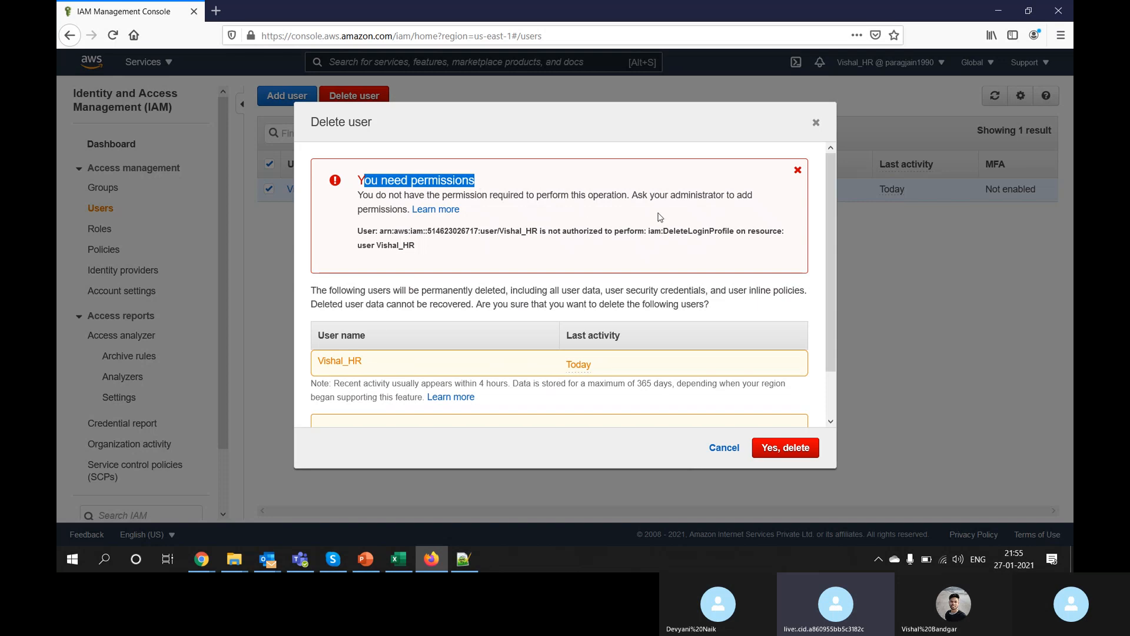
pyautogui.moveTo(638, 199); pyautogui.dragTo(395, 209)
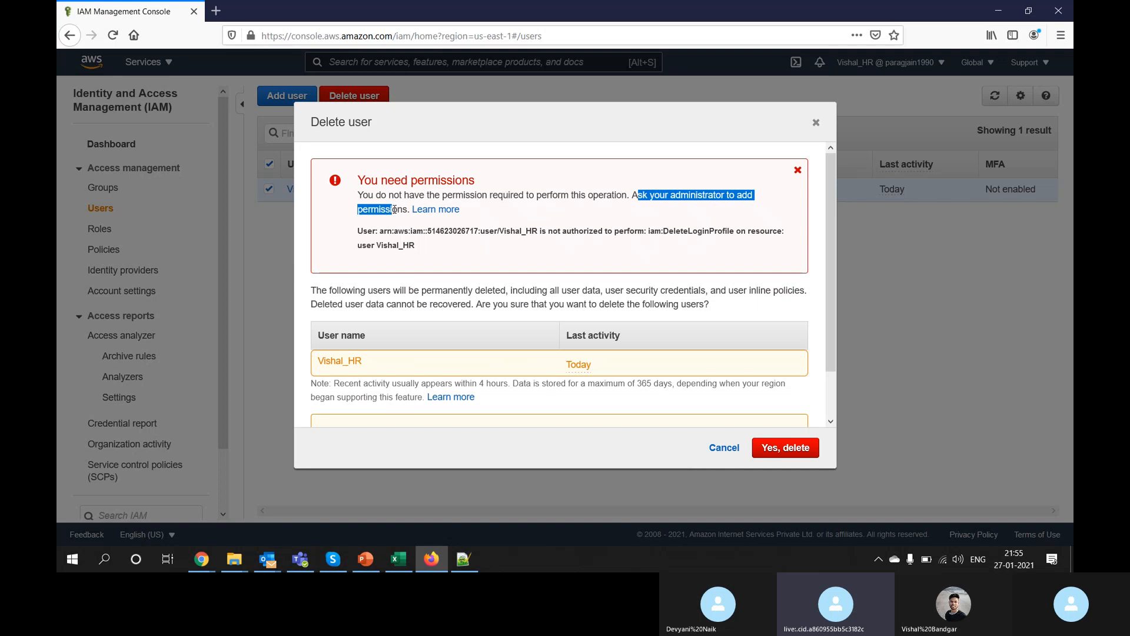
pyautogui.click(816, 124)
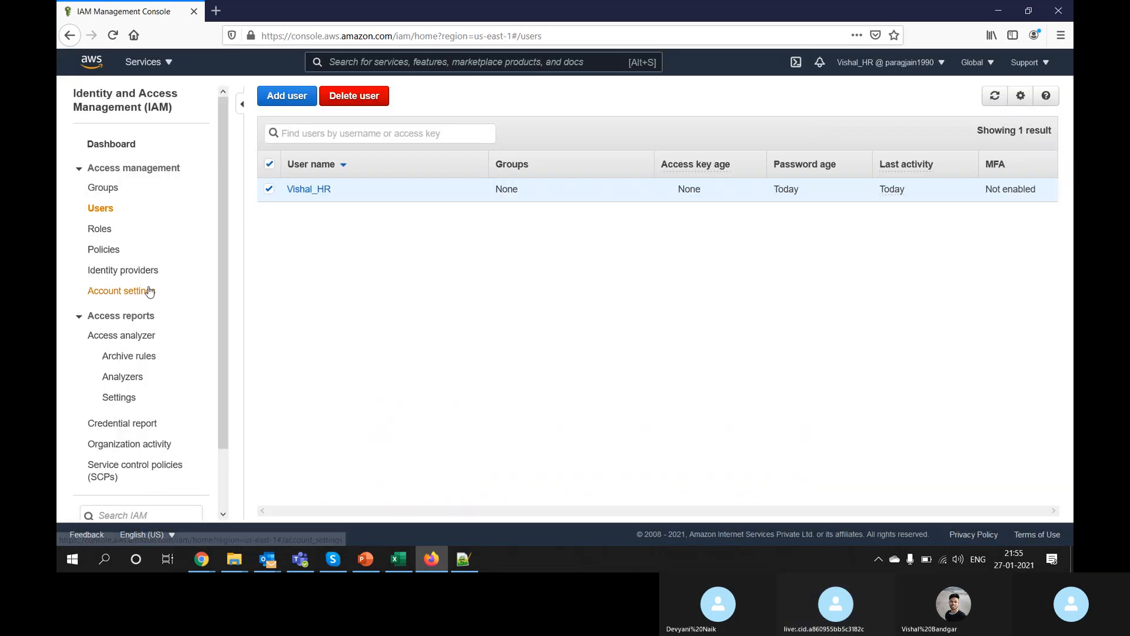
pyautogui.click(1003, 92)
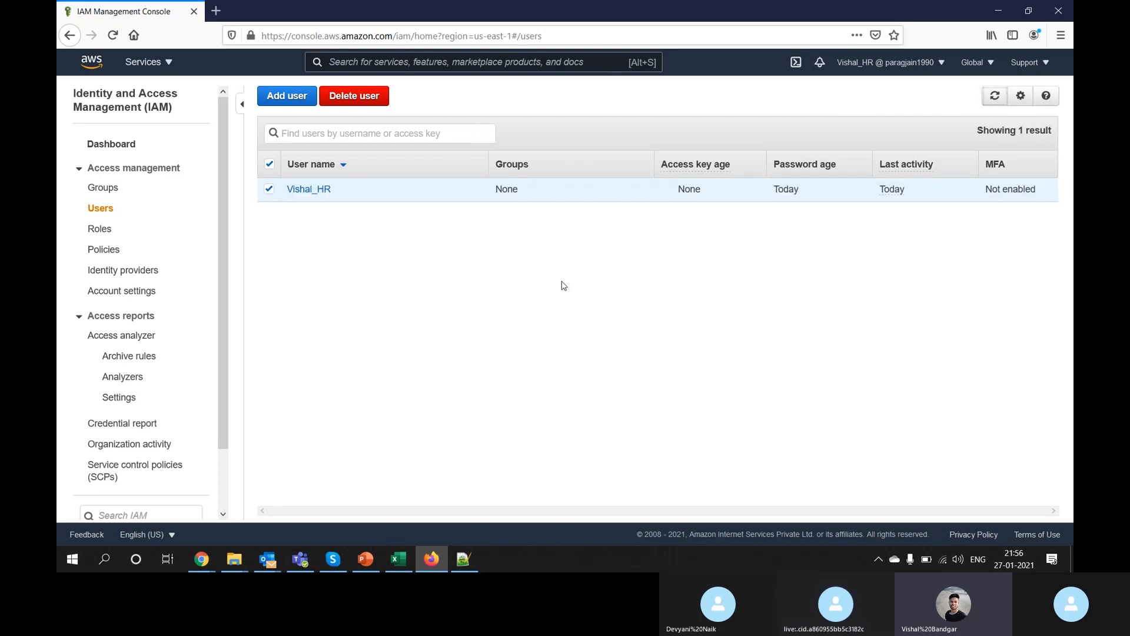
pyautogui.hotkey('alt', 'Tab')
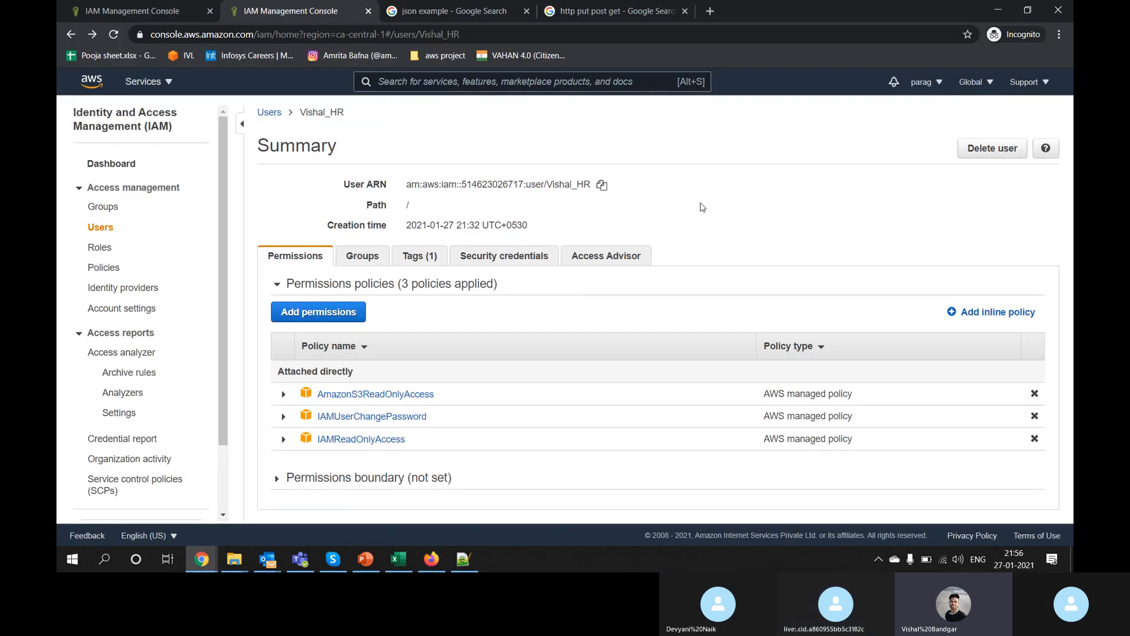
# Step: Check the account ID in the account menu, then go to the IAM Users list
pyautogui.click(937, 89)
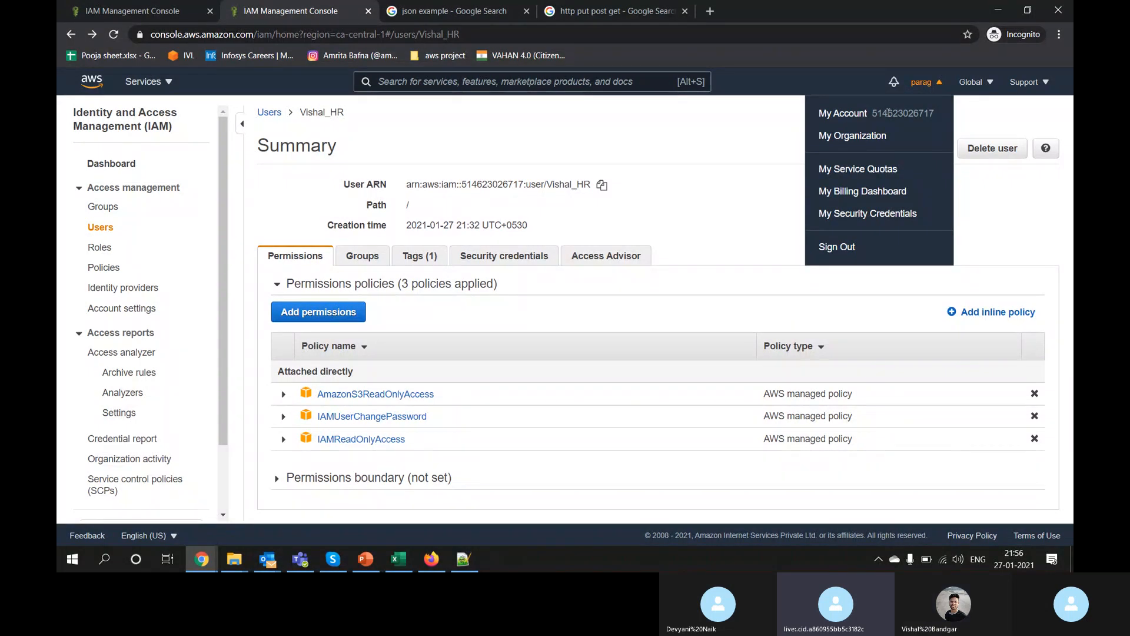
pyautogui.moveTo(890, 113); pyautogui.dragTo(835, 113)
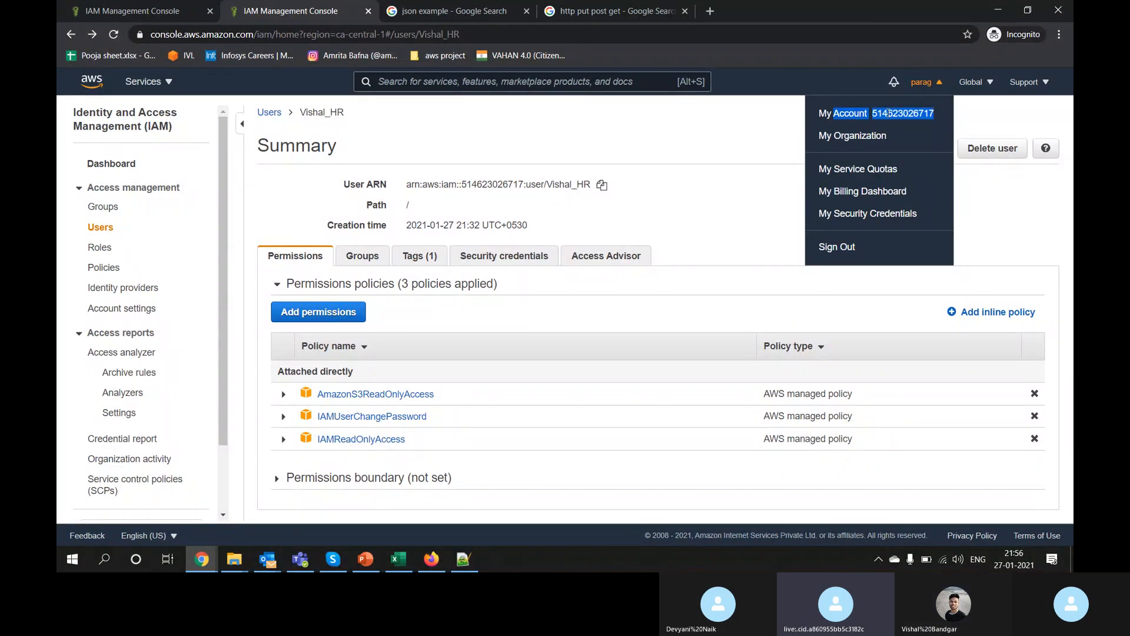
pyautogui.click(101, 230)
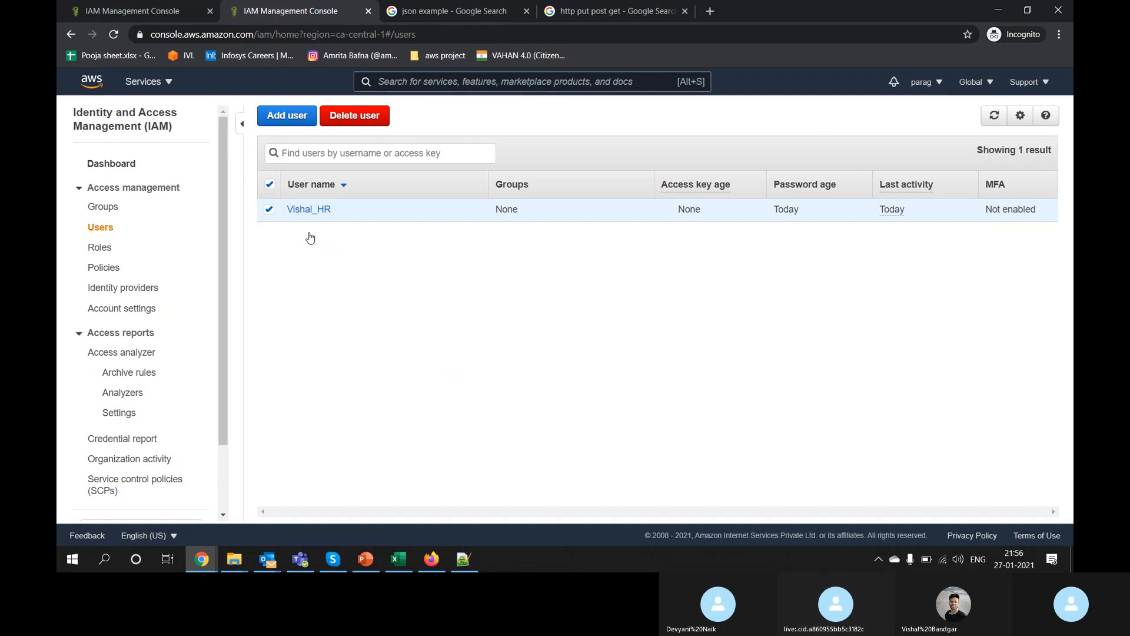
# Step: Add a new user named Suyesh_IT with AWS Management Console access
pyautogui.click(287, 121)
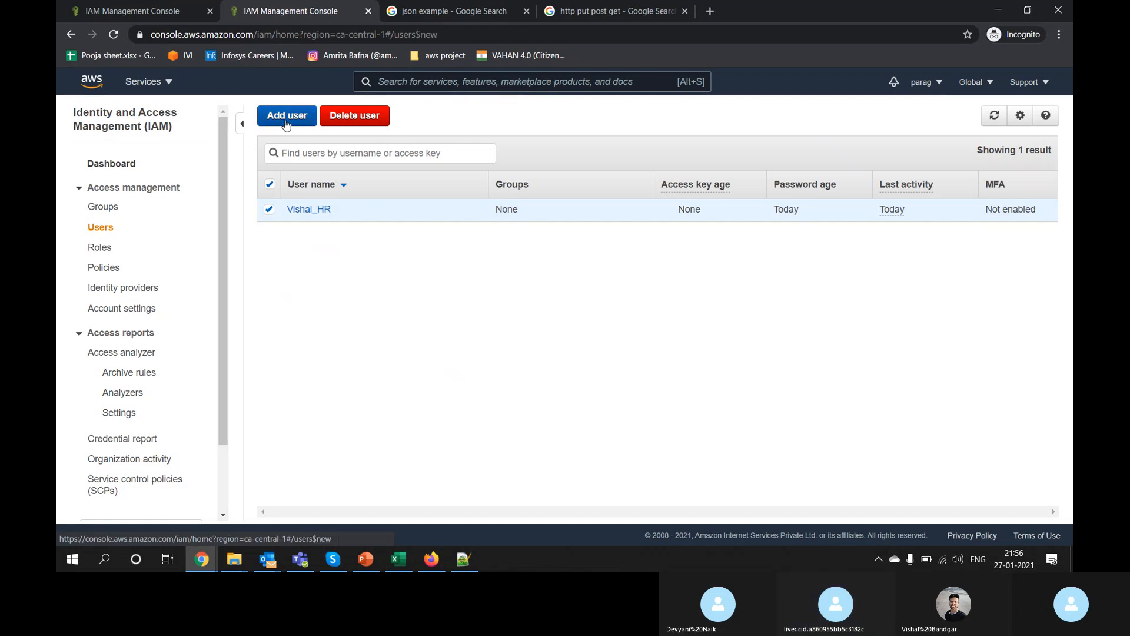
pyautogui.click(433, 218)
pyautogui.write('Suyesh')
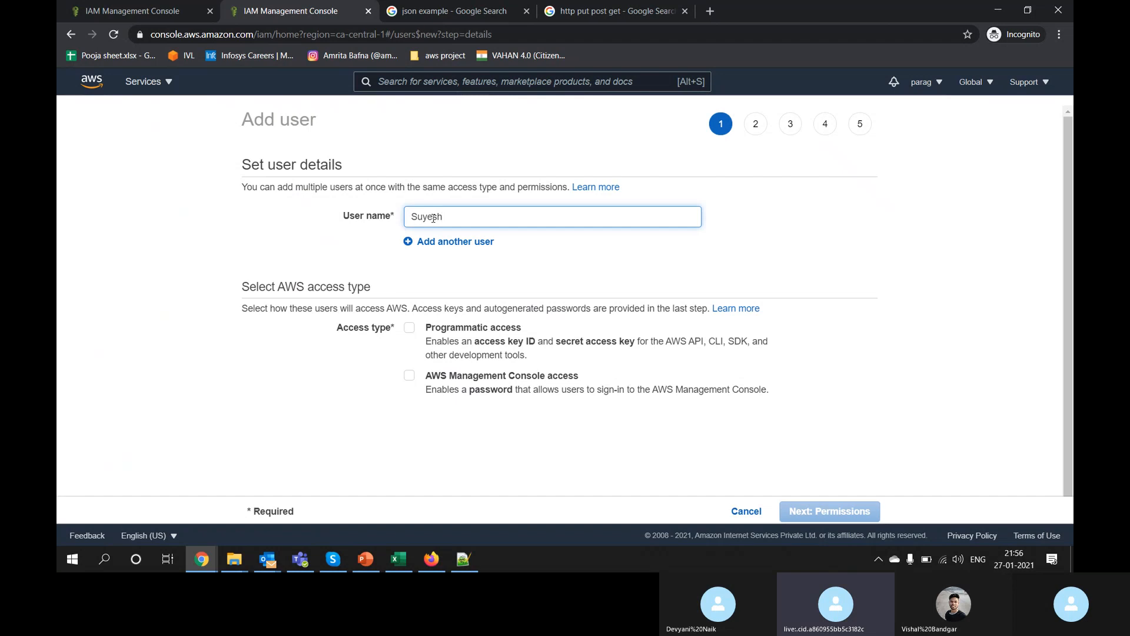
pyautogui.write('_IT')
pyautogui.click(410, 376)
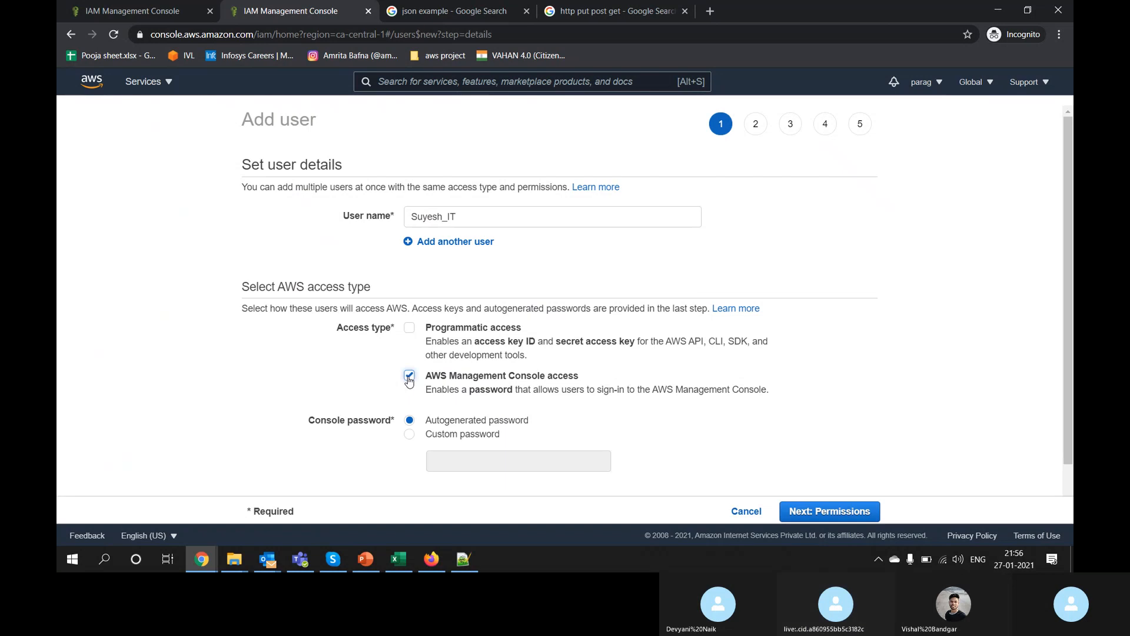
pyautogui.click(409, 375)
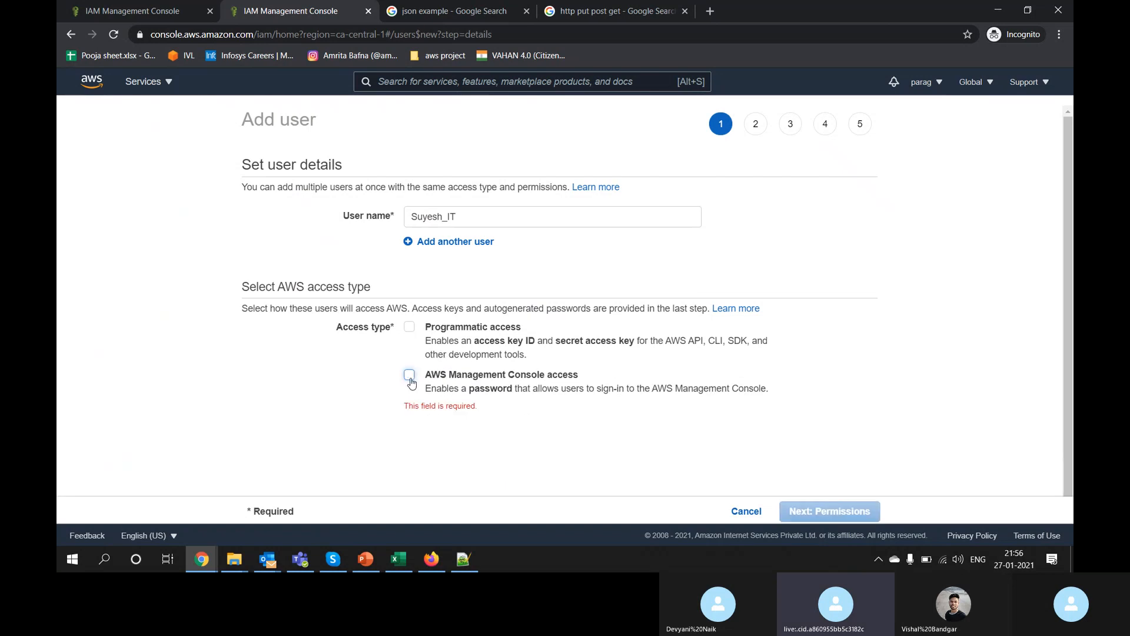
pyautogui.click(409, 375)
pyautogui.scroll(-1, 408, 383)
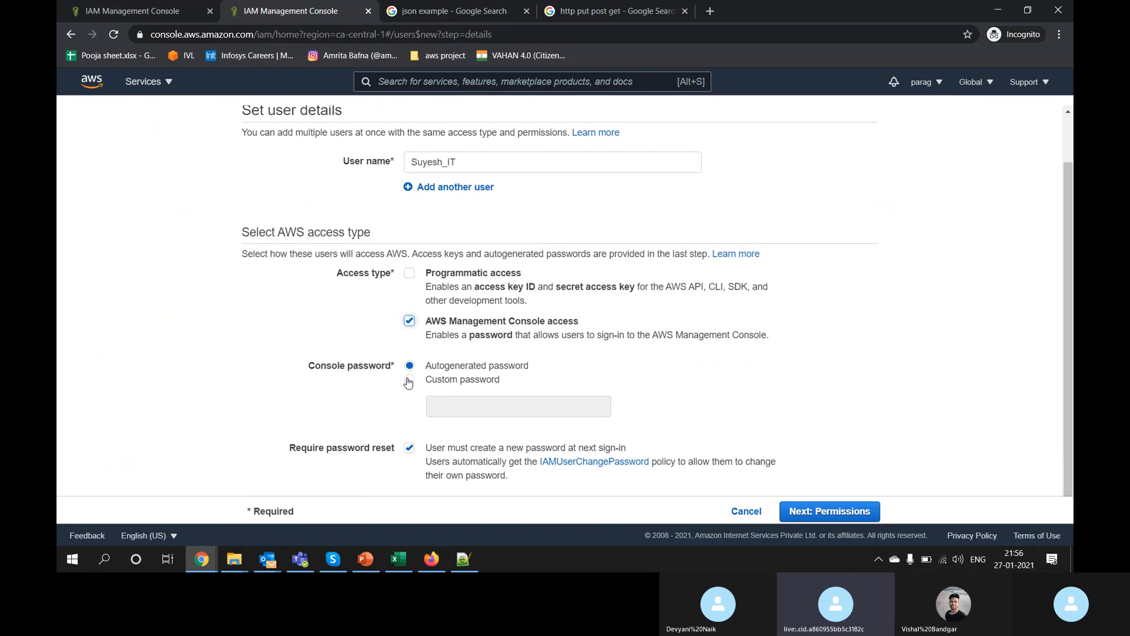
# Step: On the permissions step, choose to copy permissions from an existing user
pyautogui.click(831, 513)
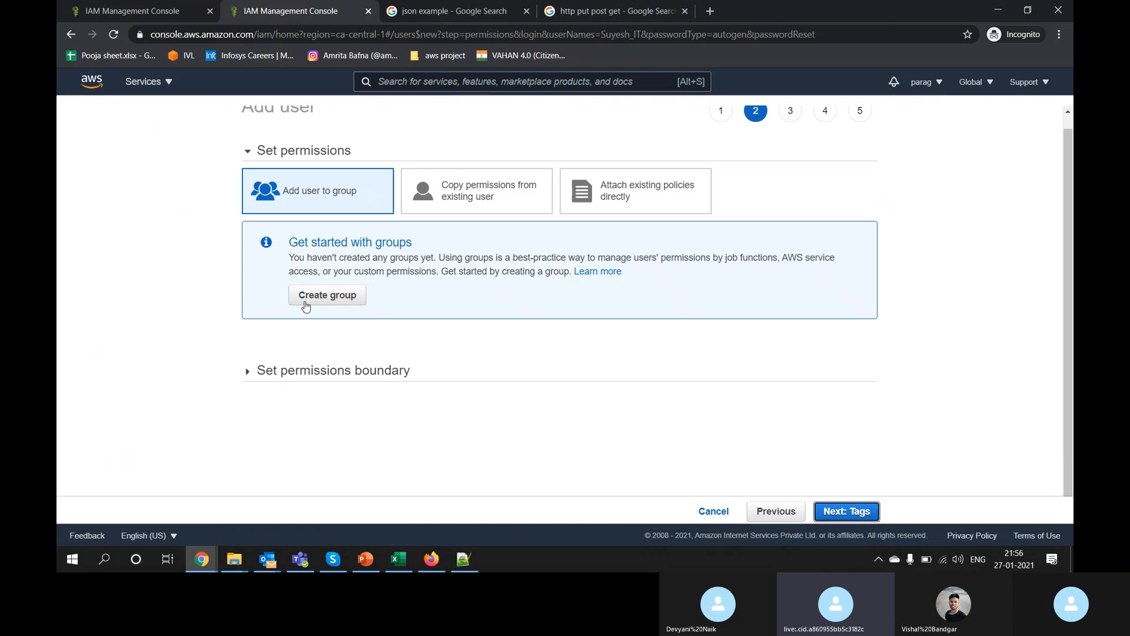
pyautogui.click(462, 202)
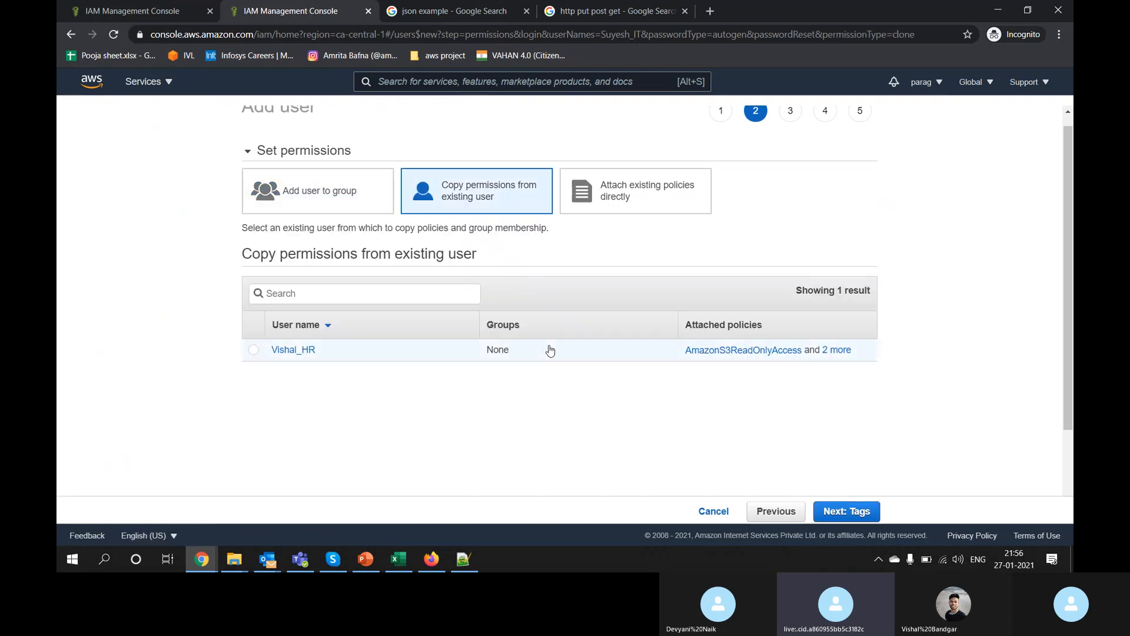
pyautogui.scroll(1, 550, 351)
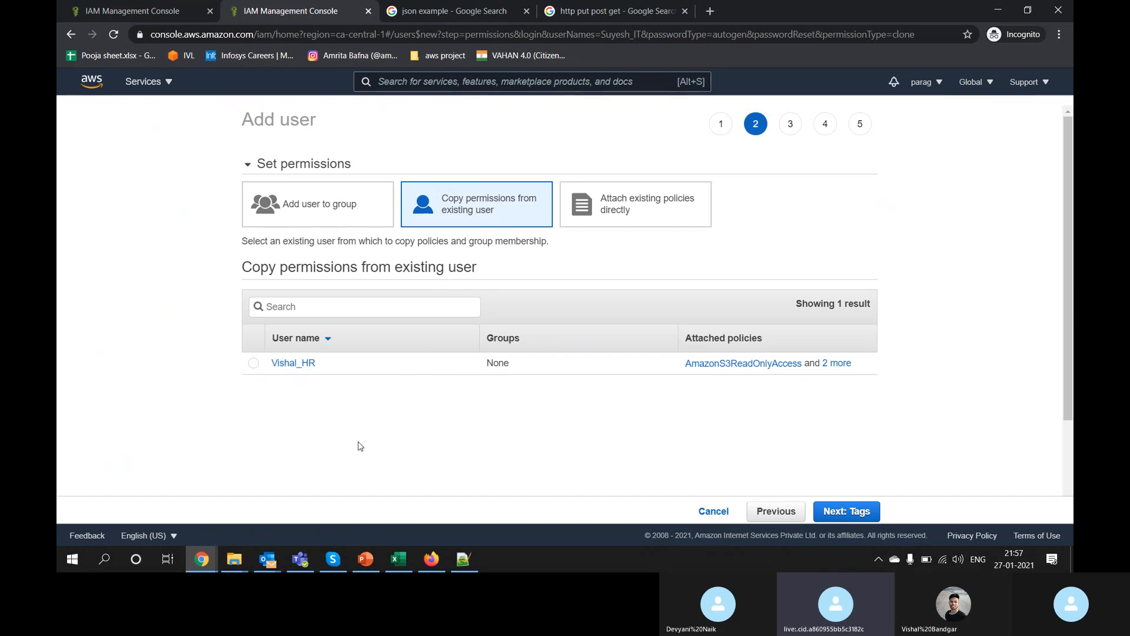
# Step: Pick the existing user, then switch the permission type to Attach existing policies directly
pyautogui.click(258, 366)
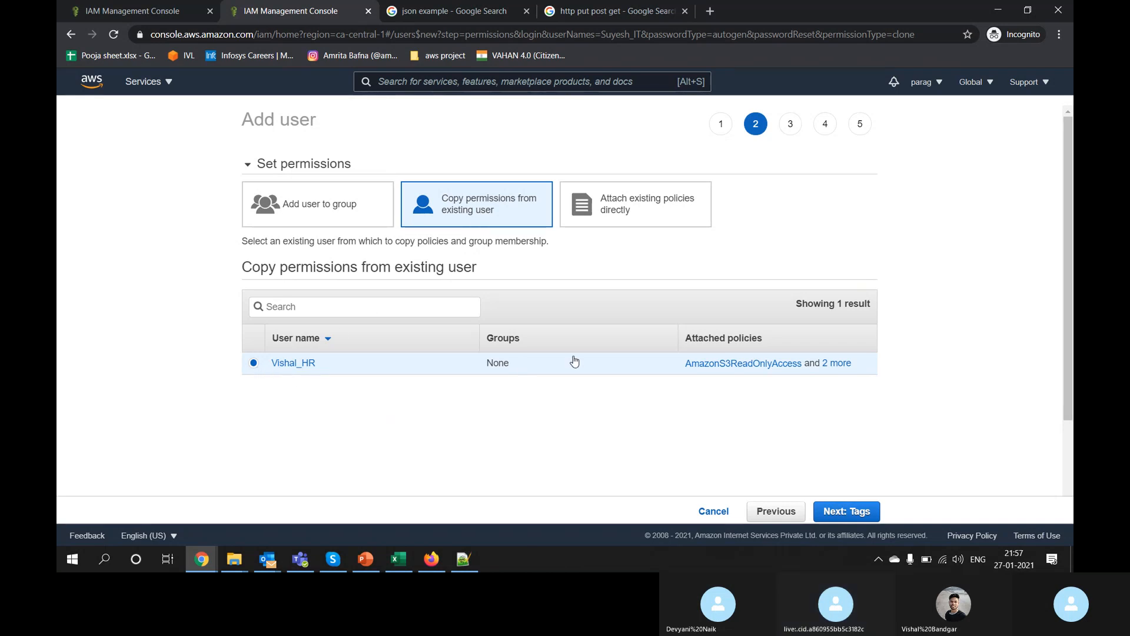
pyautogui.click(638, 222)
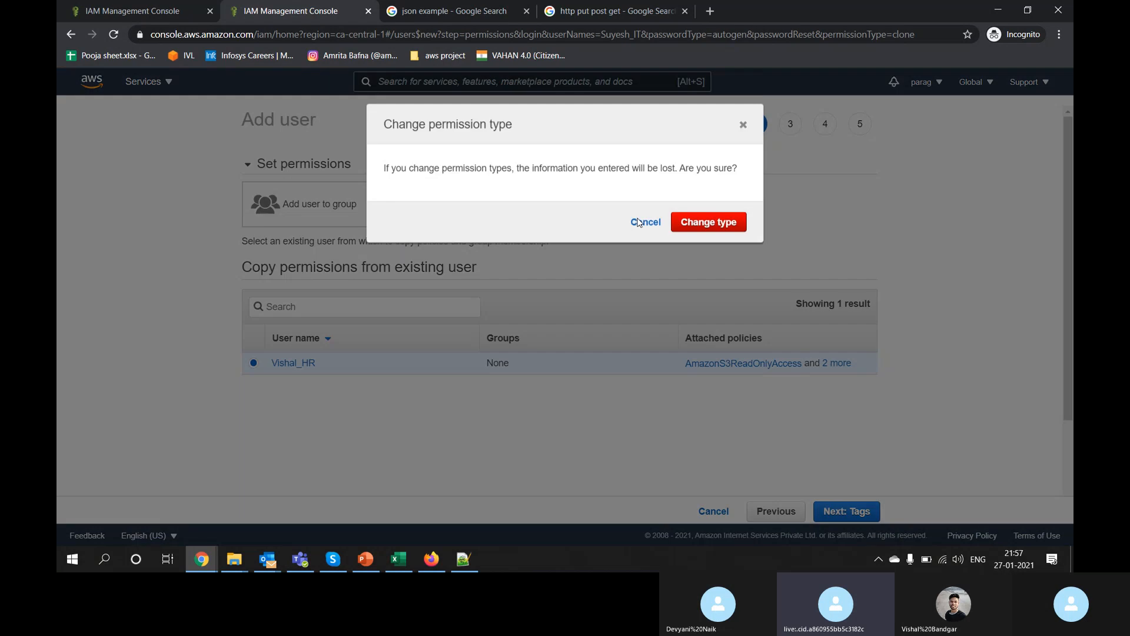
pyautogui.click(712, 245)
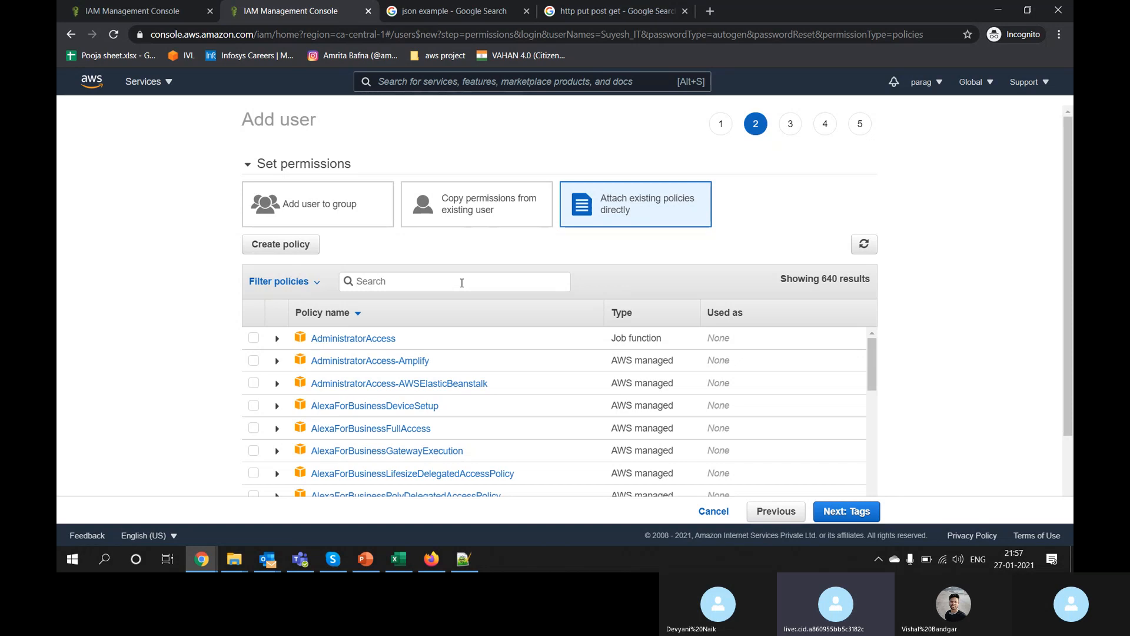
# Step: Filter policies by 's3', attach AmazonS3FullAccess, and create the user after the tags and review pages
pyautogui.write('s3')
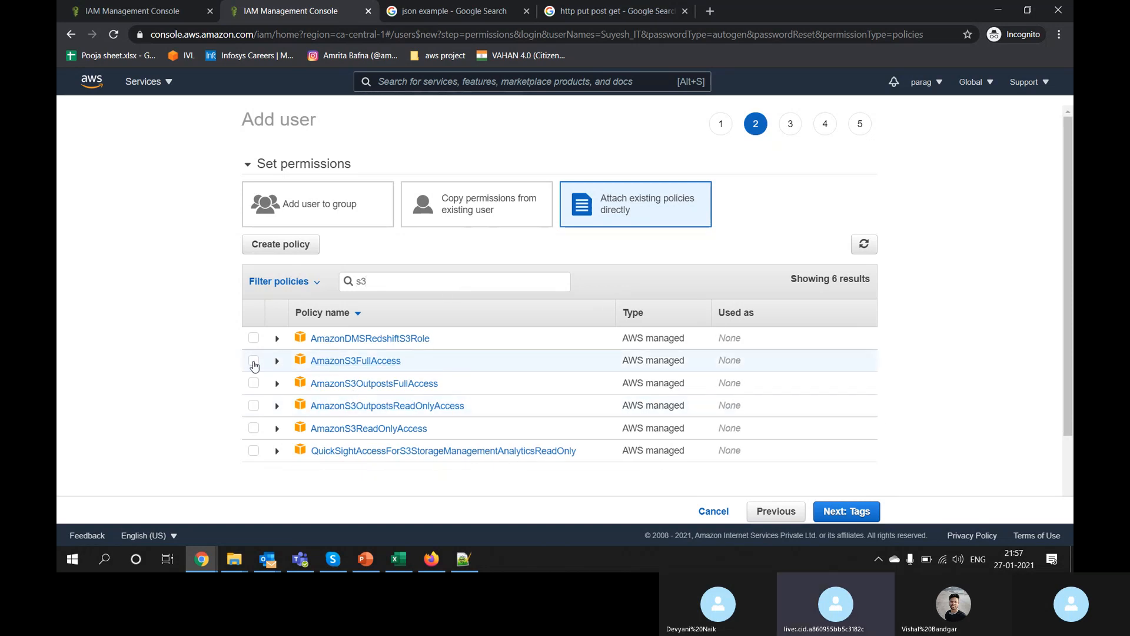
pyautogui.click(254, 362)
pyautogui.click(871, 517)
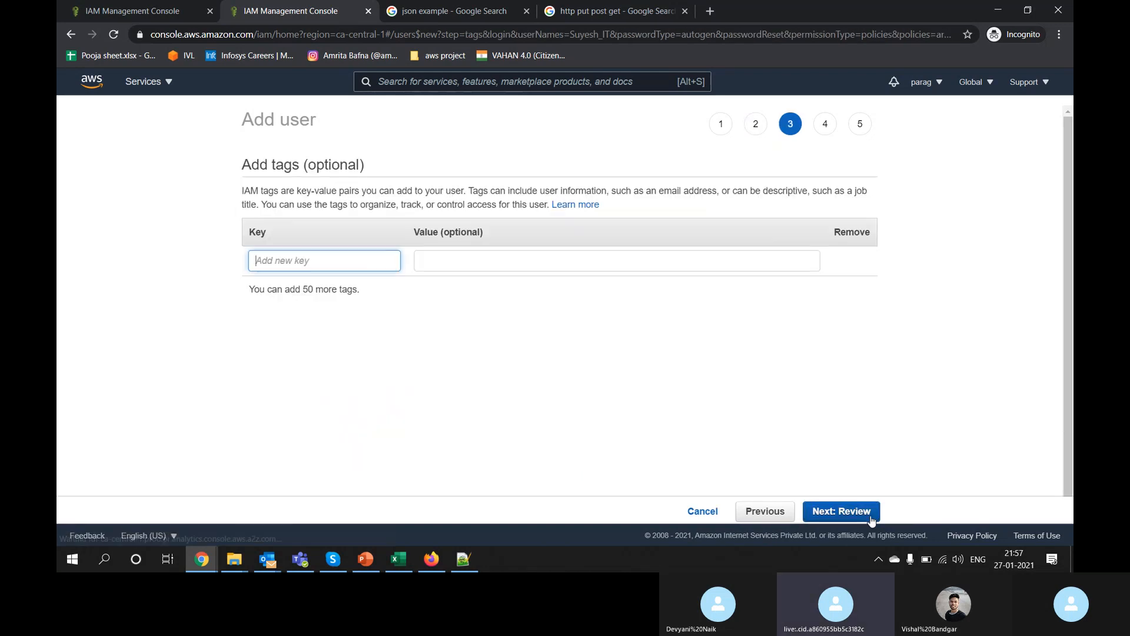
pyautogui.click(871, 517)
pyautogui.click(871, 517)
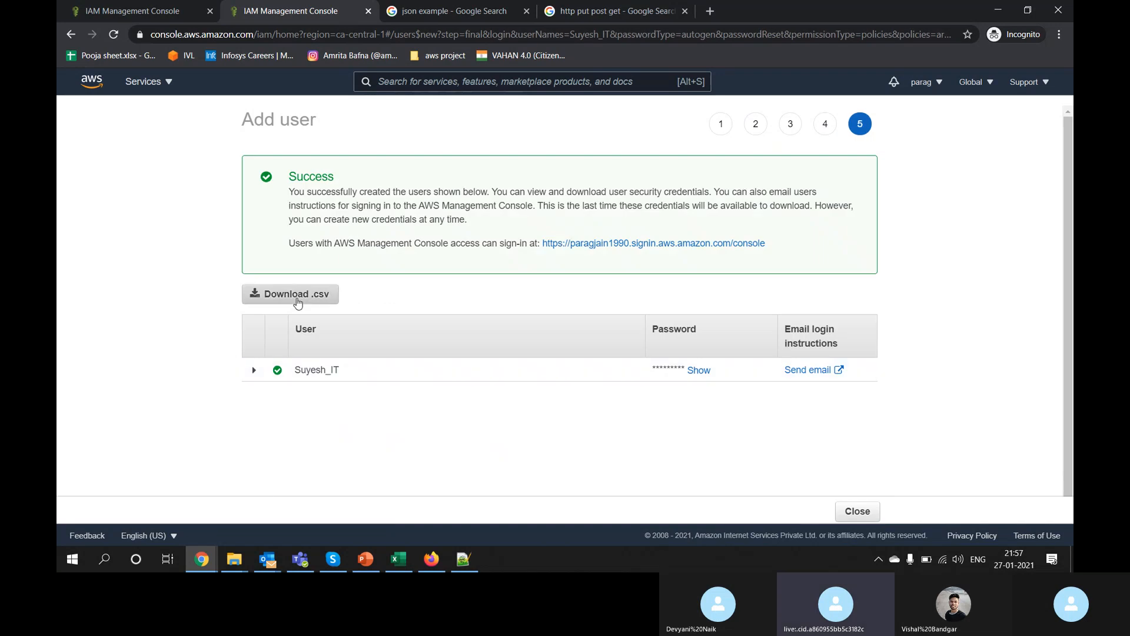
# Step: Download the new user's credentials .csv and open it in Excel before returning to the browser
pyautogui.click(298, 301)
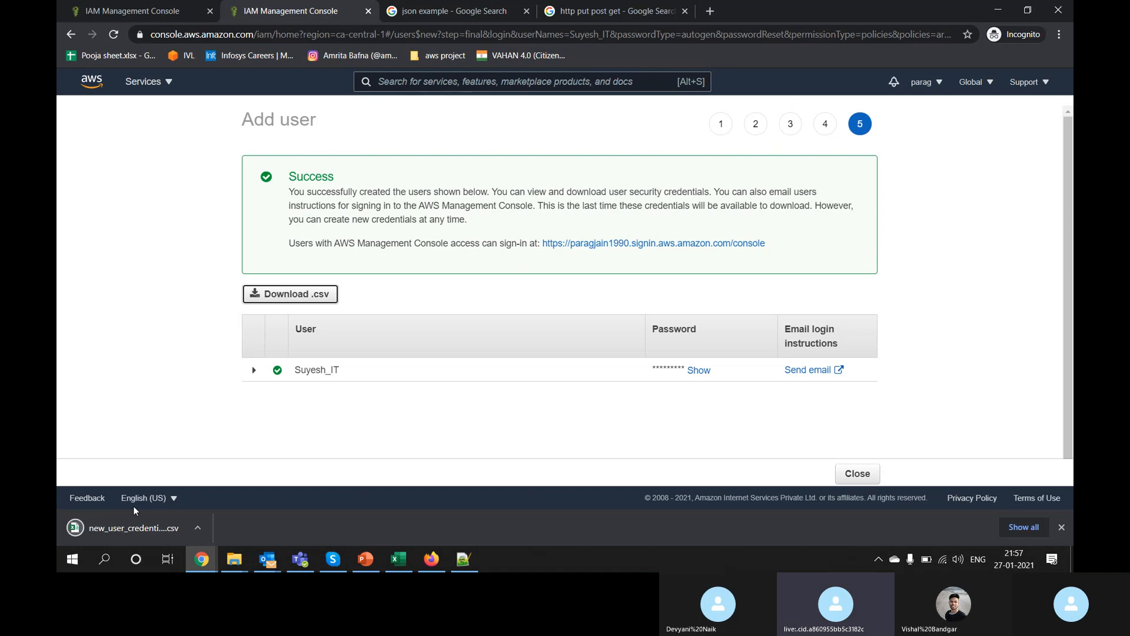
pyautogui.click(133, 530)
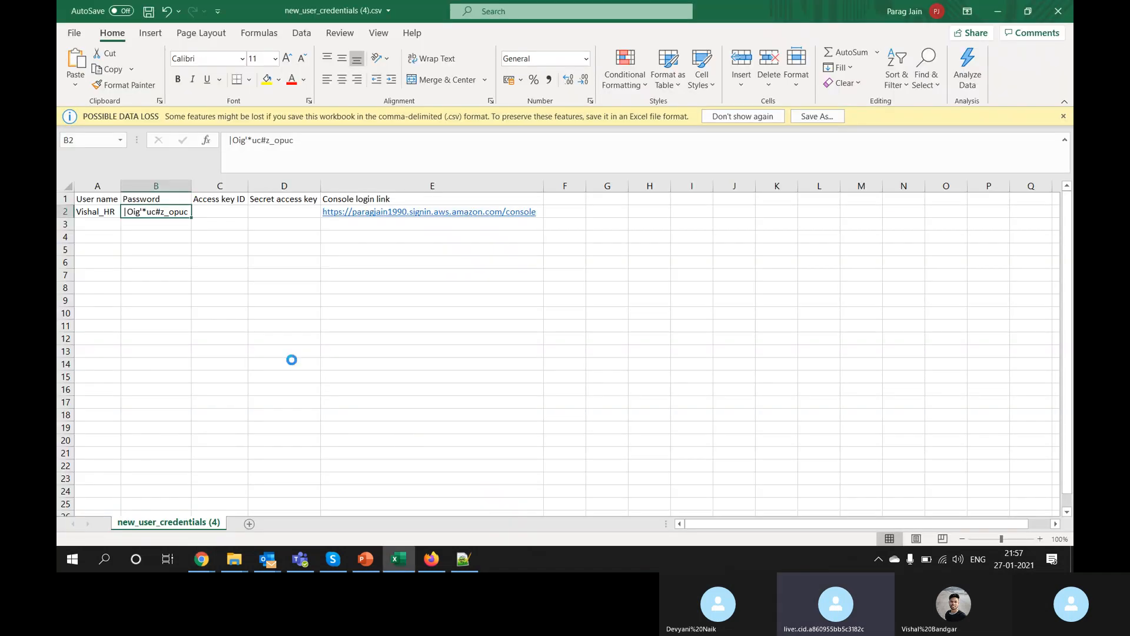
pyautogui.click(292, 360)
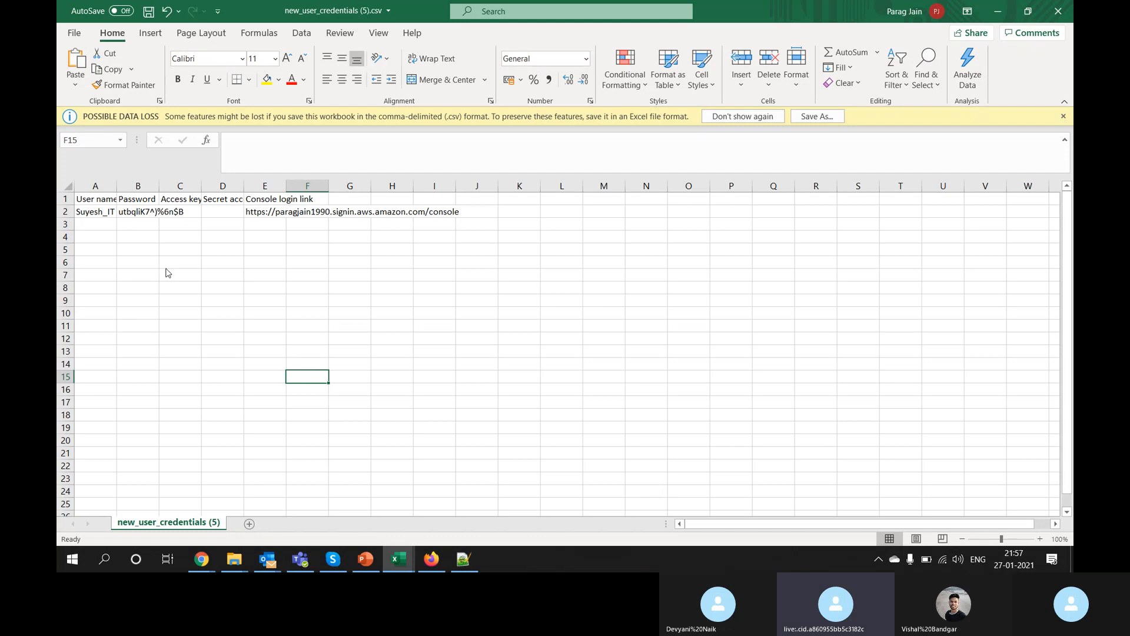
pyautogui.hotkey('alt', 'Tab')
pyautogui.press('Tab')
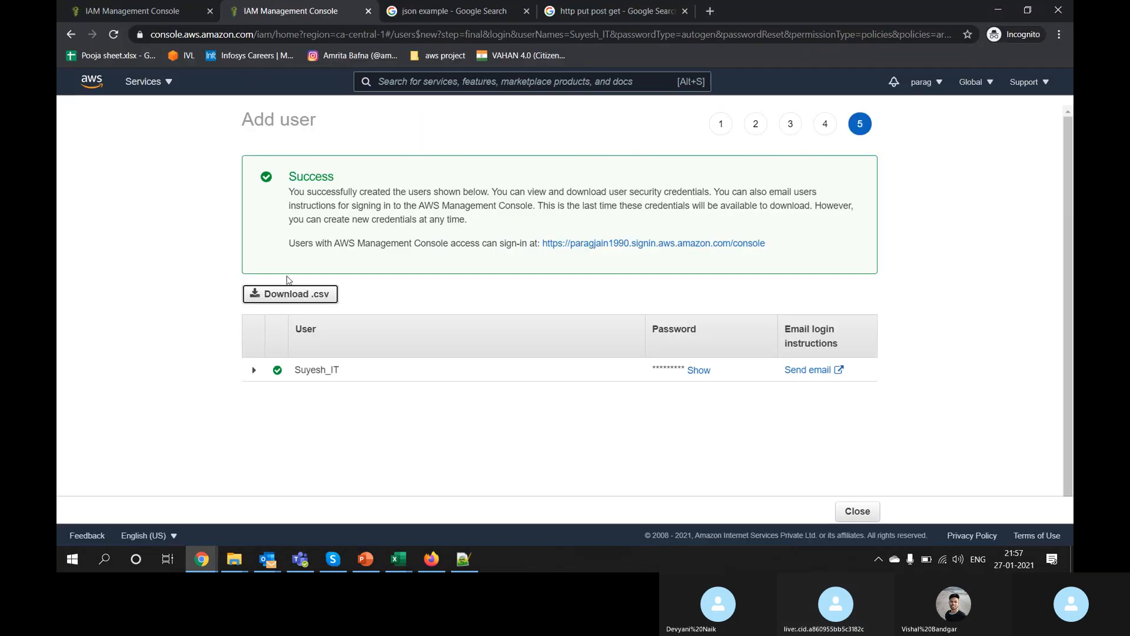
# Step: Close the wizard, refresh the Users list, and switch to Firefox
pyautogui.click(858, 511)
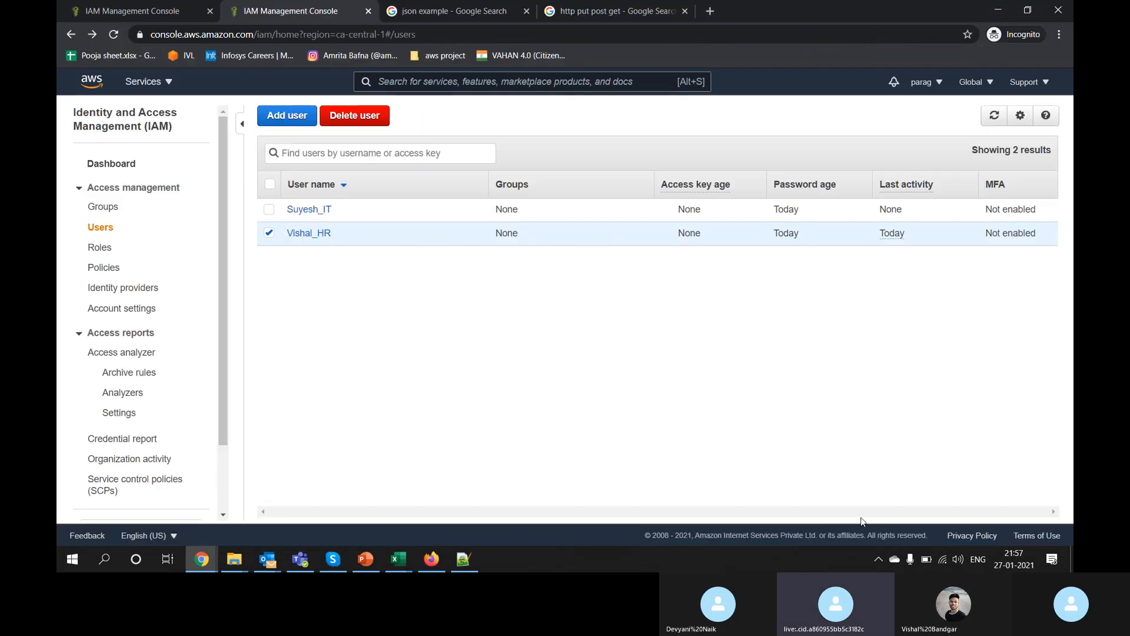
pyautogui.click(994, 116)
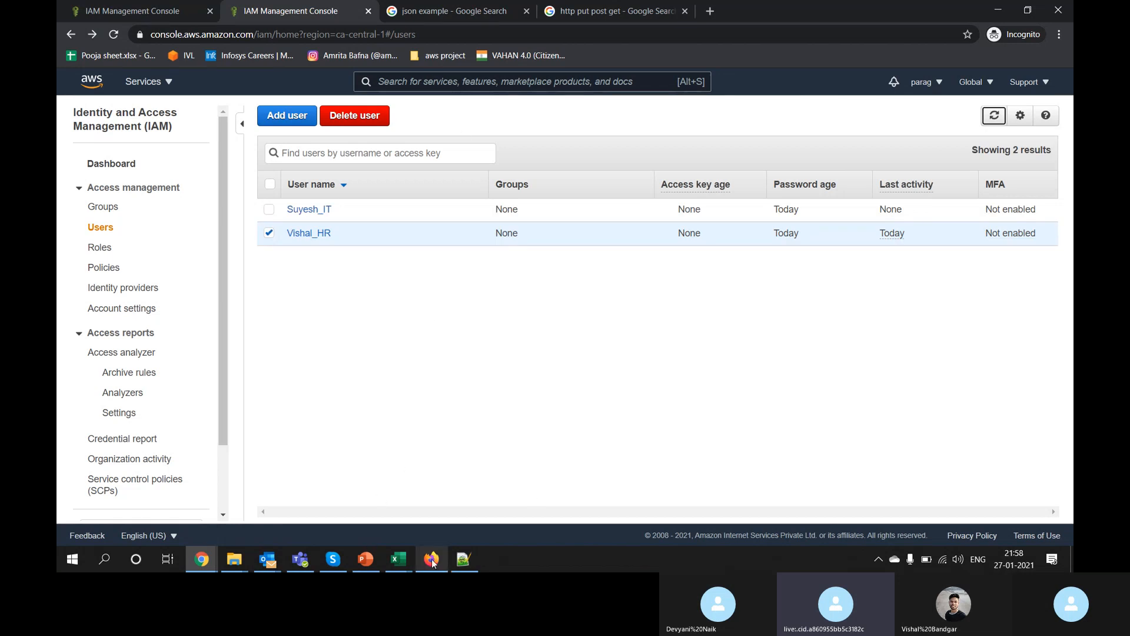
pyautogui.click(432, 560)
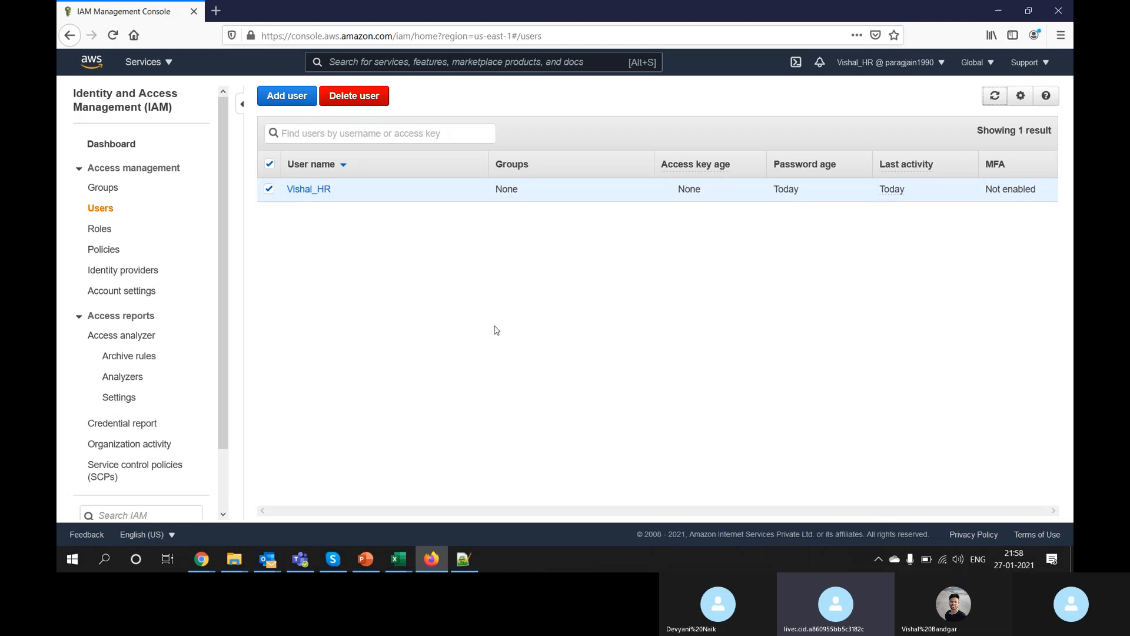
# Step: Open a New Private Window from Firefox's menu, then bring back the credentials spreadsheet
pyautogui.click(1060, 37)
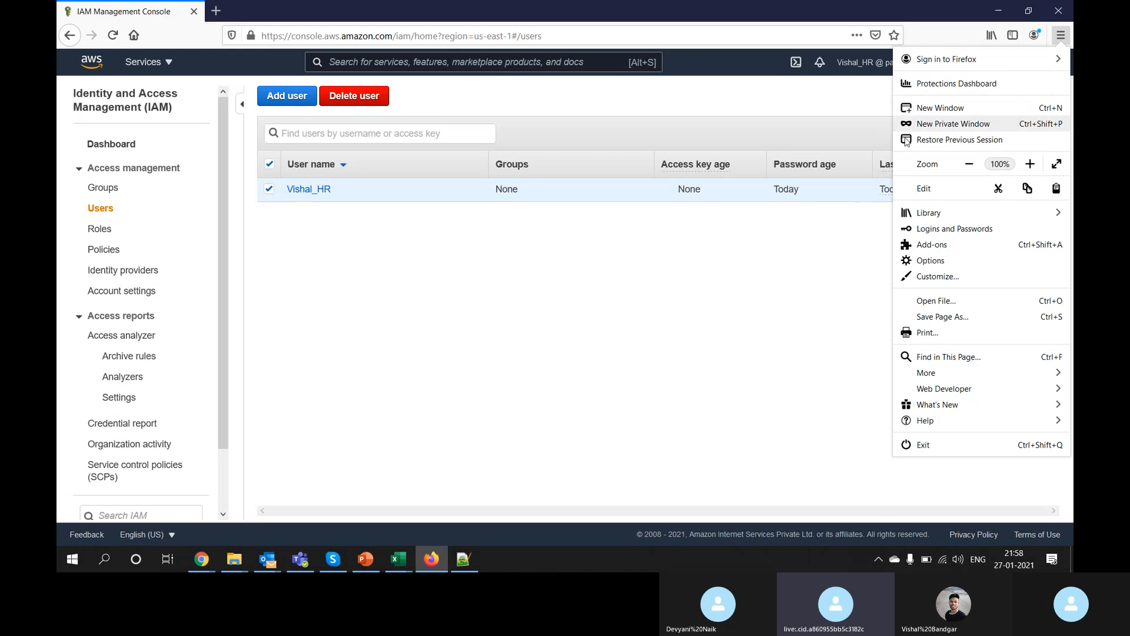
pyautogui.click(998, 128)
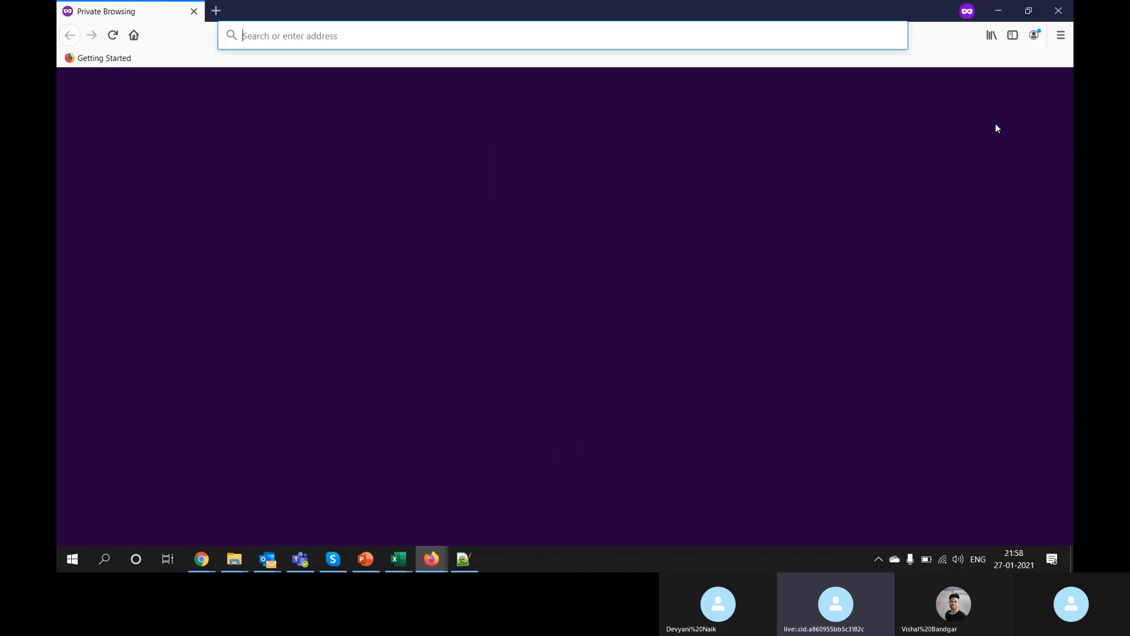
pyautogui.click(397, 561)
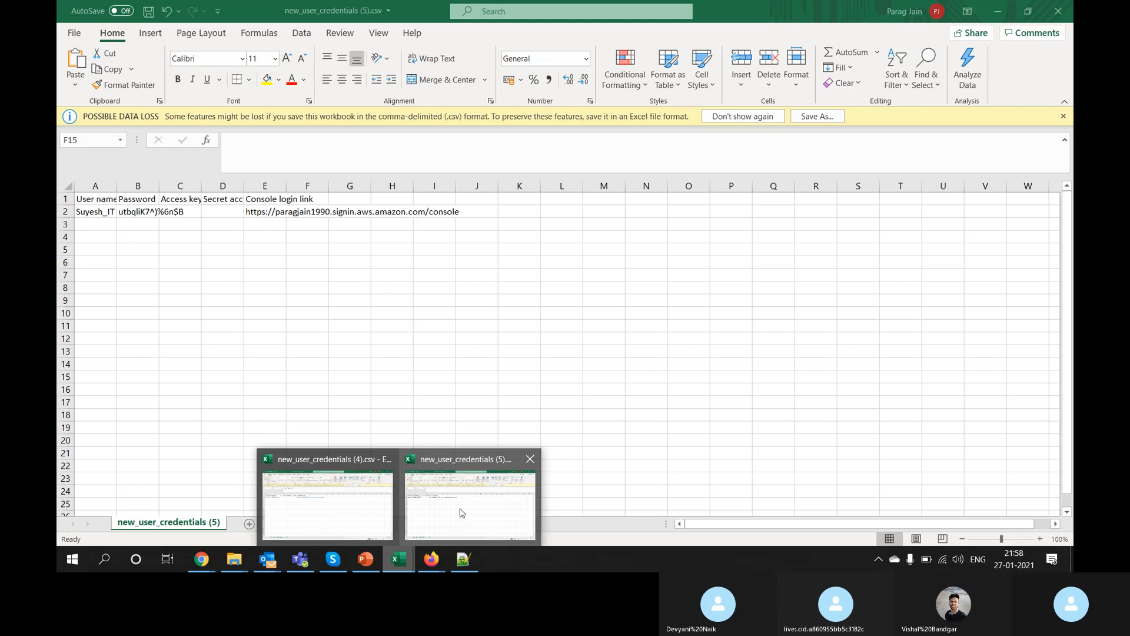
# Step: Autofit all column widths in the credentials sheet to their contents
pyautogui.click(461, 513)
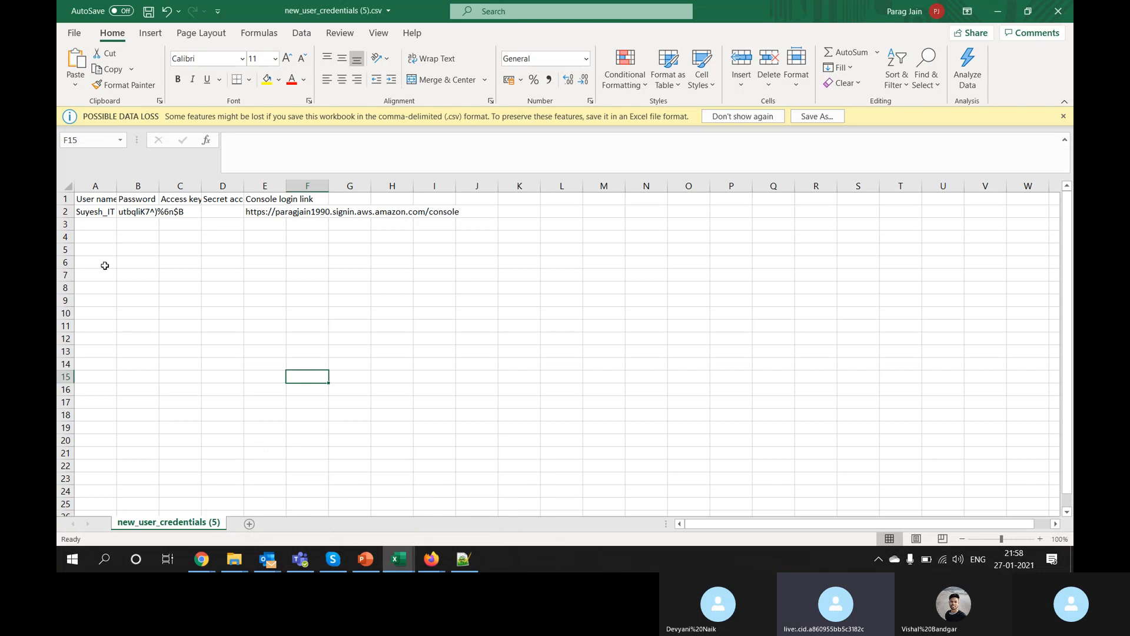
pyautogui.click(70, 186)
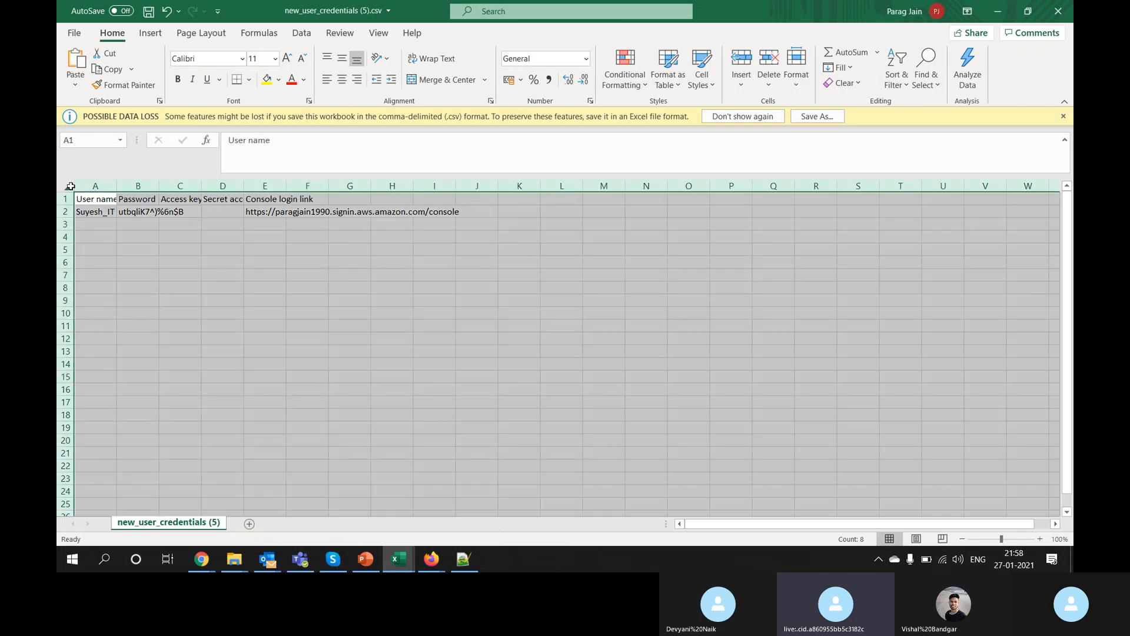
pyautogui.doubleClick(117, 186)
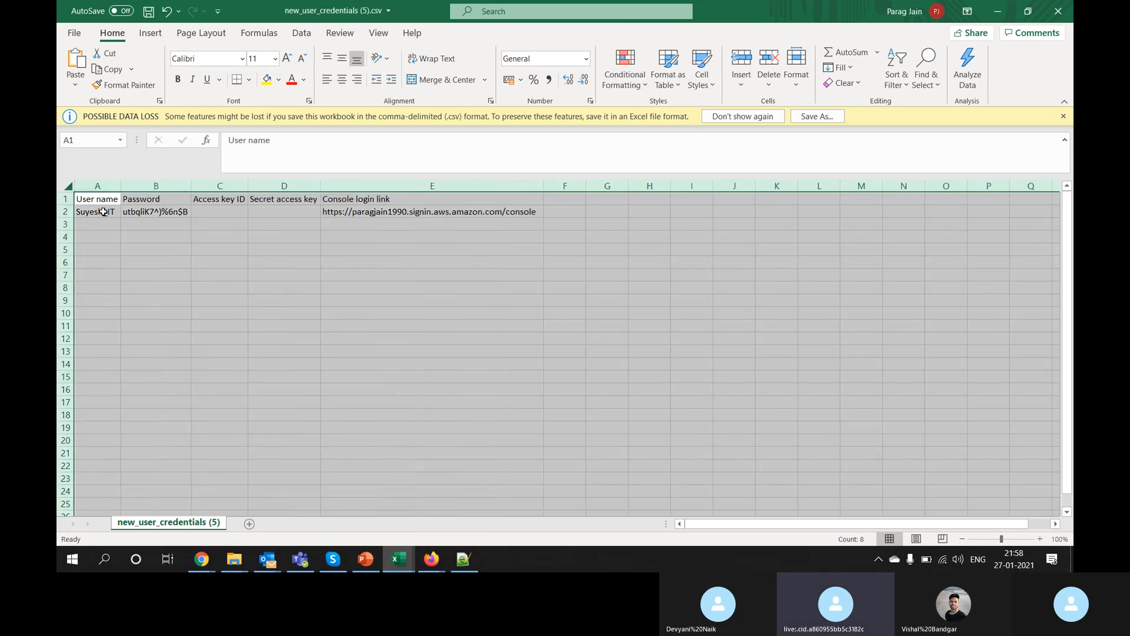
pyautogui.click(103, 212)
# Step: Copy the console login link from E2 and paste it into the private window's address bar
pyautogui.click(358, 219)
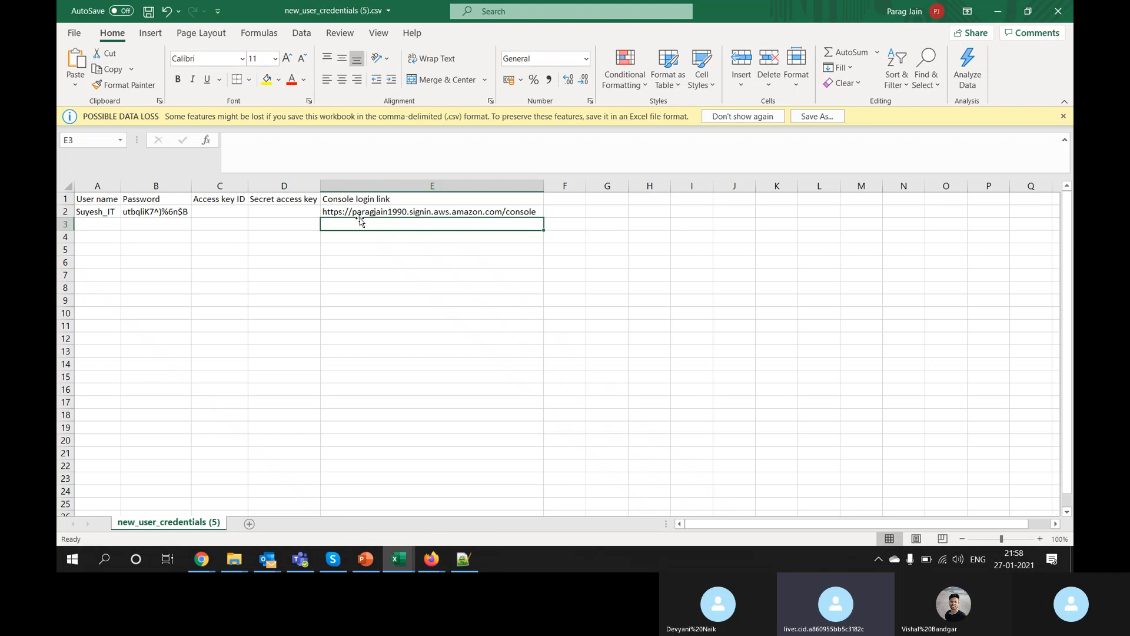
pyautogui.click(374, 211)
pyautogui.hotkey('ctrl', 'c')
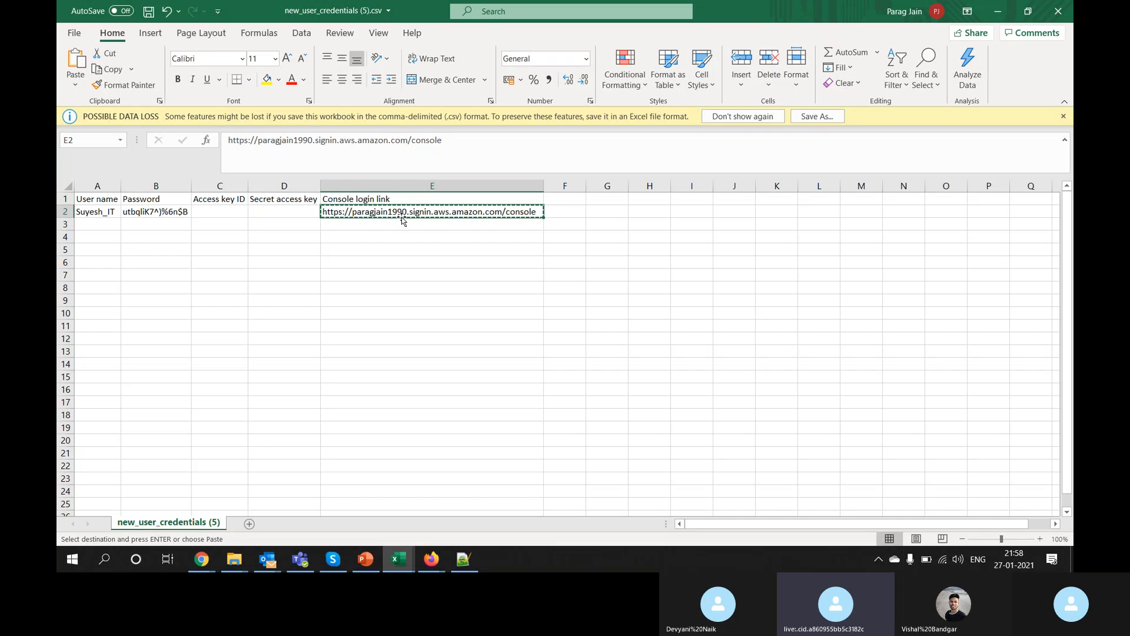
pyautogui.hotkey('alt', 'Tab')
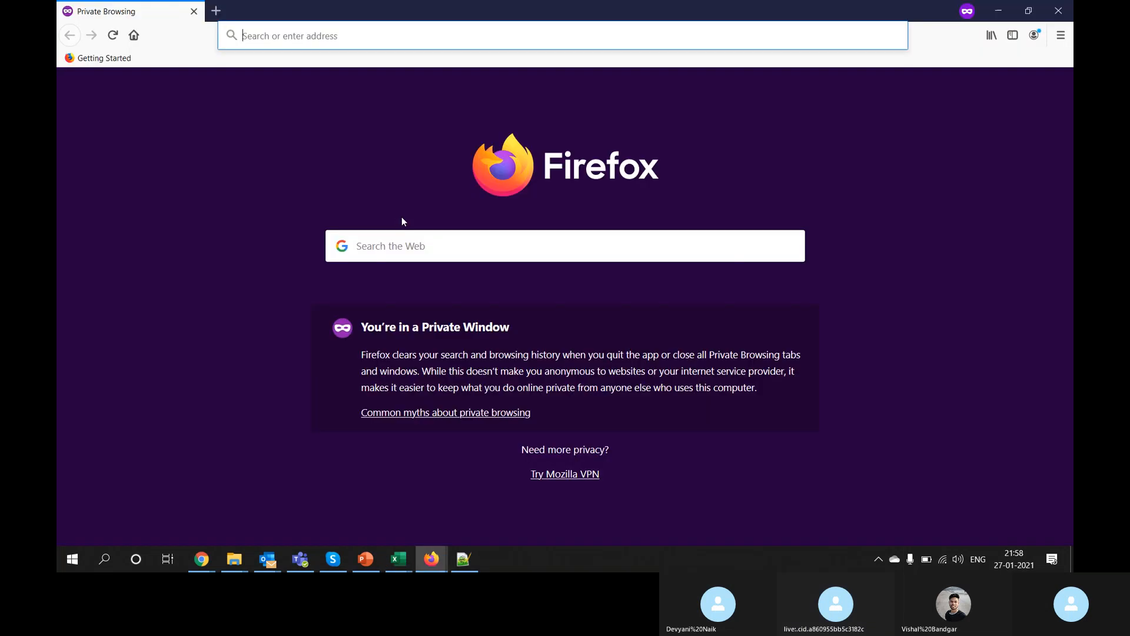
pyautogui.hotkey('ctrl', 'v')
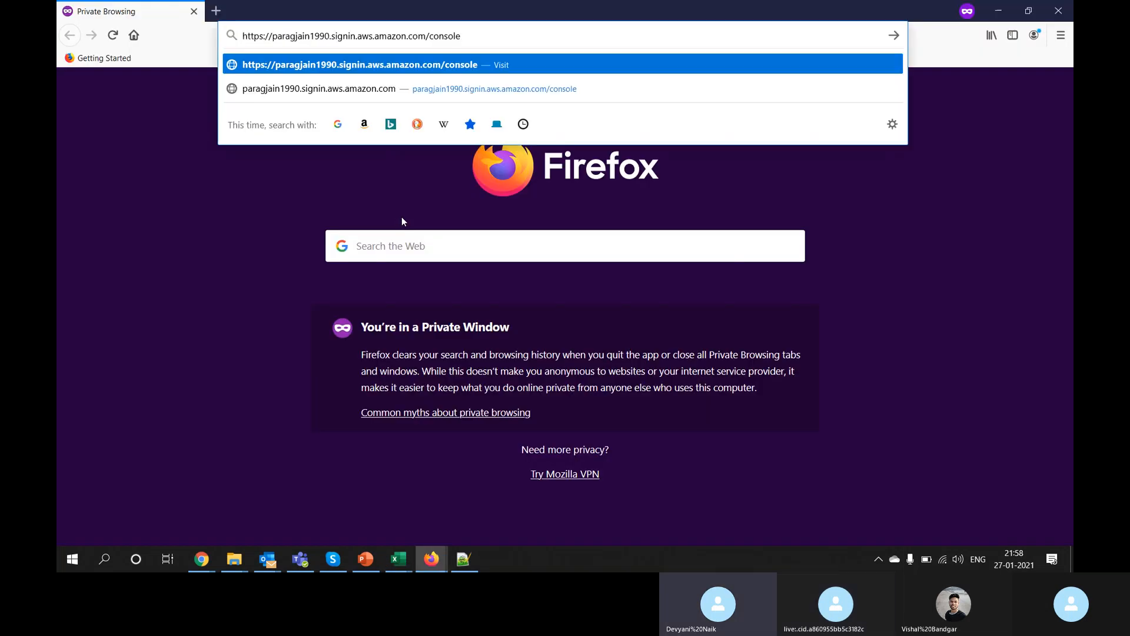
pyautogui.hotkey('alt', 'Tab')
pyautogui.click(407, 238)
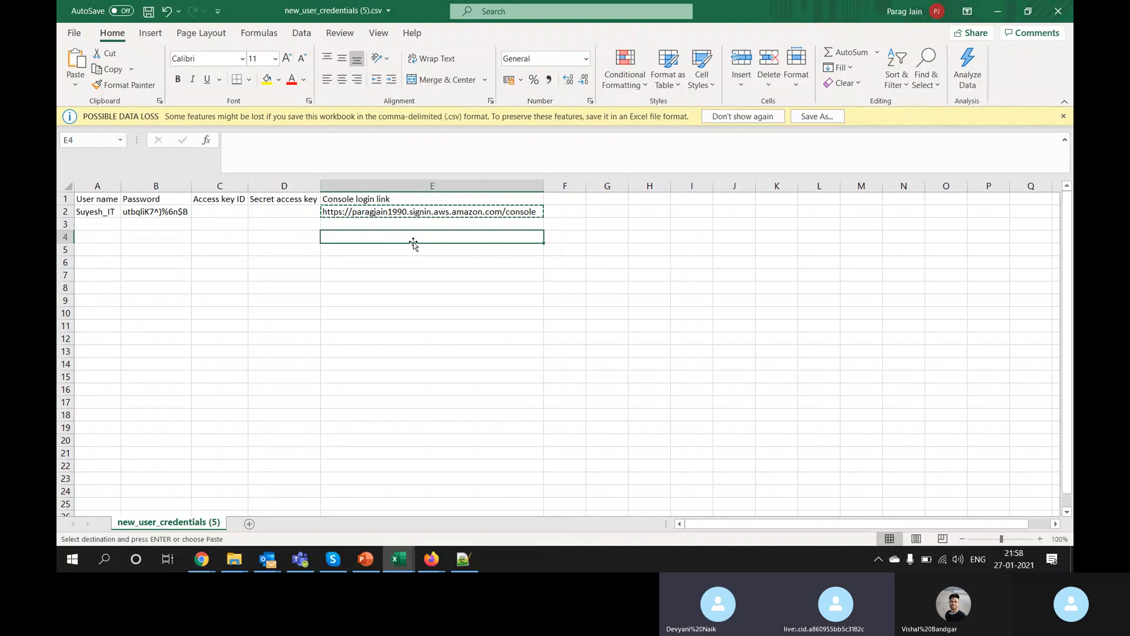
pyautogui.press('Escape')
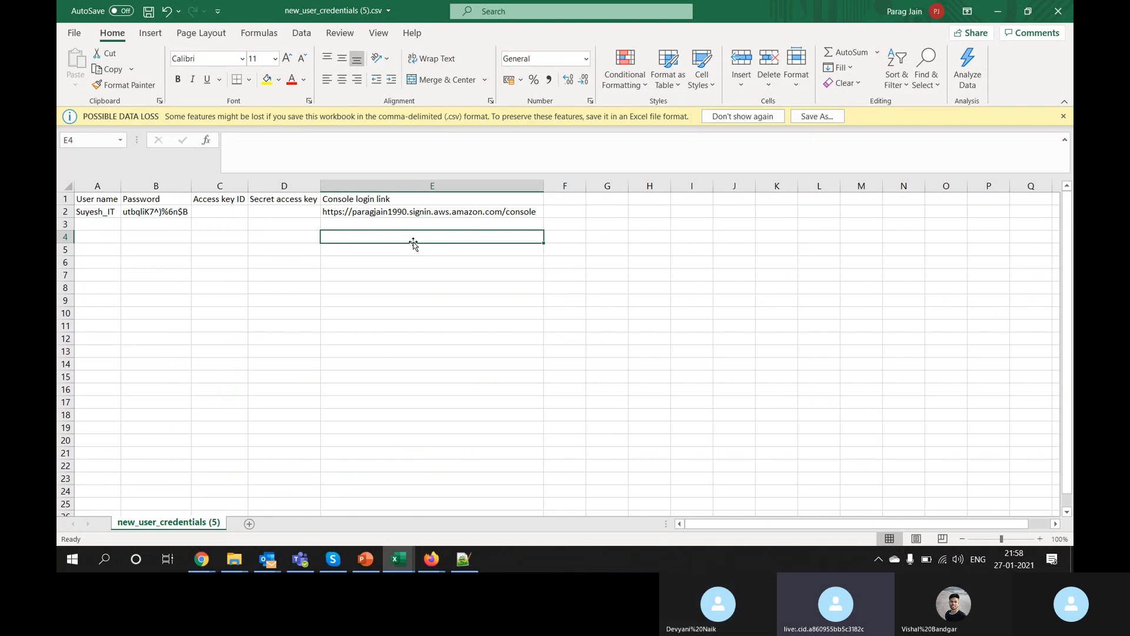
# Step: Recopy the full login link text from the formula bar and paste it into Firefox's address bar
pyautogui.click(430, 212)
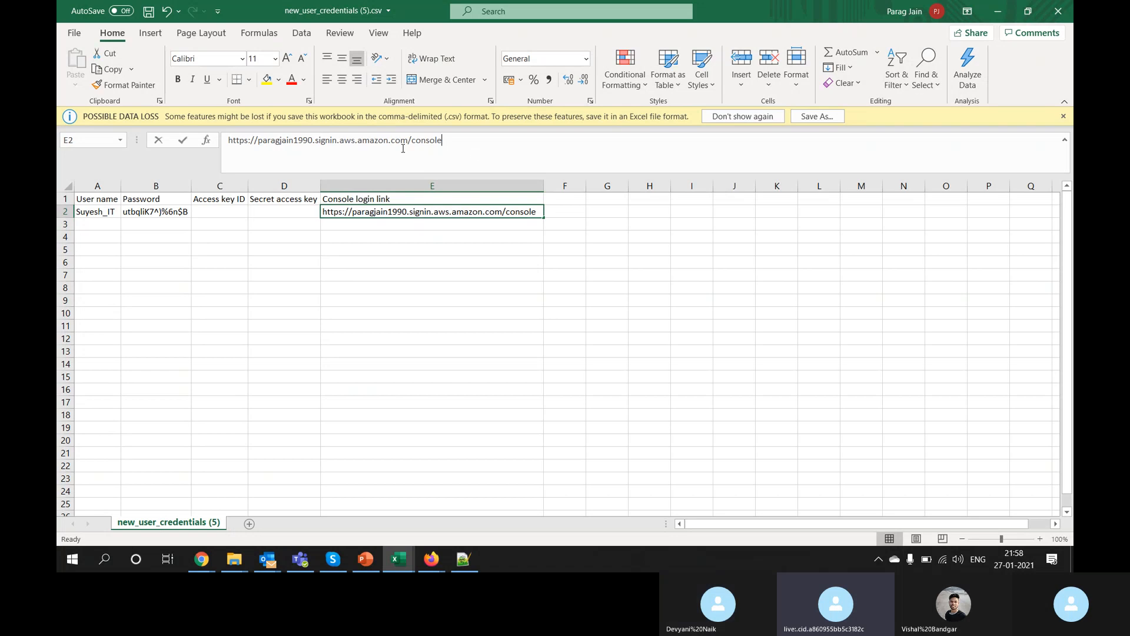
pyautogui.moveTo(468, 152); pyautogui.dragTo(214, 146)
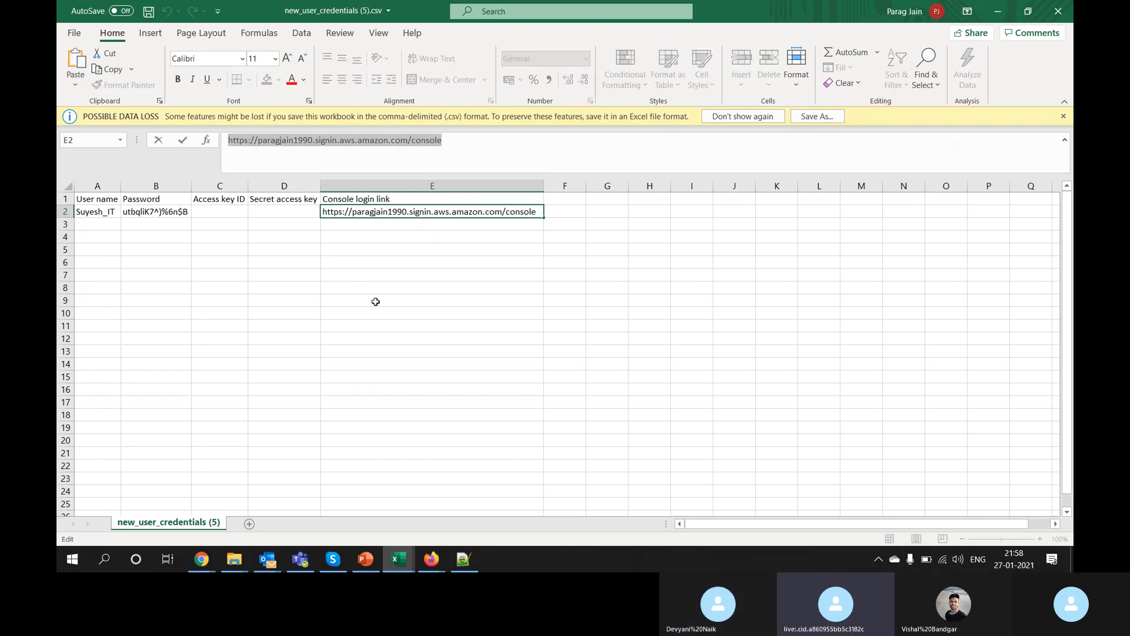
pyautogui.hotkey('ctrl', 'c')
pyautogui.hotkey('alt', 'Tab')
pyautogui.hotkey('ctrl', 'v')
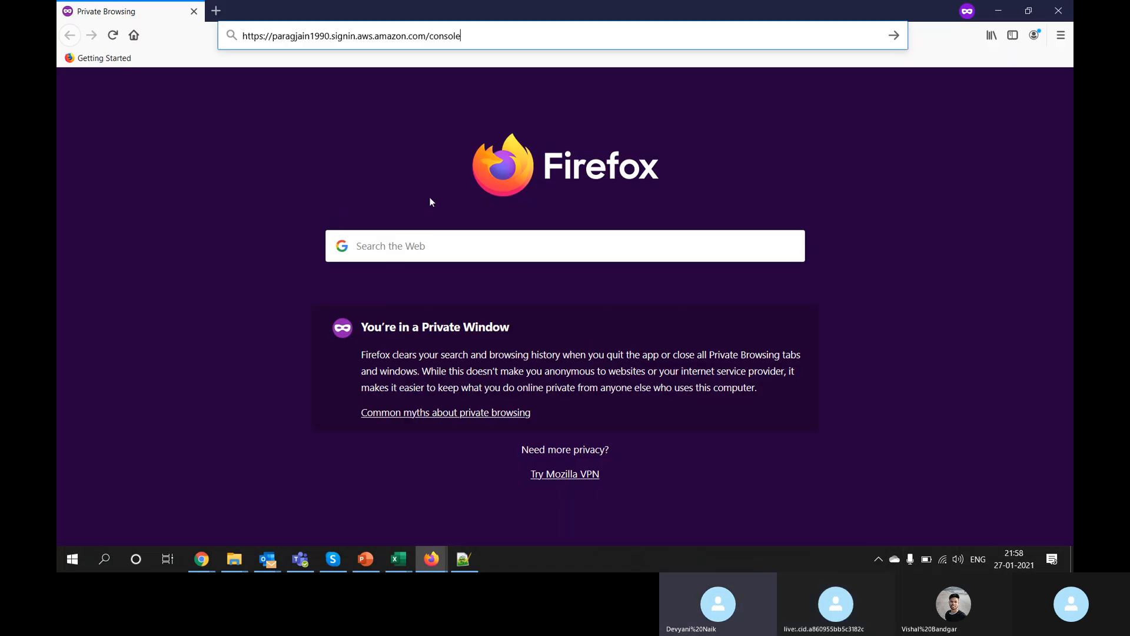
pyautogui.moveTo(331, 36); pyautogui.dragTo(272, 37)
pyautogui.click(273, 39)
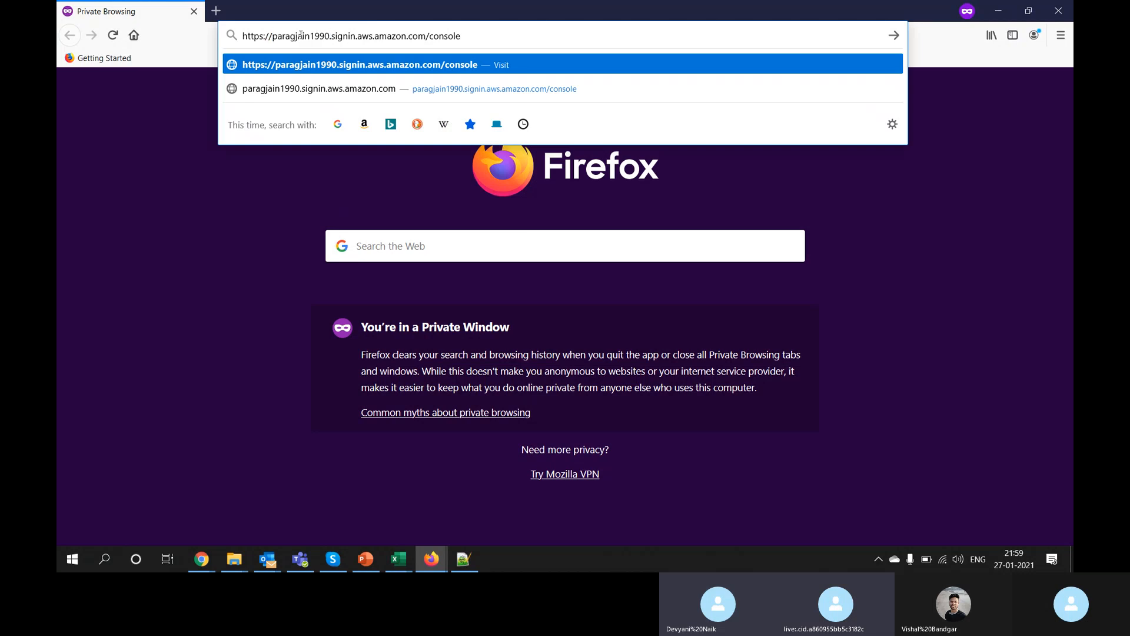
# Step: Load the console sign-in page and select the prefilled account alias
pyautogui.doubleClick(301, 35)
pyautogui.click(574, 41)
pyautogui.press('Return')
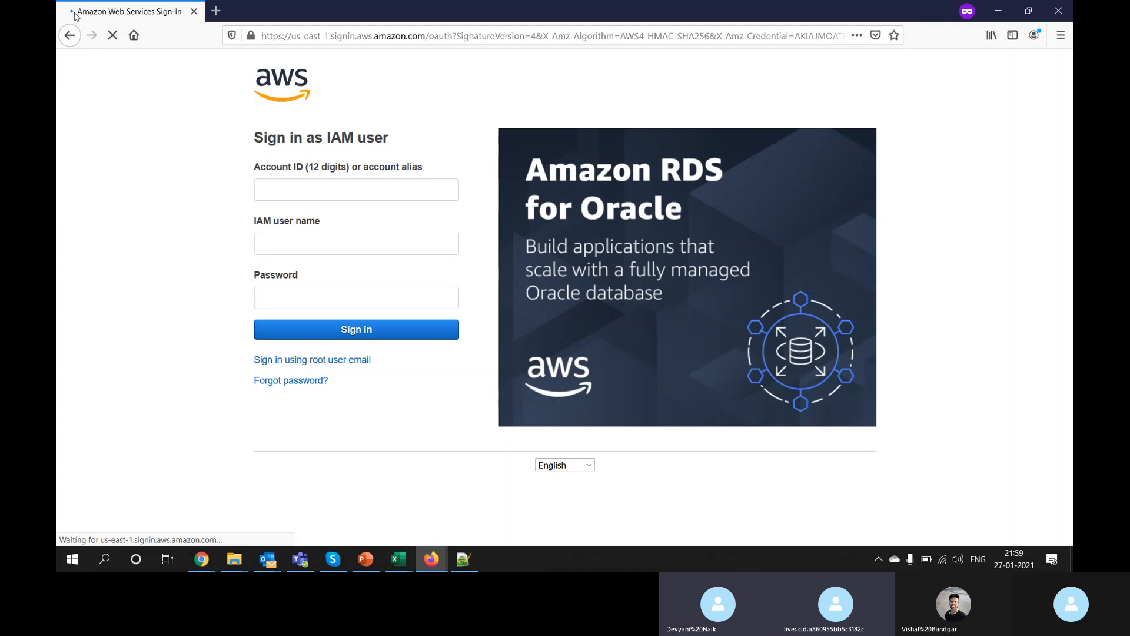
pyautogui.click(279, 190)
pyautogui.doubleClick(281, 189)
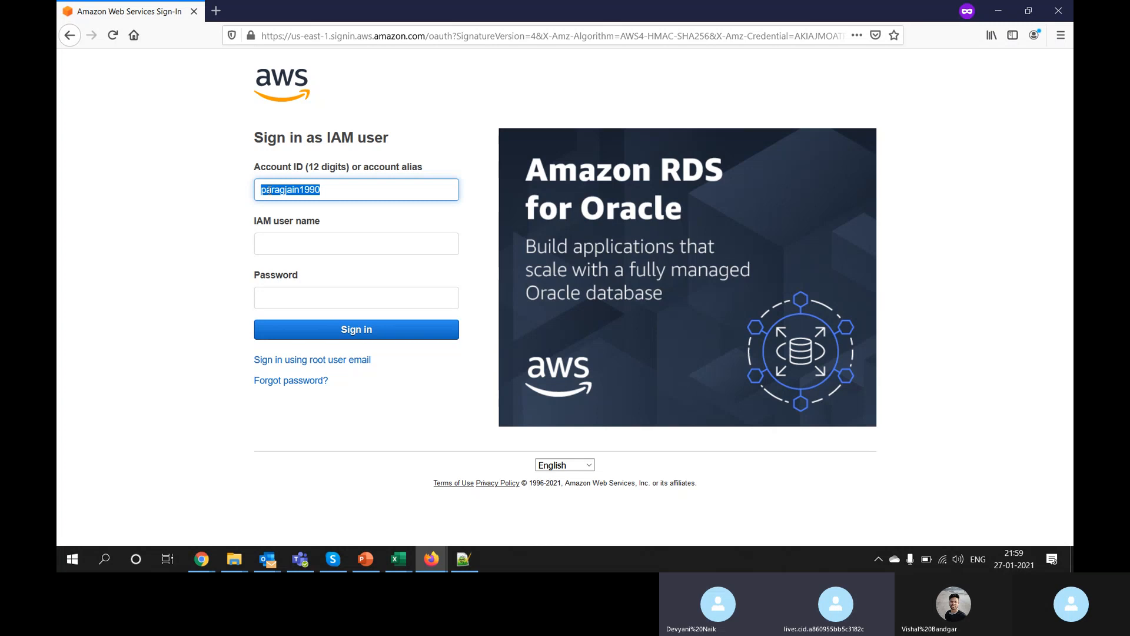
# Step: Copy the user name from cell A2 of the credentials sheet into the IAM user name field
pyautogui.click(298, 243)
pyautogui.hotkey('alt', 'Tab')
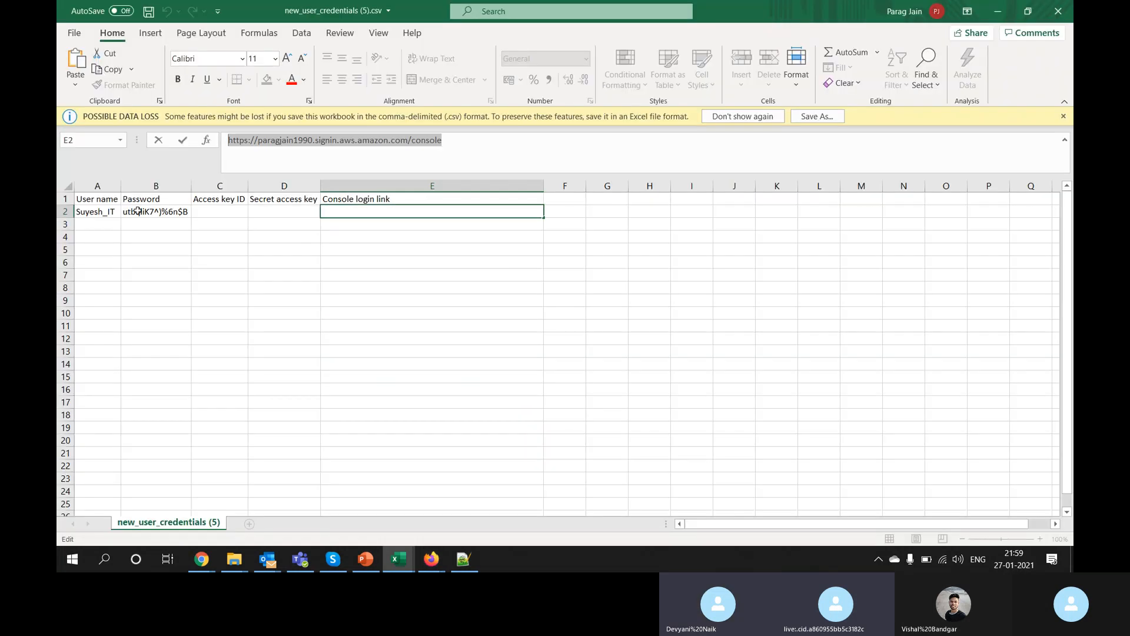
pyautogui.click(96, 206)
pyautogui.hotkey('ctrl', 'c')
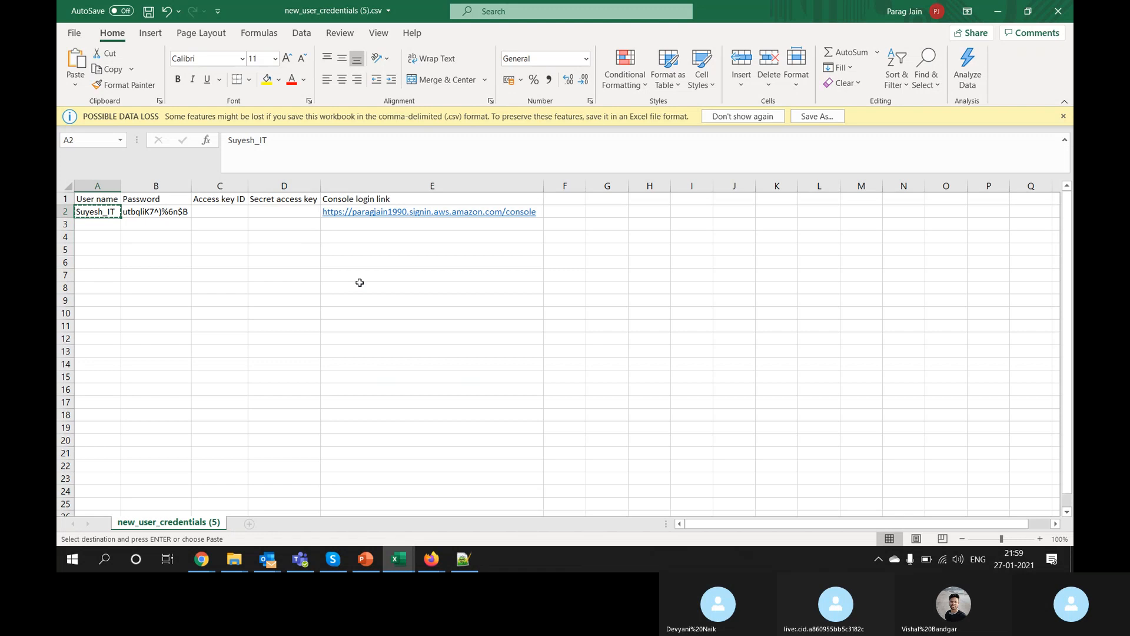
pyautogui.hotkey('alt', 'Tab')
pyautogui.hotkey('ctrl', 'v')
pyautogui.press('Tab')
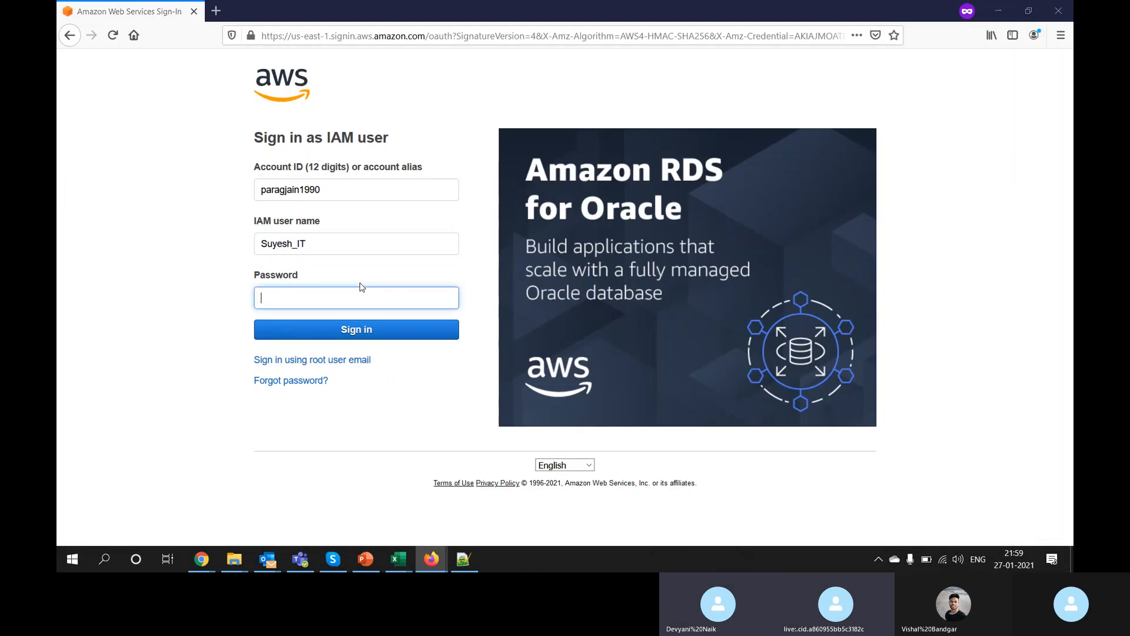
# Step: Copy the password from cell B2 into the password field and sign in as the IT user
pyautogui.hotkey('alt', 'Tab')
pyautogui.click(176, 211)
pyautogui.hotkey('ctrl', 'c')
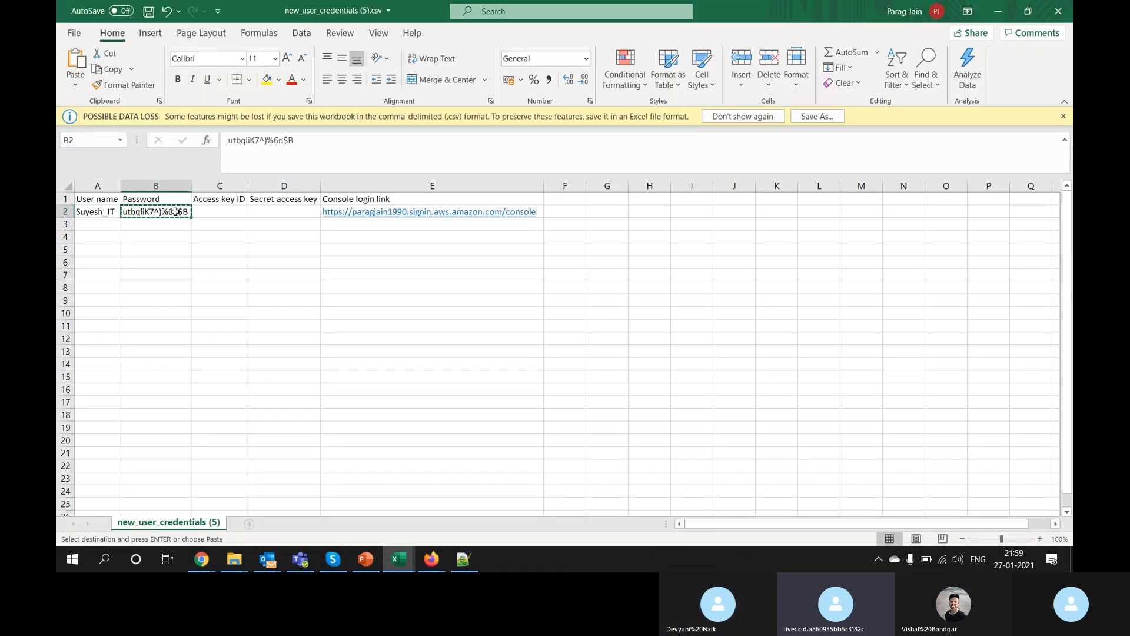
pyautogui.hotkey('alt', 'Tab')
pyautogui.hotkey('ctrl', 'v')
pyautogui.click(374, 329)
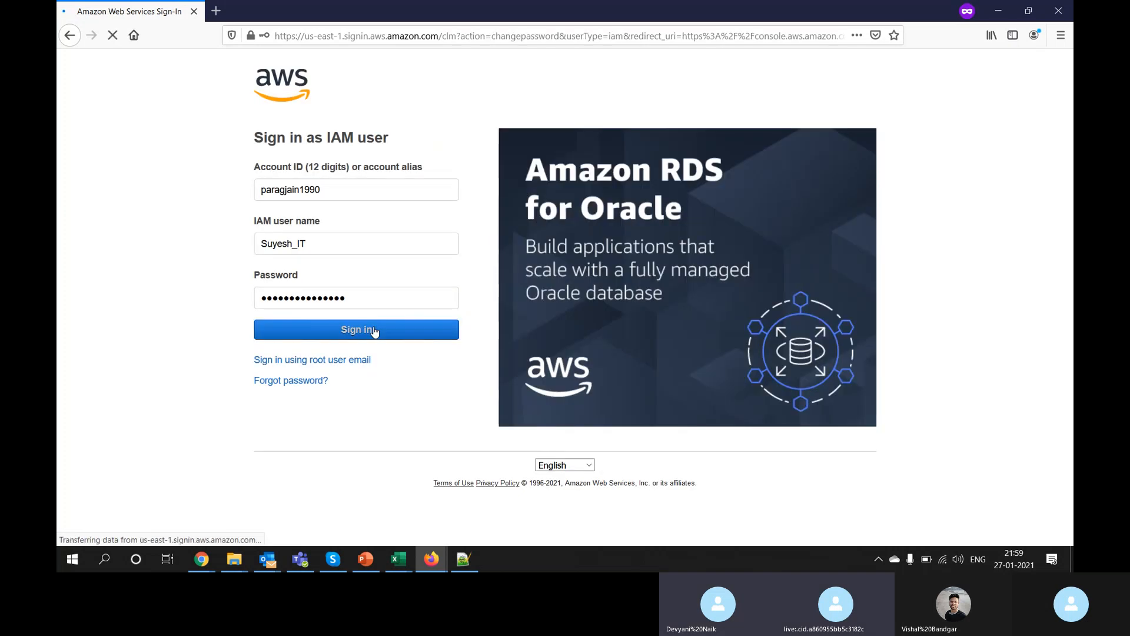
# Step: Enter the old password, type and retype a new password, and confirm the password change
pyautogui.click(511, 206)
pyautogui.hotkey('ctrl', 'v')
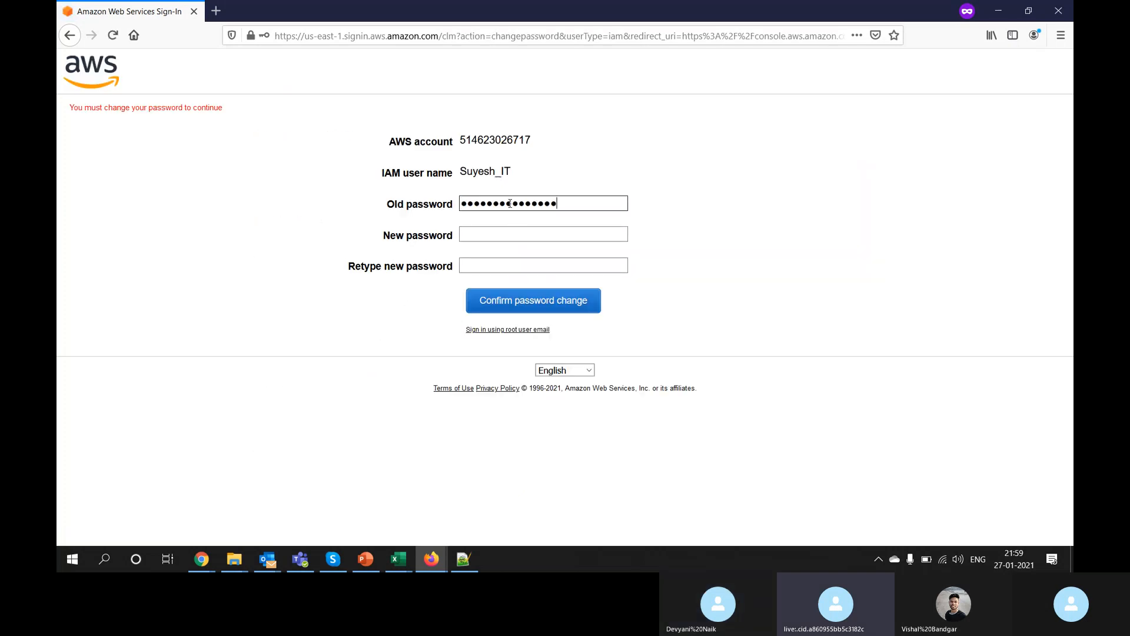
pyautogui.press('Tab')
pyautogui.write('**')
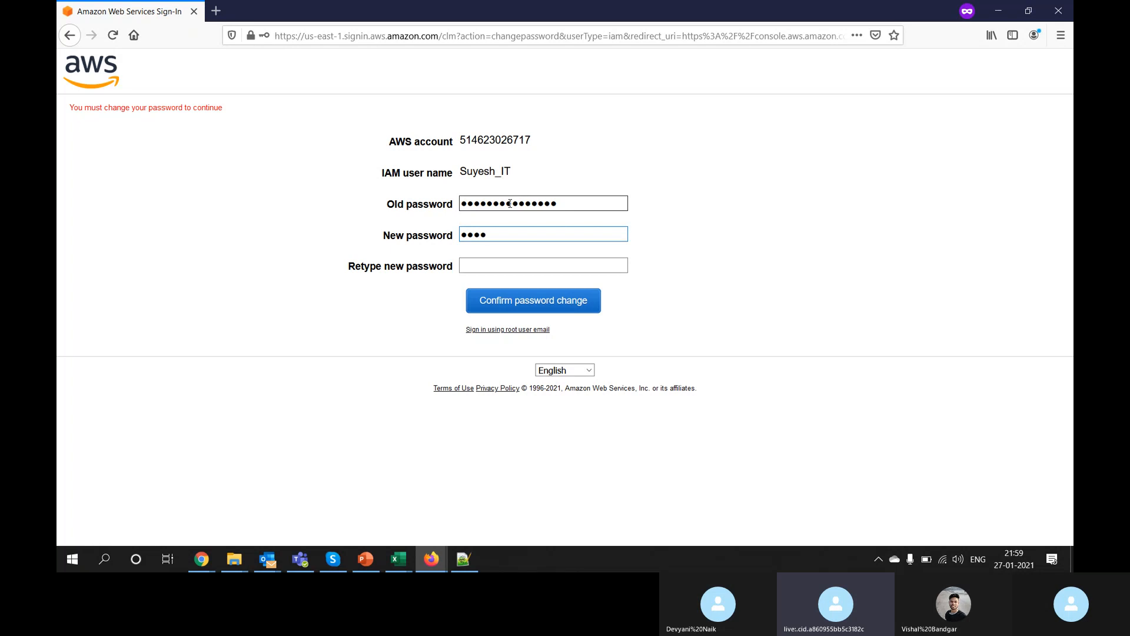
pyautogui.press('Tab')
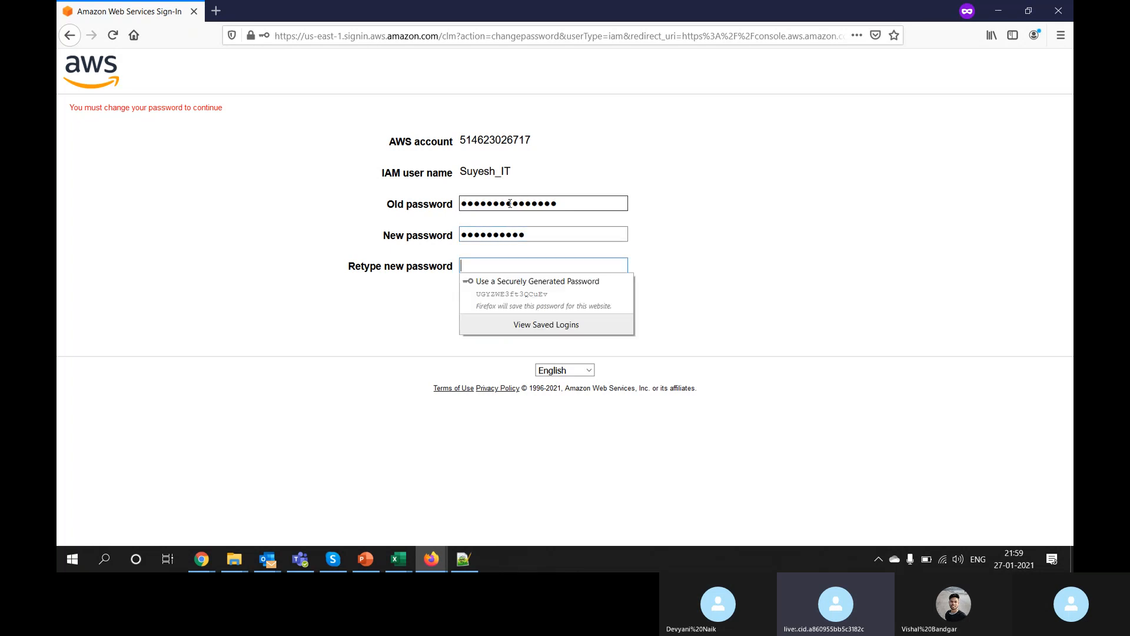
pyautogui.write('*******')
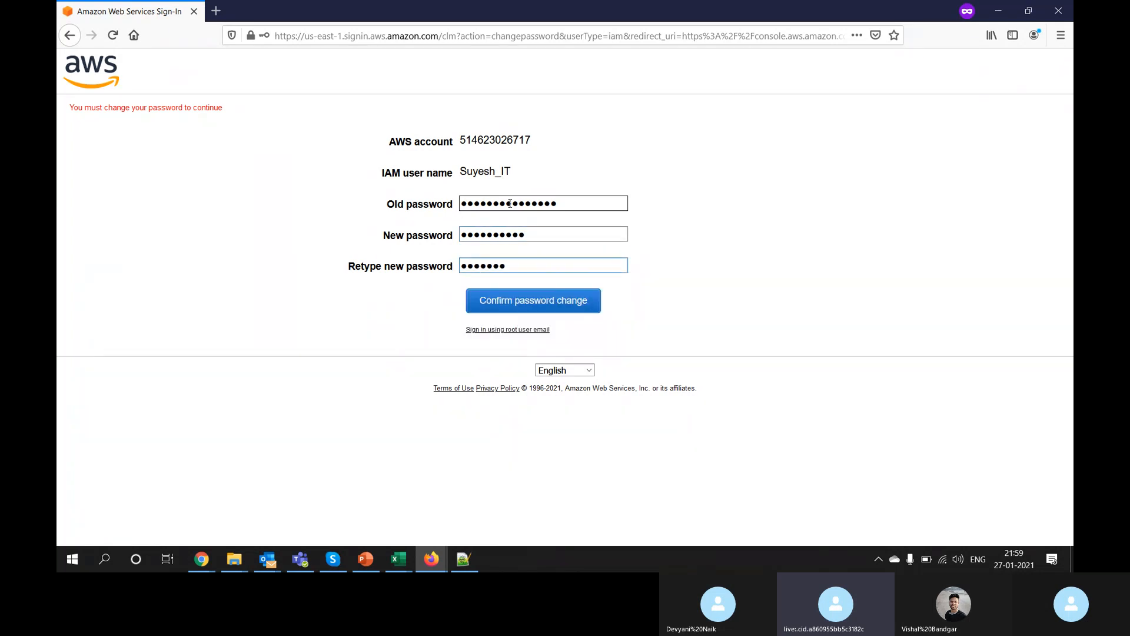
pyautogui.write('**')
pyautogui.press('Return')
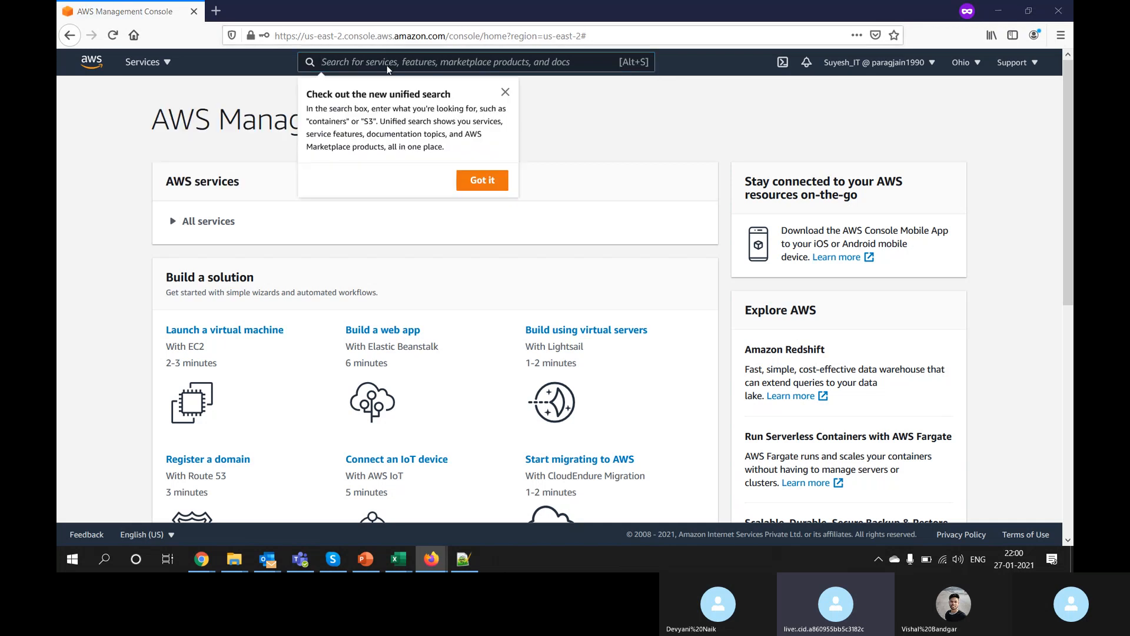
pyautogui.hotkey('alt', 'Tab')
pyautogui.hotkey('alt', 'Tab')
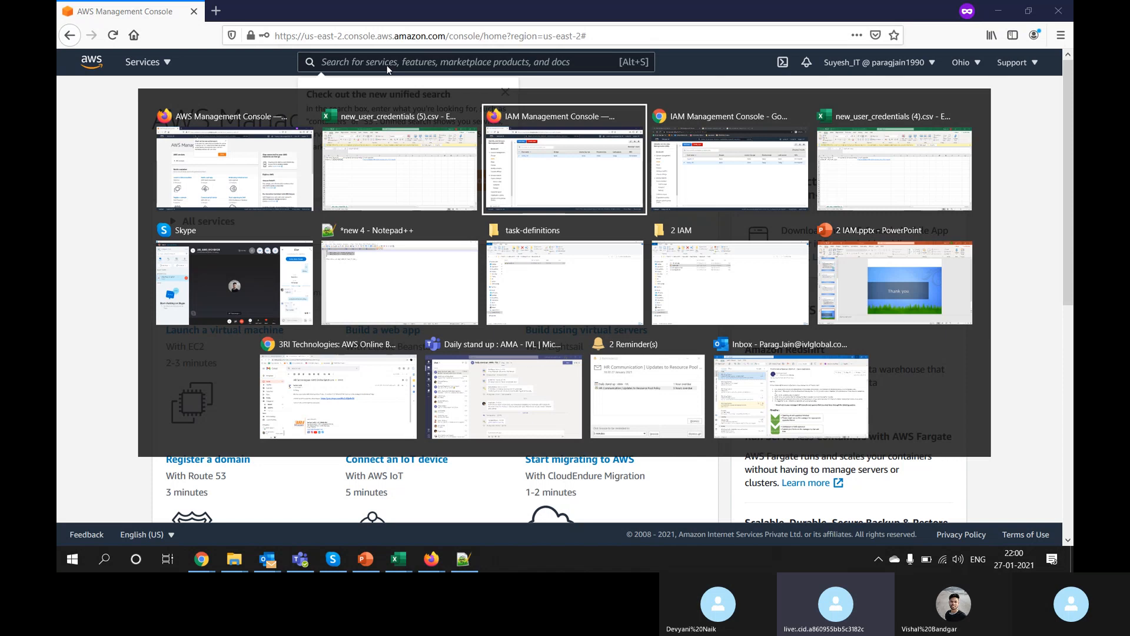
pyautogui.hotkey('alt', 'Tab')
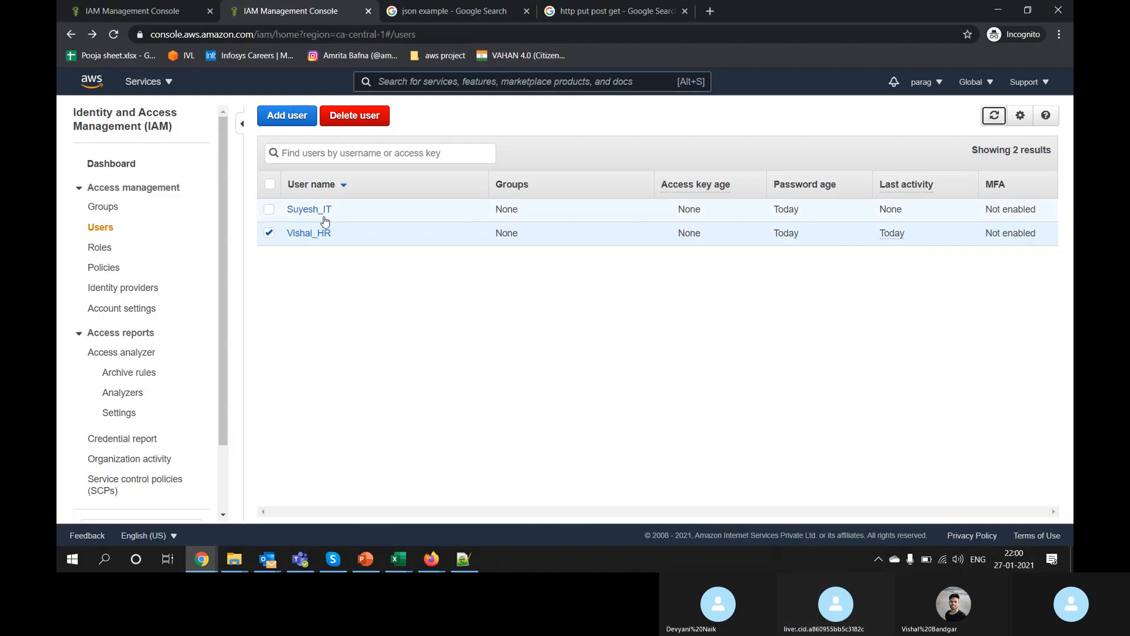
# Step: Open the IT user's summary in the admin console and inspect its AmazonS3FullAccess policy row
pyautogui.click(321, 212)
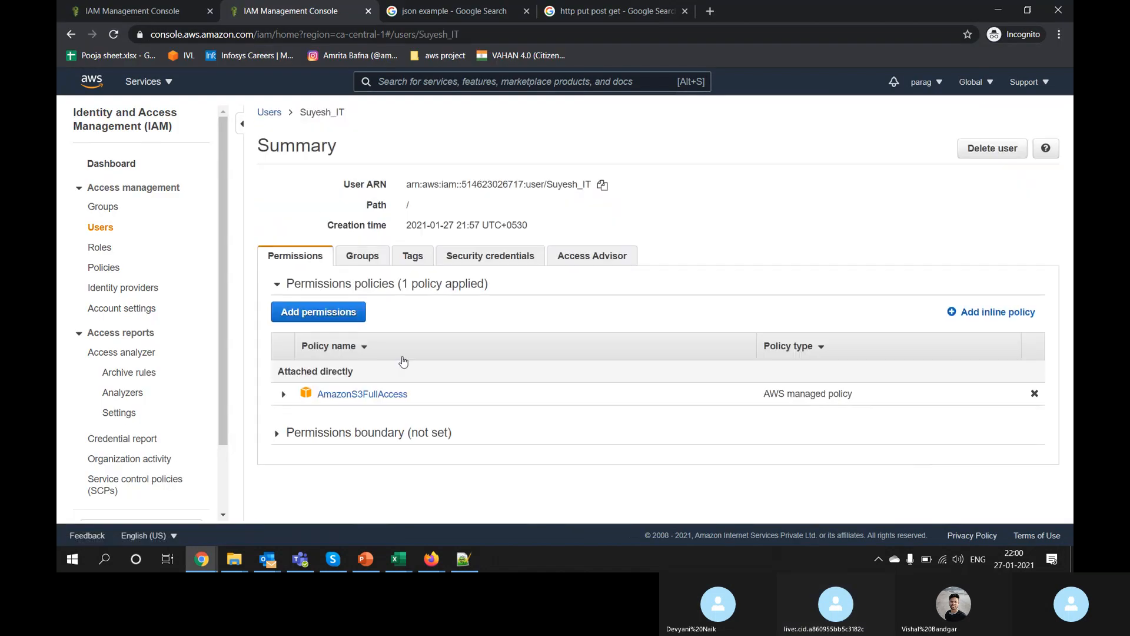
pyautogui.click(285, 396)
pyautogui.click(284, 396)
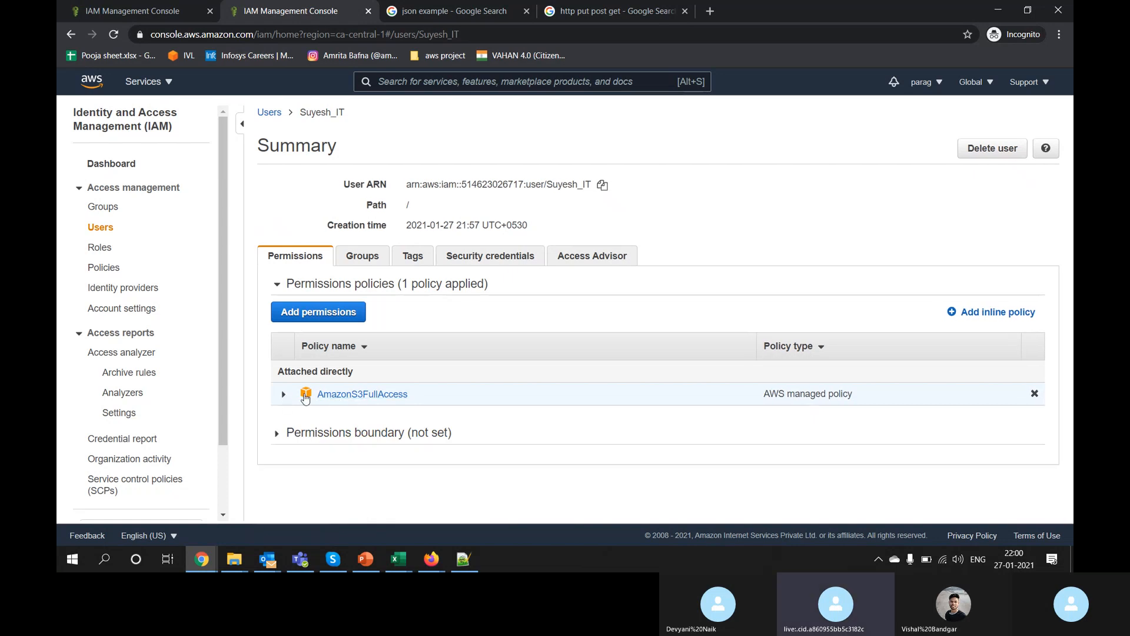
pyautogui.hotkey('alt', 'Tab')
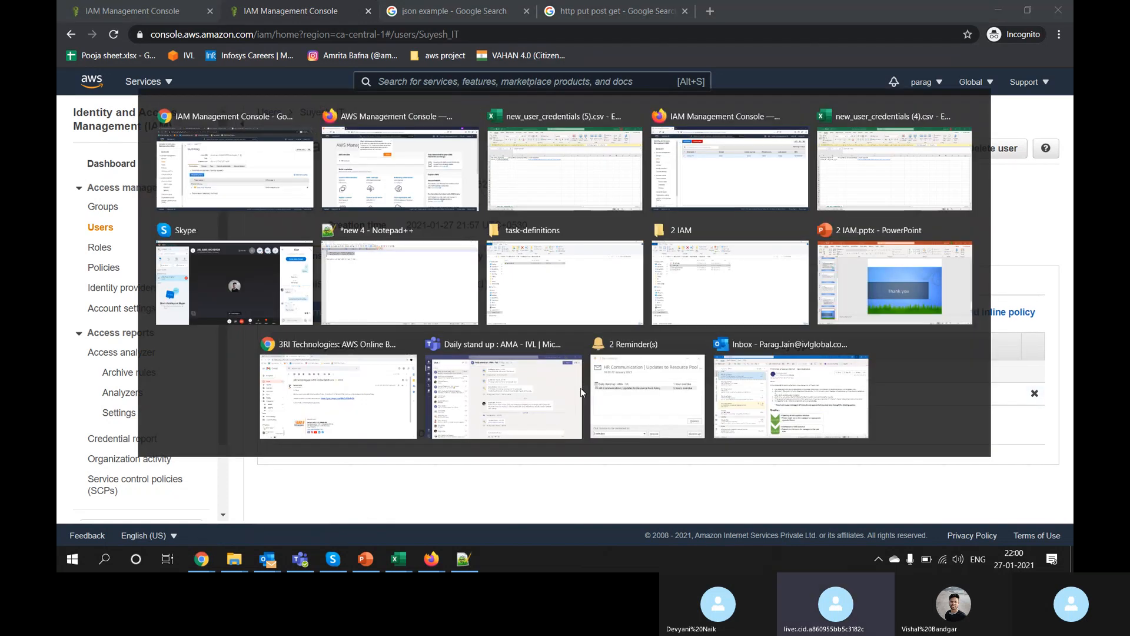
# Step: As the IT user, search 'iam' and open the IAM service
pyautogui.click(378, 127)
pyautogui.hotkey('alt', 's')
pyautogui.write('ia')
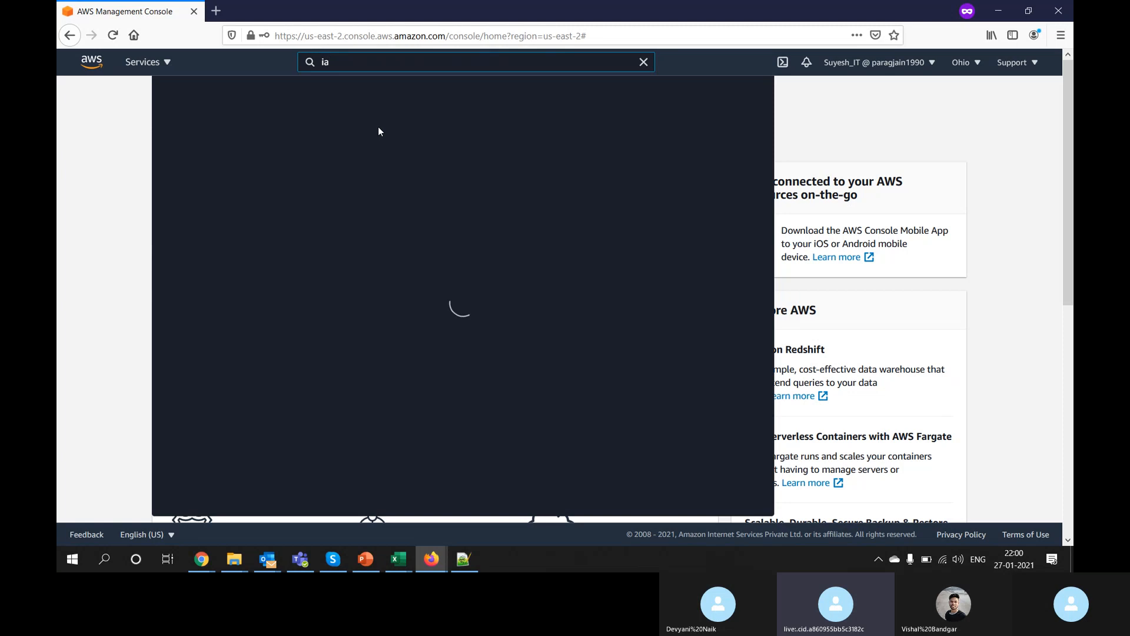
pyautogui.write('m')
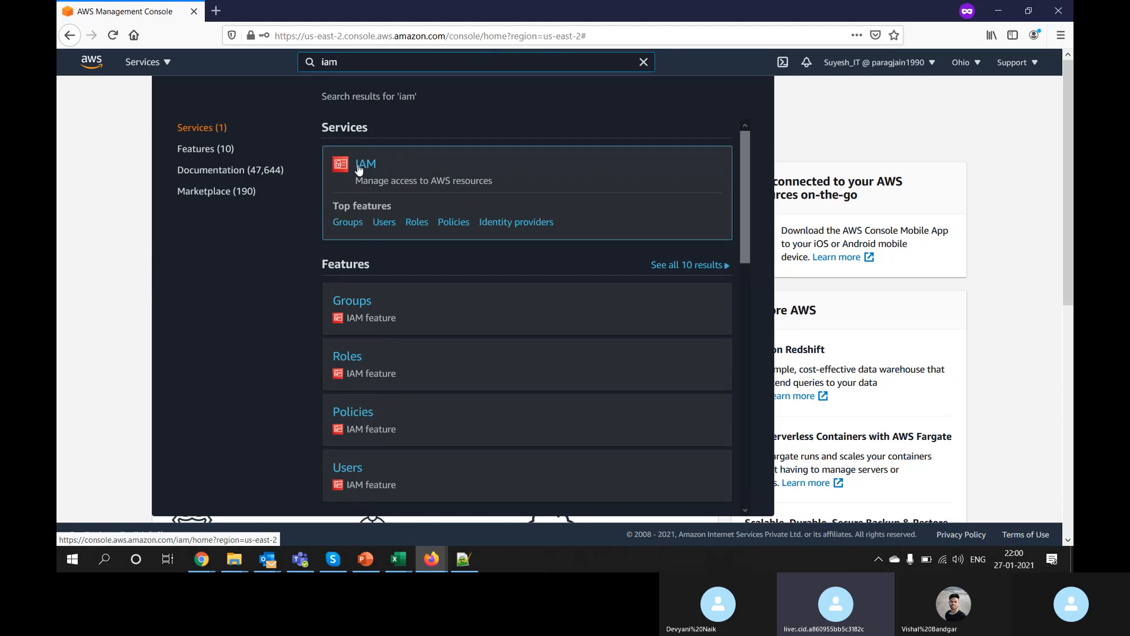
pyautogui.click(359, 169)
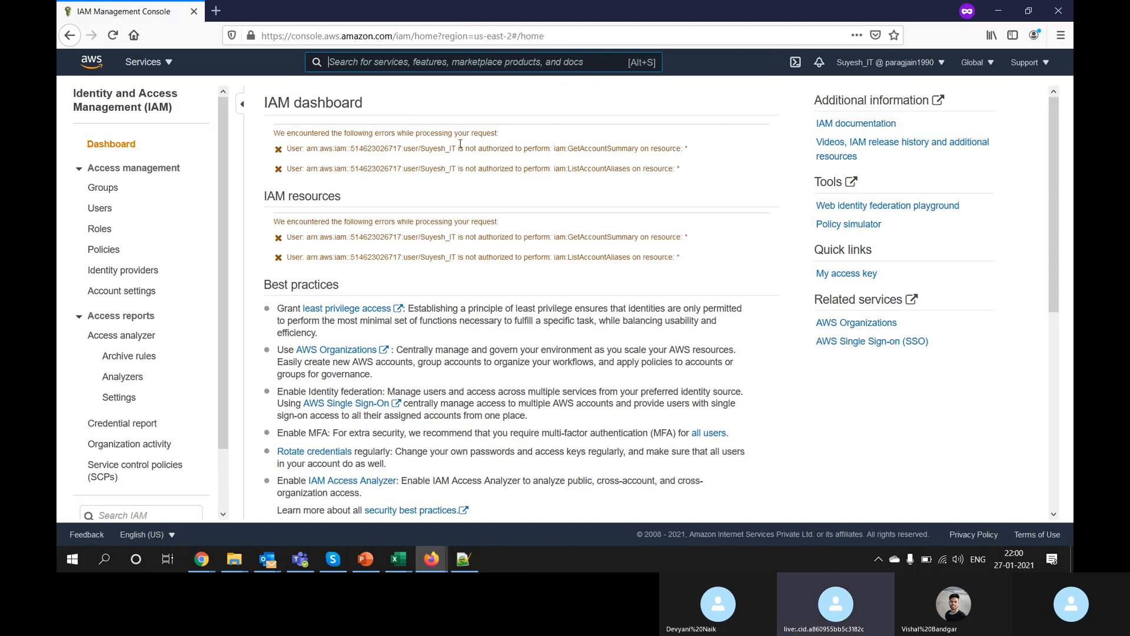
# Step: Search 's3', open S3, browse radiacal-shared-bucket, then return to the bucket list
pyautogui.write('s3')
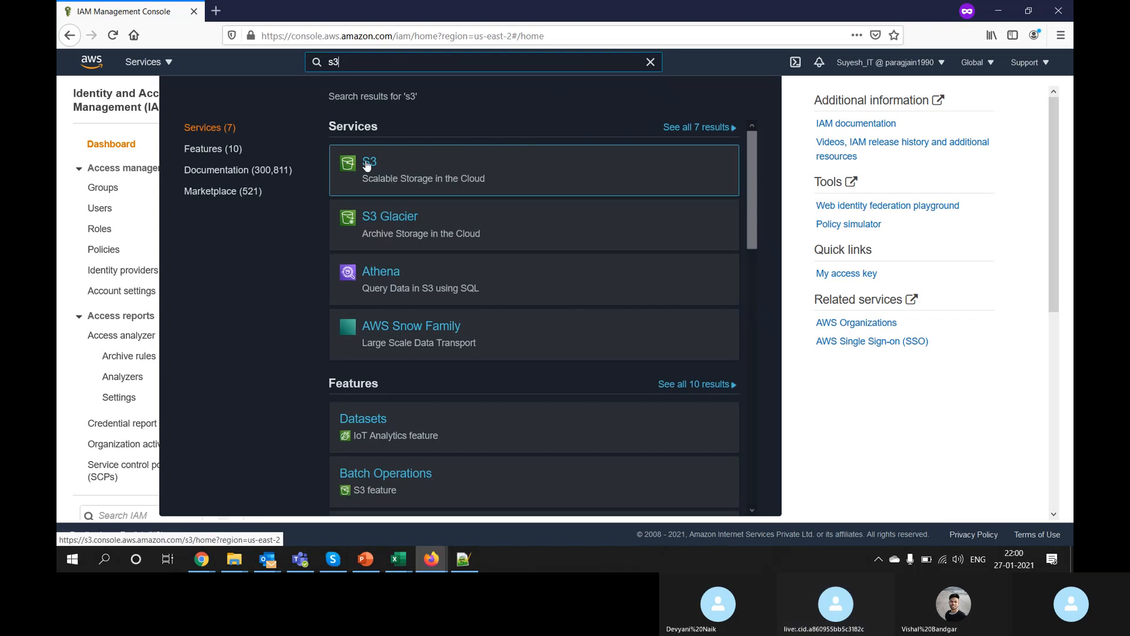
pyautogui.click(361, 162)
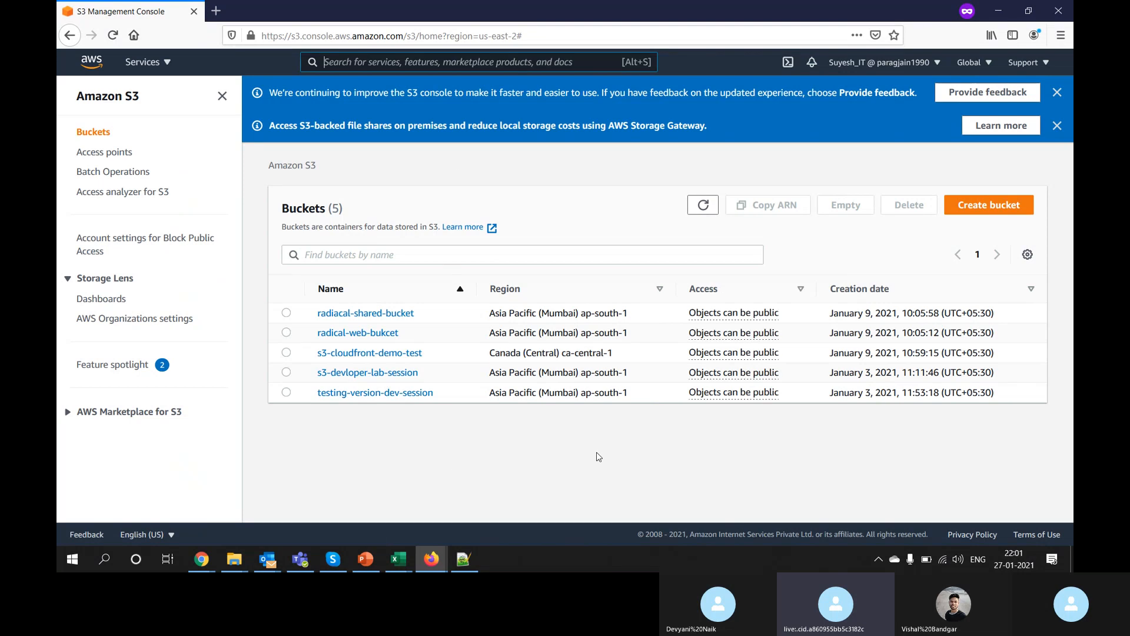
pyautogui.click(370, 315)
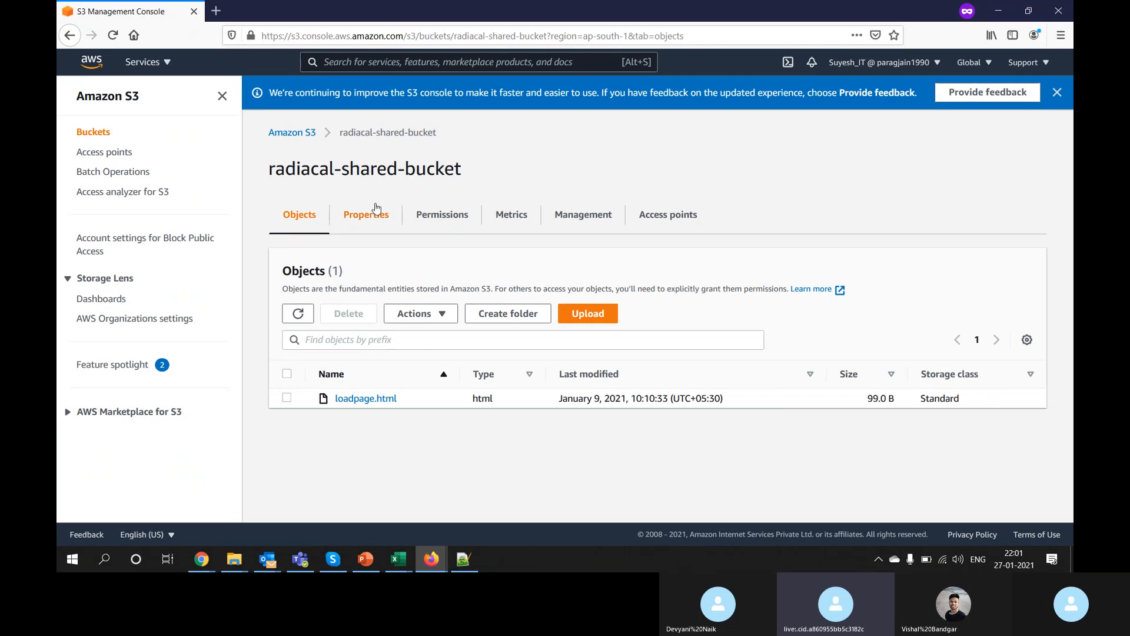
pyautogui.click(307, 139)
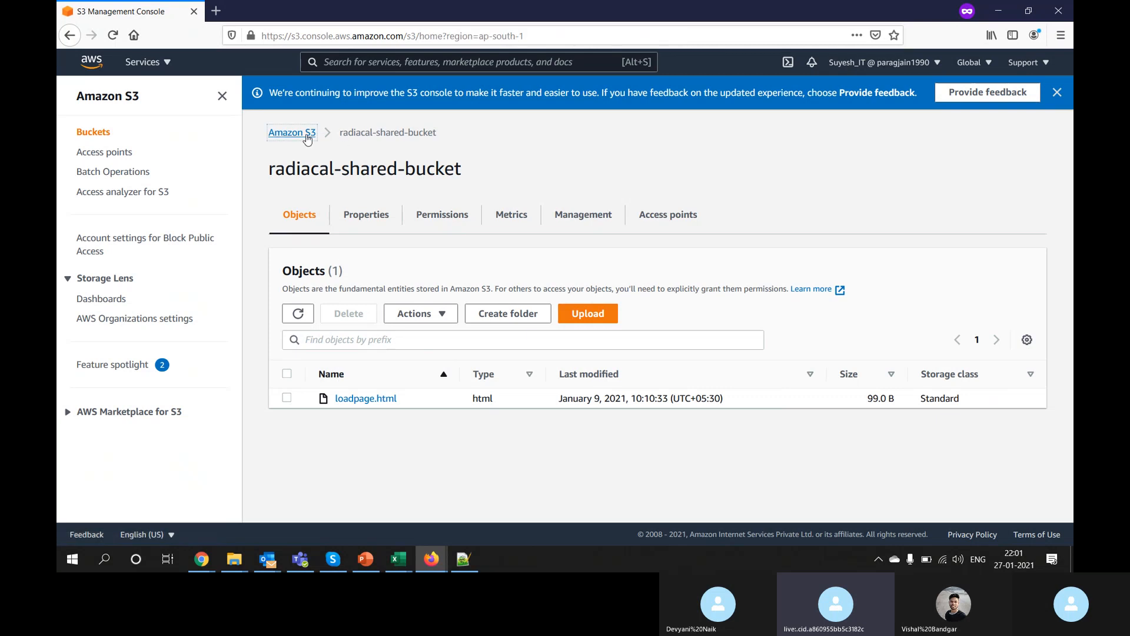
pyautogui.hotkey('alt', 'Tab')
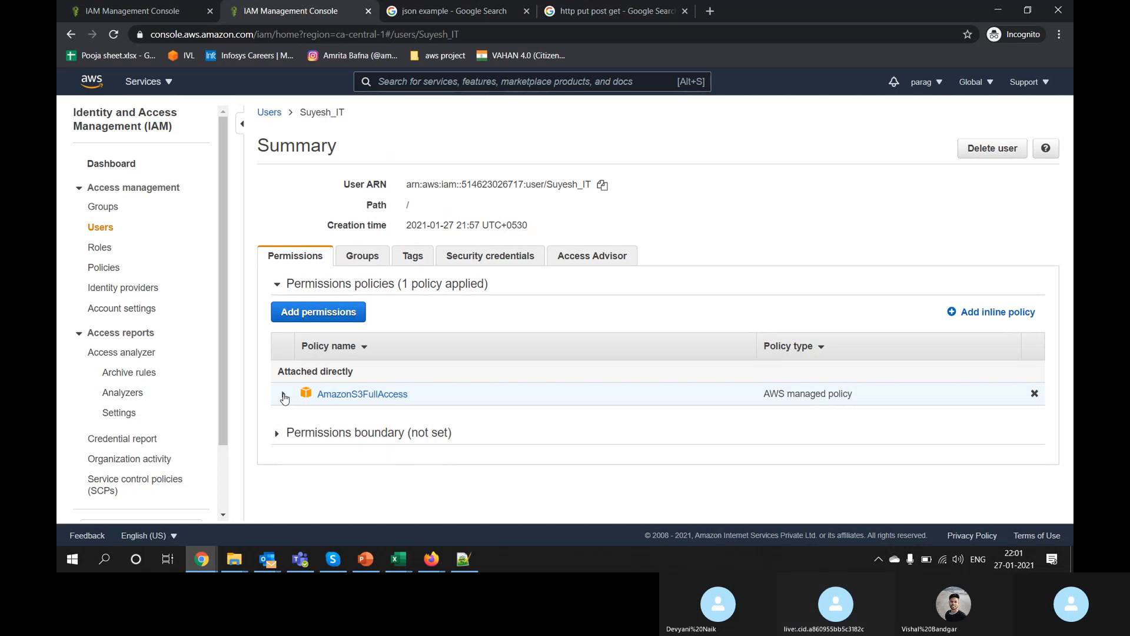
# Step: Expand AmazonS3FullAccess to show its JSON and highlight the s3:* action on resource *
pyautogui.click(283, 394)
pyautogui.scroll(-2, 562, 341)
pyautogui.scroll(-2, 563, 341)
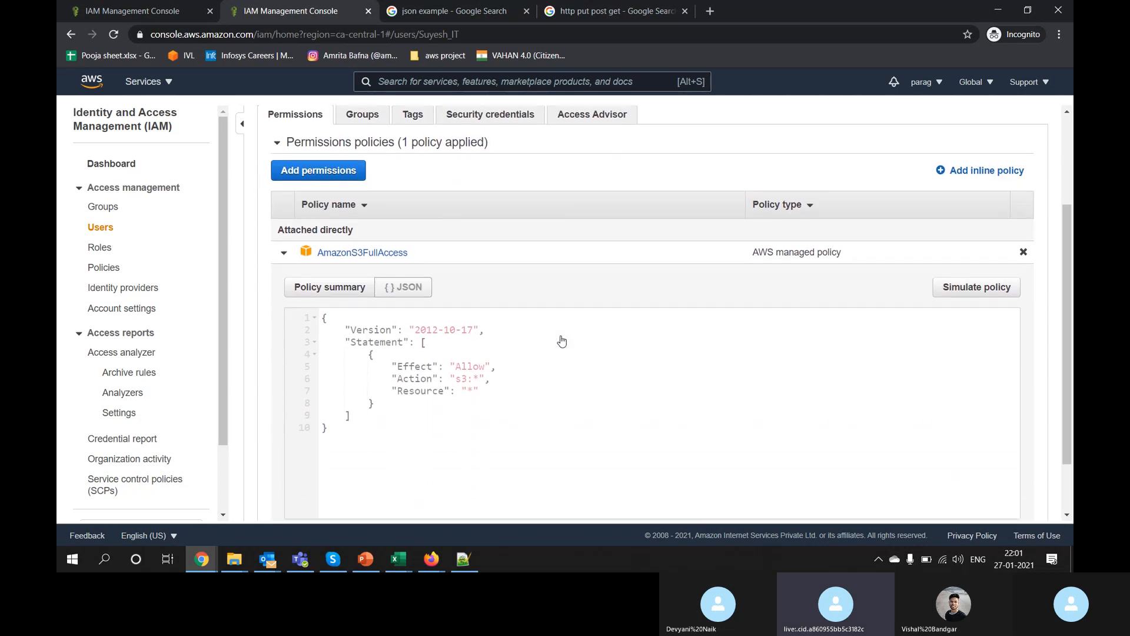
pyautogui.moveTo(481, 378); pyautogui.dragTo(464, 379)
pyautogui.click(354, 415)
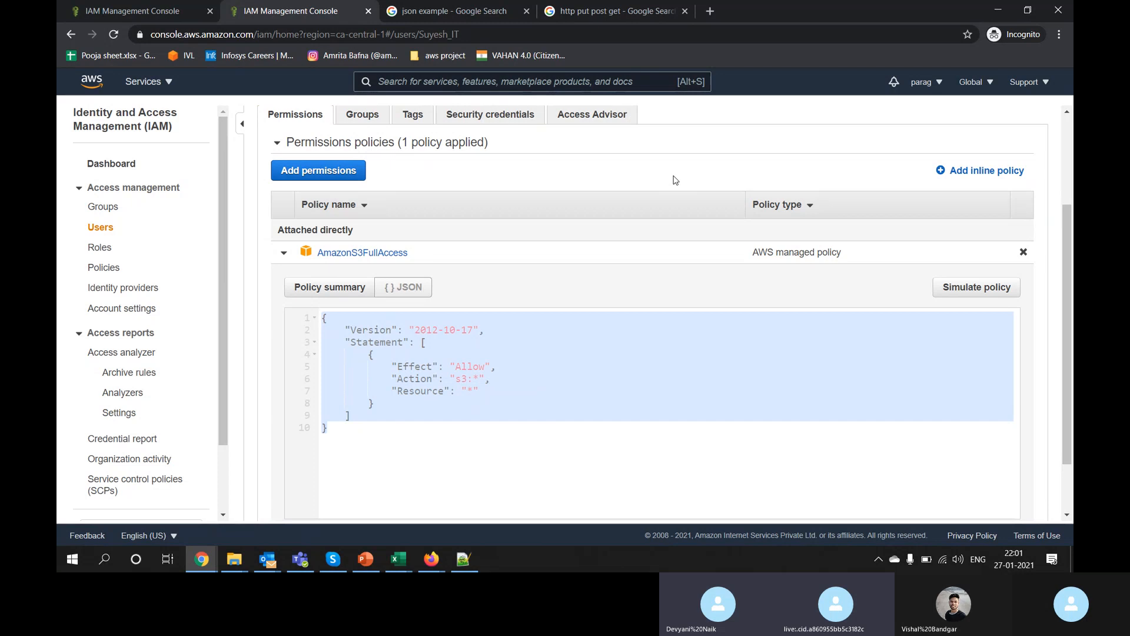
pyautogui.click(505, 389)
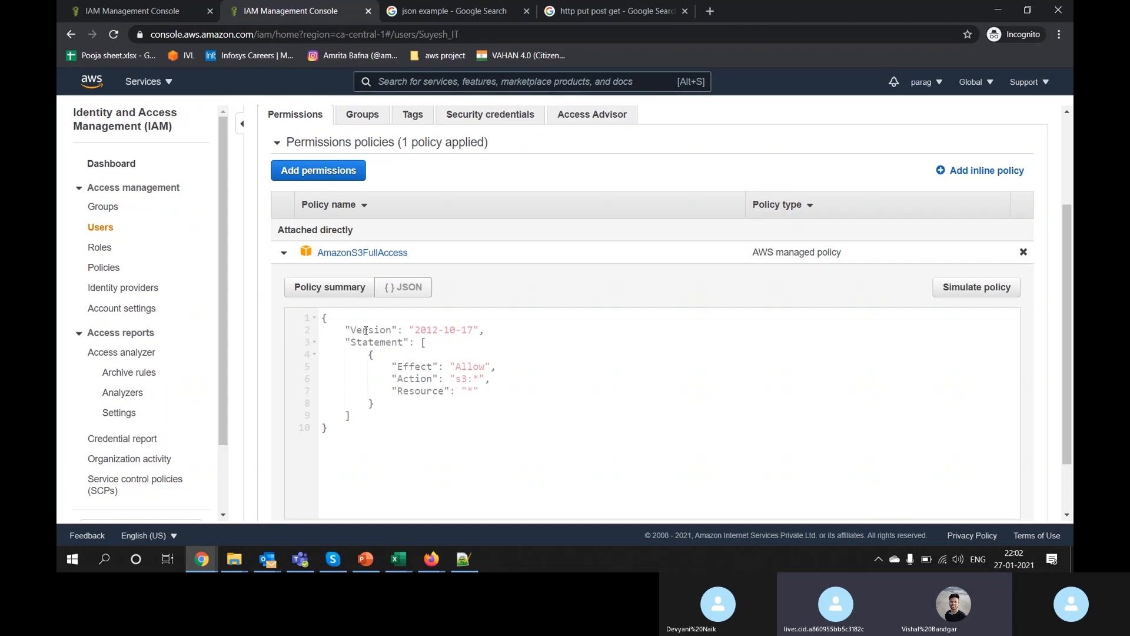
pyautogui.click(399, 559)
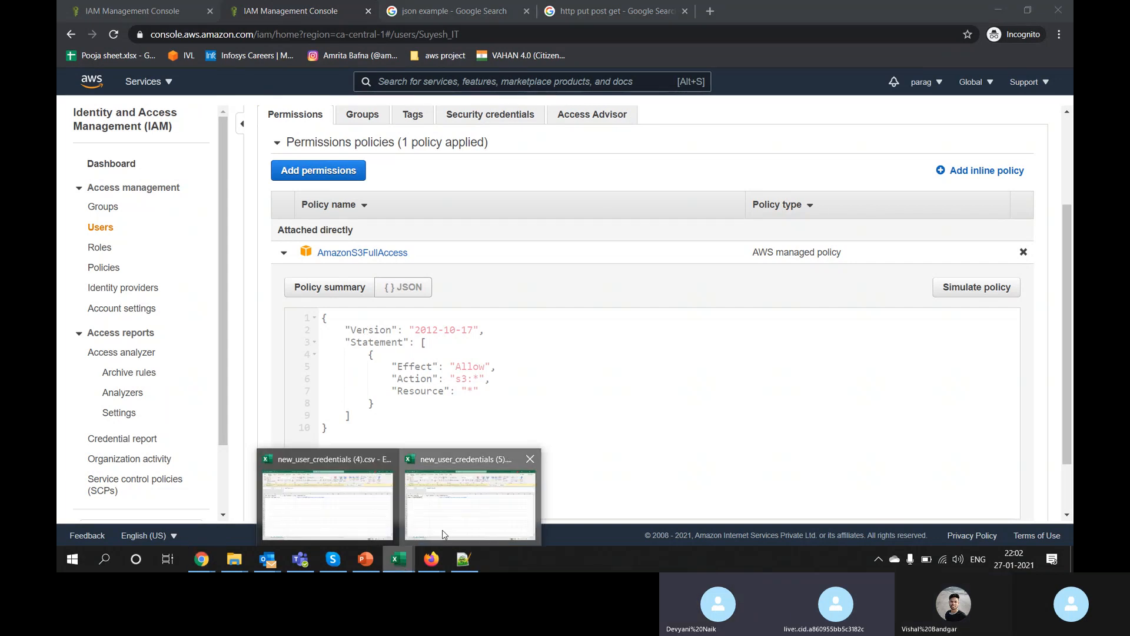
# Step: Start a blank workbook with 'version' in A1 and 'Statement' copied from the JSON into B1
pyautogui.click(444, 534)
pyautogui.hotkey('ctrl', 'n')
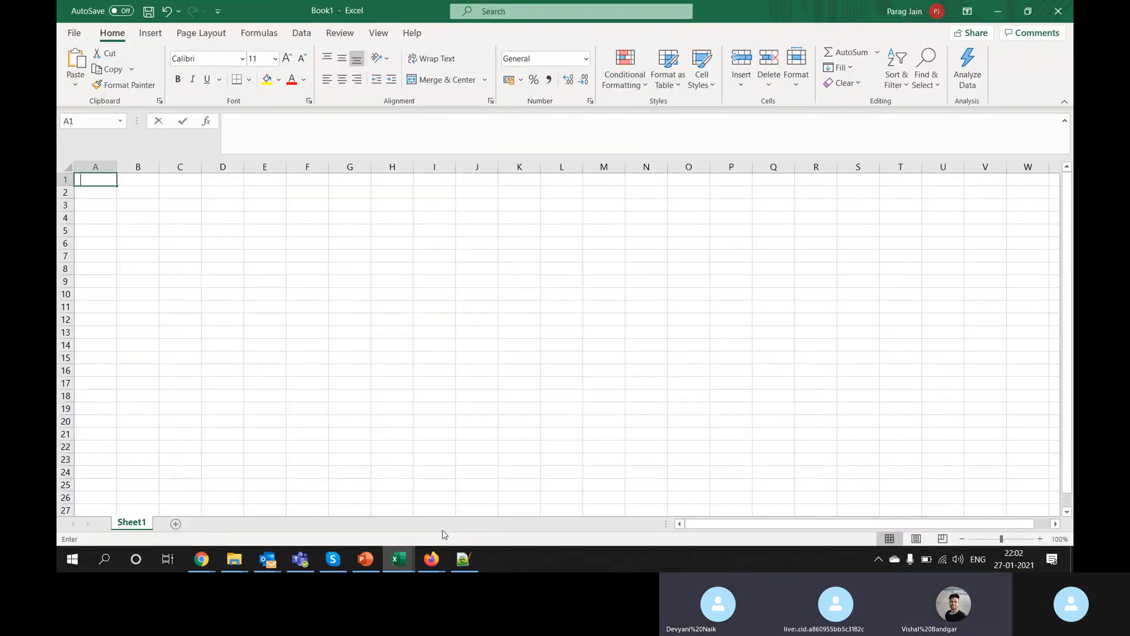
pyautogui.write('version')
pyautogui.press('Tab')
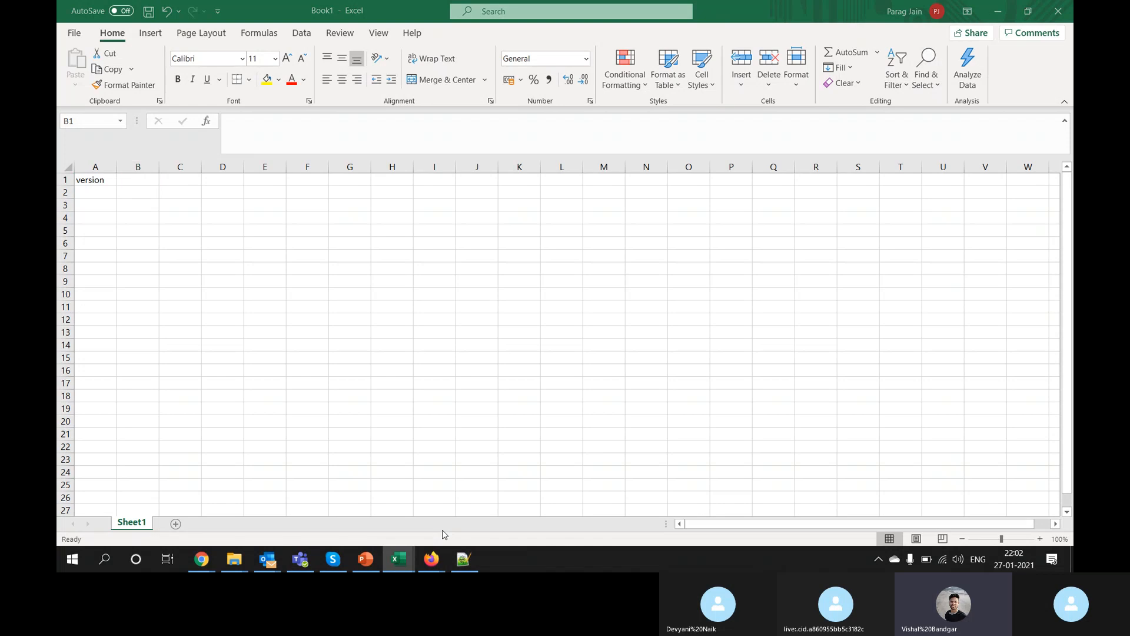
pyautogui.hotkey('alt', 'Tab')
pyautogui.hotkey('alt', 'Tab')
pyautogui.hotkey('alt', 'Tab')
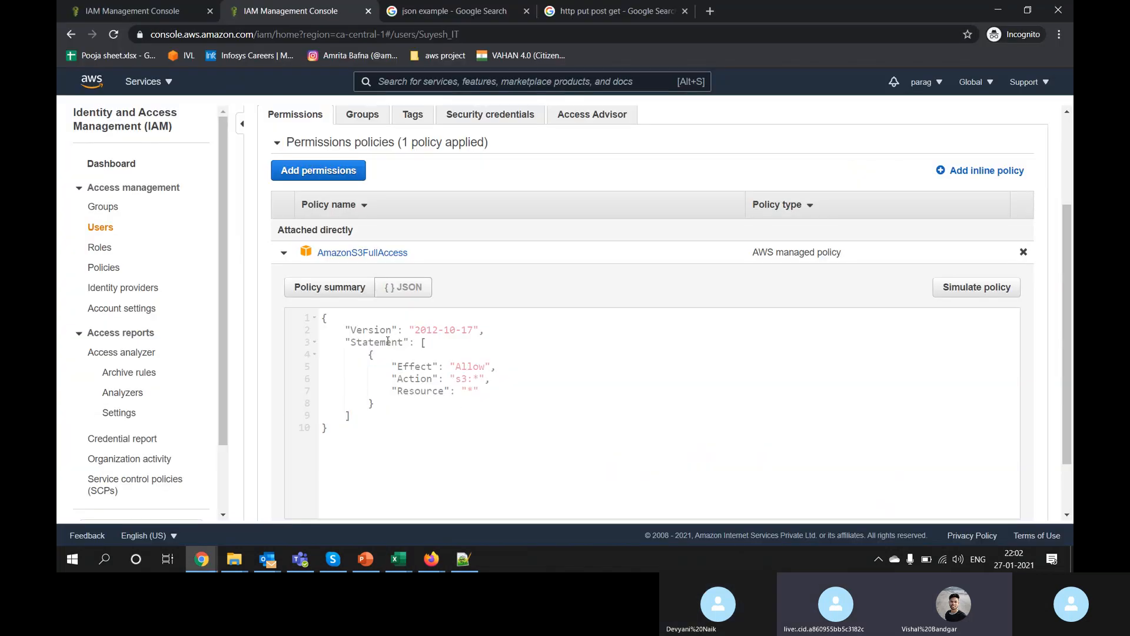
pyautogui.doubleClick(387, 341)
pyautogui.hotkey('ctrl', 'c')
pyautogui.hotkey('alt', 'Tab')
pyautogui.hotkey('ctrl', 'v')
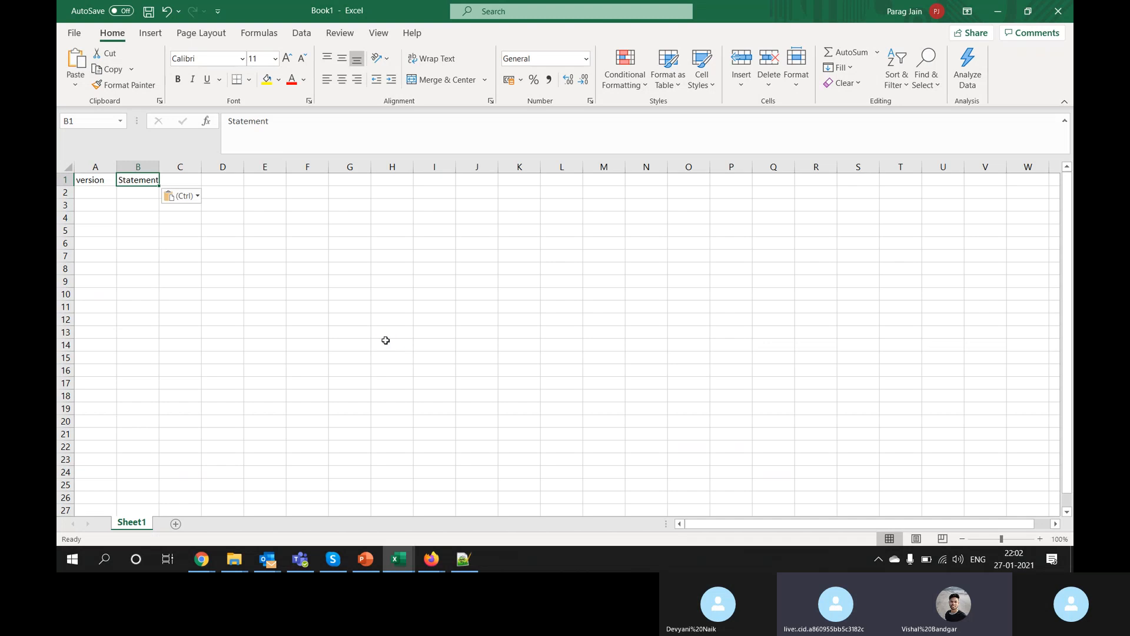
pyautogui.press('Tab')
# Step: Copy the policy's Version date into A2 and widen column A to show it
pyautogui.hotkey('alt', 'Tab')
pyautogui.hotkey('alt', 'Tab')
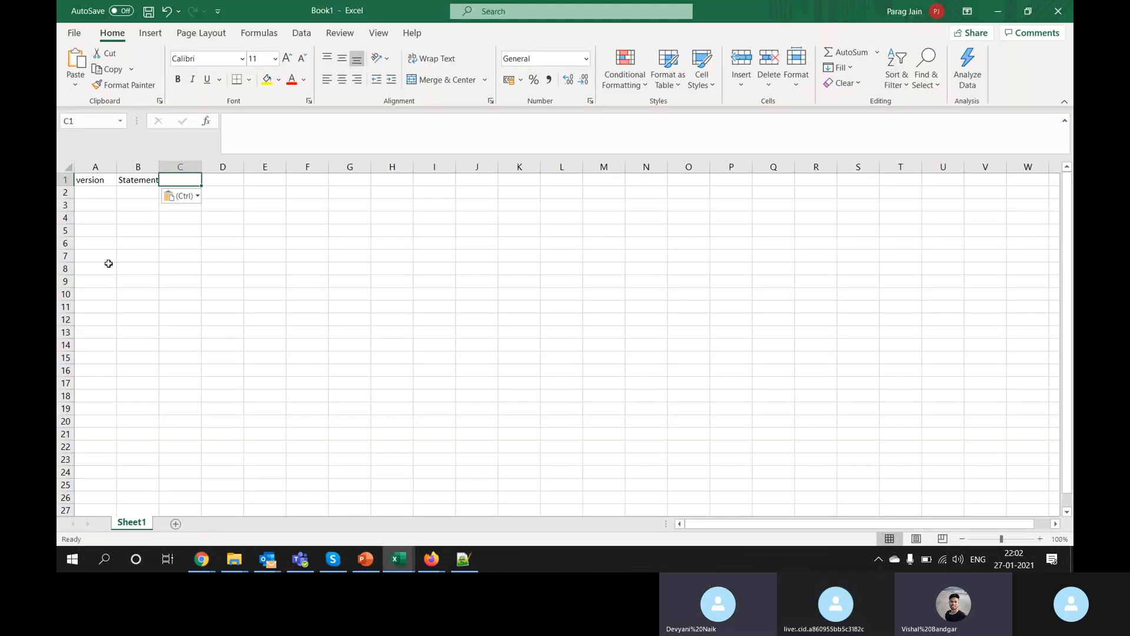
pyautogui.click(102, 194)
pyautogui.hotkey('alt', 'Tab')
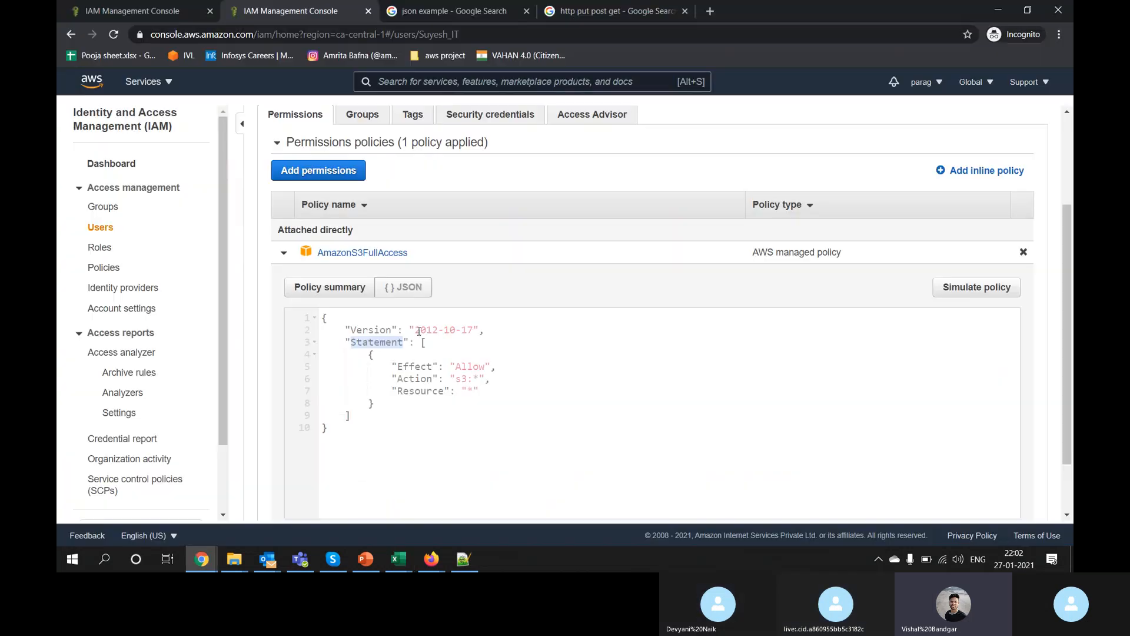
pyautogui.moveTo(415, 330); pyautogui.dragTo(469, 331)
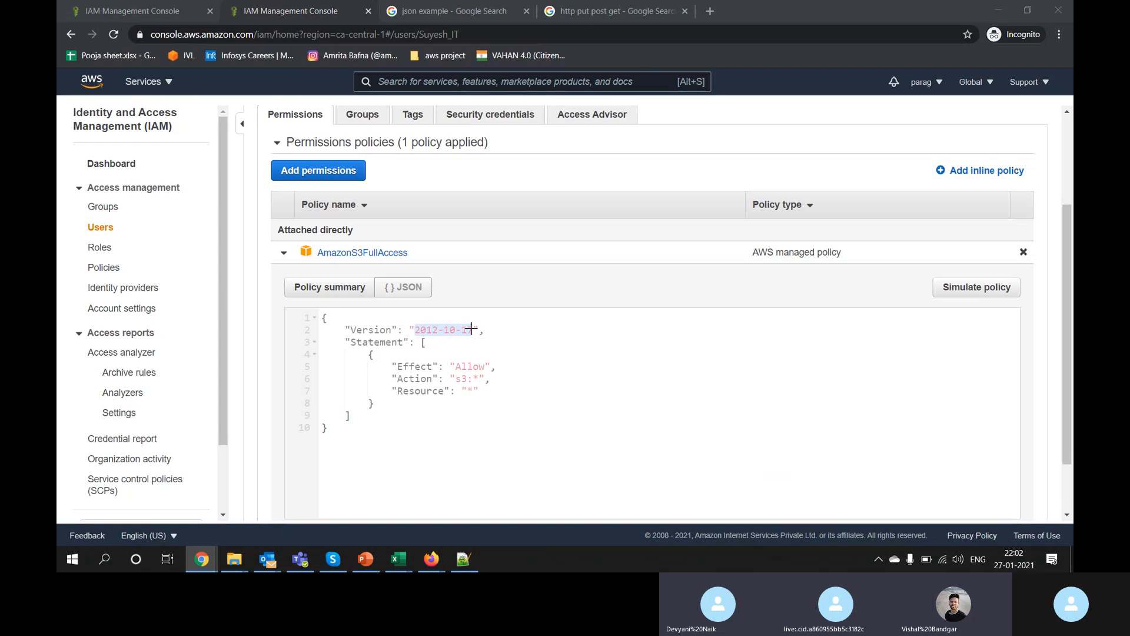
pyautogui.hotkey('ctrl', 'c')
pyautogui.hotkey('alt', 'Tab')
pyautogui.hotkey('ctrl', 'v')
pyautogui.press('Tab')
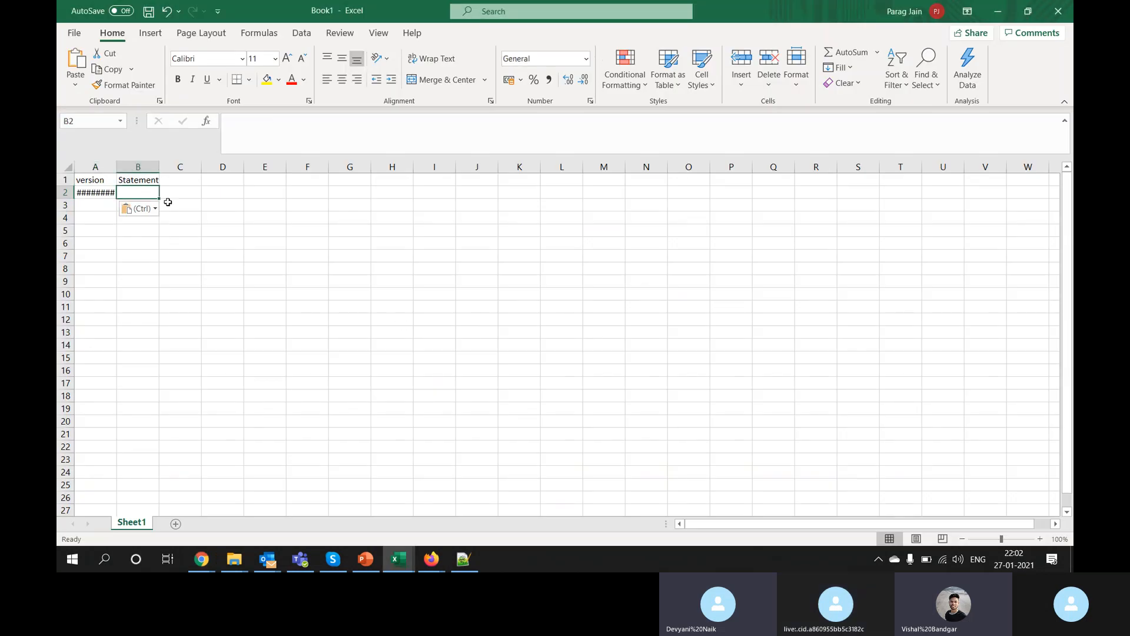
pyautogui.doubleClick(117, 167)
# Step: Merge B1:D1 for the Statement heading and put 'Effect' in B2
pyautogui.hotkey('alt', 'Tab')
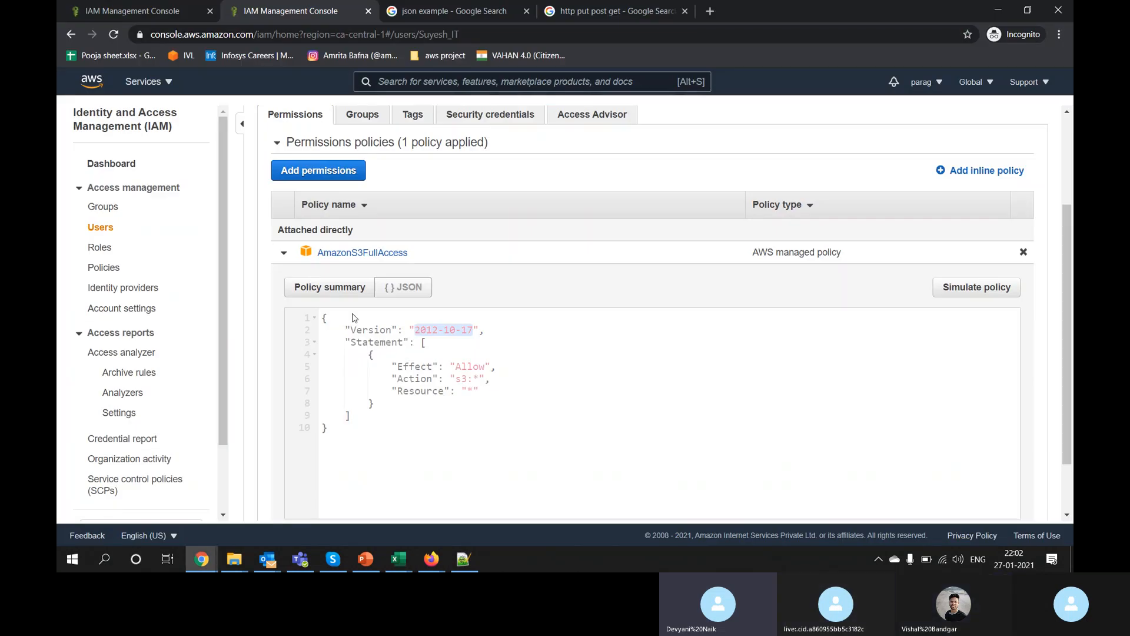
pyautogui.doubleClick(407, 366)
pyautogui.hotkey('alt', 'Tab')
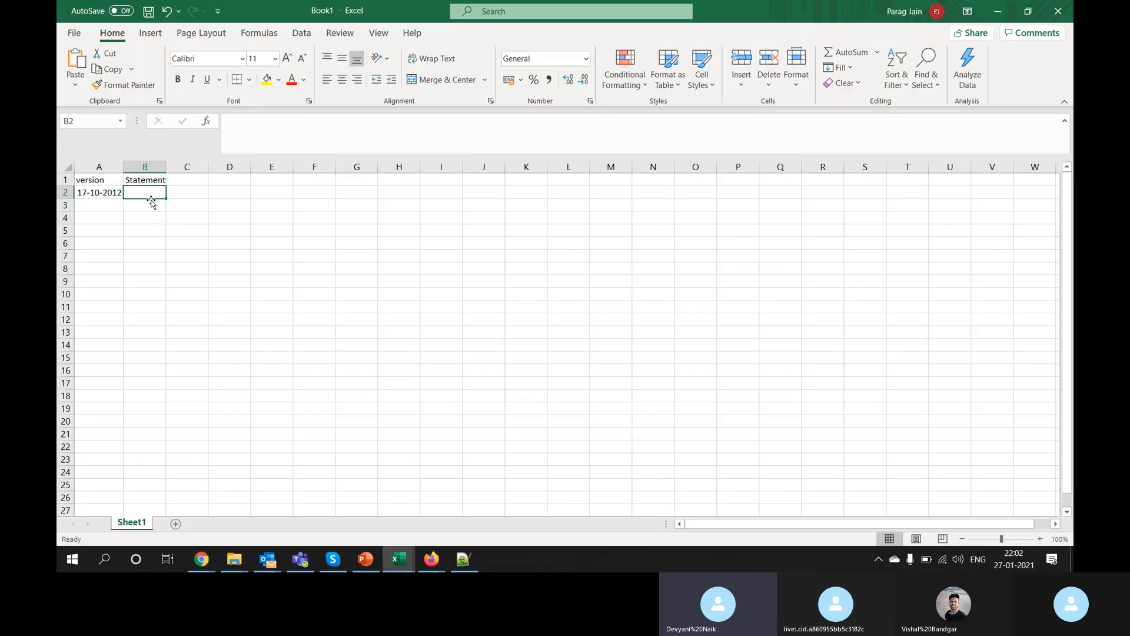
pyautogui.moveTo(146, 180); pyautogui.dragTo(217, 181)
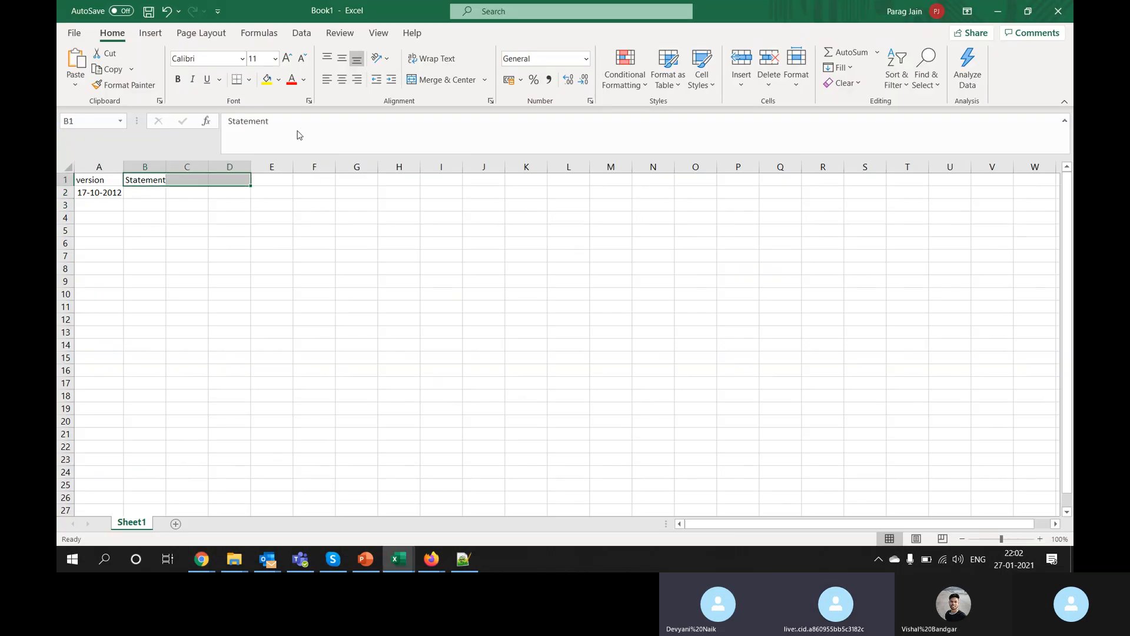
pyautogui.click(441, 80)
pyautogui.hotkey('ctrl', 'z')
pyautogui.click(145, 196)
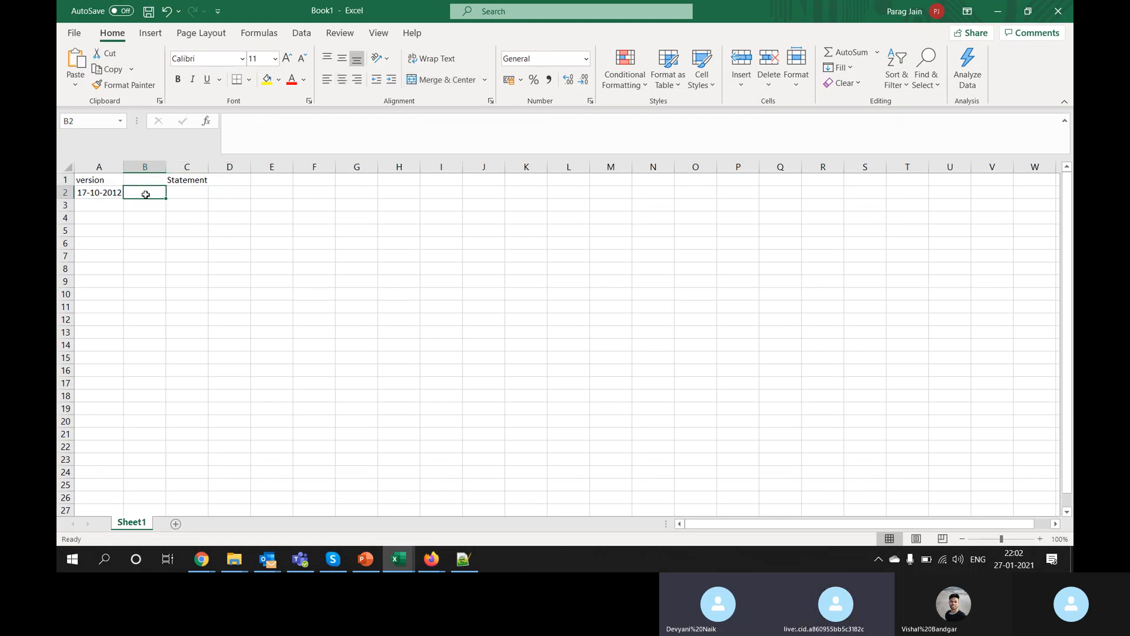
pyautogui.hotkey('ctrl', 'v')
# Step: Copy 'Action' into C2 and 'Resource' into D2 from the policy JSON
pyautogui.hotkey('alt', 'Tab')
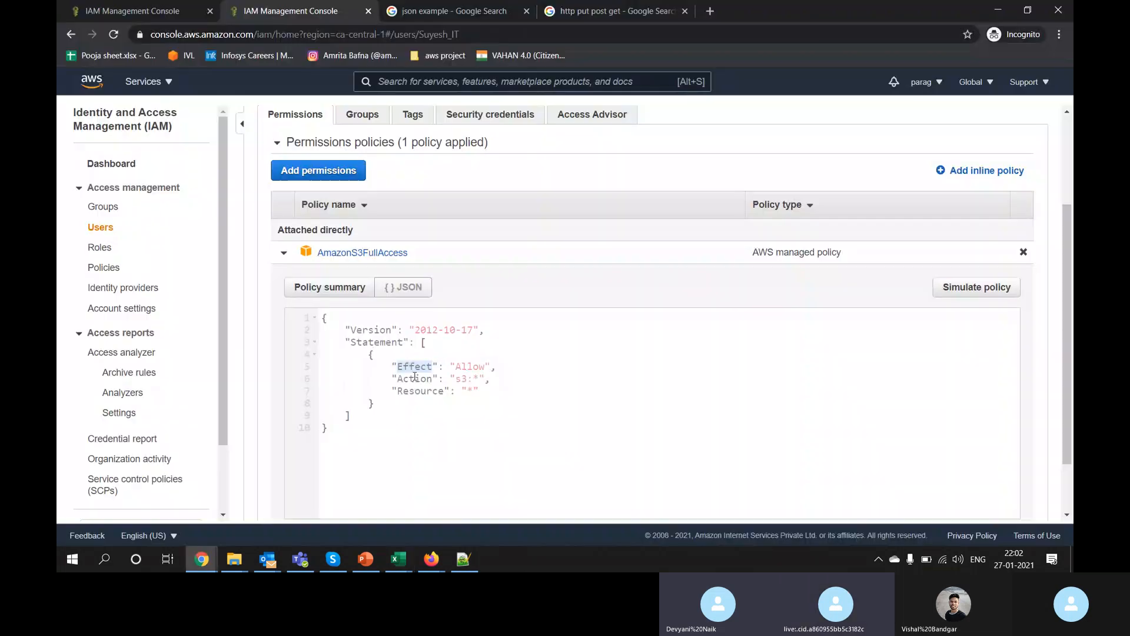
pyautogui.doubleClick(414, 377)
pyautogui.hotkey('ctrl', 'c')
pyautogui.hotkey('alt', 'Tab')
pyautogui.press('Right')
pyautogui.hotkey('ctrl', 'v')
pyautogui.press('Right')
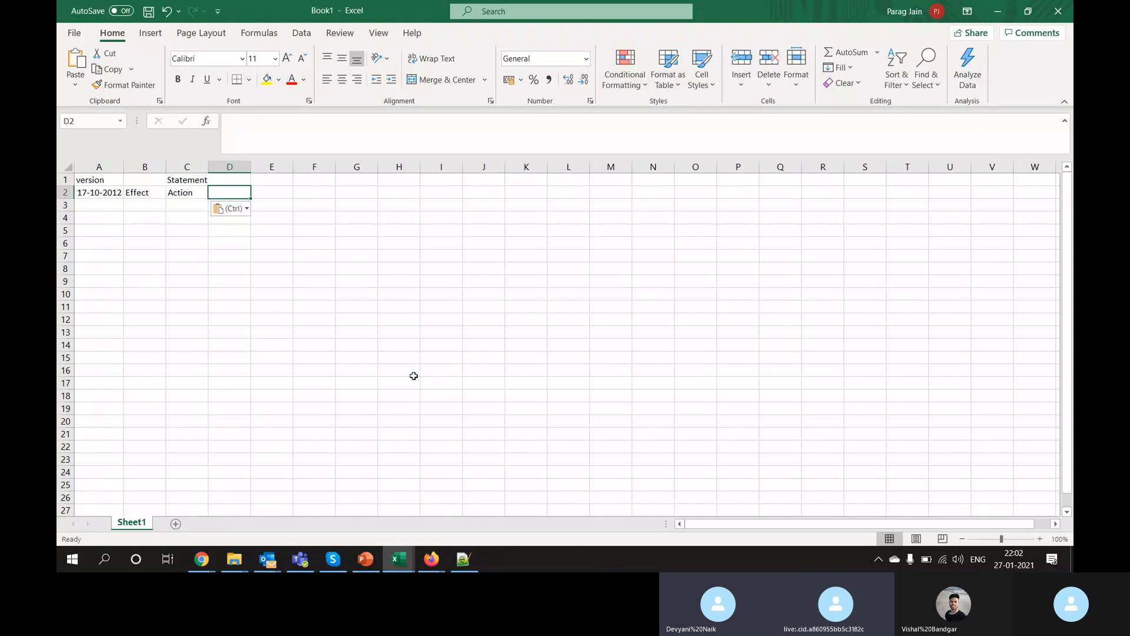
pyautogui.hotkey('alt', 'Tab')
pyautogui.doubleClick(419, 391)
pyautogui.hotkey('ctrl', 'c')
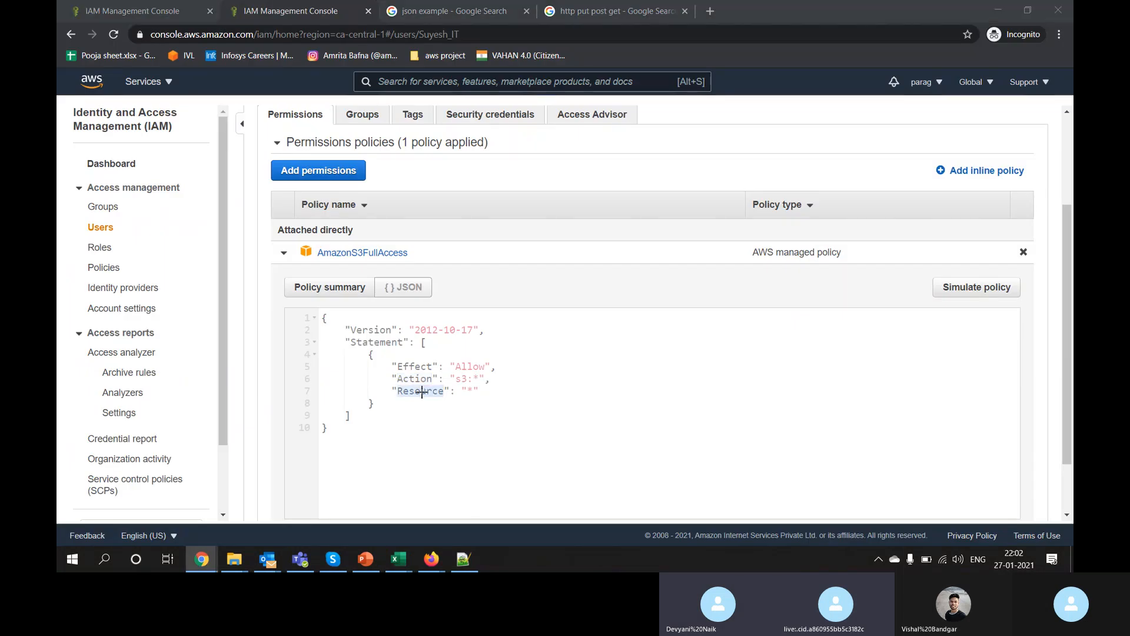
pyautogui.hotkey('alt', 'Tab')
pyautogui.hotkey('ctrl', 'v')
# Step: Move the date 17-10-2012 down to A4 and select the heading rows A1:D2
pyautogui.click(106, 196)
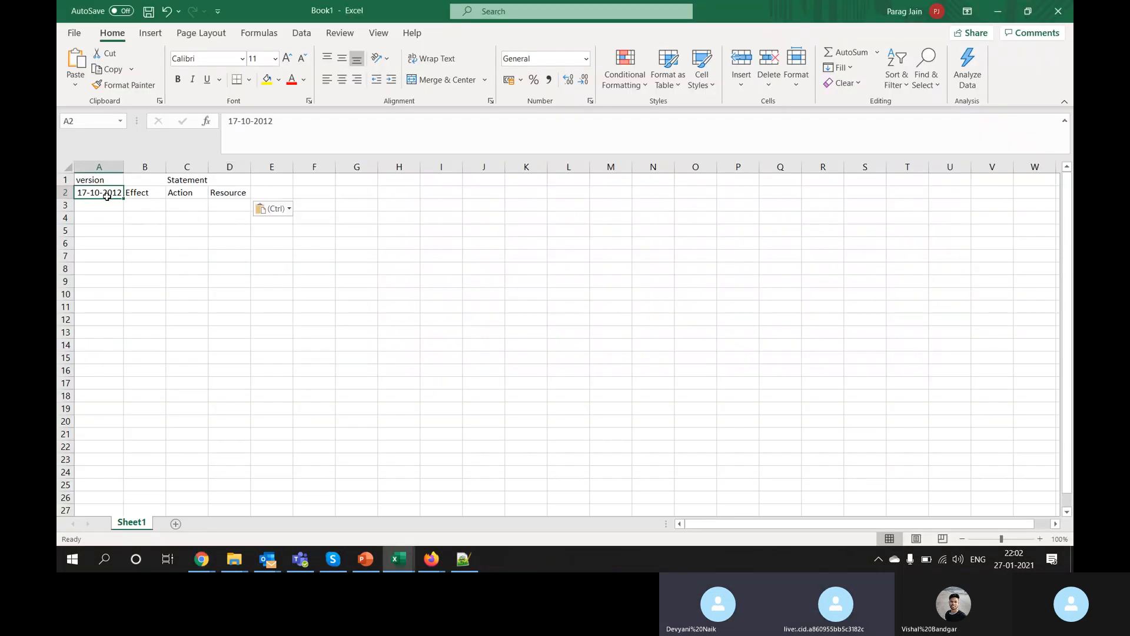
pyautogui.moveTo(107, 196); pyautogui.dragTo(108, 222)
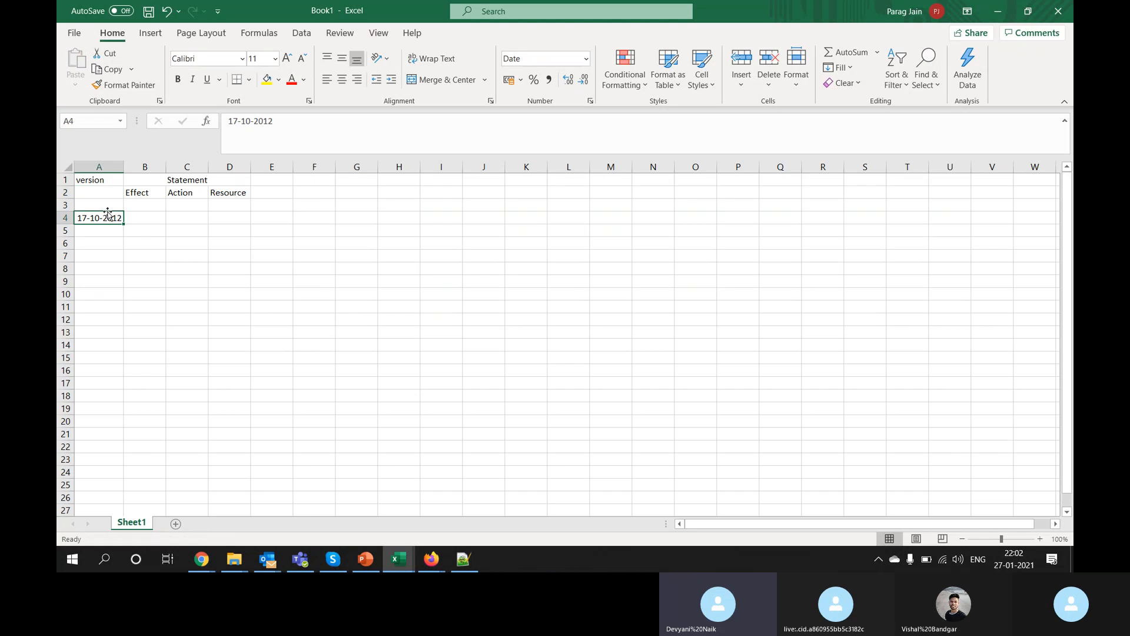
pyautogui.moveTo(82, 175); pyautogui.dragTo(248, 195)
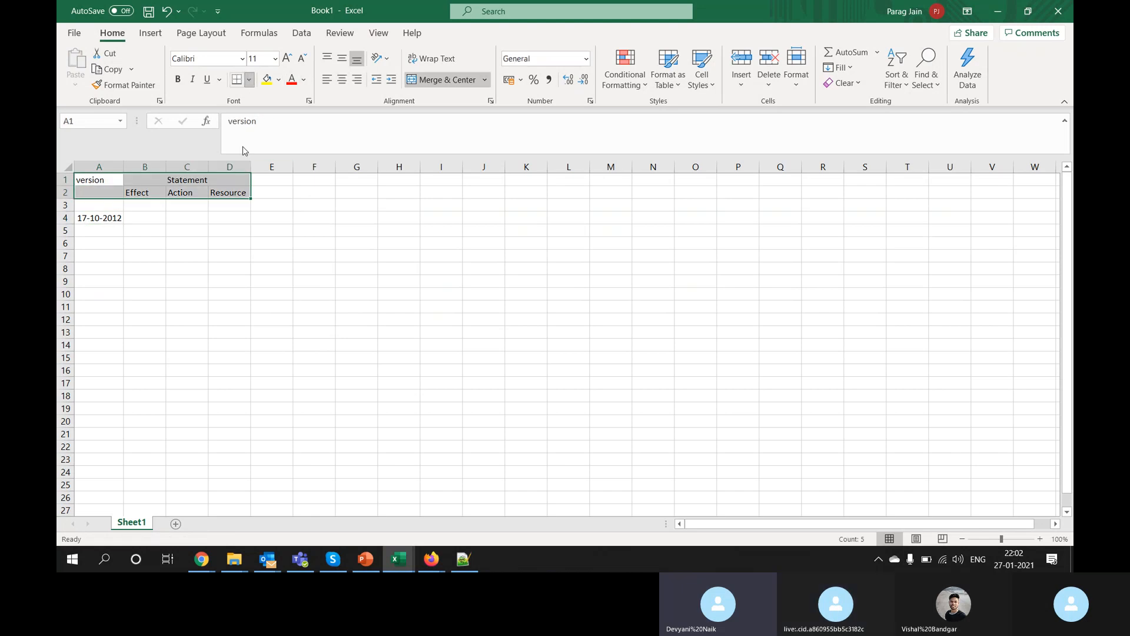
# Step: Apply grid borders to the policy table A1:D10
pyautogui.click(249, 80)
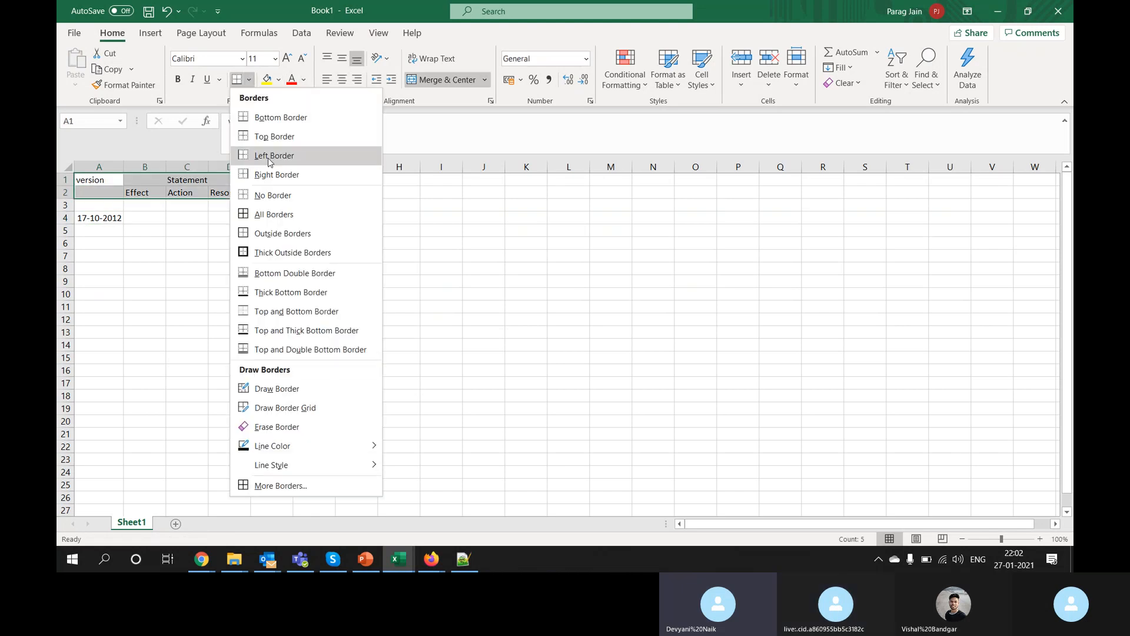
pyautogui.click(273, 217)
pyautogui.moveTo(113, 182); pyautogui.dragTo(232, 299)
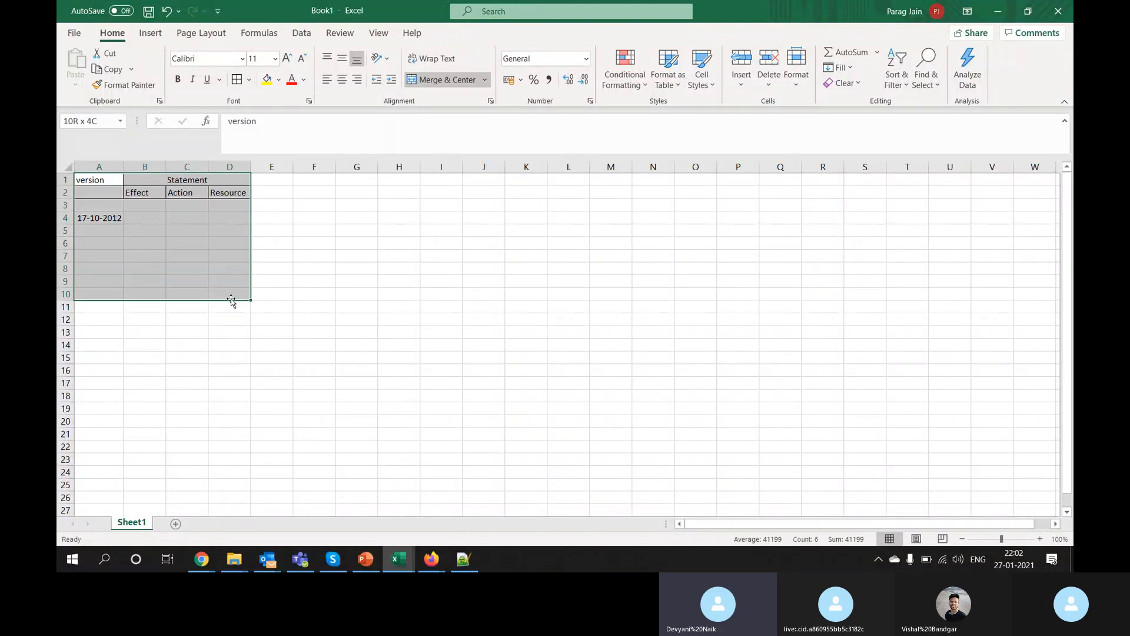
pyautogui.click(235, 79)
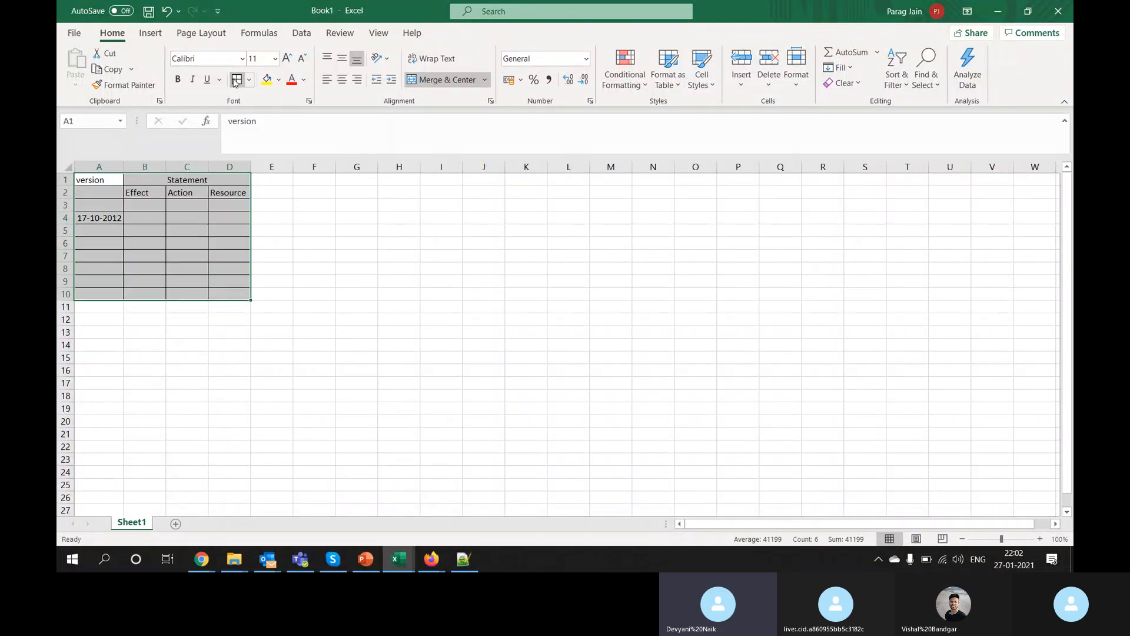
# Step: Delete the empty row 3 and make the heading rows A1:D2 bold
pyautogui.click(63, 204)
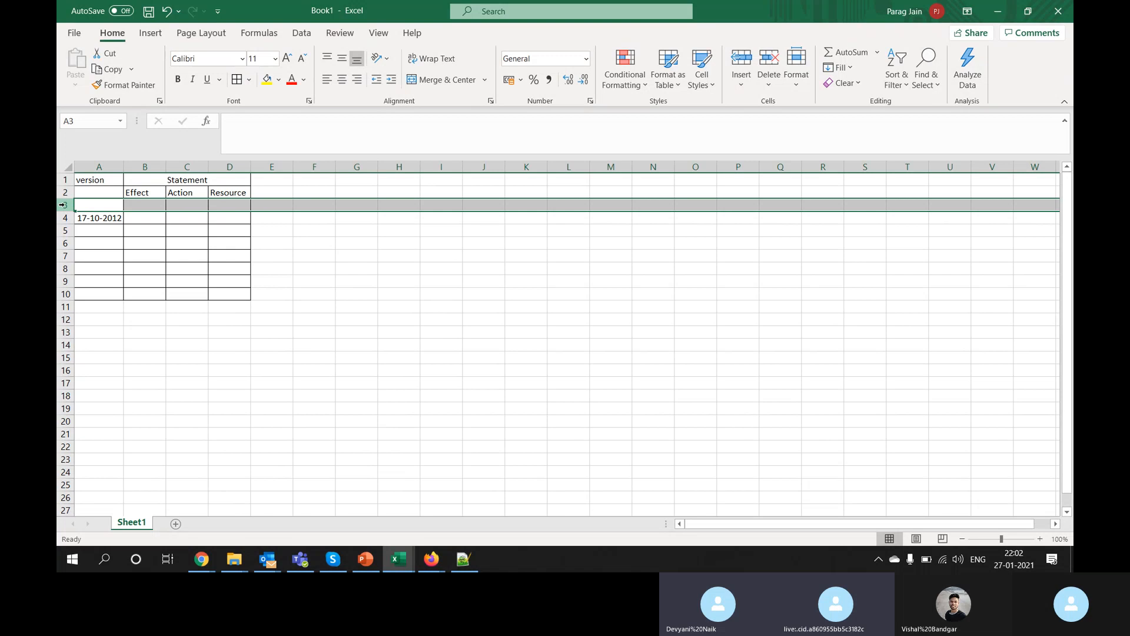
pyautogui.rightClick(63, 204)
pyautogui.click(103, 340)
pyautogui.click(140, 217)
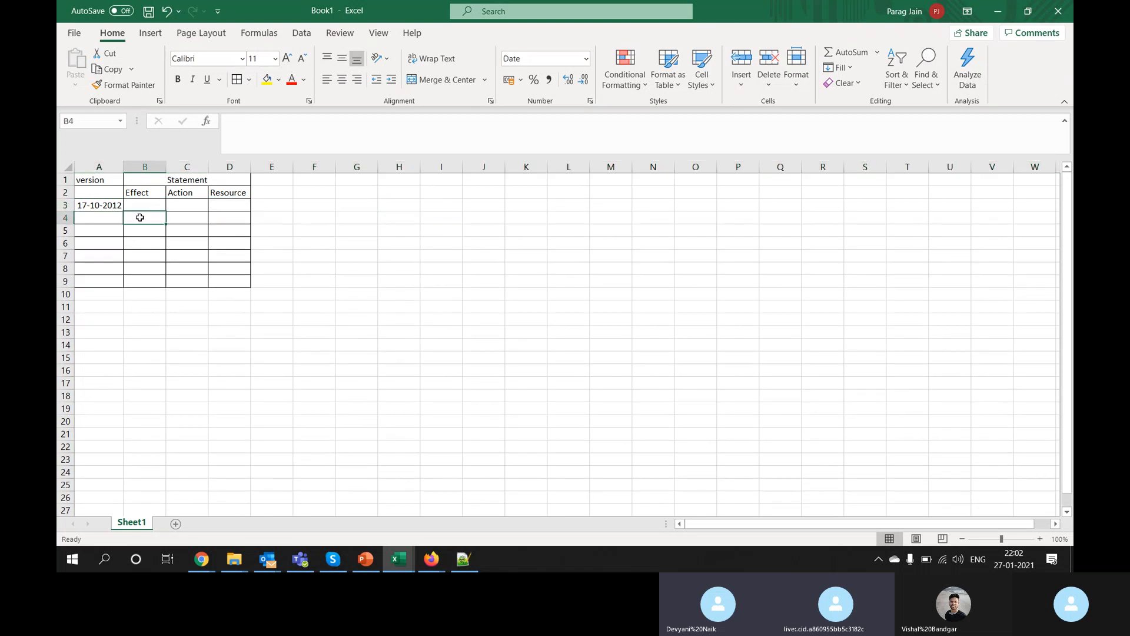
pyautogui.click(145, 206)
pyautogui.click(114, 180)
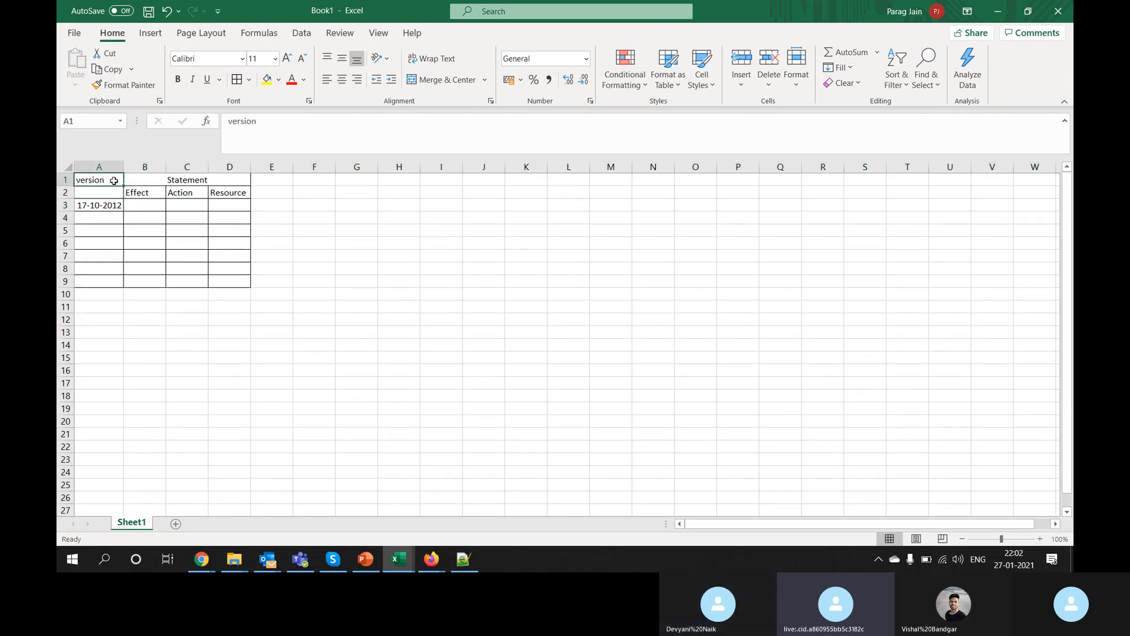
pyautogui.moveTo(113, 181); pyautogui.dragTo(231, 190)
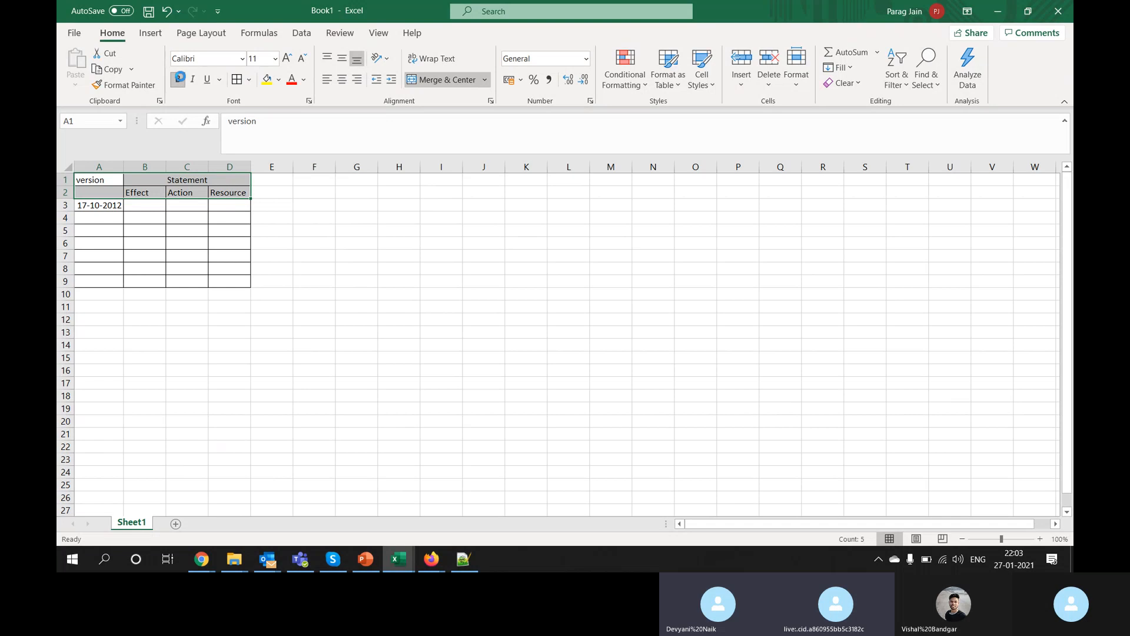
pyautogui.click(178, 78)
# Step: Copy the Effect value Allow from the policy JSON into B3
pyautogui.hotkey('alt', 'Tab')
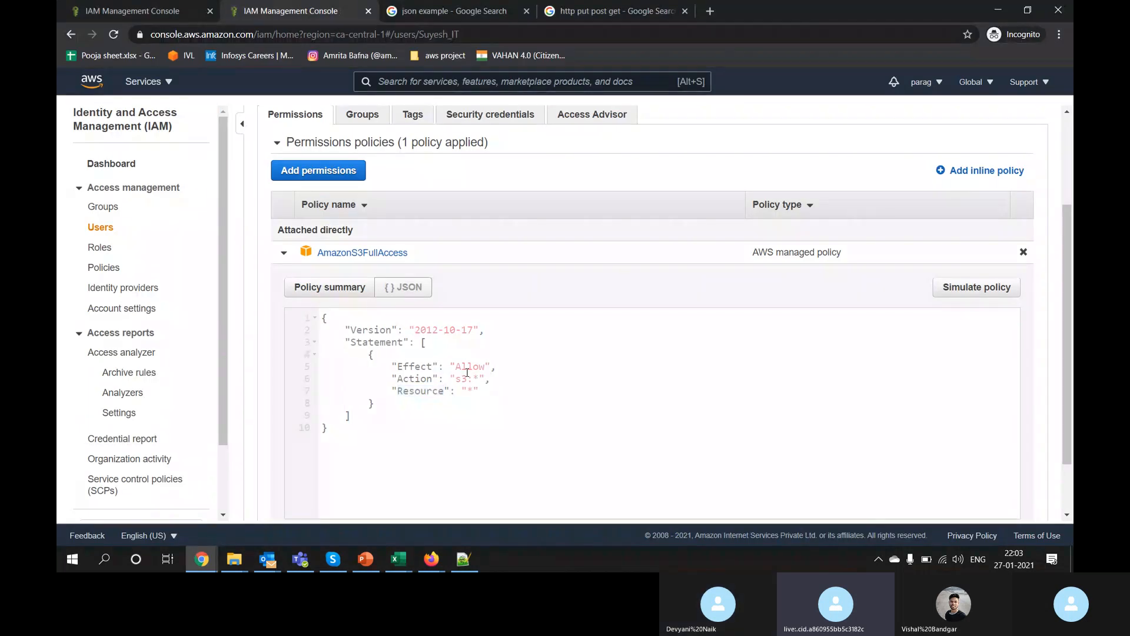
pyautogui.doubleClick(466, 375)
pyautogui.doubleClick(469, 367)
pyautogui.press('super+shift+s')
pyautogui.hotkey('alt', 'Tab')
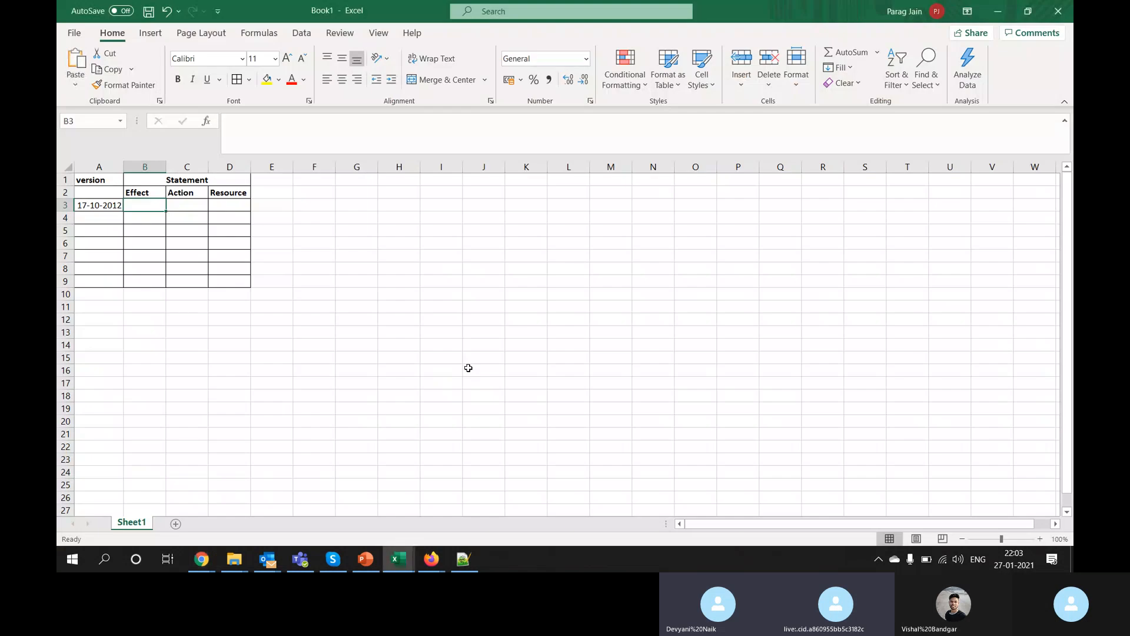
pyautogui.hotkey('ctrl', 'v')
# Step: Copy the action s3:* from the policy JSON into C3
pyautogui.hotkey('alt', 'Tab')
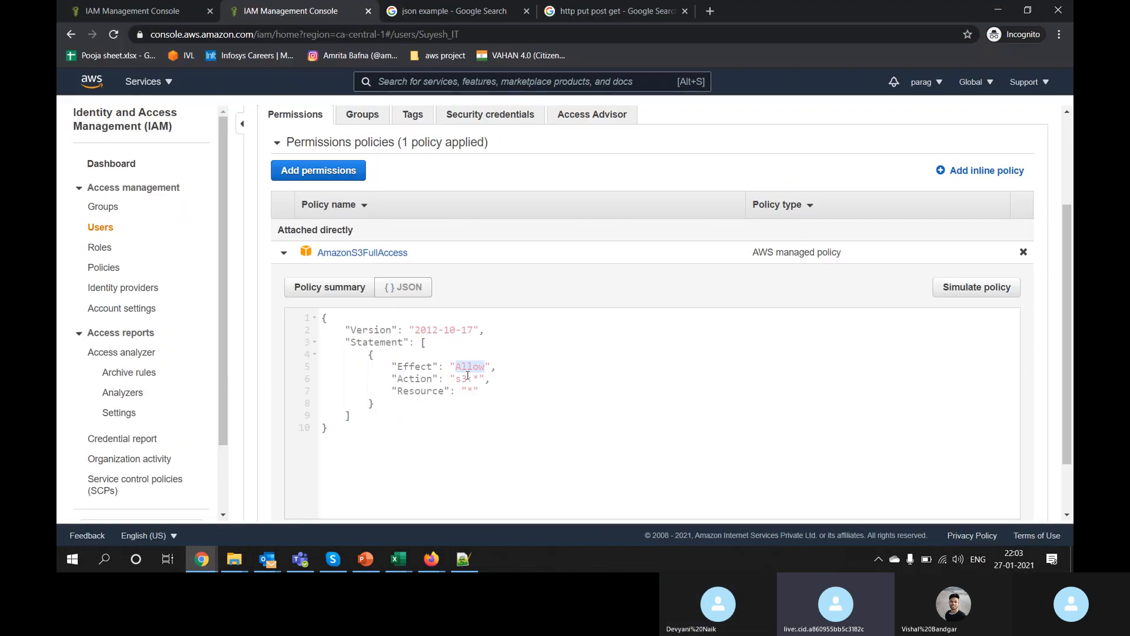
pyautogui.hotkey('shift', 'Right')
pyautogui.hotkey('shift', 'Right')
pyautogui.hotkey('ctrl', 'c')
pyautogui.hotkey('alt', 'Tab')
pyautogui.hotkey('ctrl', 'v')
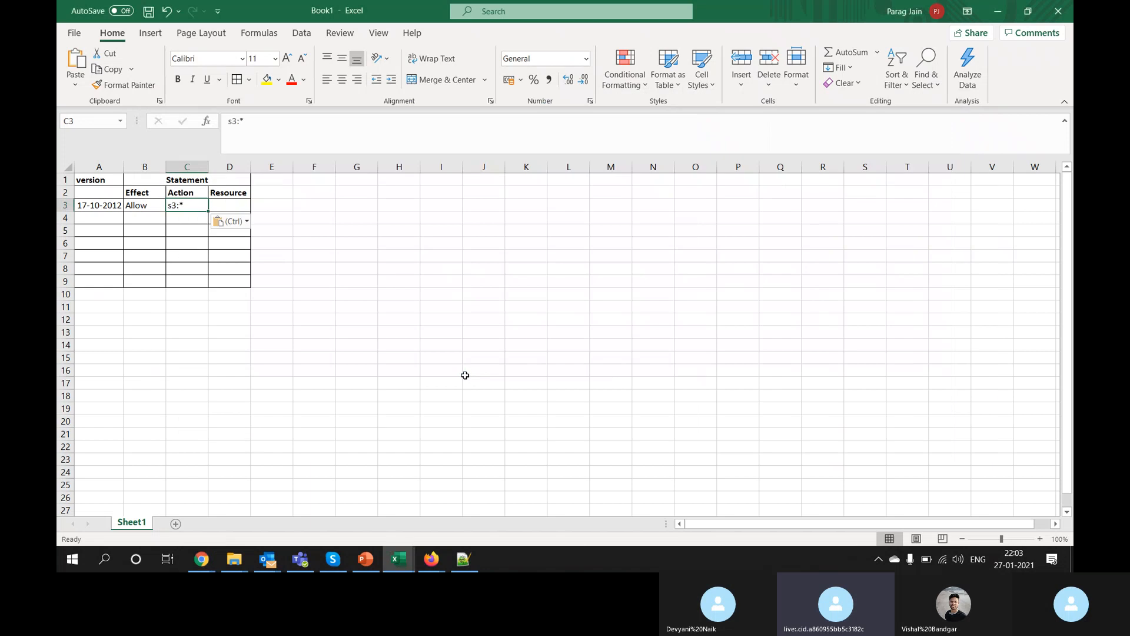
pyautogui.press('Right')
# Step: Enter * as the Resource value in D3
pyautogui.hotkey('alt', 'Tab')
pyautogui.doubleClick(470, 388)
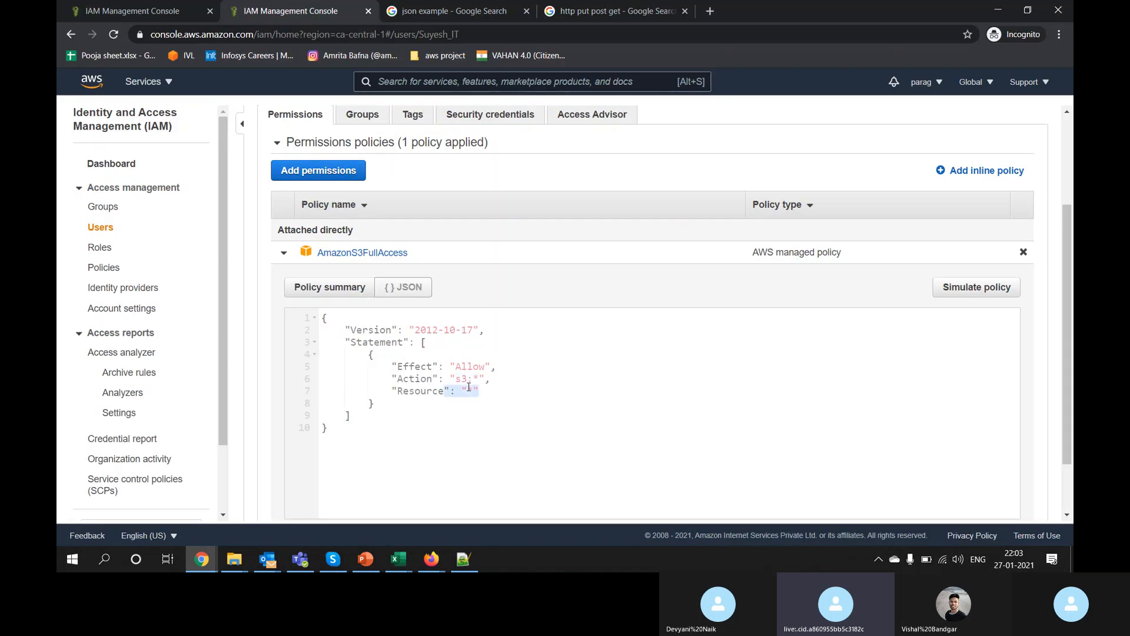
pyautogui.hotkey('alt', 'Tab')
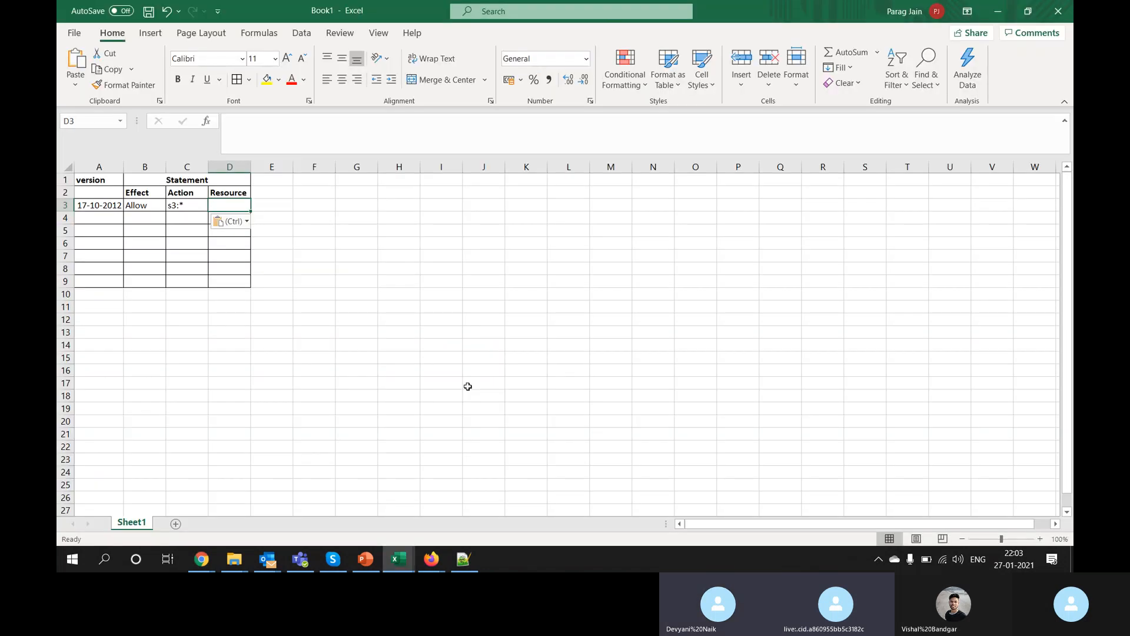
pyautogui.press('Left')
pyautogui.press('Left')
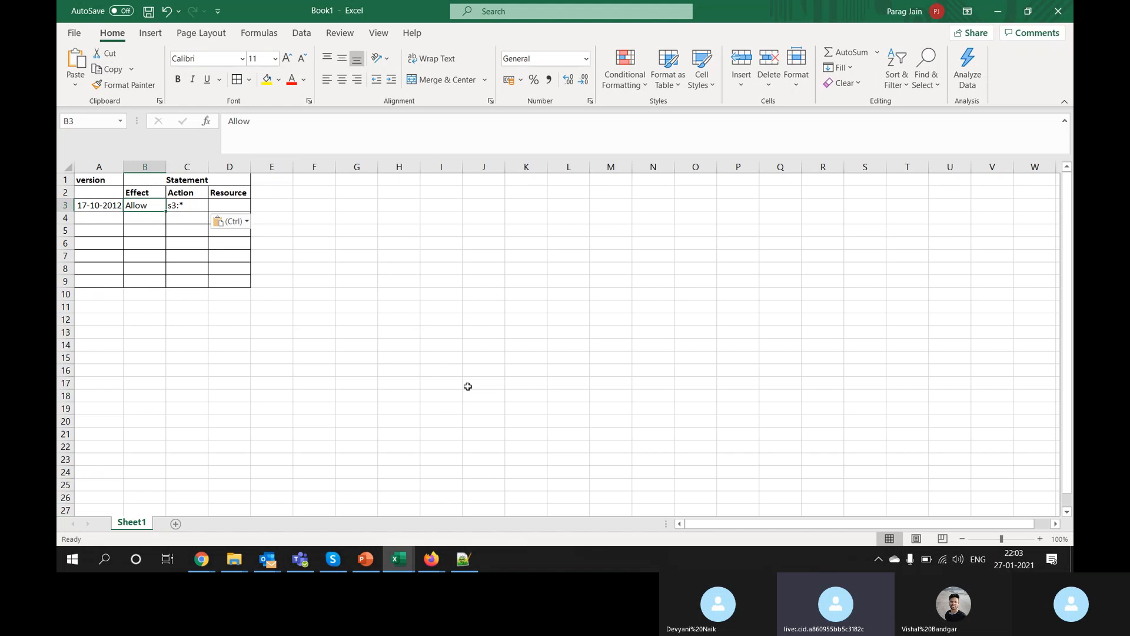
pyautogui.press('Right')
pyautogui.press('Right')
pyautogui.write('*')
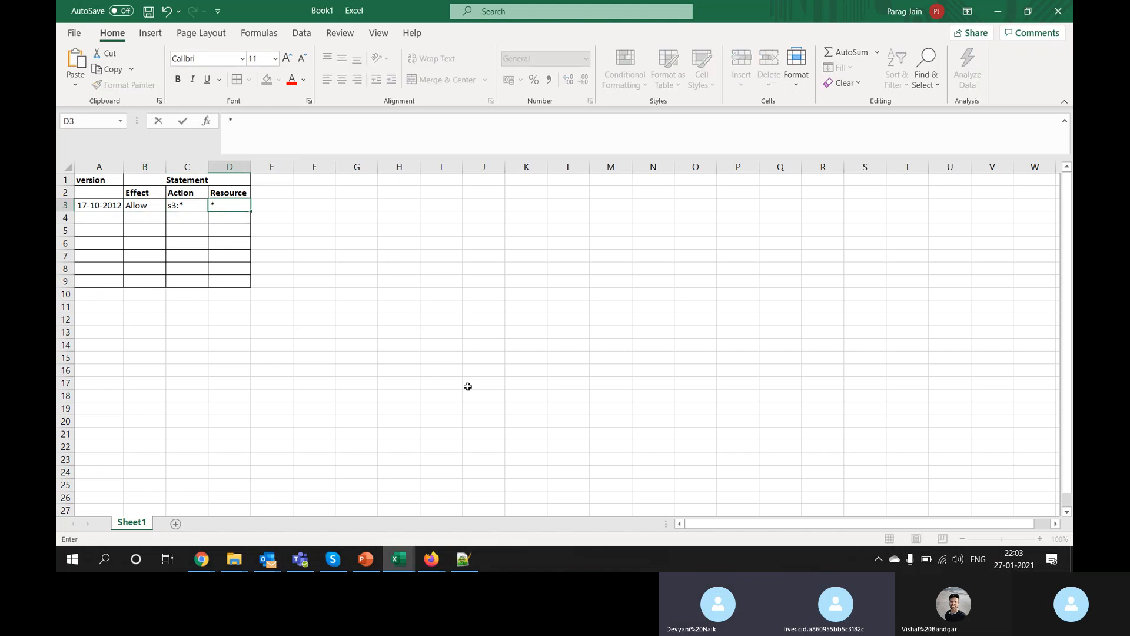
pyautogui.press('Return')
# Step: Review row 3's values (17-10-2012, Allow, s3:*, *) before returning to the IAM console
pyautogui.moveTo(94, 180); pyautogui.dragTo(186, 203)
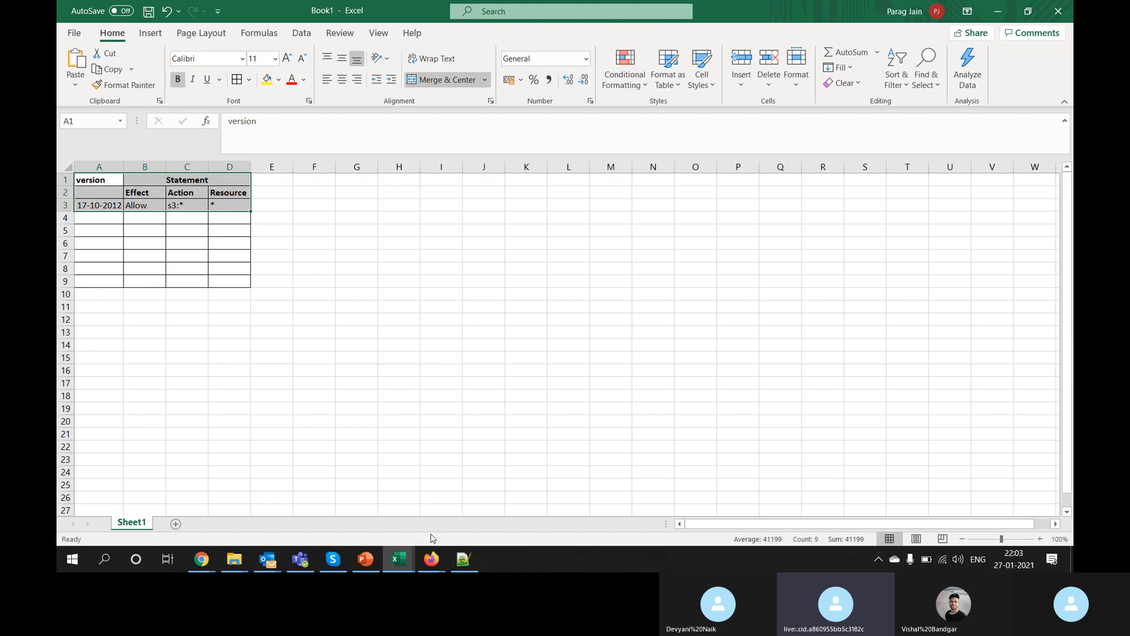
pyautogui.click(192, 356)
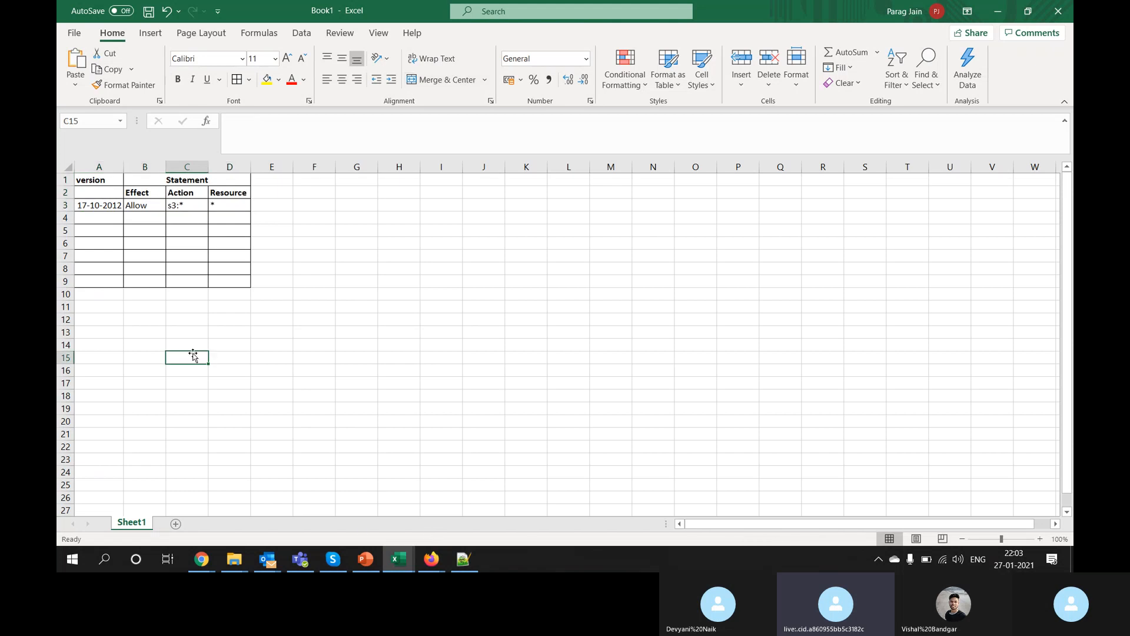
pyautogui.moveTo(93, 177); pyautogui.dragTo(227, 210)
pyautogui.click(231, 242)
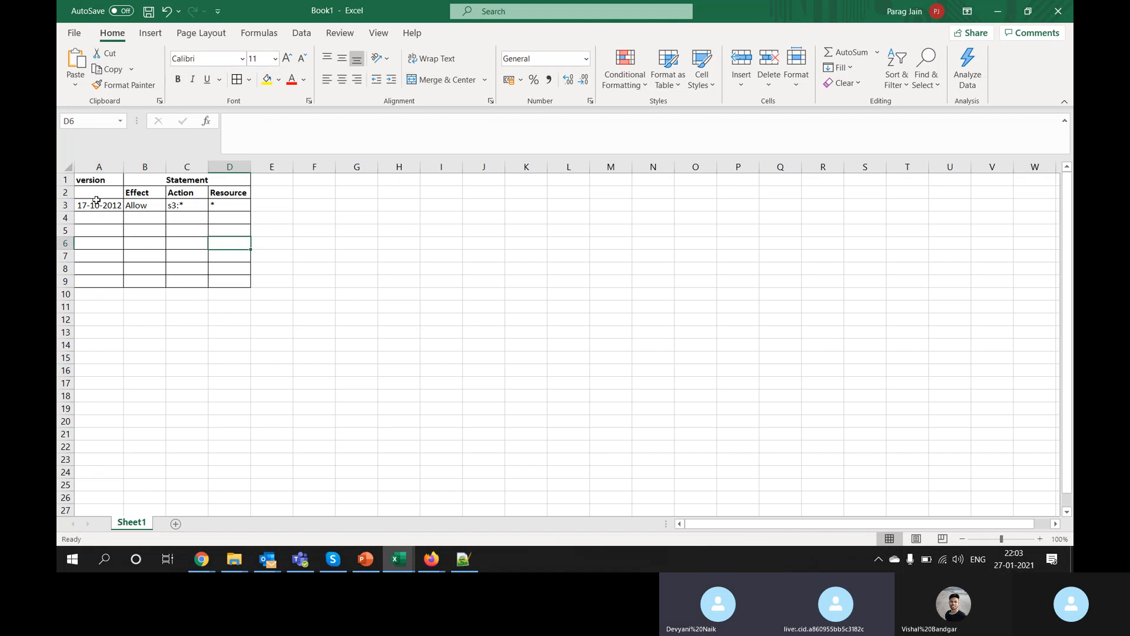
pyautogui.click(100, 204)
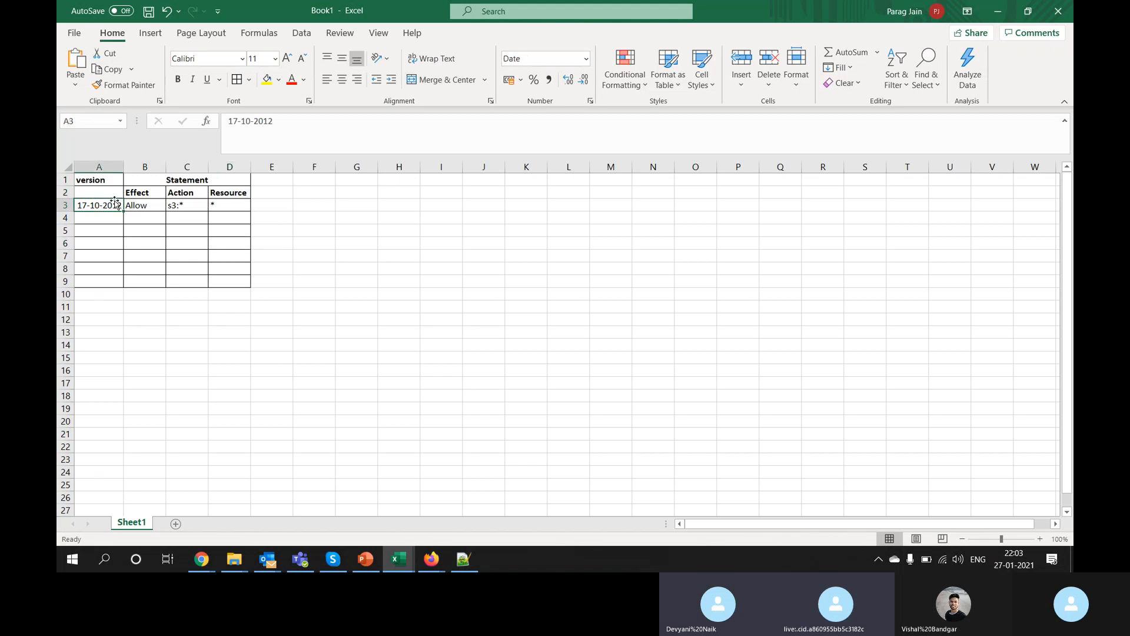
pyautogui.click(179, 181)
pyautogui.click(154, 205)
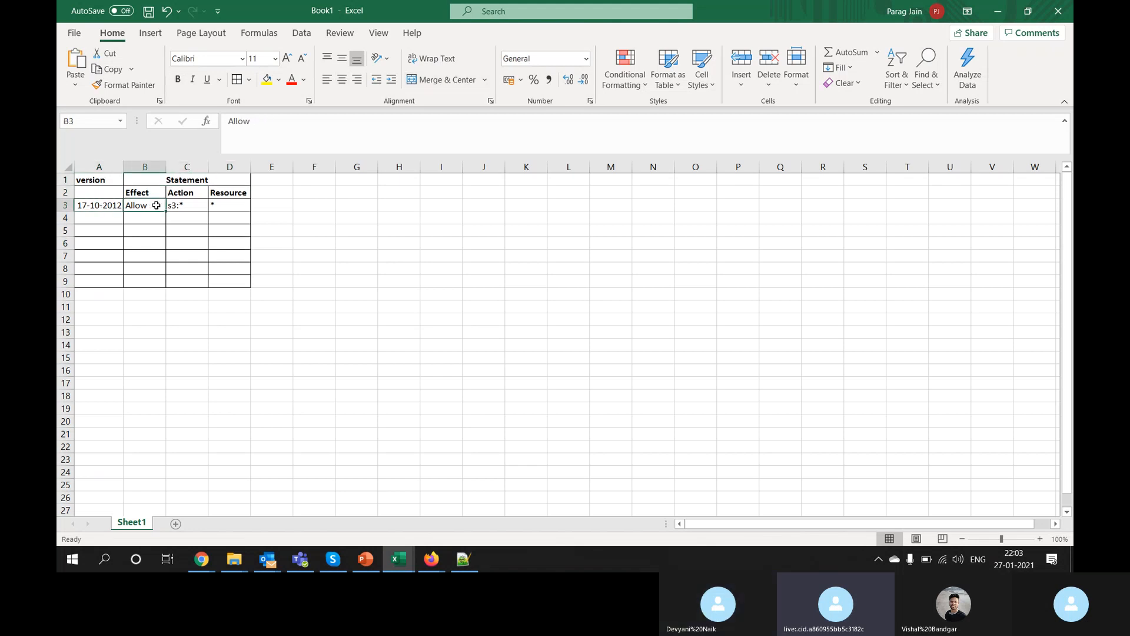
pyautogui.click(190, 205)
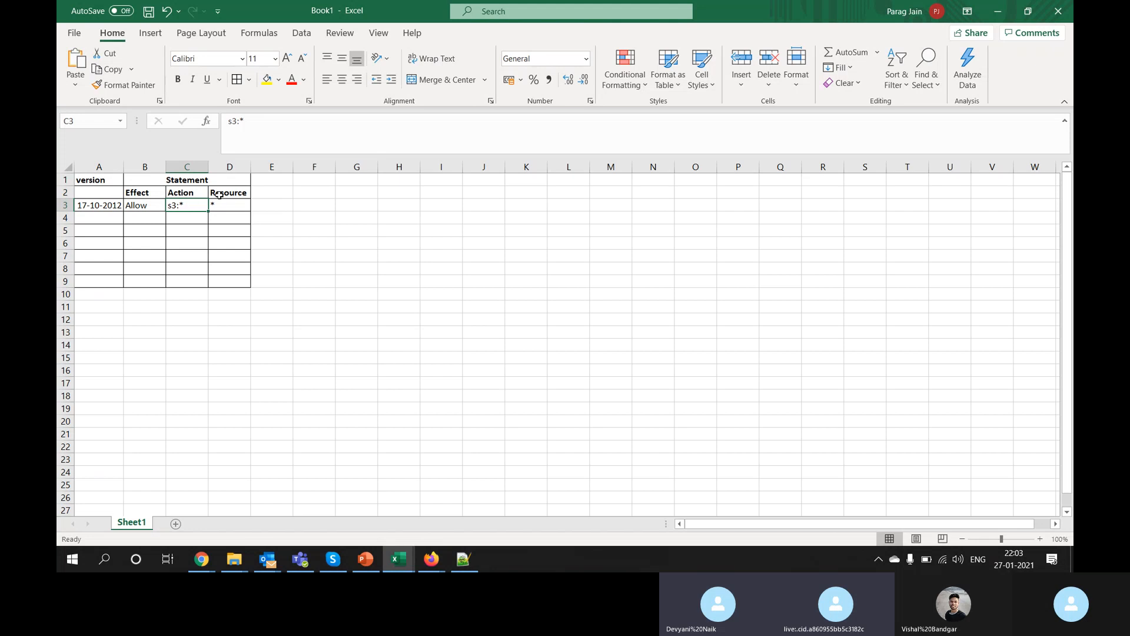
pyautogui.click(219, 194)
pyautogui.click(227, 205)
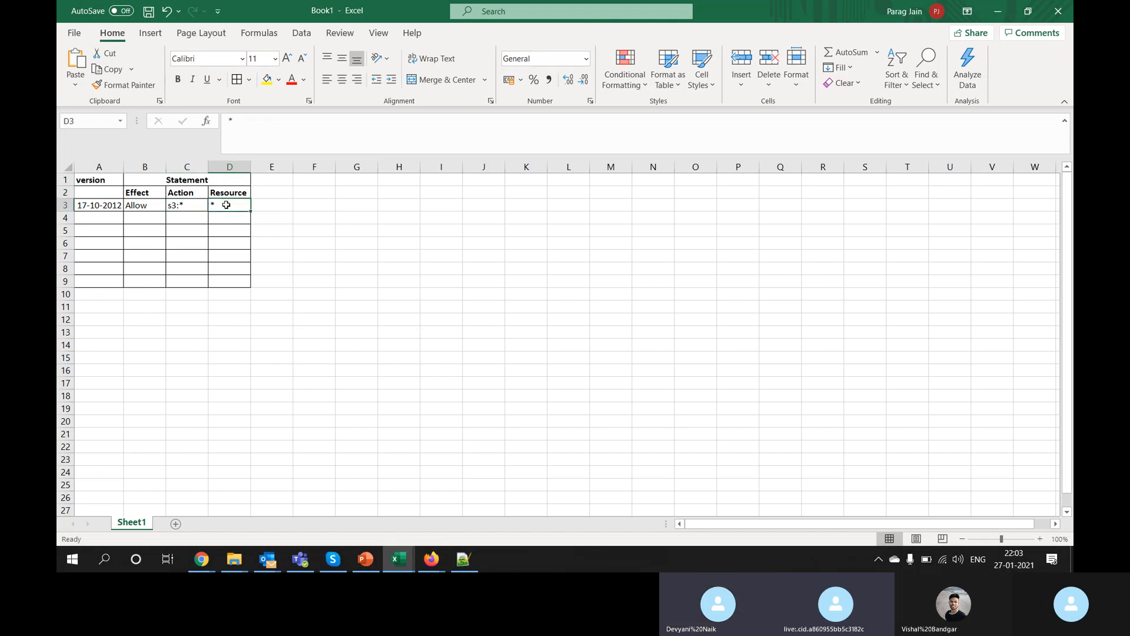
pyautogui.hotkey('alt', 'Tab')
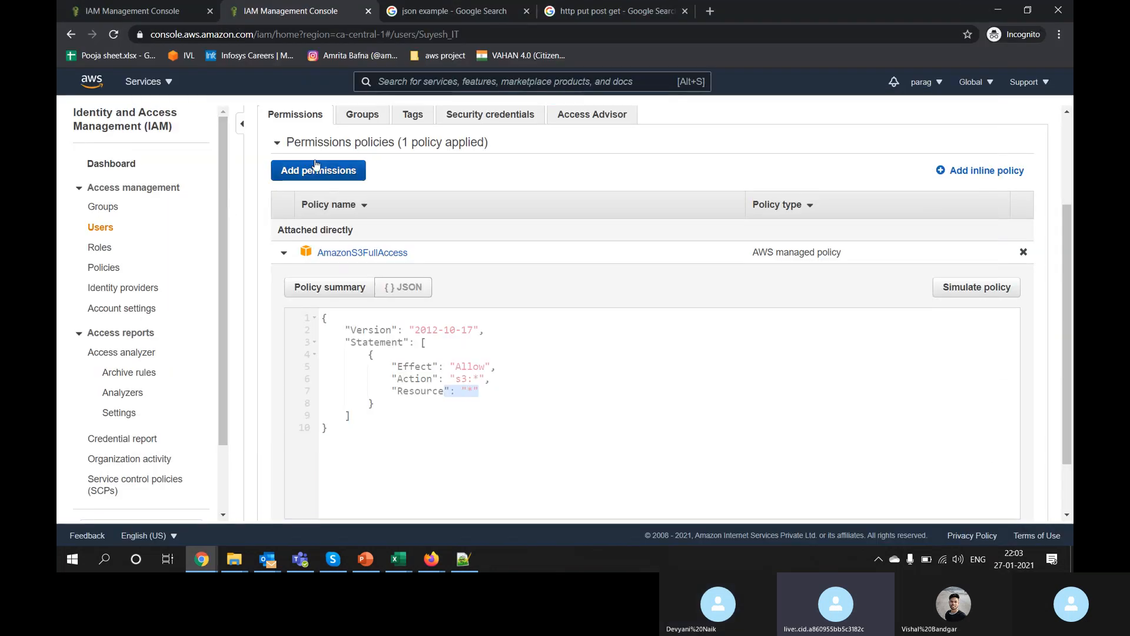
# Step: Open the HR user from the Users list and expand its AmazonS3ReadOnlyAccess policy JSON
pyautogui.scroll(2, 318, 163)
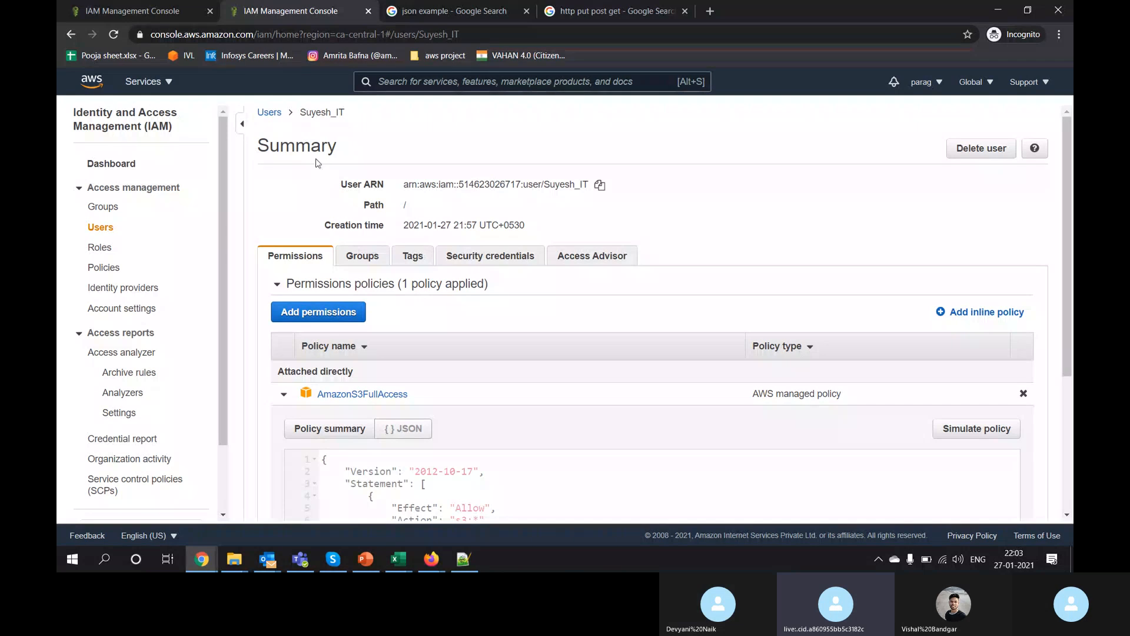
pyautogui.click(269, 111)
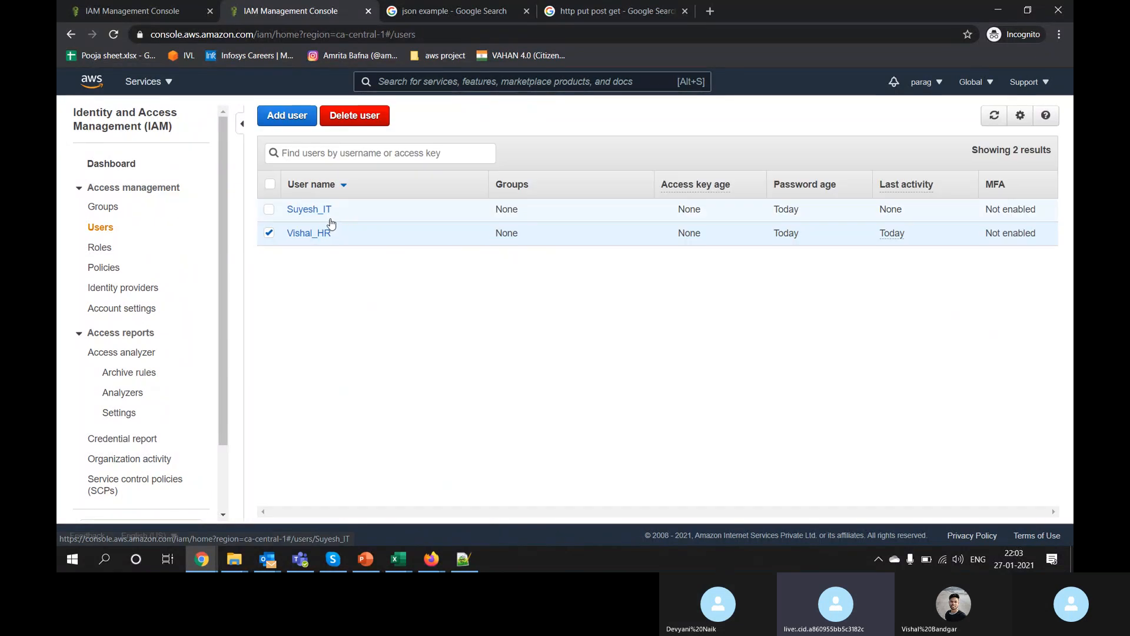
pyautogui.click(321, 234)
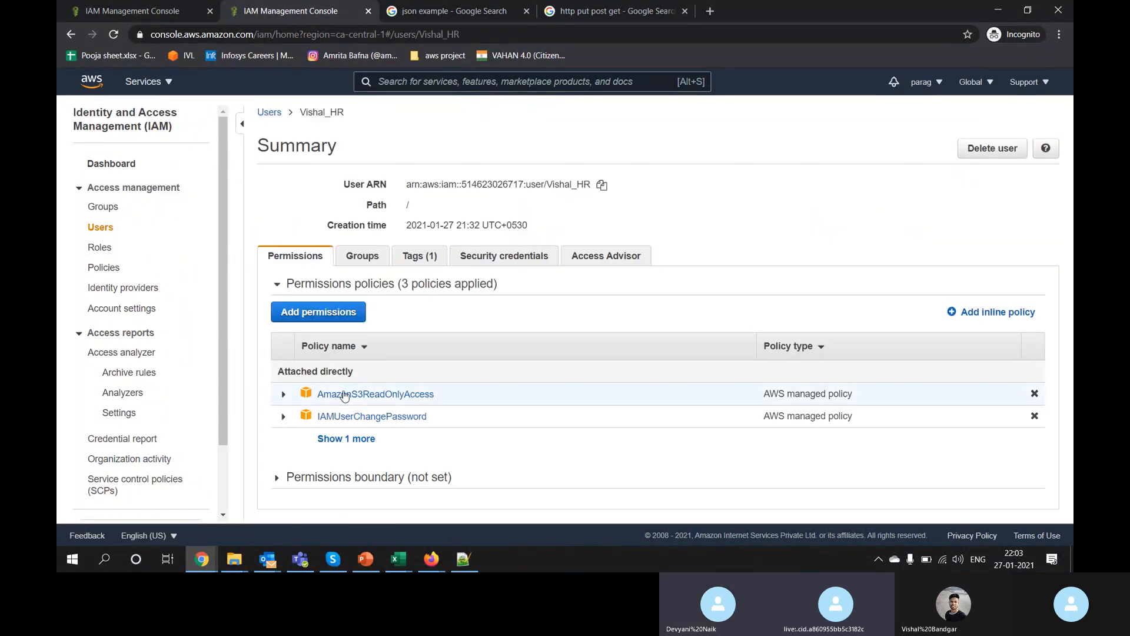
pyautogui.click(284, 394)
pyautogui.scroll(-1, 287, 402)
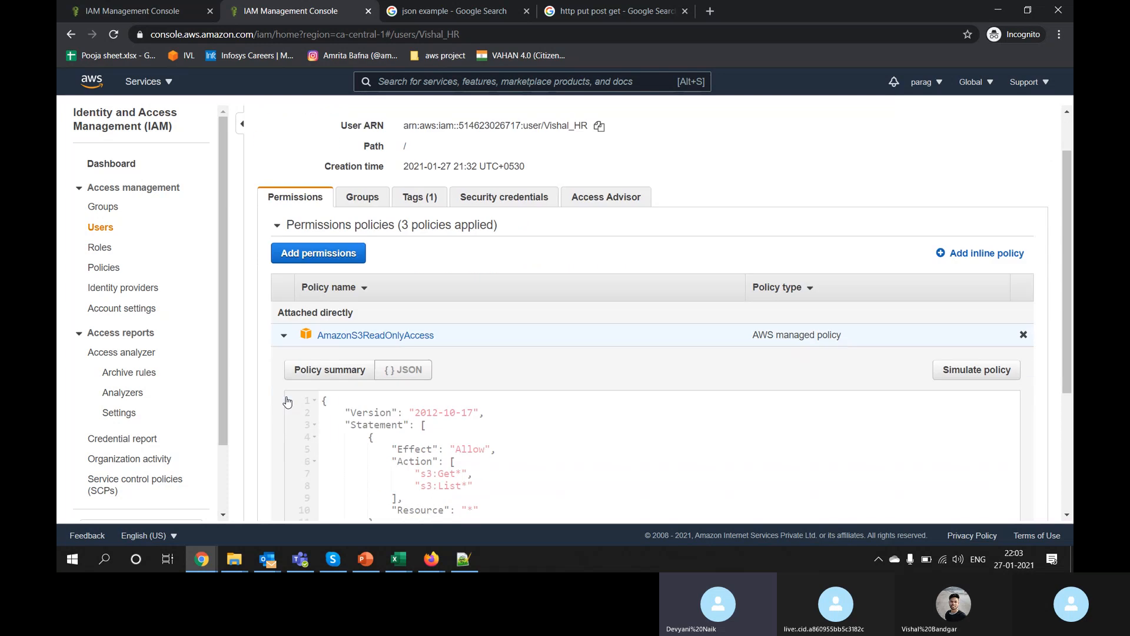
pyautogui.scroll(-2, 289, 401)
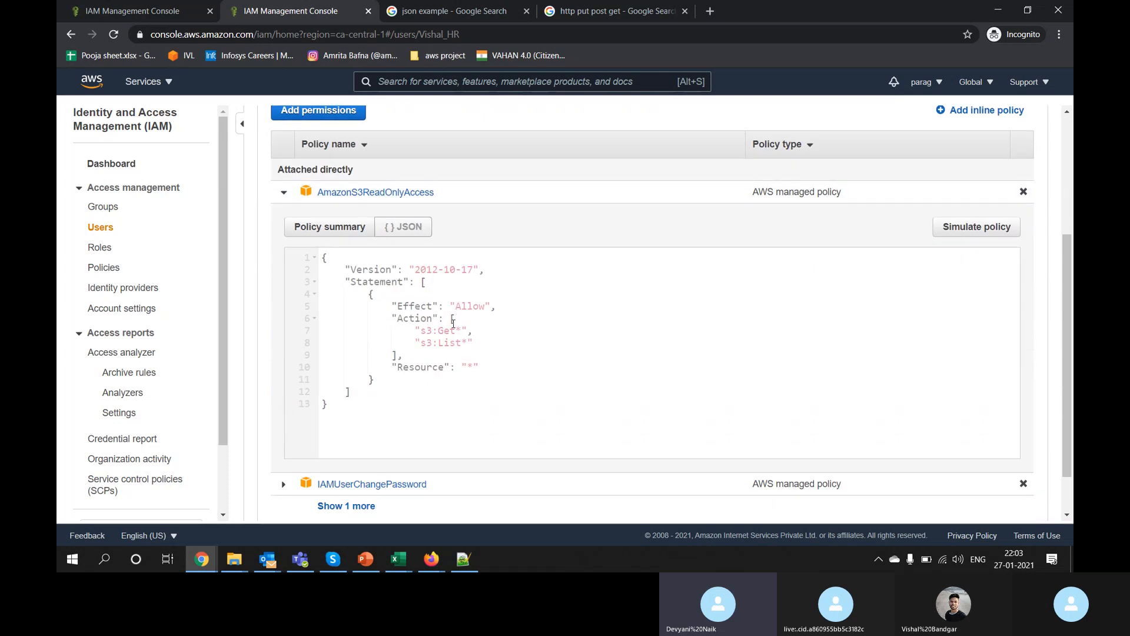
# Step: Select and copy the s3:Get* action from the policy JSON
pyautogui.hotkey('alt', 'Tab')
pyautogui.hotkey('alt', 'Tab')
pyautogui.moveTo(457, 319); pyautogui.dragTo(393, 355)
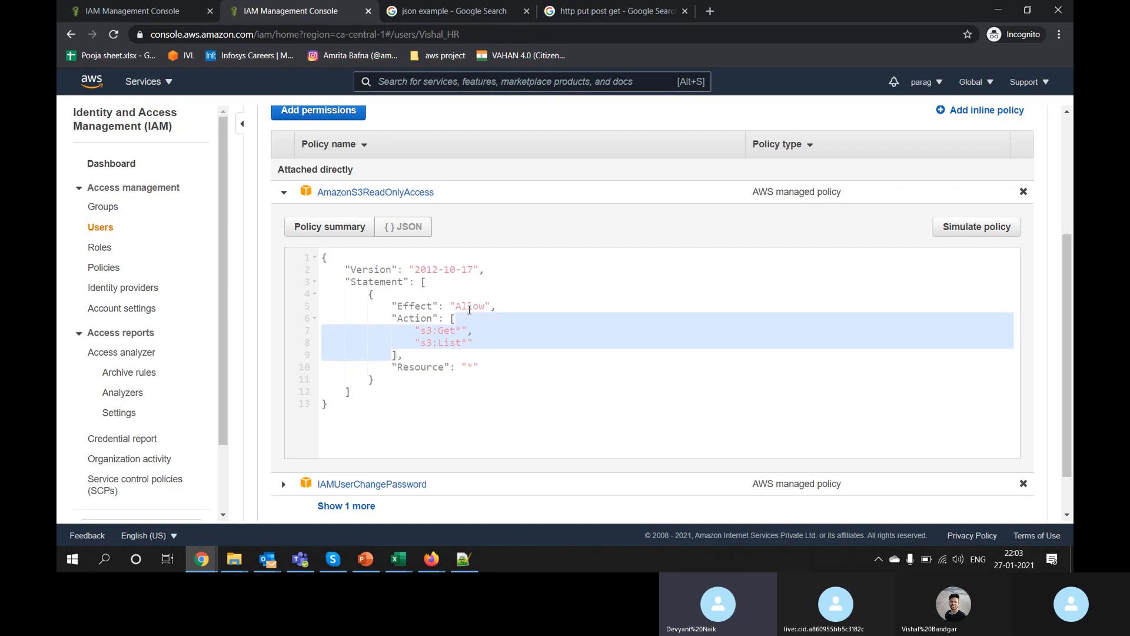
pyautogui.moveTo(441, 326)
pyautogui.mouseDown()
pyautogui.moveTo(424, 331)
pyautogui.moveTo(454, 331)
pyautogui.mouseUp()
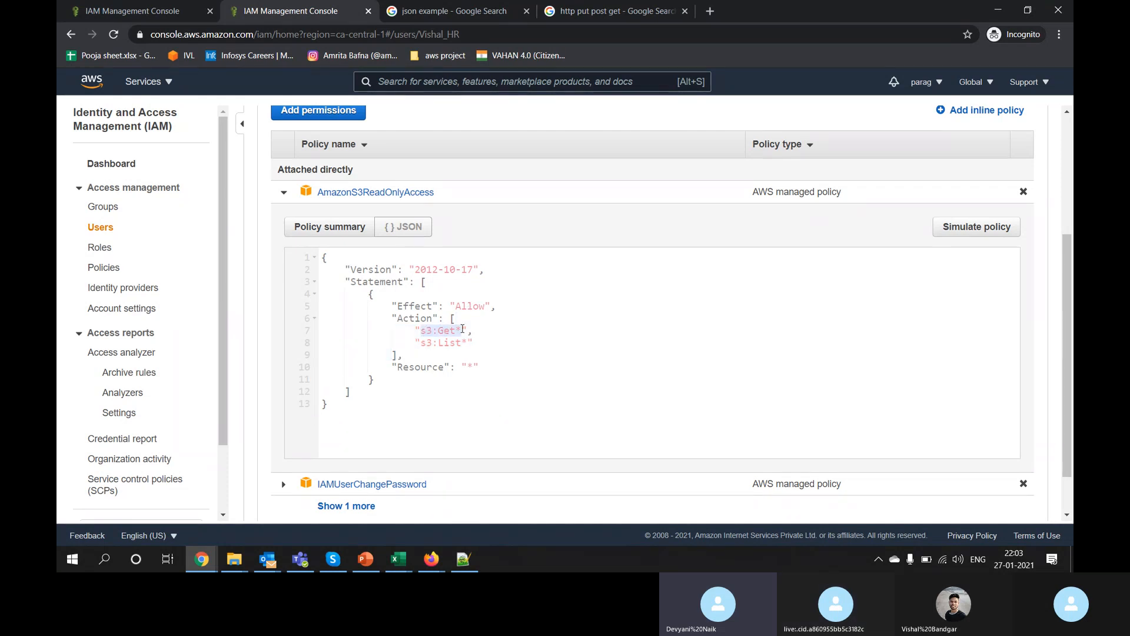
pyautogui.hotkey('alt', 'Tab')
pyautogui.press('Left')
# Step: Paste s3:Get* into the Action cell C5
pyautogui.press('Down')
pyautogui.press('Down')
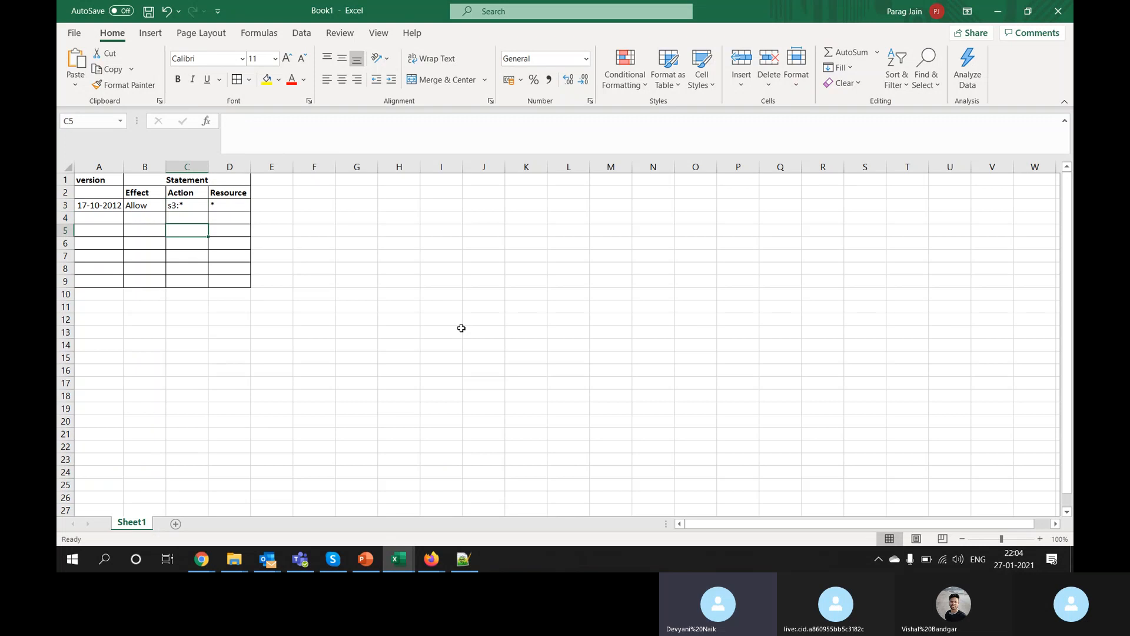
pyautogui.press('Left')
pyautogui.press('Left')
pyautogui.press('Right')
pyautogui.press('Right')
pyautogui.write('s3:Get*')
pyautogui.press('Right')
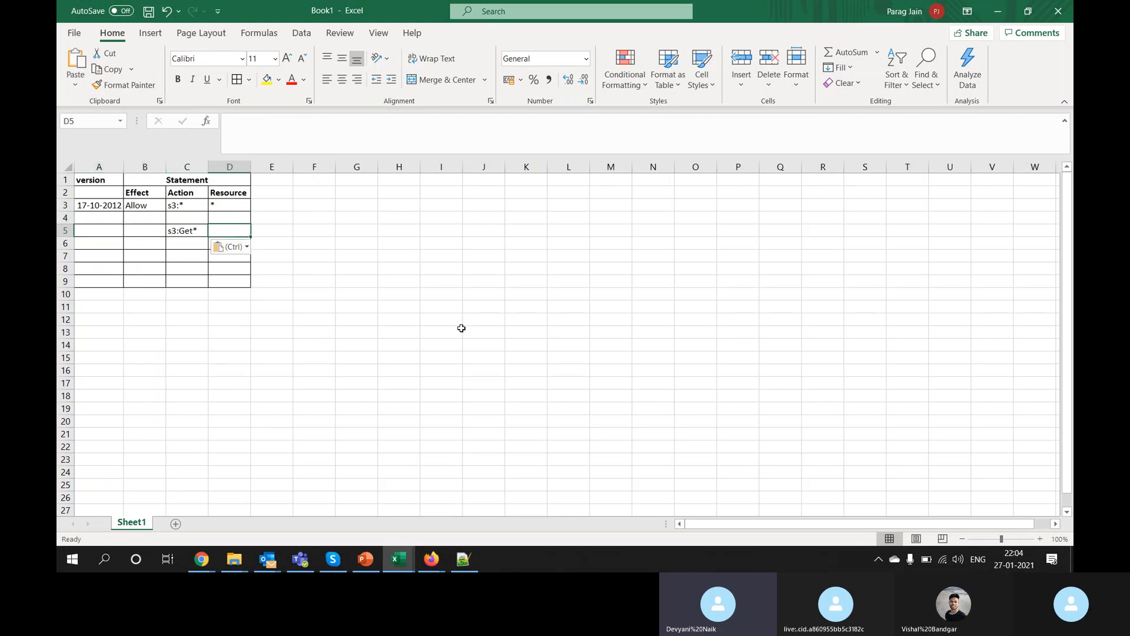
# Step: Copy s3:List* from the policy JSON into cell C6
pyautogui.hotkey('alt', 'Tab')
pyautogui.moveTo(422, 341); pyautogui.dragTo(467, 341)
pyautogui.hotkey('ctrl', 'c')
pyautogui.hotkey('alt', 'Tab')
pyautogui.press('Down')
pyautogui.press('Left')
pyautogui.hotkey('ctrl', 'v')
pyautogui.press('Down')
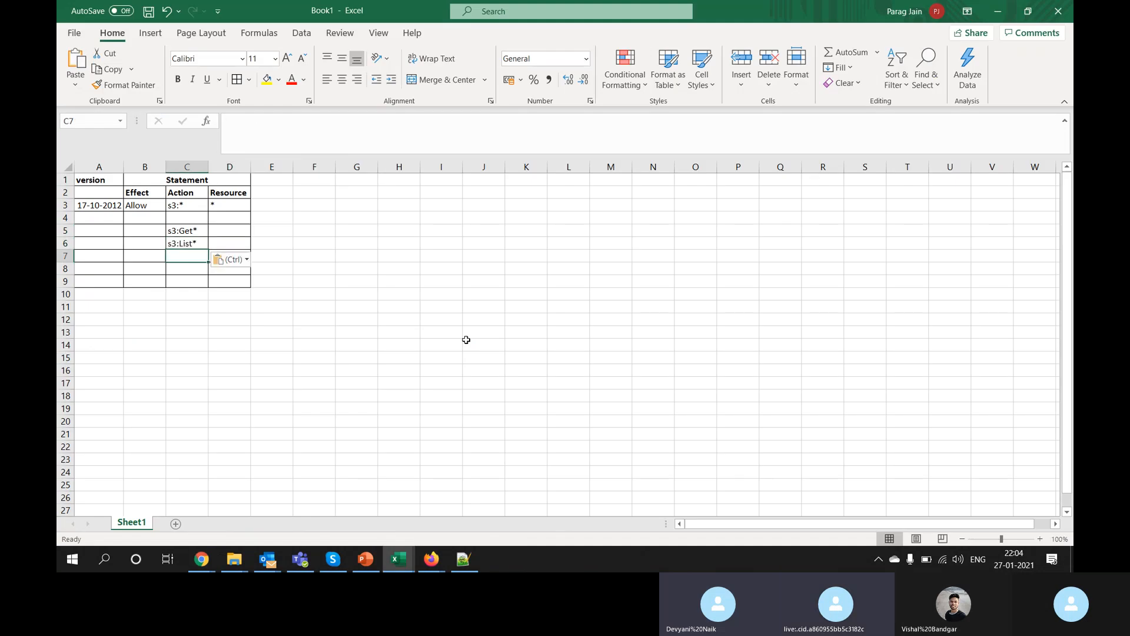
# Step: Copy 17-10-2012 and Allow from A3:B3 into row 5 and enter * in D5
pyautogui.hotkey('alt', 'Tab')
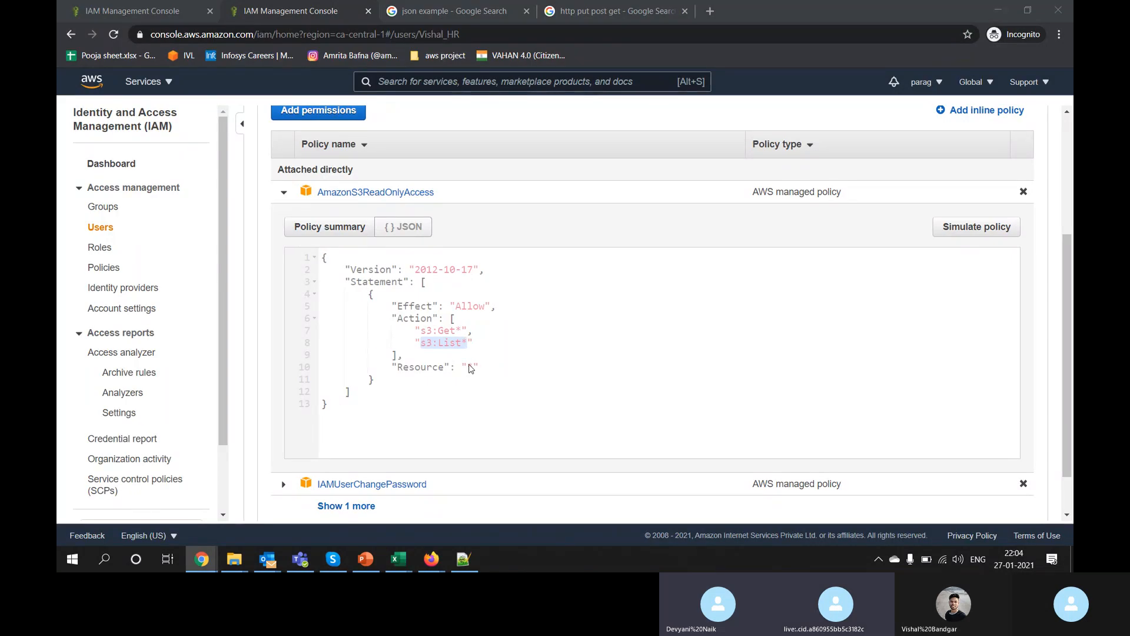
pyautogui.hotkey('alt', 'Tab')
pyautogui.moveTo(94, 205); pyautogui.dragTo(138, 205)
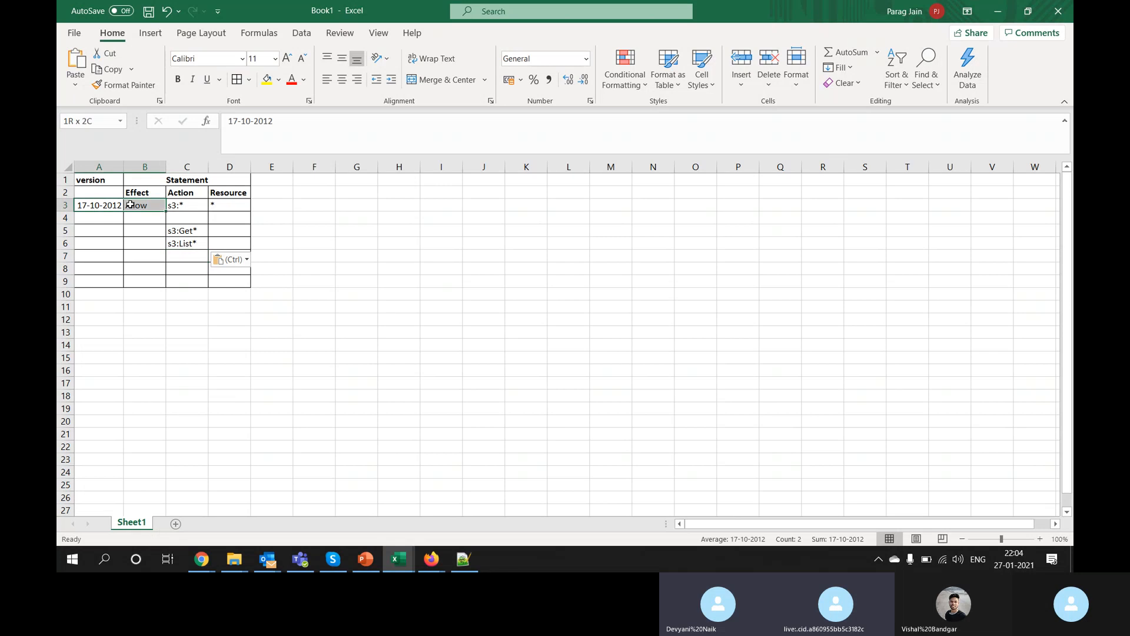
pyautogui.hotkey('ctrl', 'c')
pyautogui.click(113, 227)
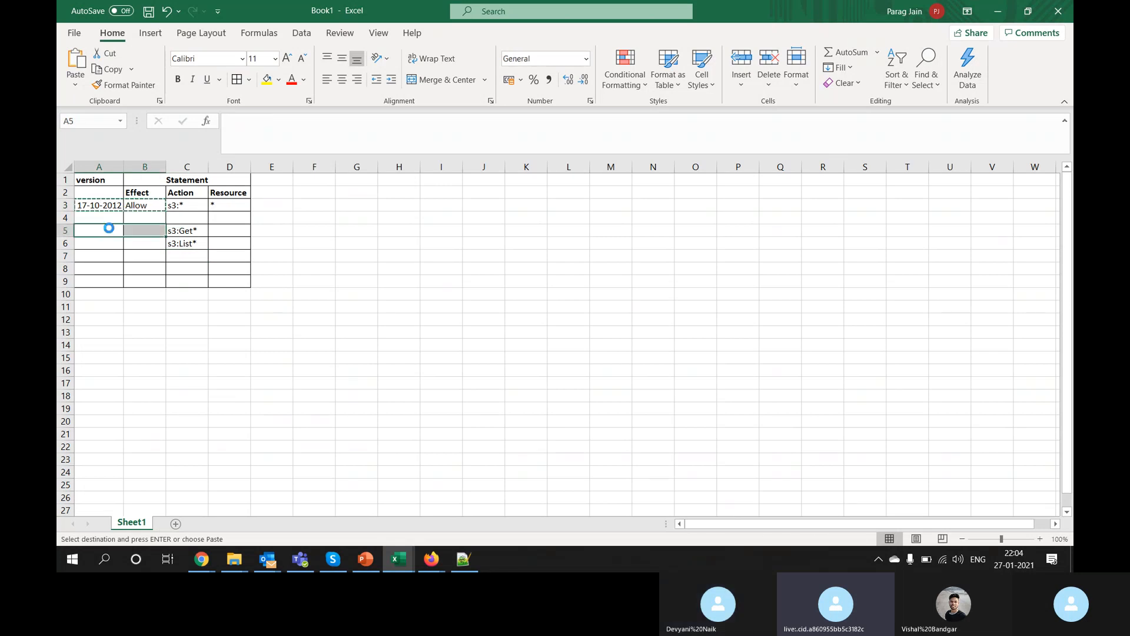
pyautogui.hotkey('ctrl', 'v')
pyautogui.click(223, 230)
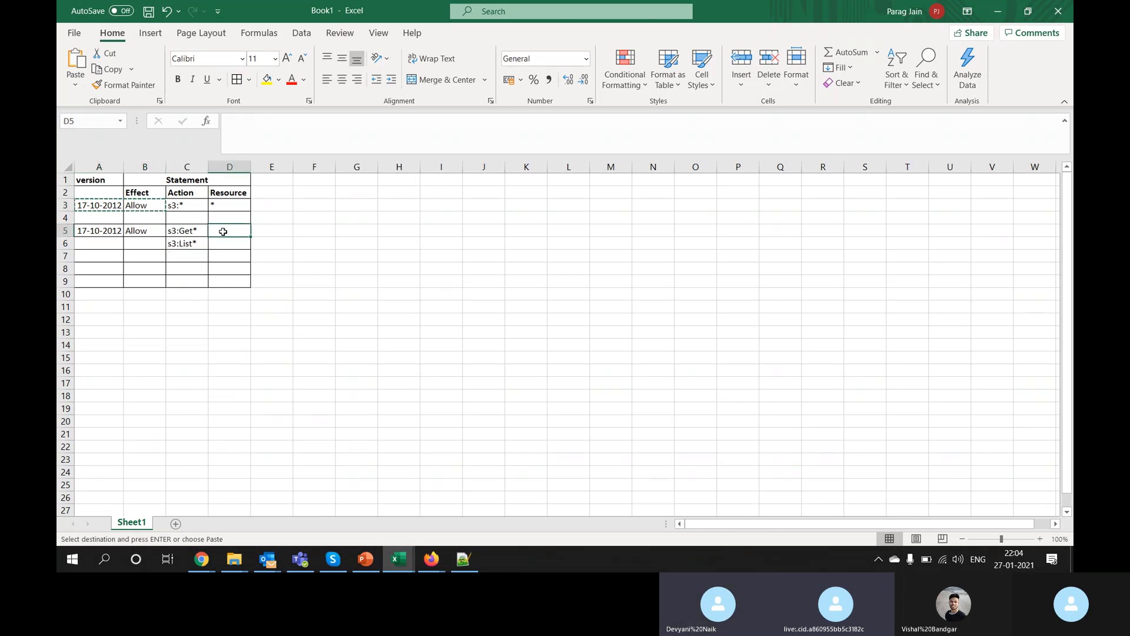
pyautogui.write('*')
pyautogui.press('Return')
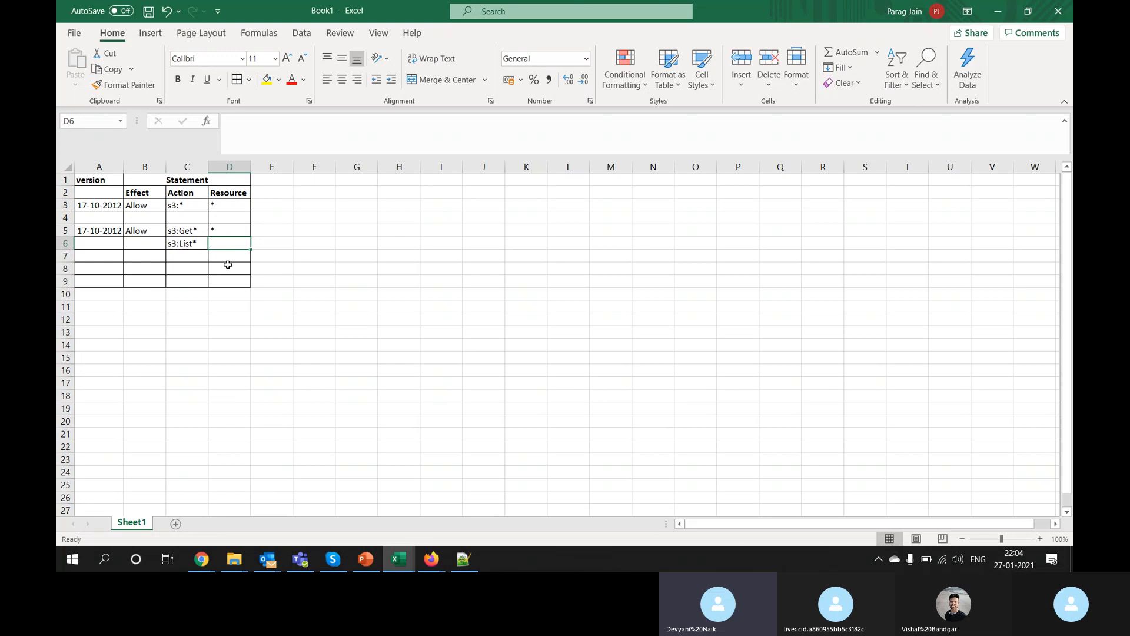
pyautogui.hotkey('alt', 'Tab')
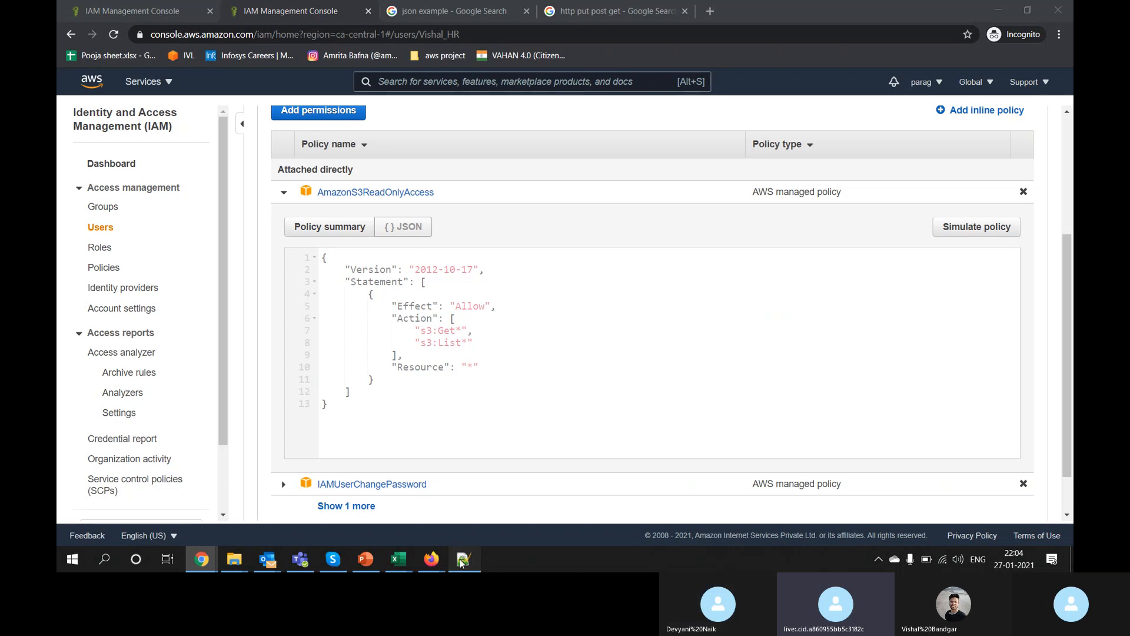
# Step: Highlight the JSON object in Notepad++, pointing out key_name_1 and its value vaue_of_key_1
pyautogui.hotkey('alt', 'Tab')
pyautogui.hotkey('ctrl', 'End')
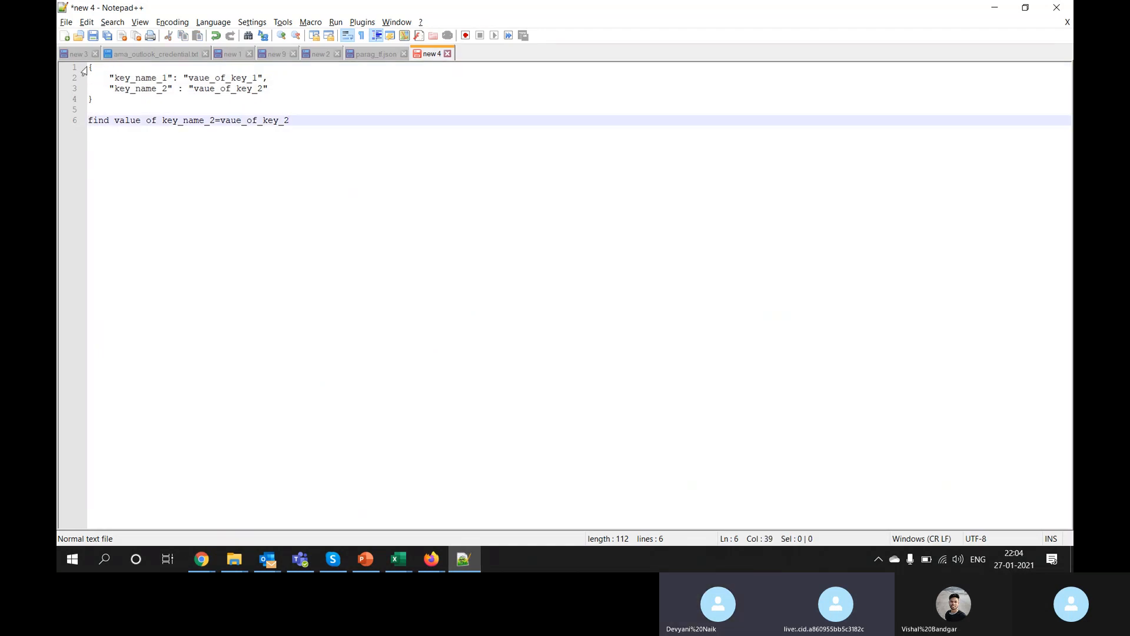
pyautogui.moveTo(90, 66); pyautogui.dragTo(102, 108)
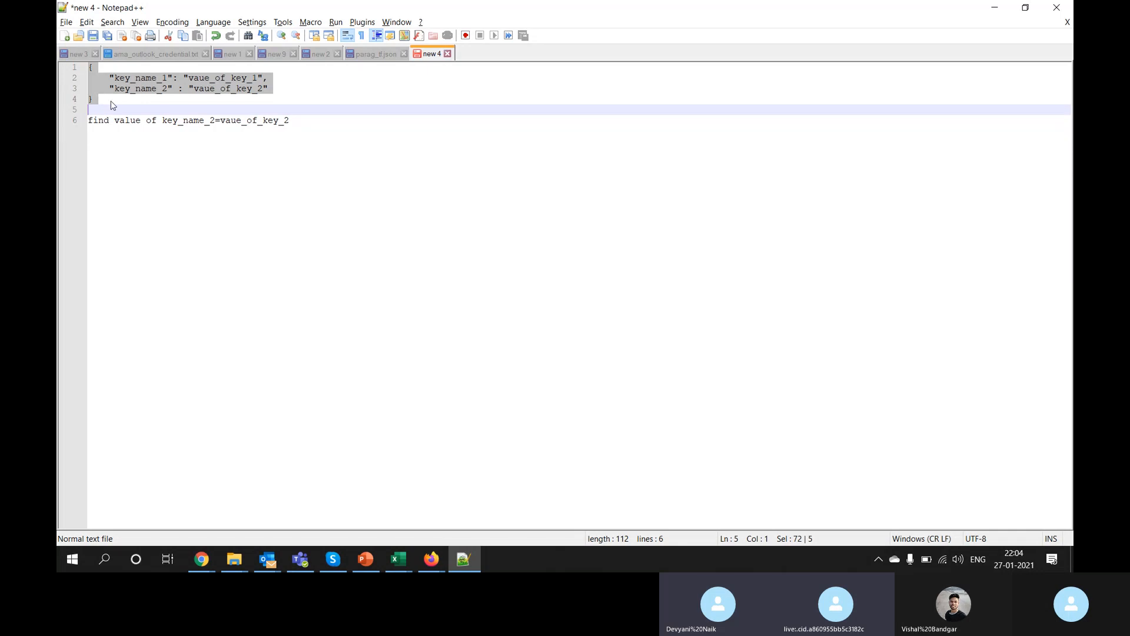
pyautogui.doubleClick(133, 78)
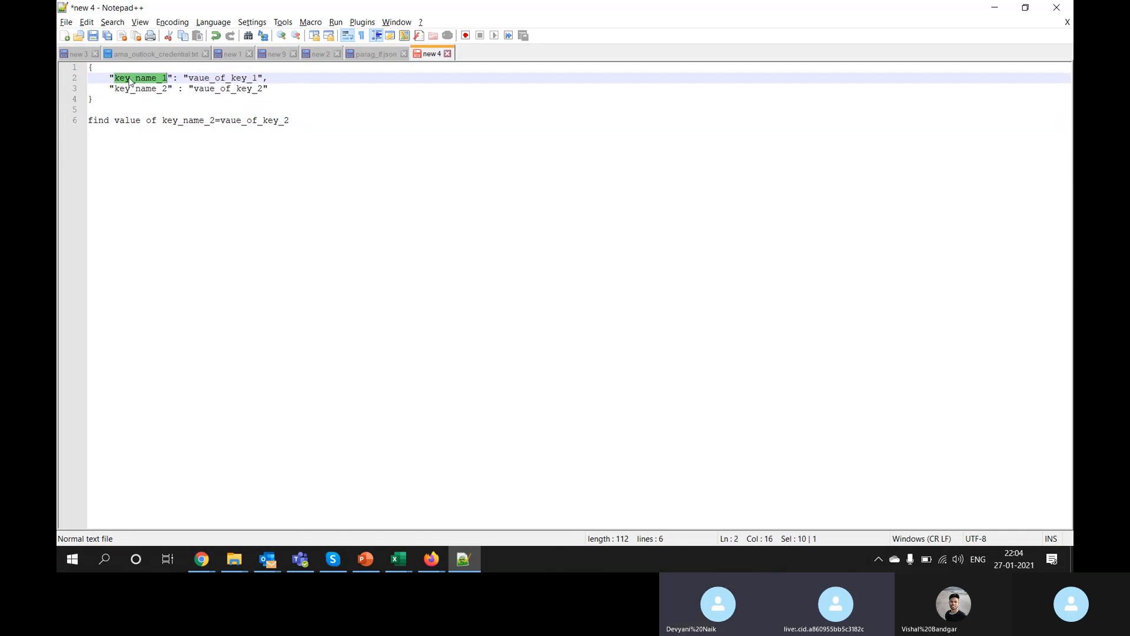
pyautogui.doubleClick(212, 78)
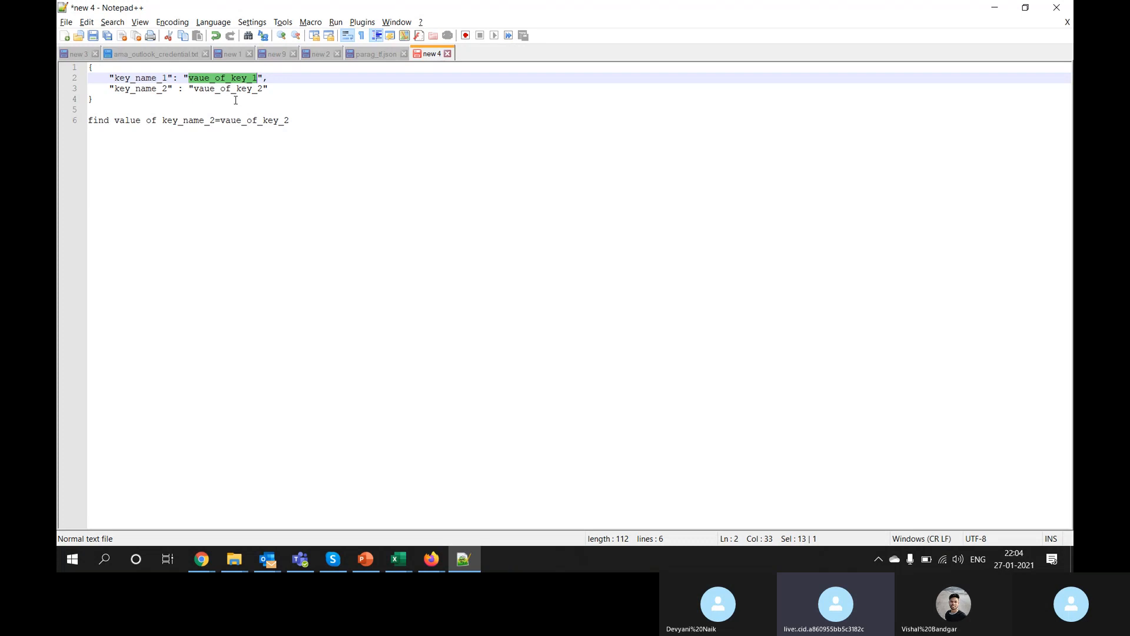
pyautogui.click(255, 89)
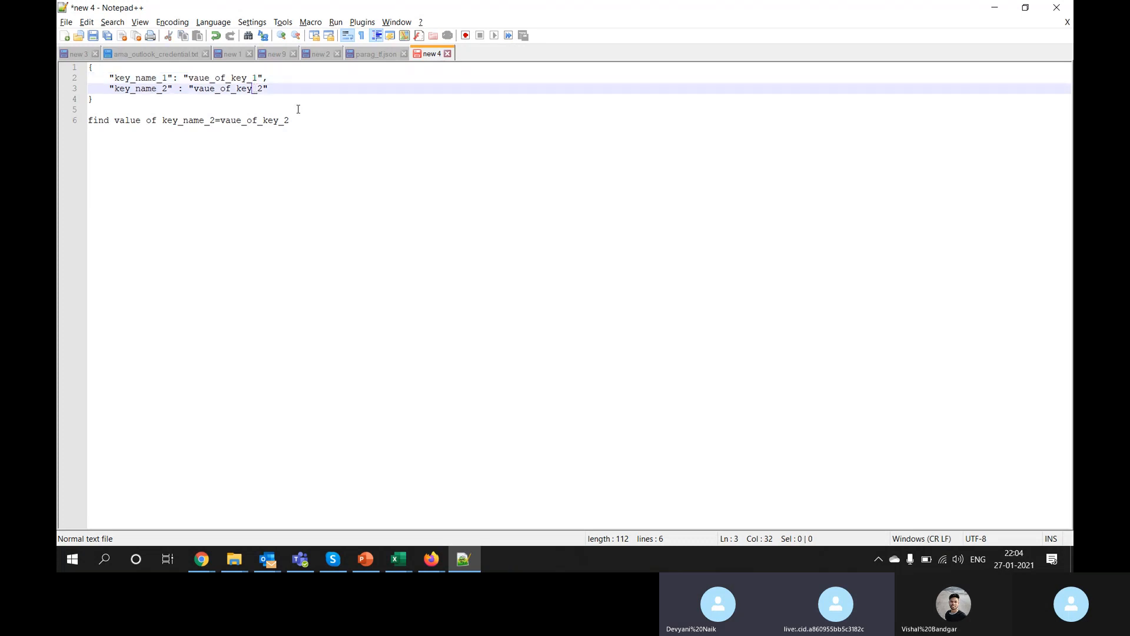
# Step: Merge and centre Resource cells D5:D6 so * spans both rows of the second statement
pyautogui.hotkey('alt', 'Tab')
pyautogui.hotkey('alt', 'Tab')
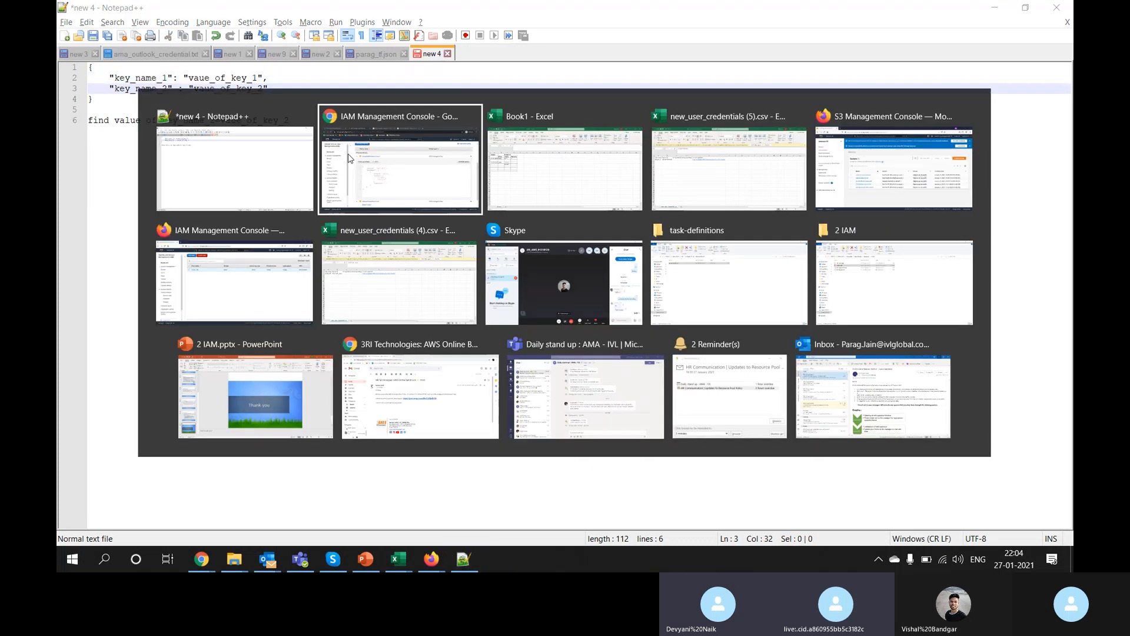
pyautogui.moveTo(101, 232); pyautogui.dragTo(225, 240)
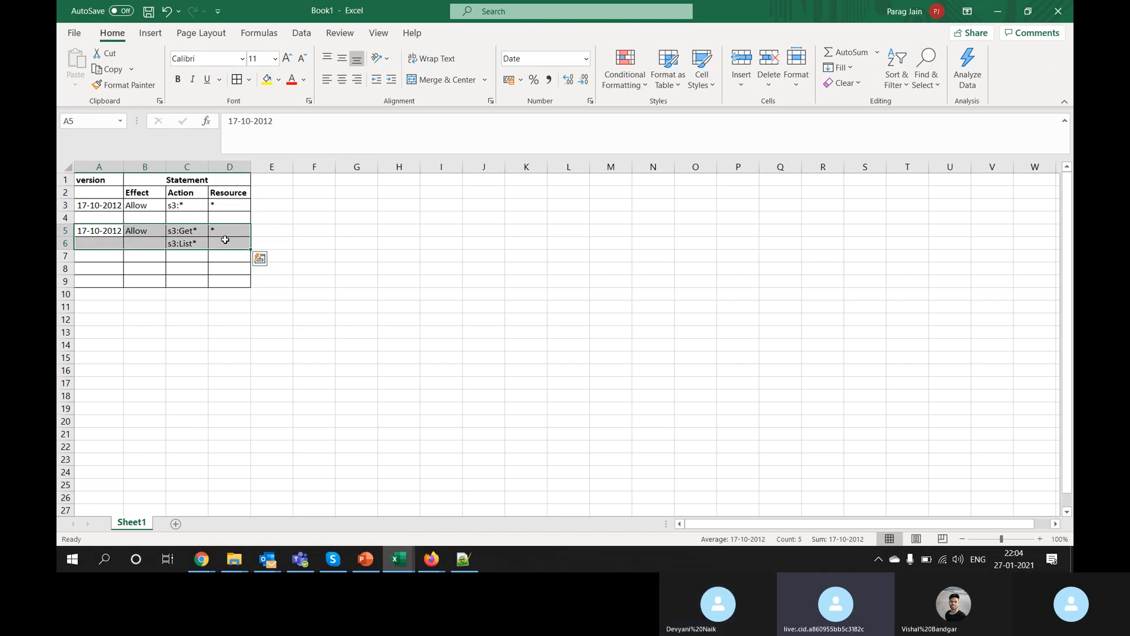
pyautogui.click(292, 254)
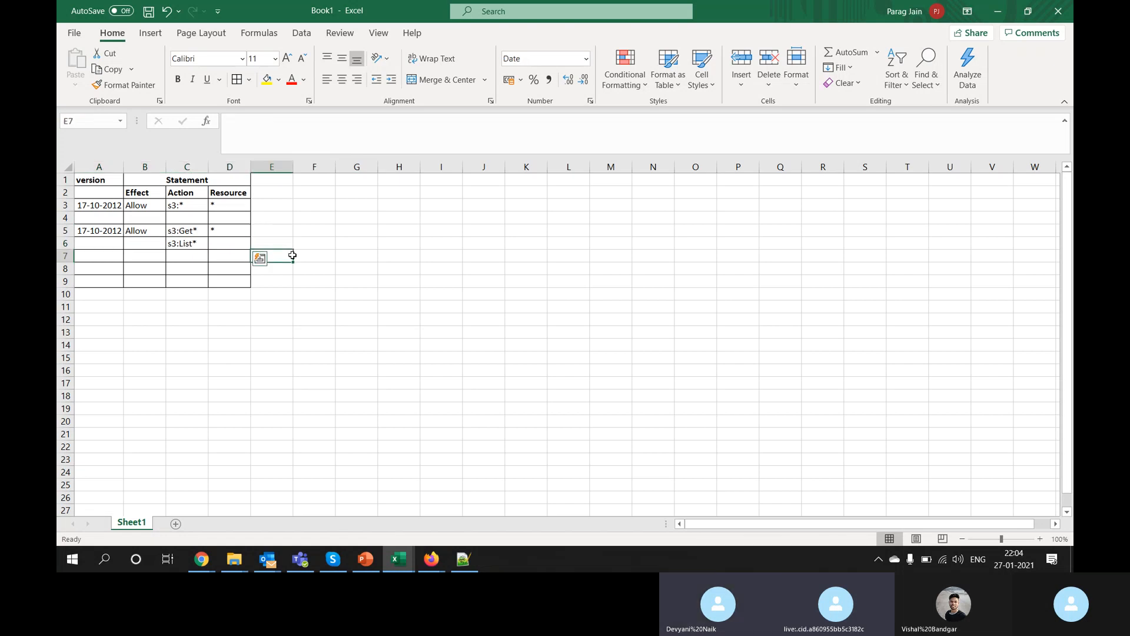
pyautogui.click(236, 238)
pyautogui.moveTo(235, 240); pyautogui.dragTo(234, 230)
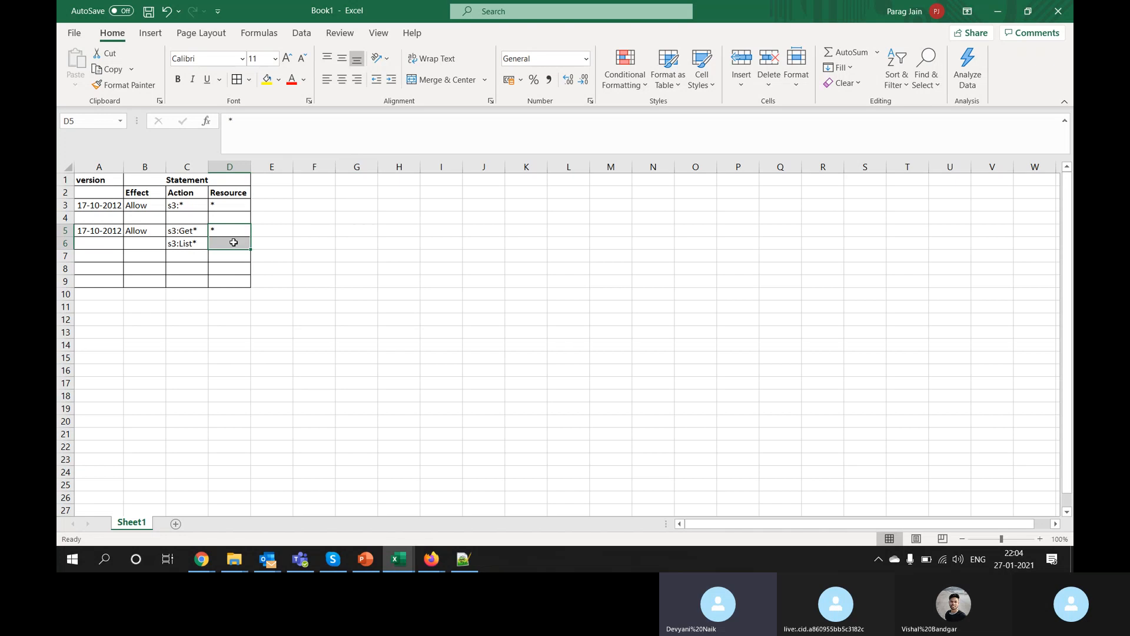
pyautogui.click(436, 83)
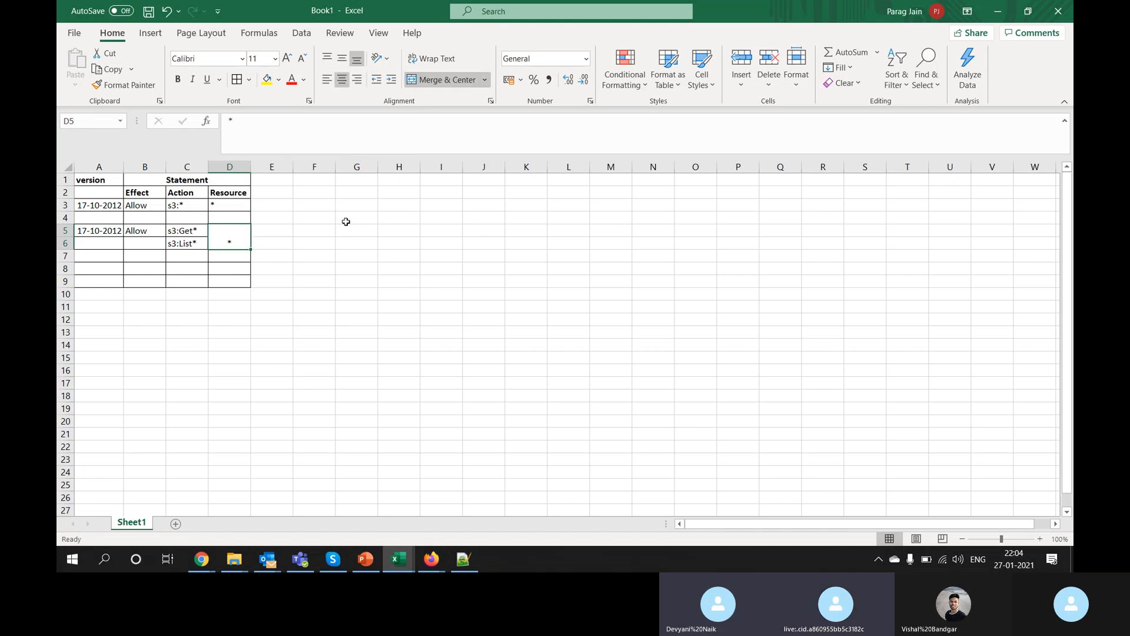
pyautogui.click(346, 223)
pyautogui.click(227, 204)
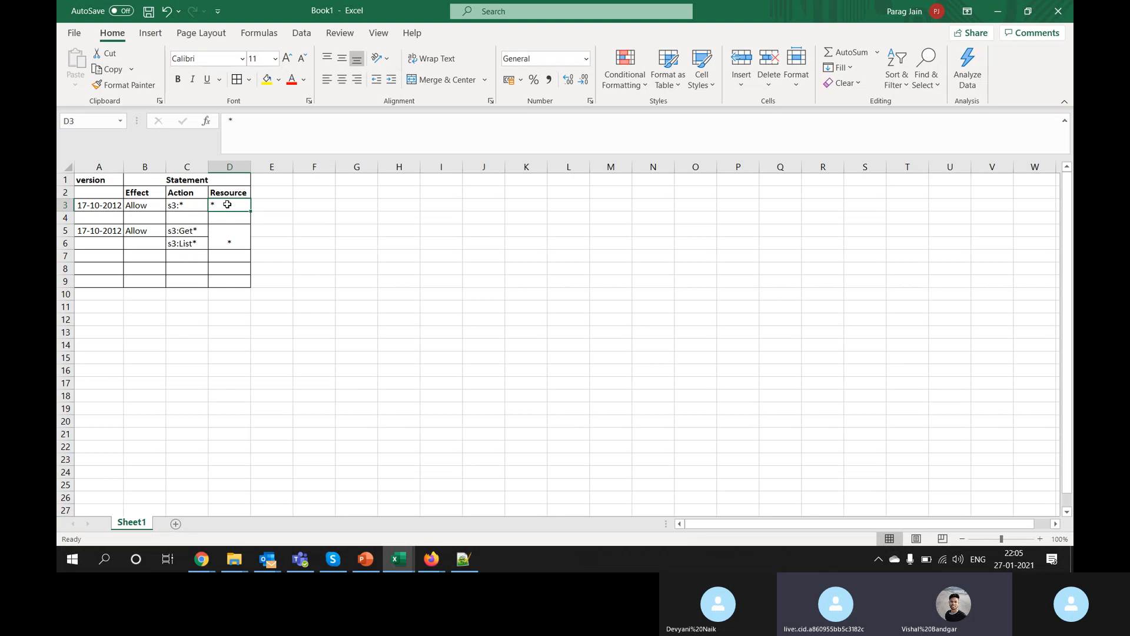
pyautogui.moveTo(97, 180); pyautogui.dragTo(224, 243)
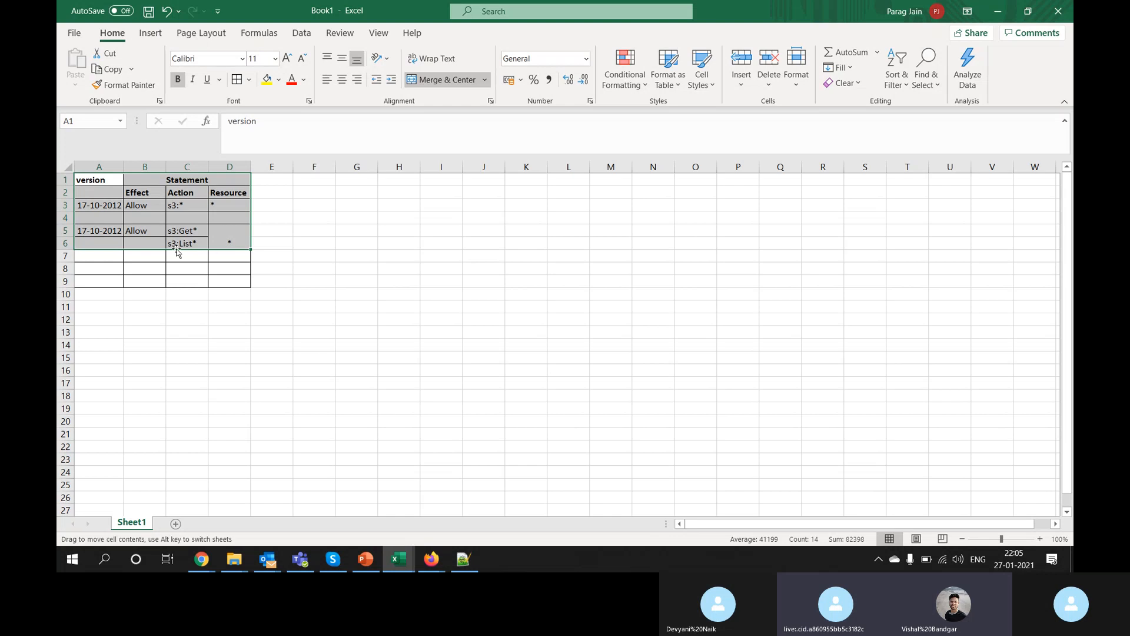
# Step: Review the second statement's cells, including the s3:Get* and s3:List* actions
pyautogui.click(114, 230)
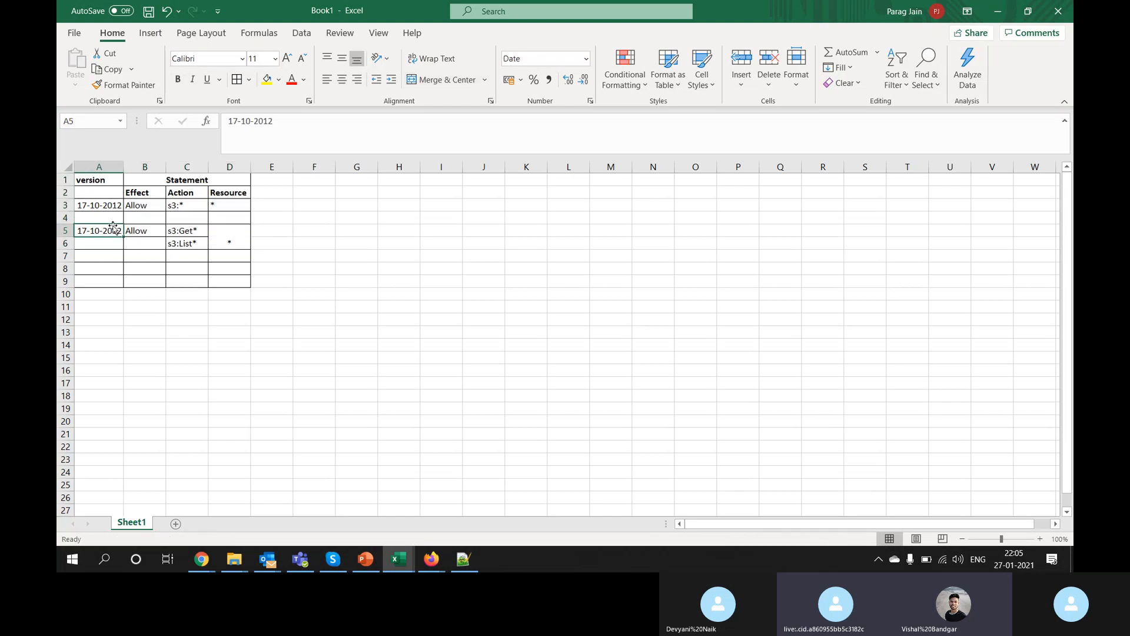
pyautogui.click(143, 229)
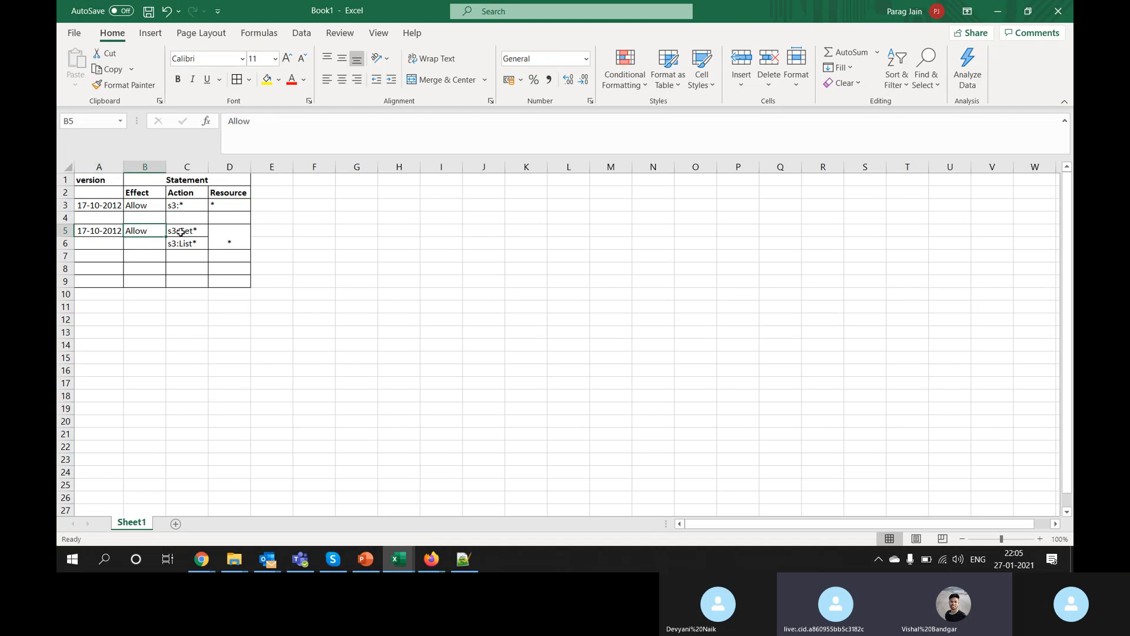
pyautogui.moveTo(177, 230); pyautogui.dragTo(180, 244)
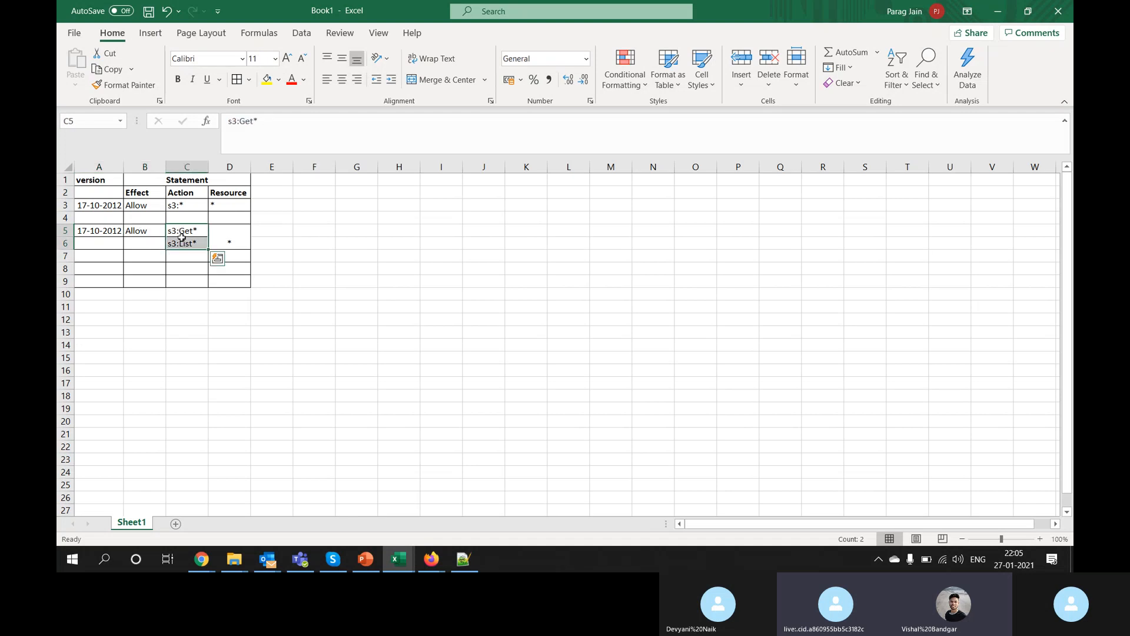
pyautogui.doubleClick(184, 230)
pyautogui.doubleClick(184, 243)
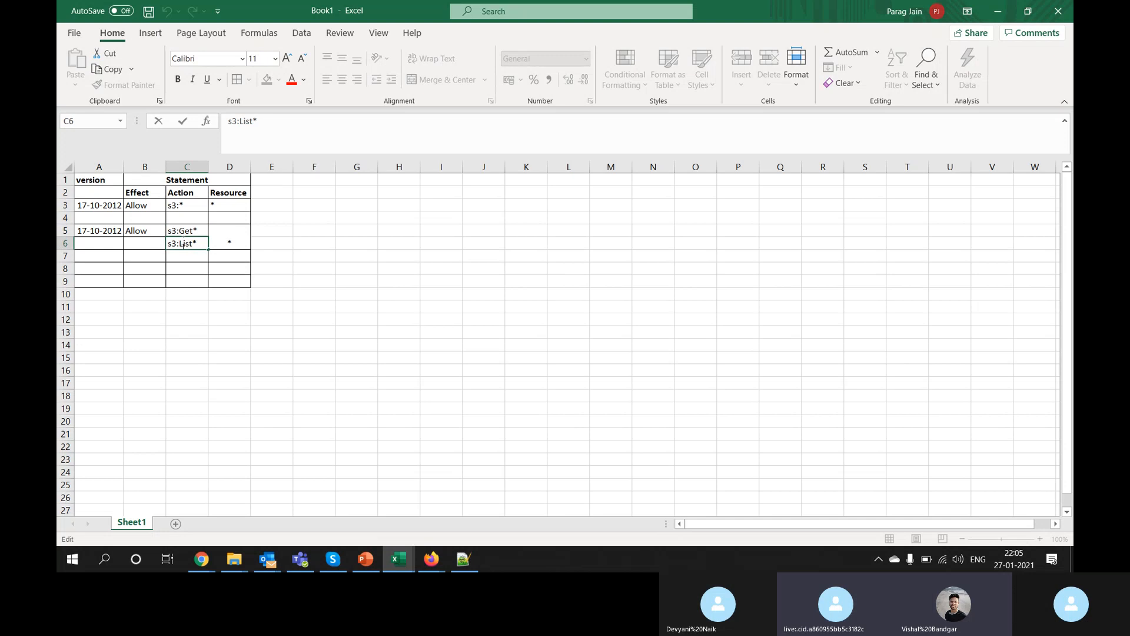
pyautogui.click(240, 236)
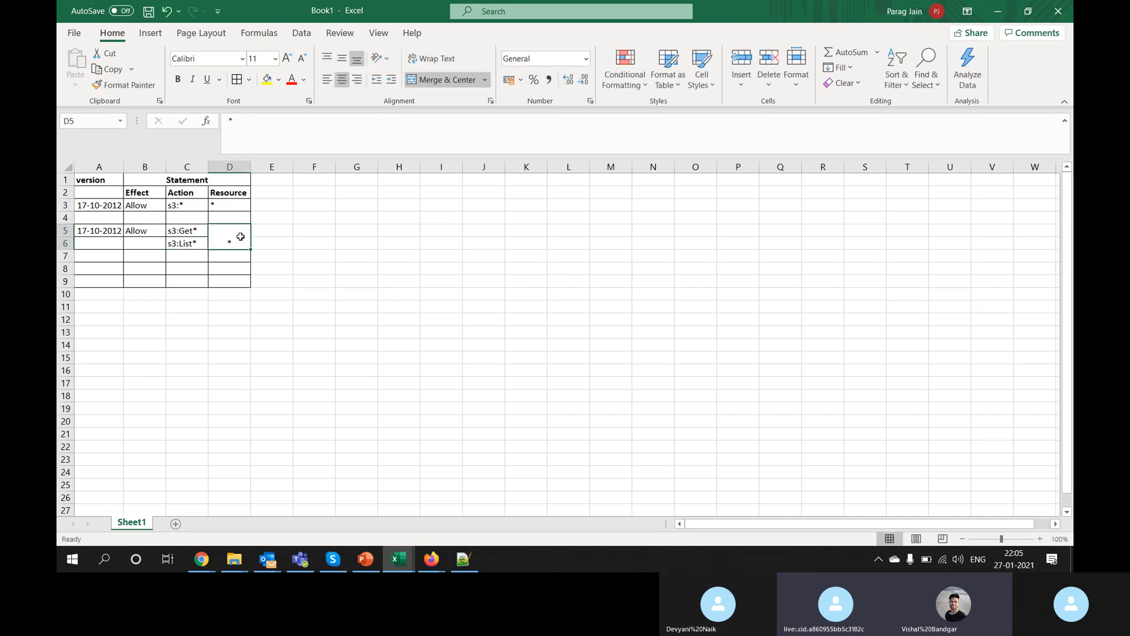
pyautogui.click(95, 206)
pyautogui.click(187, 206)
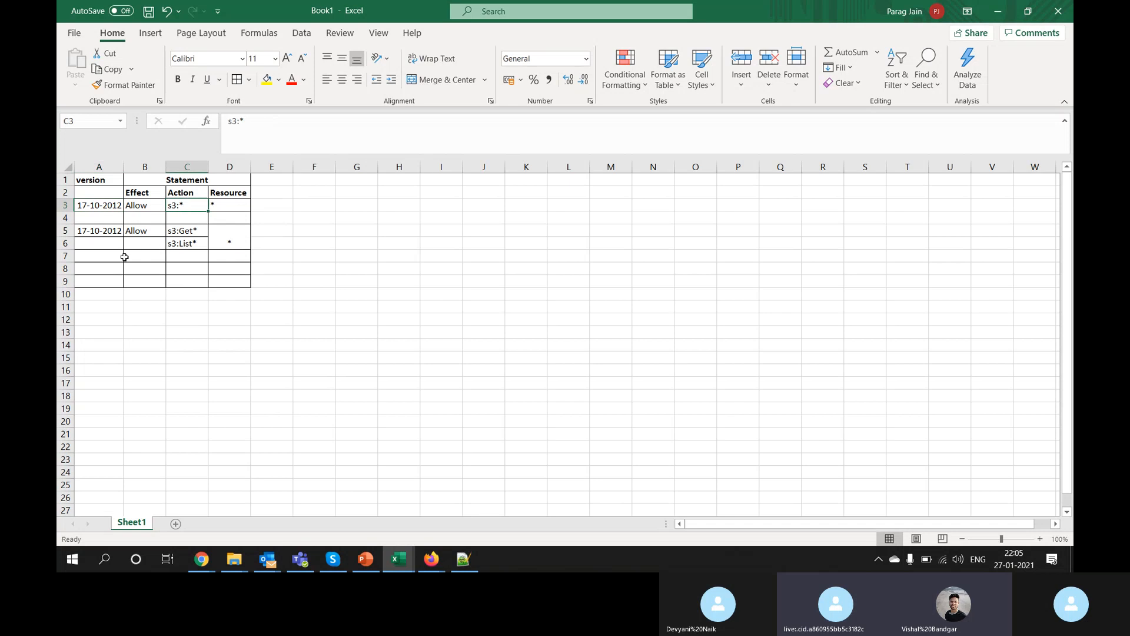
# Step: Copy statement row A3:D3 into row 8 and change its action to *
pyautogui.moveTo(96, 231); pyautogui.dragTo(217, 207)
pyautogui.hotkey('ctrl', 'c')
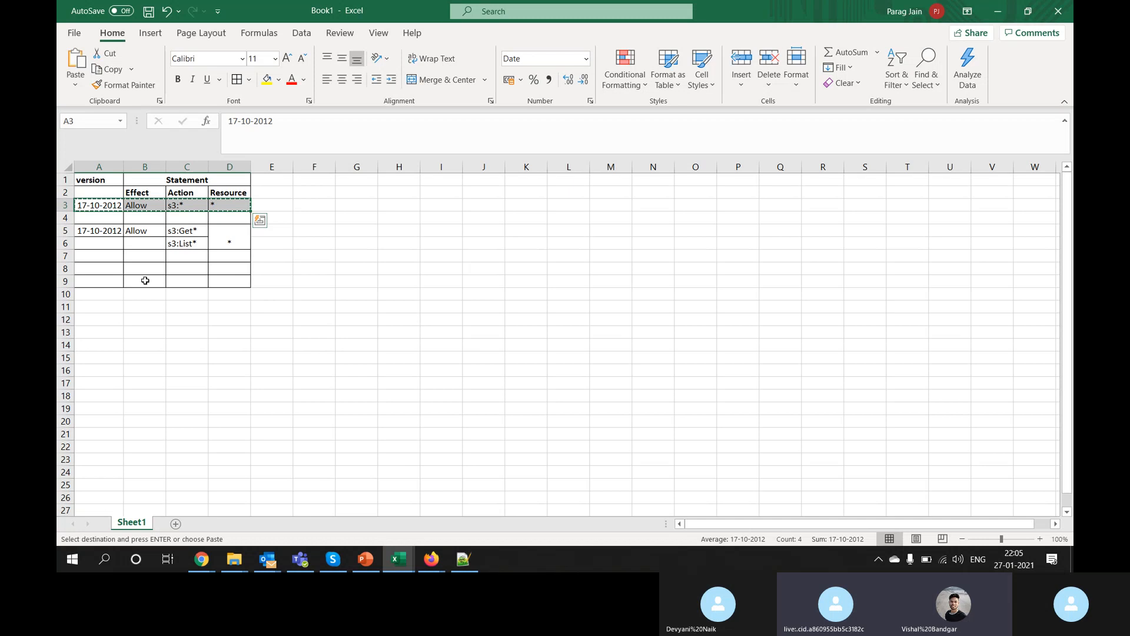
pyautogui.click(106, 270)
pyautogui.hotkey('ctrl', 'v')
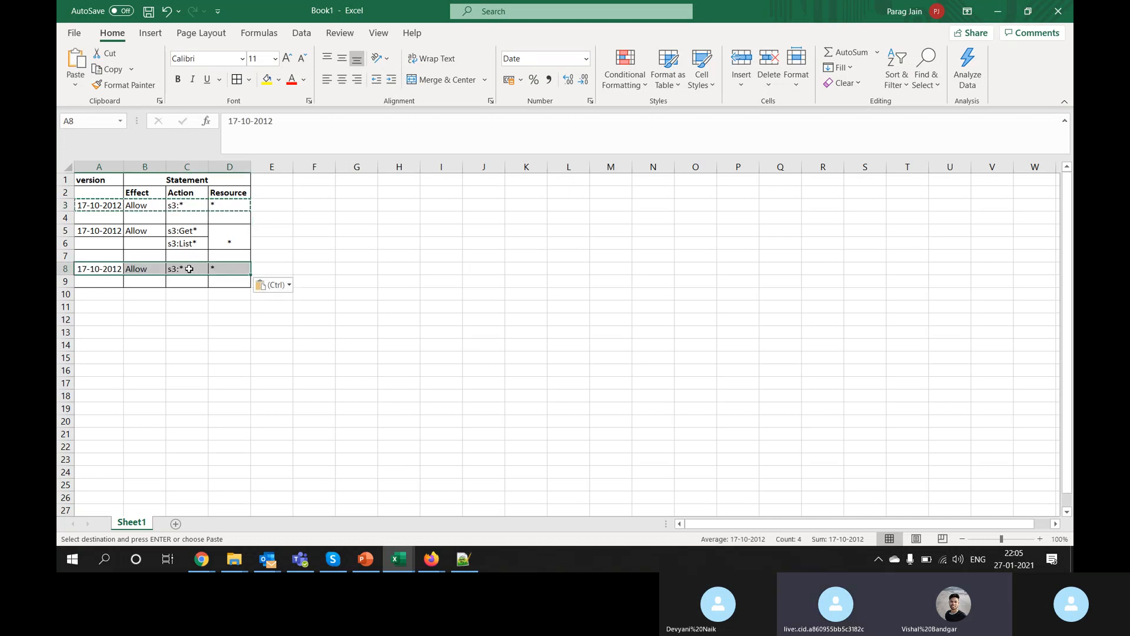
pyautogui.click(188, 269)
pyautogui.moveTo(259, 145); pyautogui.dragTo(59, 144)
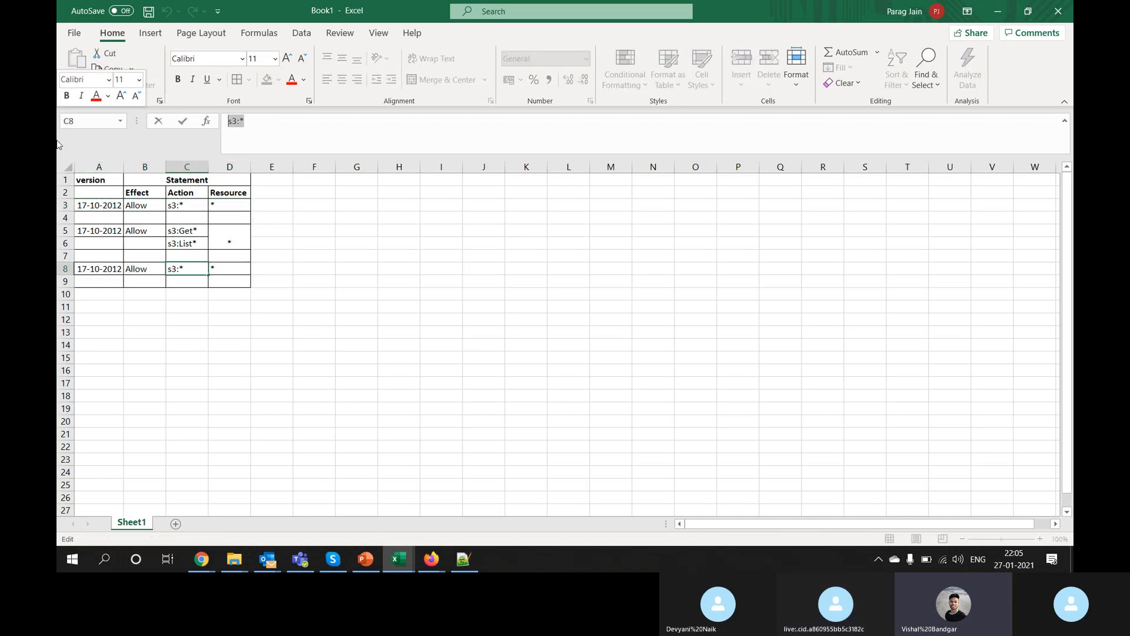
pyautogui.press('BackSpace')
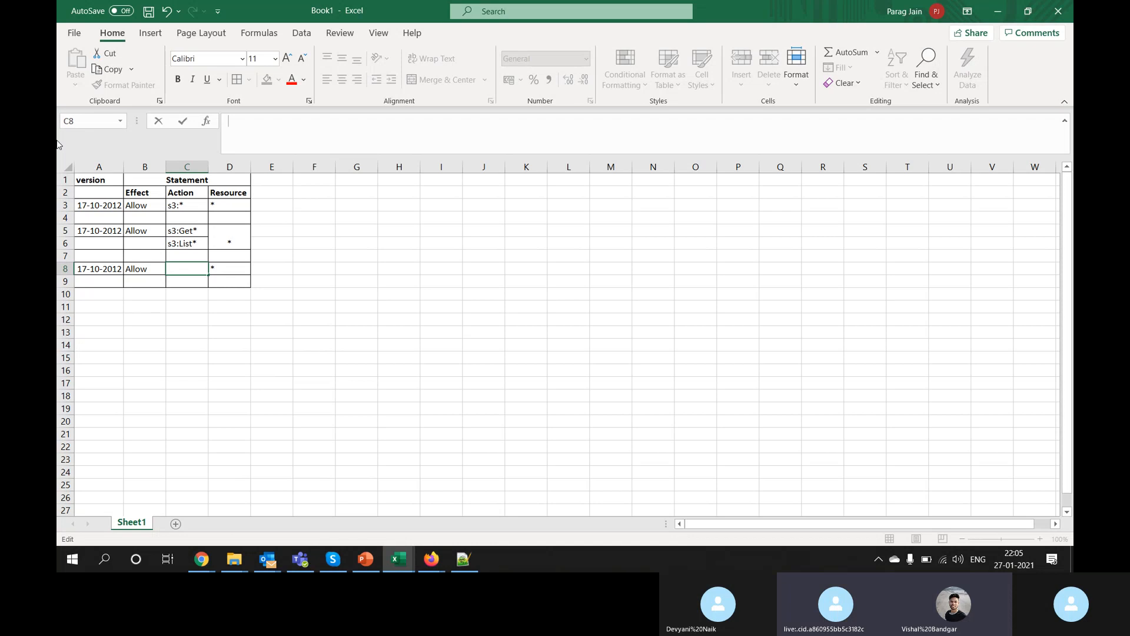
pyautogui.write('*')
pyautogui.press('Return')
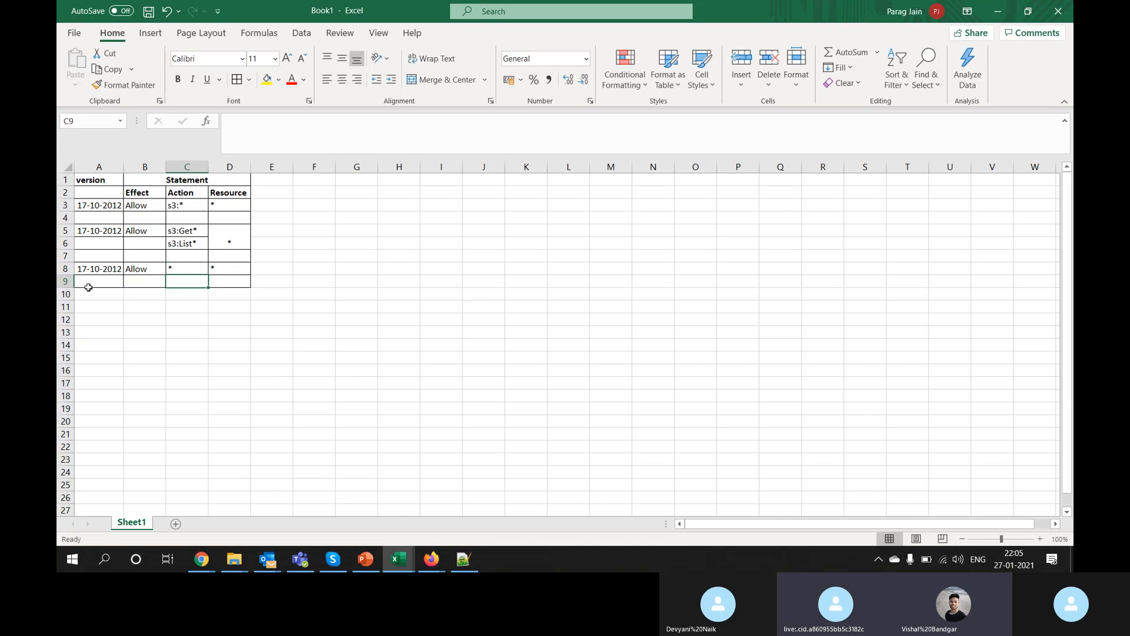
# Step: Copy row 8's statement into row 10 and change its action to IAM:*
pyautogui.moveTo(94, 268); pyautogui.dragTo(222, 272)
pyautogui.hotkey('ctrl', 'c')
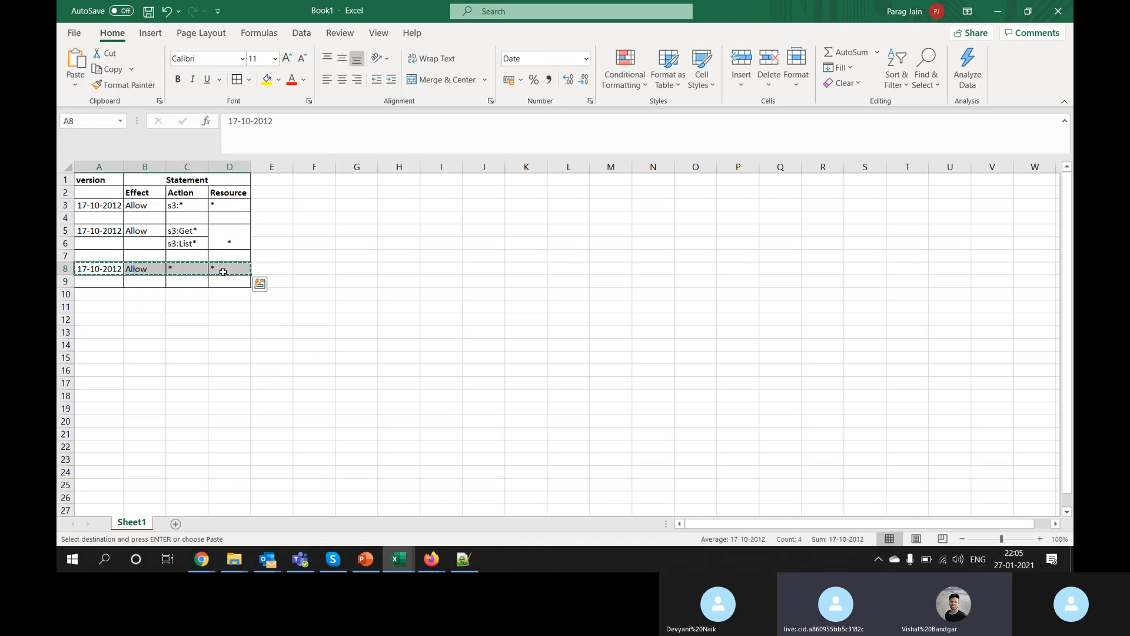
pyautogui.click(91, 294)
pyautogui.hotkey('ctrl', 'v')
pyautogui.click(177, 294)
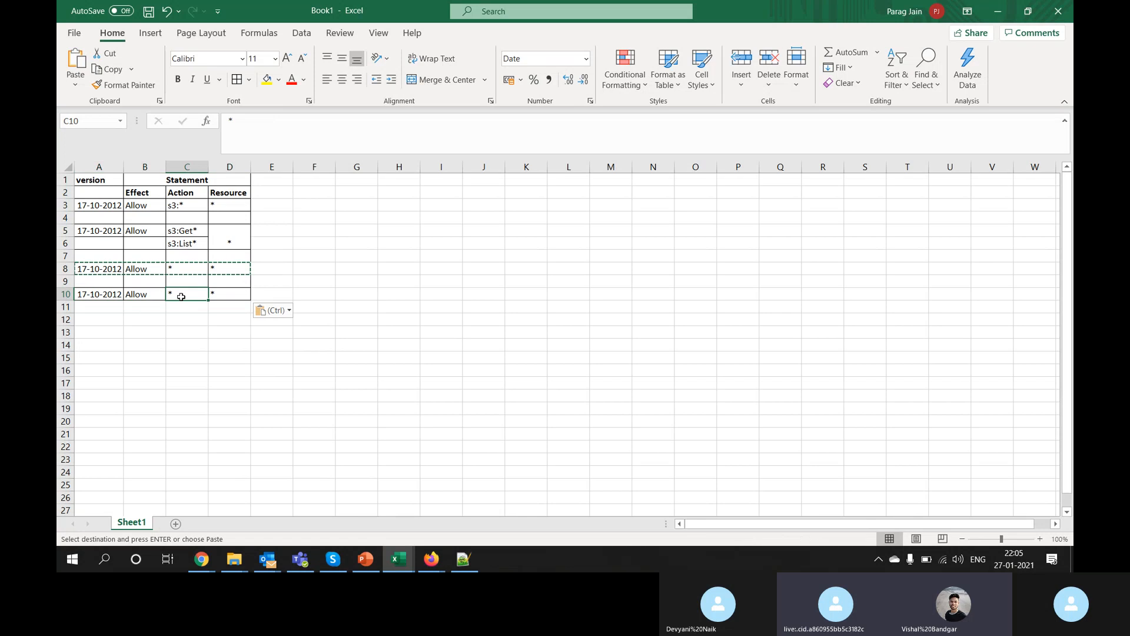
pyautogui.click(230, 121)
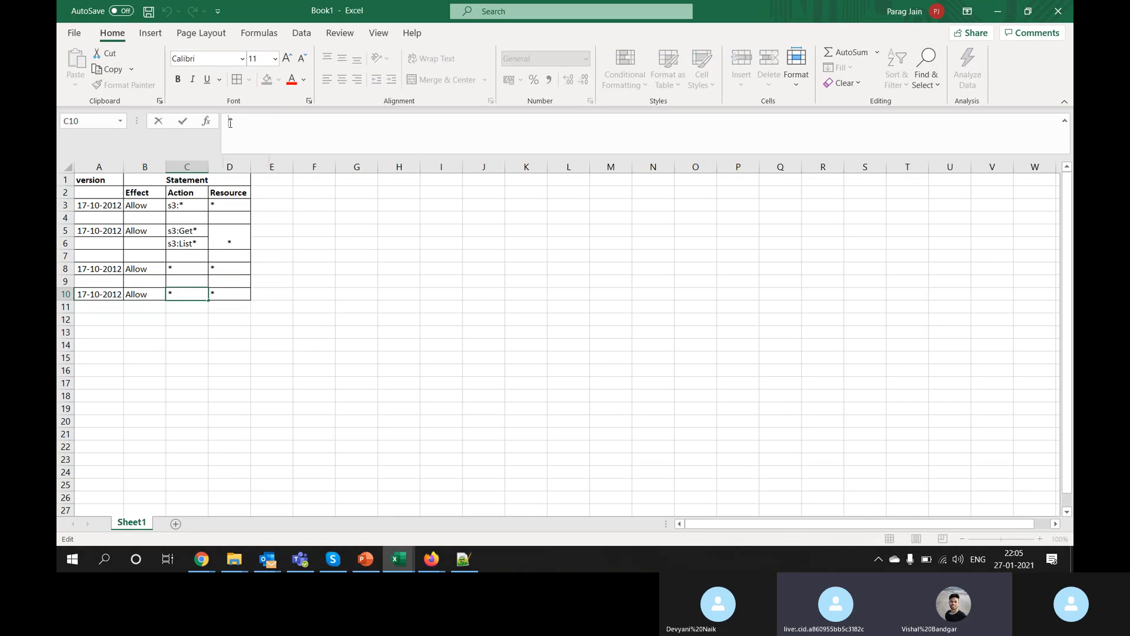
pyautogui.write('IAM:')
pyautogui.press('Return')
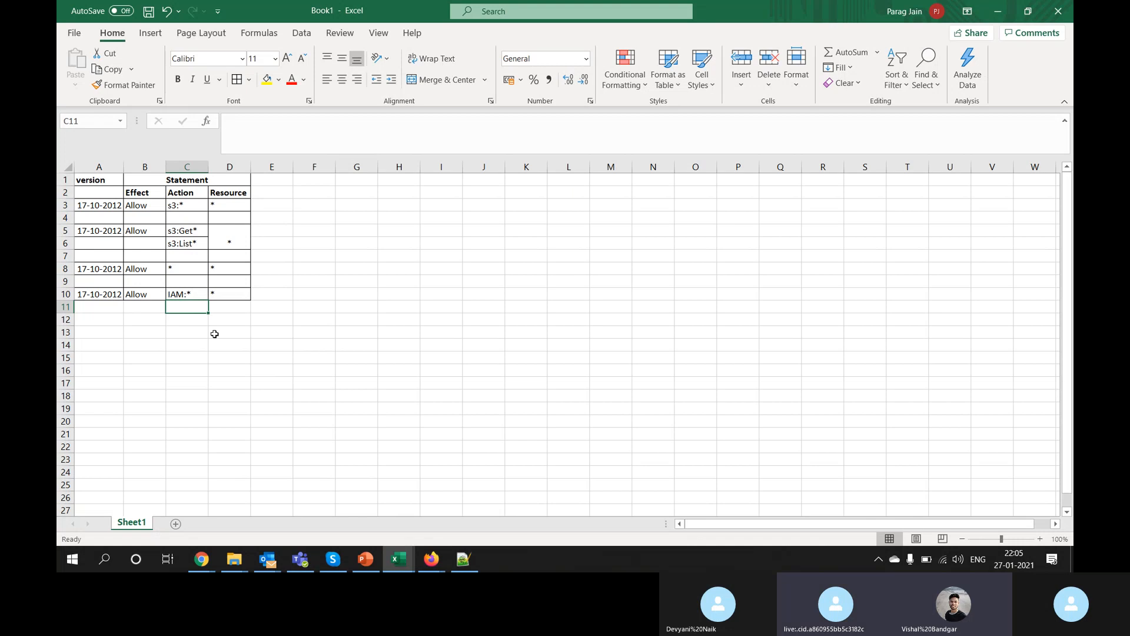
pyautogui.moveTo(88, 194); pyautogui.dragTo(220, 290)
pyautogui.click(222, 293)
pyautogui.click(305, 310)
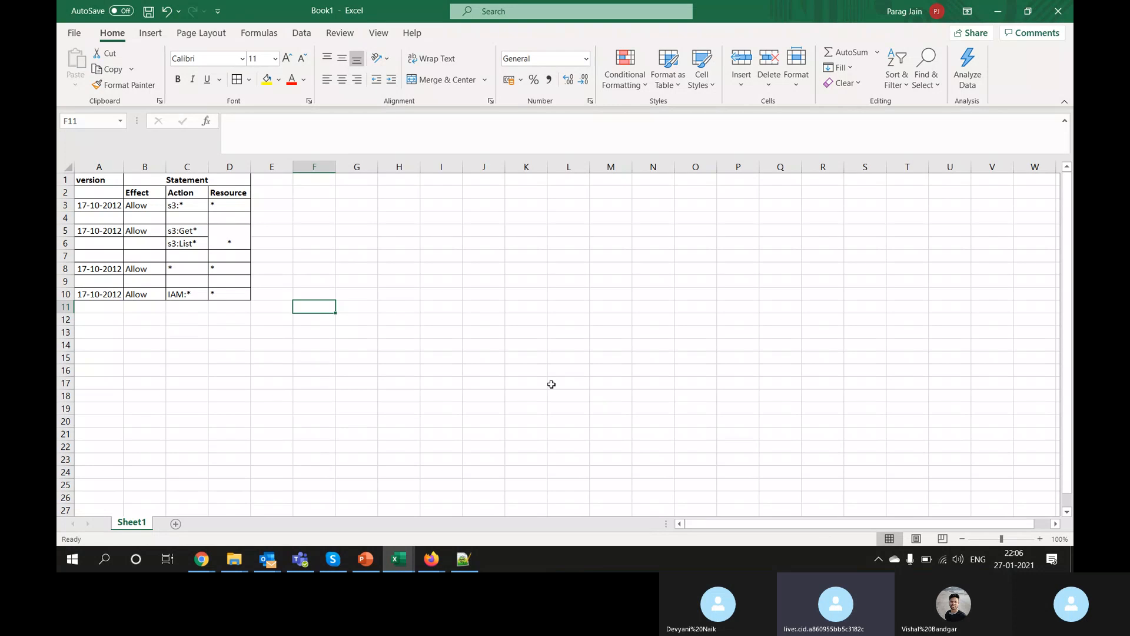
# Step: Close the Excel workbook without saving and bring the IAM console window to the front
pyautogui.click(1068, 18)
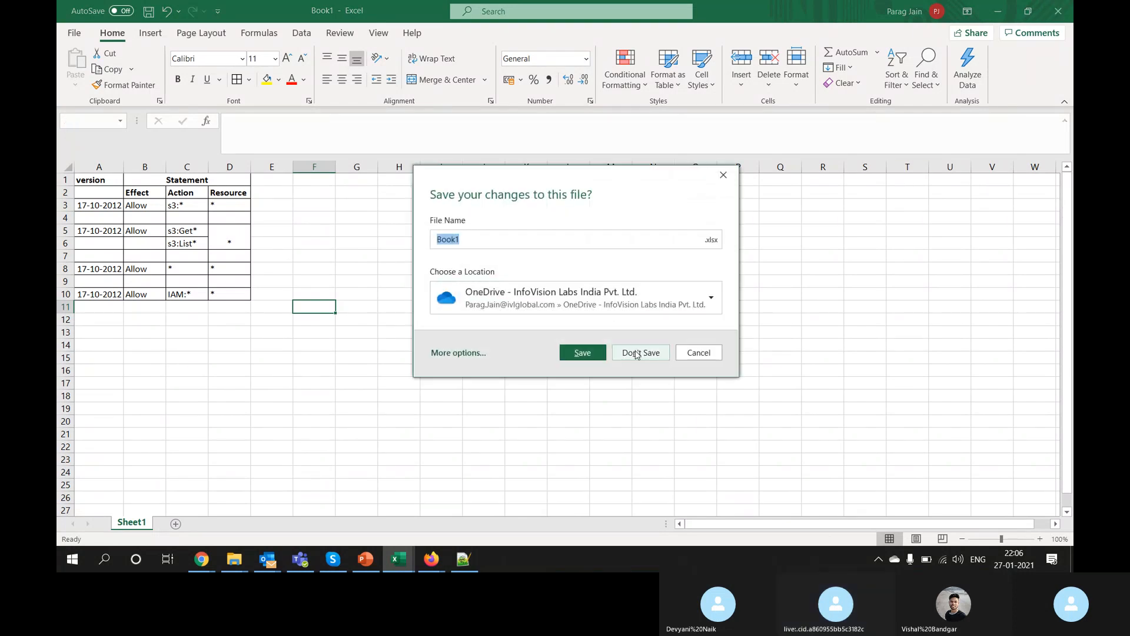
pyautogui.click(636, 351)
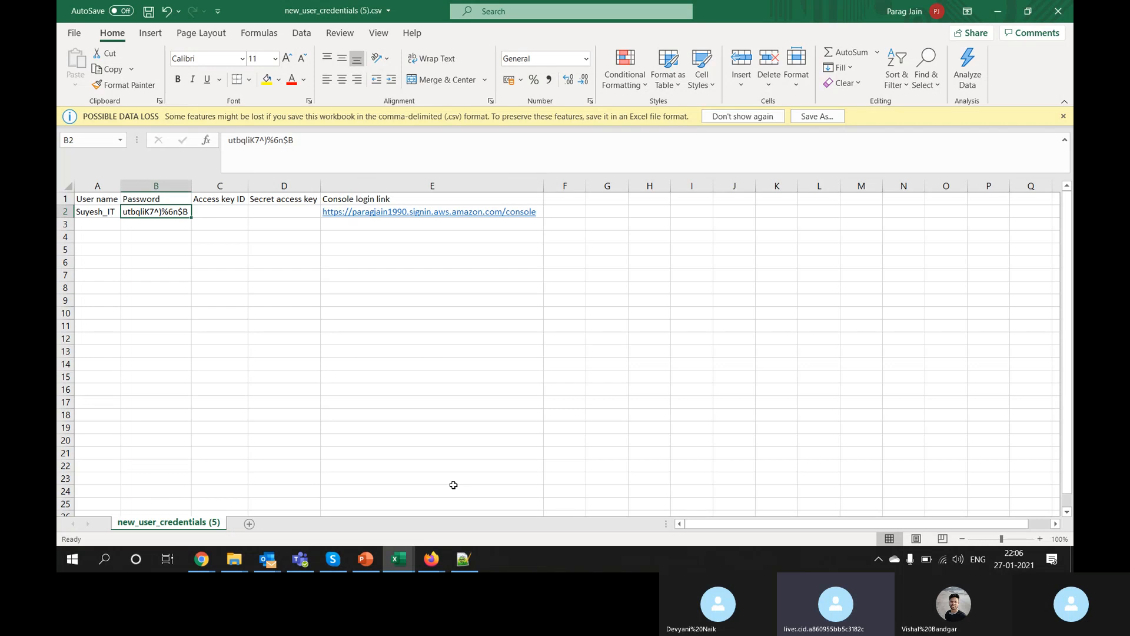
pyautogui.hotkey('alt', 'Tab')
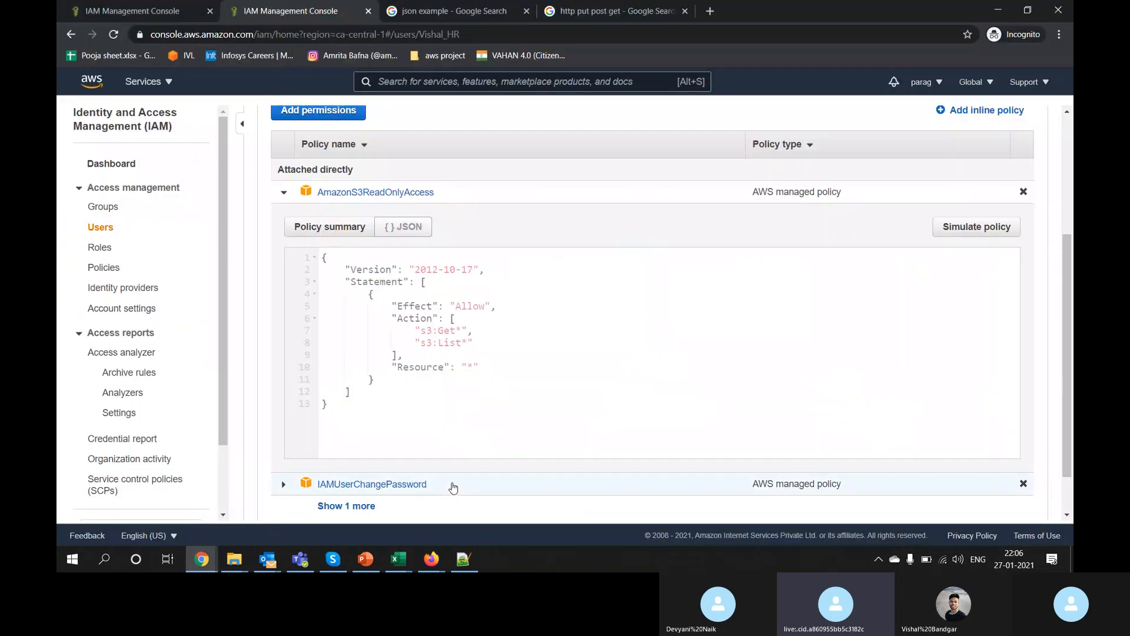
pyautogui.click(202, 559)
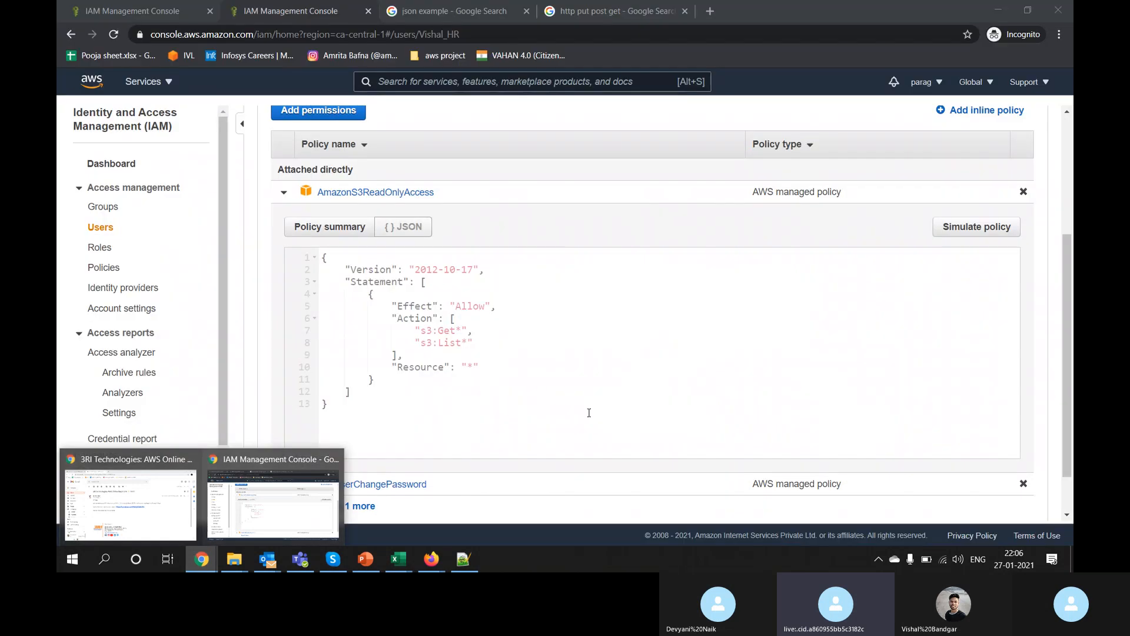
pyautogui.click(589, 413)
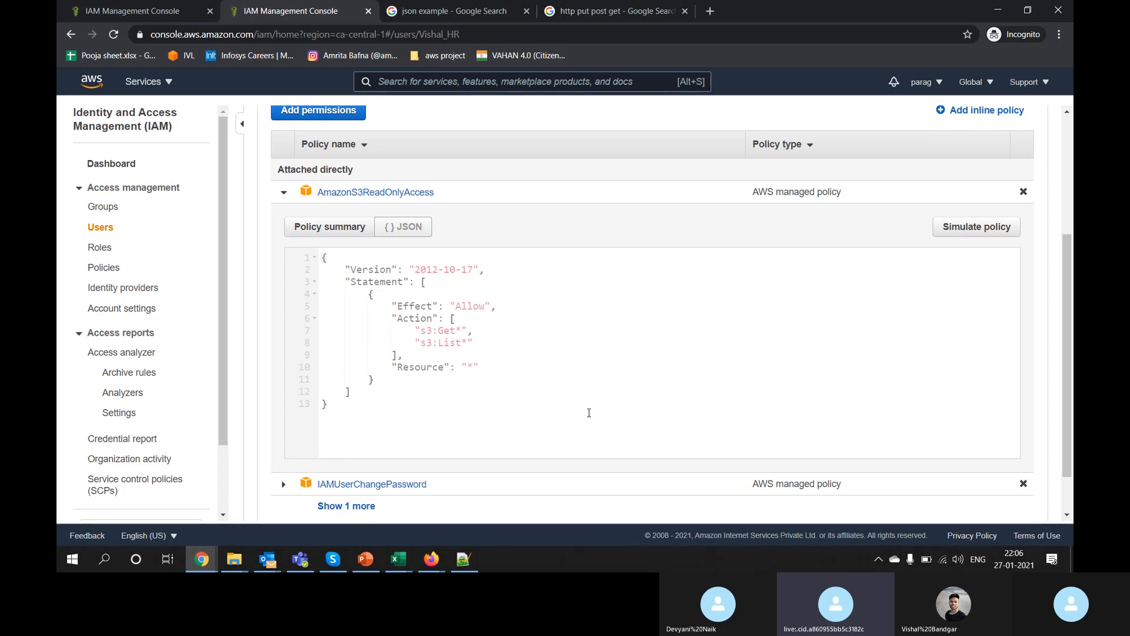
# Step: Begin adding a new admin IAM user with AWS Management Console access and an autogenerated password
pyautogui.click(101, 233)
pyautogui.click(285, 114)
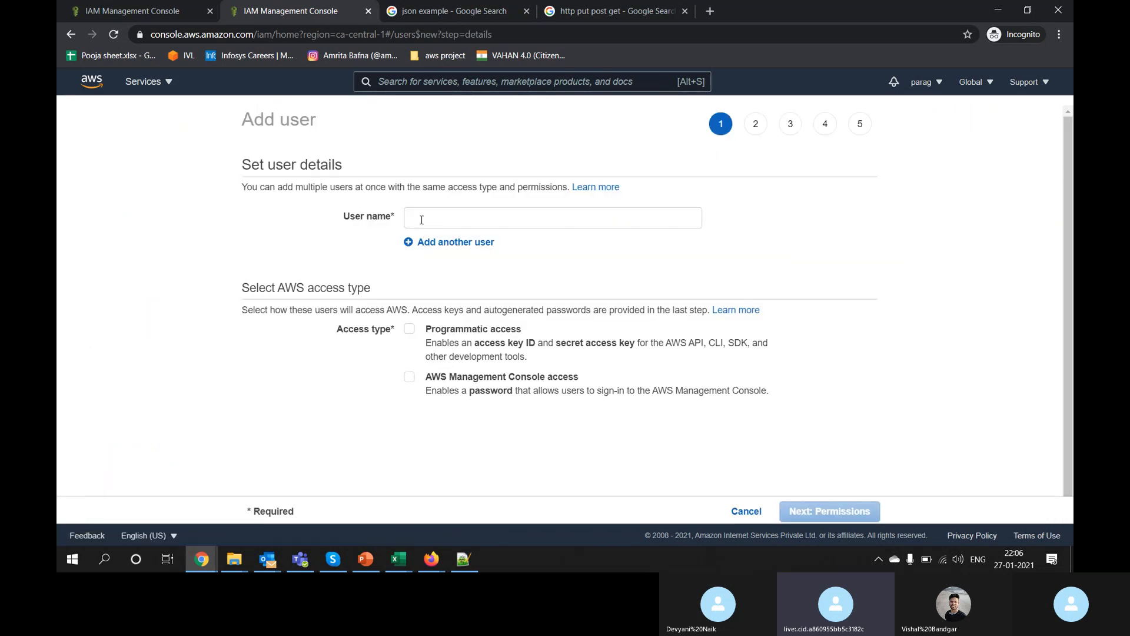
pyautogui.click(434, 217)
pyautogui.write('parag')
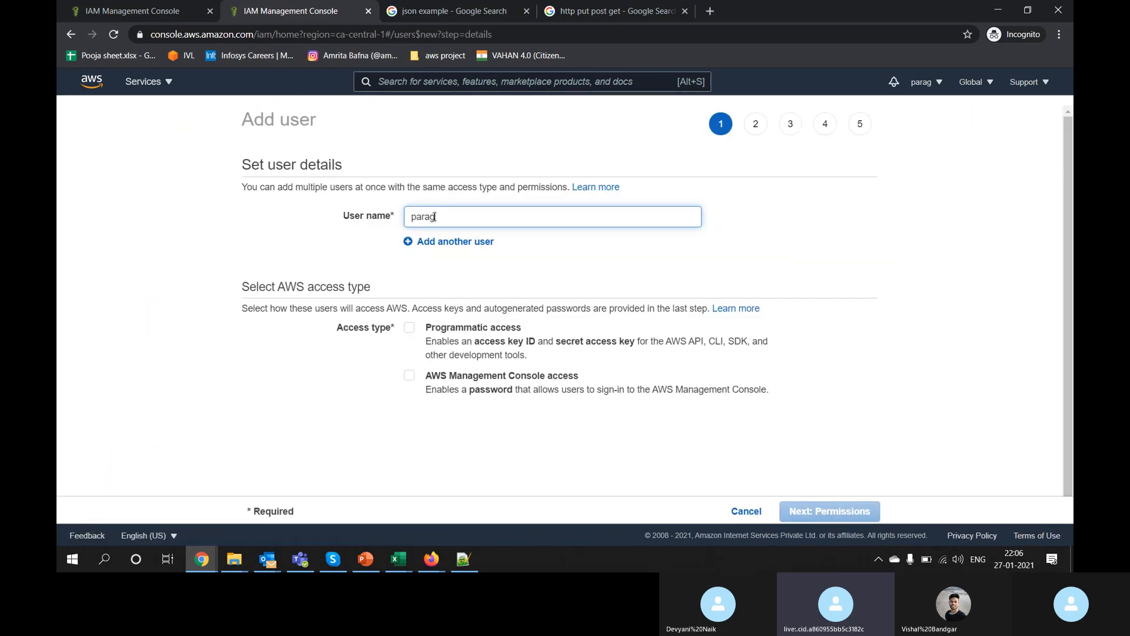
pyautogui.write('_admin')
pyautogui.press('Left')
pyautogui.press('Left')
pyautogui.press('Left')
pyautogui.press('Left')
pyautogui.press('Left')
pyautogui.write('new_')
pyautogui.click(487, 377)
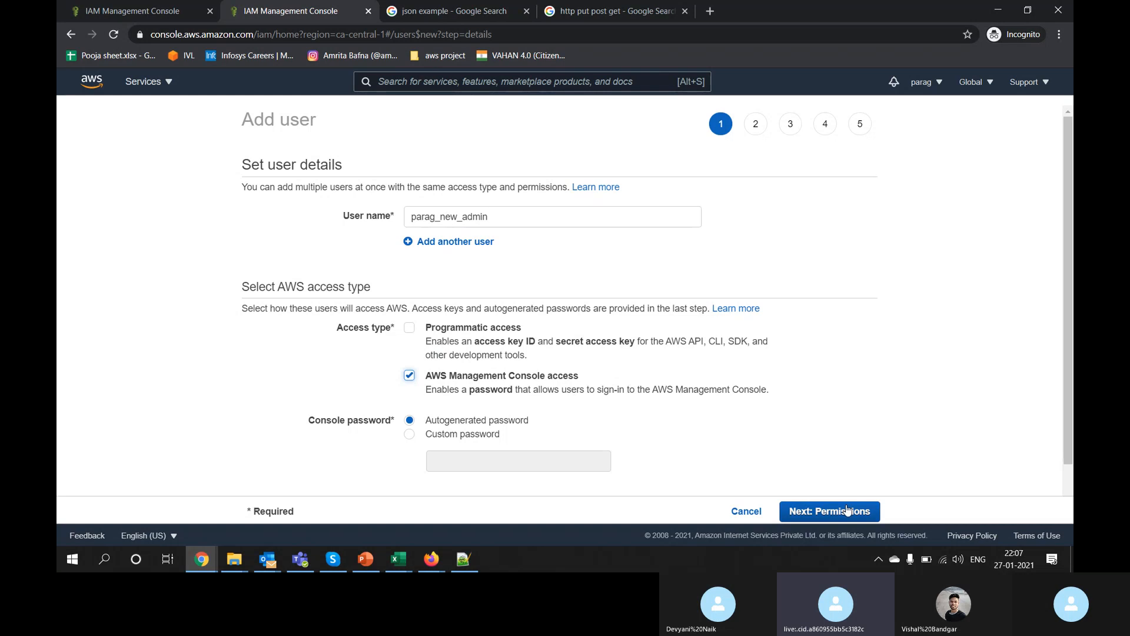
pyautogui.scroll(-2, 839, 444)
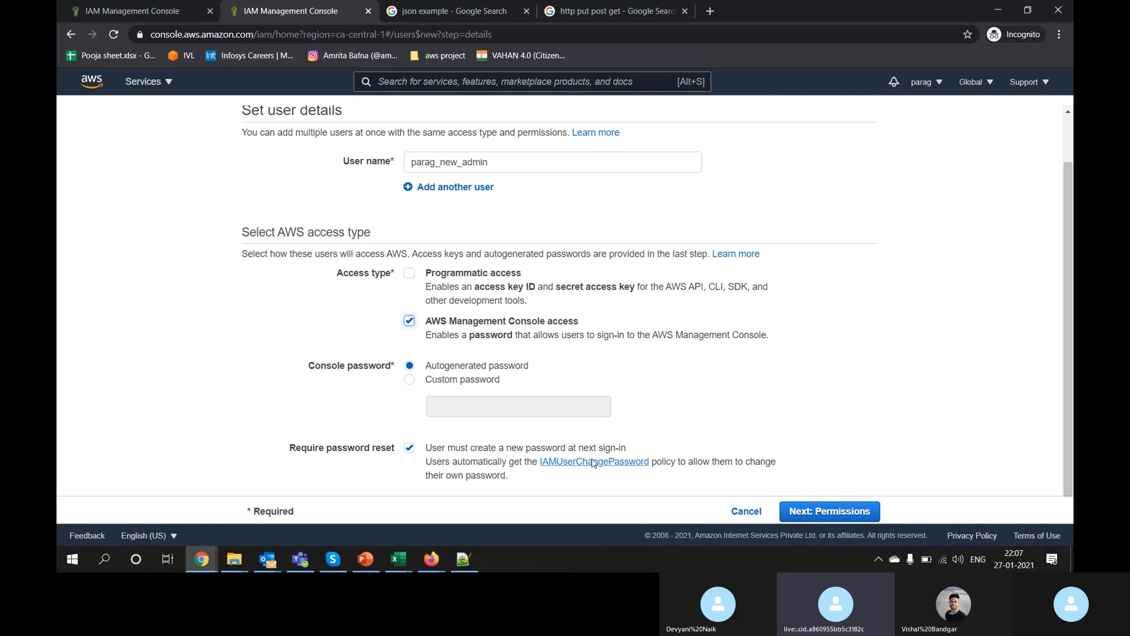
pyautogui.click(824, 513)
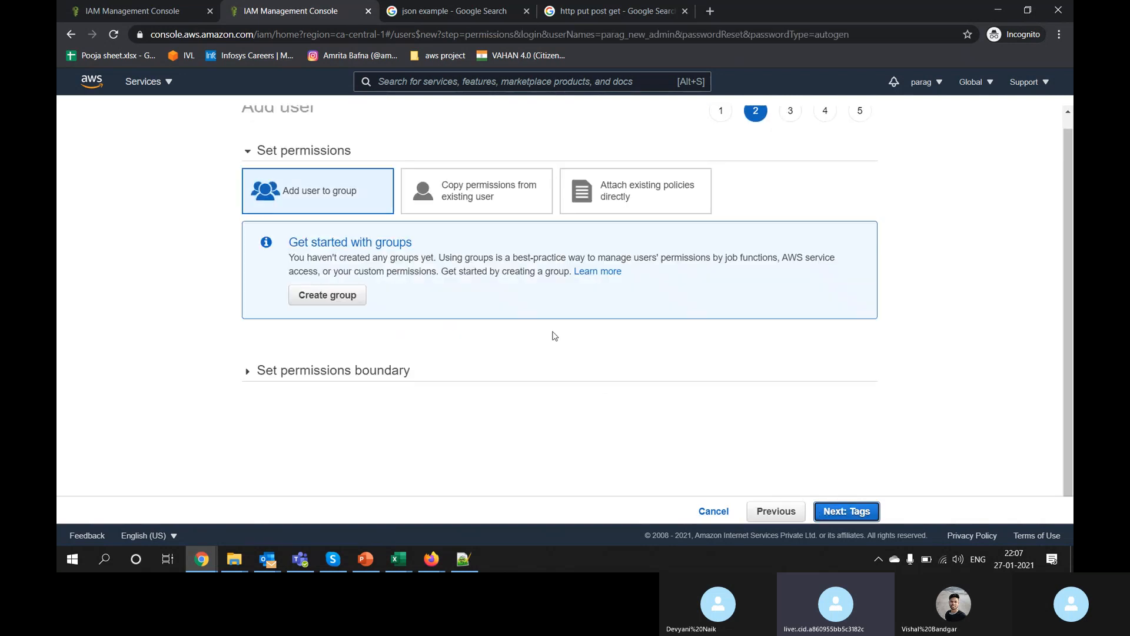
# Step: Attach the existing AdministratorAccess policy directly, finding it by searching 'admin'
pyautogui.click(624, 203)
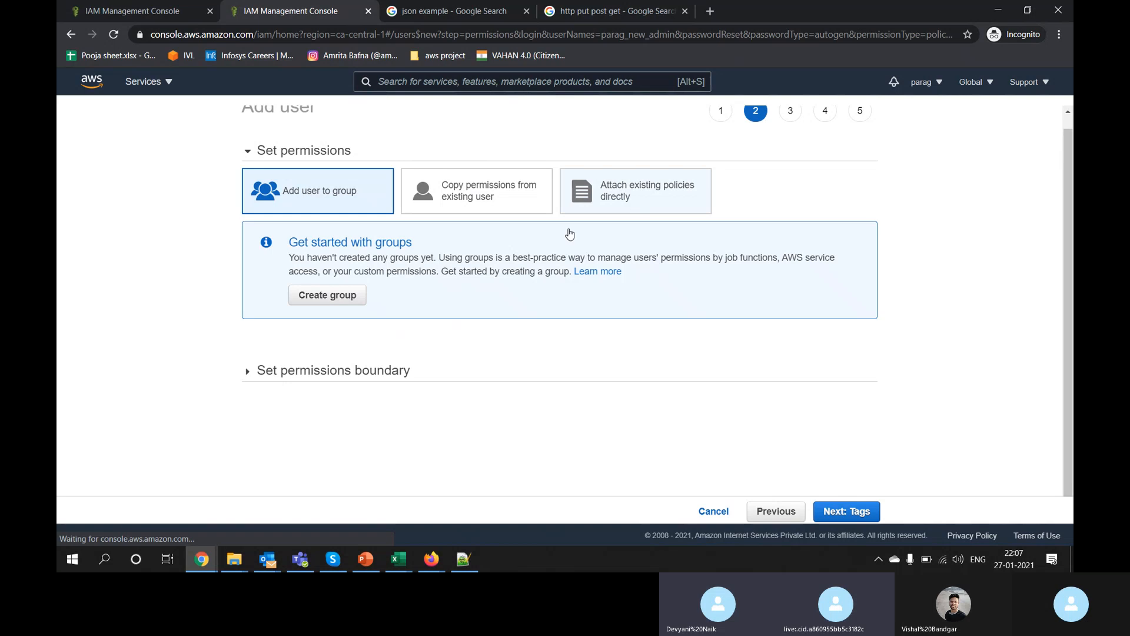
pyautogui.click(426, 272)
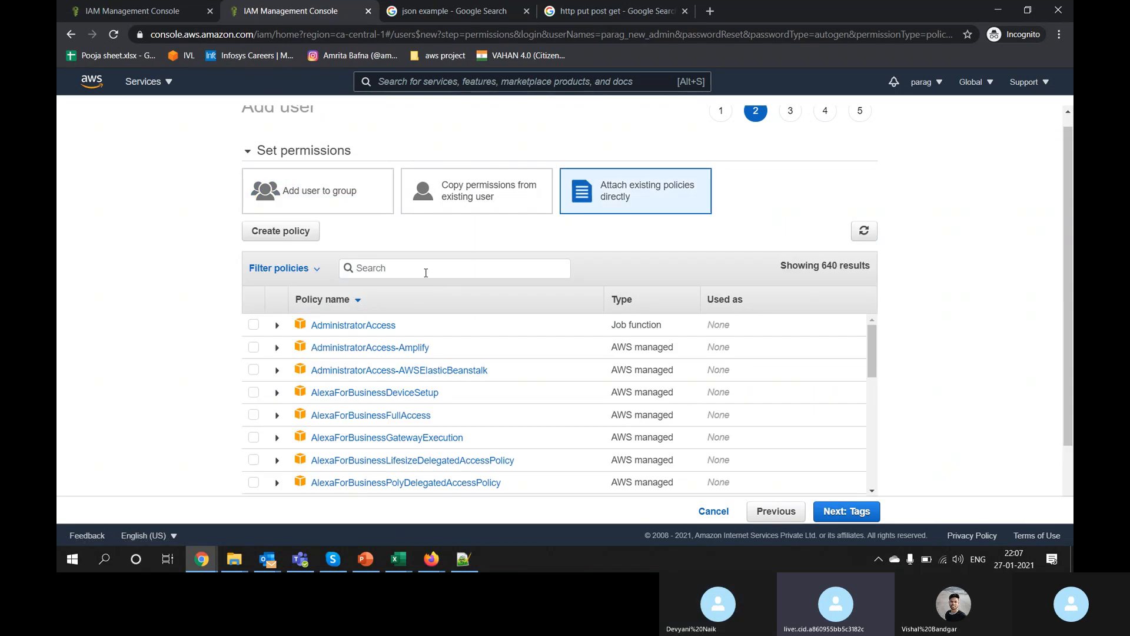
pyautogui.write('admin')
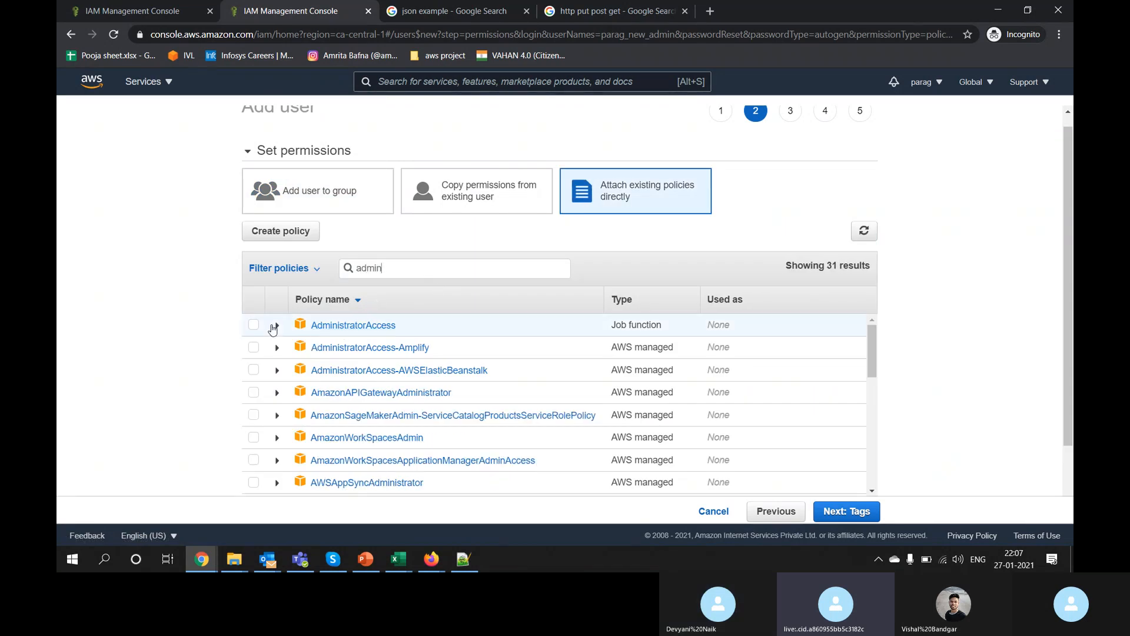
pyautogui.scroll(-1, 254, 421)
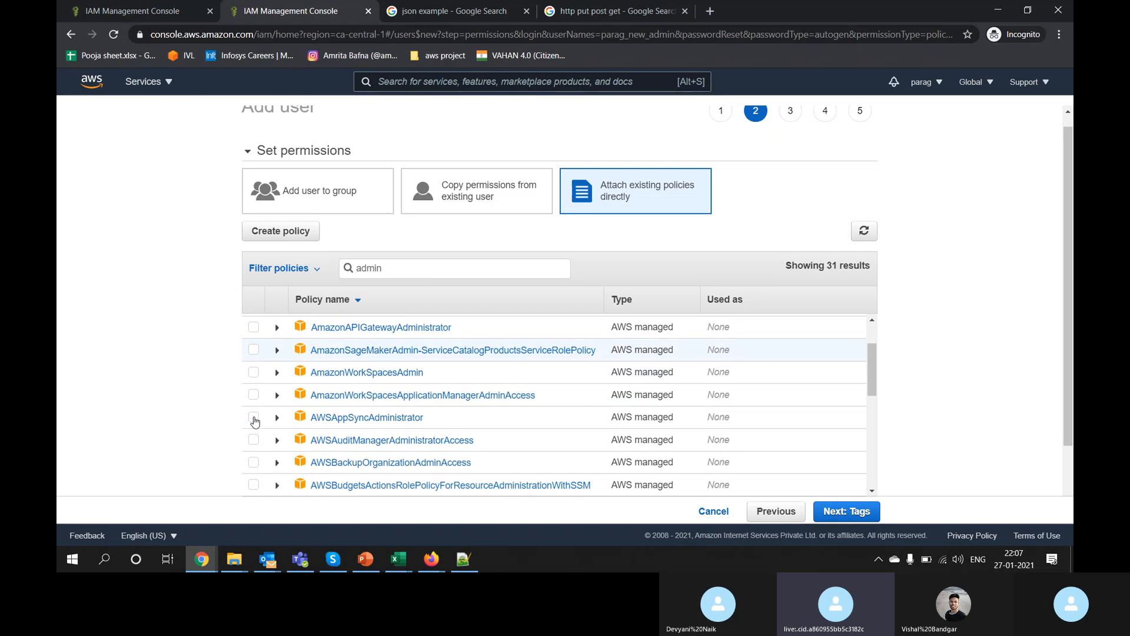
pyautogui.scroll(1, 254, 421)
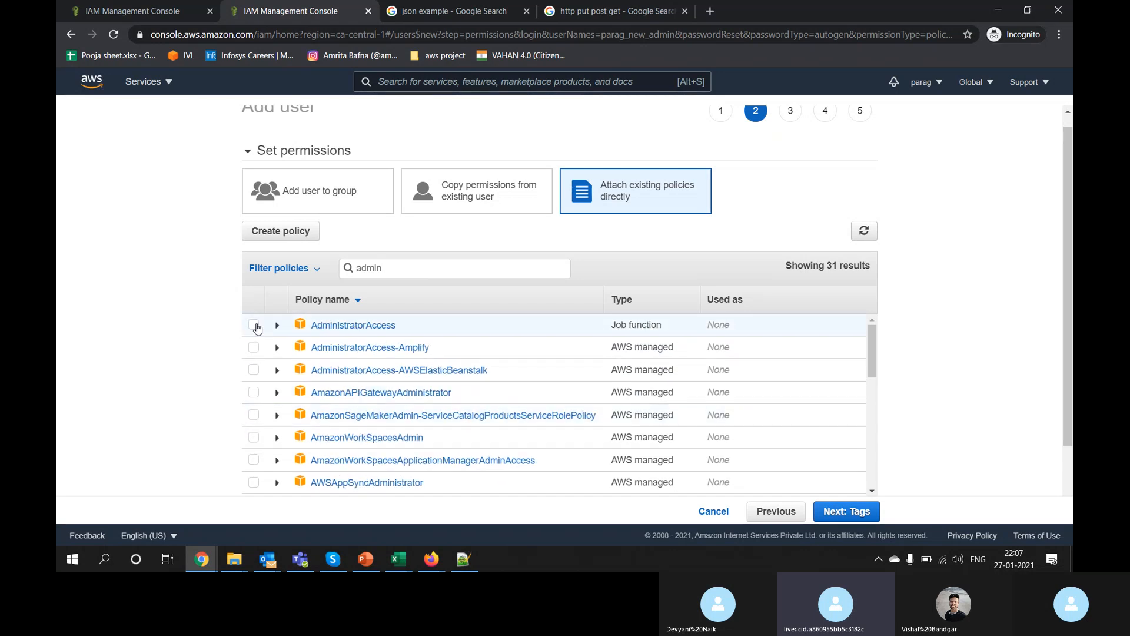
pyautogui.click(256, 327)
# Step: Inspect AdministratorAccess's JSON, where Action and Resource allow everything, then advance past Tags to Review
pyautogui.click(277, 328)
pyautogui.scroll(-3, 383, 415)
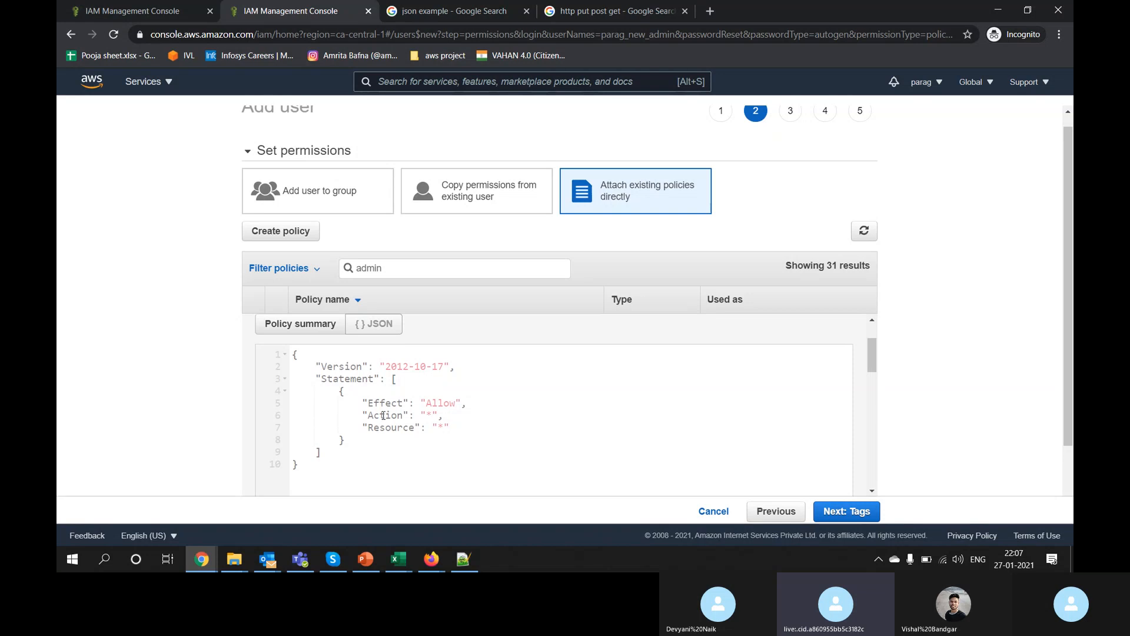
pyautogui.moveTo(384, 415); pyautogui.dragTo(494, 412)
pyautogui.moveTo(391, 427); pyautogui.dragTo(556, 426)
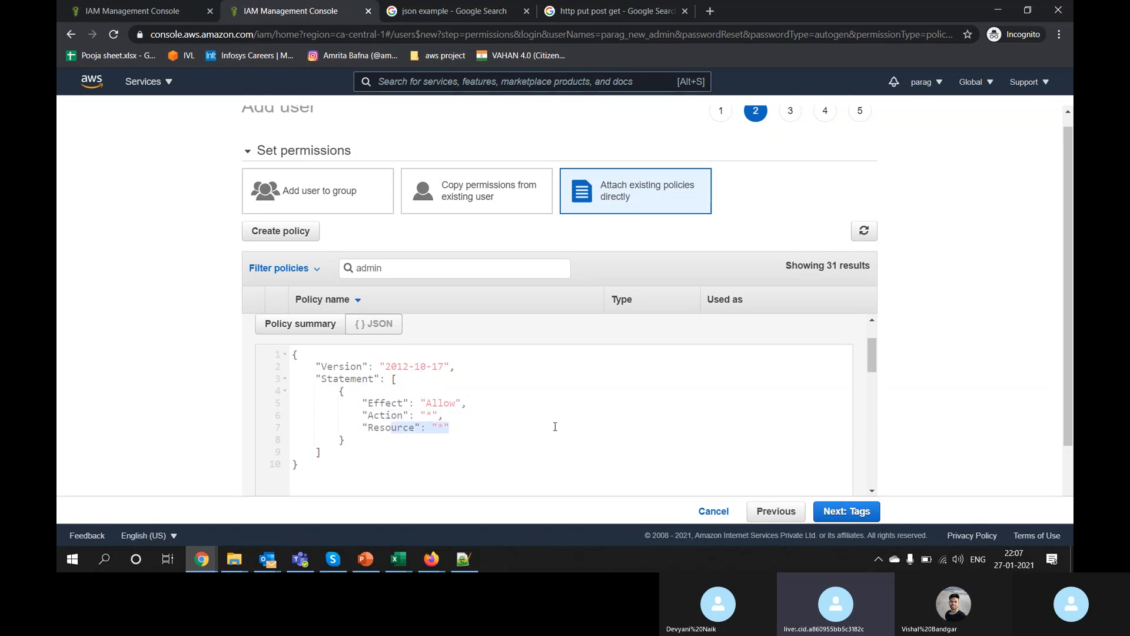
pyautogui.click(846, 512)
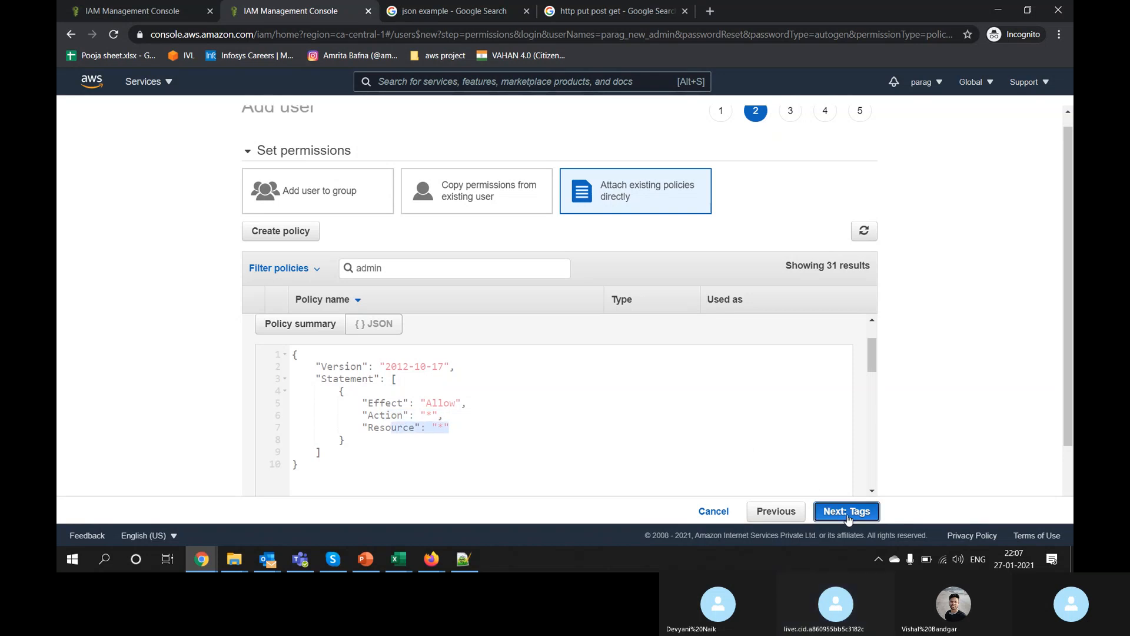
pyautogui.click(847, 512)
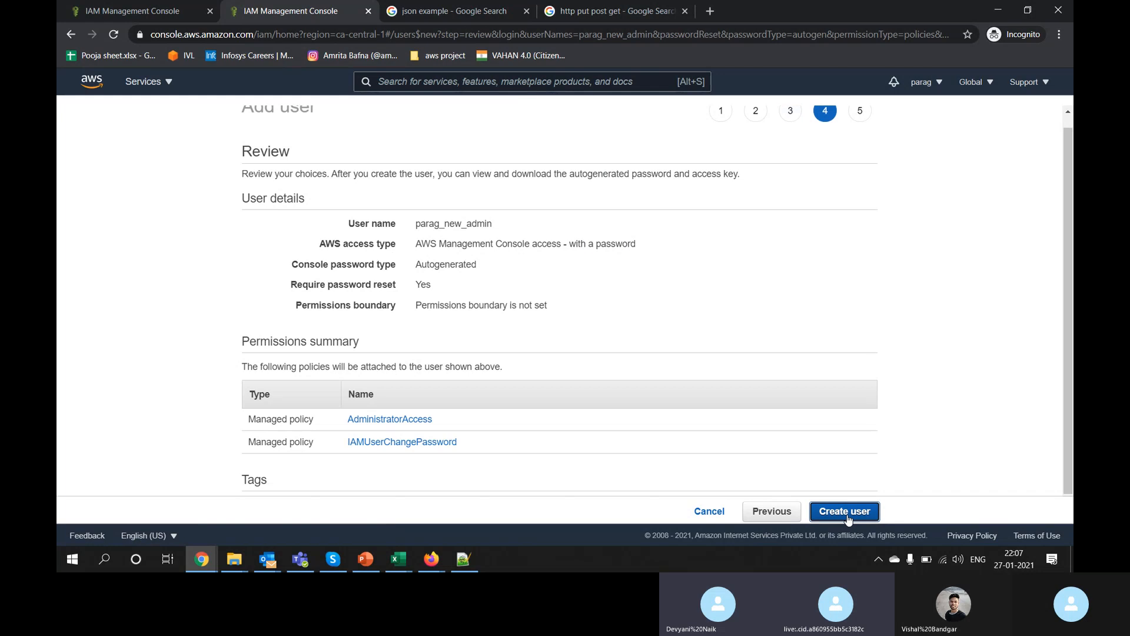
# Step: Create the admin user, briefly reveal its generated password, and download the credentials .csv
pyautogui.click(847, 511)
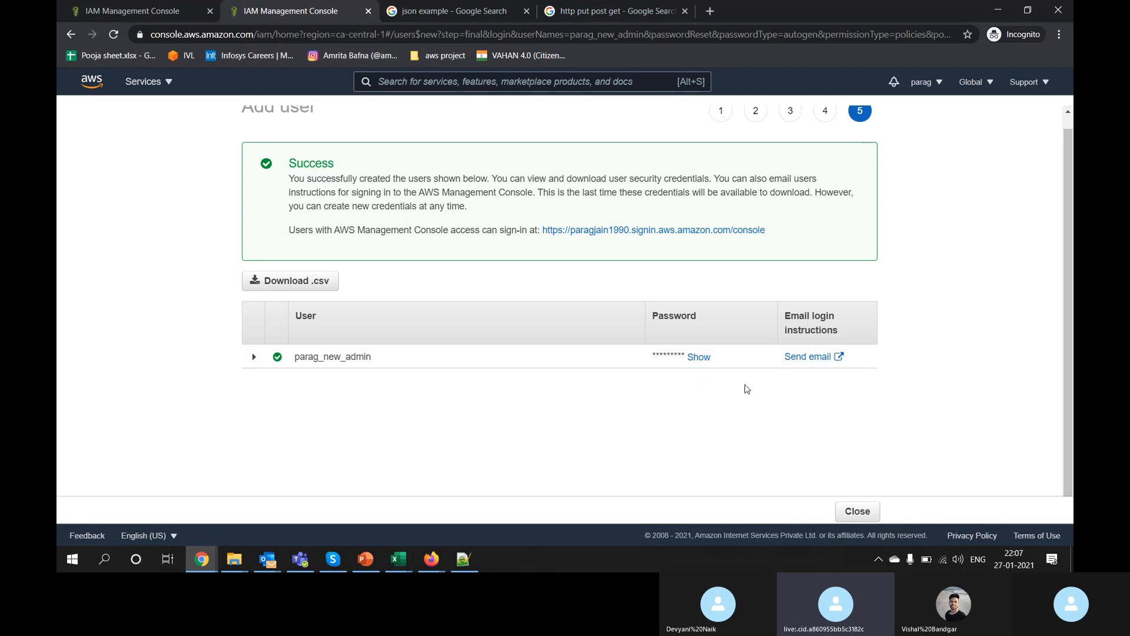
pyautogui.click(699, 358)
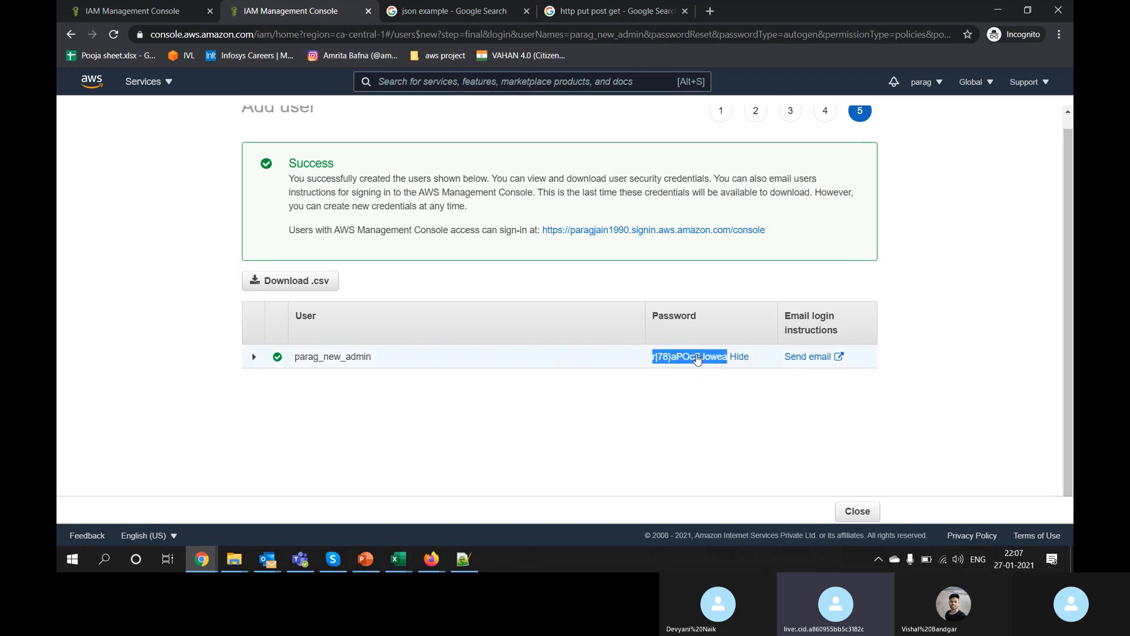
pyautogui.click(738, 357)
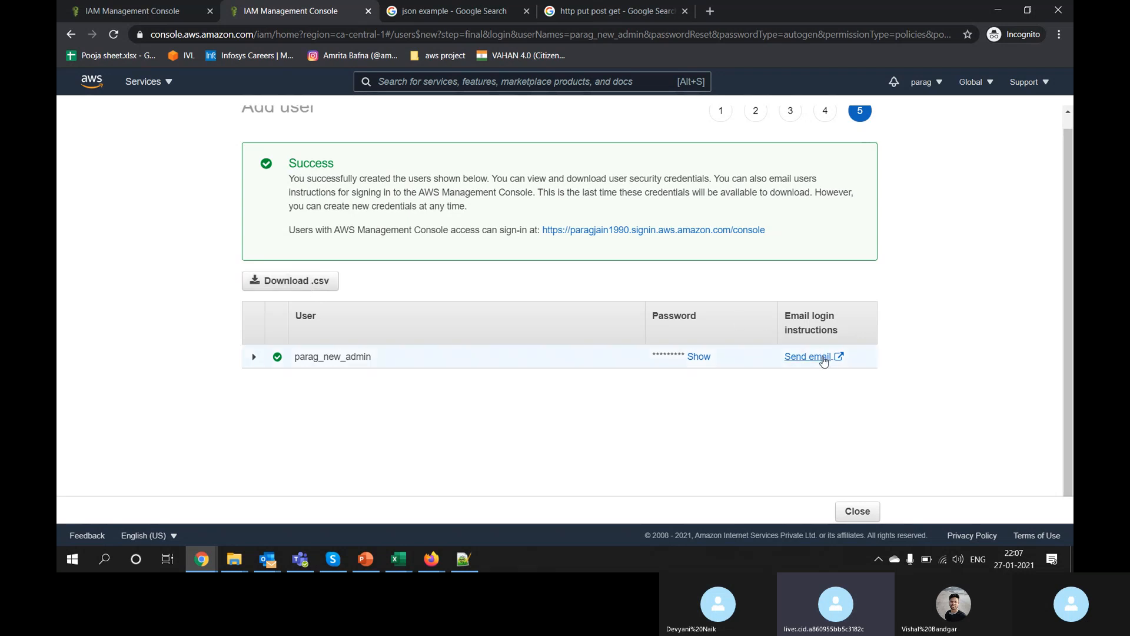
pyautogui.click(287, 287)
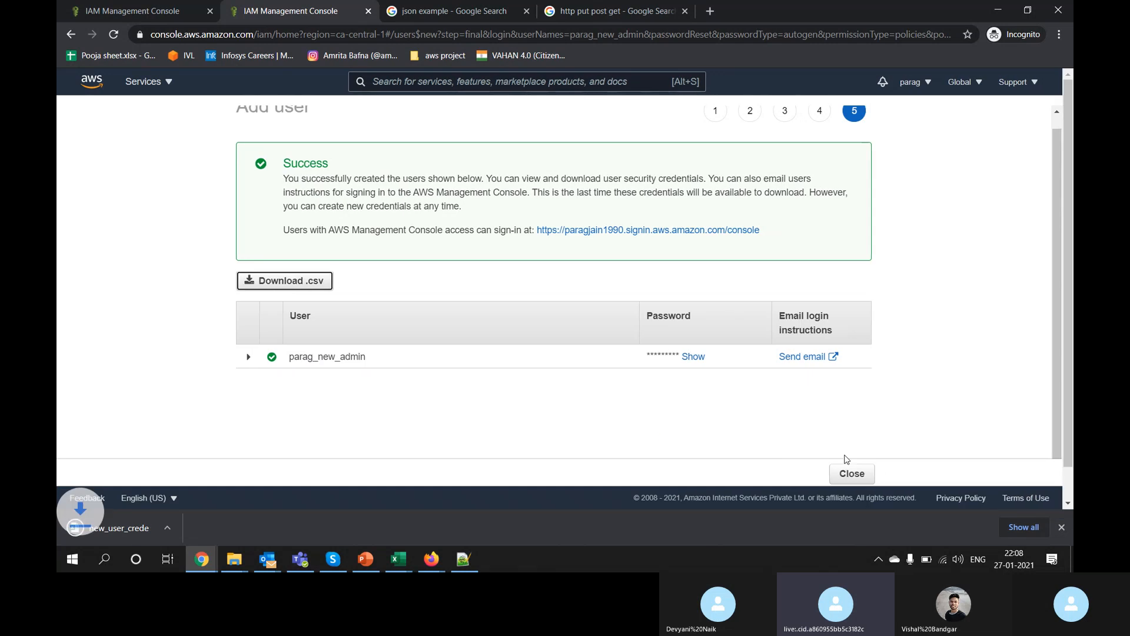
pyautogui.click(862, 474)
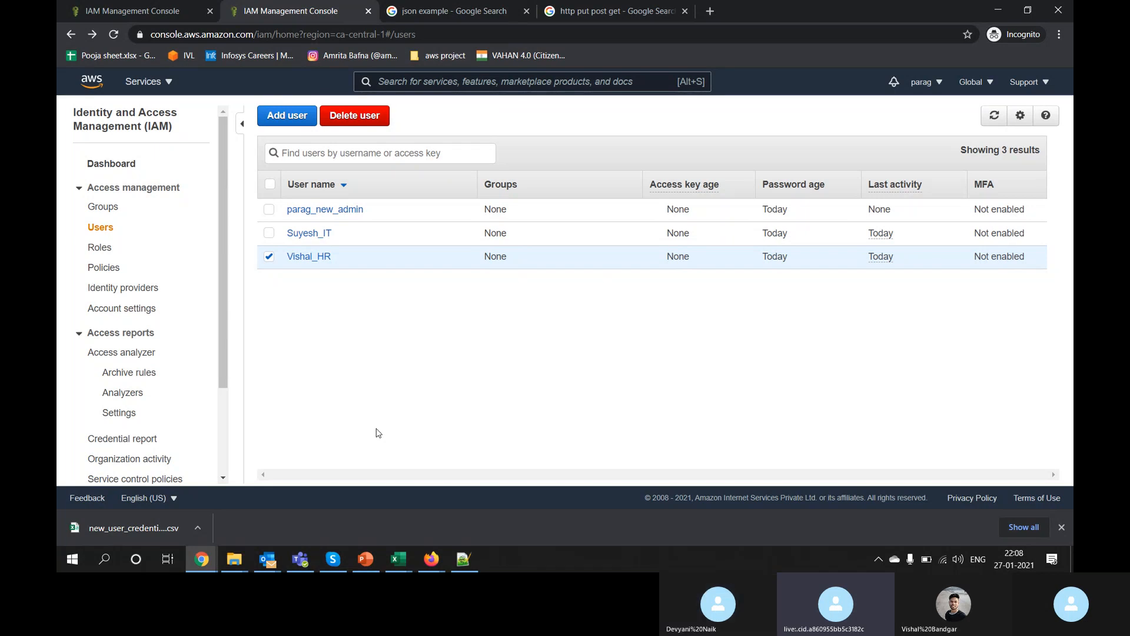
# Step: Open the admin user's security credentials and start, then cancel, an autogenerated console password change
pyautogui.click(315, 209)
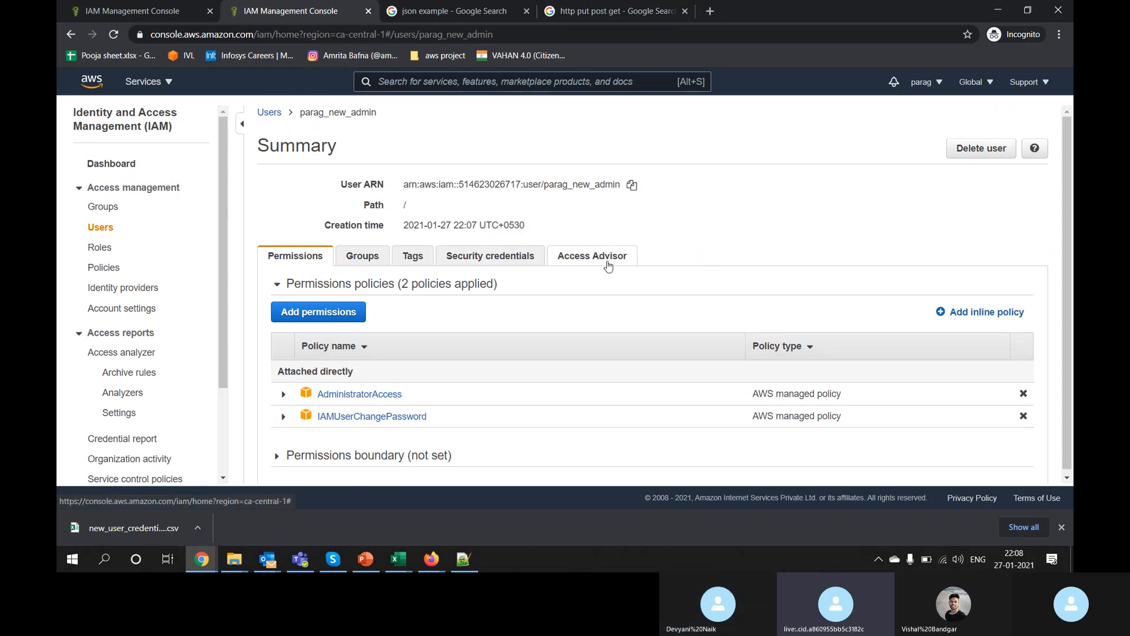
pyautogui.click(480, 258)
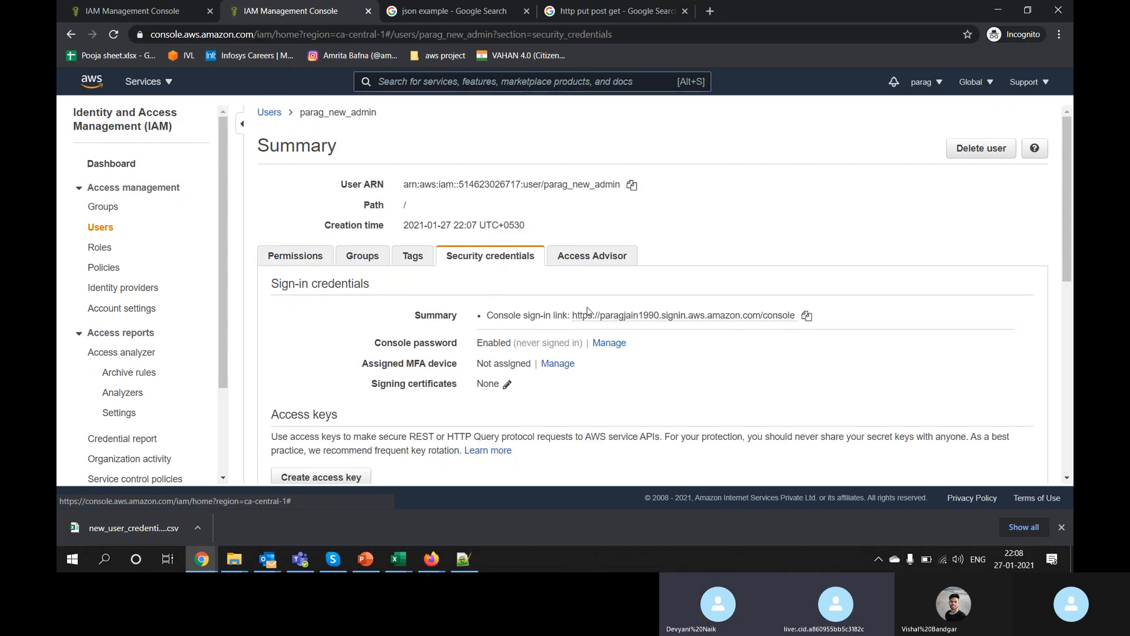
pyautogui.scroll(-2, 565, 288)
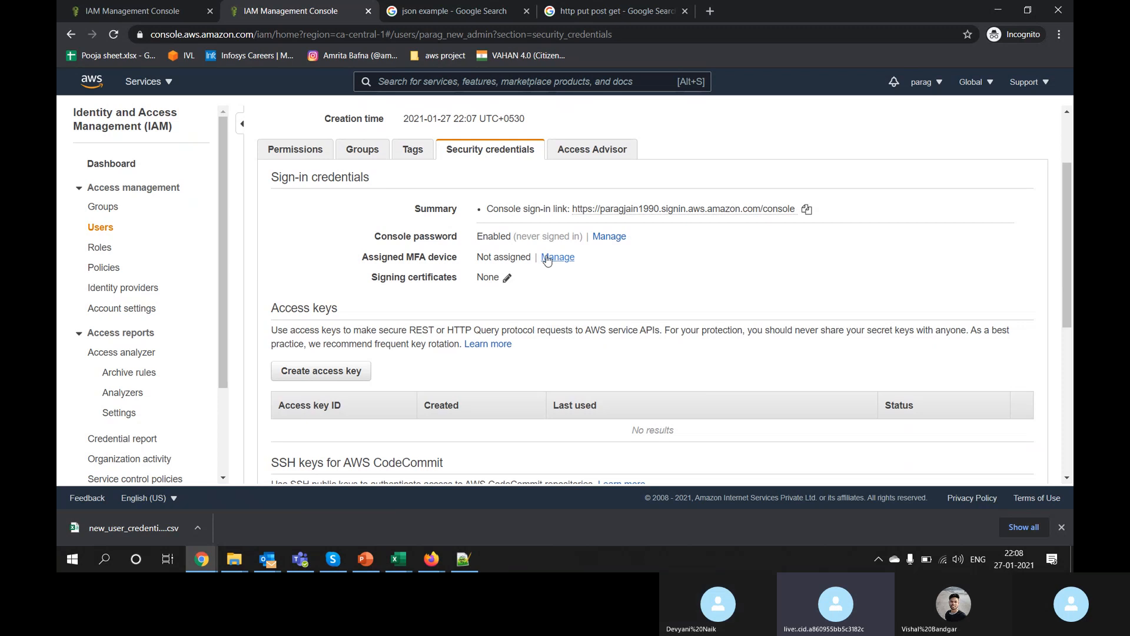
pyautogui.click(616, 242)
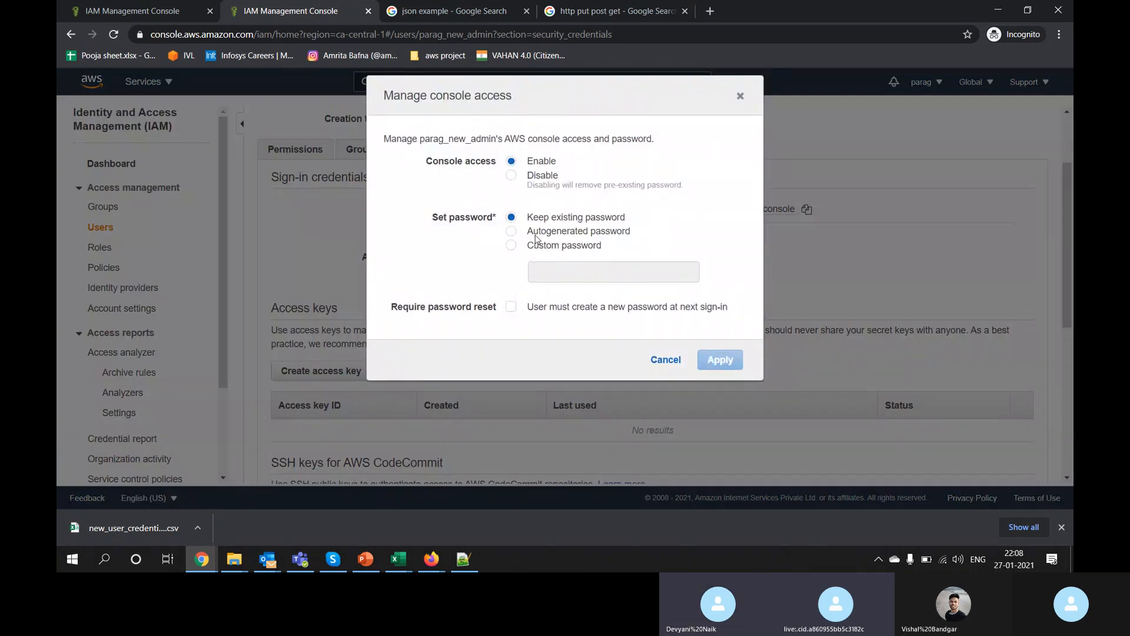
pyautogui.click(537, 232)
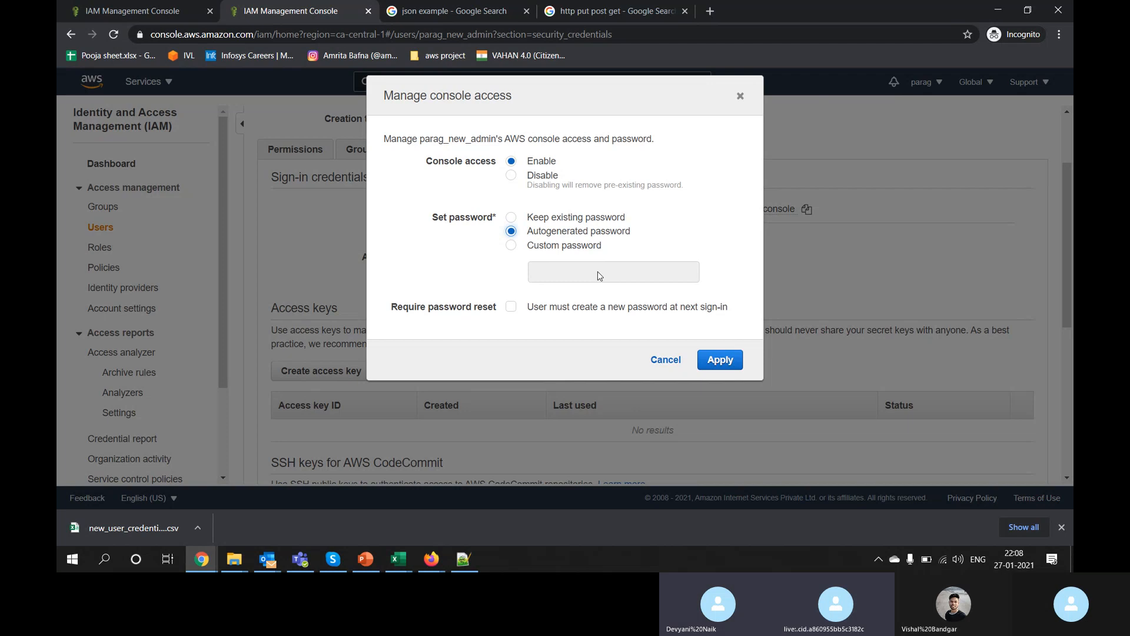
pyautogui.click(662, 361)
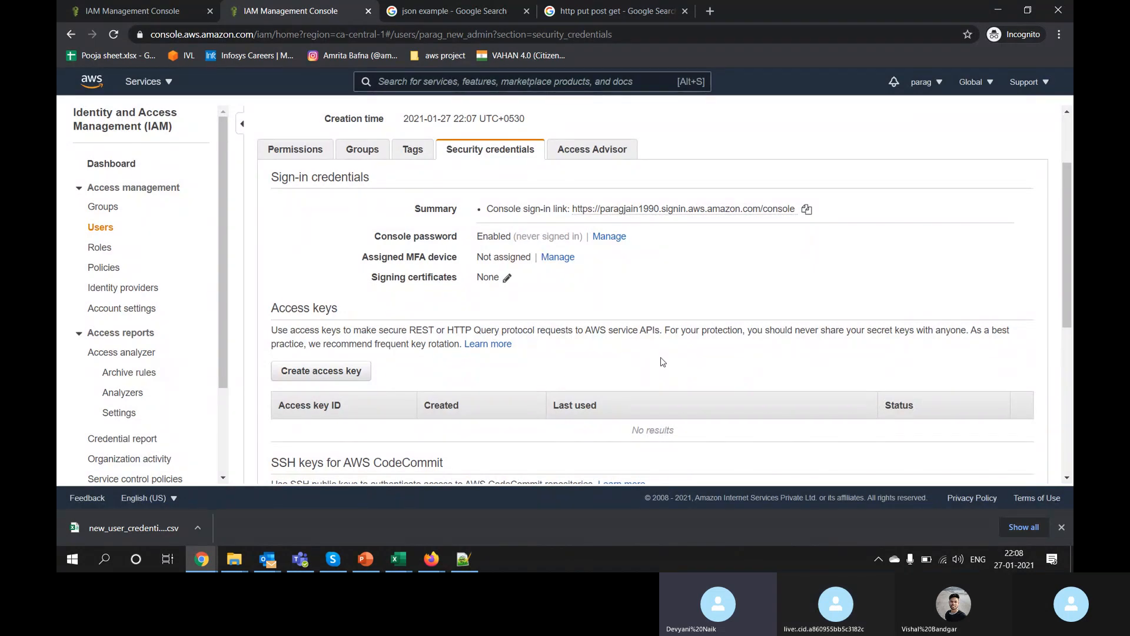
# Step: Check the admin user's two attached policies and go back to the Users list
pyautogui.scroll(2, 662, 361)
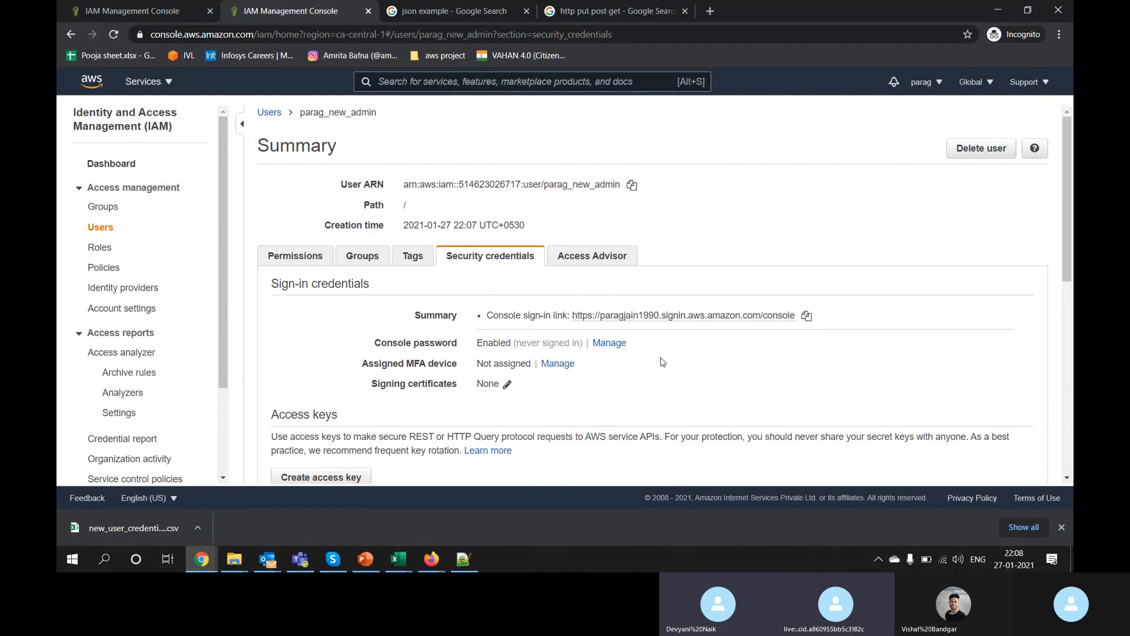
pyautogui.click(294, 257)
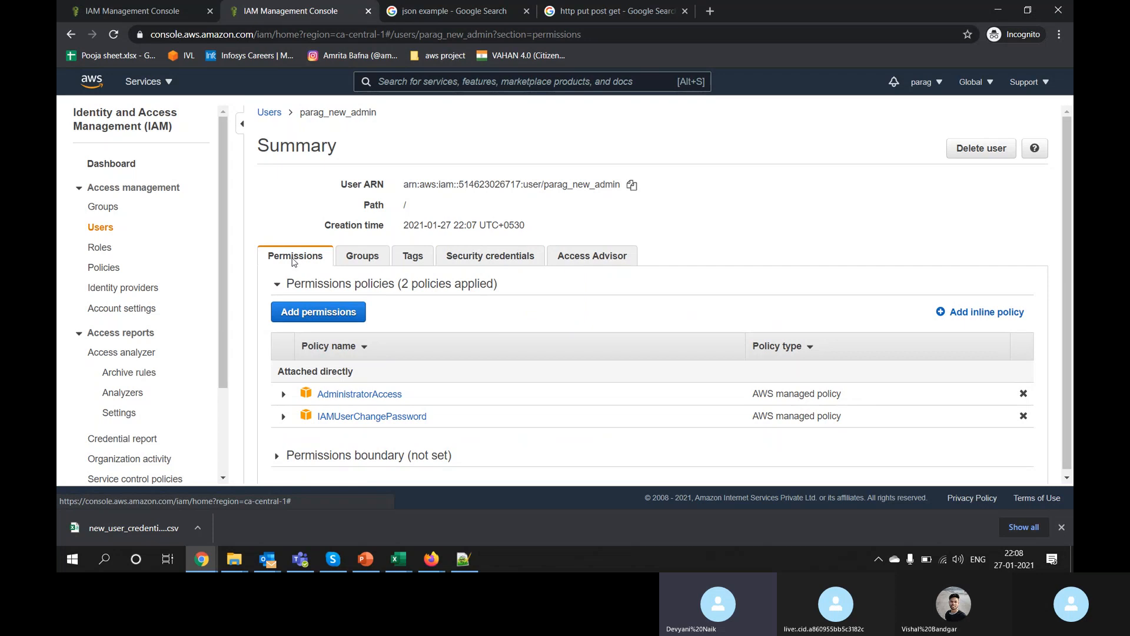
pyautogui.click(269, 112)
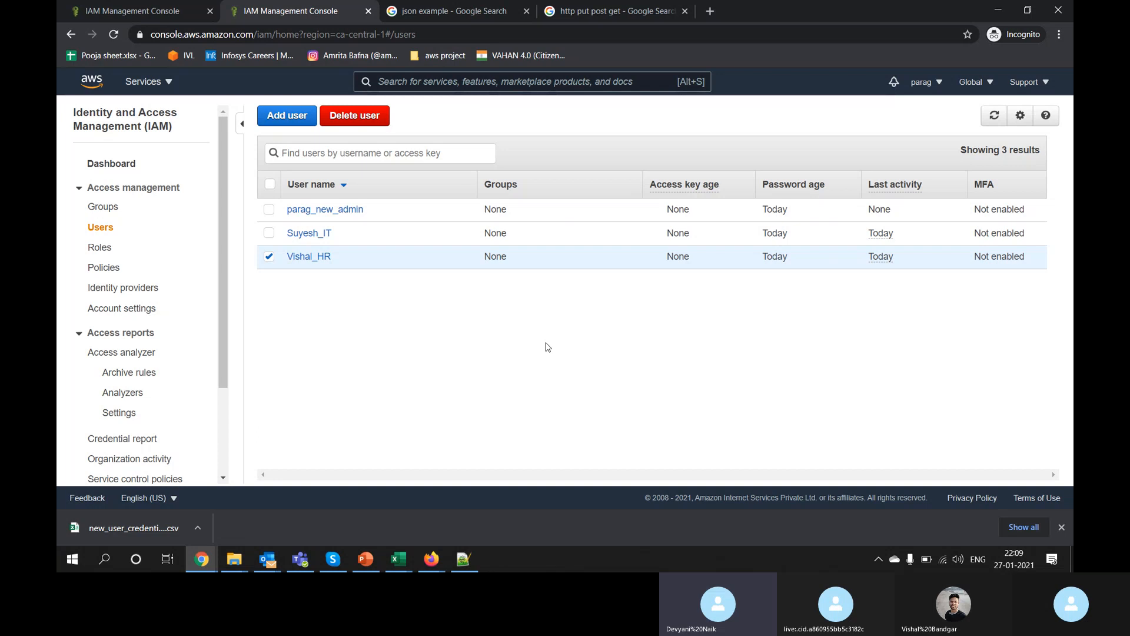
# Step: Bring the IT user's window with the S3 Buckets list to the front
pyautogui.hotkey('alt', 'Tab')
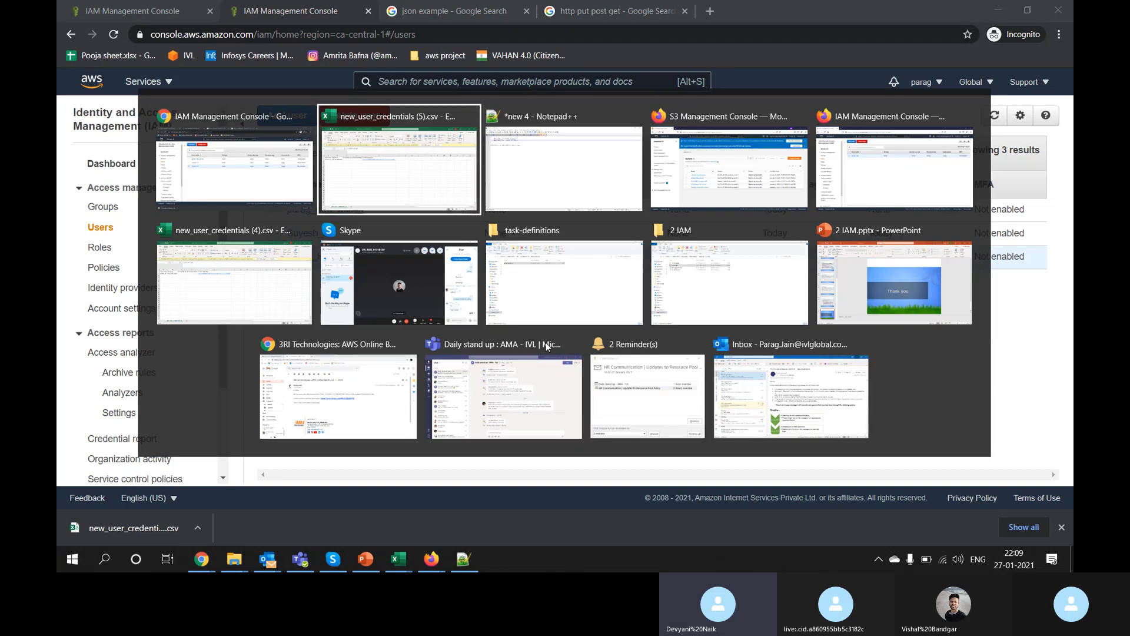
pyautogui.hotkey('alt', 'shift', 'Tab')
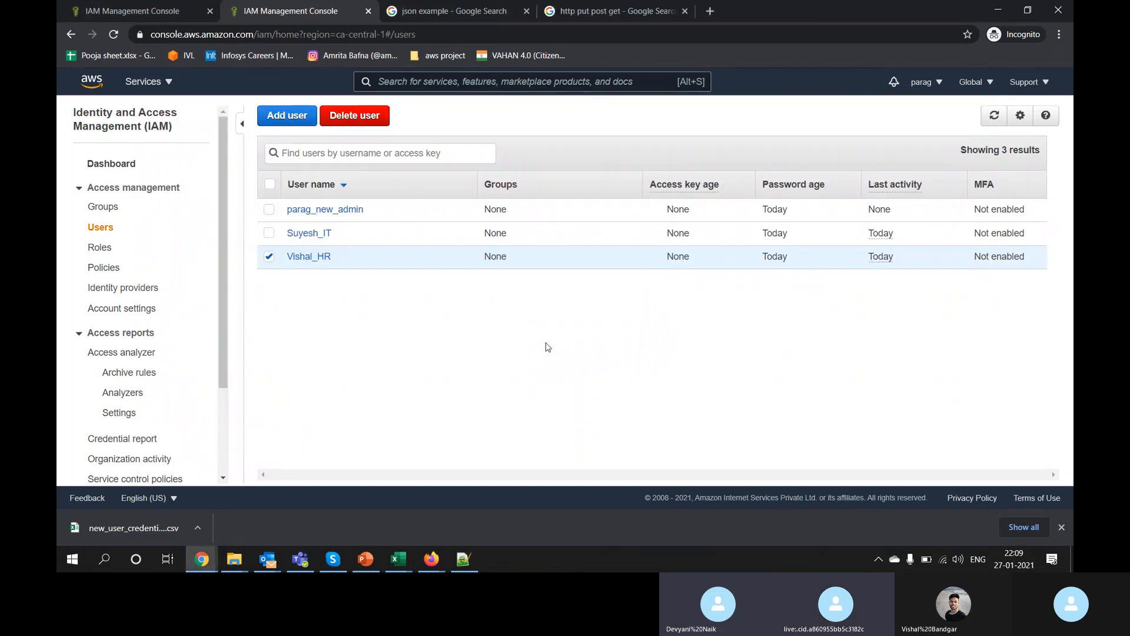
pyautogui.click(202, 559)
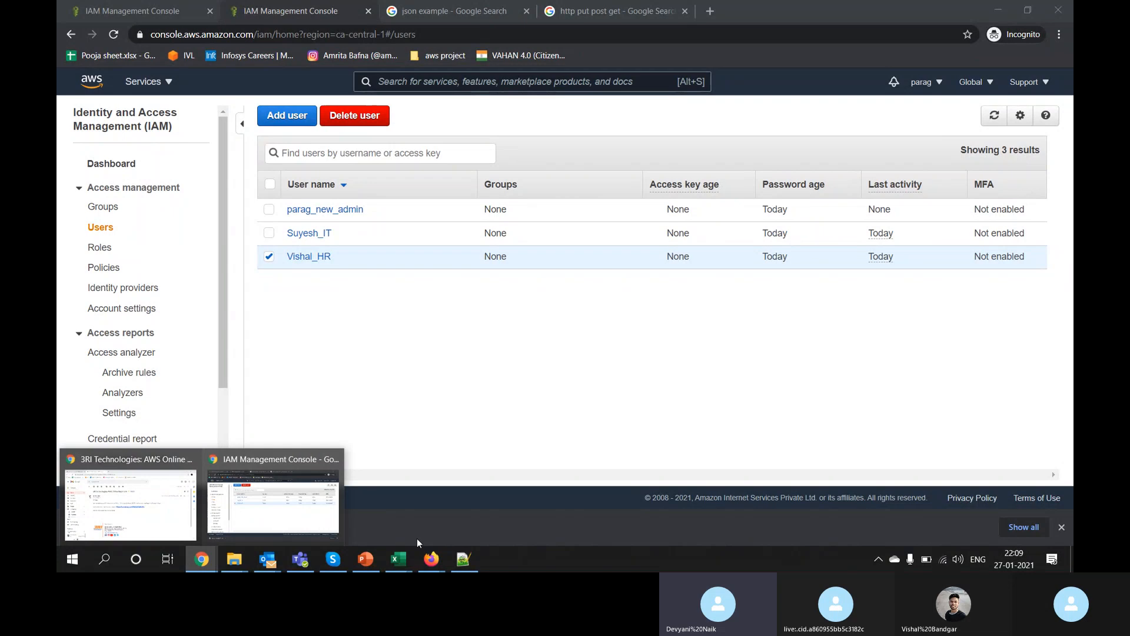
pyautogui.moveTo(432, 559)
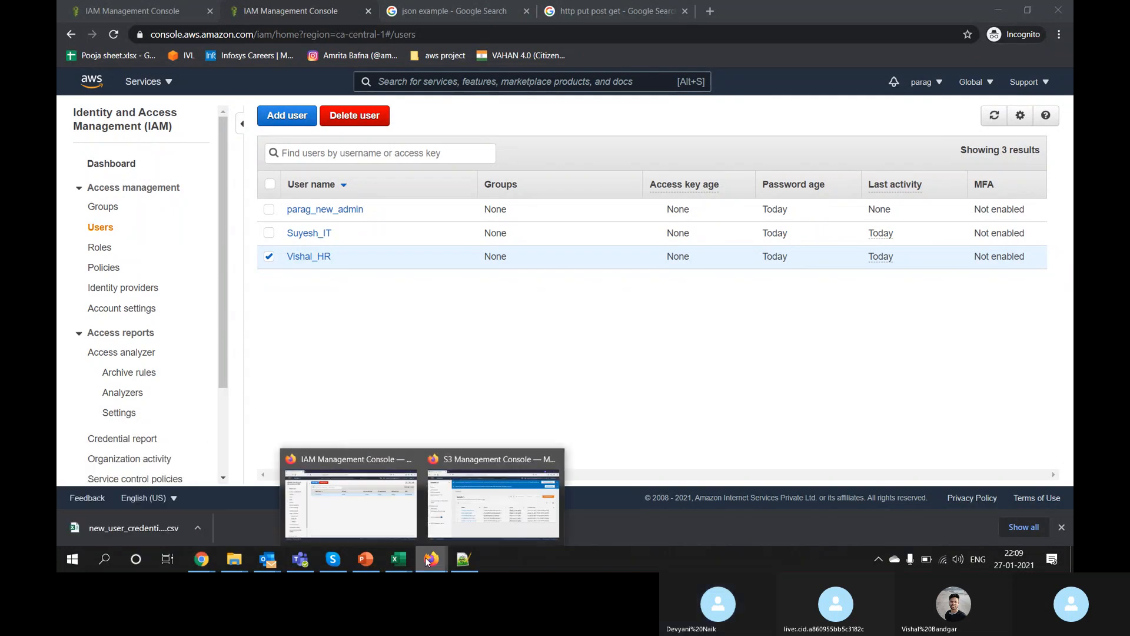
pyautogui.click(471, 494)
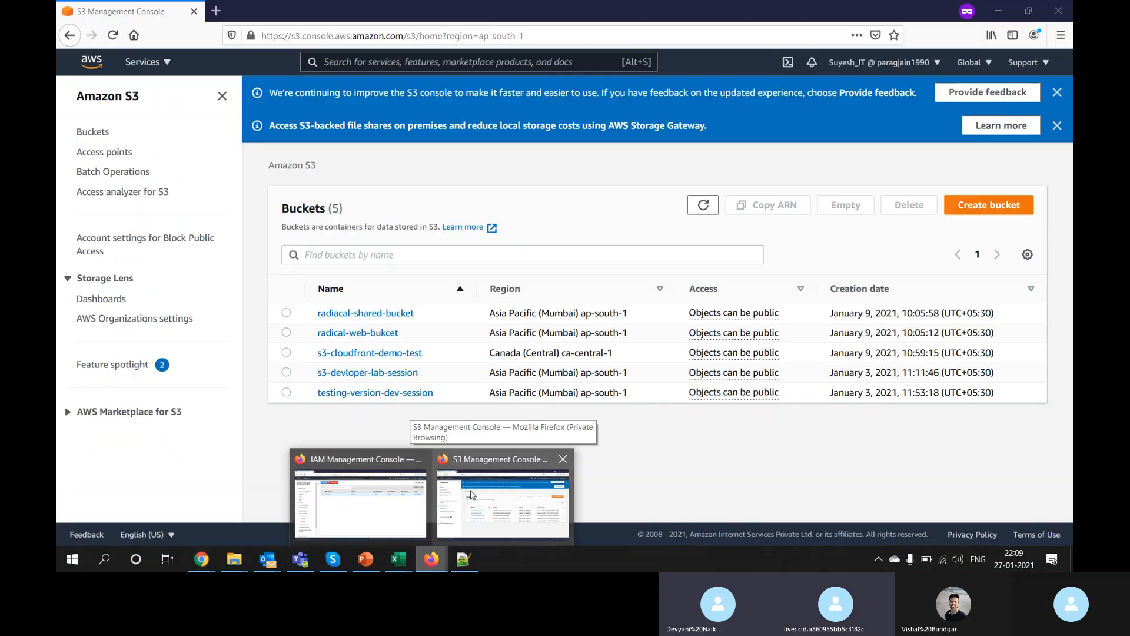
# Step: Go to IAM Users through the 'iam' service search, which reports no permission to list users
pyautogui.click(475, 62)
pyautogui.write('iam')
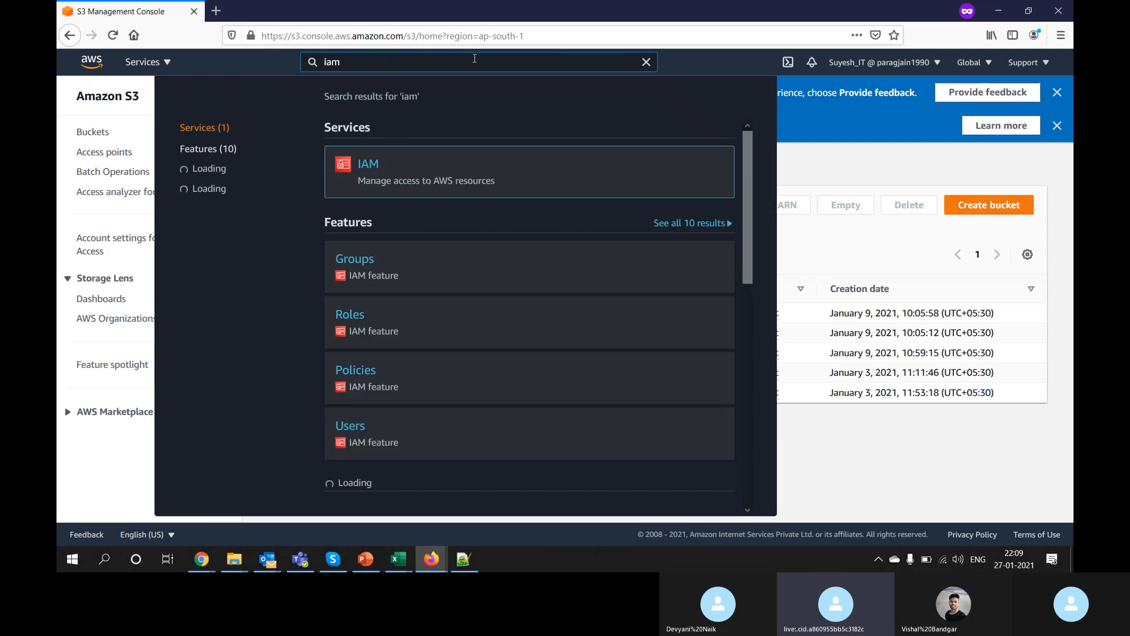
pyautogui.click(366, 169)
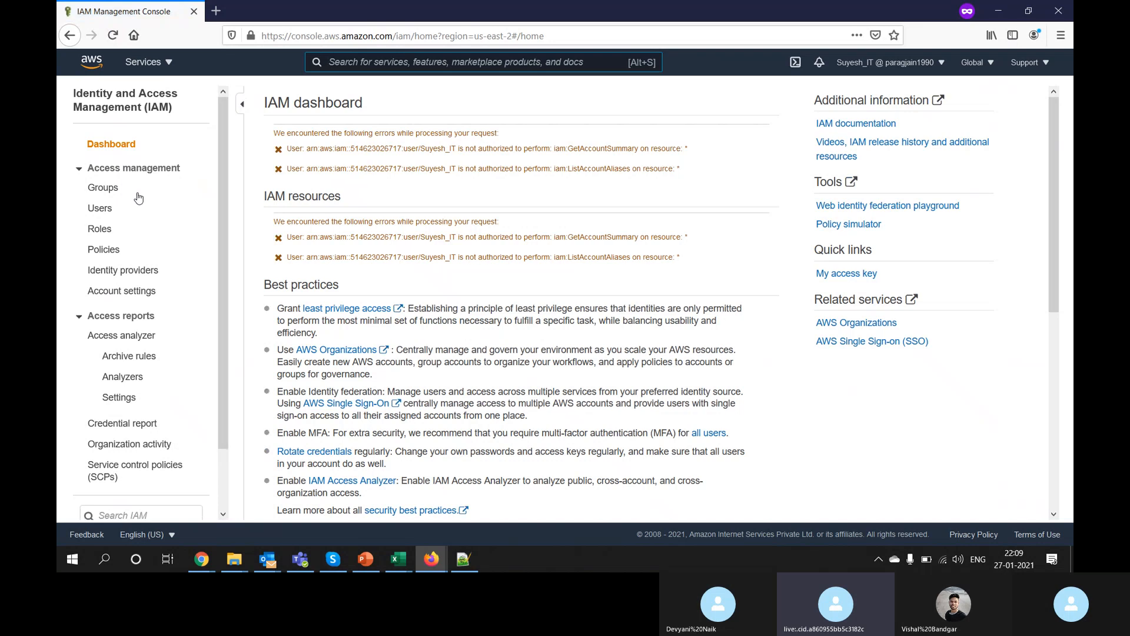
pyautogui.click(99, 207)
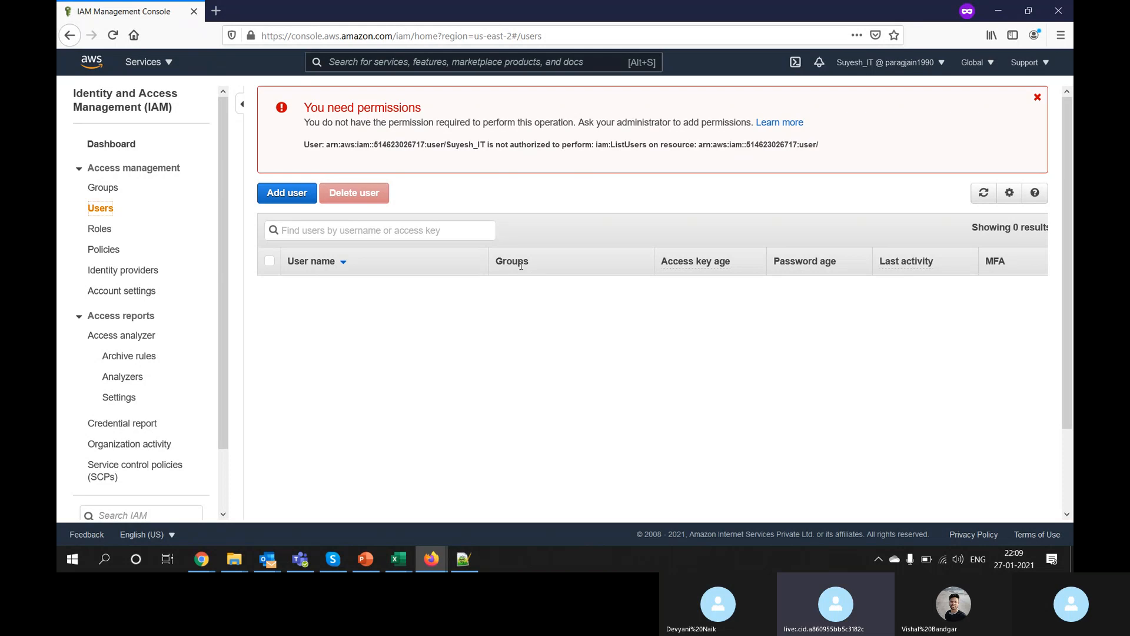
# Step: Reload the HR user's IAM Users list to show three users, then return to the admin's Chrome window
pyautogui.moveTo(432, 559)
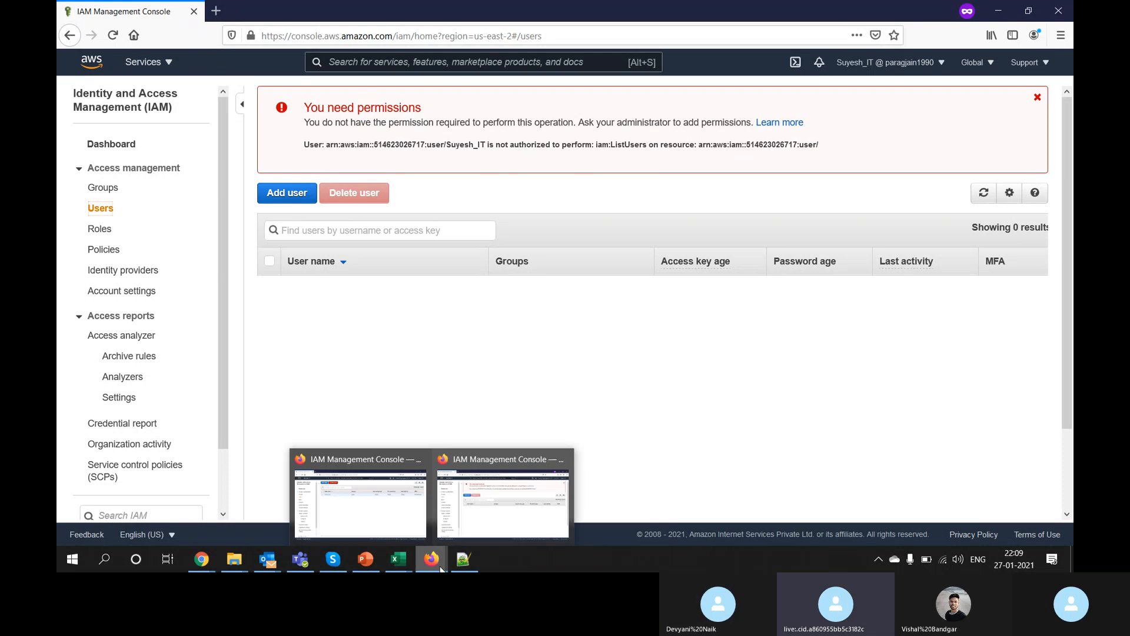
pyautogui.click(379, 512)
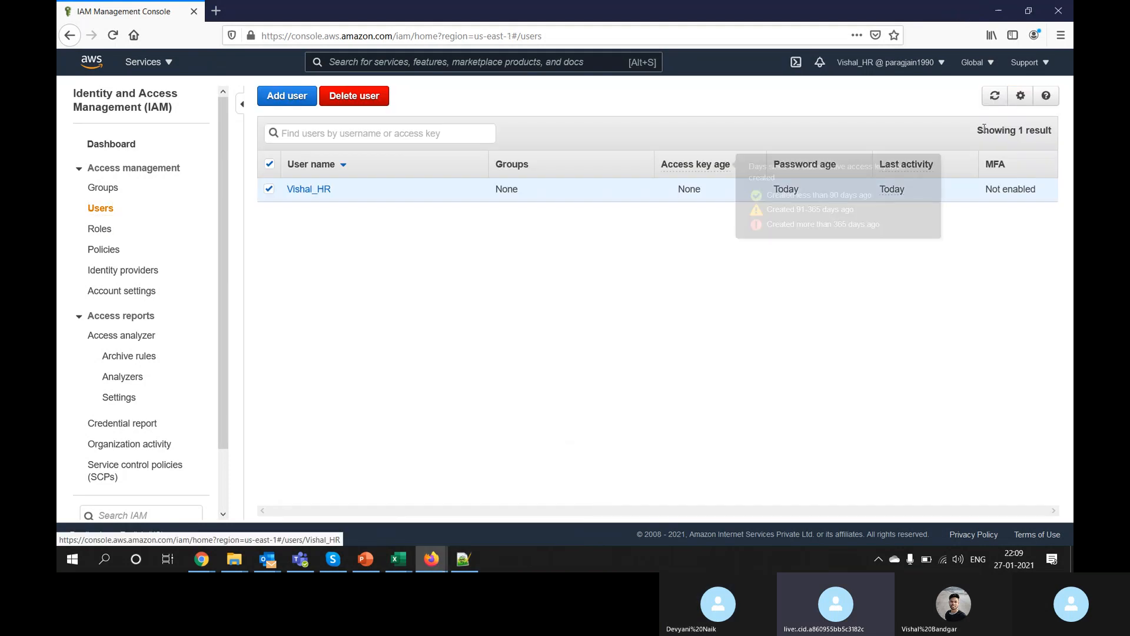
pyautogui.click(993, 100)
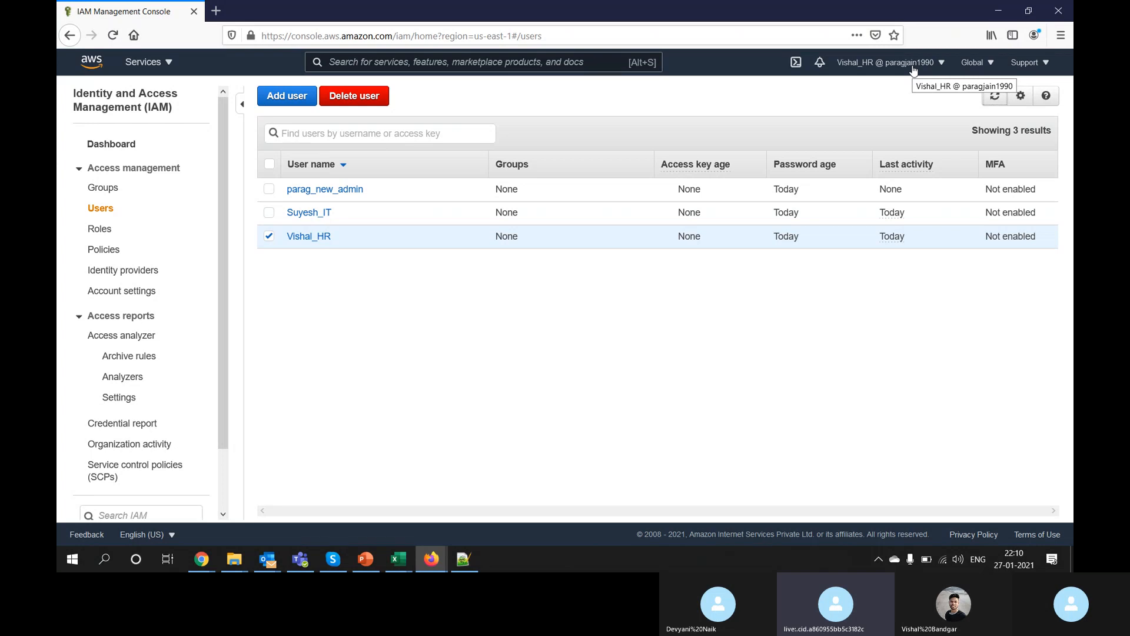
pyautogui.hotkey('alt', 'Tab')
pyautogui.hotkey('alt', 'Tab')
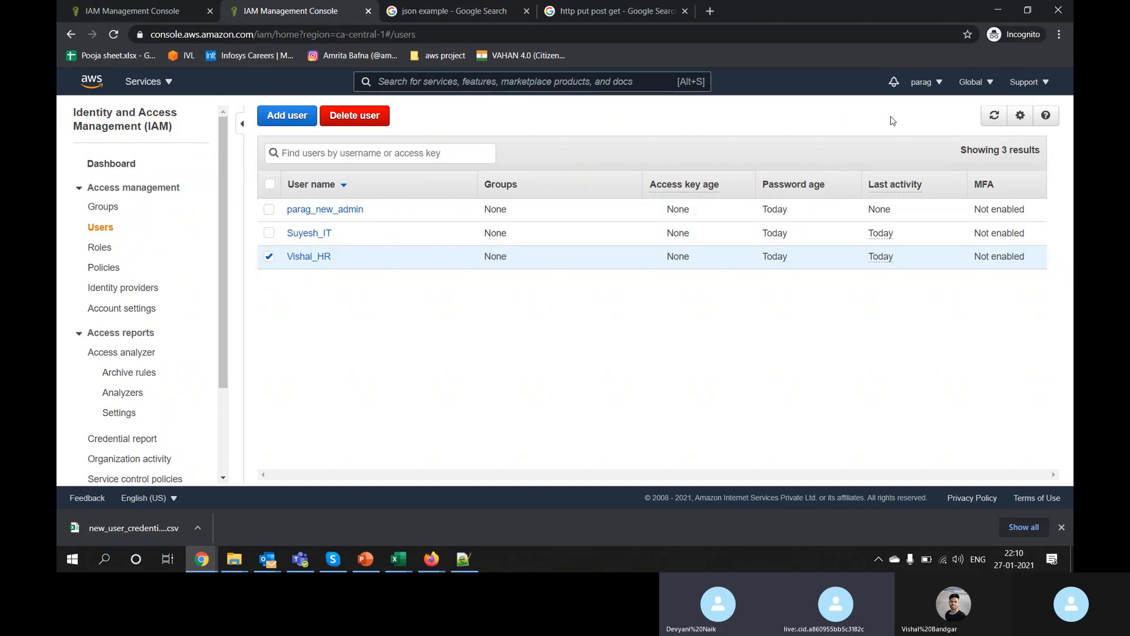
# Step: Bring the admin's Chrome IAM window forward and glance at the signed-in account options
pyautogui.hotkey('alt', 'Tab')
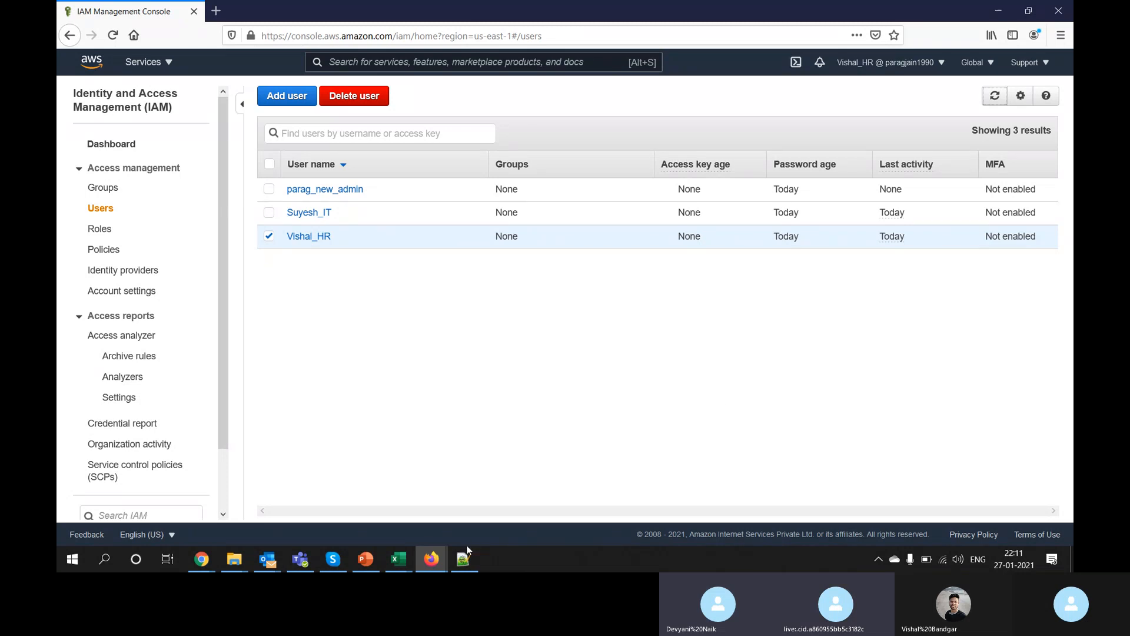
pyautogui.moveTo(431, 558)
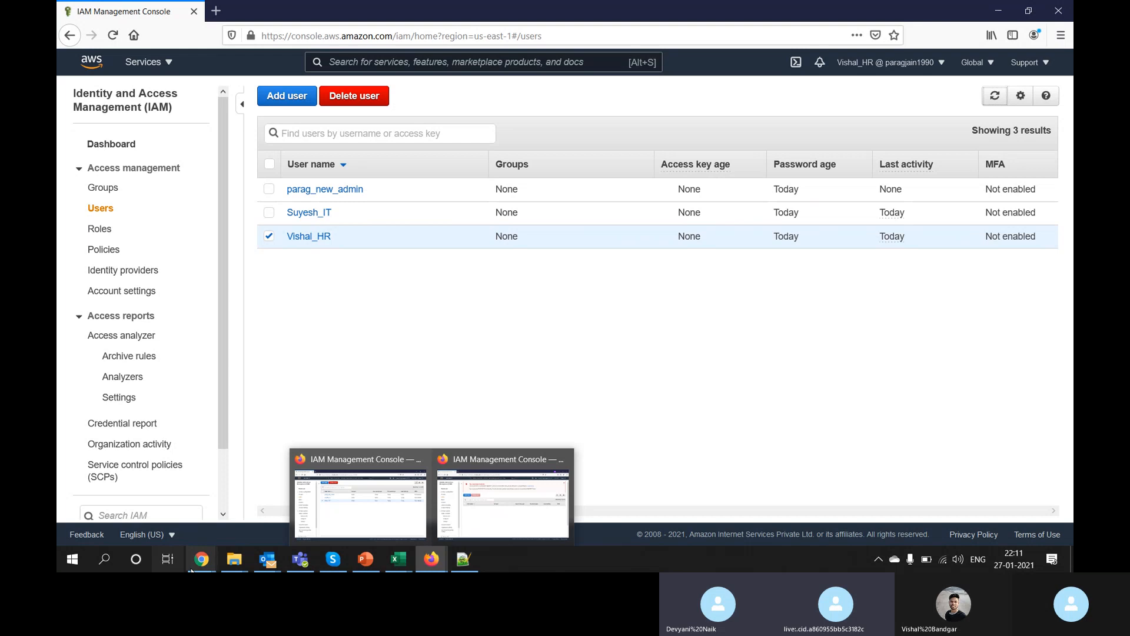
pyautogui.moveTo(202, 558)
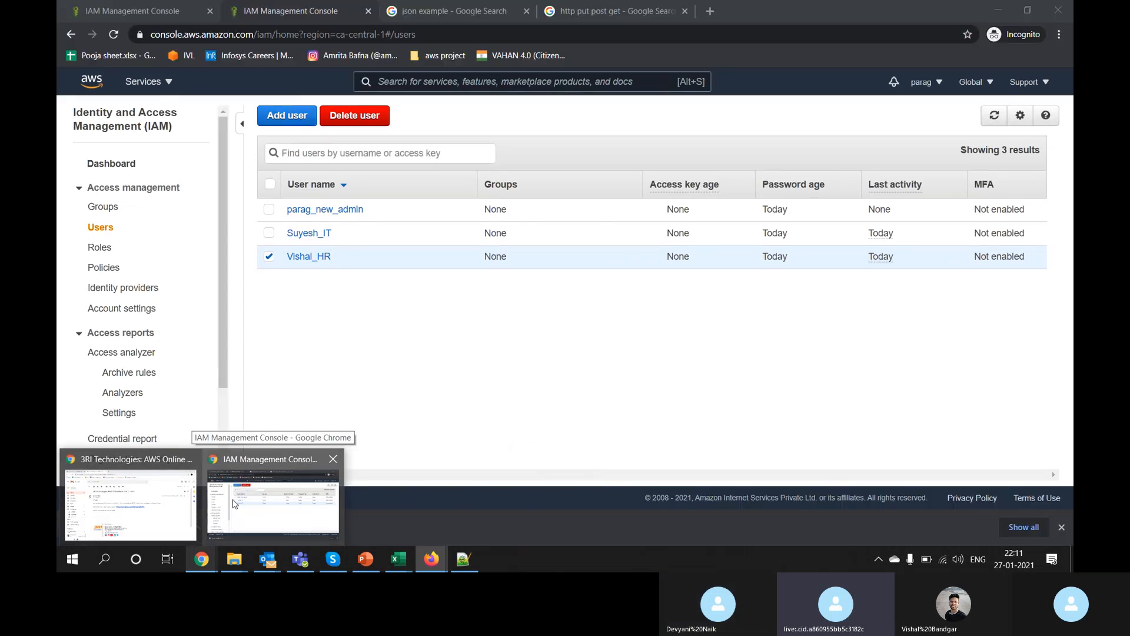
pyautogui.click(234, 504)
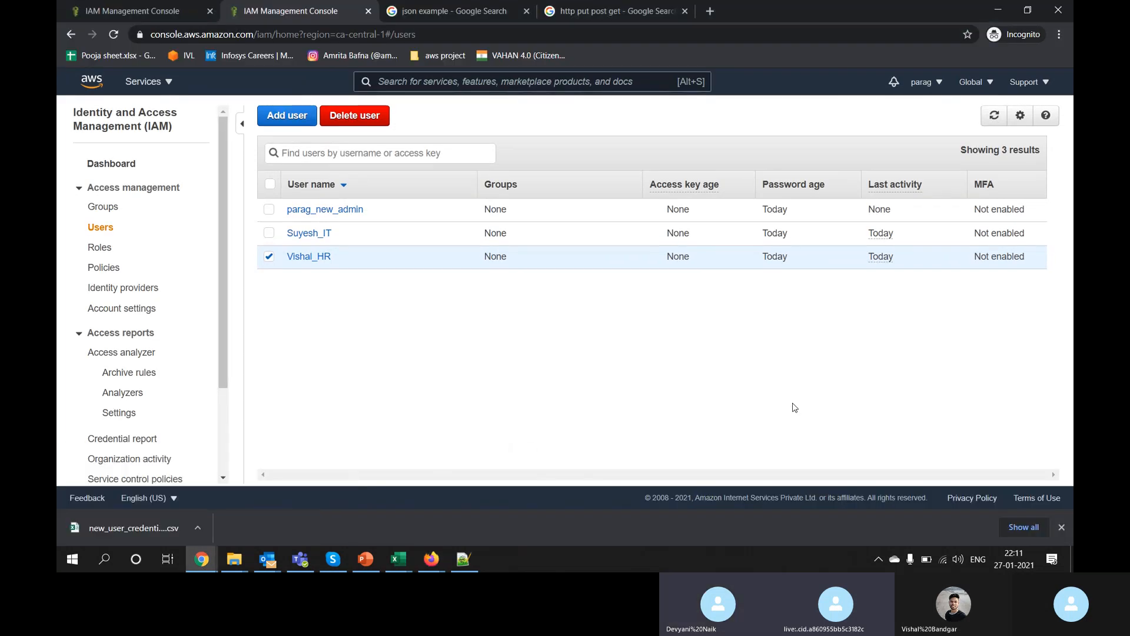
pyautogui.click(938, 83)
pyautogui.click(619, 446)
# Step: Compare the Firefox sessions: the HR user's three-user list versus the permissions-error session
pyautogui.moveTo(432, 559)
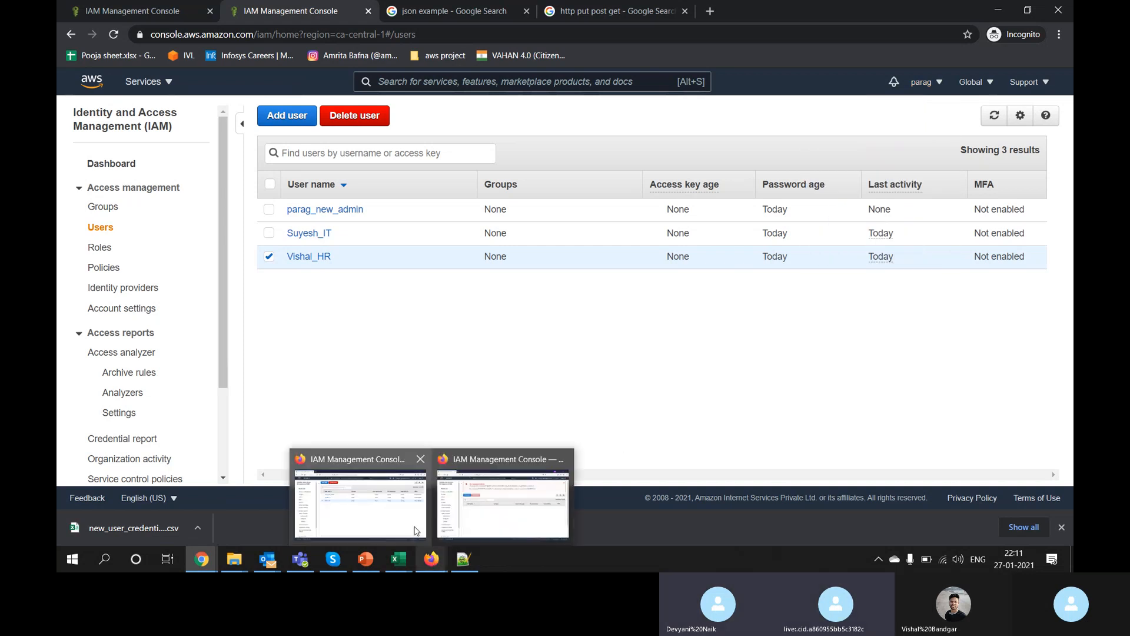
pyautogui.moveTo(410, 524)
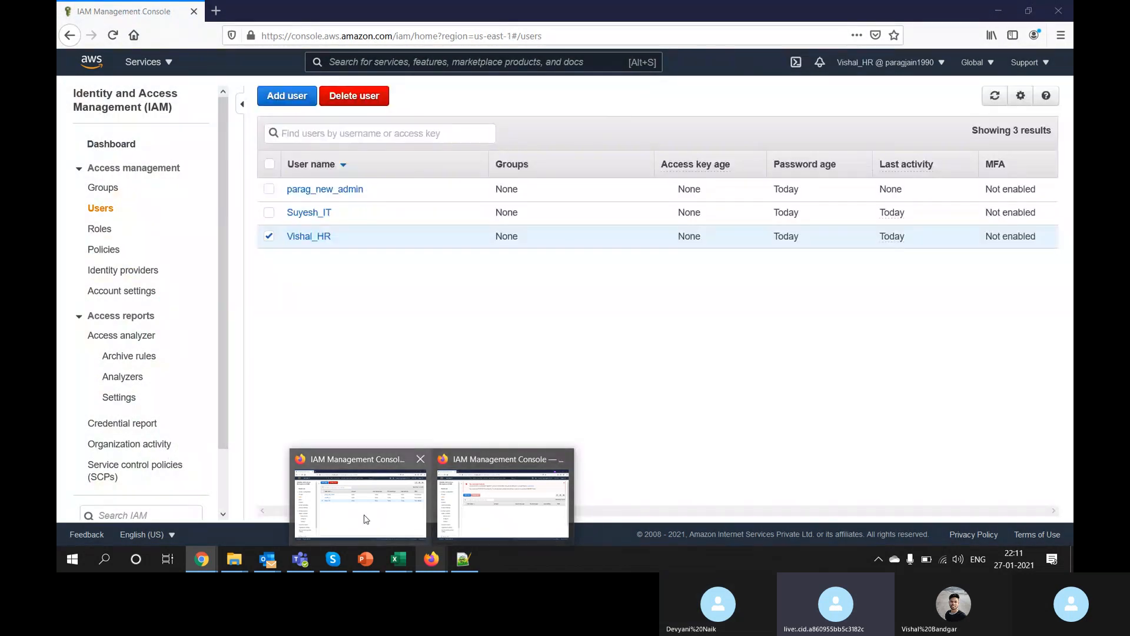
pyautogui.click(363, 517)
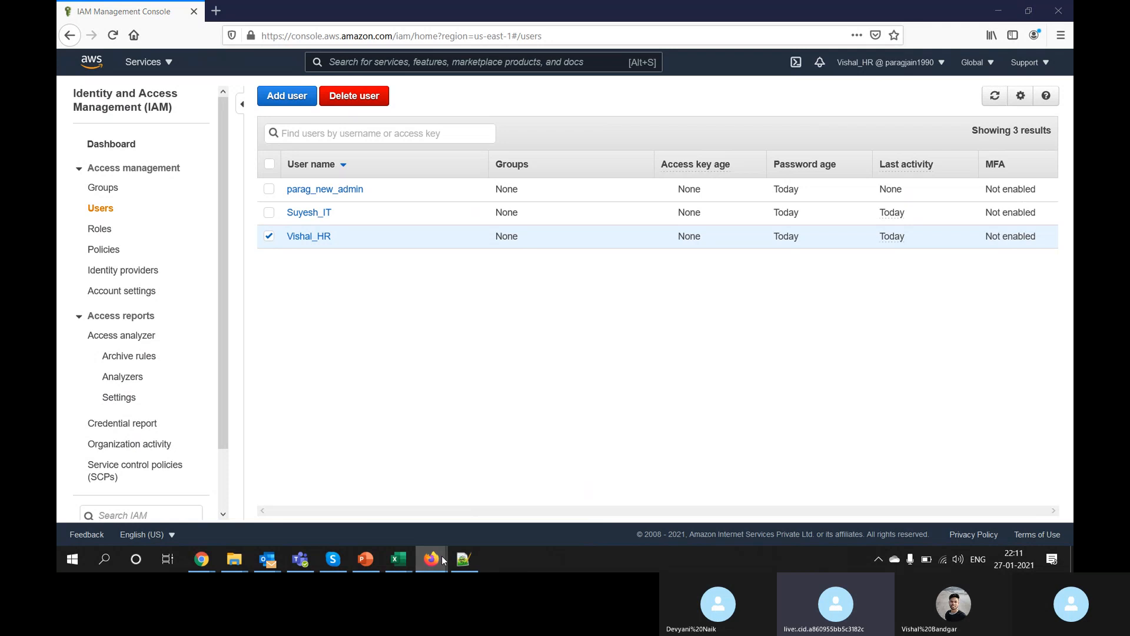
pyautogui.click(500, 512)
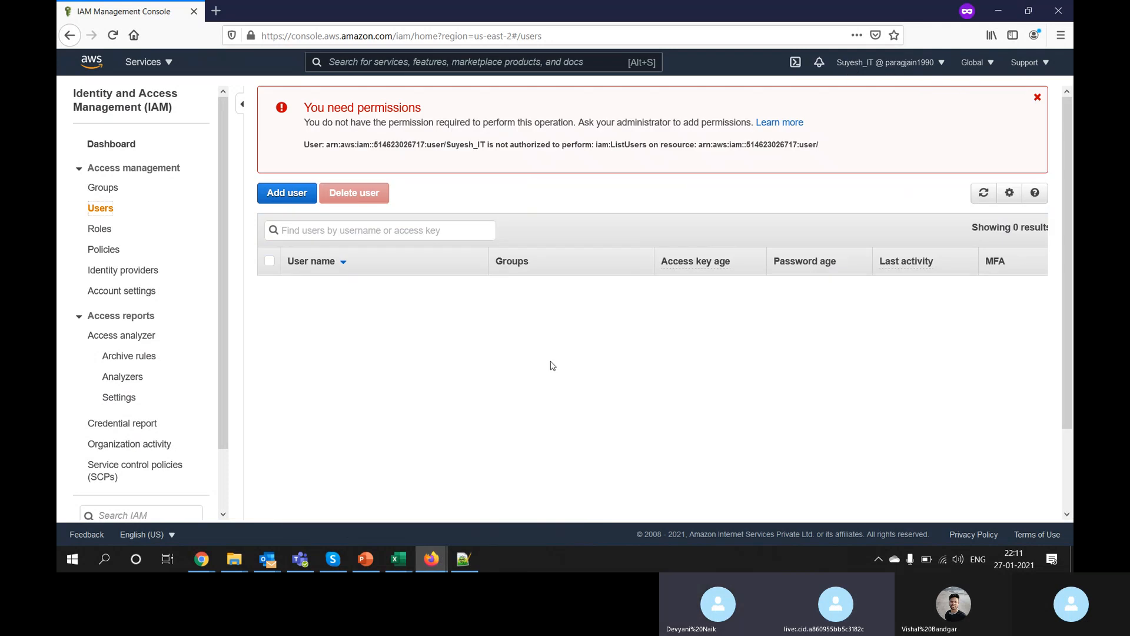
pyautogui.click(428, 568)
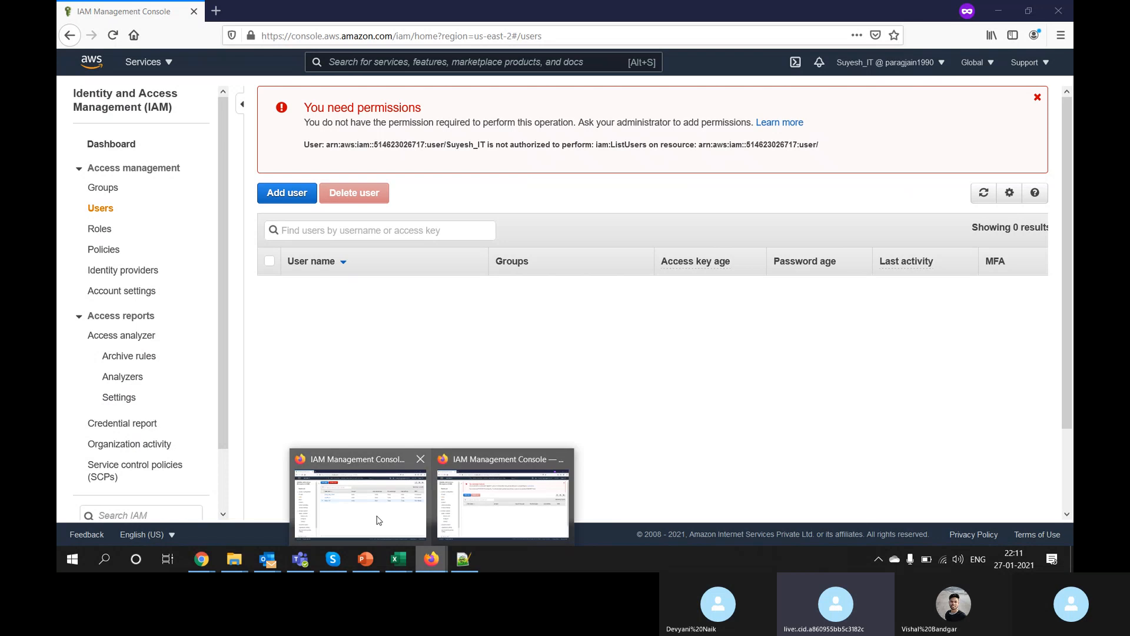
pyautogui.click(378, 519)
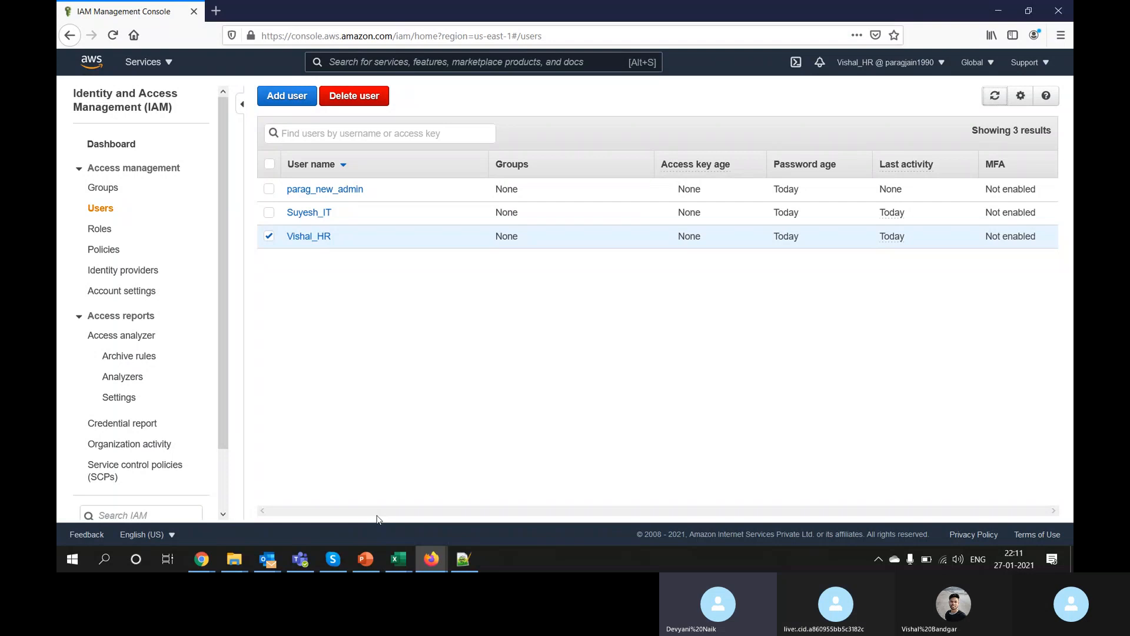
pyautogui.moveTo(435, 558)
pyautogui.click(464, 533)
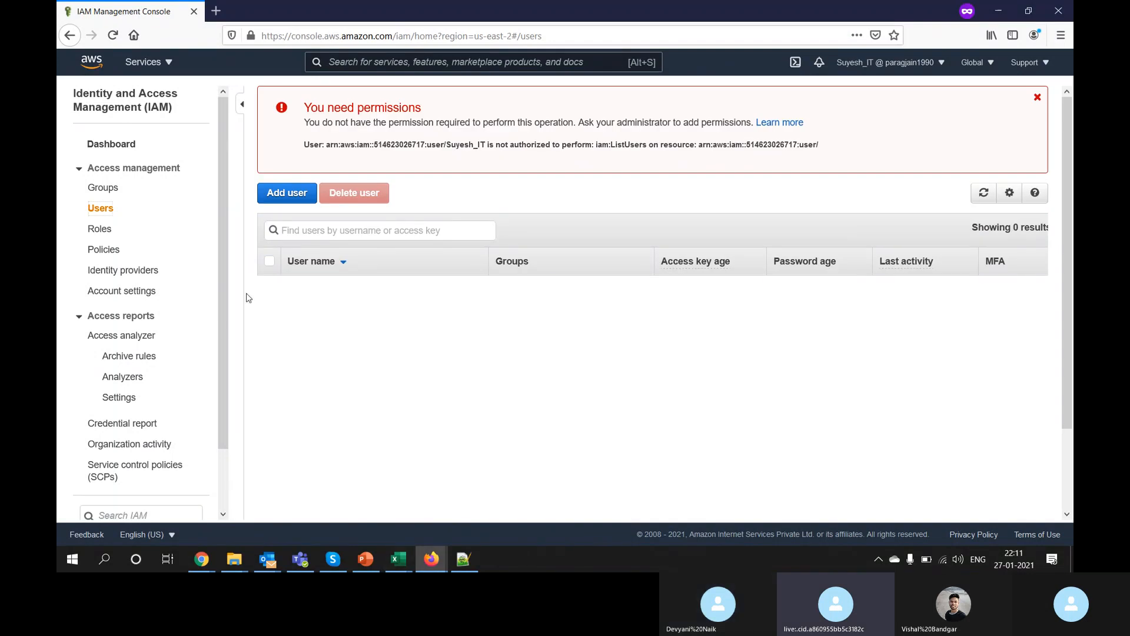
# Step: Reopen IAM Users in the restricted session, then open the HR user's summary in the HR session
pyautogui.click(103, 147)
pyautogui.click(99, 209)
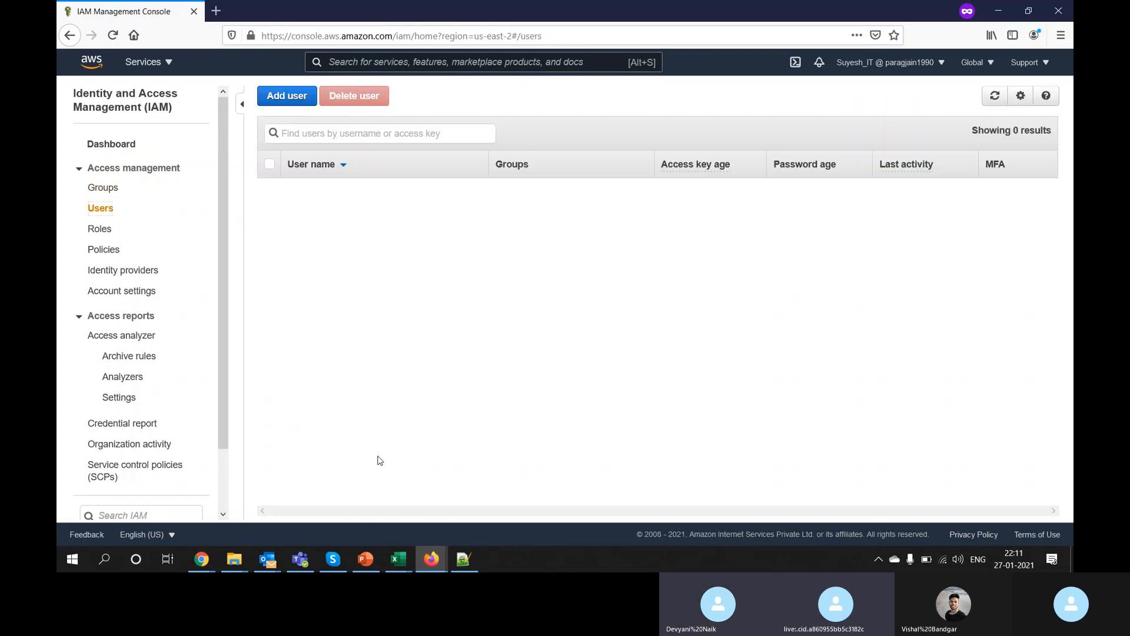
pyautogui.moveTo(432, 559)
pyautogui.click(360, 507)
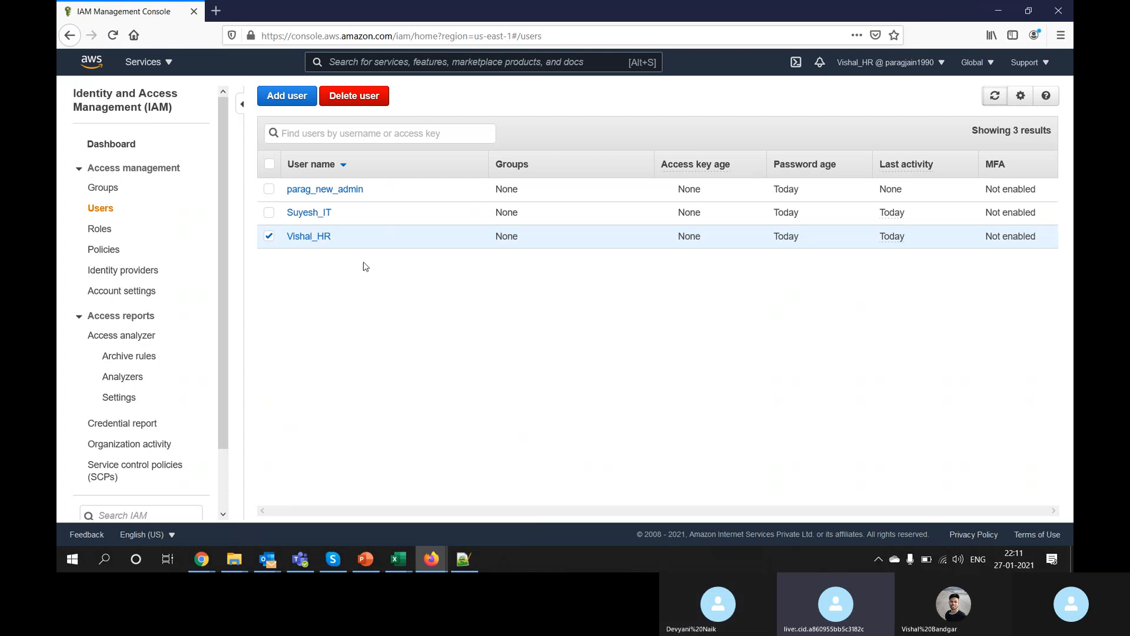
pyautogui.click(312, 237)
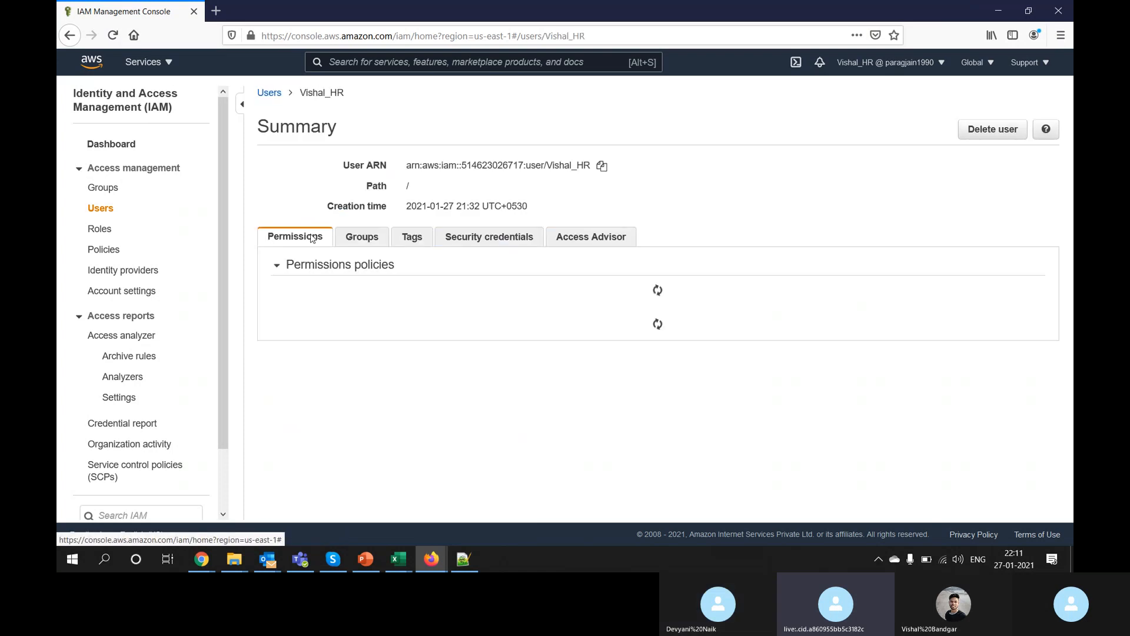
# Step: Return from the HR user's summary to the IAM Users list of three users
pyautogui.click(111, 213)
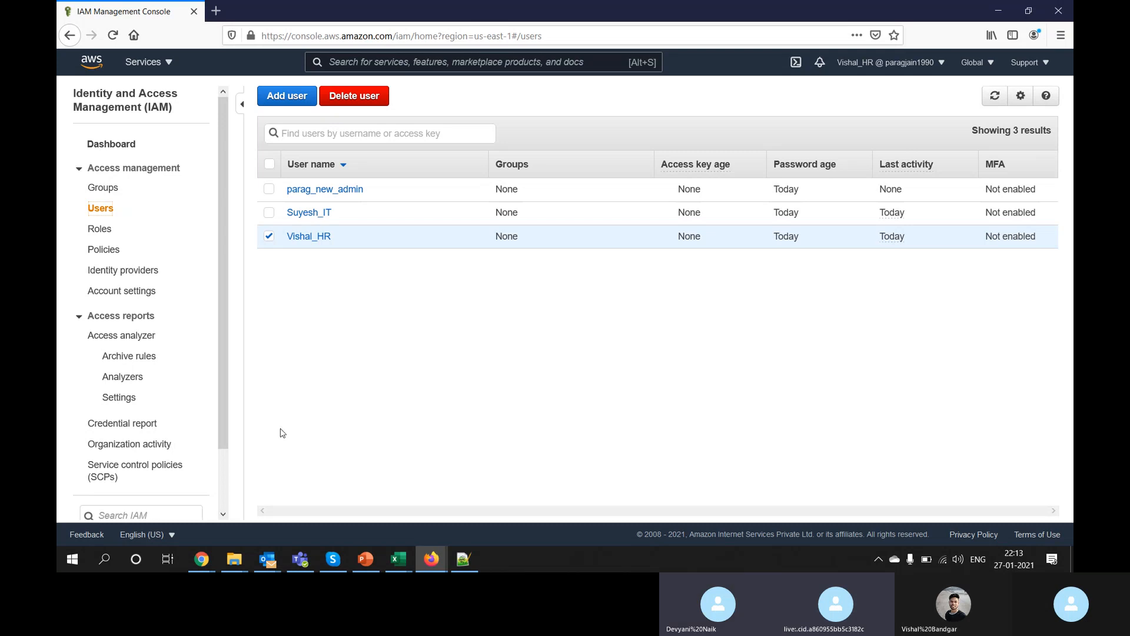
# Step: On Chrome's IAM Users page, select and then deselect all users, then bring the Skype call forward
pyautogui.moveTo(206, 561)
pyautogui.click(243, 534)
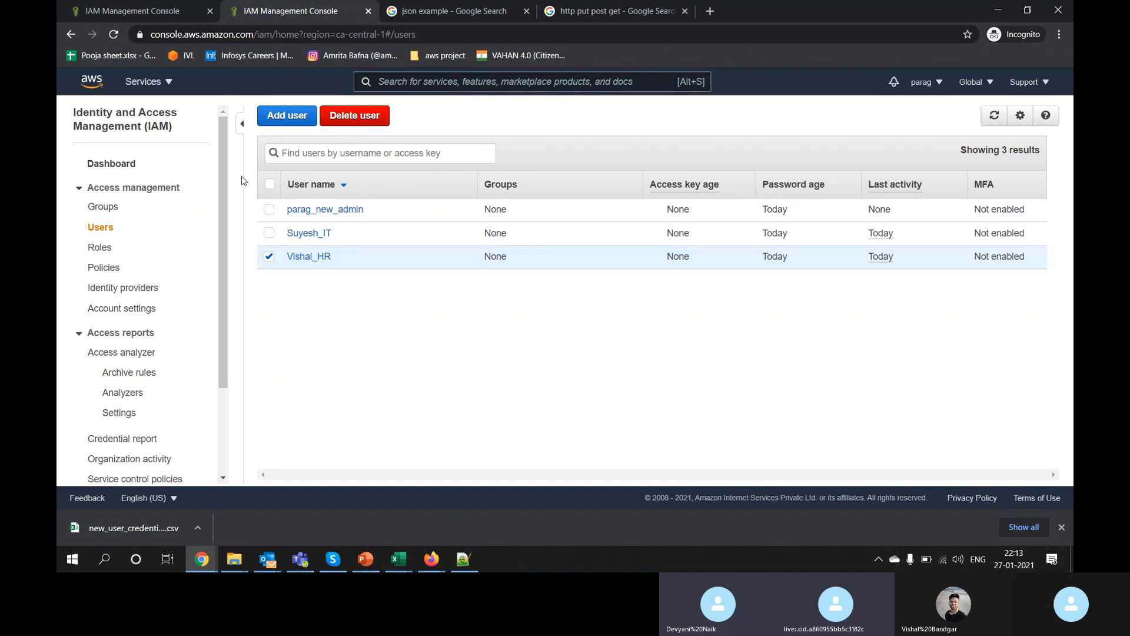
pyautogui.click(271, 184)
pyautogui.click(270, 185)
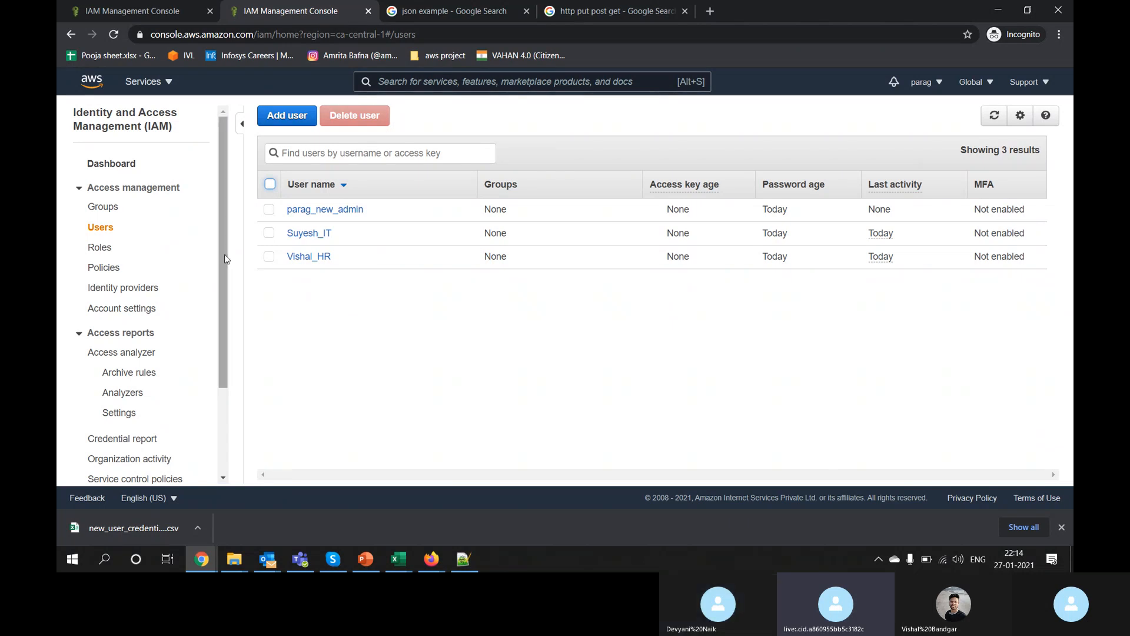
pyautogui.scroll(-3, 225, 259)
pyautogui.scroll(3, 221, 245)
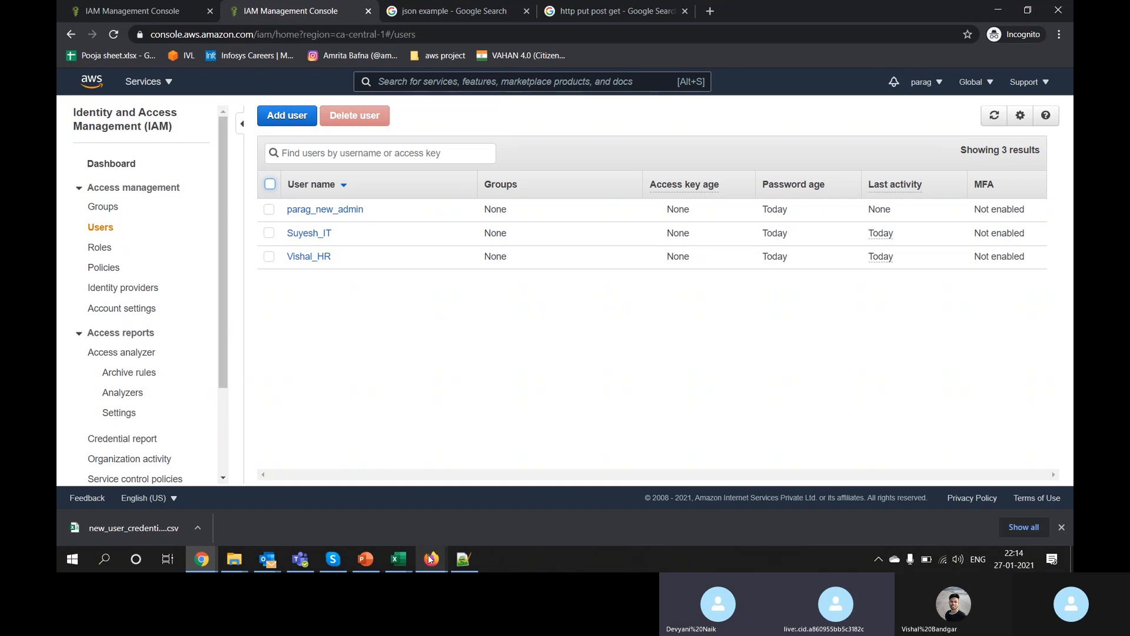
pyautogui.moveTo(333, 558)
pyautogui.click(332, 506)
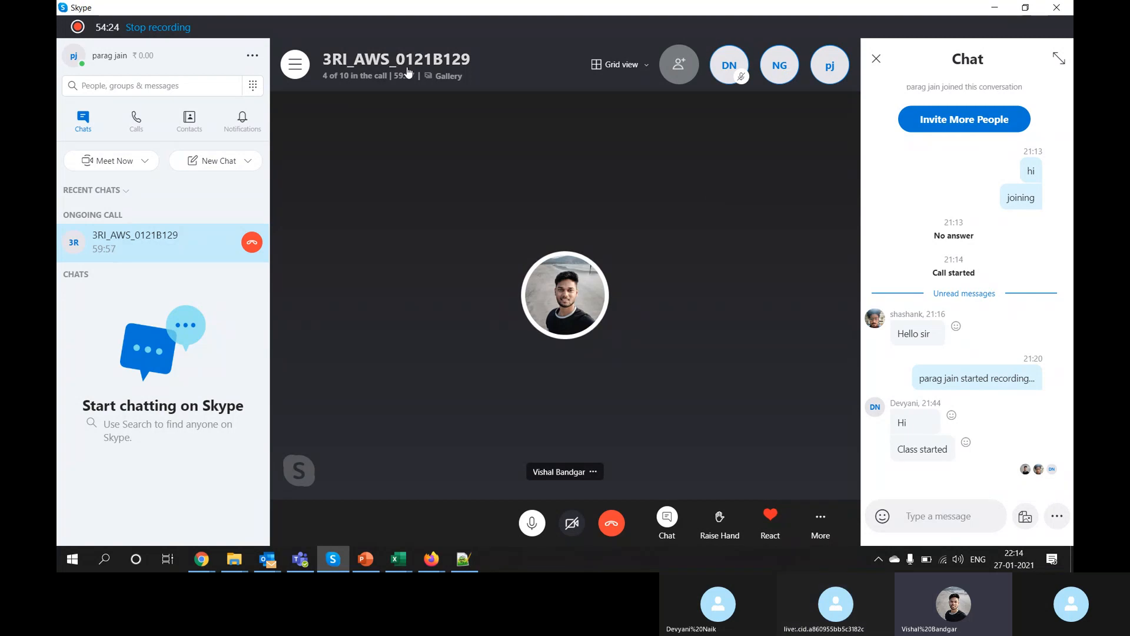
# Step: Look through the Skype call's '4 of 10 in the call' participant list, close it, and minimize Skype
pyautogui.click(370, 75)
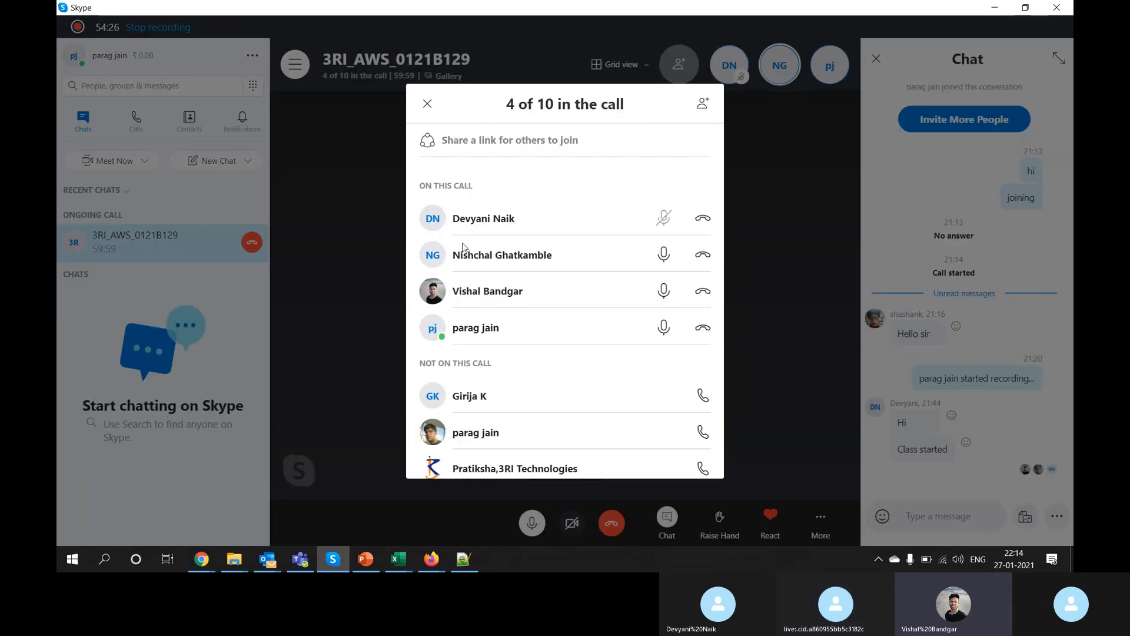
pyautogui.scroll(-2, 465, 252)
pyautogui.scroll(1, 465, 252)
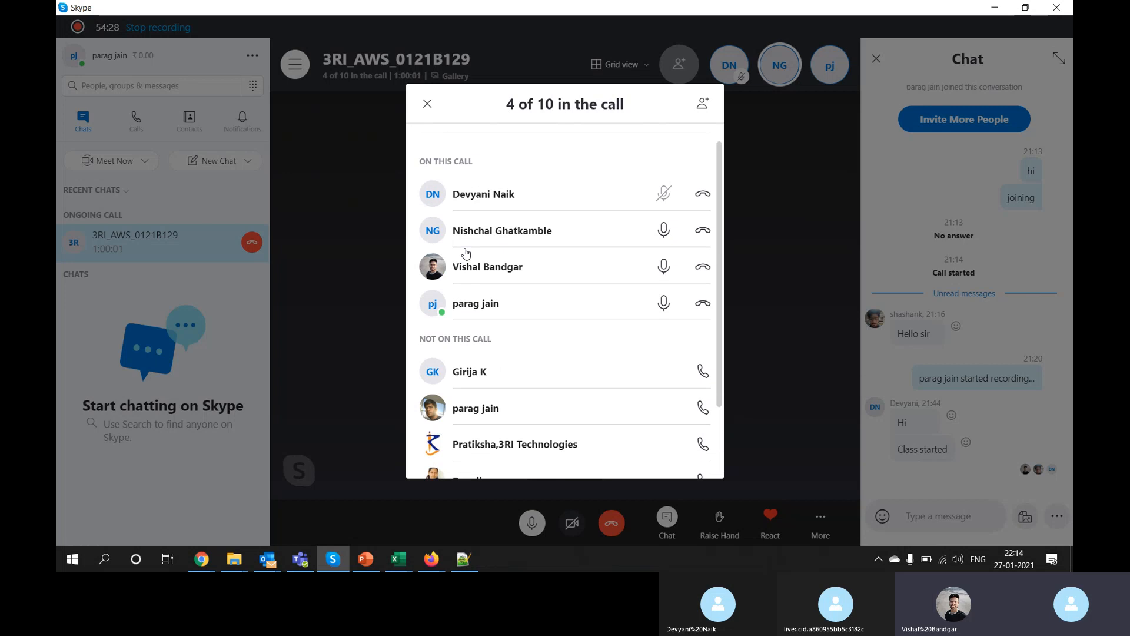
pyautogui.scroll(1, 525, 265)
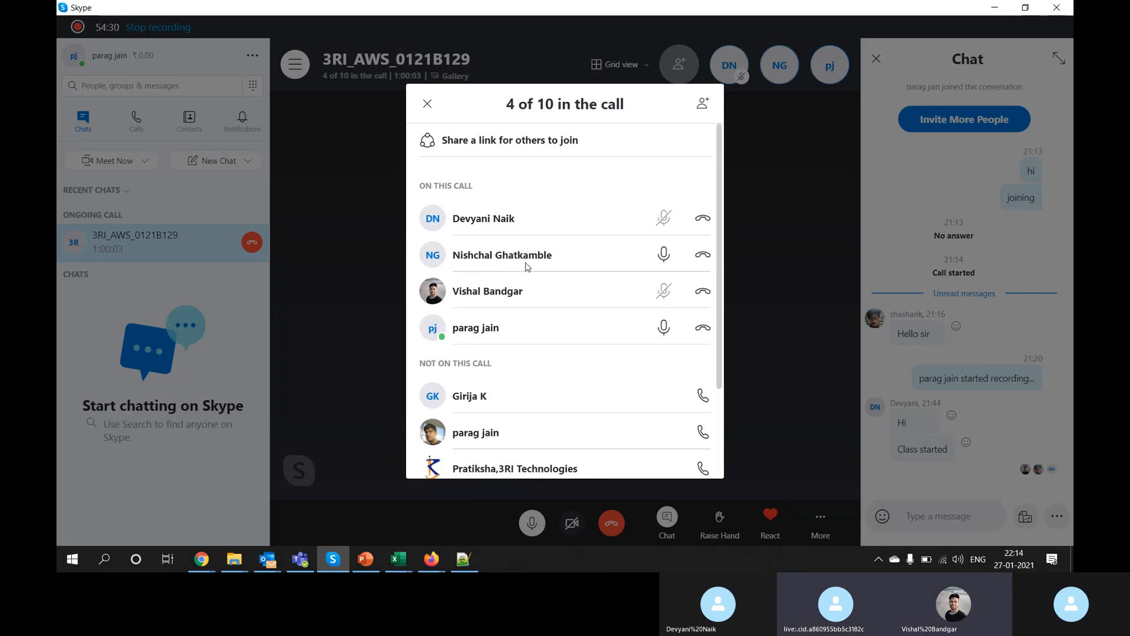
pyautogui.scroll(-2, 527, 267)
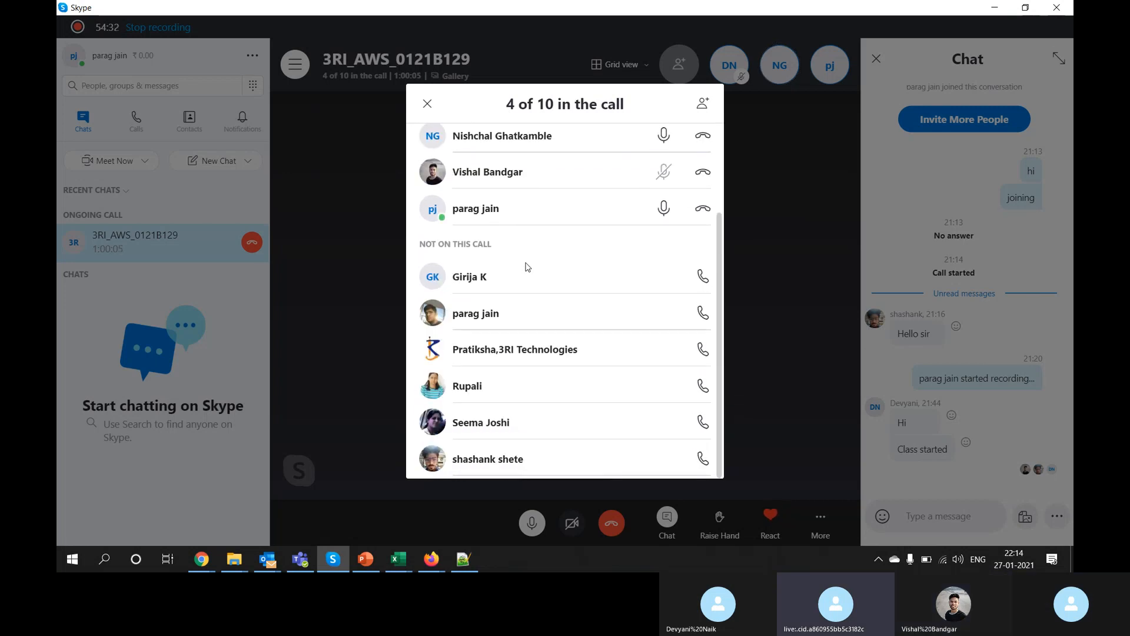
pyautogui.scroll(2, 527, 267)
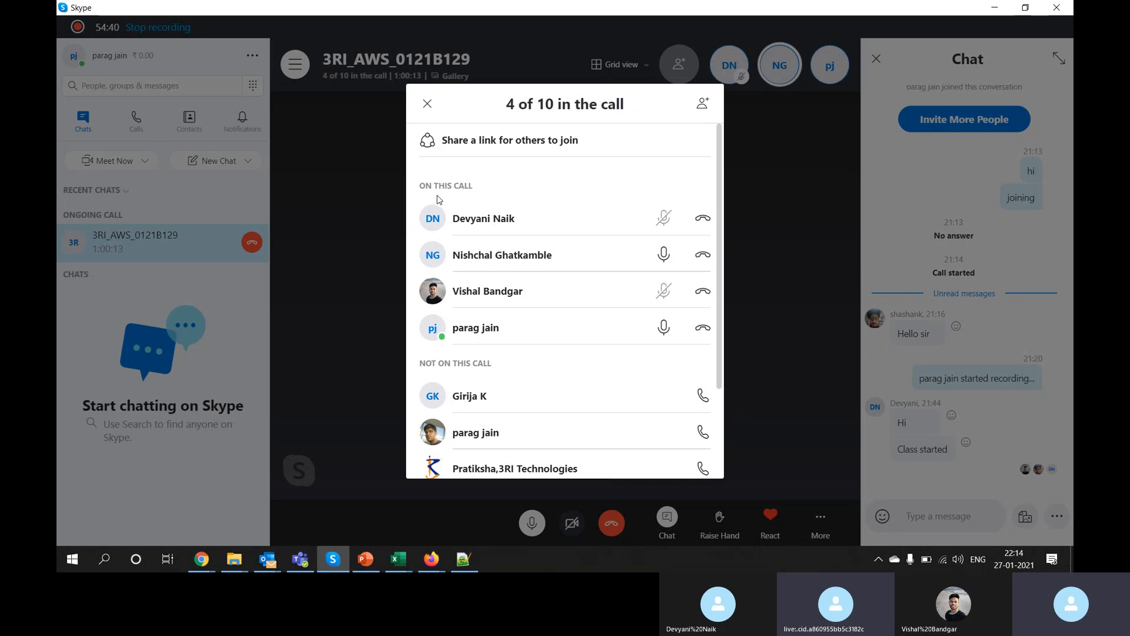
pyautogui.click(427, 102)
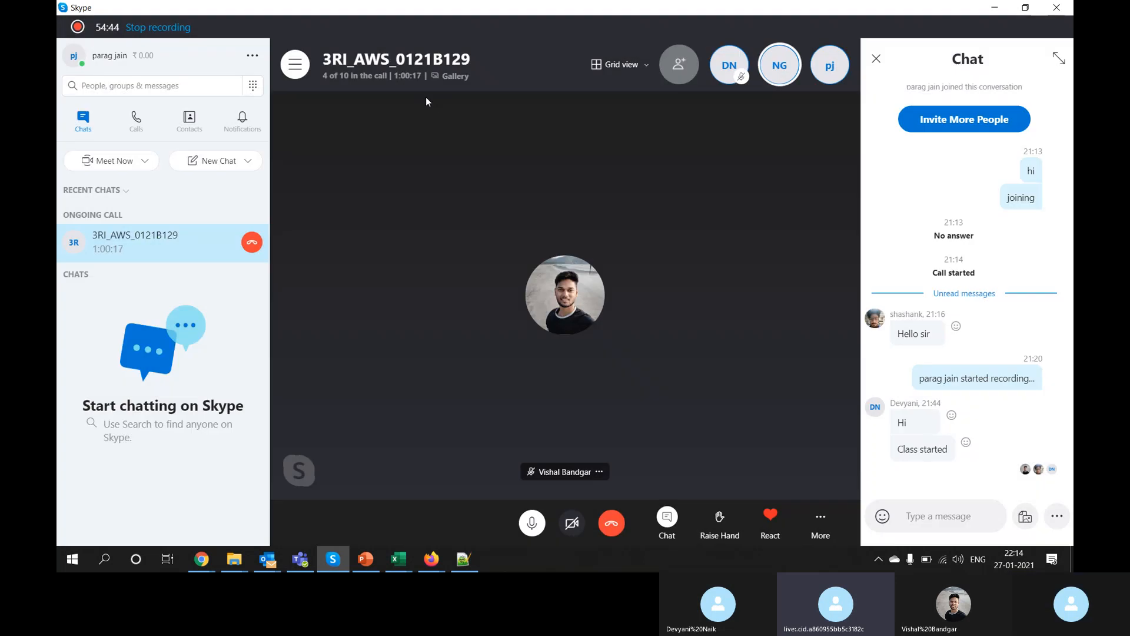
pyautogui.click(362, 79)
pyautogui.click(362, 80)
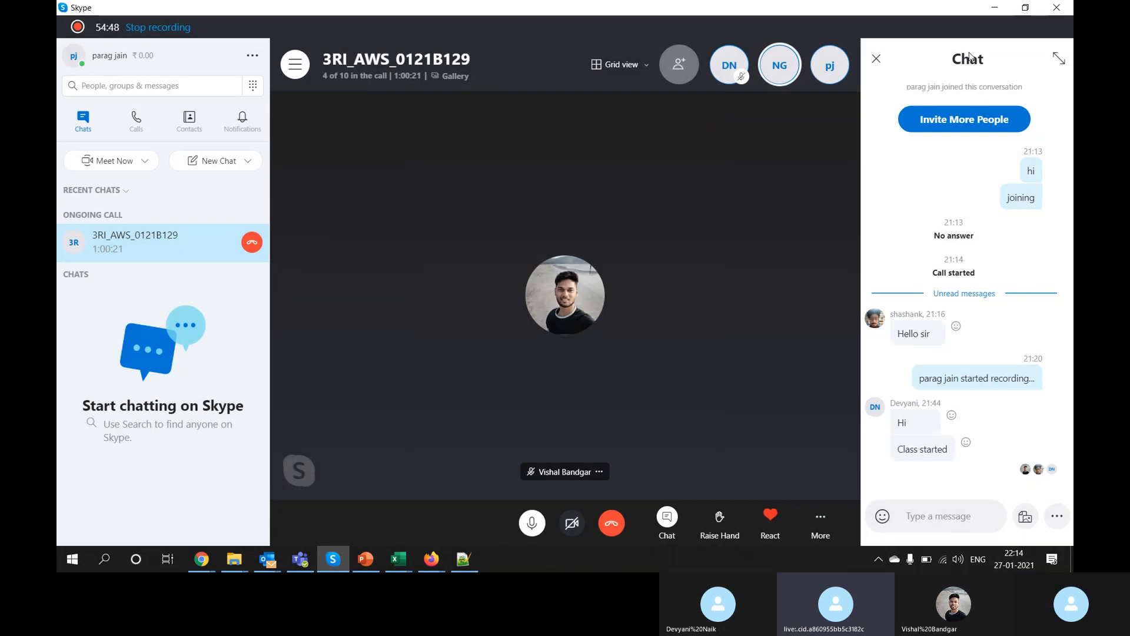
pyautogui.click(992, 10)
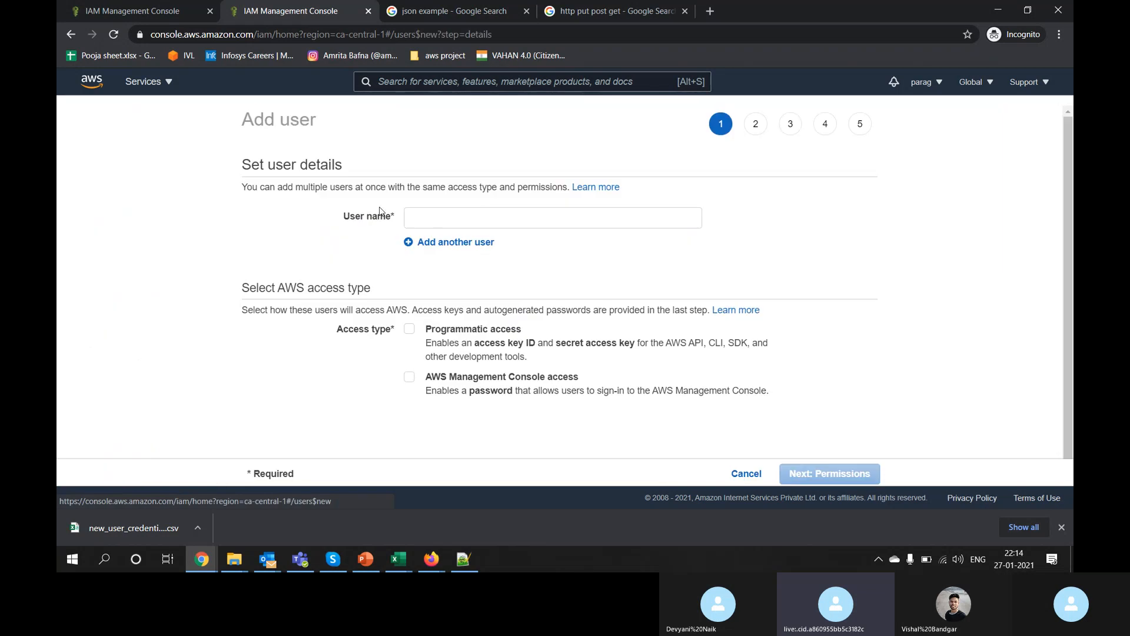
# Step: Start entering the new user name, pausing to check the Skype call participant list
pyautogui.click(439, 216)
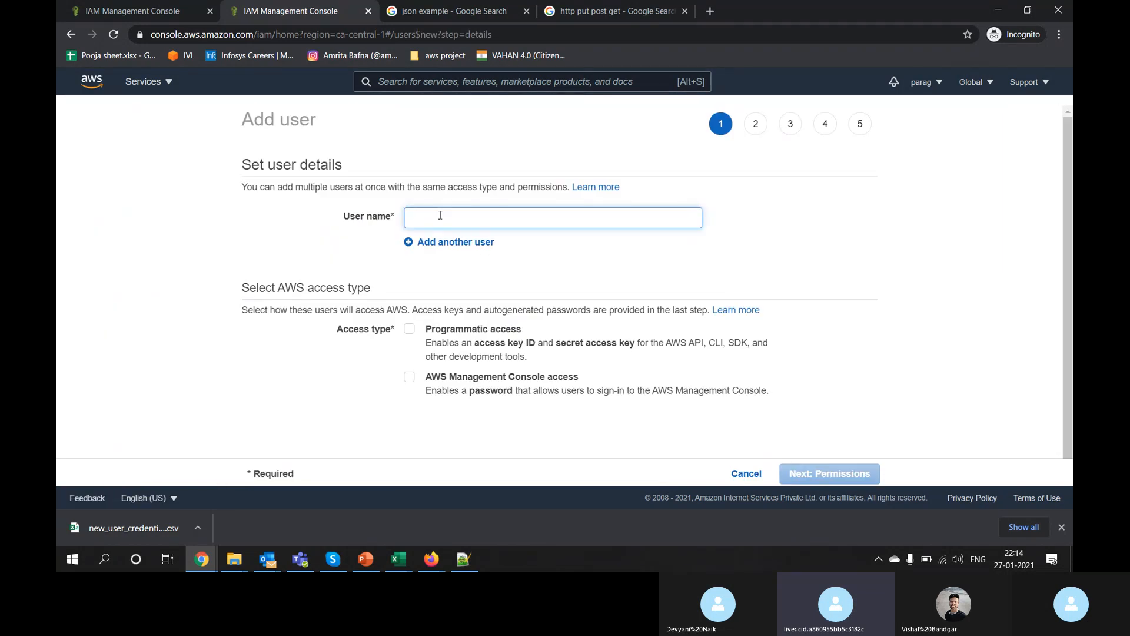
pyautogui.write('sa')
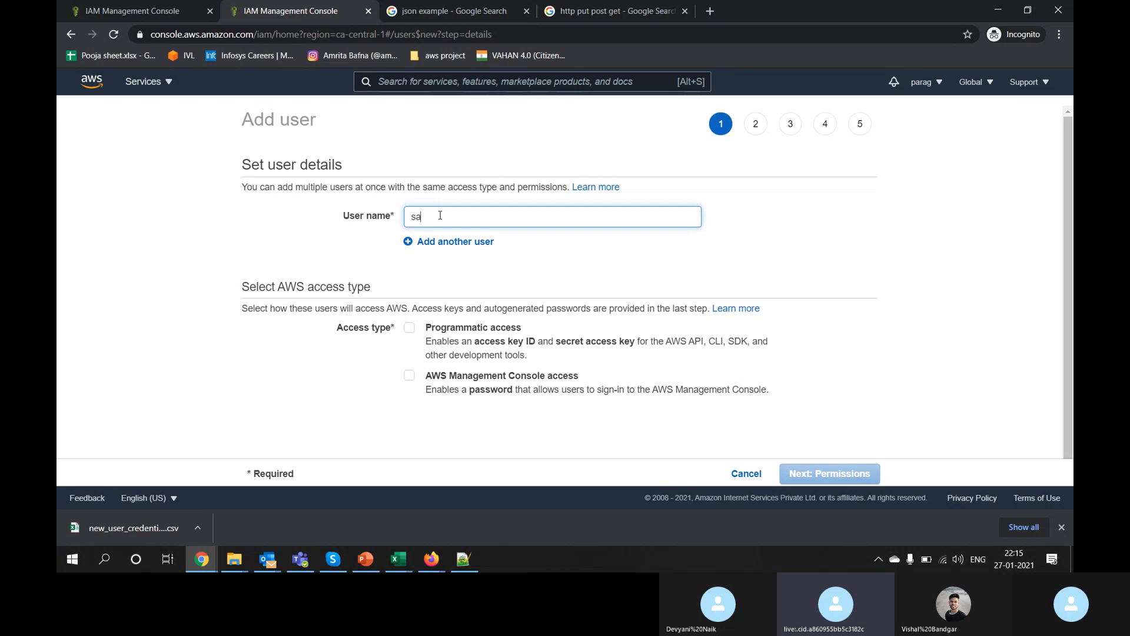
pyautogui.write('nshank')
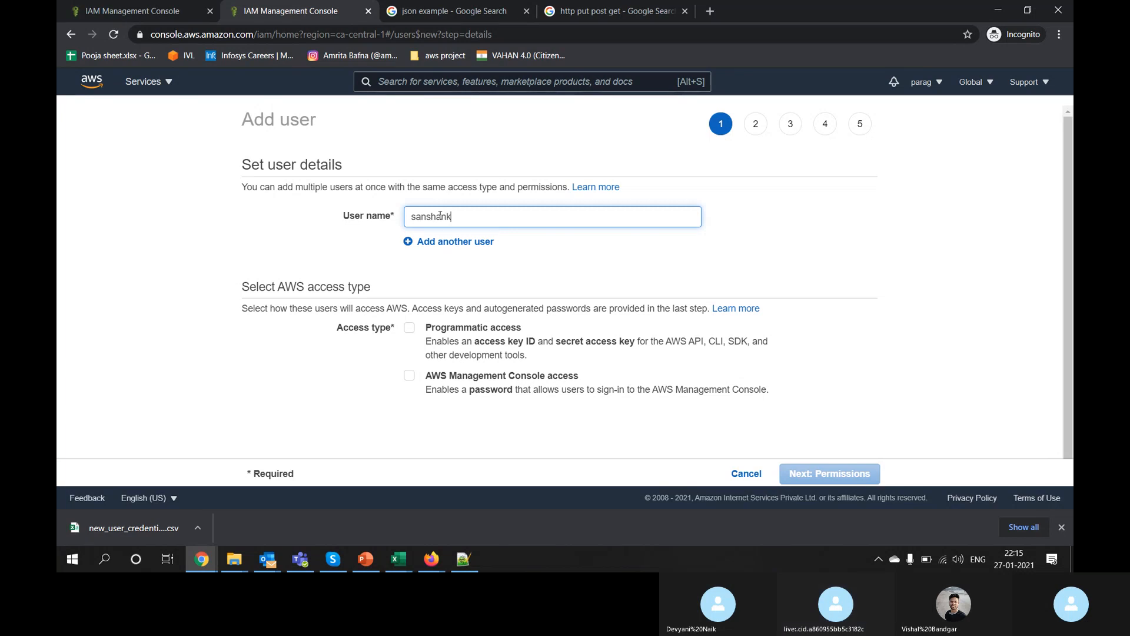
pyautogui.hotkey('alt', 'Tab')
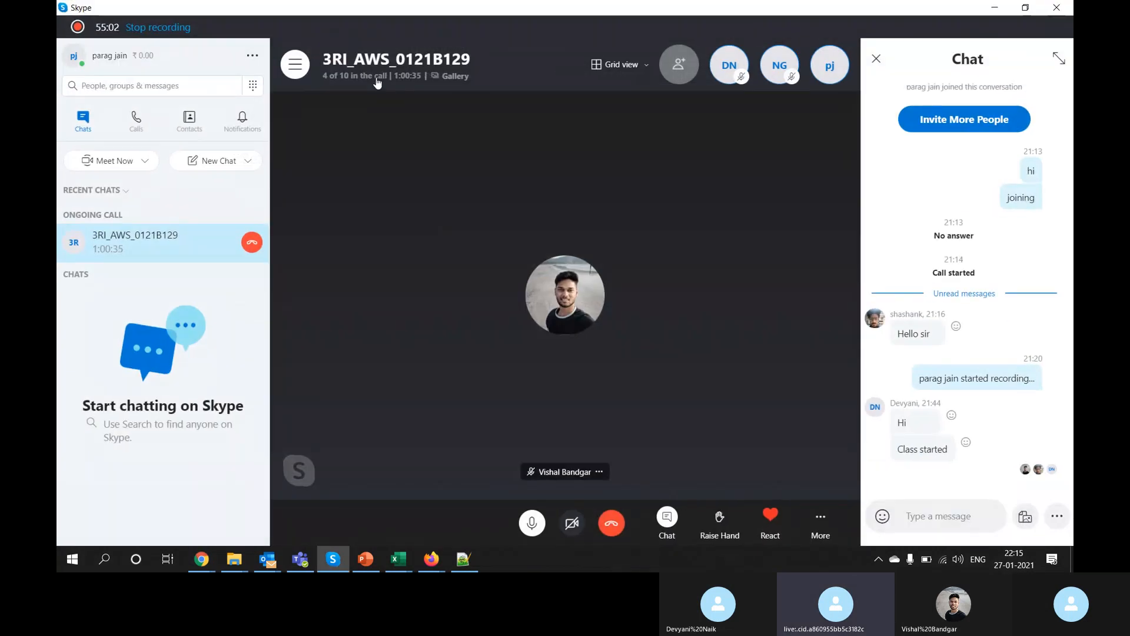
pyautogui.click(379, 81)
pyautogui.scroll(-2, 477, 283)
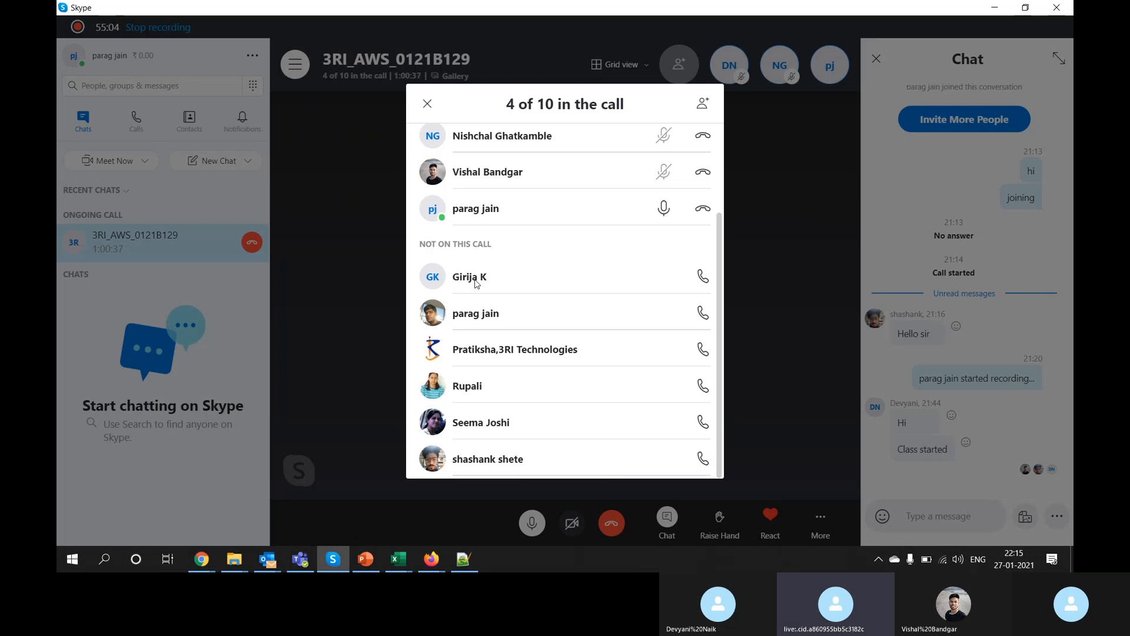
pyautogui.hotkey('alt', 'Tab')
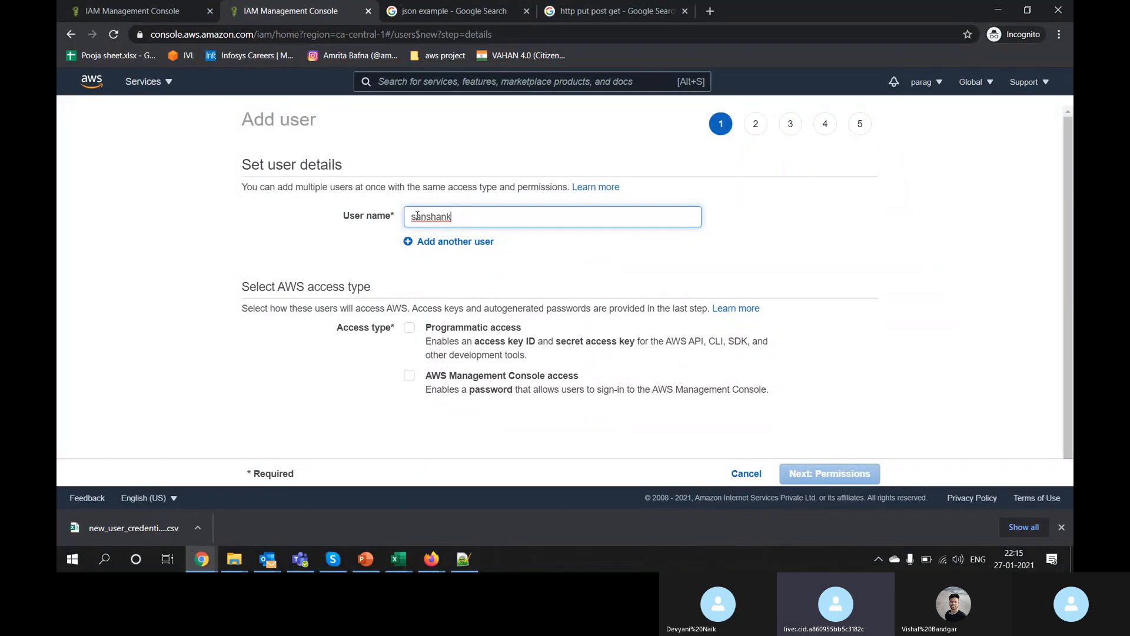
# Step: Correct the typos so the user name reads 'shashank_hr'
pyautogui.click(417, 216)
pyautogui.write('h')
pyautogui.click(542, 259)
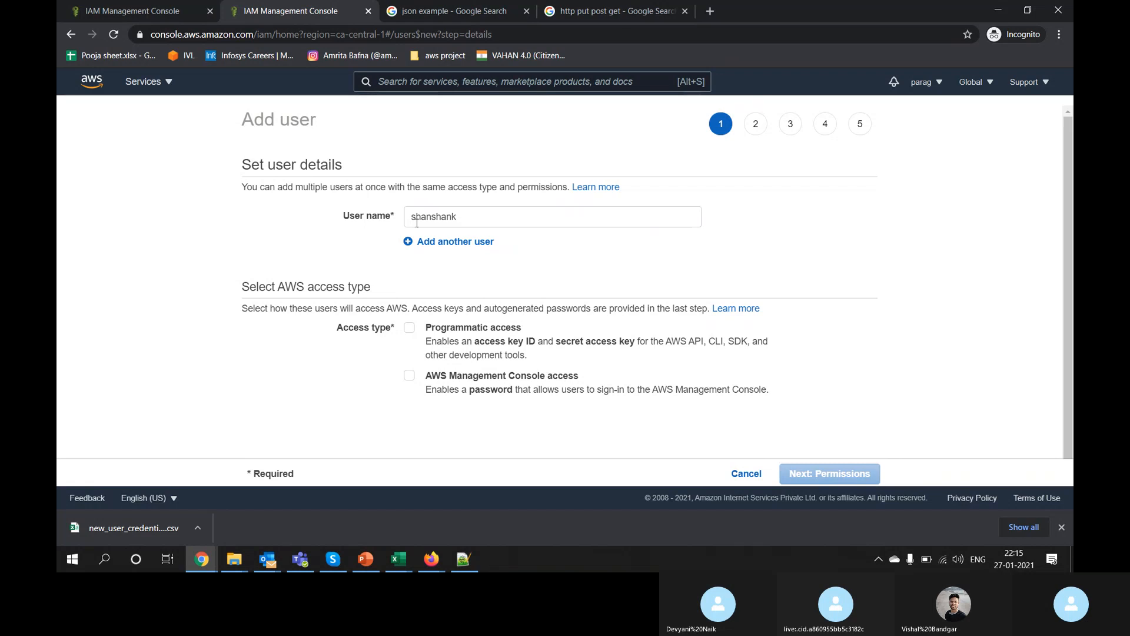
pyautogui.click(437, 216)
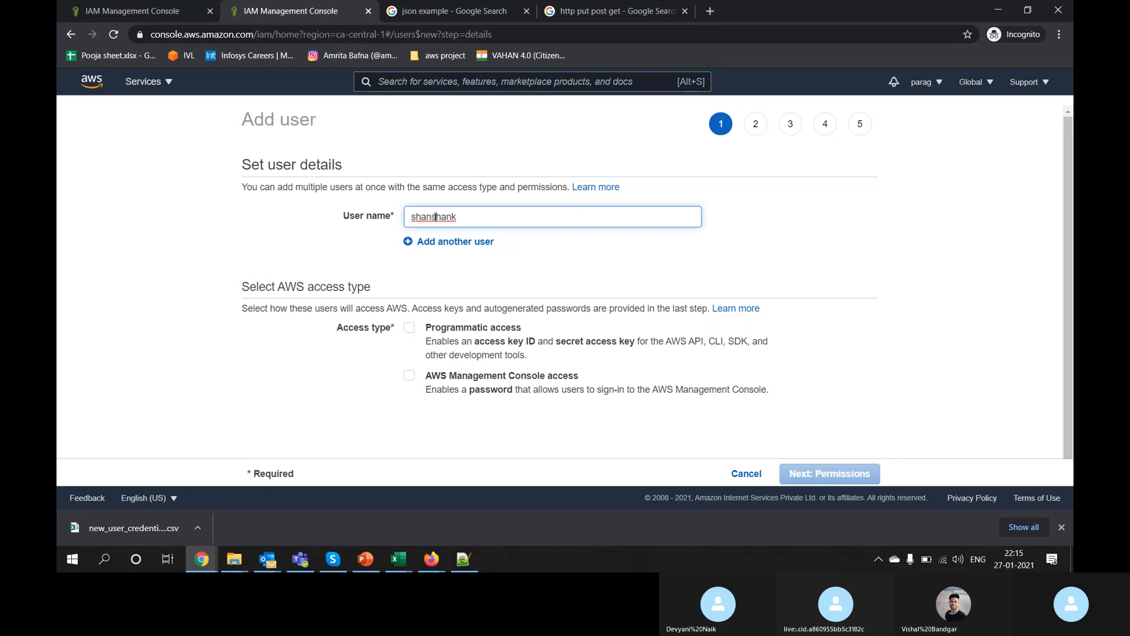
pyautogui.press('BackSpace')
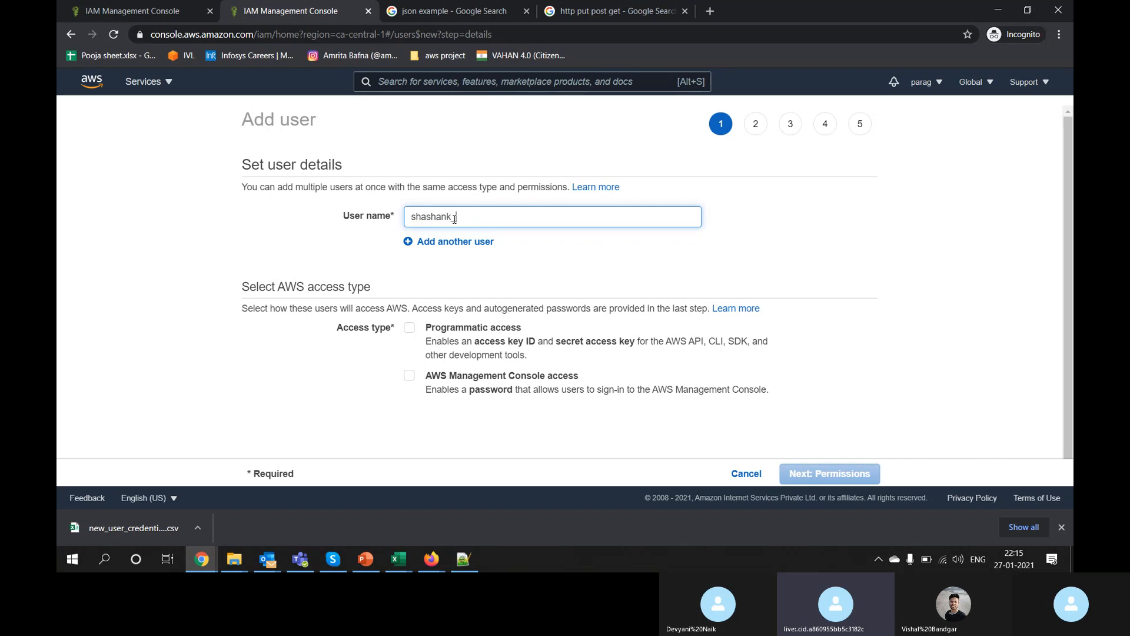
pyautogui.write('thr')
# Step: Enable AWS Management Console access with an autogenerated password and proceed to Set permissions
pyautogui.click(493, 376)
pyautogui.scroll(-2, 751, 414)
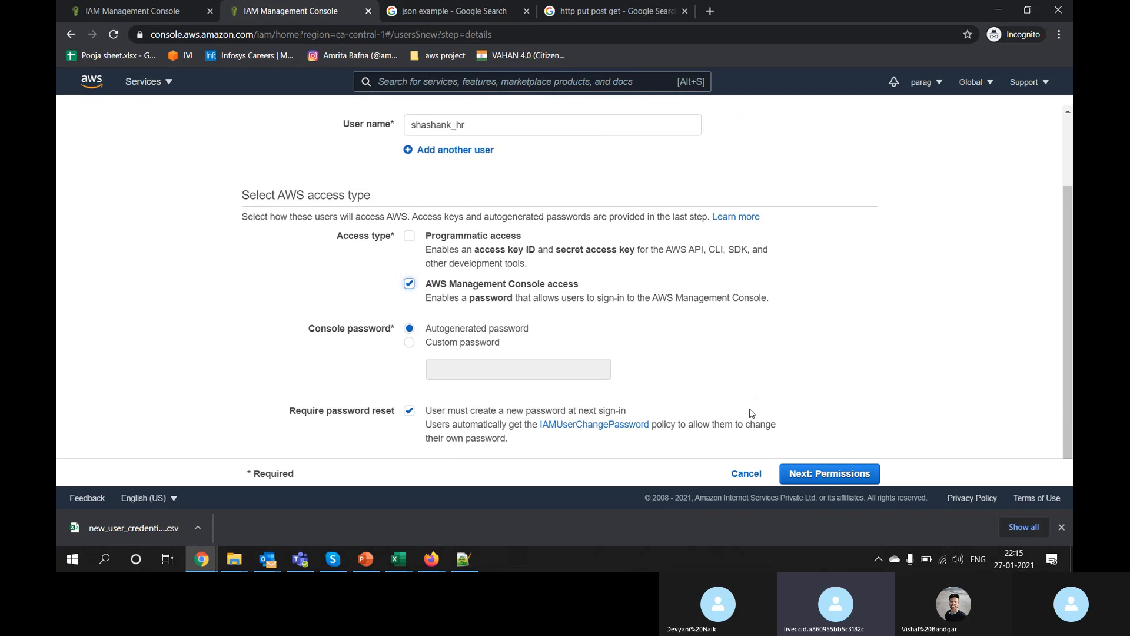
pyautogui.scroll(2, 752, 413)
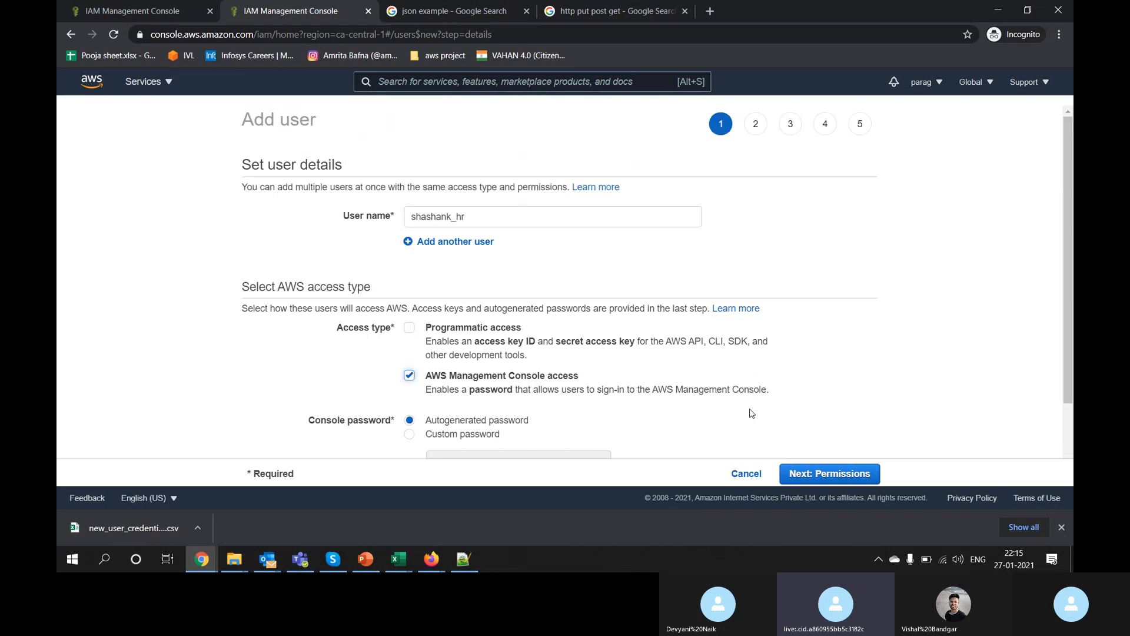
pyautogui.click(843, 468)
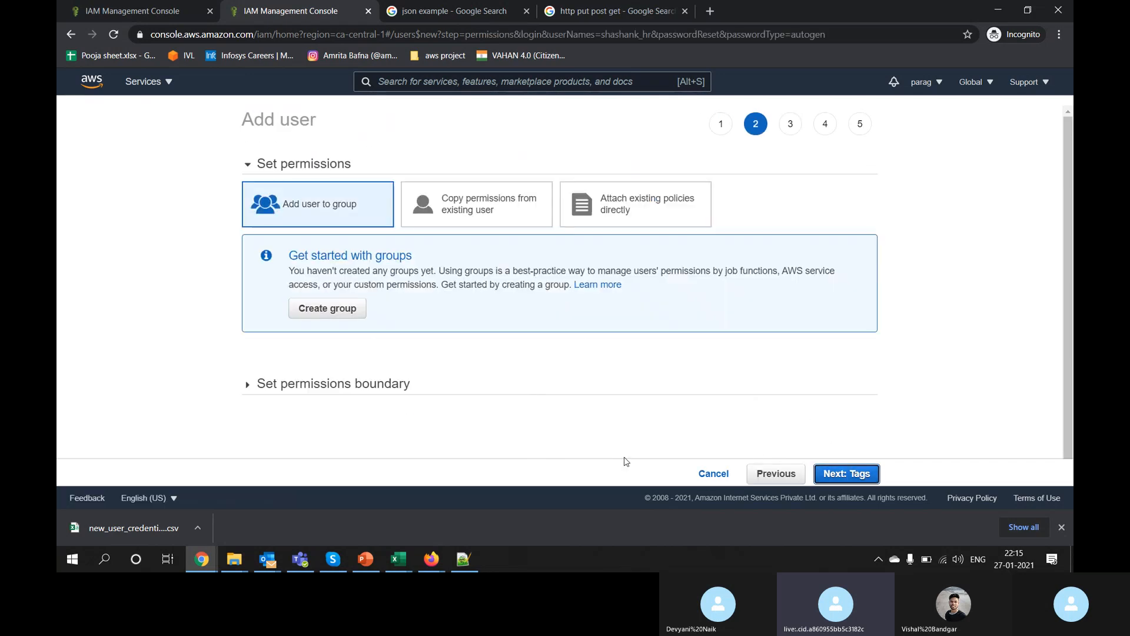
# Step: Select 'Copy permissions from existing user' as the permission method
pyautogui.click(490, 219)
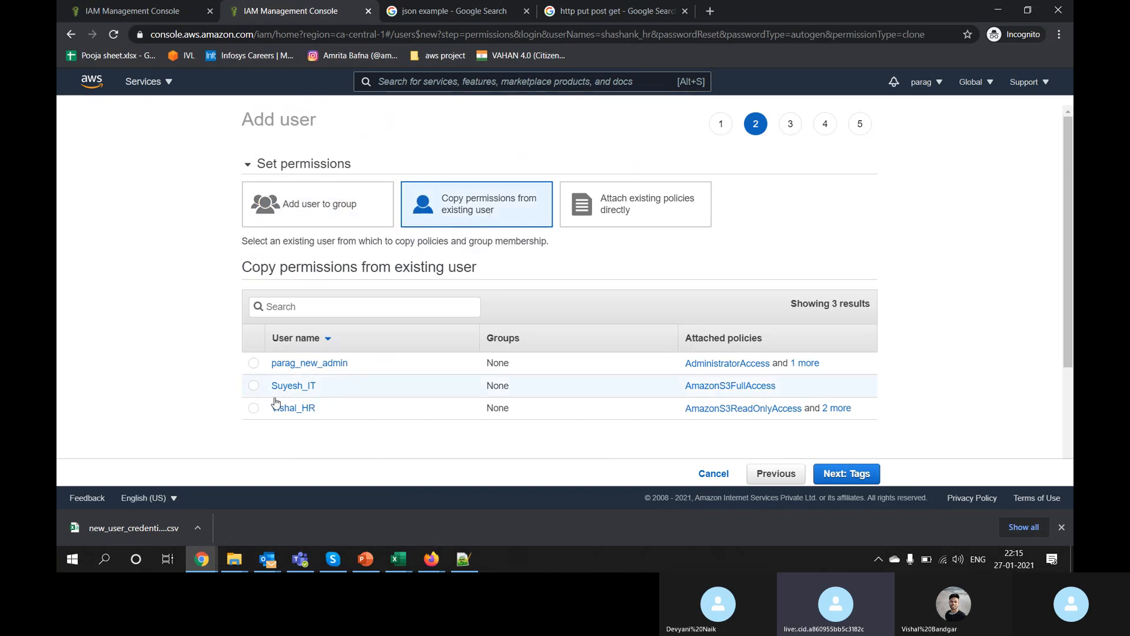
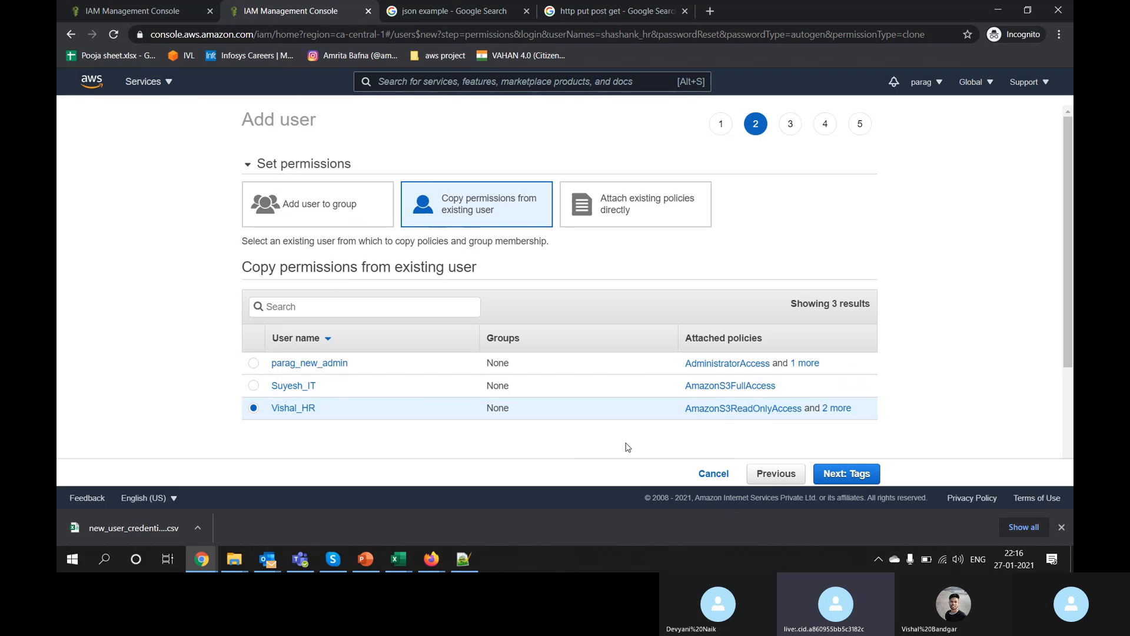
# Step: Review all the policies being copied from the existing HR user
pyautogui.click(844, 414)
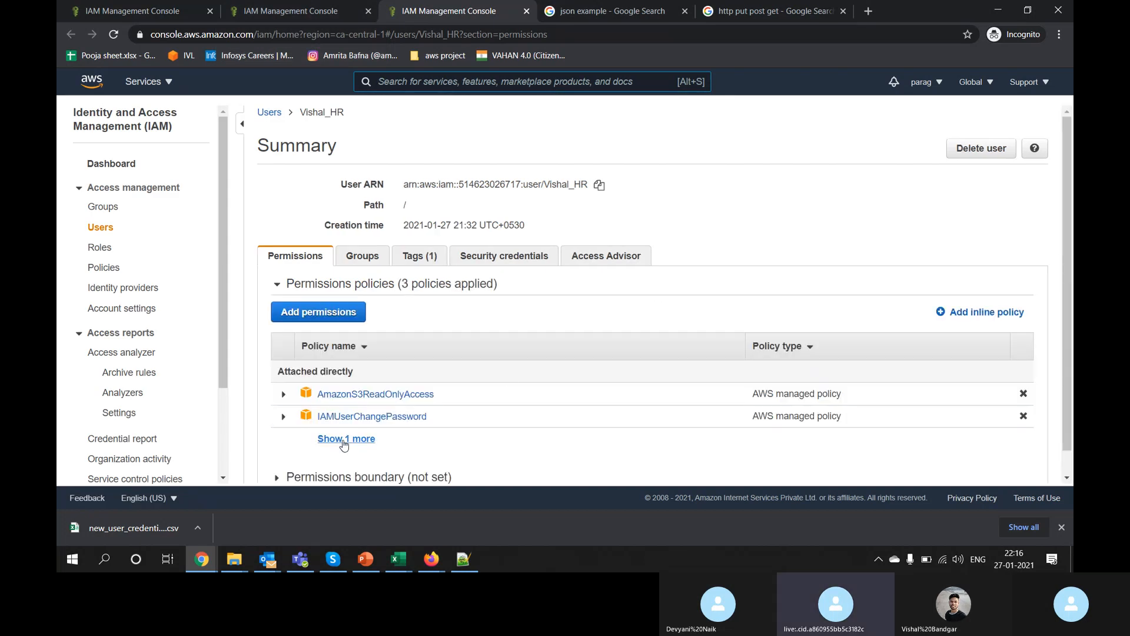
pyautogui.click(346, 438)
pyautogui.scroll(-1, 345, 444)
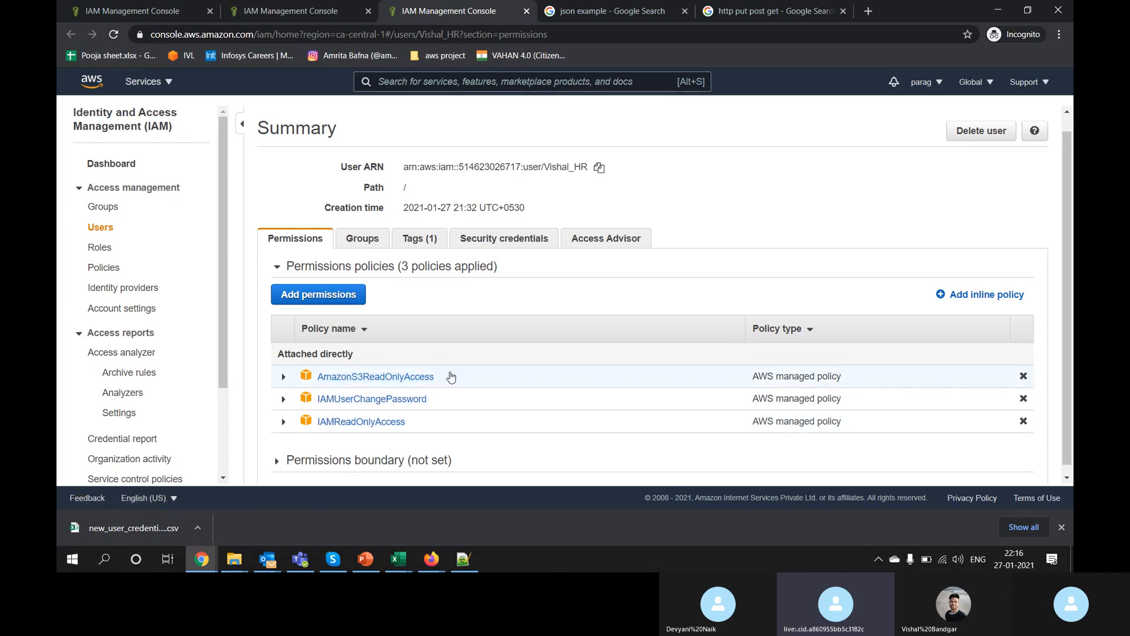
pyautogui.click(527, 12)
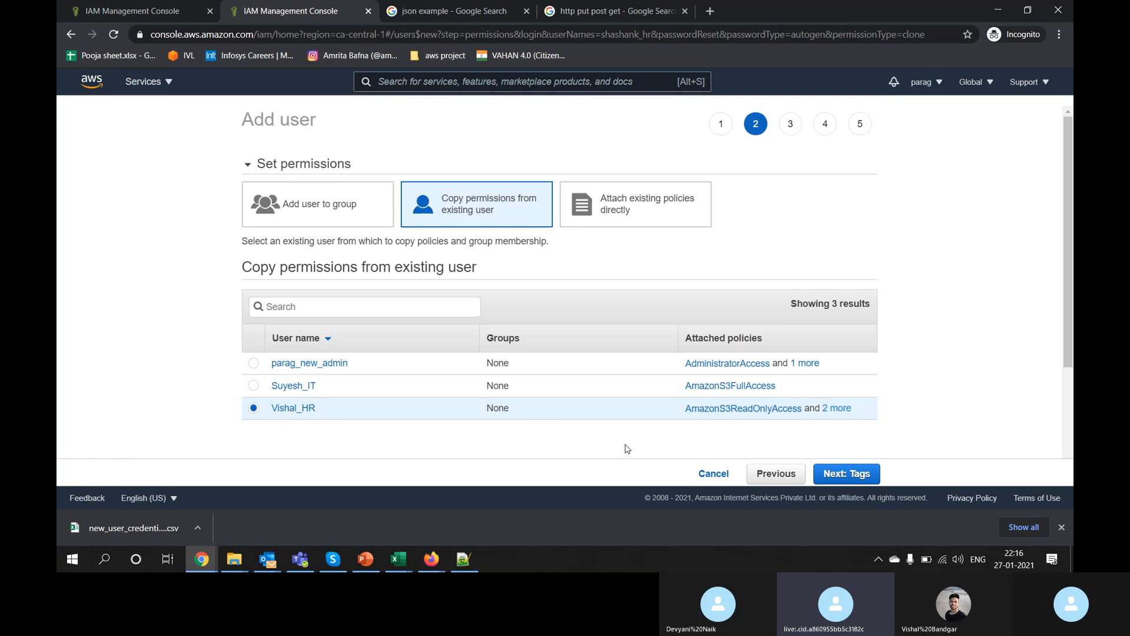
# Step: Skip tags, create the new HR user, and return to the Users list
pyautogui.click(847, 473)
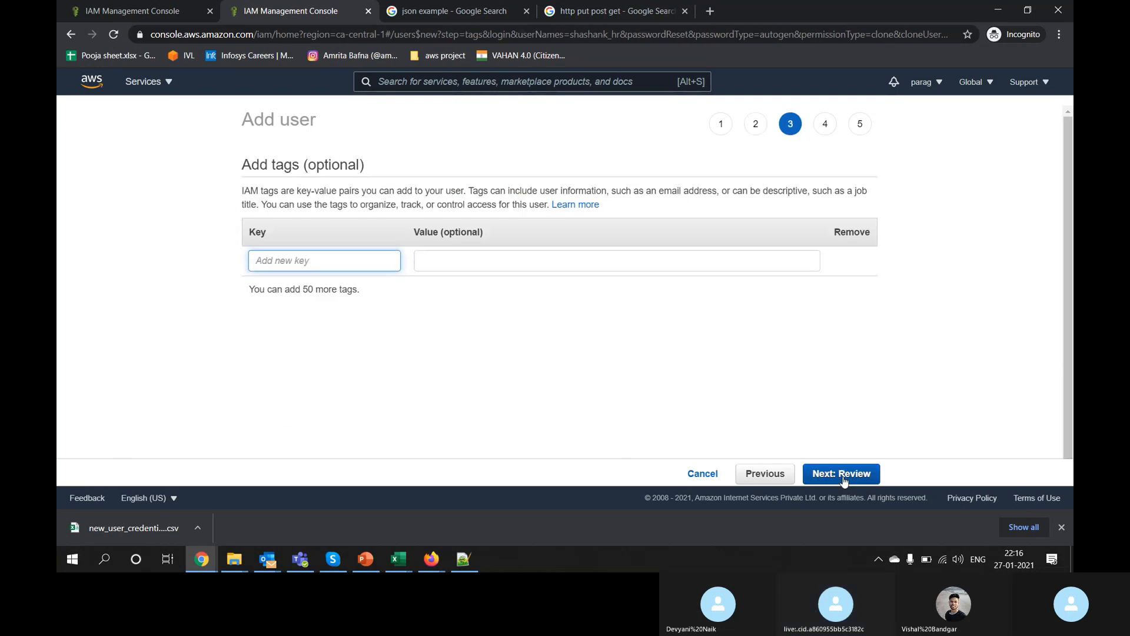
pyautogui.click(843, 473)
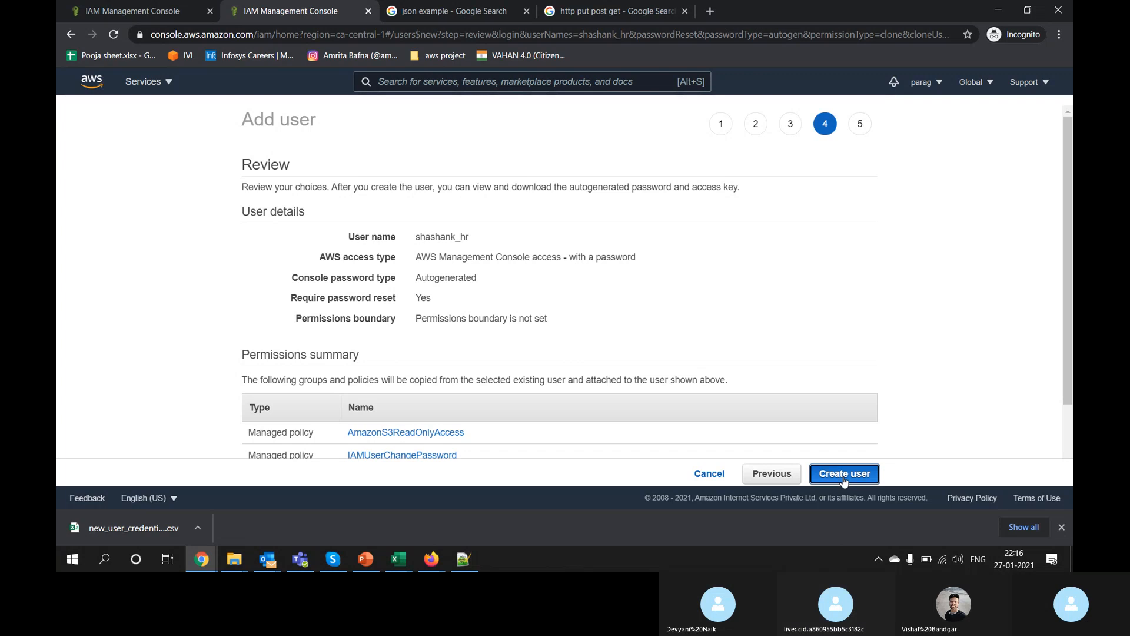
pyautogui.click(844, 478)
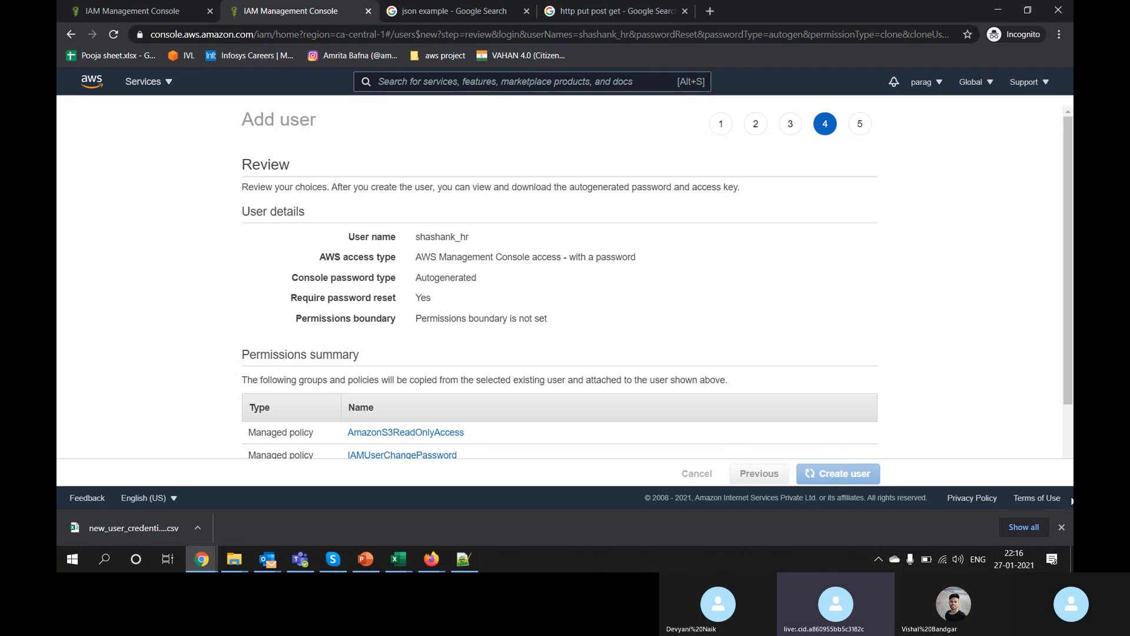
pyautogui.click(1063, 527)
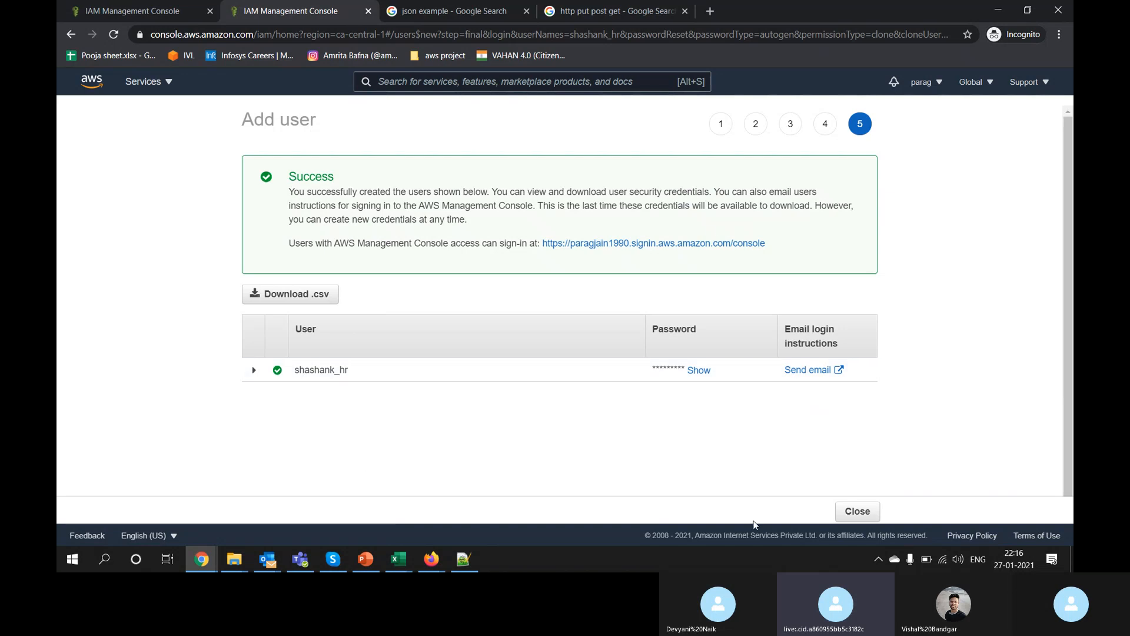
pyautogui.click(858, 513)
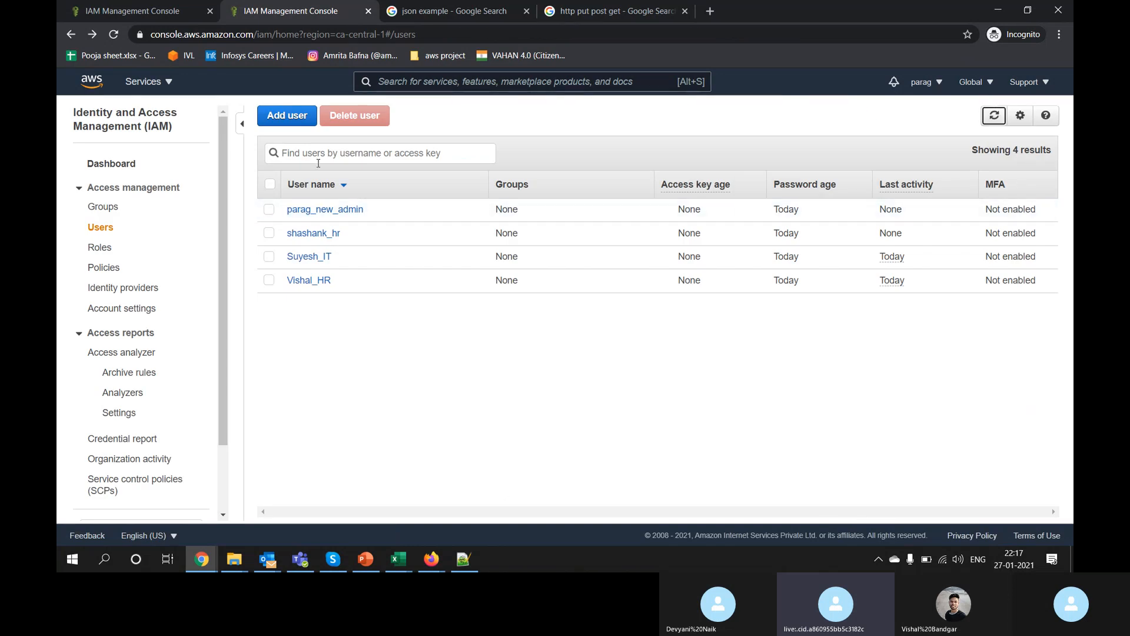
# Step: Begin a user 'dev_' with console access and copied permissions, then cancel the setup
pyautogui.click(286, 116)
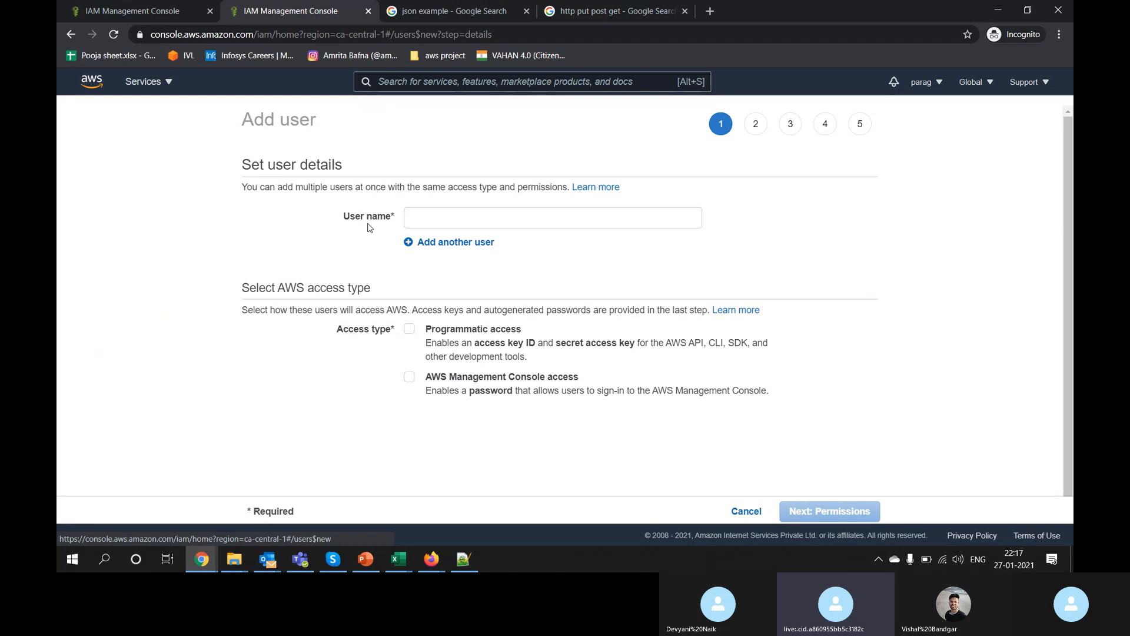
pyautogui.click(434, 223)
pyautogui.write('dev_hr')
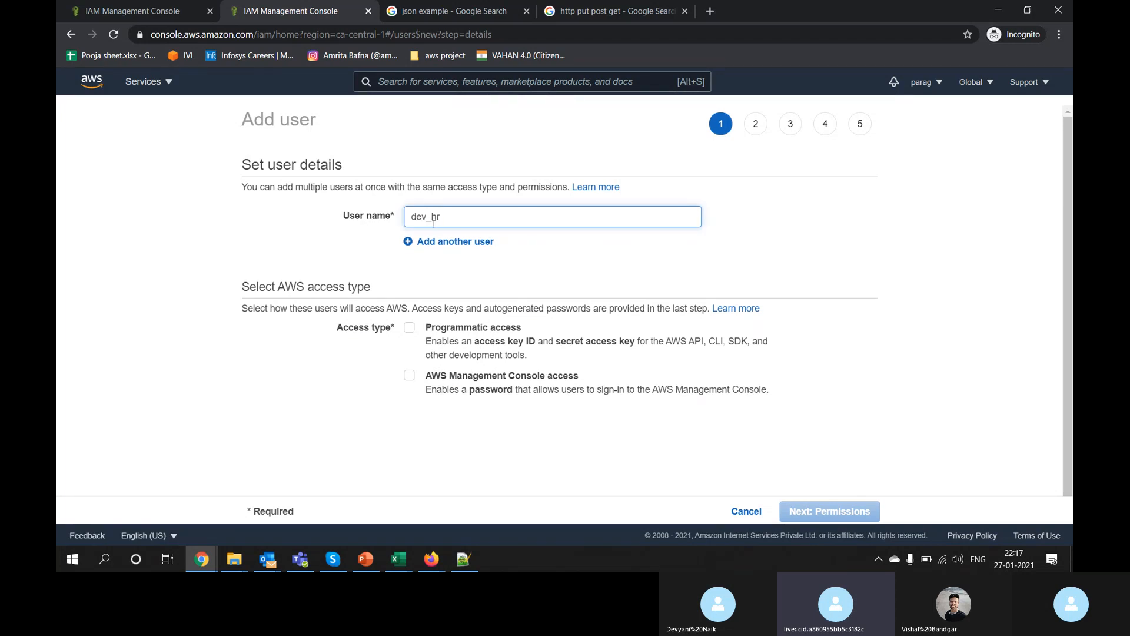
pyautogui.click(457, 376)
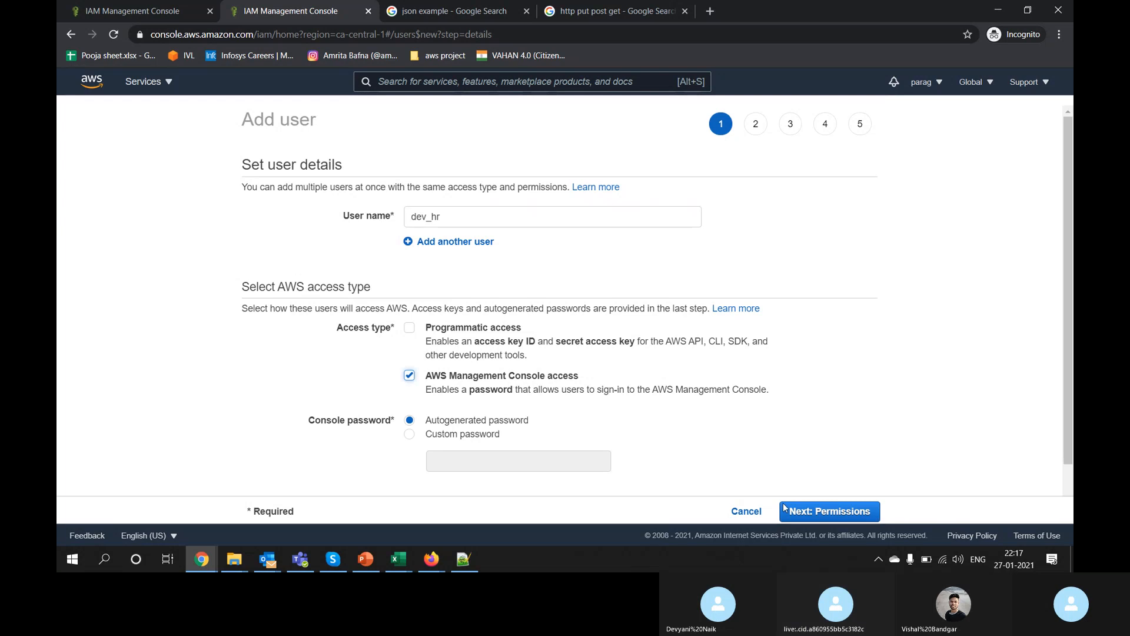
pyautogui.click(784, 510)
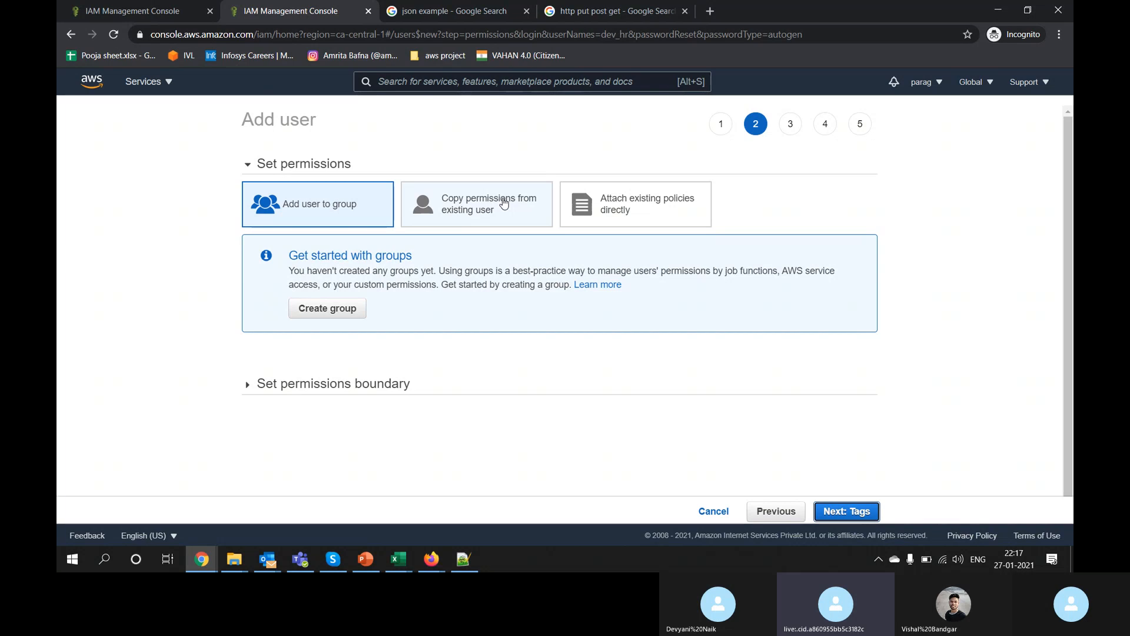
pyautogui.click(503, 203)
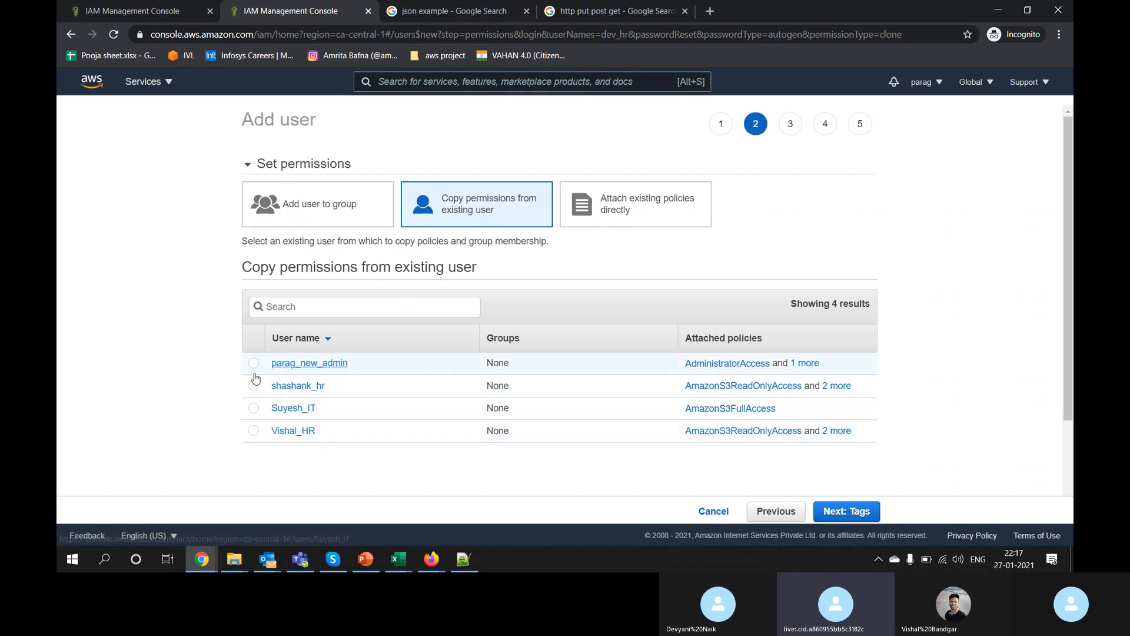
pyautogui.click(712, 511)
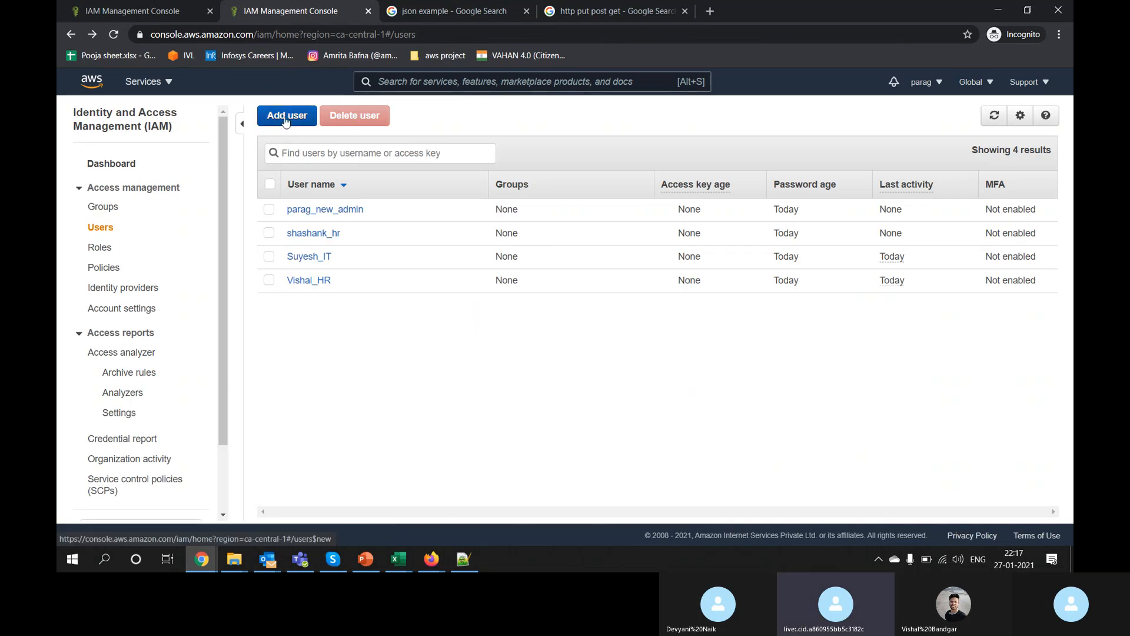
# Step: Start creating a new IAM group named HR
pyautogui.click(114, 207)
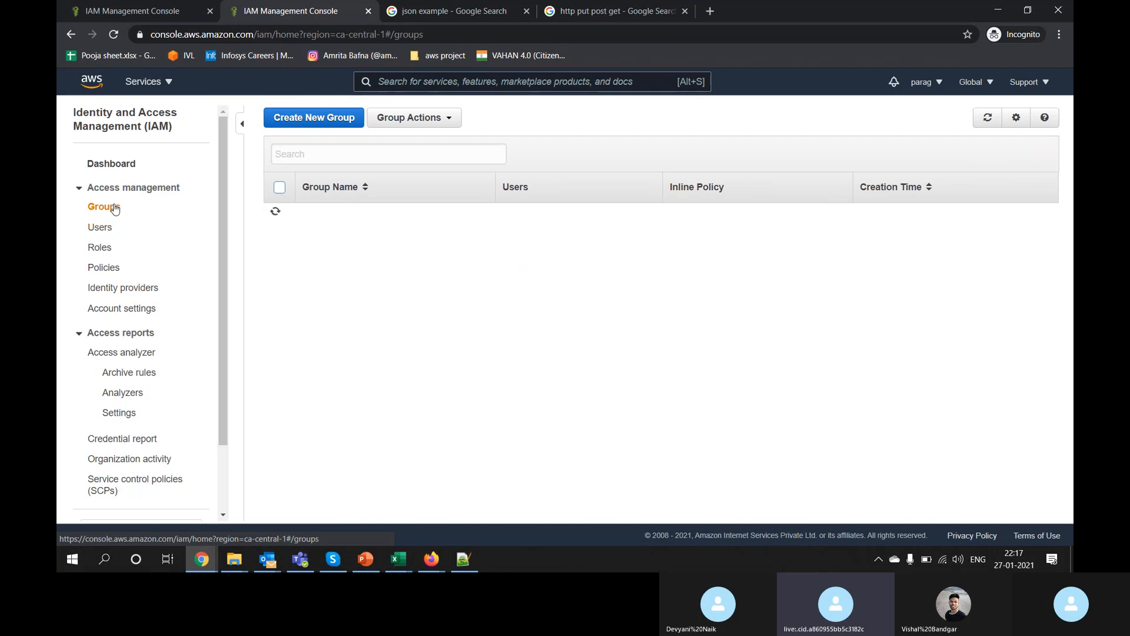
pyautogui.click(292, 121)
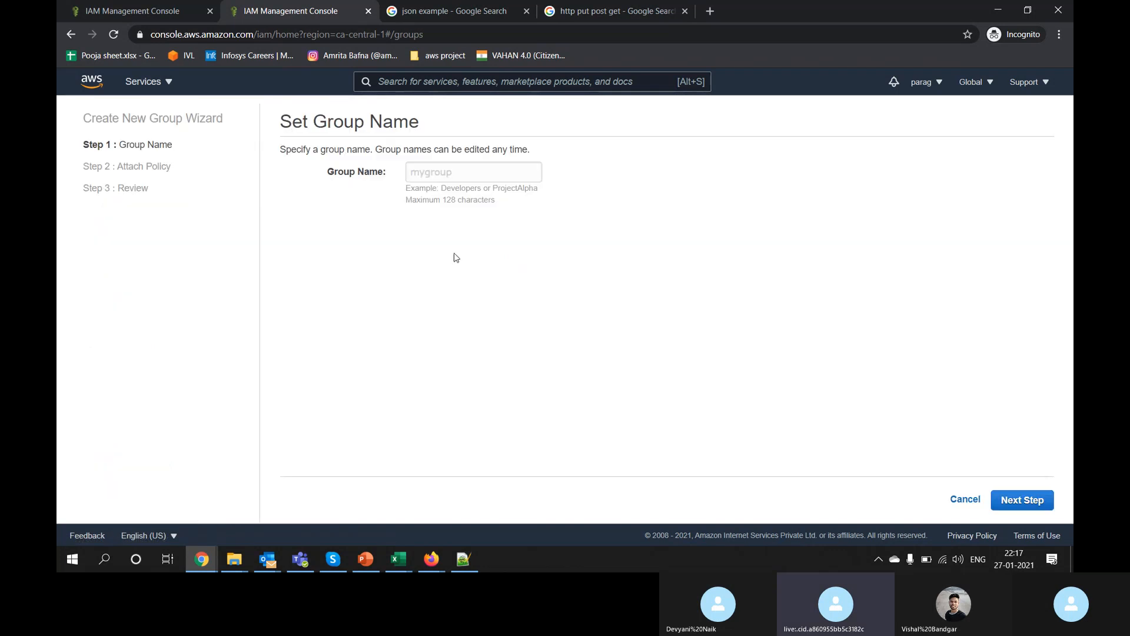
pyautogui.click(476, 174)
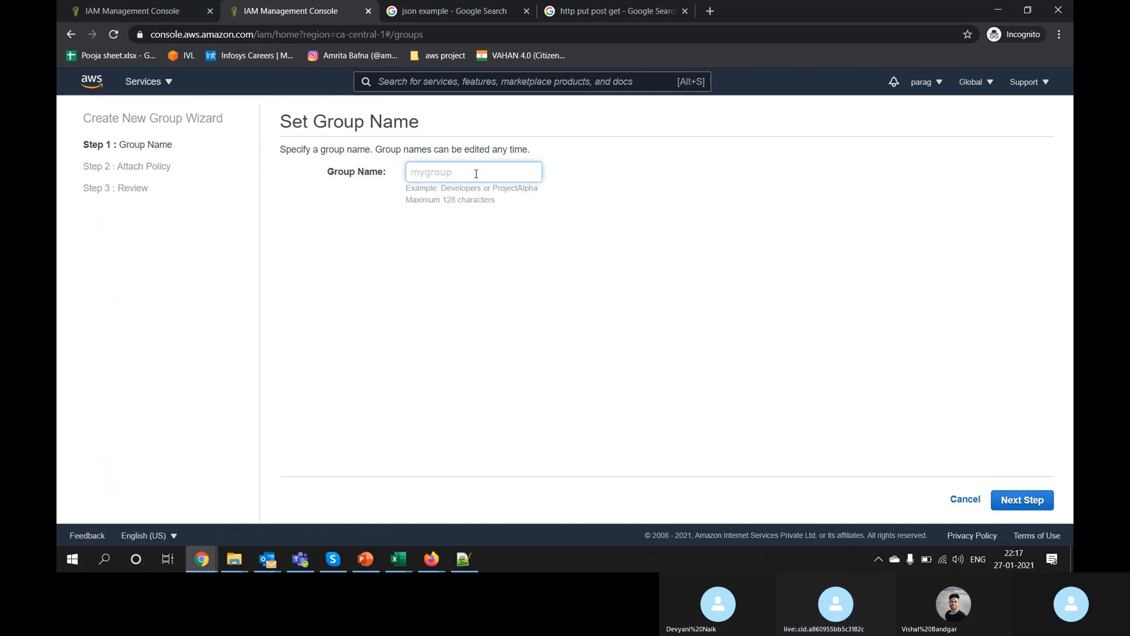
pyautogui.write('HR')
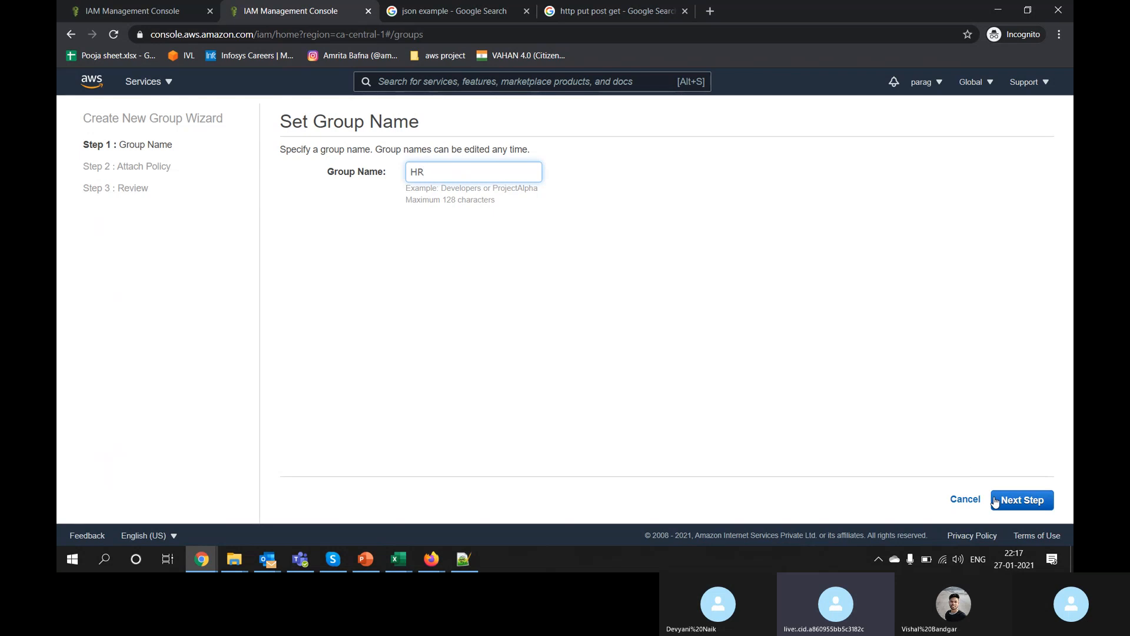
pyautogui.click(1029, 510)
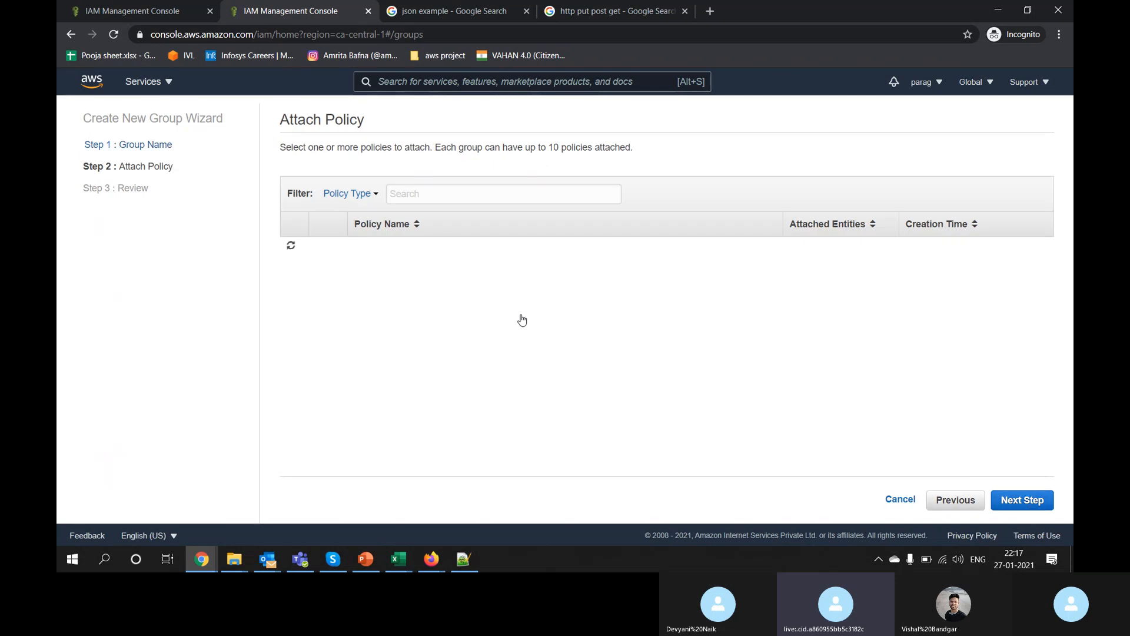
# Step: Search 'iam' and attach IAMReadOnlyAccess to the HR group
pyautogui.click(495, 194)
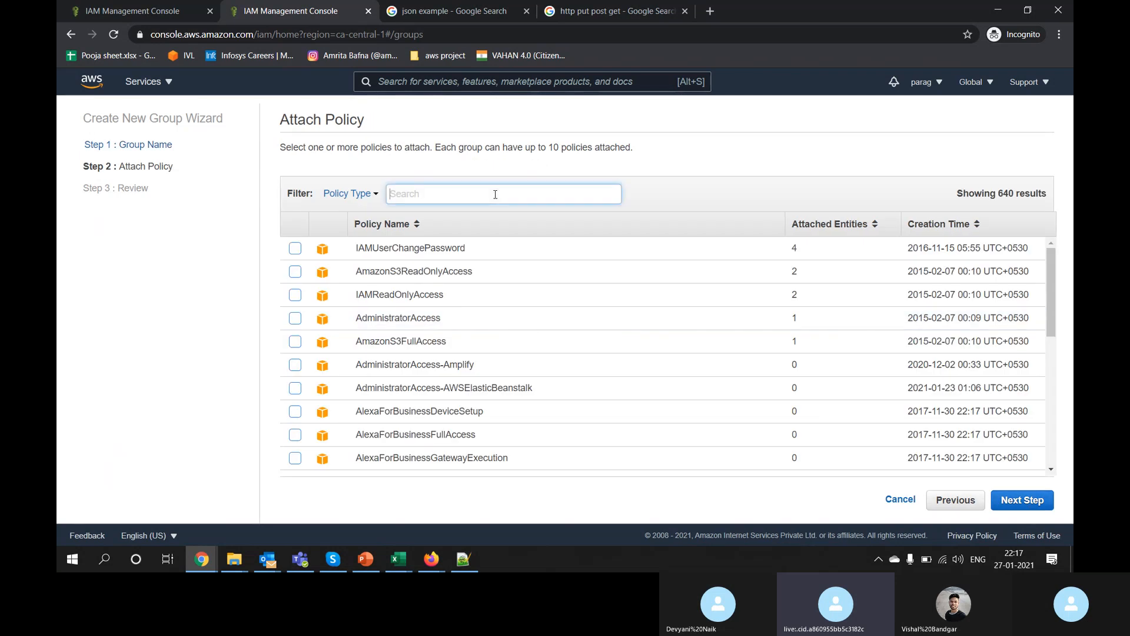
pyautogui.write('iam')
pyautogui.press('Return')
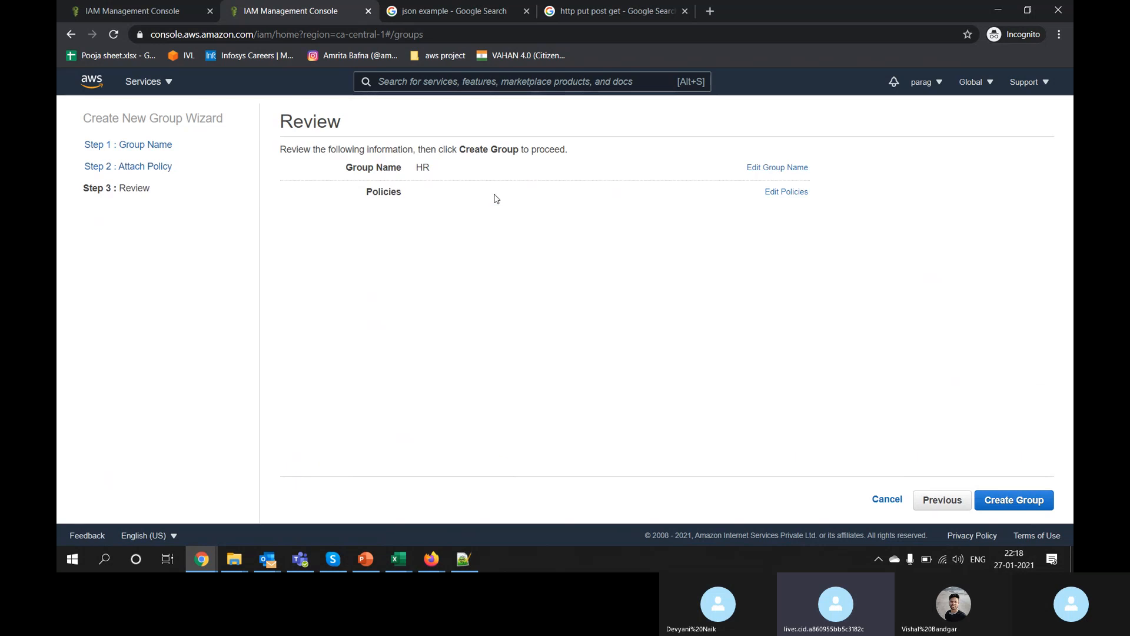
pyautogui.click(943, 500)
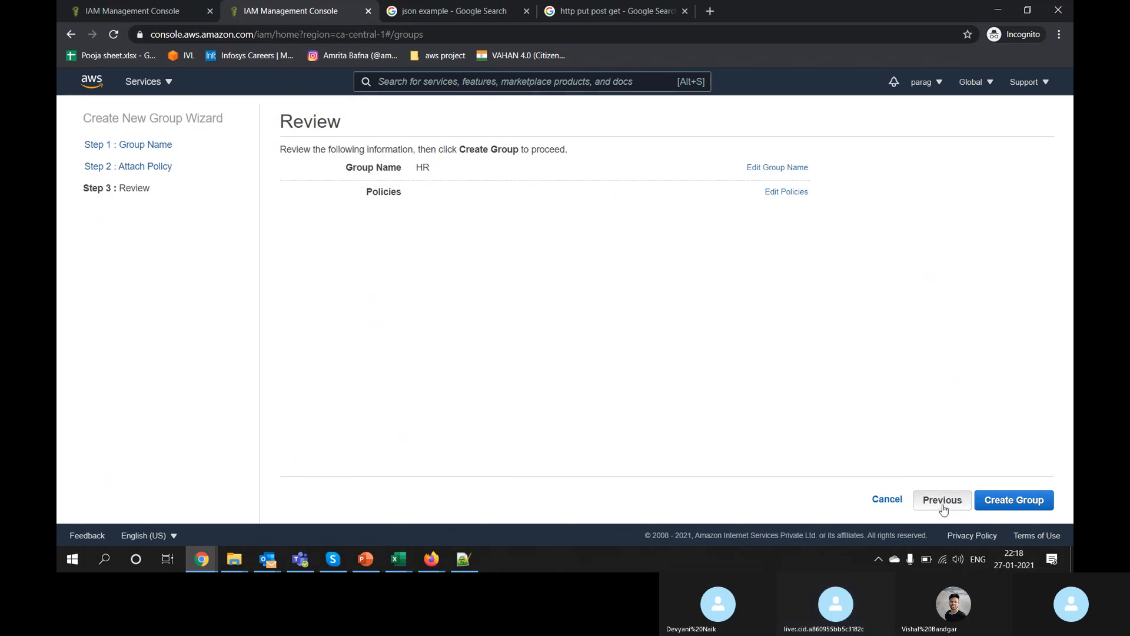
pyautogui.click(486, 197)
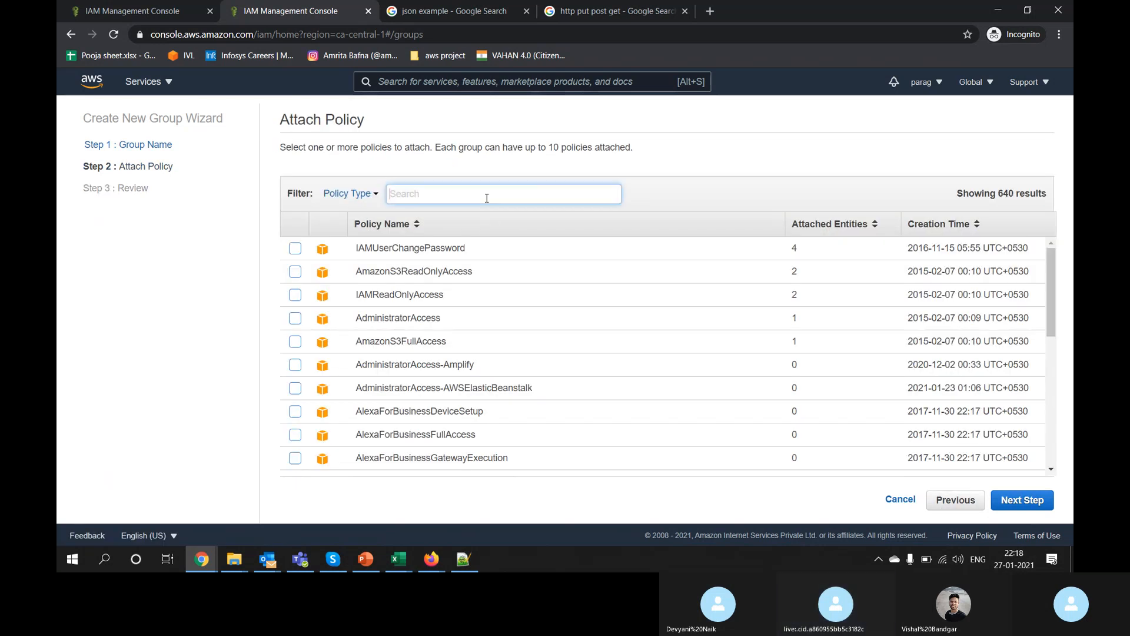
pyautogui.write('im')
pyautogui.press('BackSpace')
pyautogui.write('am')
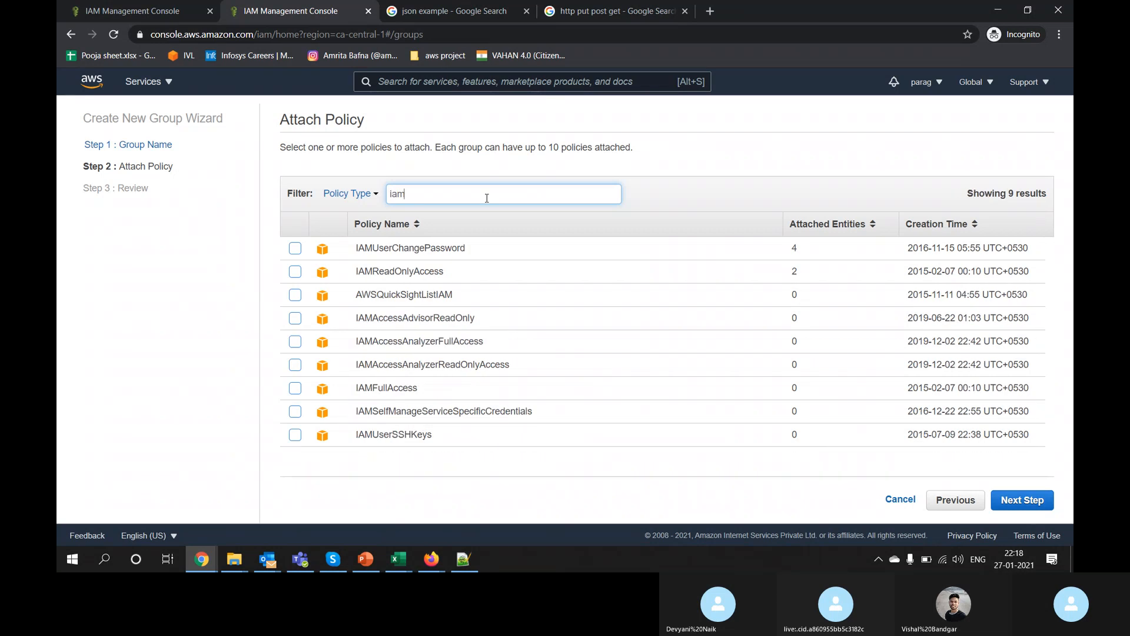
pyautogui.click(294, 272)
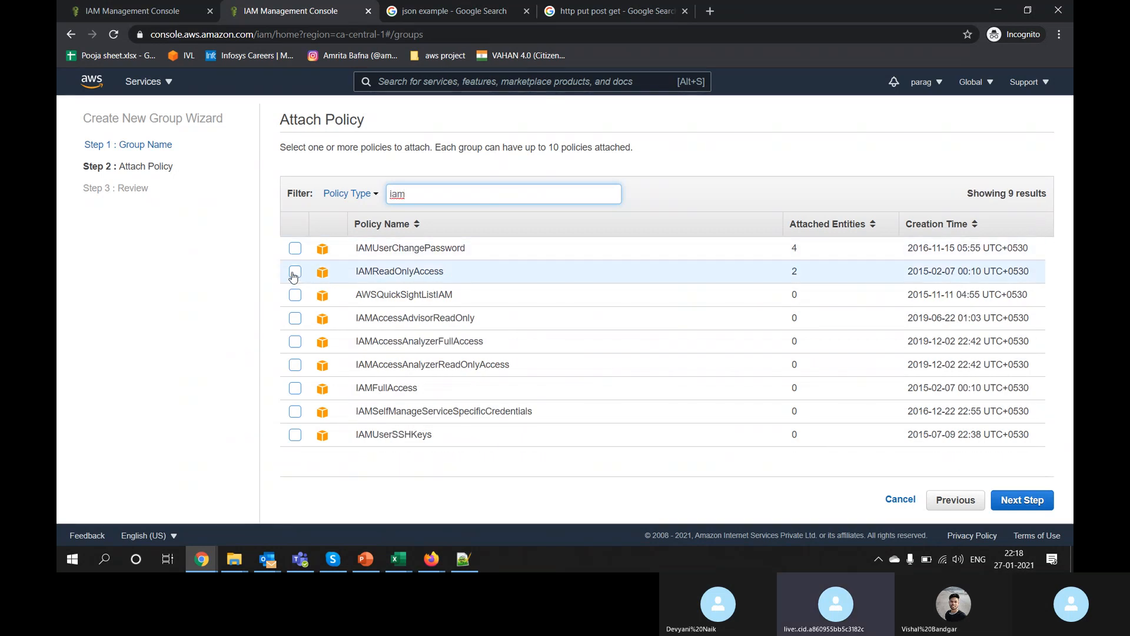
# Step: Search 's3', attach AmazonS3ReadOnlyAccess, and create the HR group
pyautogui.doubleClick(442, 193)
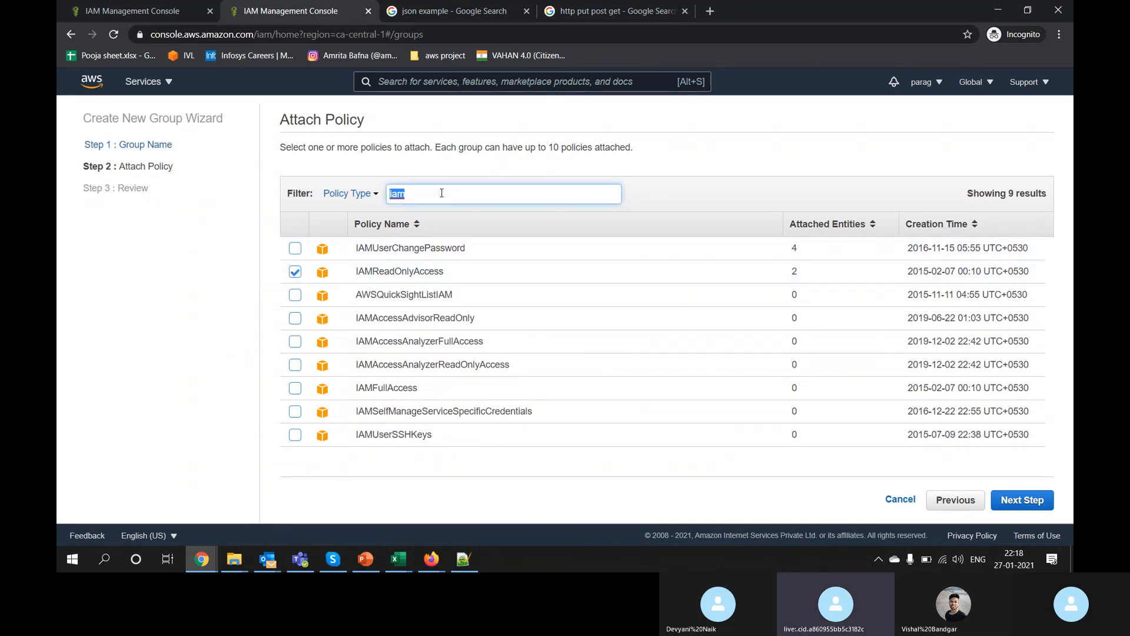
pyautogui.write('s3')
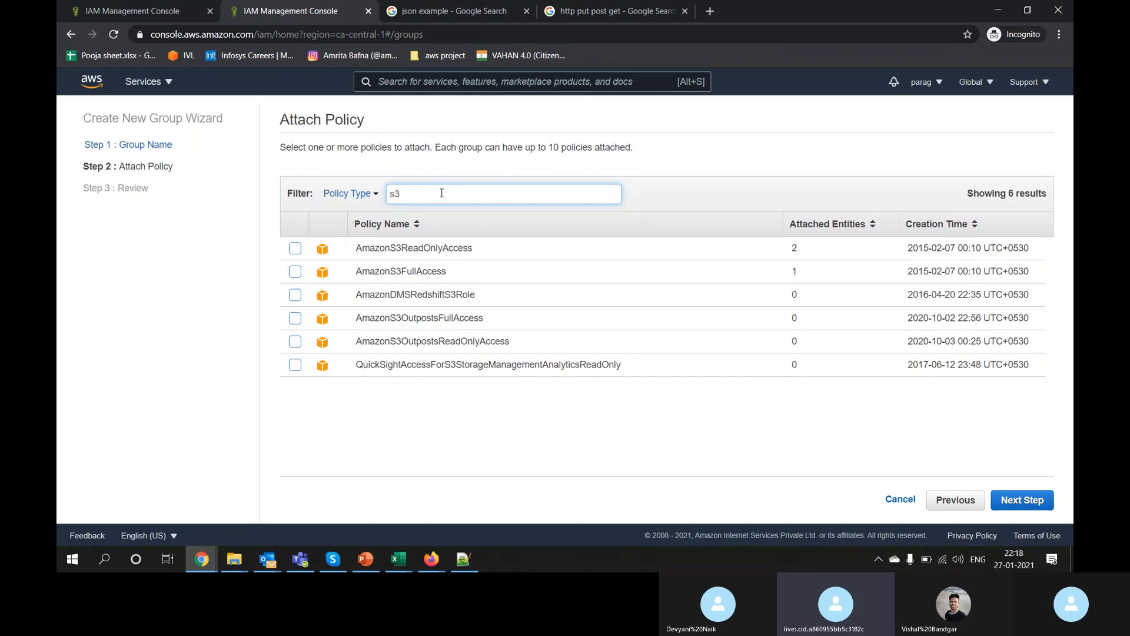
pyautogui.click(293, 252)
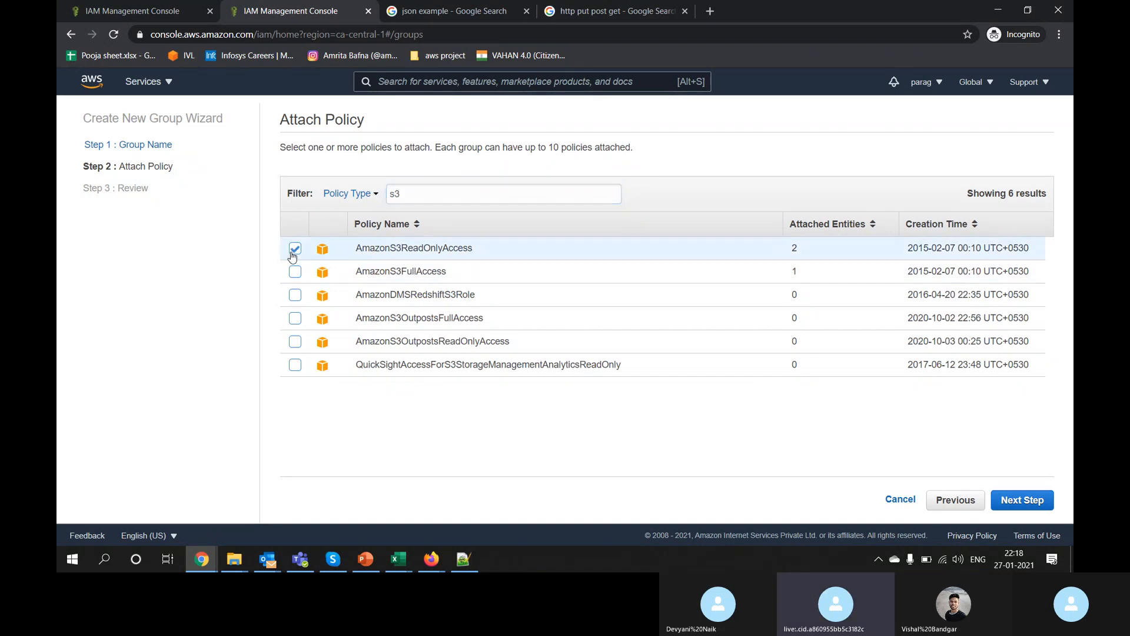
pyautogui.click(1031, 507)
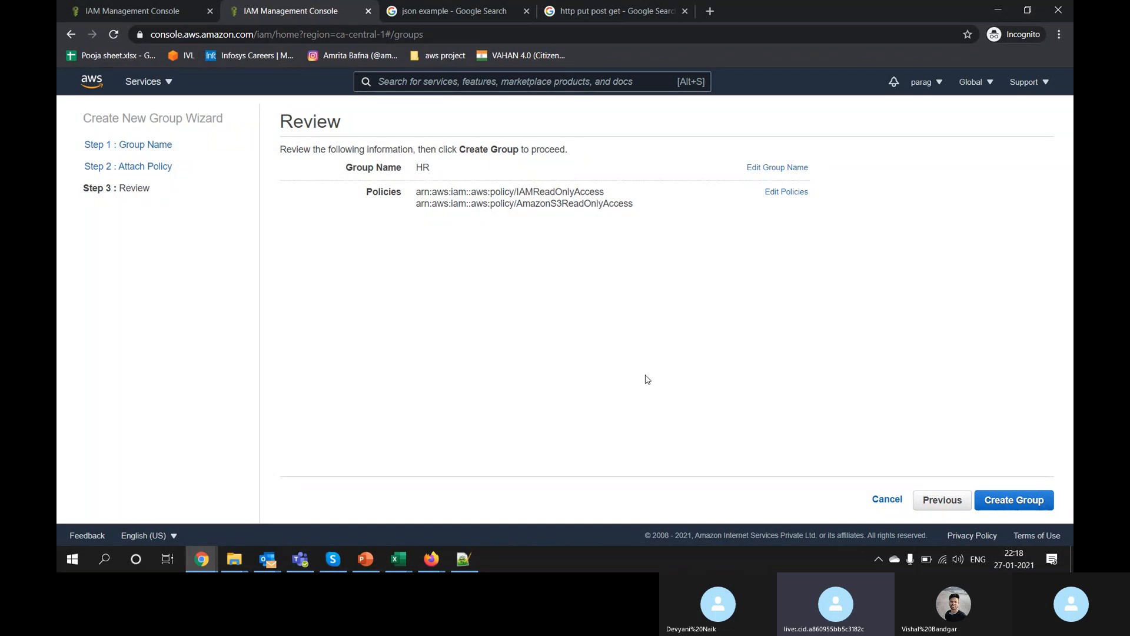
pyautogui.click(1016, 500)
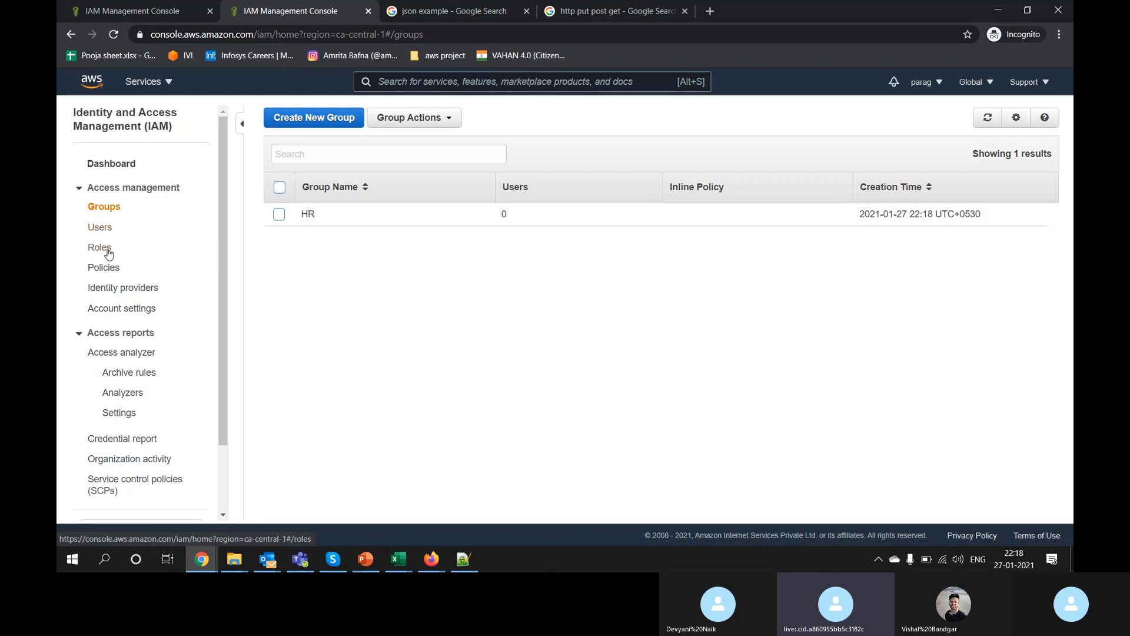
# Step: Add two existing users, including the last listed one, to the HR group
pyautogui.click(309, 214)
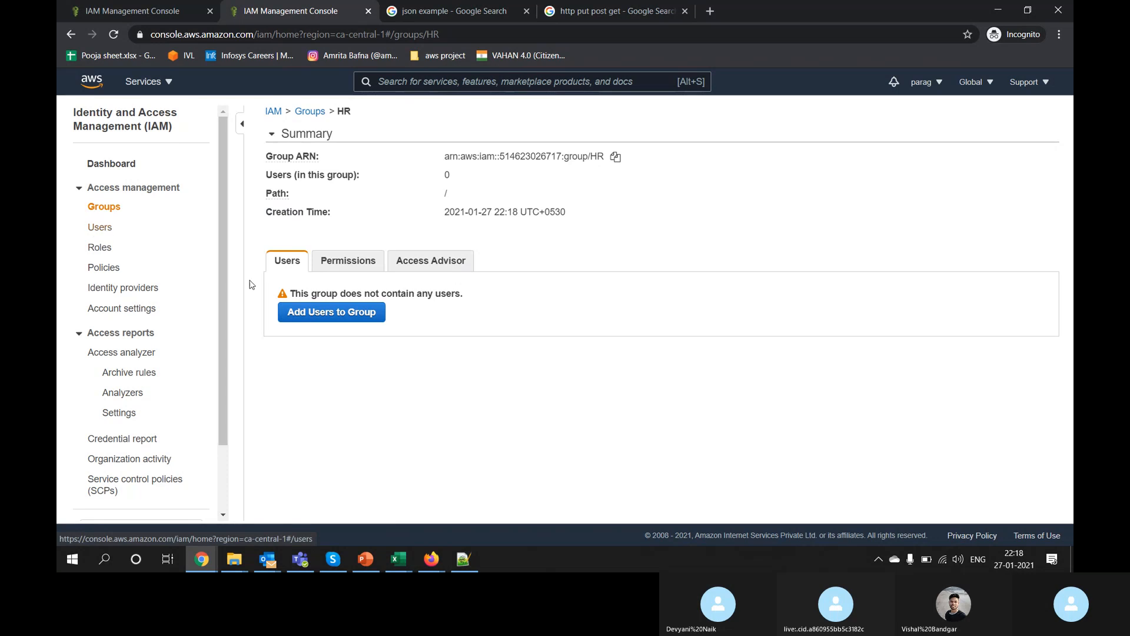
pyautogui.click(347, 312)
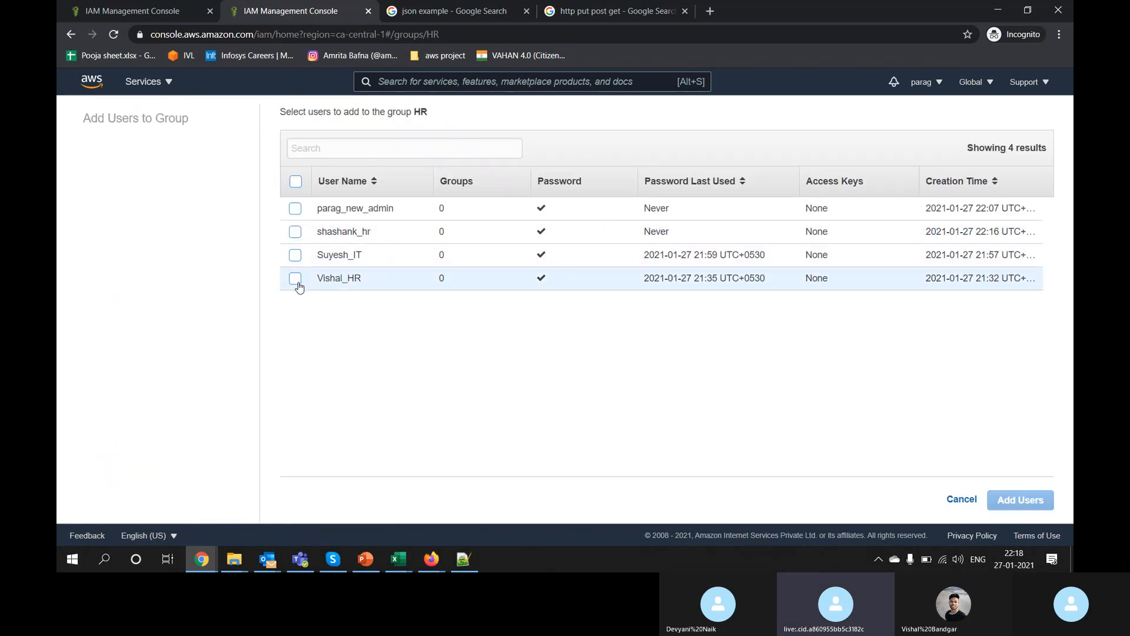
pyautogui.click(295, 278)
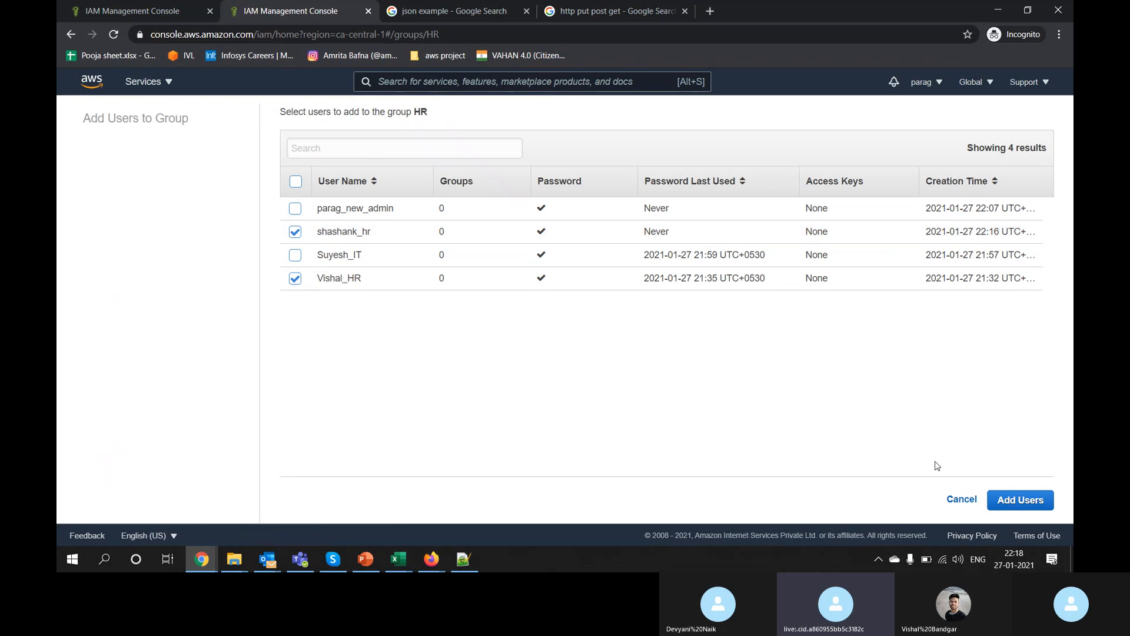
pyautogui.click(1009, 499)
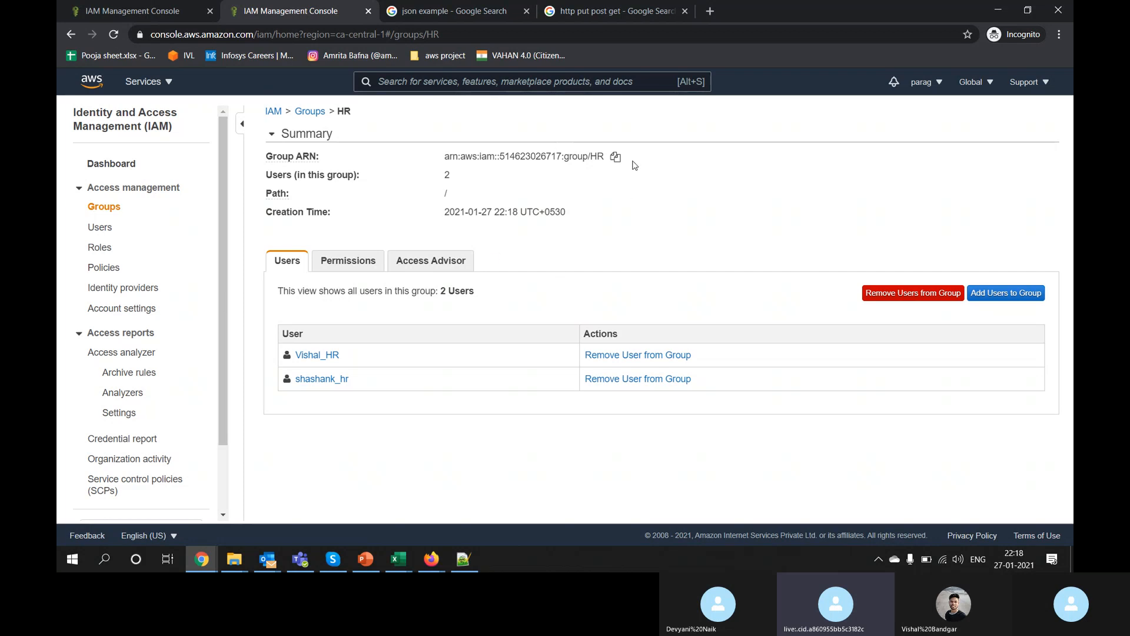
# Step: Compare an HR member's directly attached policies with those inherited from group HR
pyautogui.click(313, 355)
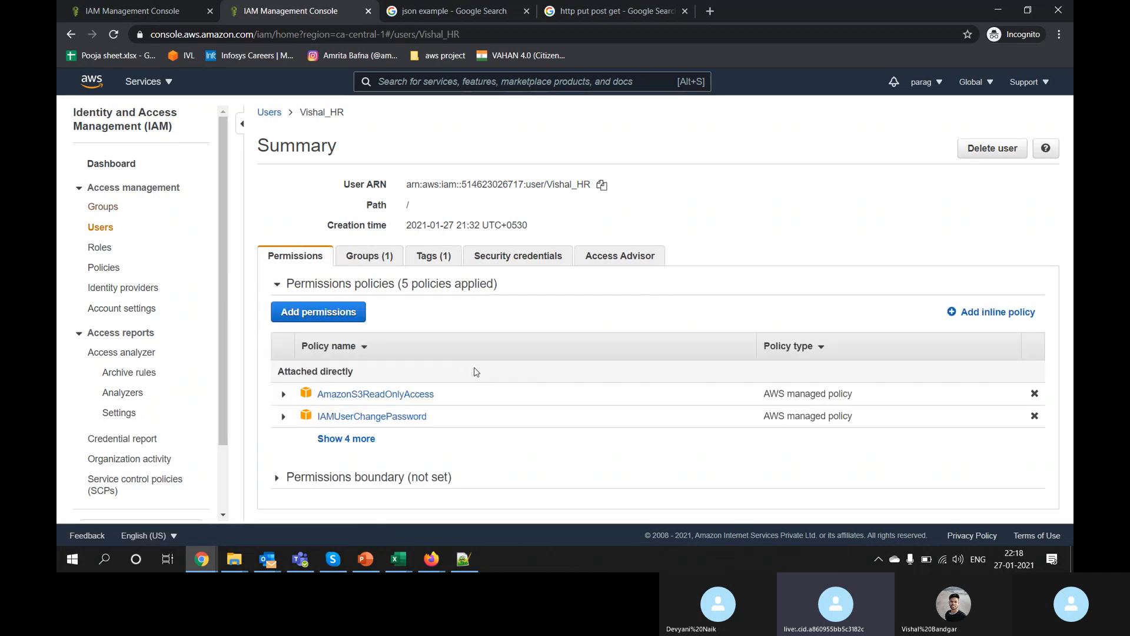
pyautogui.click(342, 441)
pyautogui.scroll(-2, 596, 309)
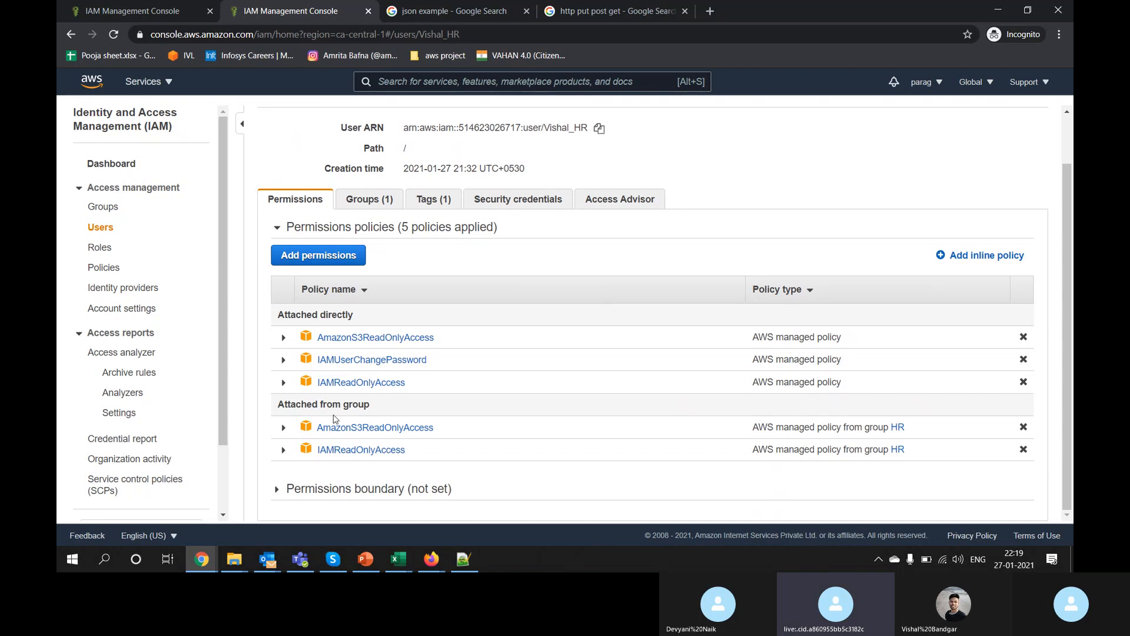
pyautogui.moveTo(306, 405); pyautogui.dragTo(391, 409)
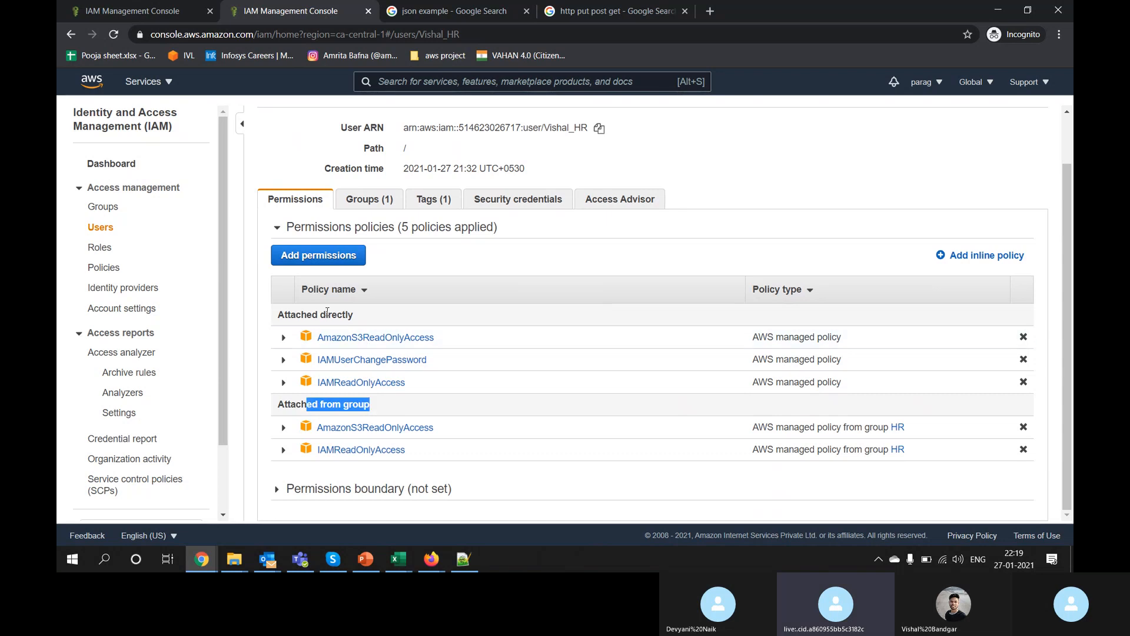
pyautogui.moveTo(327, 315); pyautogui.dragTo(360, 316)
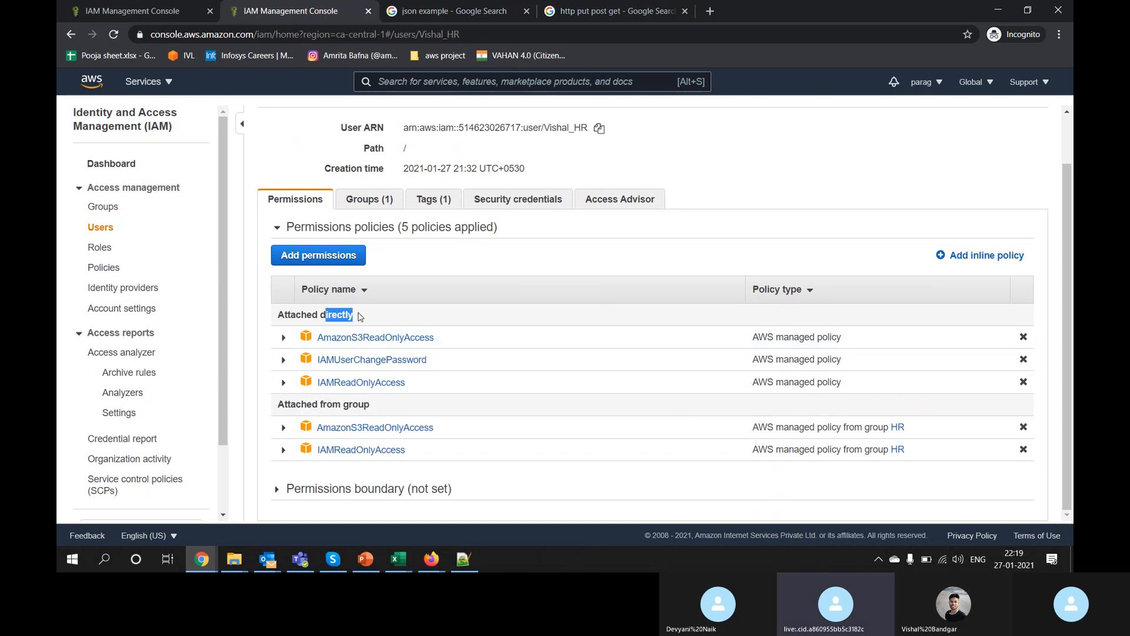
pyautogui.tripleClick(346, 407)
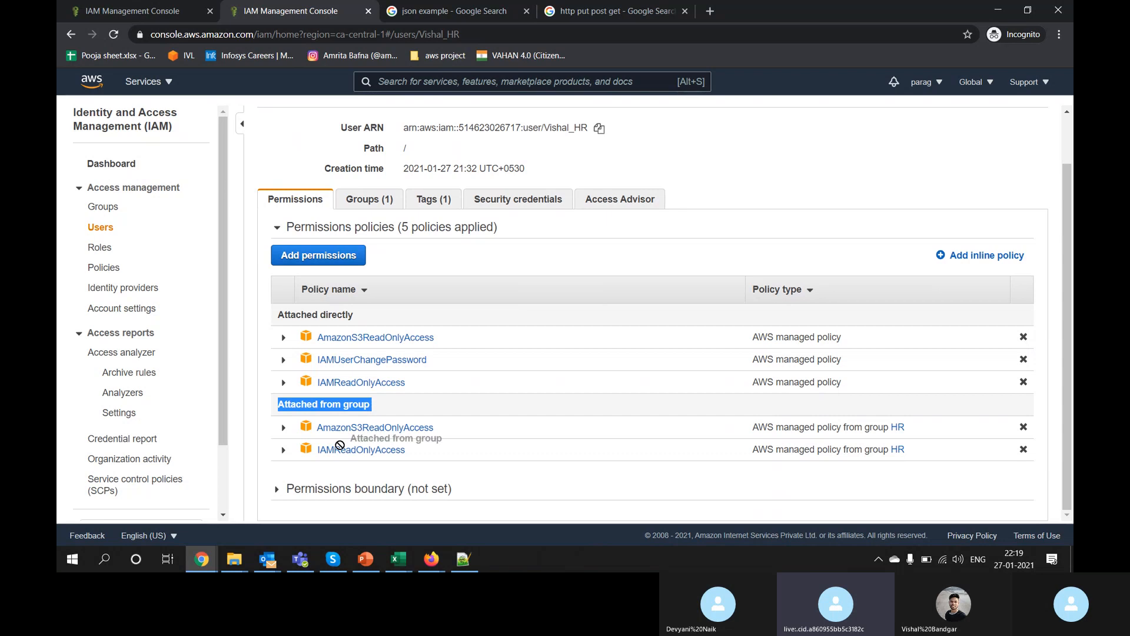
pyautogui.moveTo(395, 474); pyautogui.dragTo(306, 428)
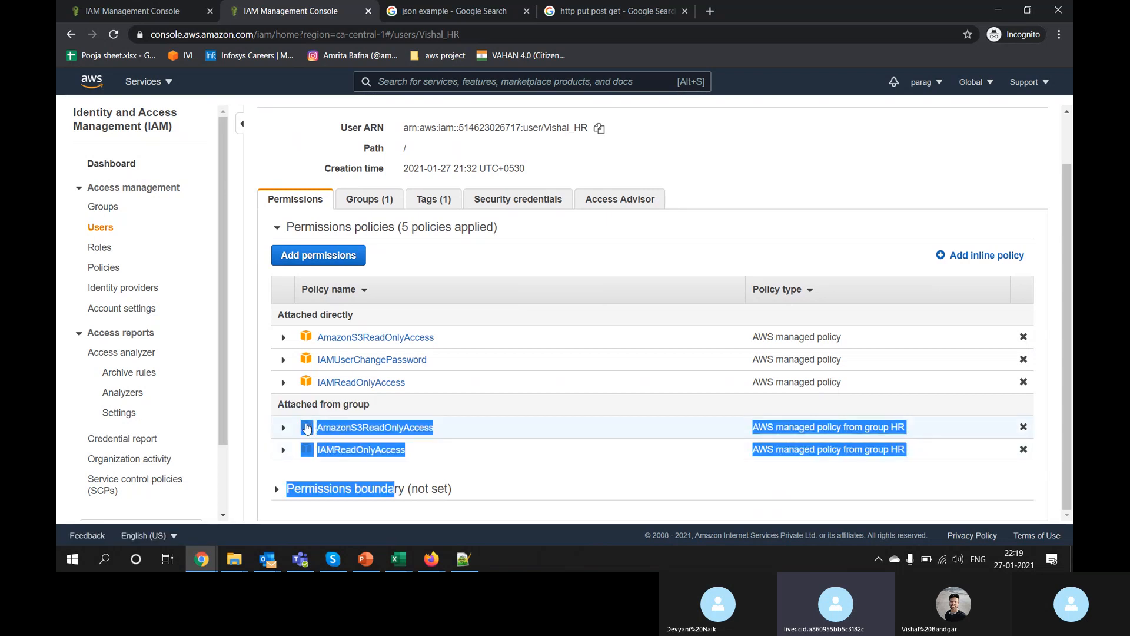
pyautogui.doubleClick(296, 404)
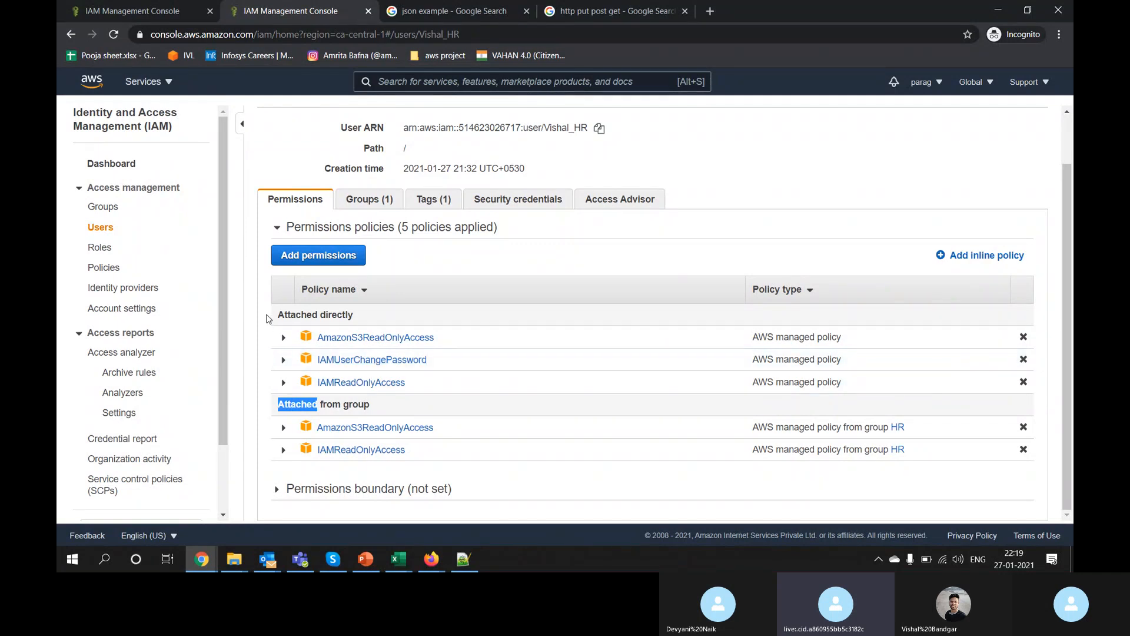
pyautogui.moveTo(266, 318); pyautogui.dragTo(413, 381)
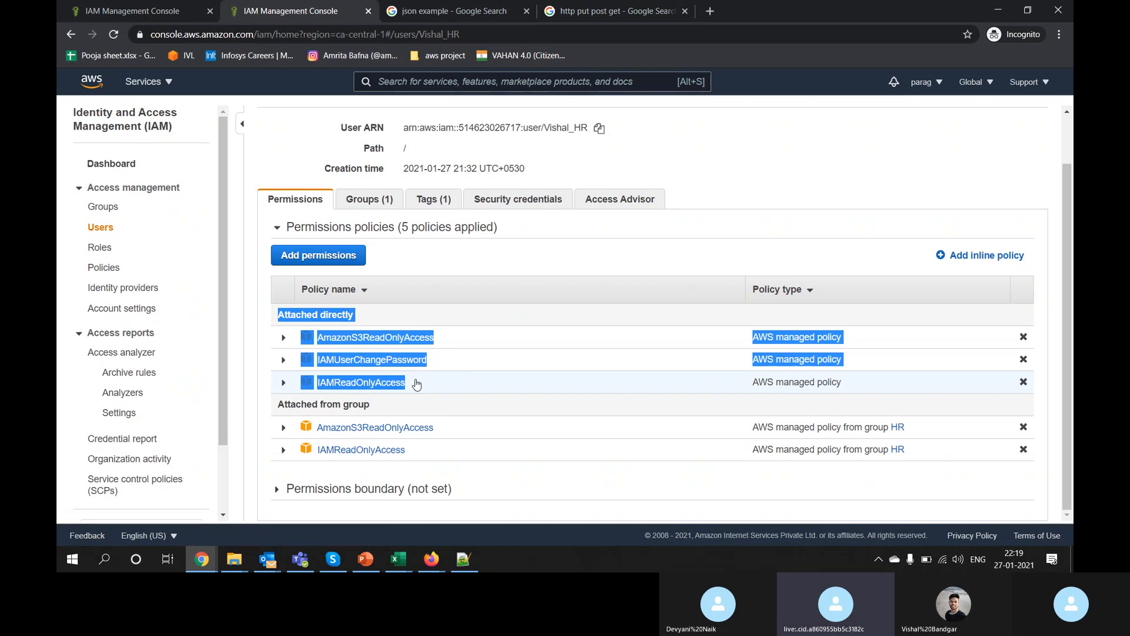
pyautogui.click(99, 212)
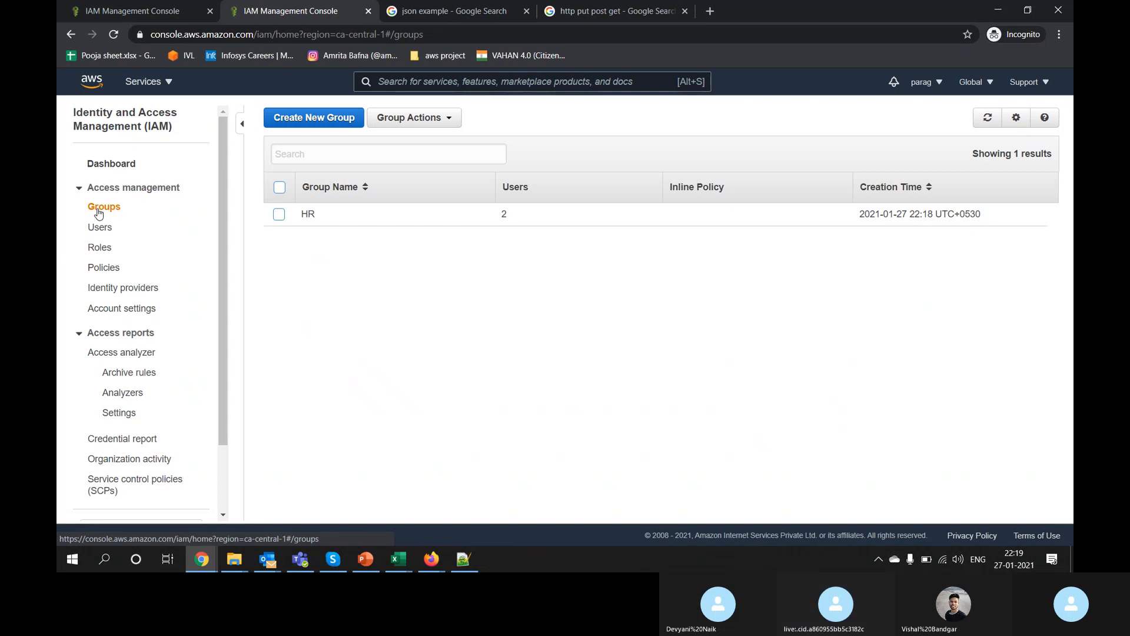
# Step: Create user 'shan' with console access directly in the HR group
pyautogui.click(104, 229)
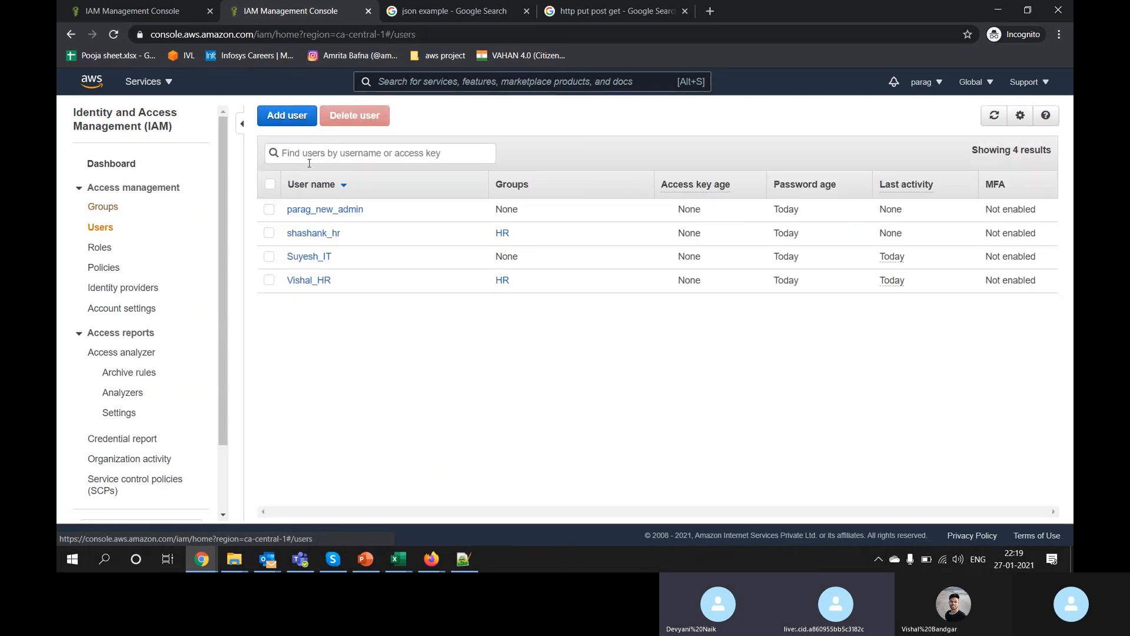
pyautogui.click(287, 116)
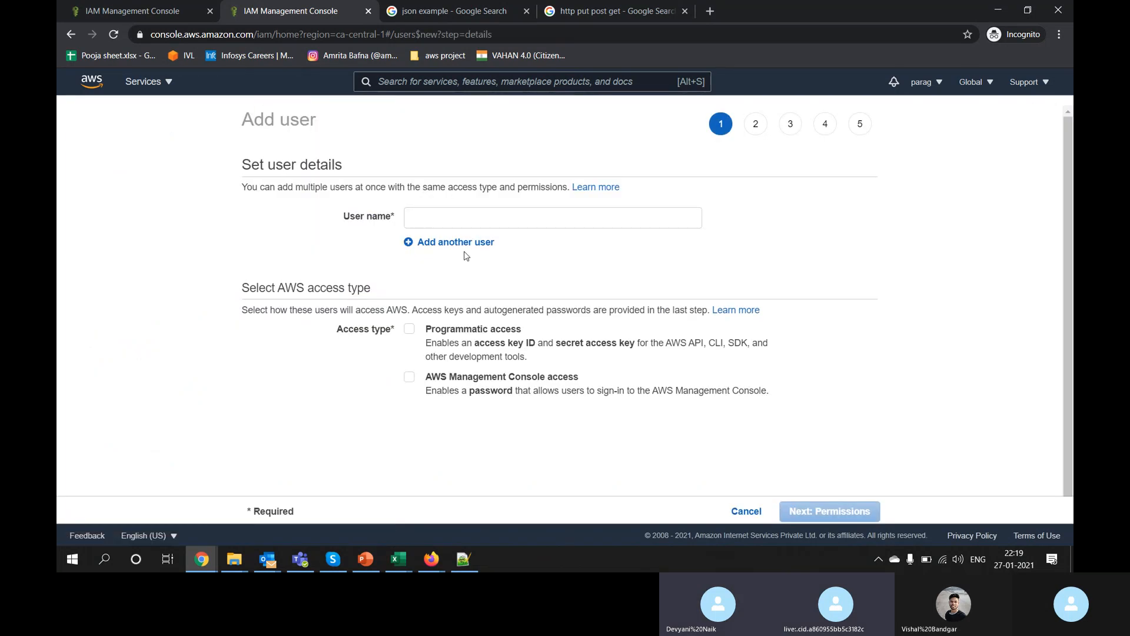
pyautogui.click(509, 227)
pyautogui.write('shank')
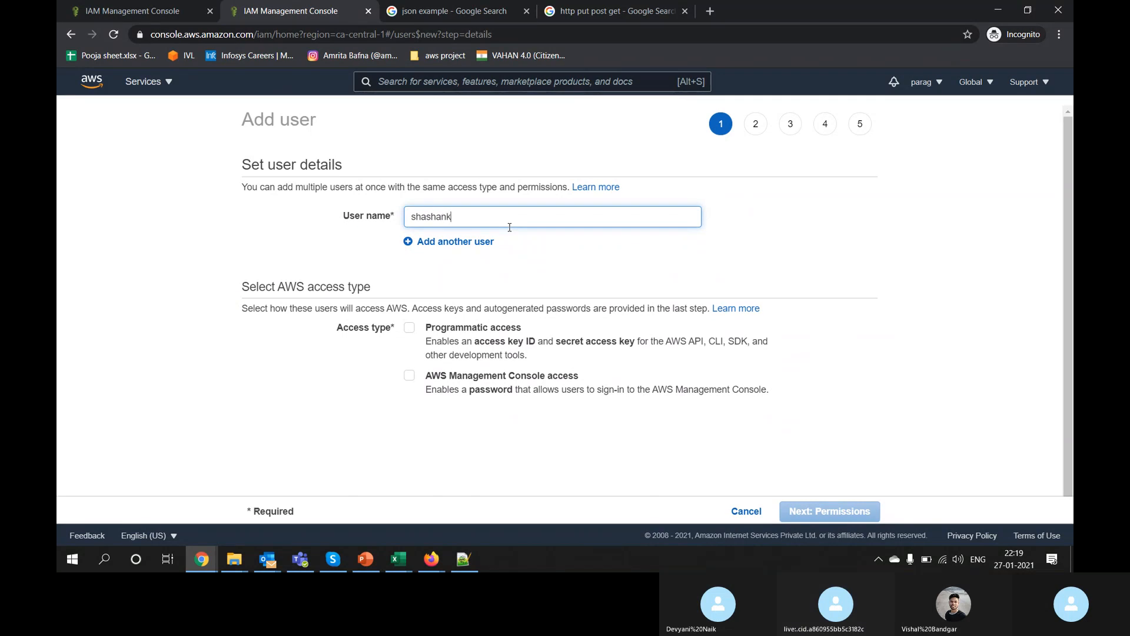
pyautogui.click(500, 379)
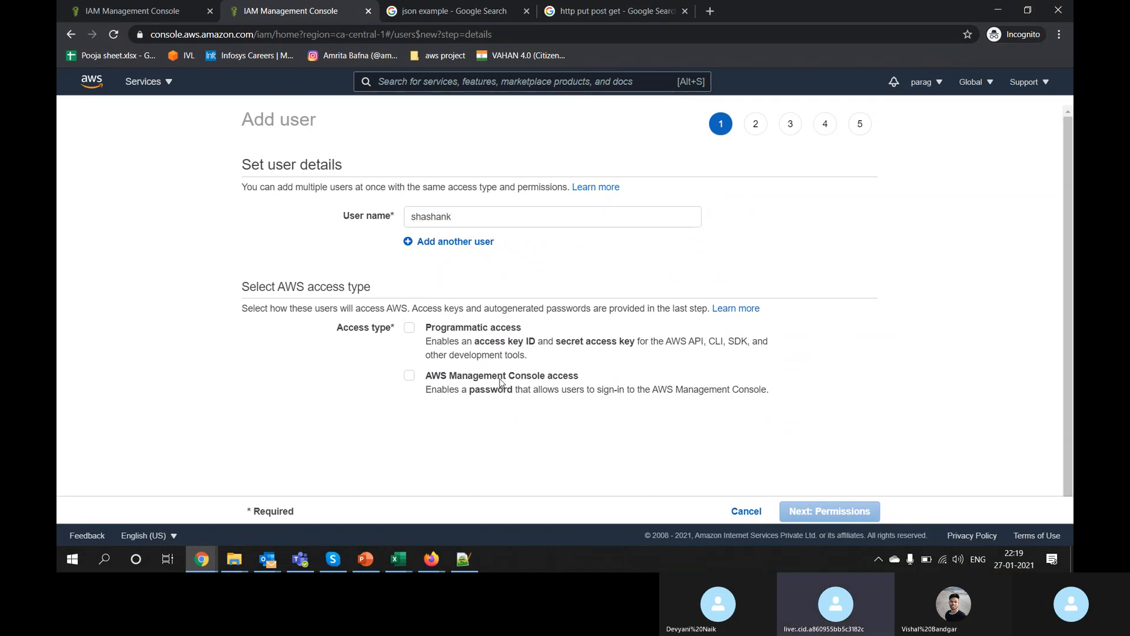
pyautogui.click(786, 510)
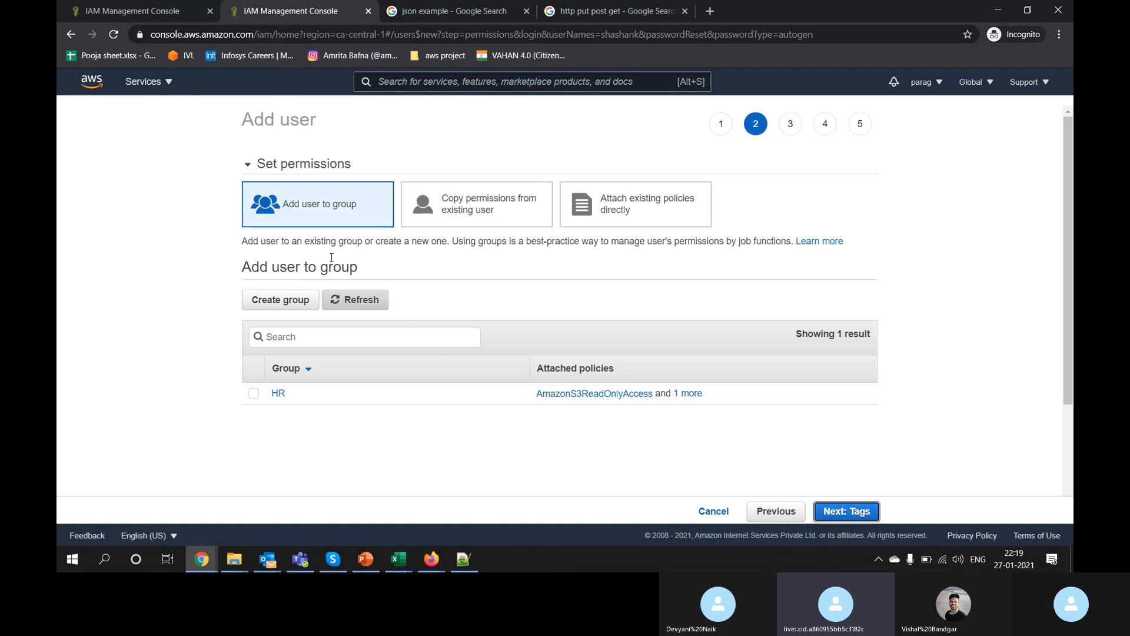
pyautogui.click(254, 393)
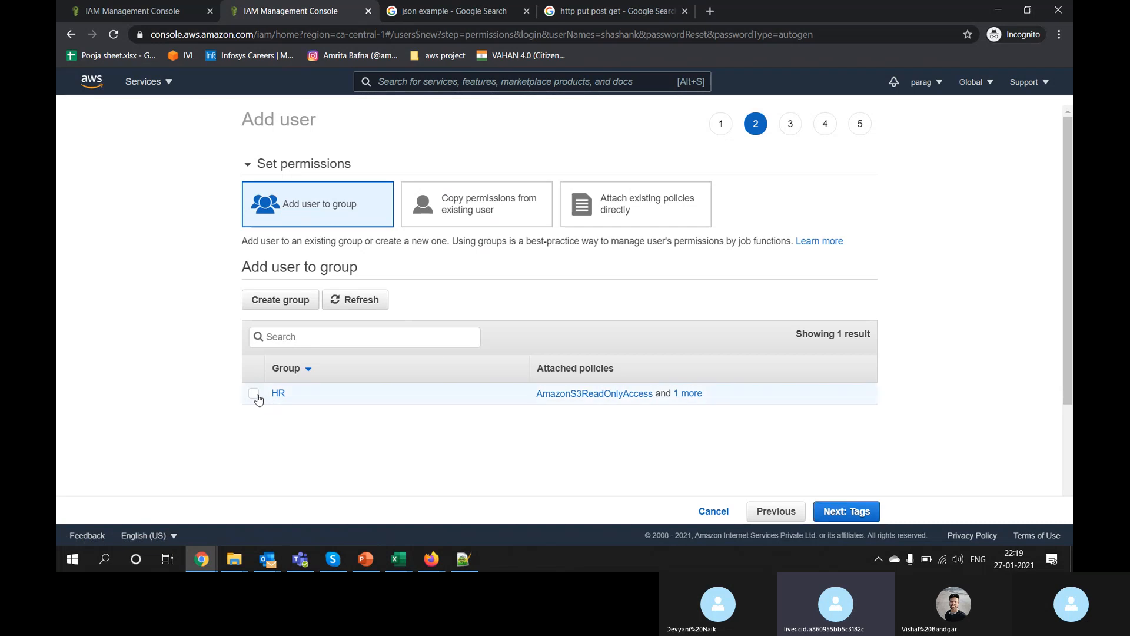
pyautogui.click(858, 510)
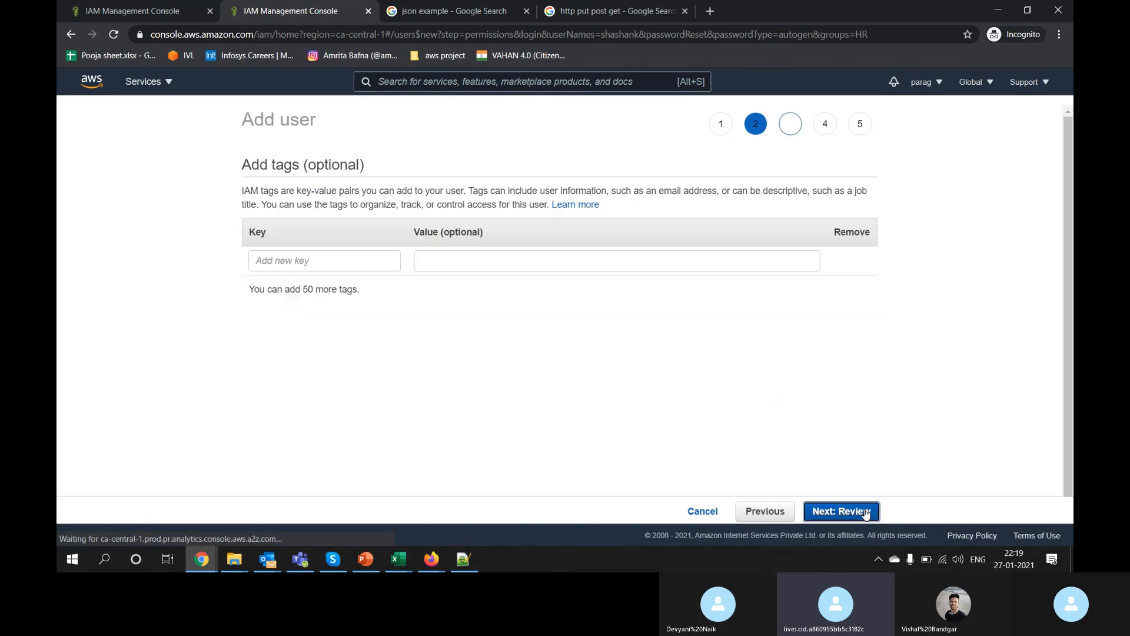
pyautogui.click(866, 513)
pyautogui.click(865, 512)
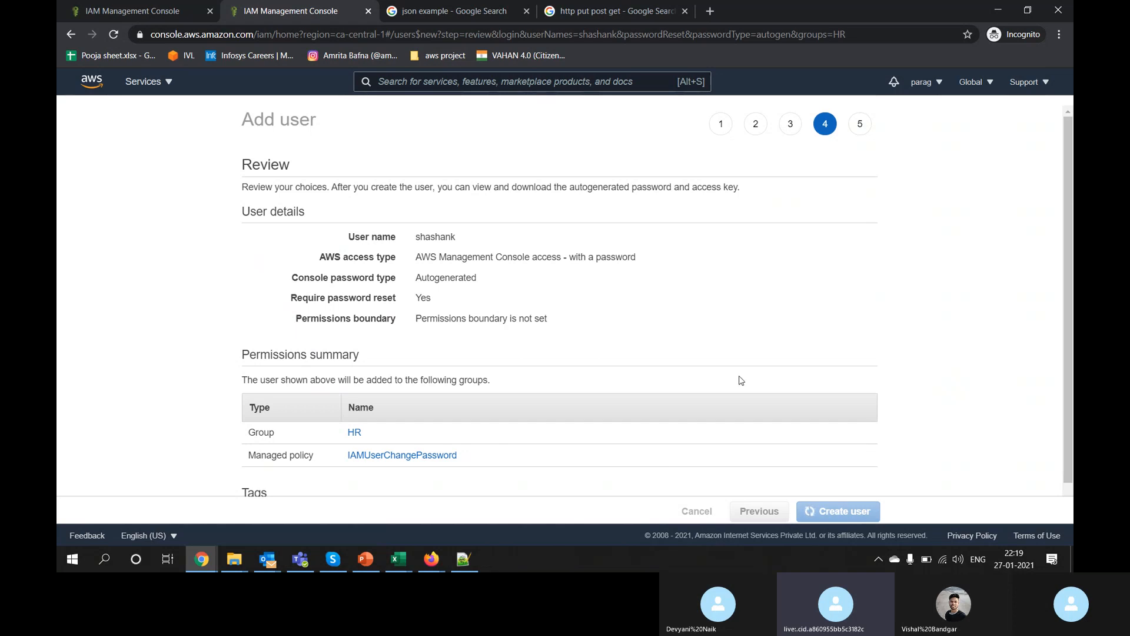
pyautogui.click(858, 511)
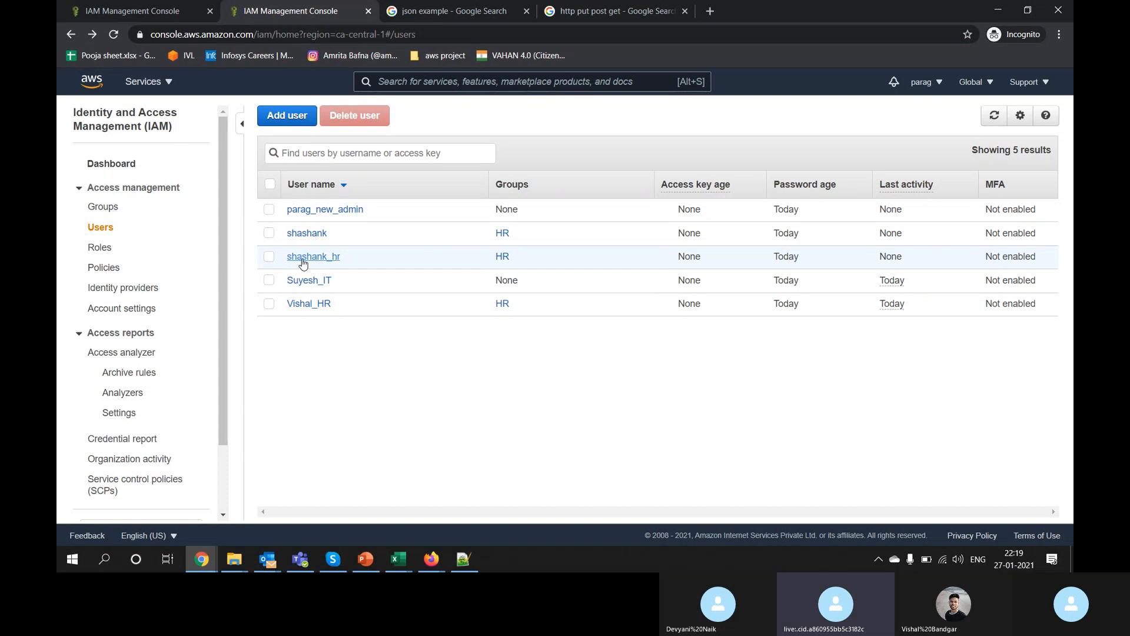
pyautogui.click(269, 257)
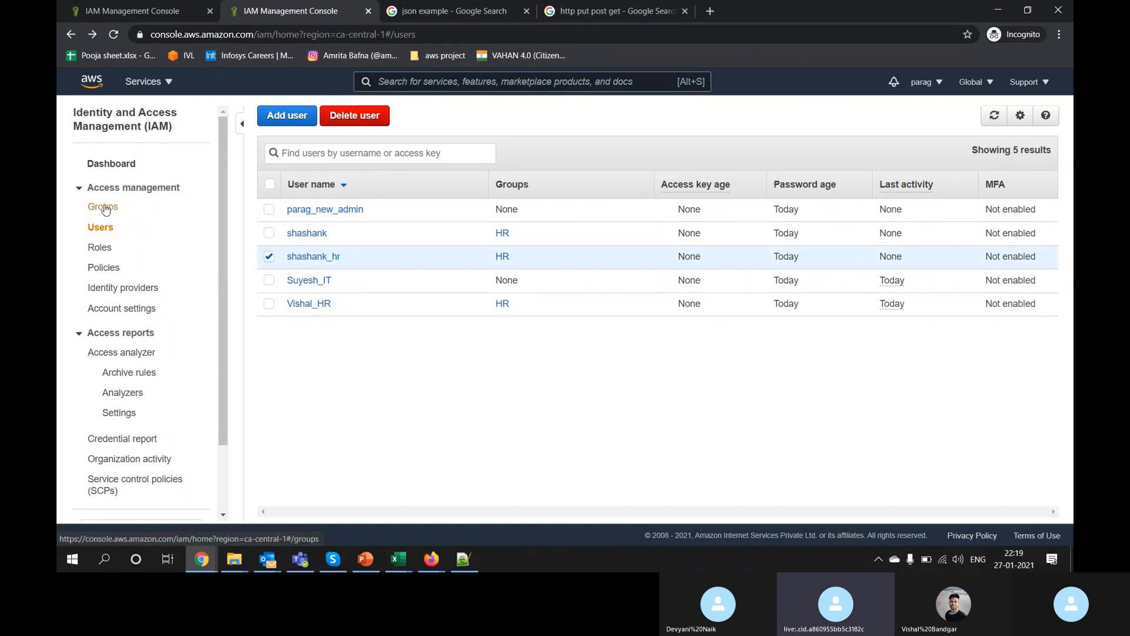
pyautogui.click(104, 209)
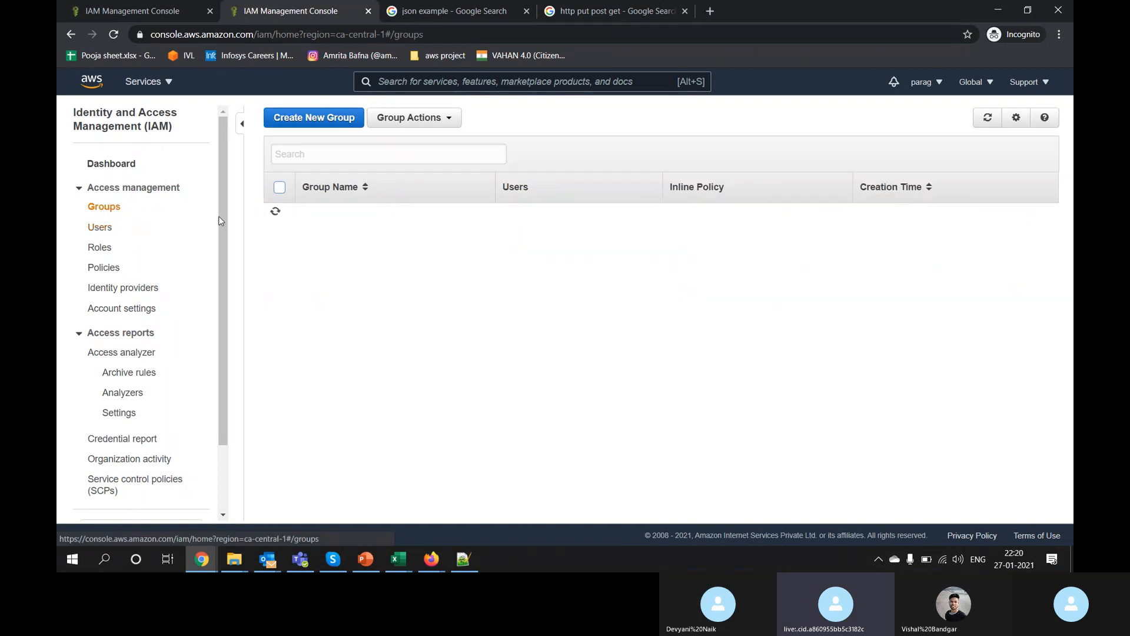
pyautogui.click(108, 232)
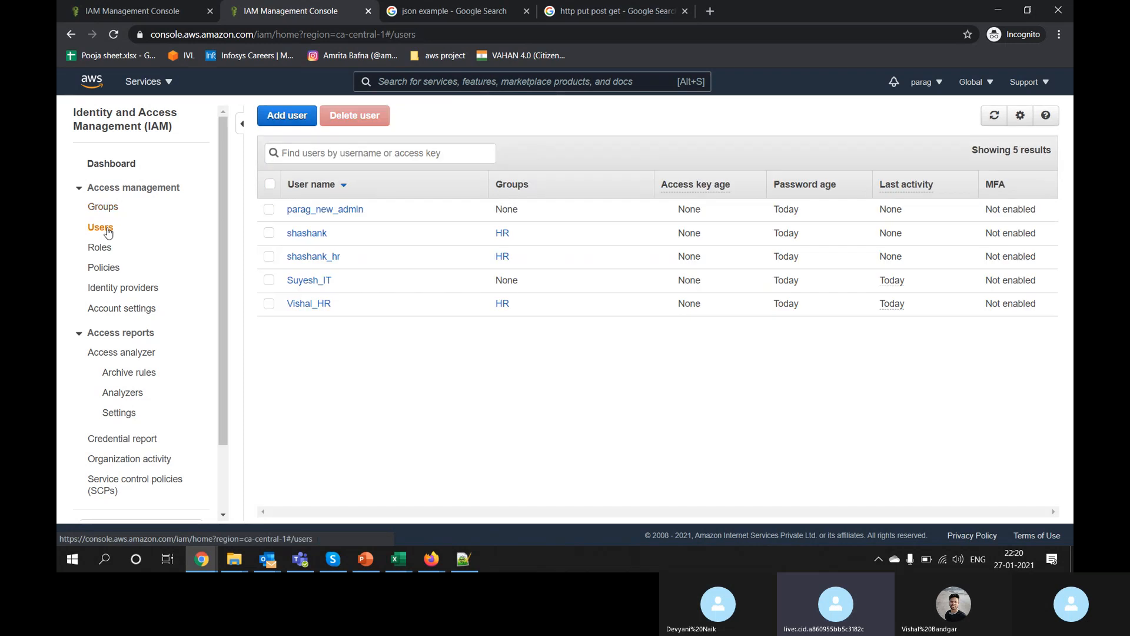
pyautogui.click(305, 234)
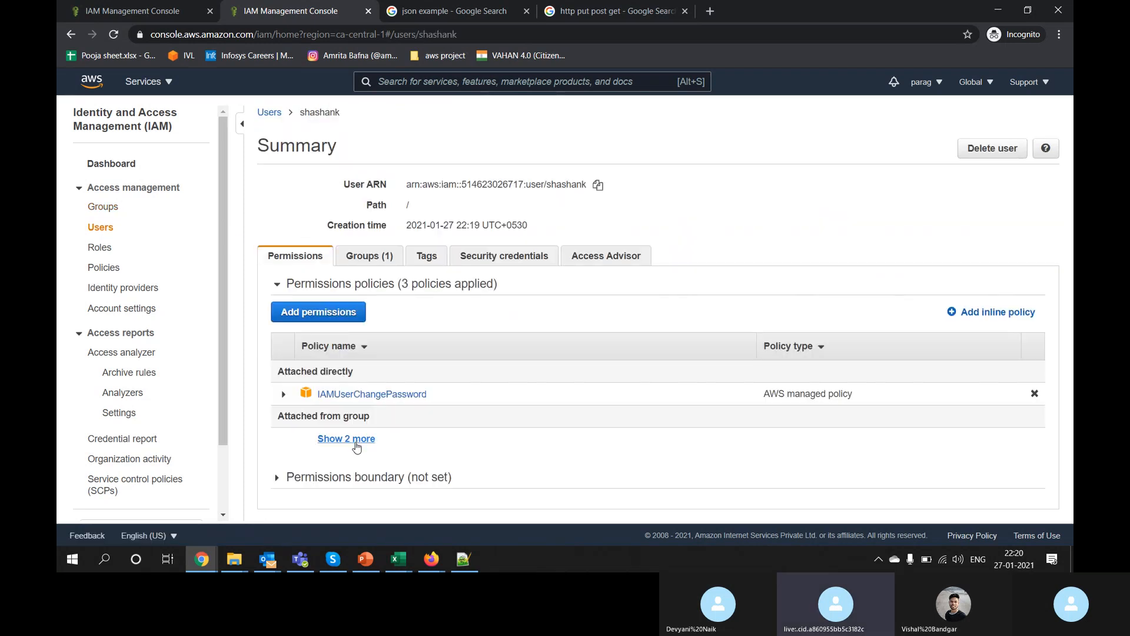
pyautogui.click(347, 439)
pyautogui.scroll(-1, 355, 447)
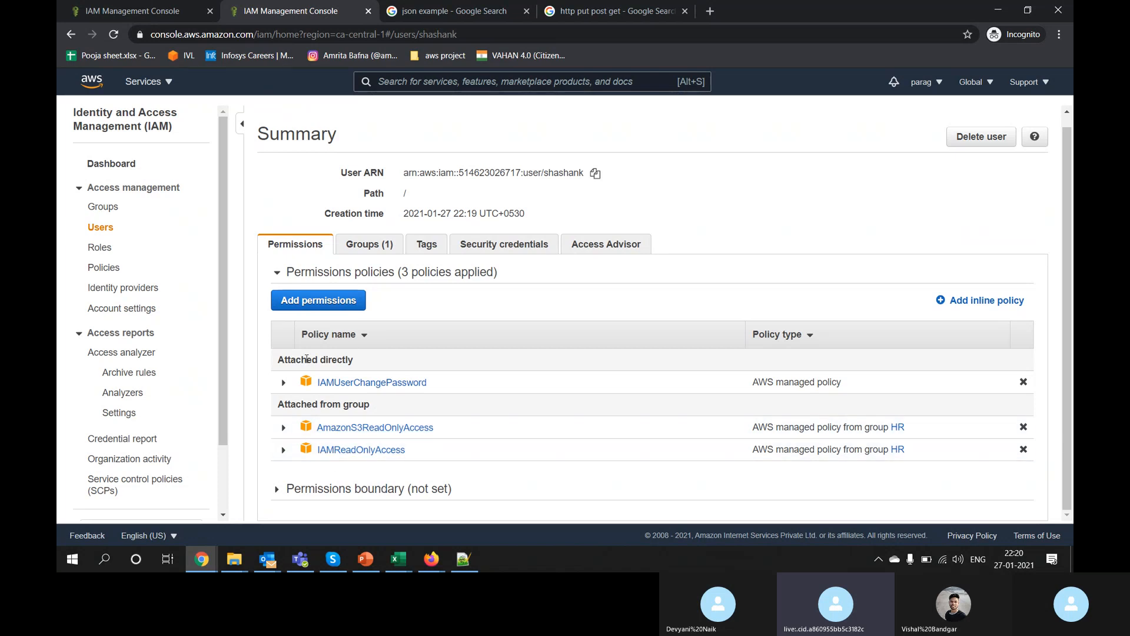
pyautogui.moveTo(306, 359); pyautogui.dragTo(375, 364)
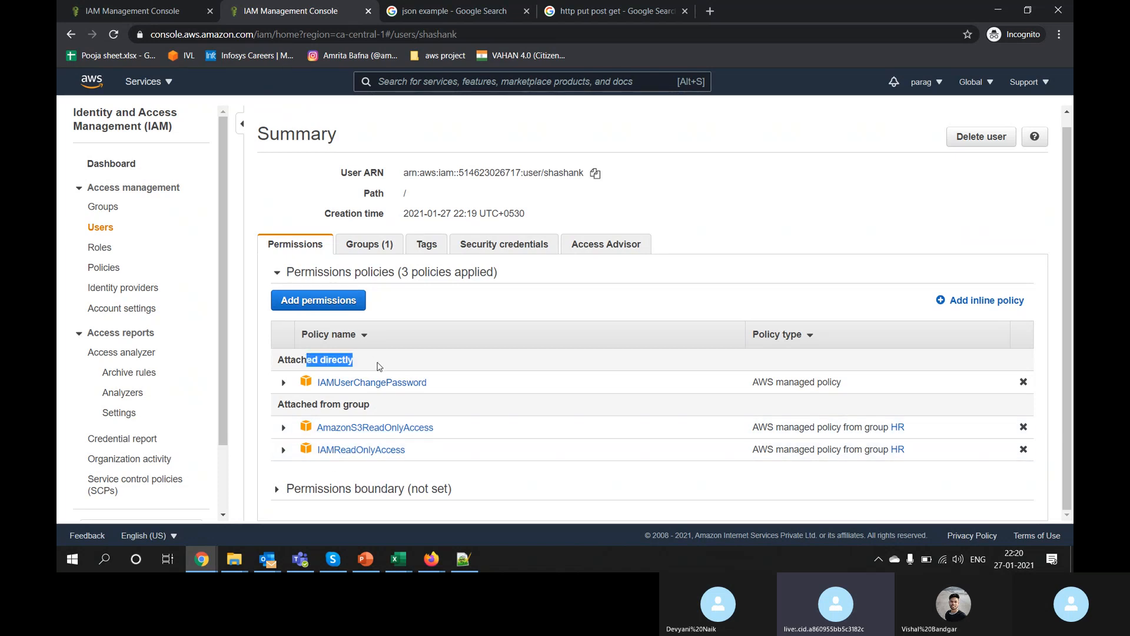
pyautogui.click(103, 229)
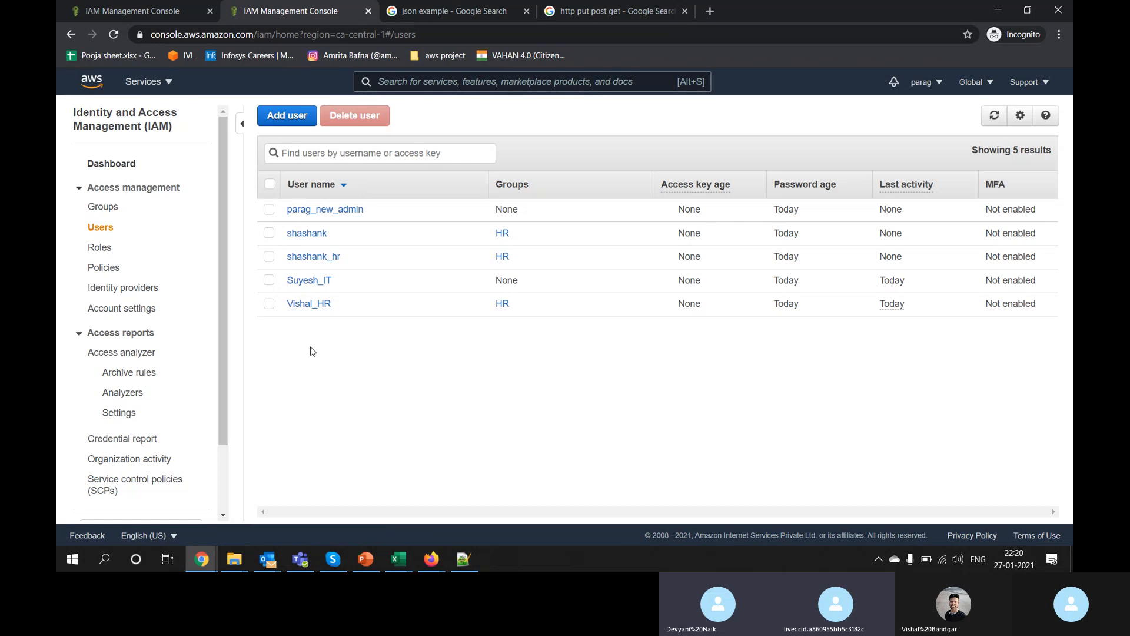
pyautogui.hotkey('alt', 'Tab')
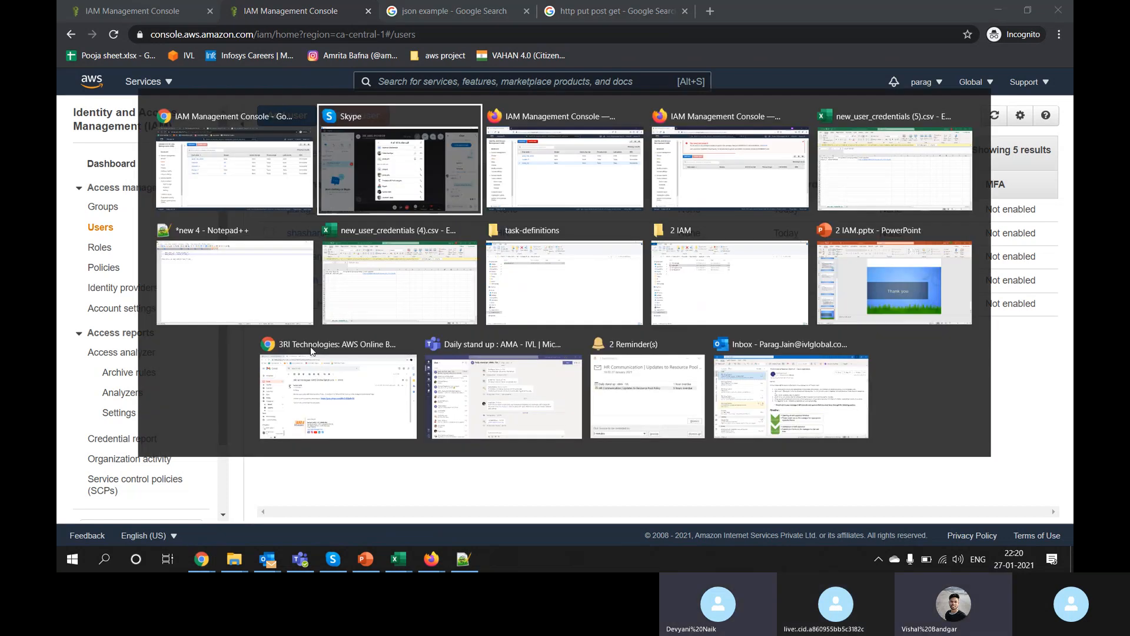
pyautogui.scroll(3, 569, 265)
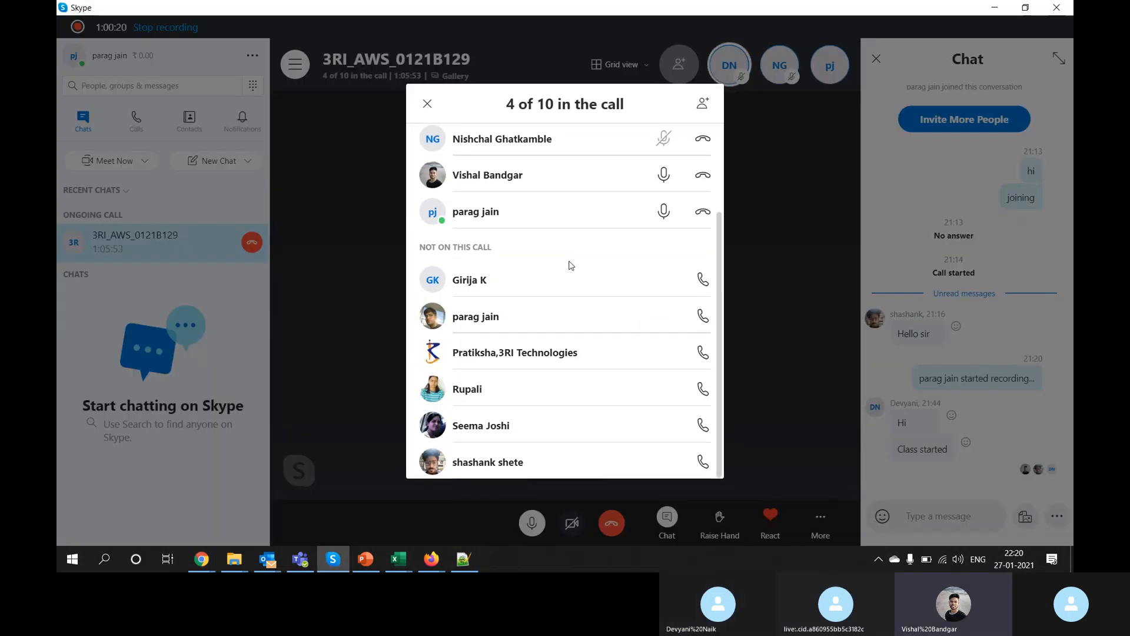
pyautogui.hotkey('alt', 'Tab')
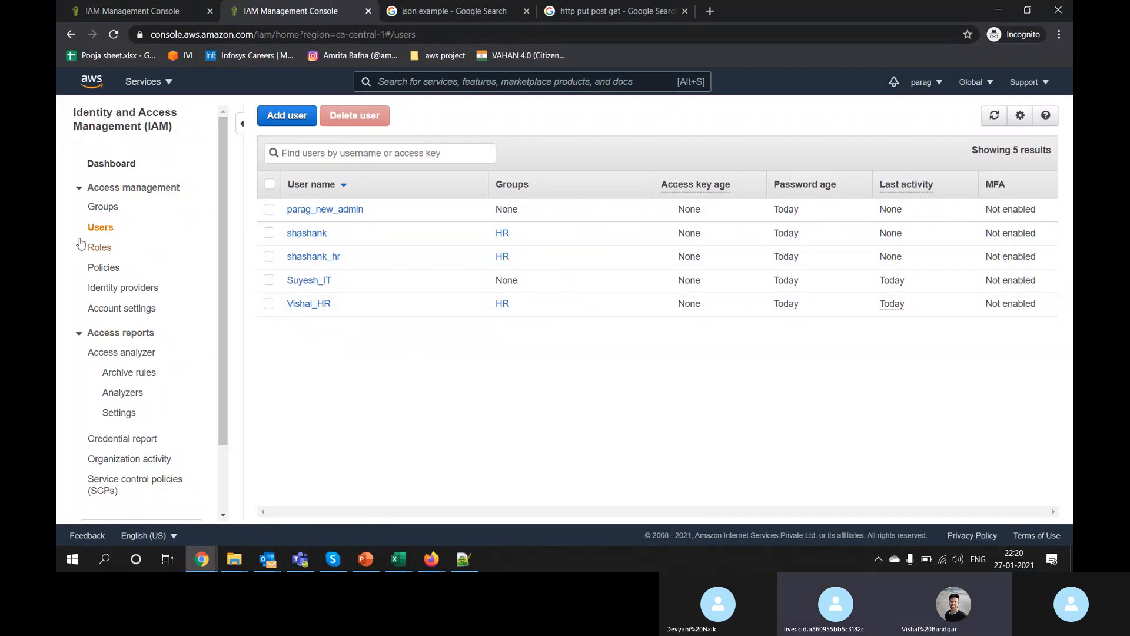
# Step: Open the last HR user's summary, briefly starting then cancelling Add permissions
pyautogui.click(102, 211)
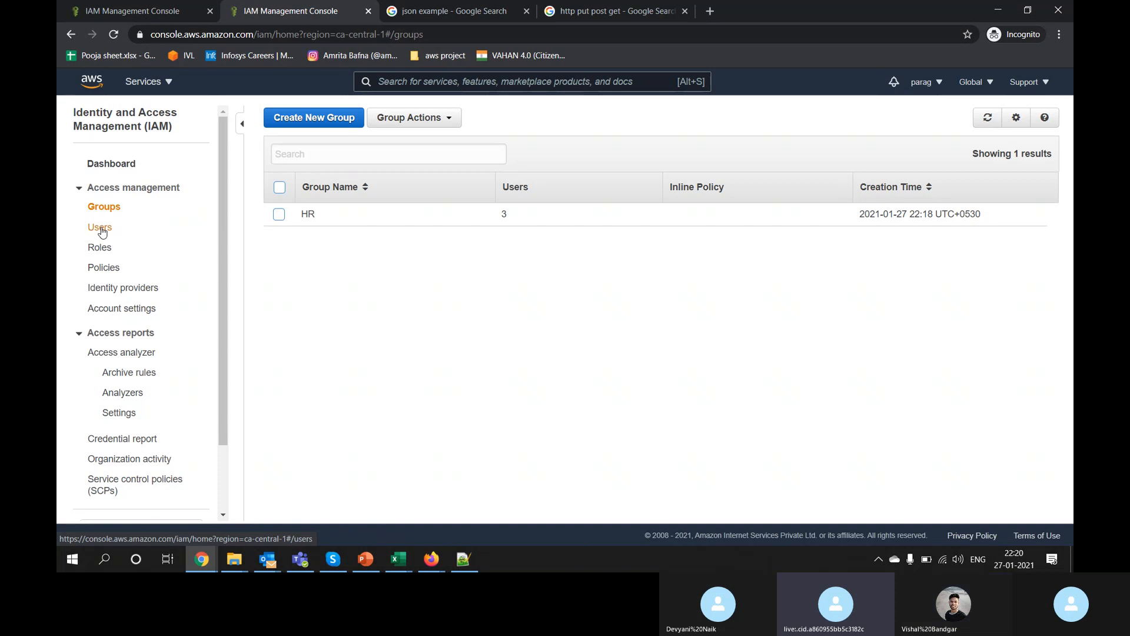
pyautogui.click(101, 228)
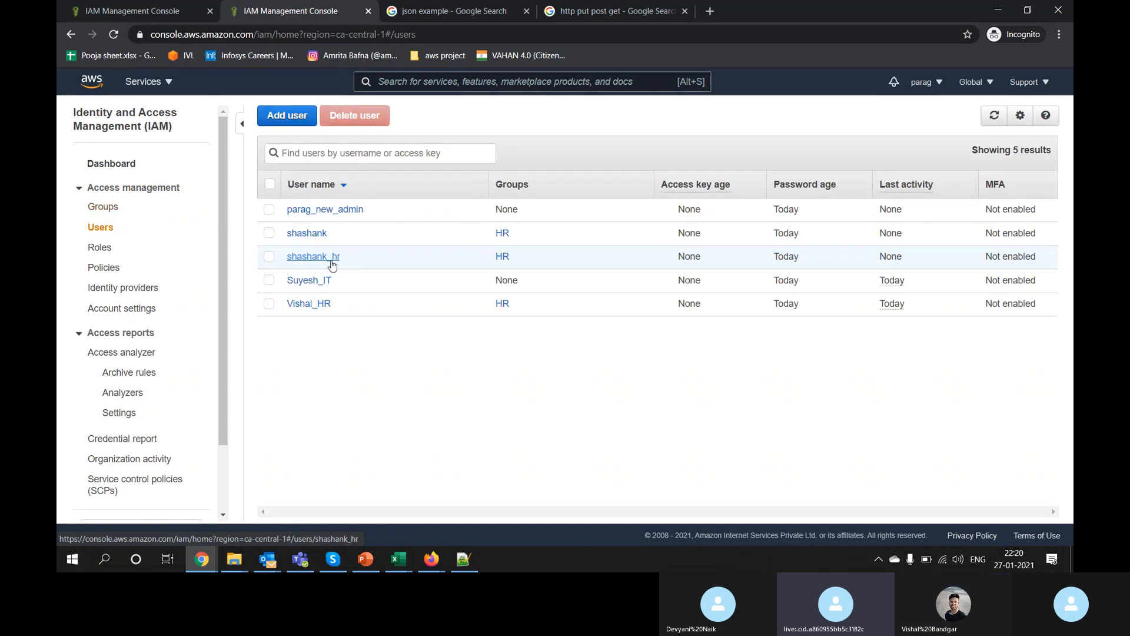
pyautogui.click(306, 305)
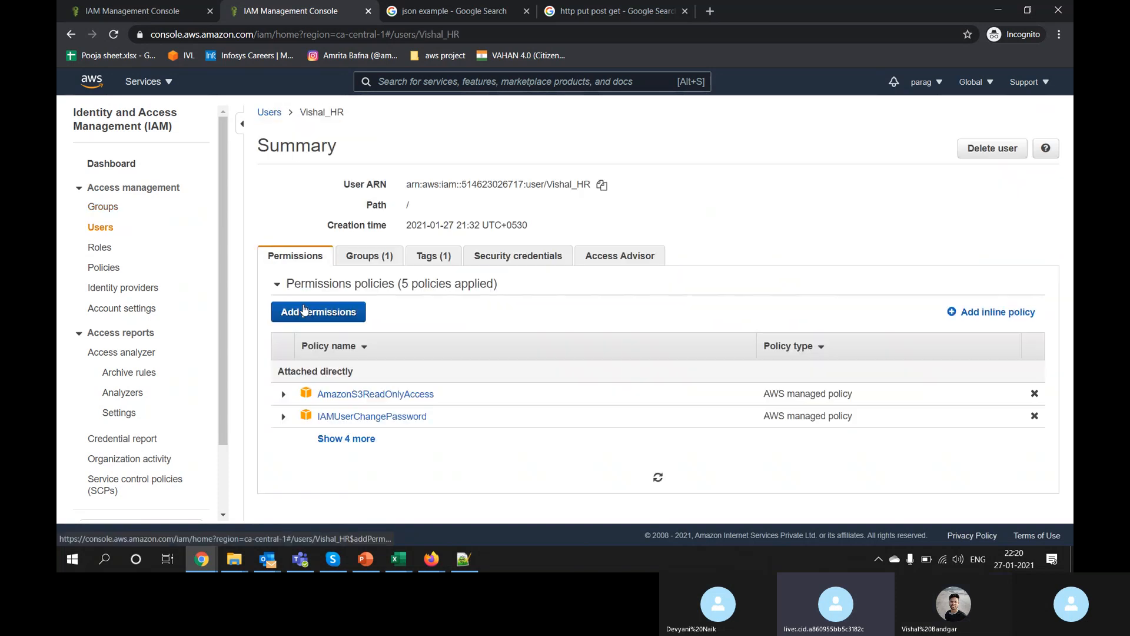
pyautogui.click(318, 315)
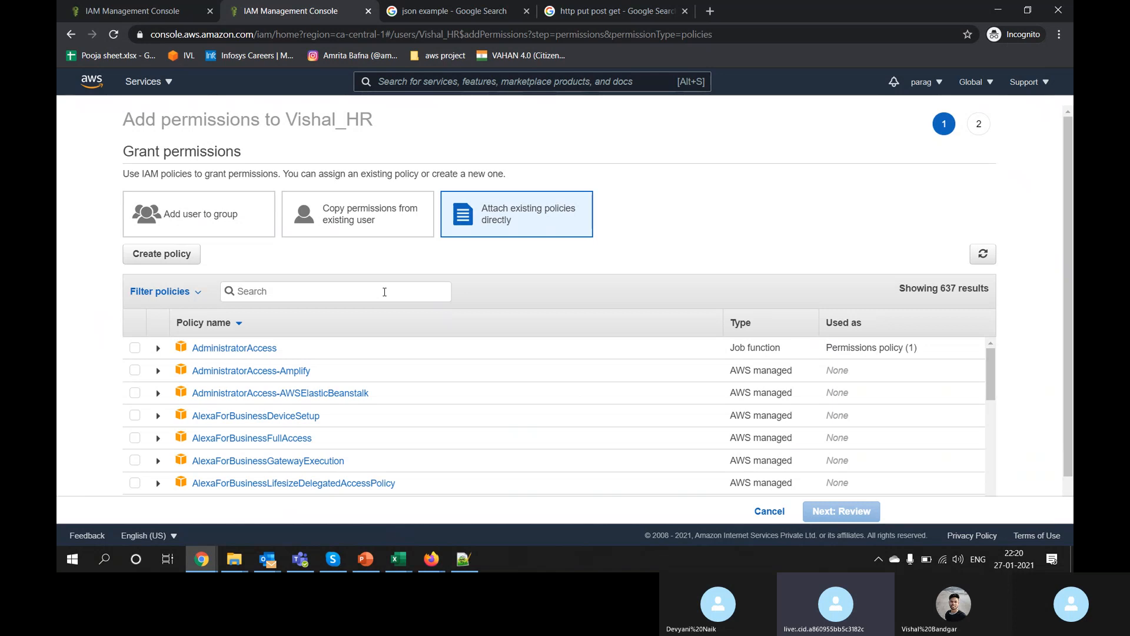
pyautogui.click(768, 511)
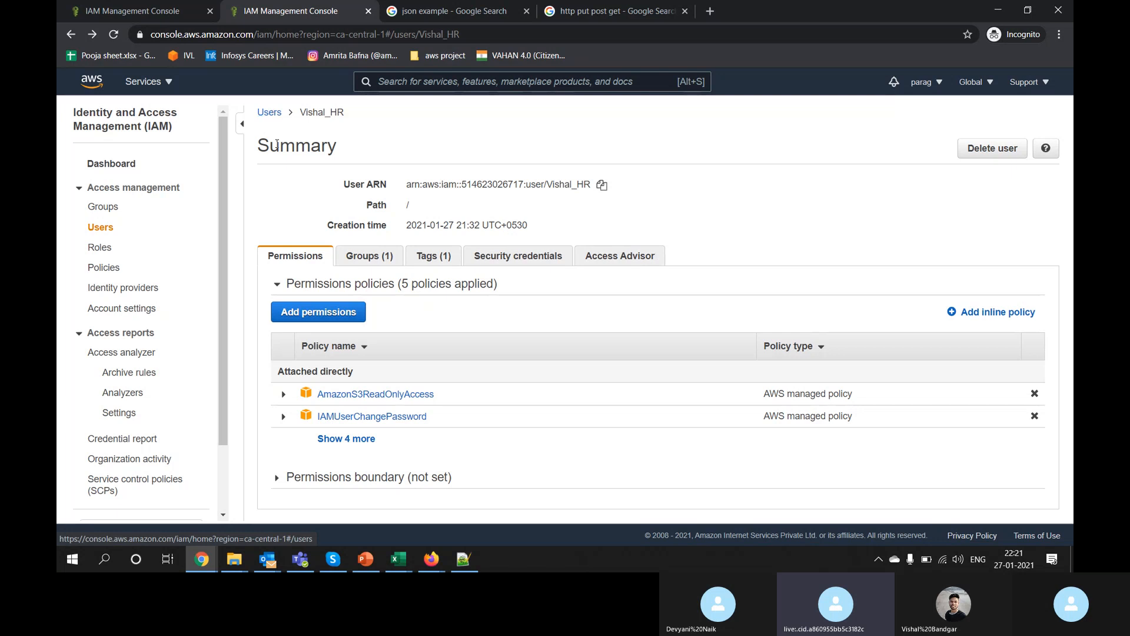
# Step: Attach AmazonEC2ReadOnlyAccess directly to the HR user via an 'ec2' policy search
pyautogui.click(336, 439)
pyautogui.scroll(-1, 339, 438)
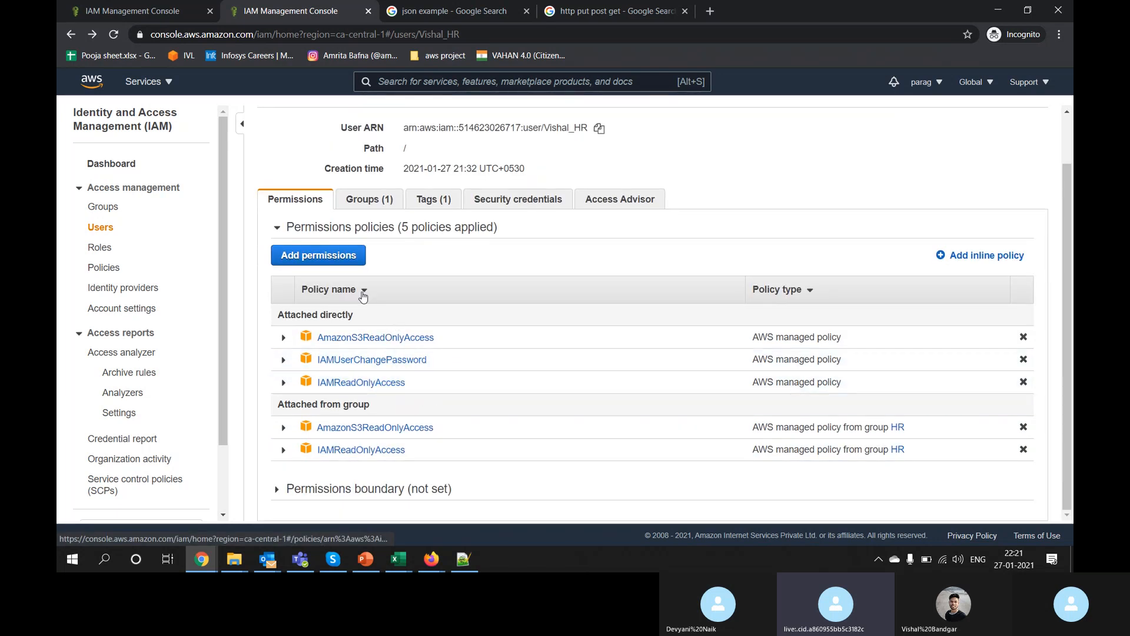
pyautogui.click(345, 256)
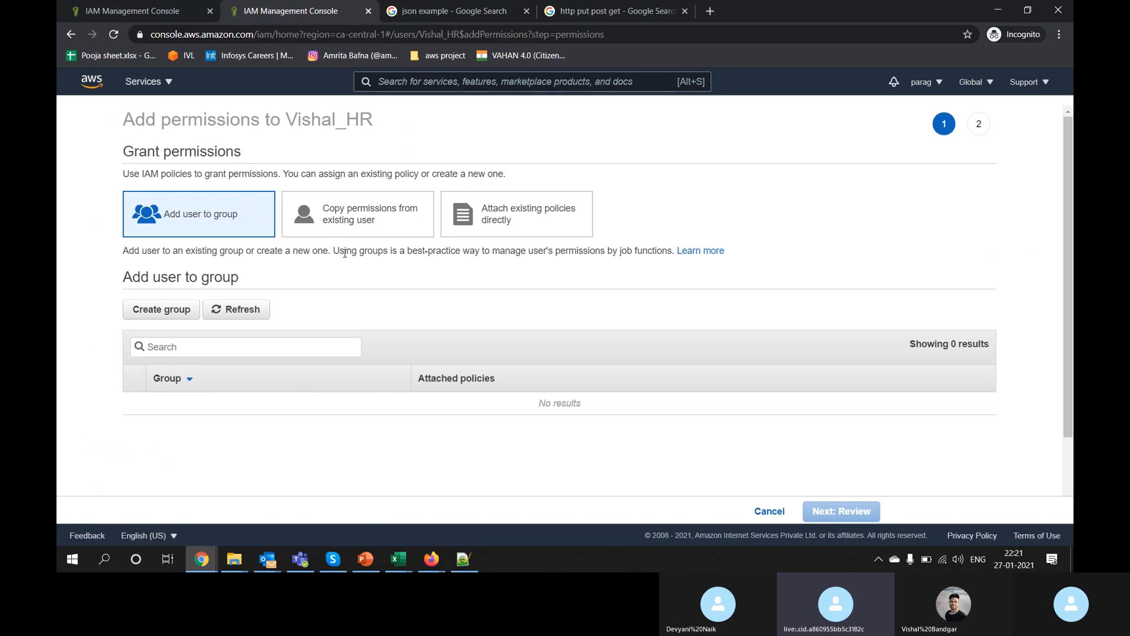
pyautogui.click(495, 224)
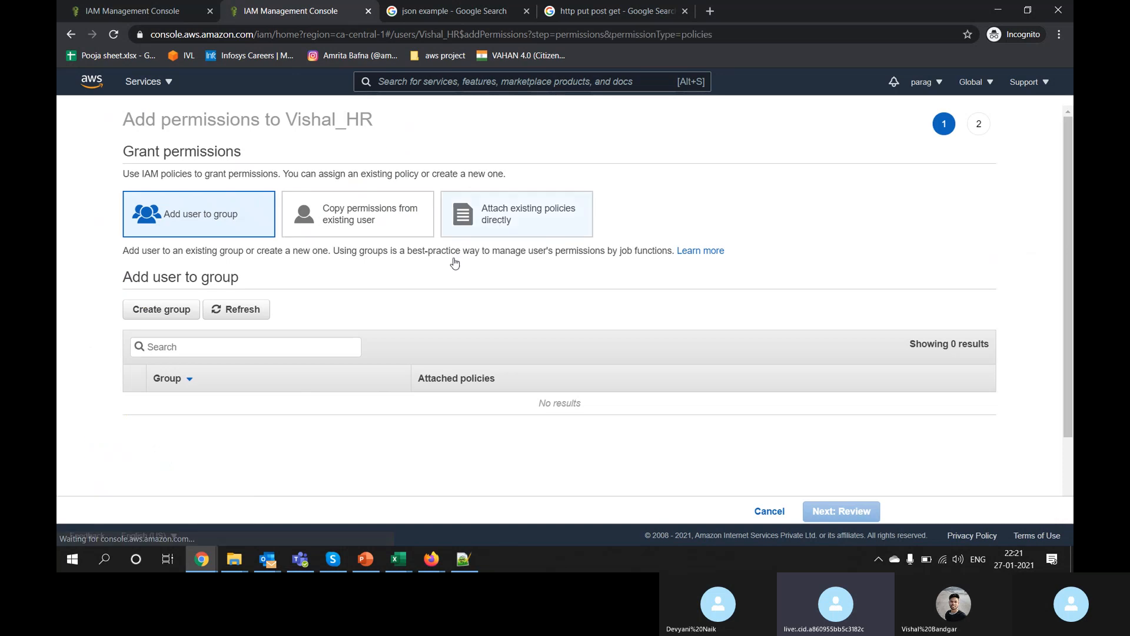
pyautogui.write('e')
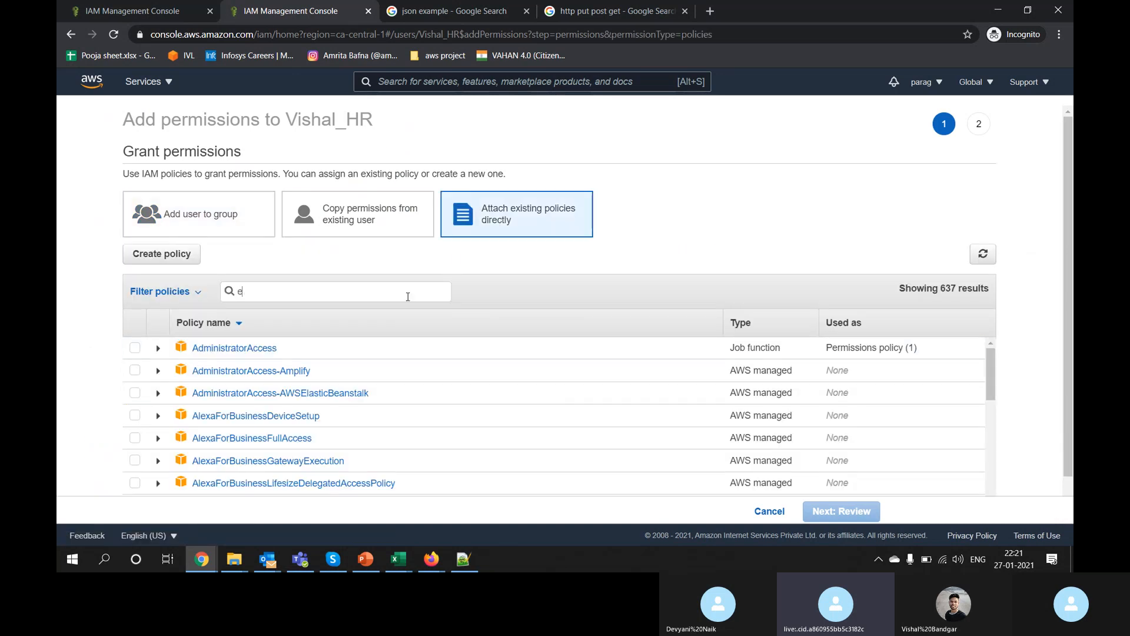
pyautogui.write('c2')
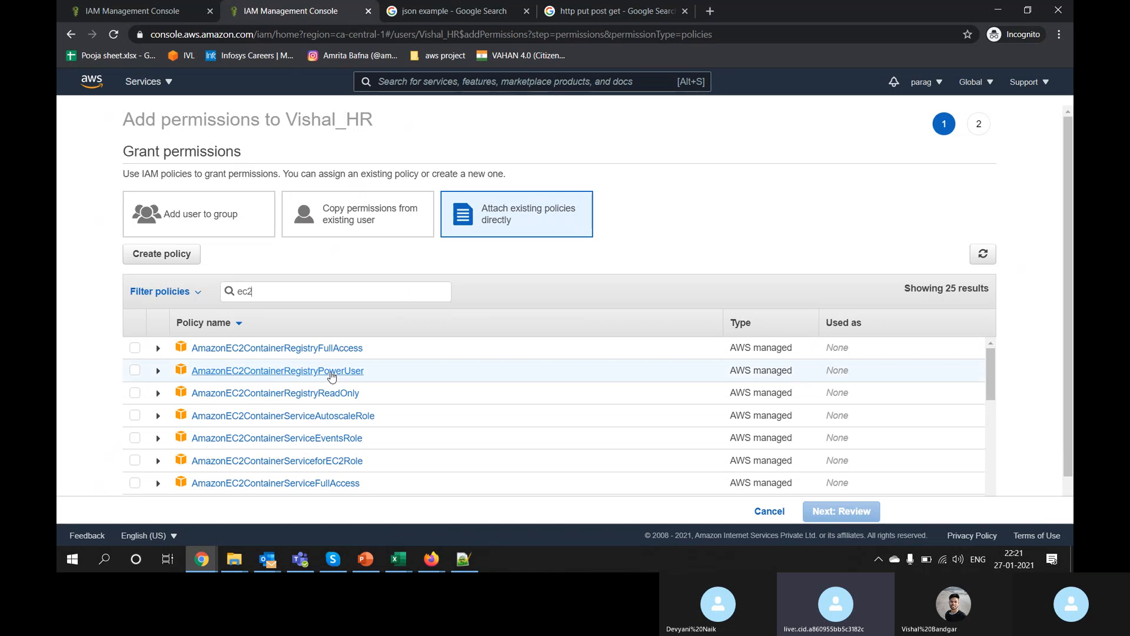
pyautogui.scroll(-1, 331, 377)
pyautogui.scroll(-1, 332, 377)
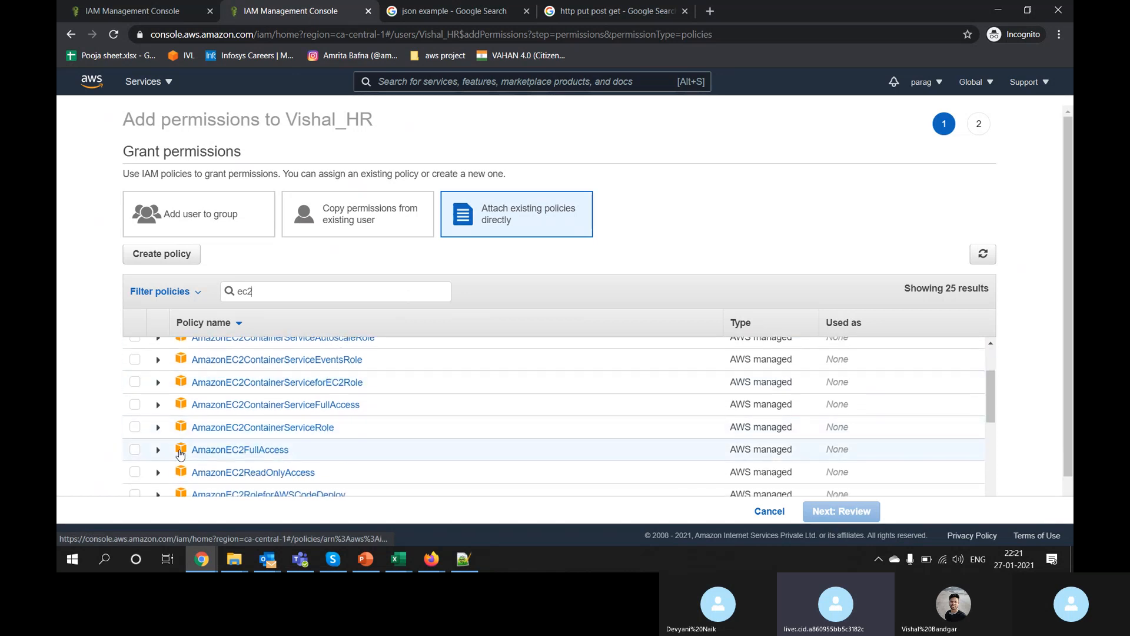
pyautogui.click(135, 473)
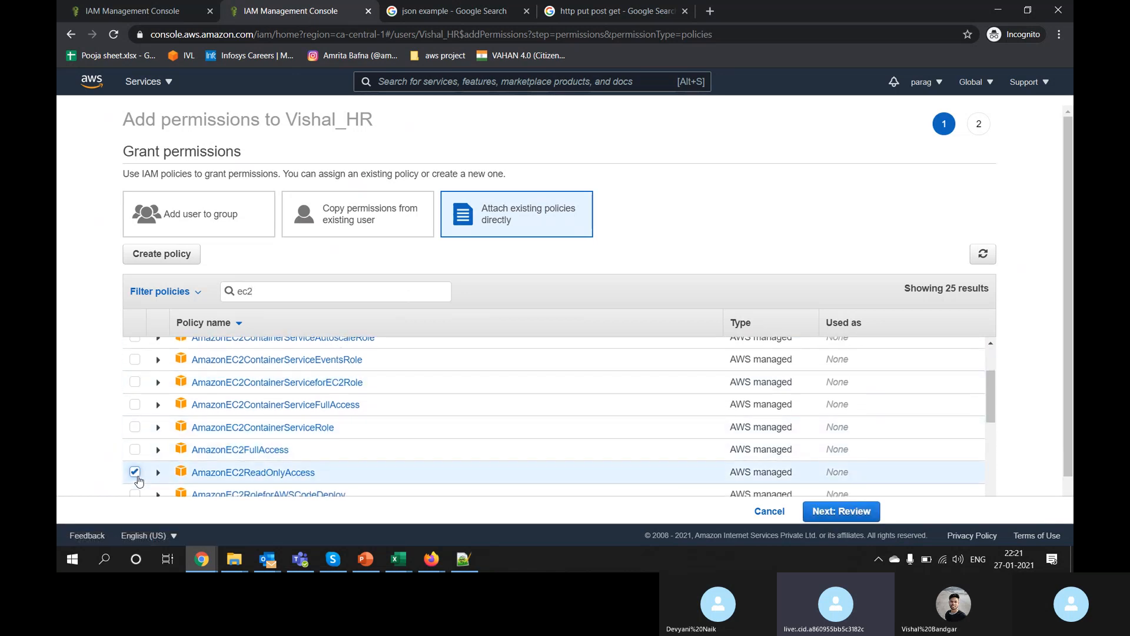
pyautogui.click(873, 514)
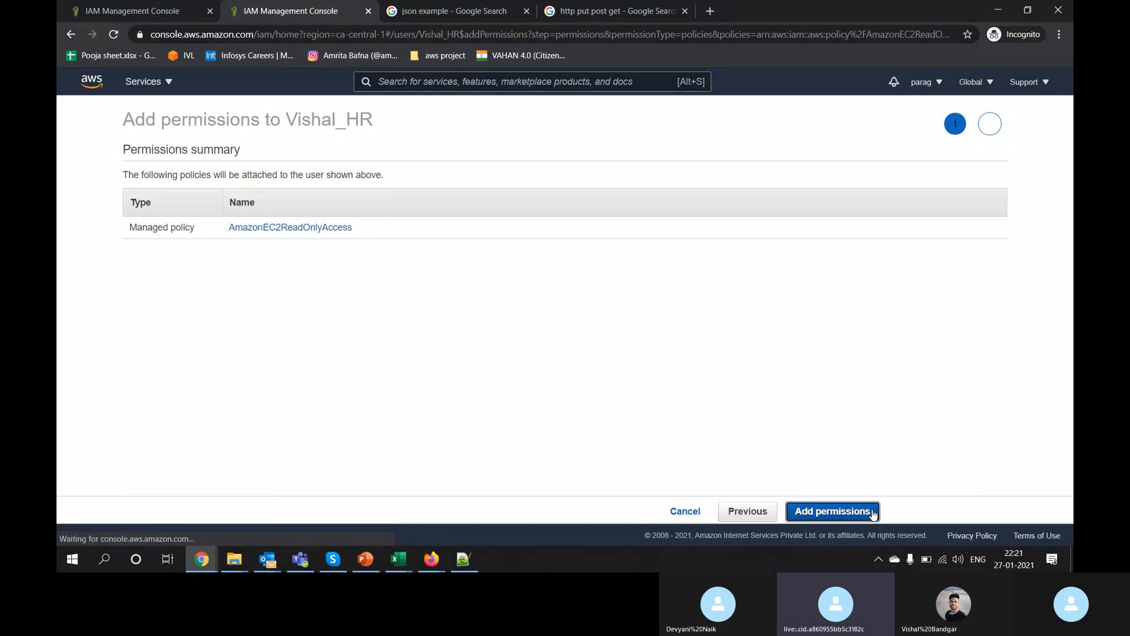
pyautogui.click(874, 514)
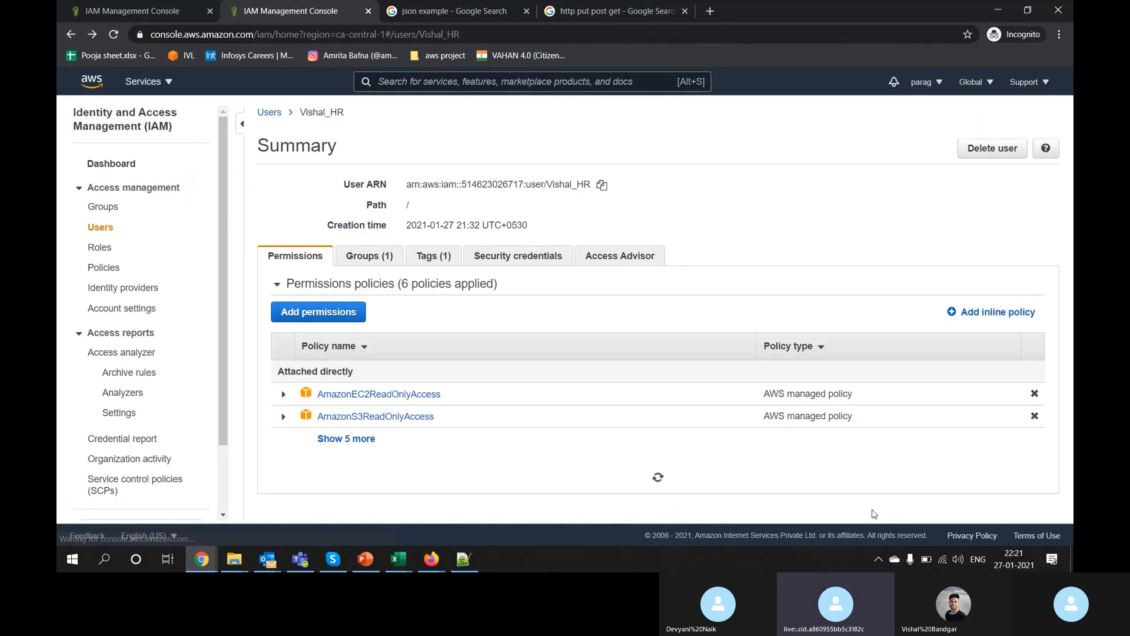
# Step: Return to the IAM Users list and start the Add user wizard
pyautogui.scroll(-1, 365, 442)
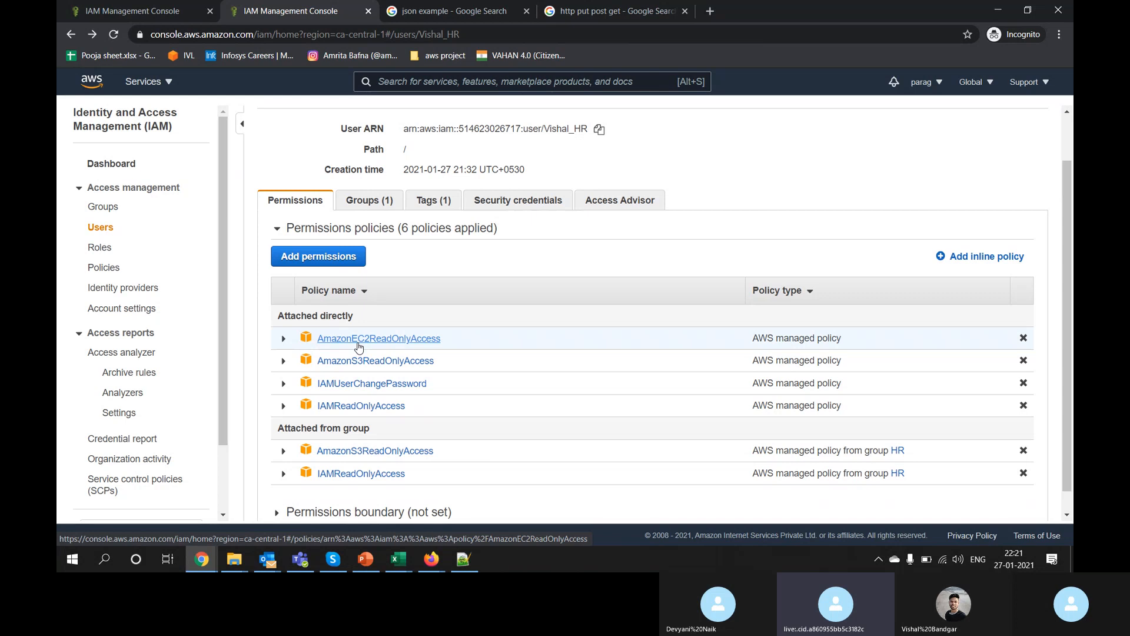
pyautogui.scroll(1, 358, 347)
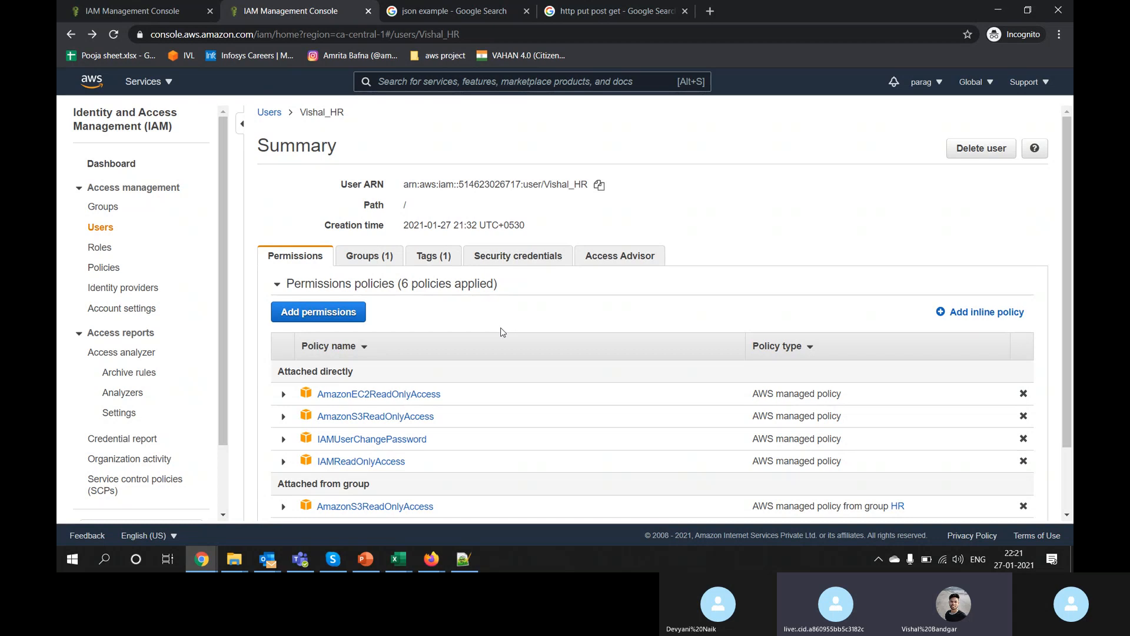
pyautogui.click(97, 233)
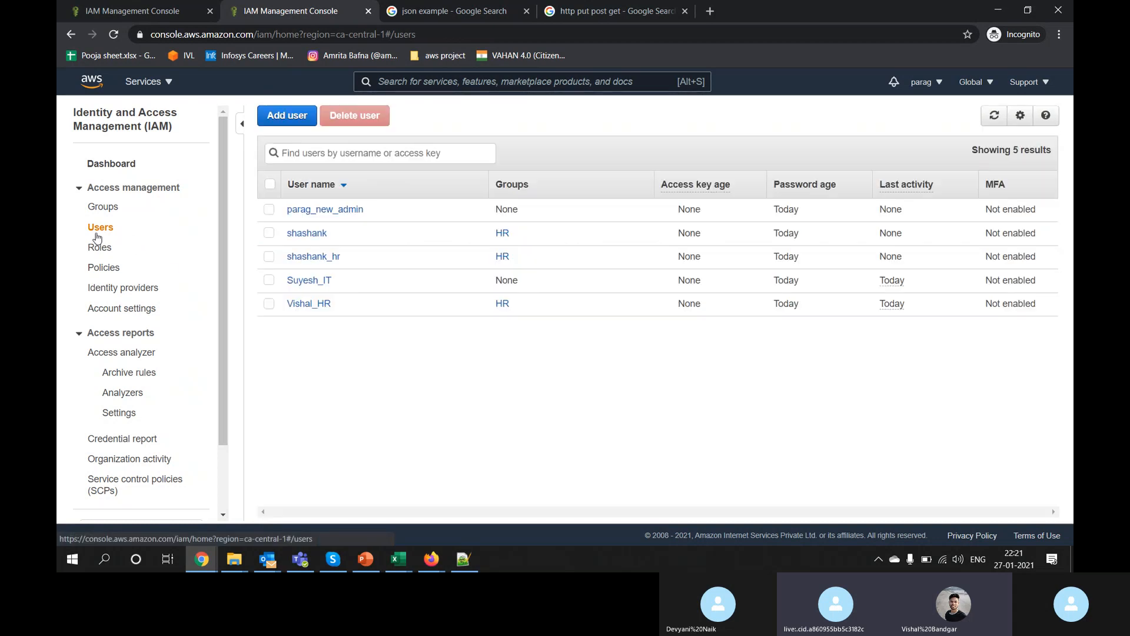
pyautogui.click(286, 117)
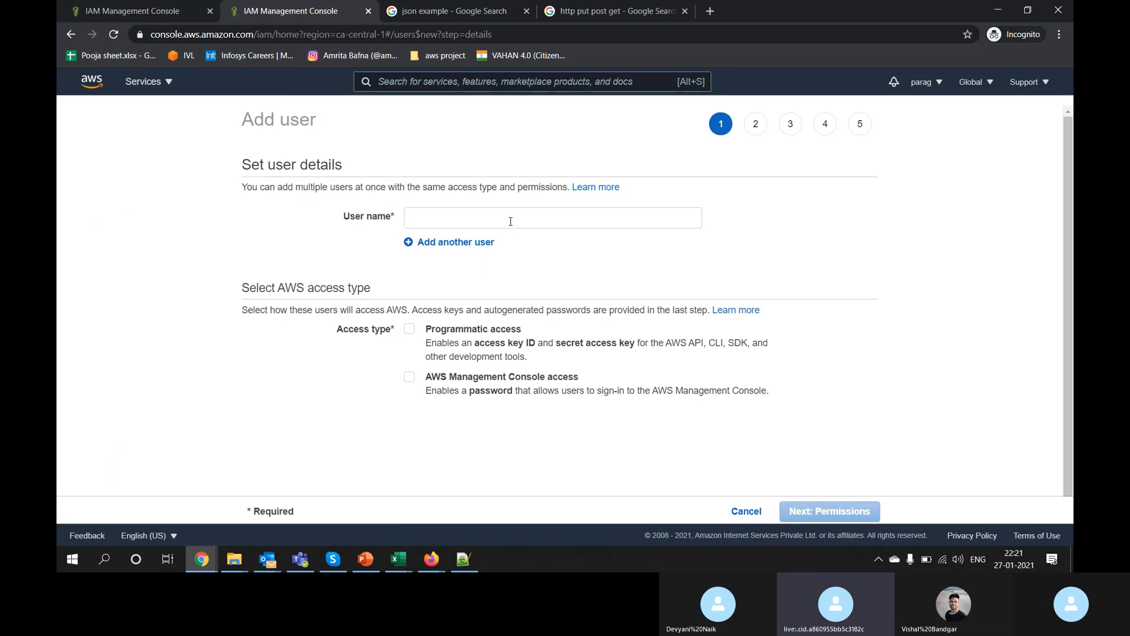
# Step: Name the new user 'ITparag' and give it programmatic access only
pyautogui.click(510, 221)
pyautogui.write('IT')
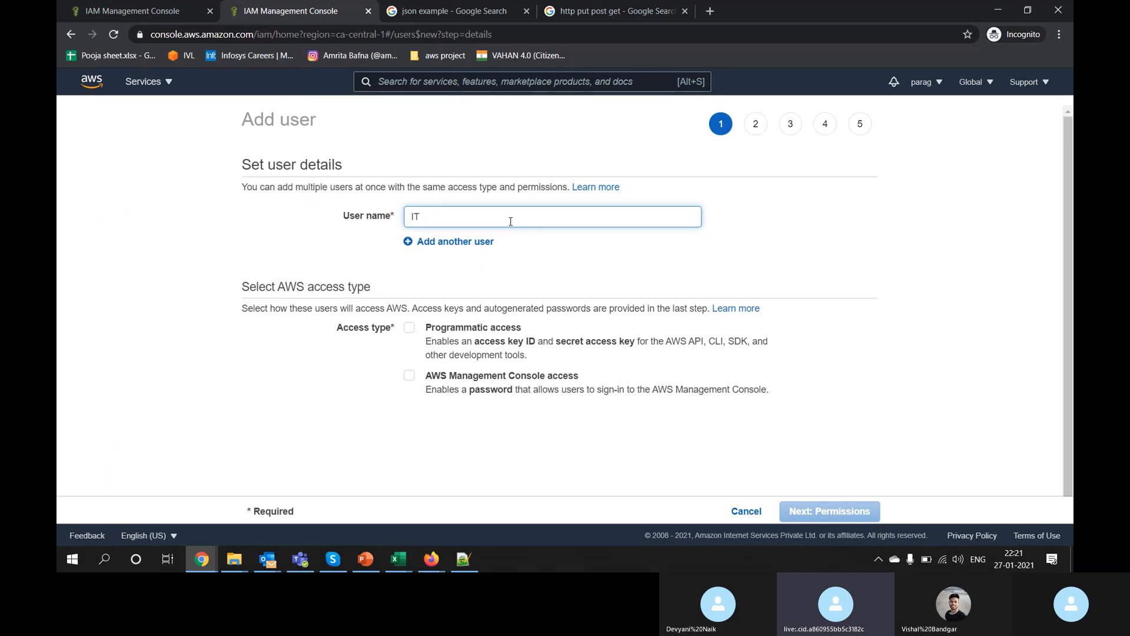
pyautogui.write('parag_')
pyautogui.click(451, 378)
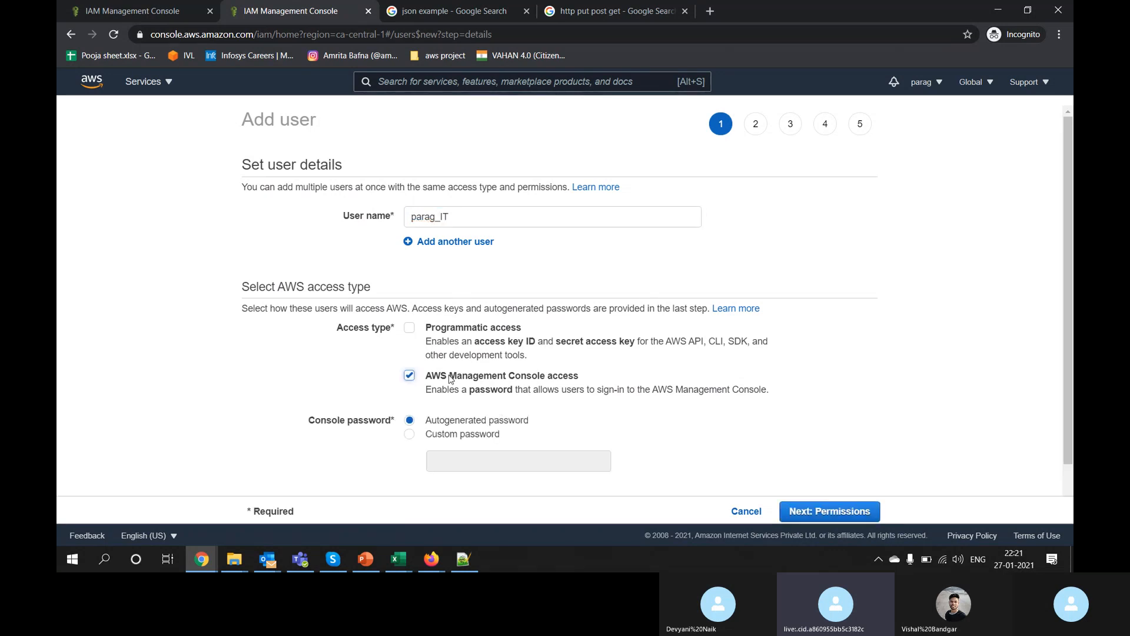
pyautogui.click(450, 378)
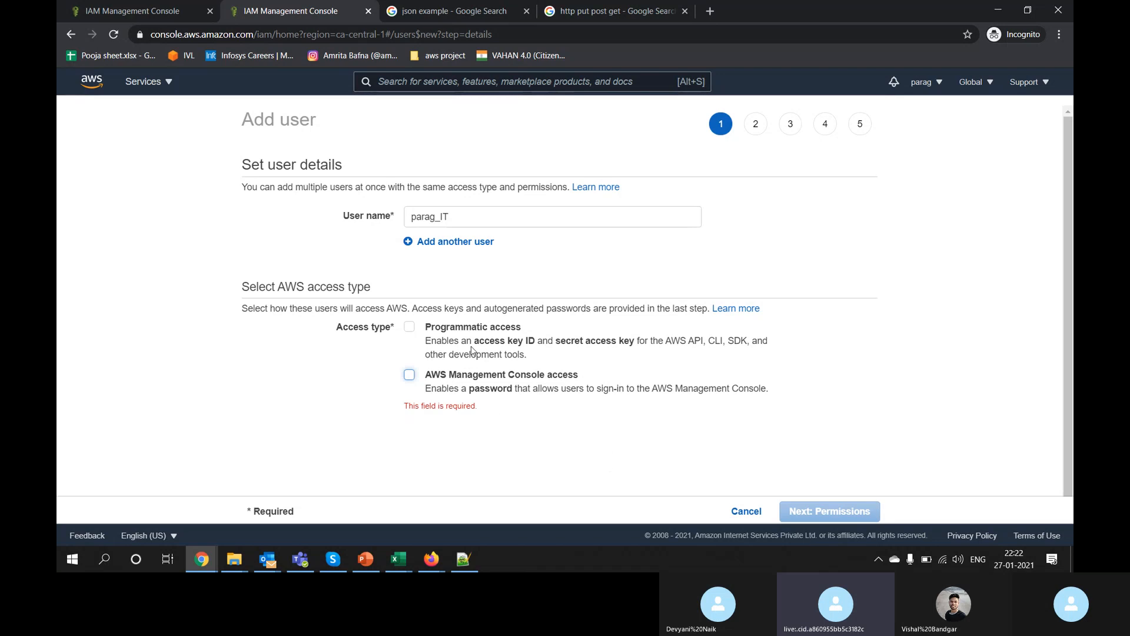
pyautogui.click(490, 326)
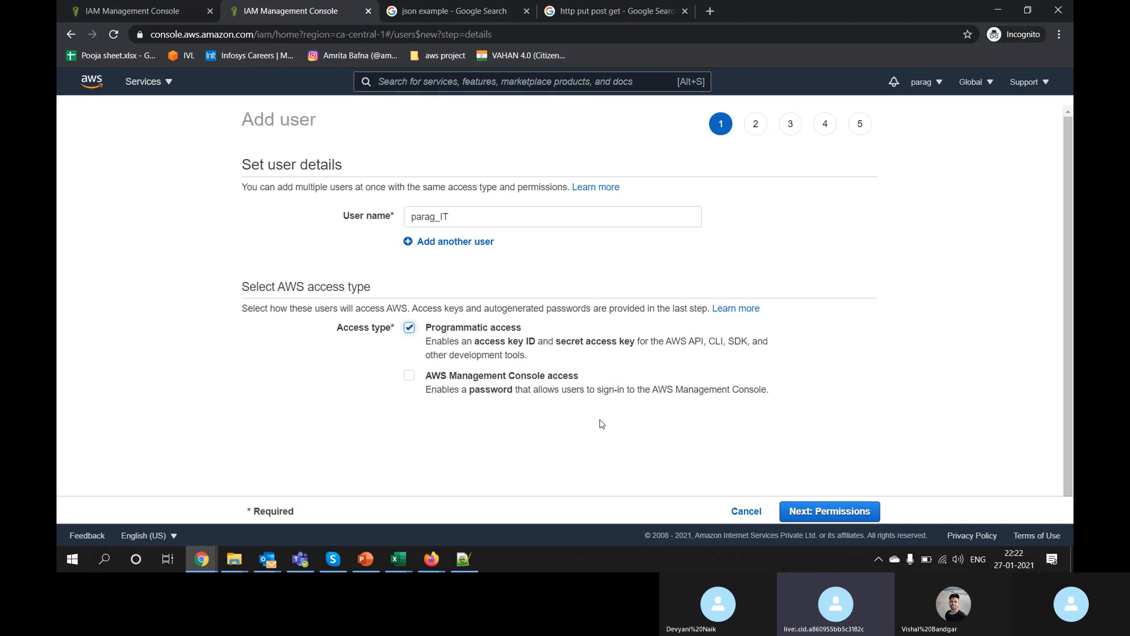
# Step: Attach AdministratorAccess directly, skip tags, and create the user
pyautogui.click(828, 511)
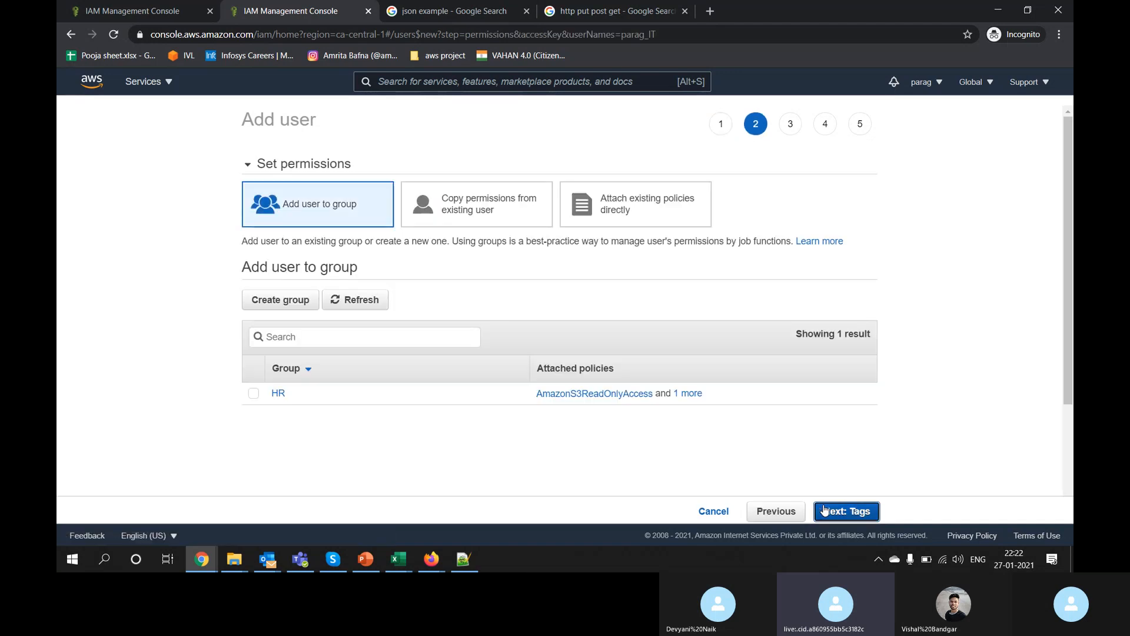
pyautogui.click(636, 226)
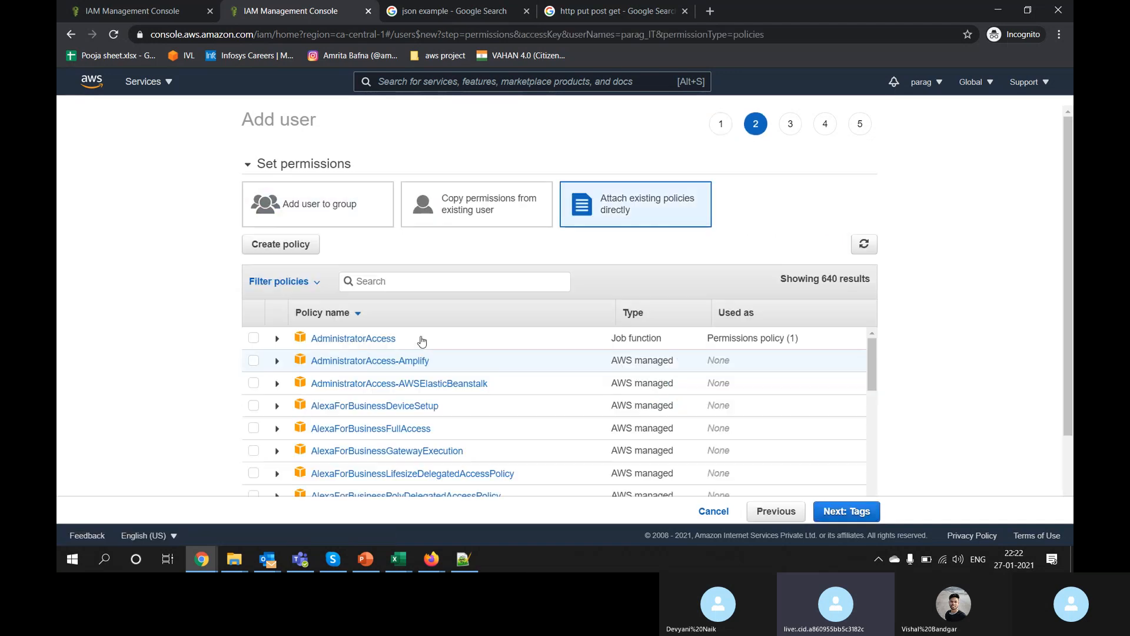
pyautogui.click(253, 338)
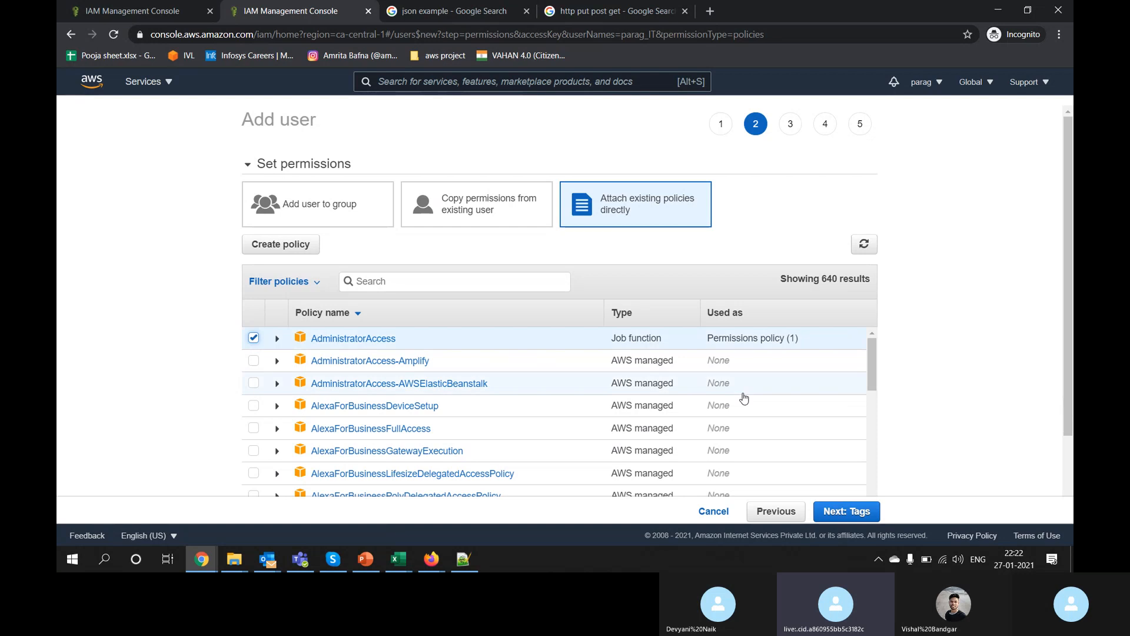
pyautogui.click(845, 511)
pyautogui.click(846, 511)
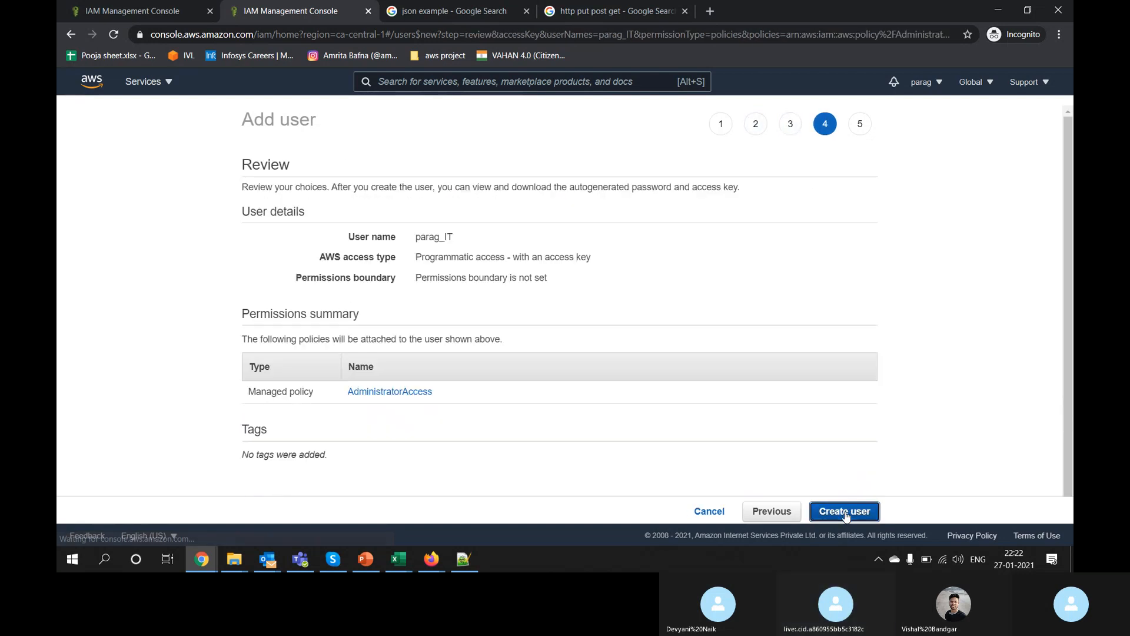
pyautogui.click(846, 511)
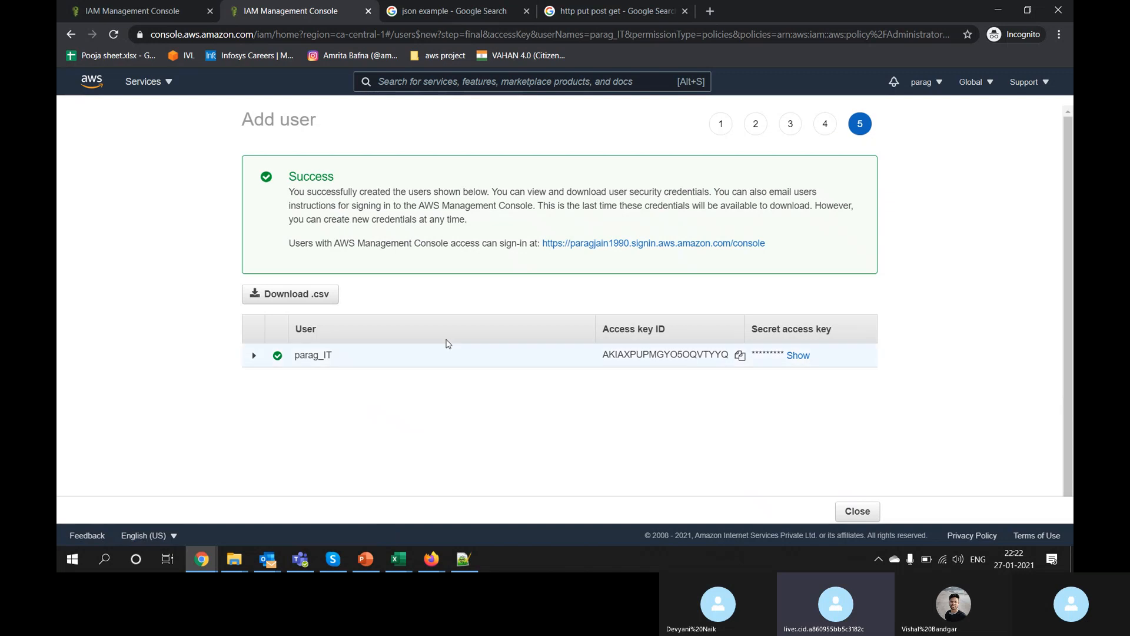
# Step: Download new_user_credentials (7).csv, open it in Excel and autofit all its columns
pyautogui.click(298, 300)
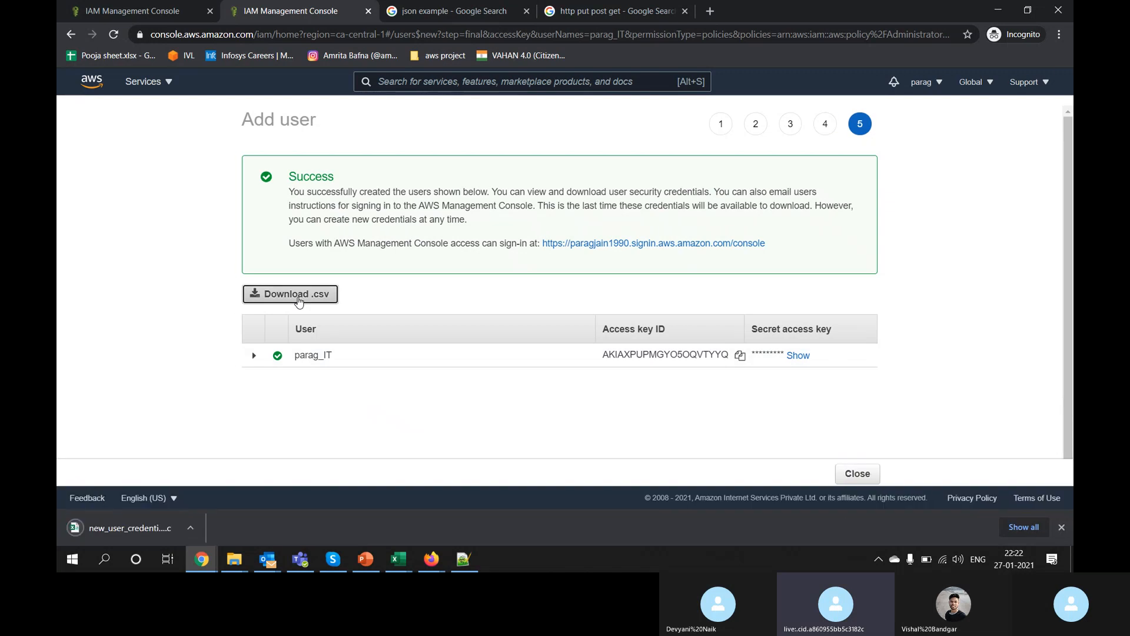
pyautogui.click(154, 532)
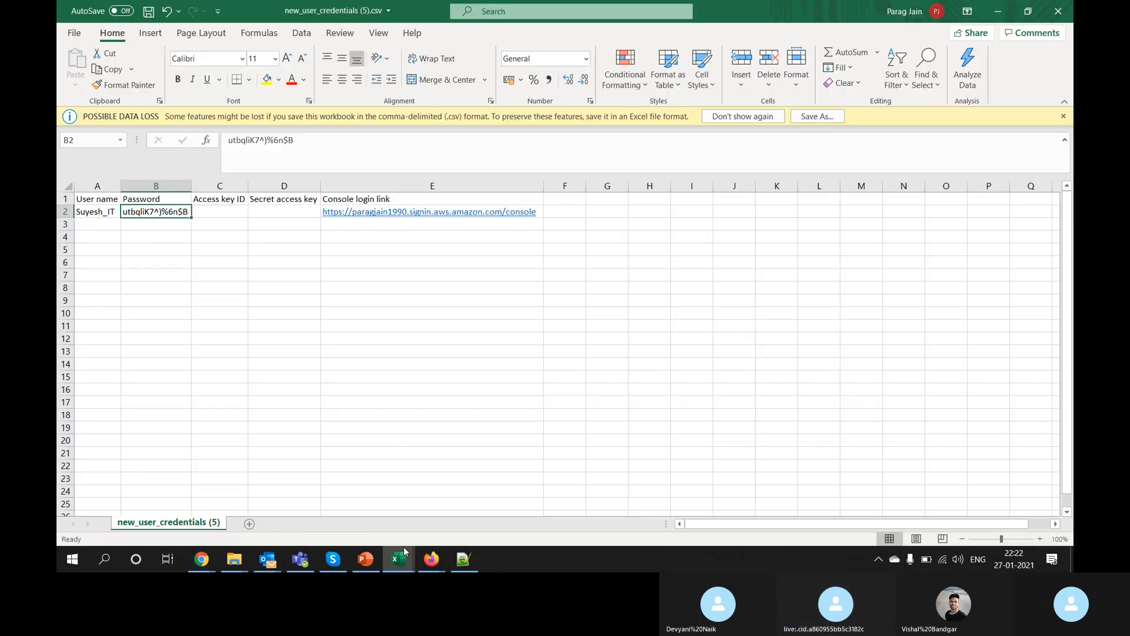
pyautogui.click(405, 553)
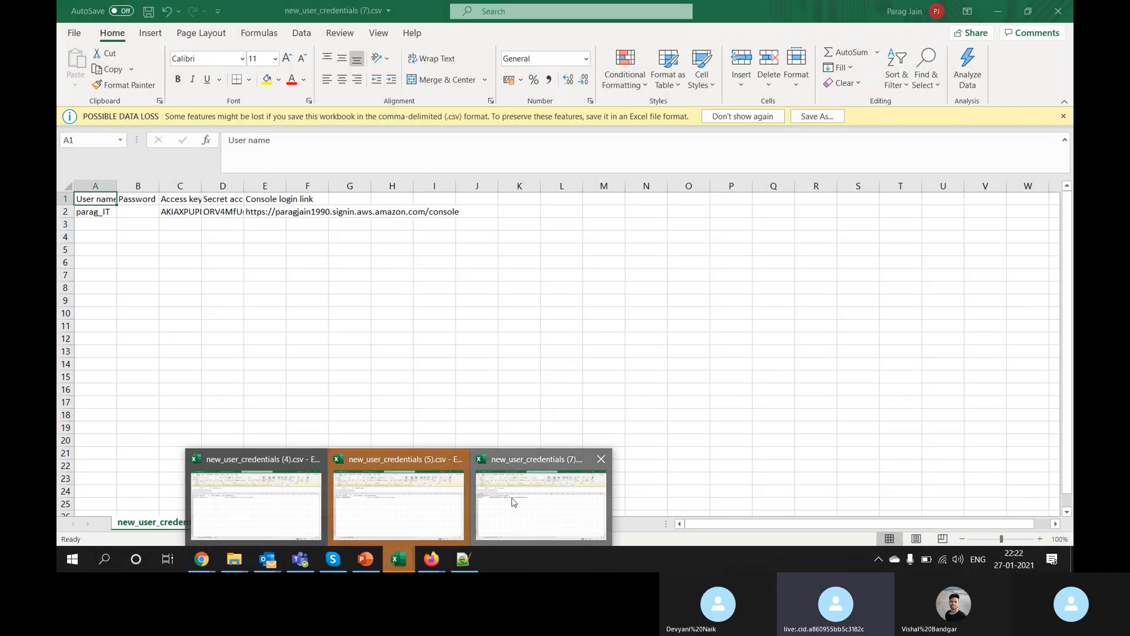
pyautogui.click(512, 500)
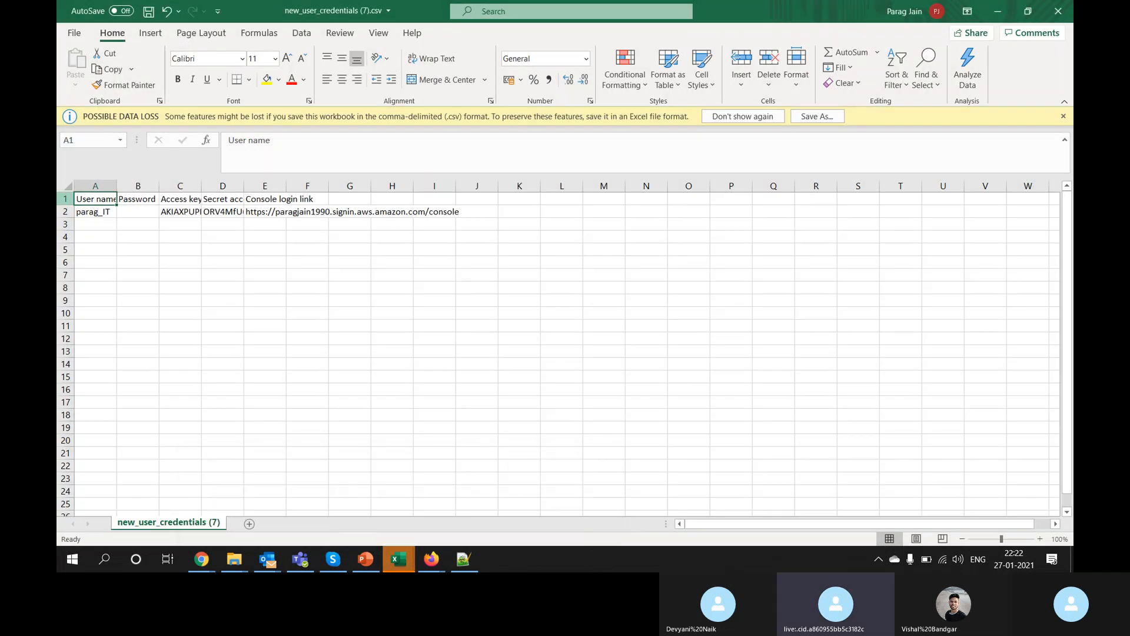
pyautogui.click(70, 184)
pyautogui.doubleClick(117, 185)
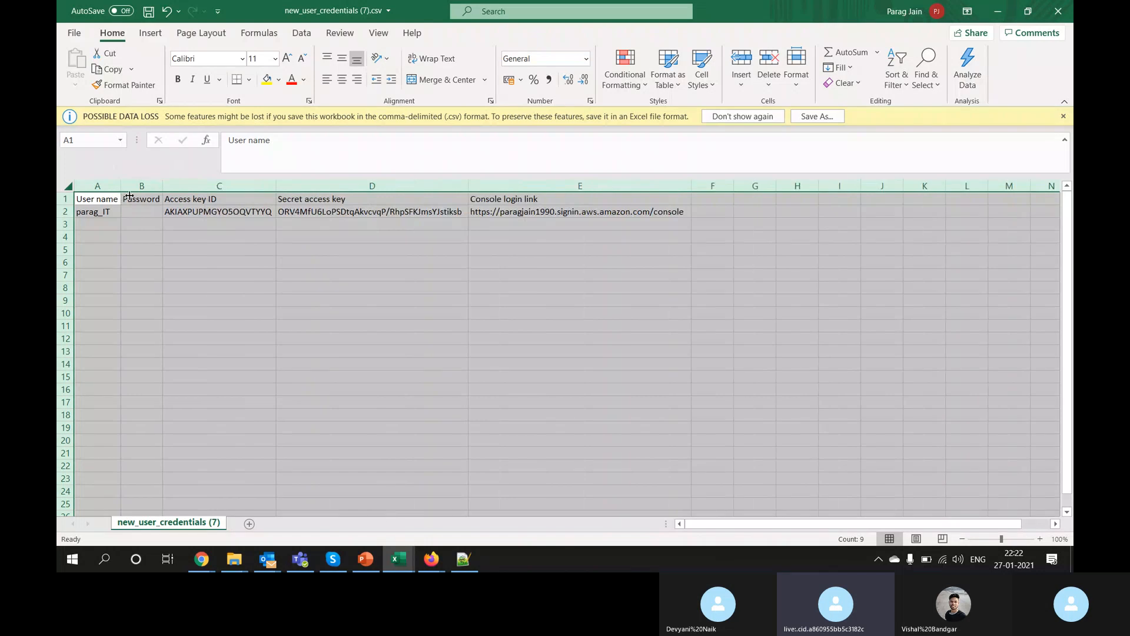
# Step: Compare with the older new_user_credentials (4) file: password in B2, empty access key columns
pyautogui.moveTo(399, 559)
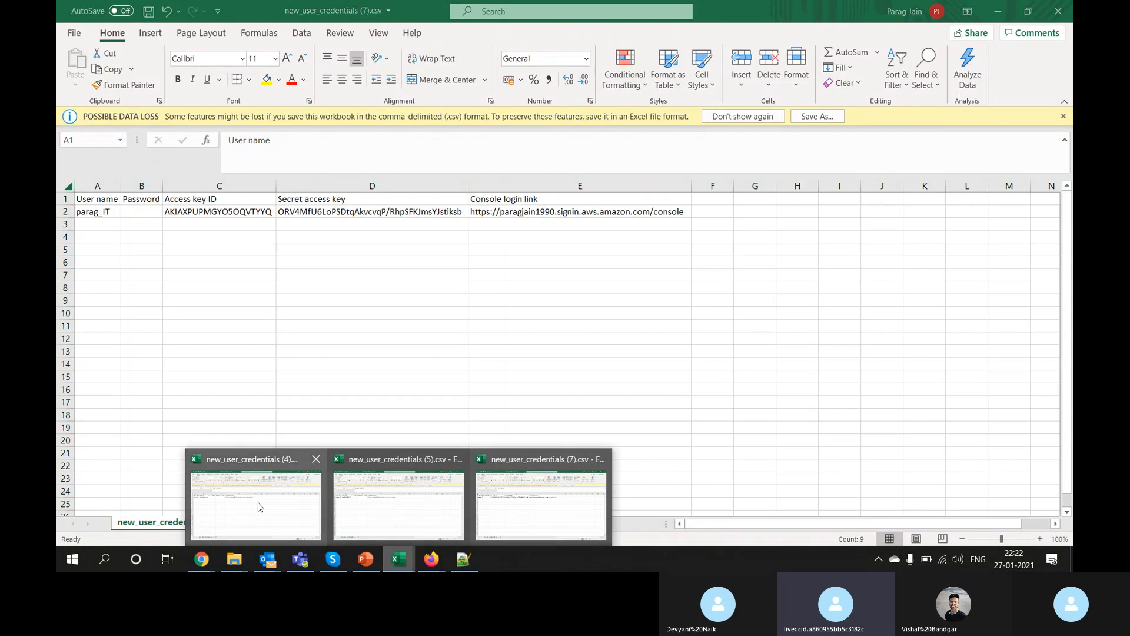
pyautogui.click(257, 506)
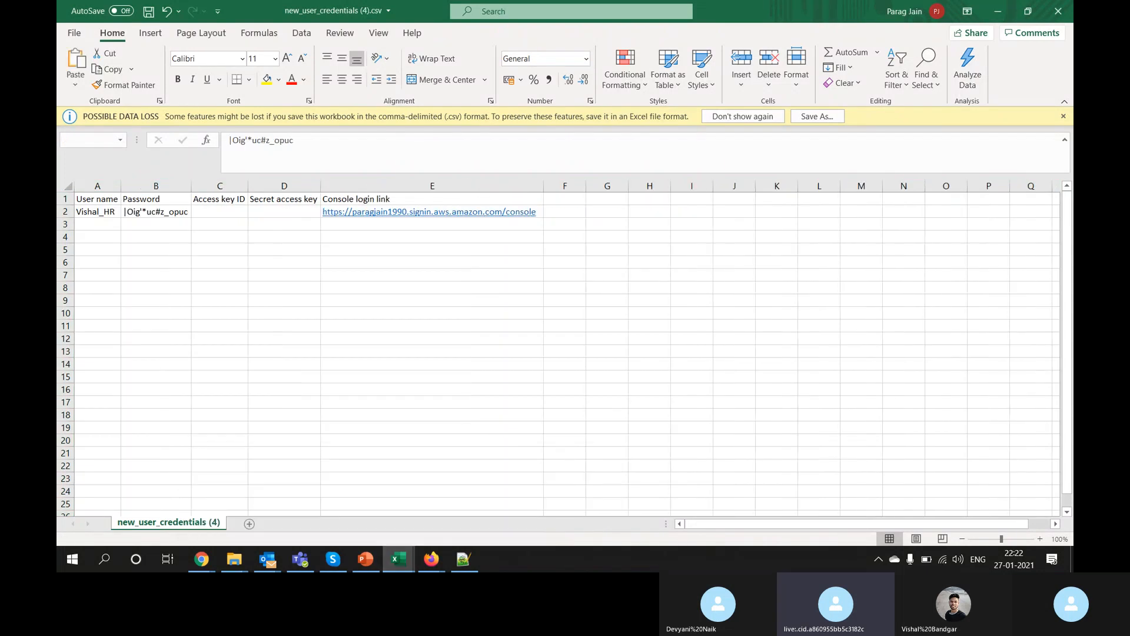
pyautogui.click(62, 183)
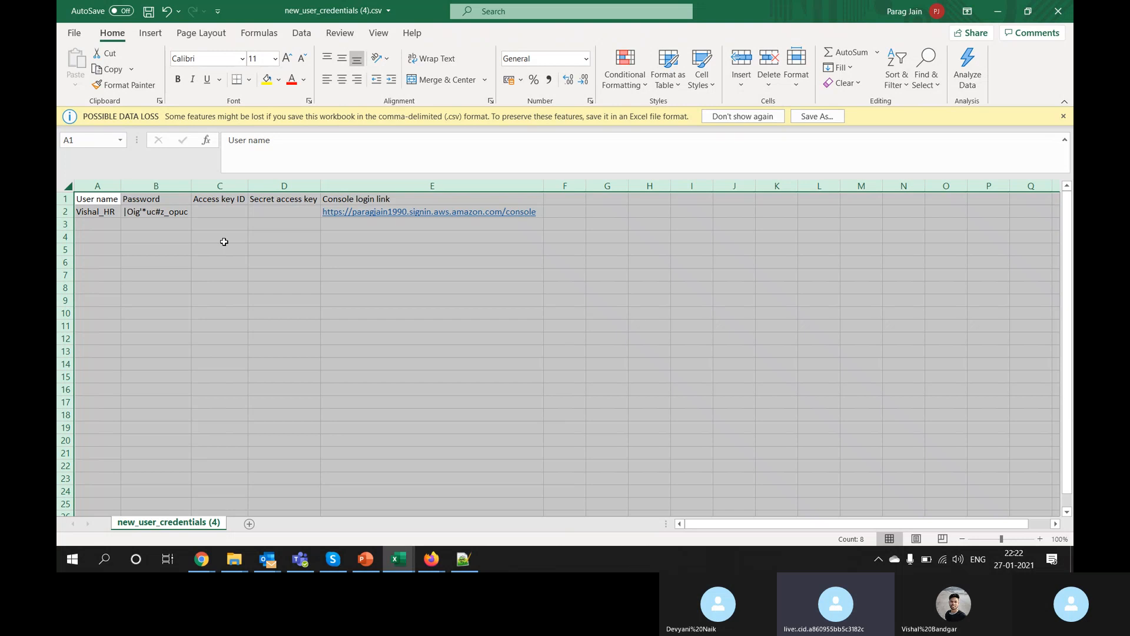
pyautogui.click(135, 243)
pyautogui.moveTo(110, 225)
pyautogui.mouseDown()
pyautogui.moveTo(232, 237)
pyautogui.moveTo(375, 228)
pyautogui.mouseUp()
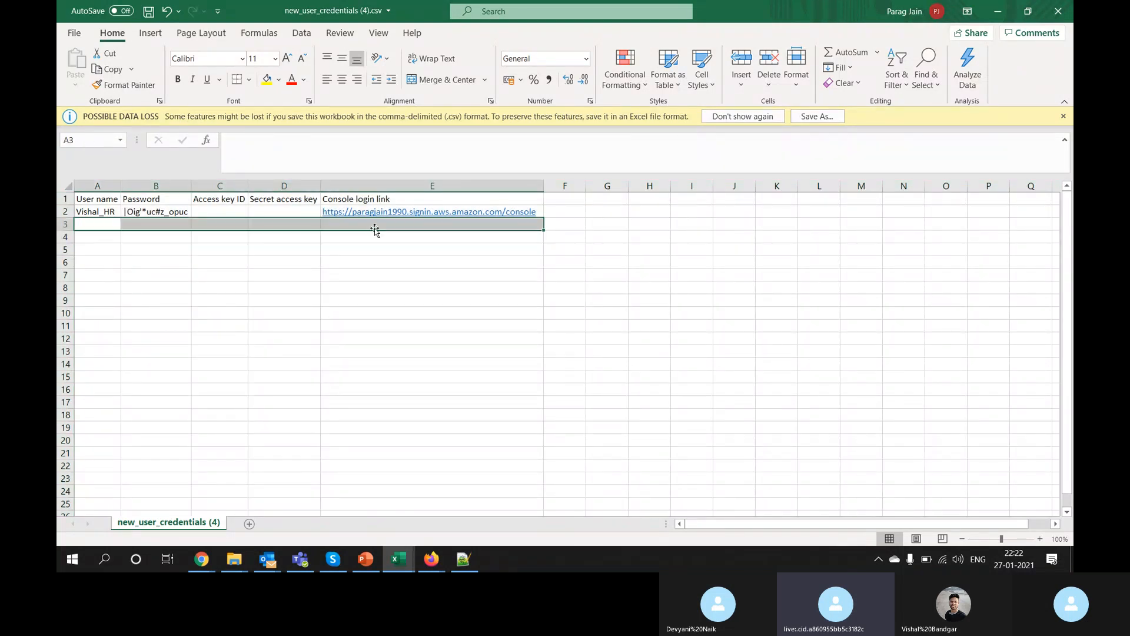
pyautogui.click(155, 211)
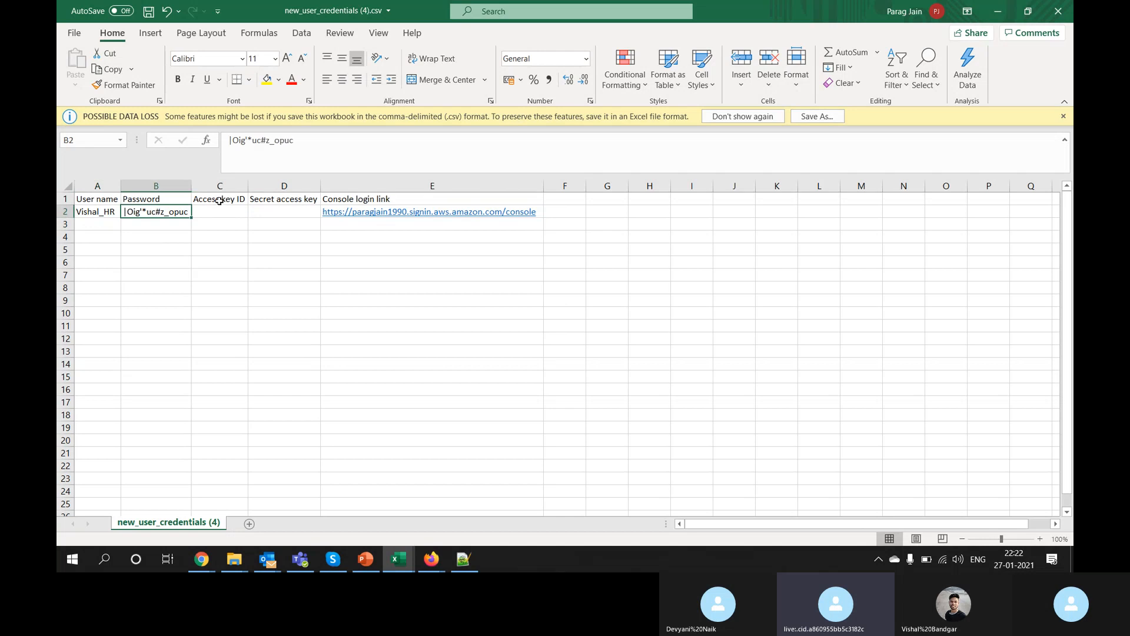
pyautogui.moveTo(219, 200); pyautogui.dragTo(265, 212)
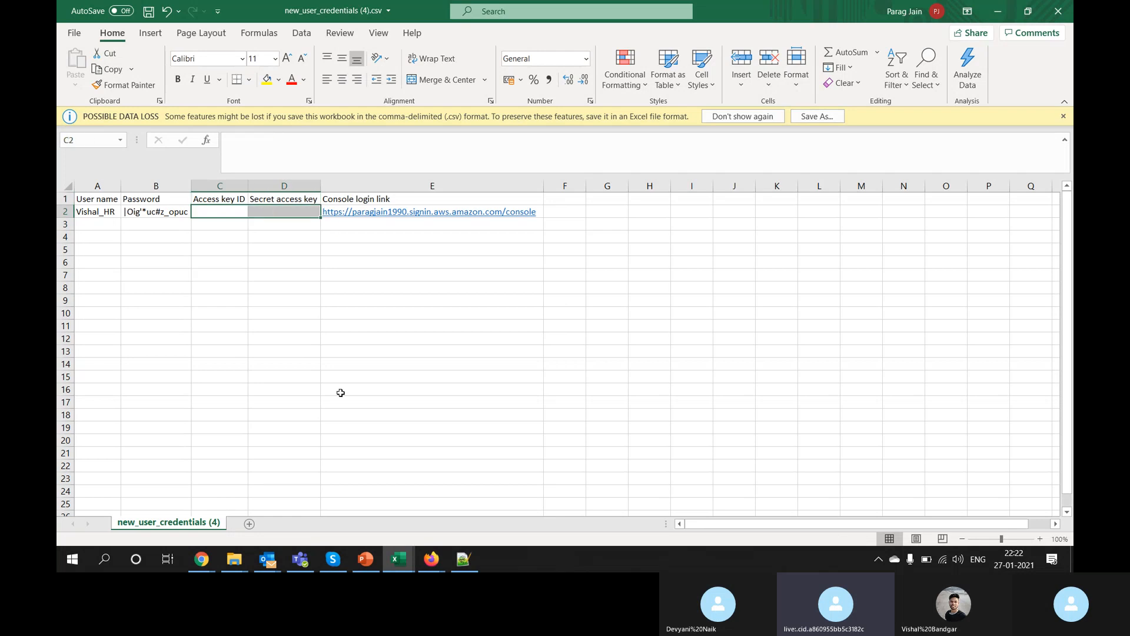
# Step: In file (7), check the access key ID and secret key, then copy the console login link from E2
pyautogui.moveTo(399, 559)
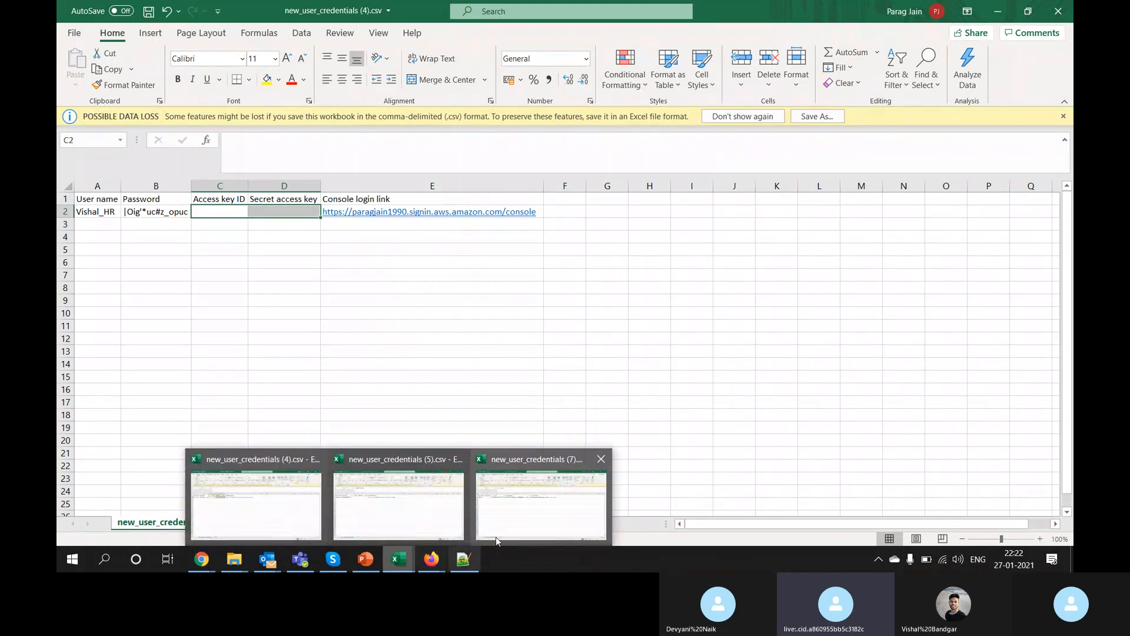
pyautogui.click(542, 525)
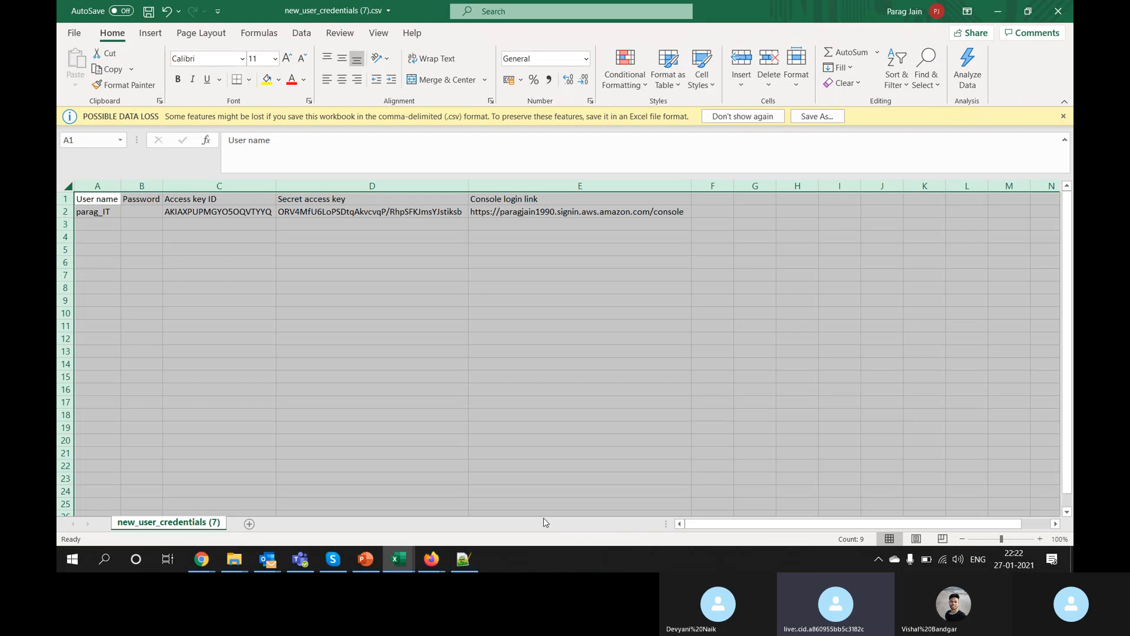
pyautogui.click(171, 216)
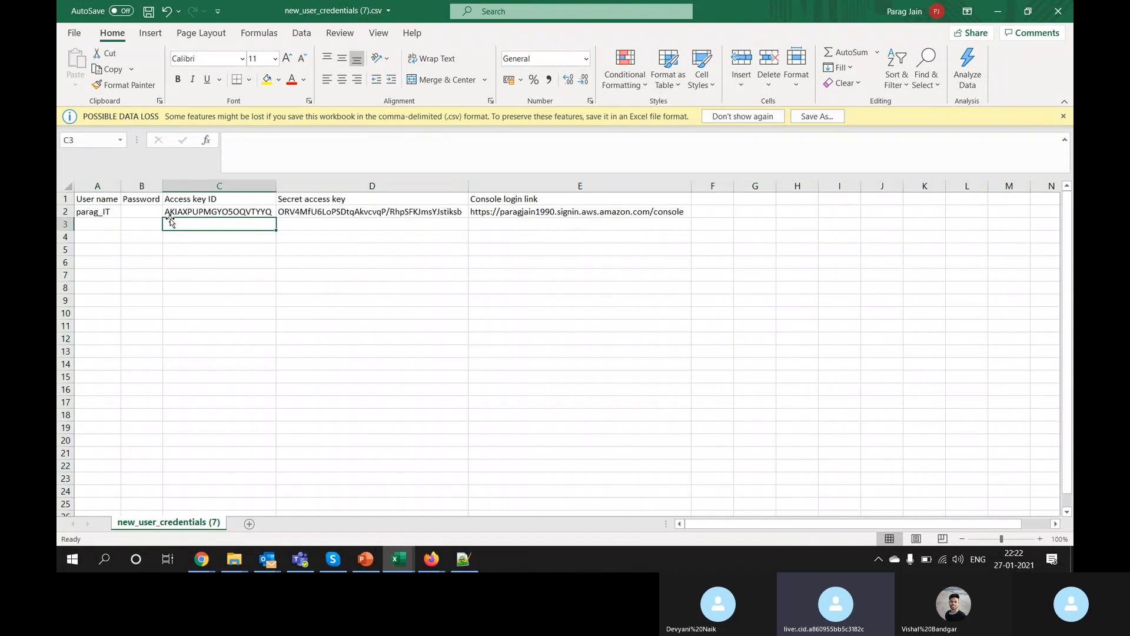
pyautogui.click(149, 210)
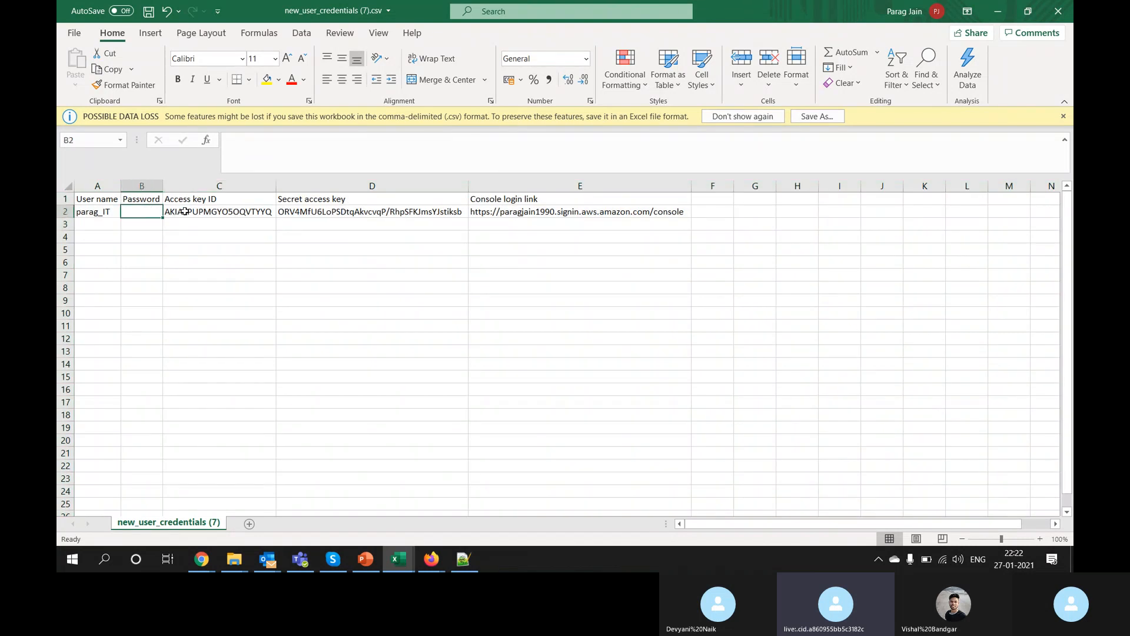
pyautogui.moveTo(185, 211); pyautogui.dragTo(323, 214)
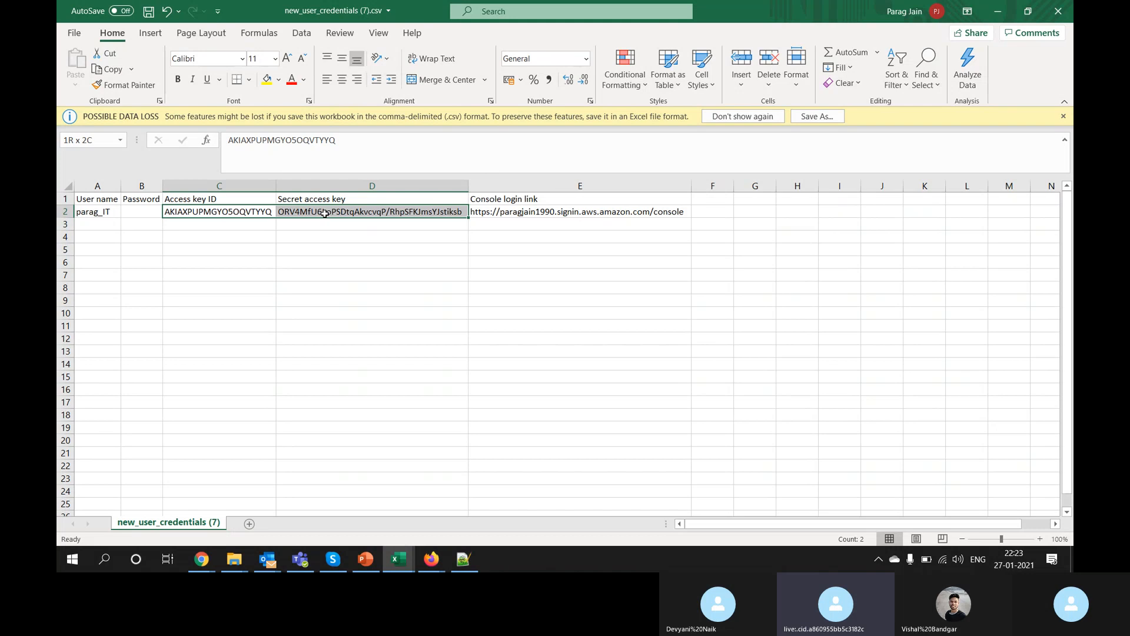
pyautogui.click(493, 213)
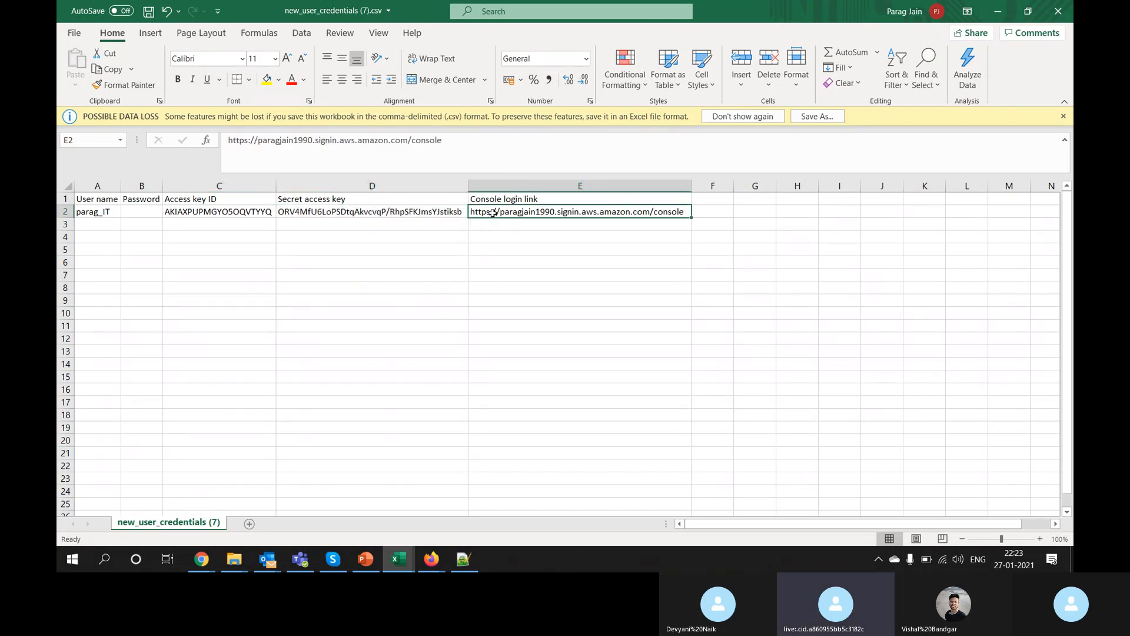
pyautogui.click(590, 144)
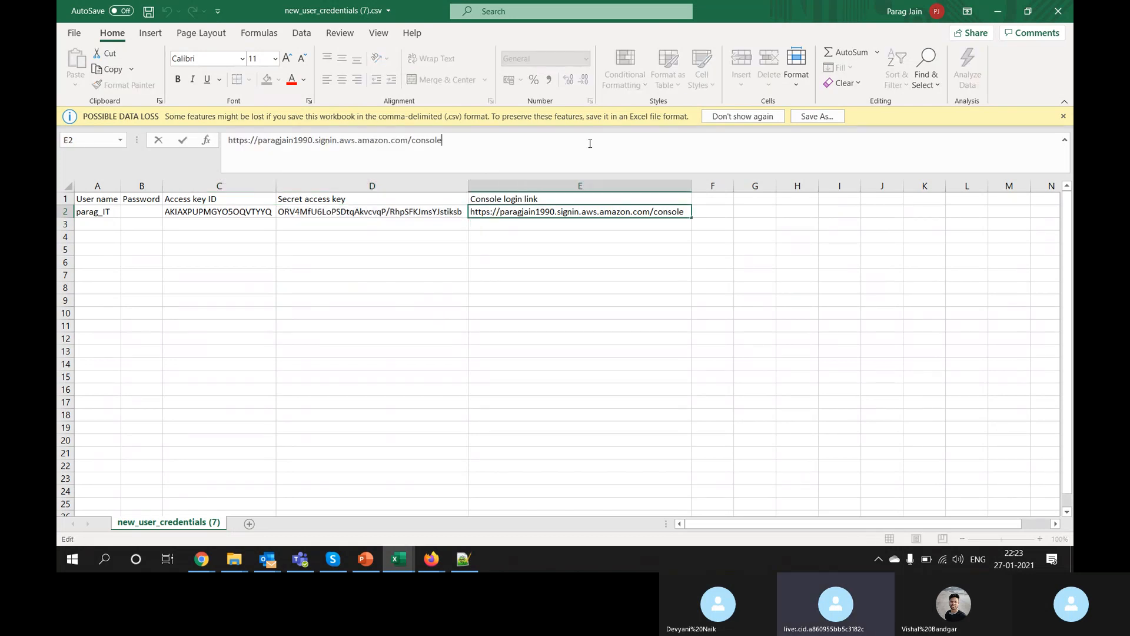
pyautogui.hotkey('ctrl', 'a')
pyautogui.hotkey('ctrl', 'c')
pyautogui.click(431, 559)
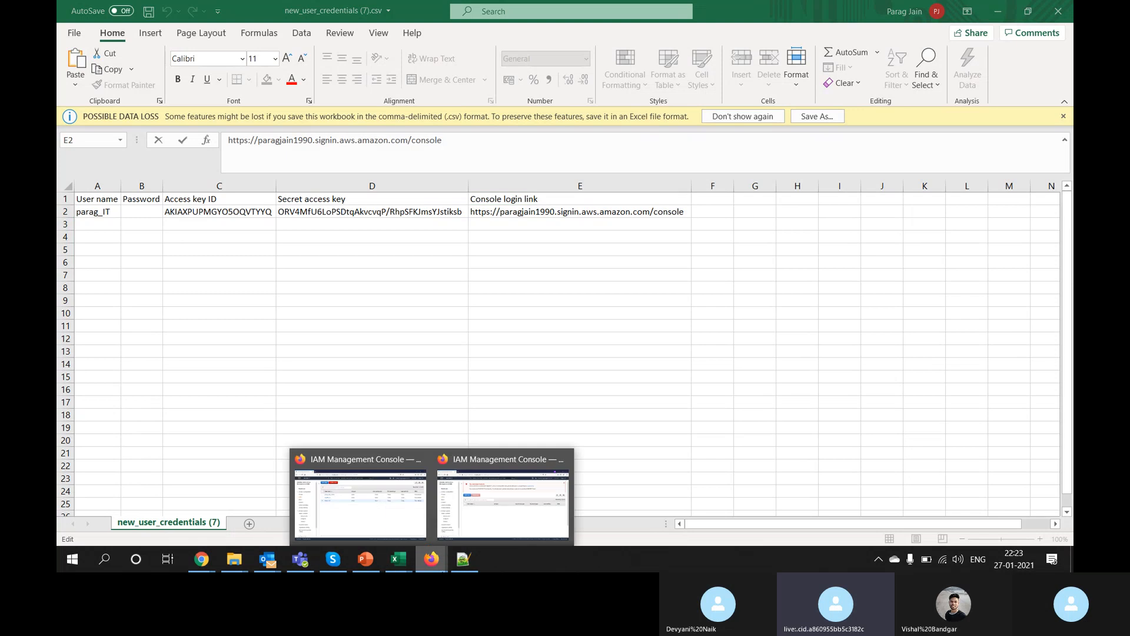
# Step: Sign out of the current IAM user and open the copied console login link
pyautogui.click(480, 503)
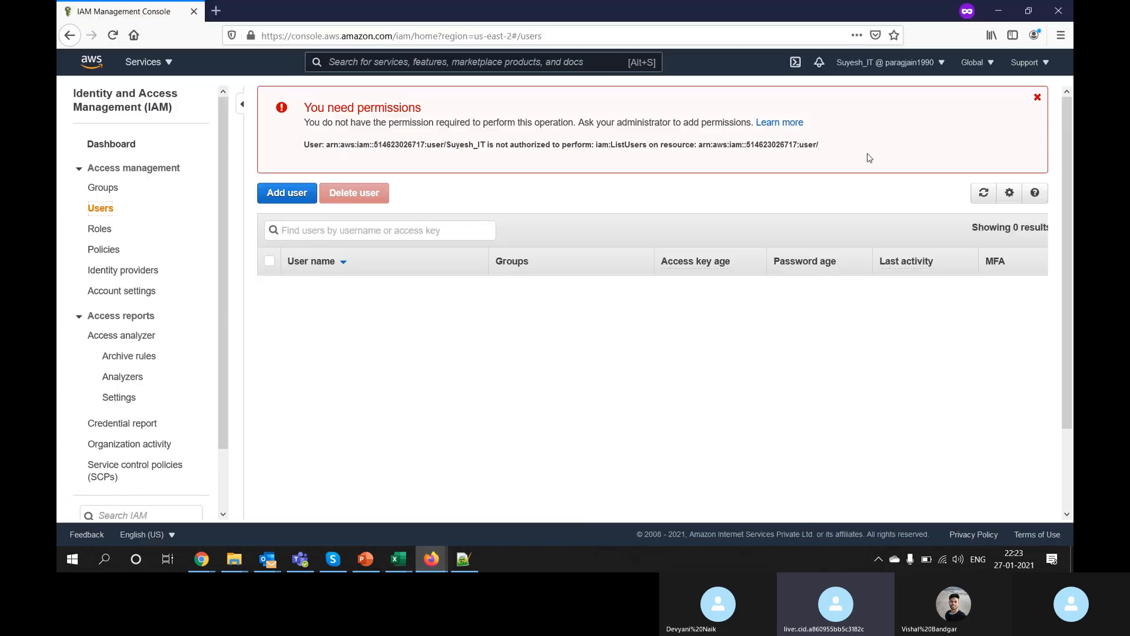
pyautogui.click(928, 64)
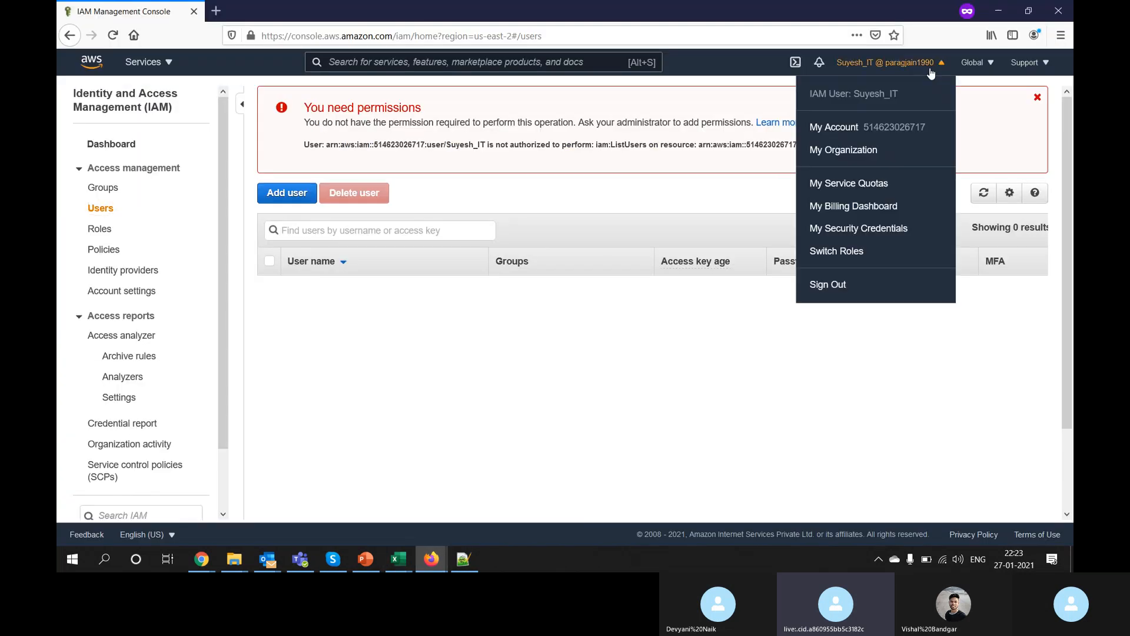
pyautogui.click(835, 285)
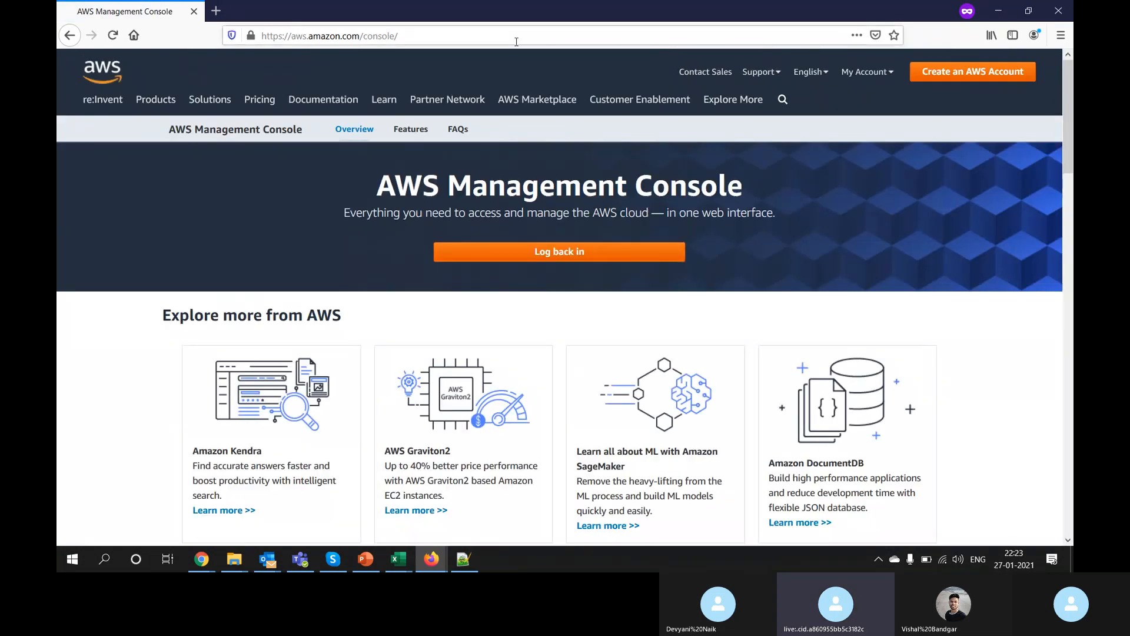
pyautogui.click(518, 38)
pyautogui.hotkey('ctrl', 'a')
pyautogui.hotkey('ctrl', 'v')
pyautogui.press('Return')
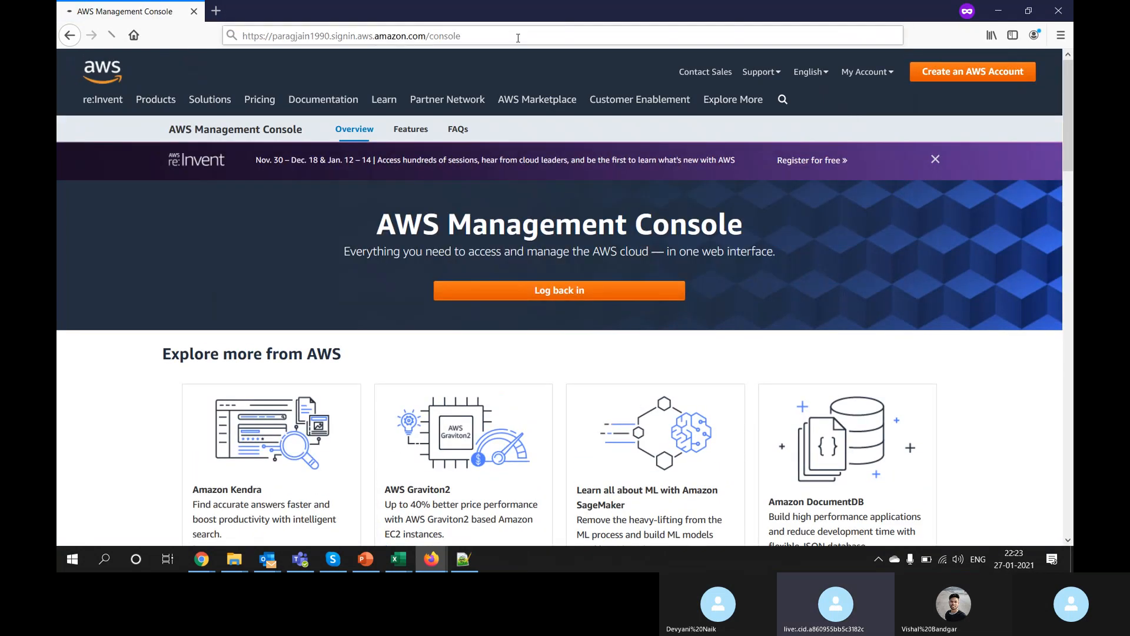
# Step: Fill the sign-in user name with the IAM user name copied from cell A2
pyautogui.hotkey('alt', 'Tab')
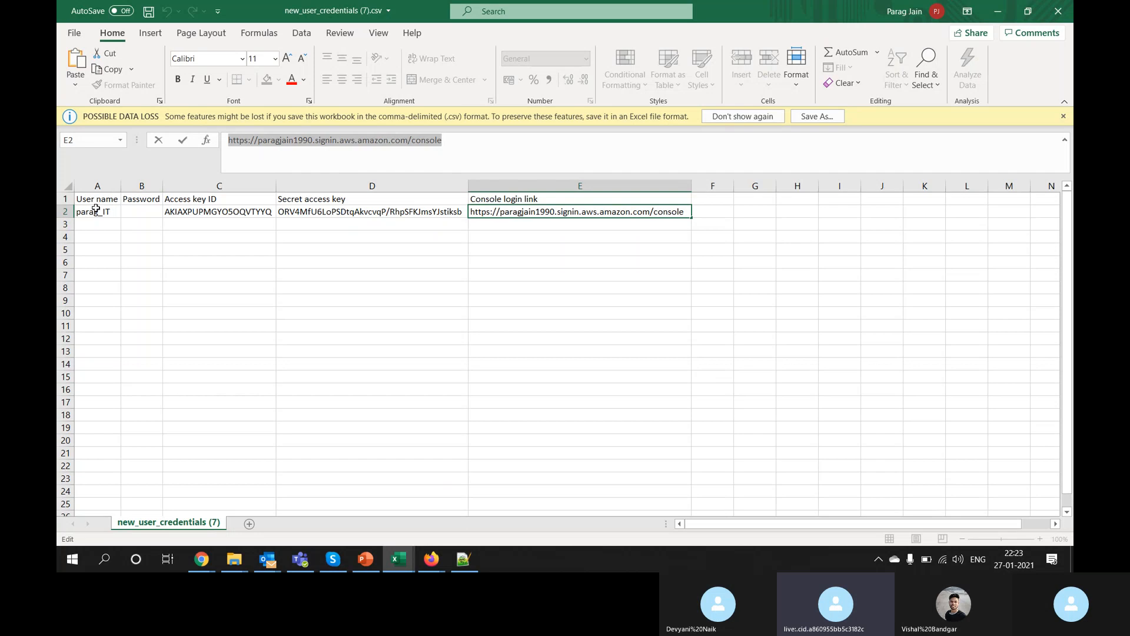
pyautogui.click(96, 210)
pyautogui.hotkey('ctrl', 'c')
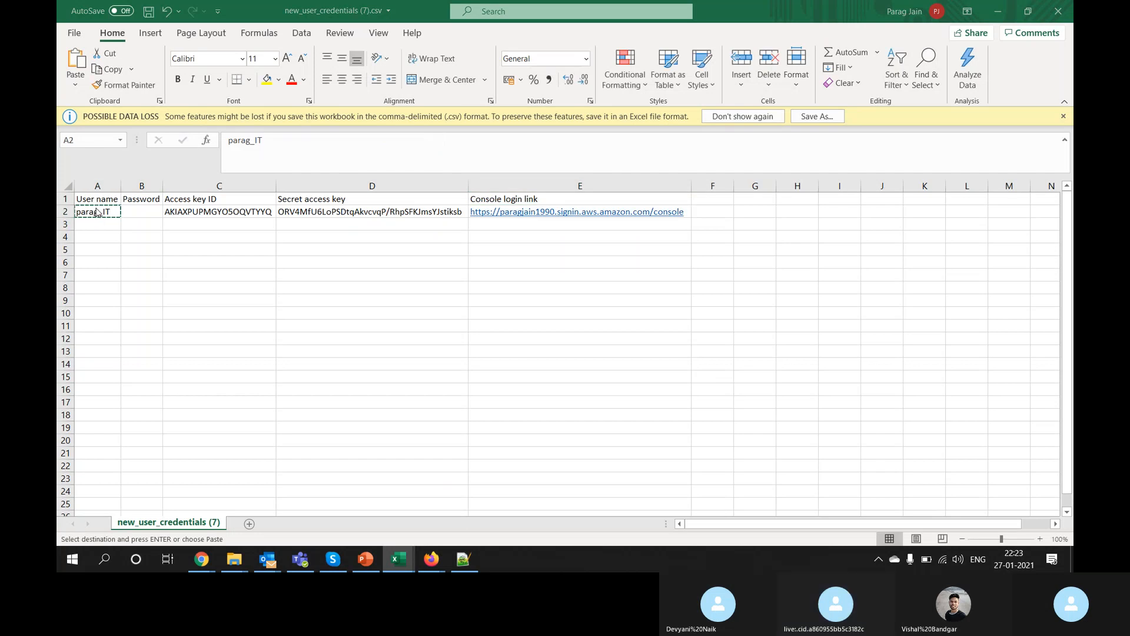
pyautogui.hotkey('alt', 'Tab')
pyautogui.hotkey('ctrl', 'v')
pyautogui.press('Tab')
# Step: Use the access key ID from C2 as the password and sign in, which is rejected
pyautogui.hotkey('alt', 'Tab')
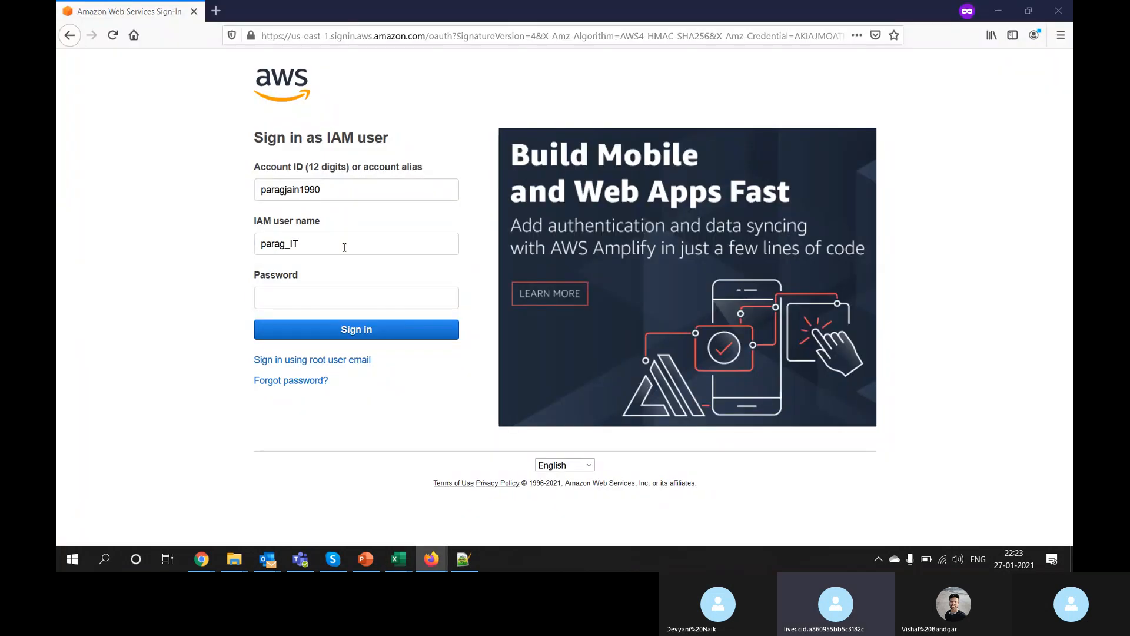
pyautogui.click(230, 212)
pyautogui.hotkey('ctrl', 'c')
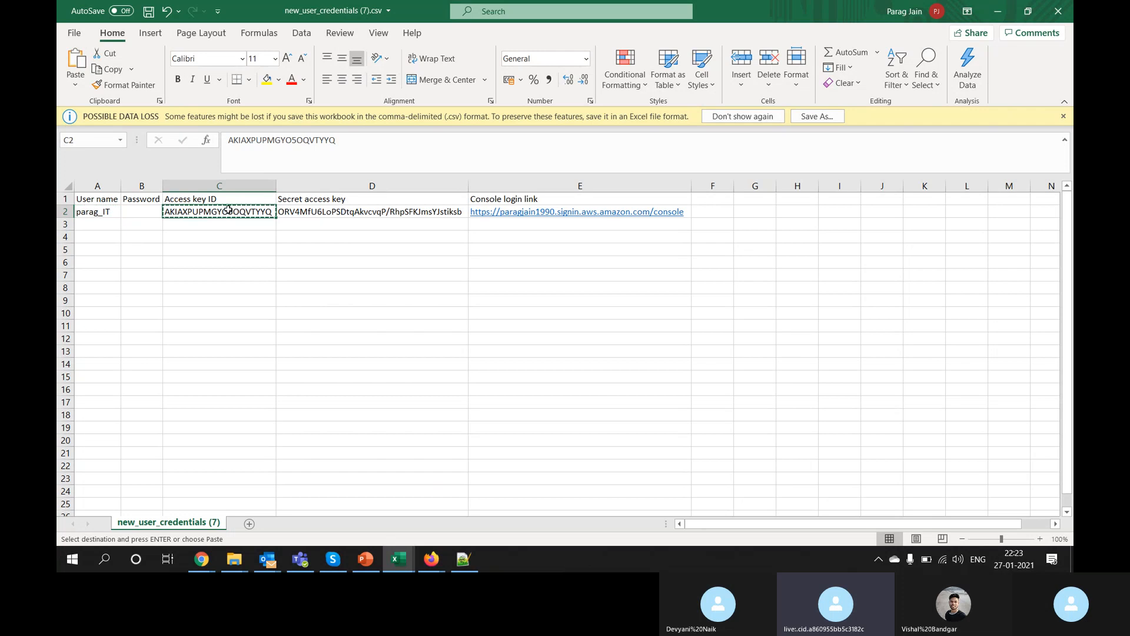
pyautogui.hotkey('alt', 'Tab')
pyautogui.hotkey('ctrl', 'v')
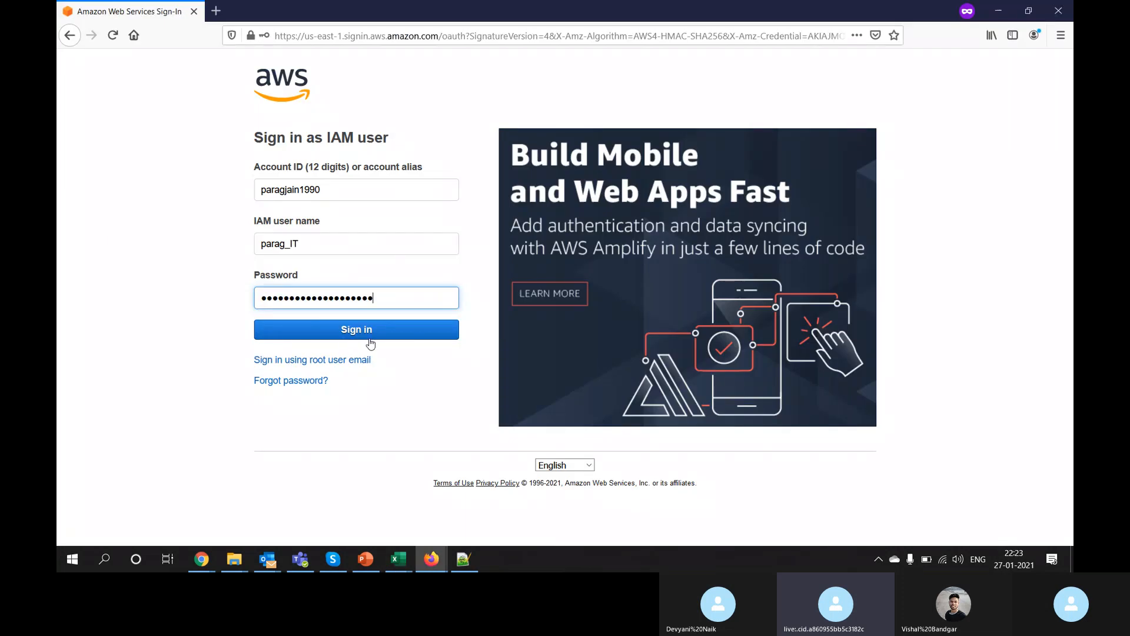
pyautogui.click(359, 333)
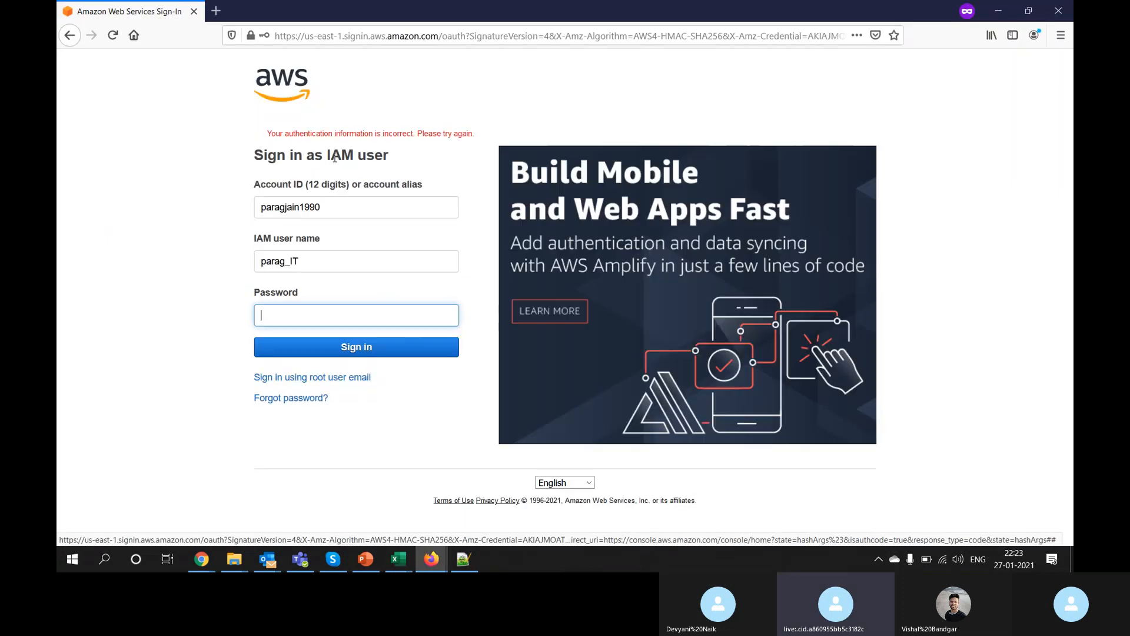
pyautogui.tripleClick(374, 133)
pyautogui.hotkey('alt', 'Tab')
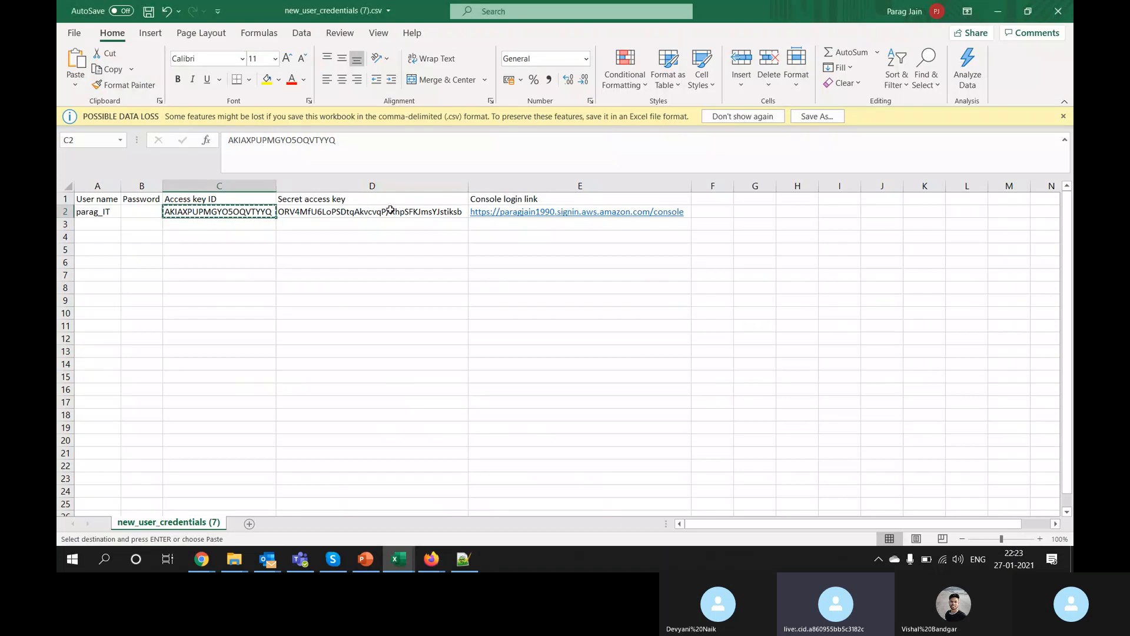
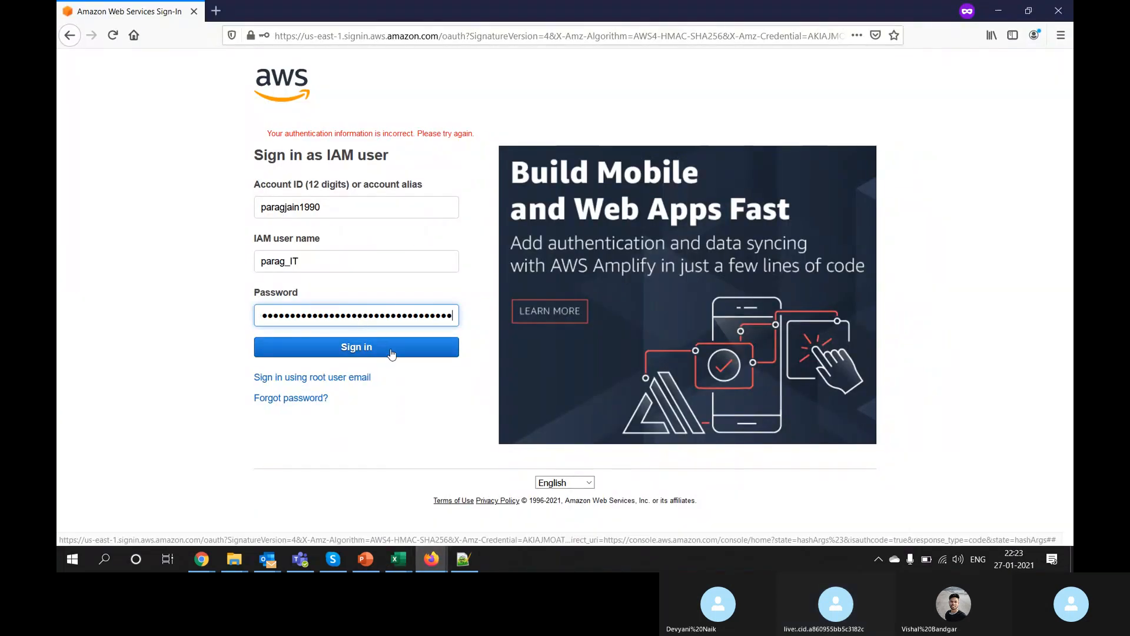
# Step: Submit the IAM sign-in, see it rejected, and select key cells C2:D2 in Excel
pyautogui.click(391, 352)
pyautogui.doubleClick(338, 133)
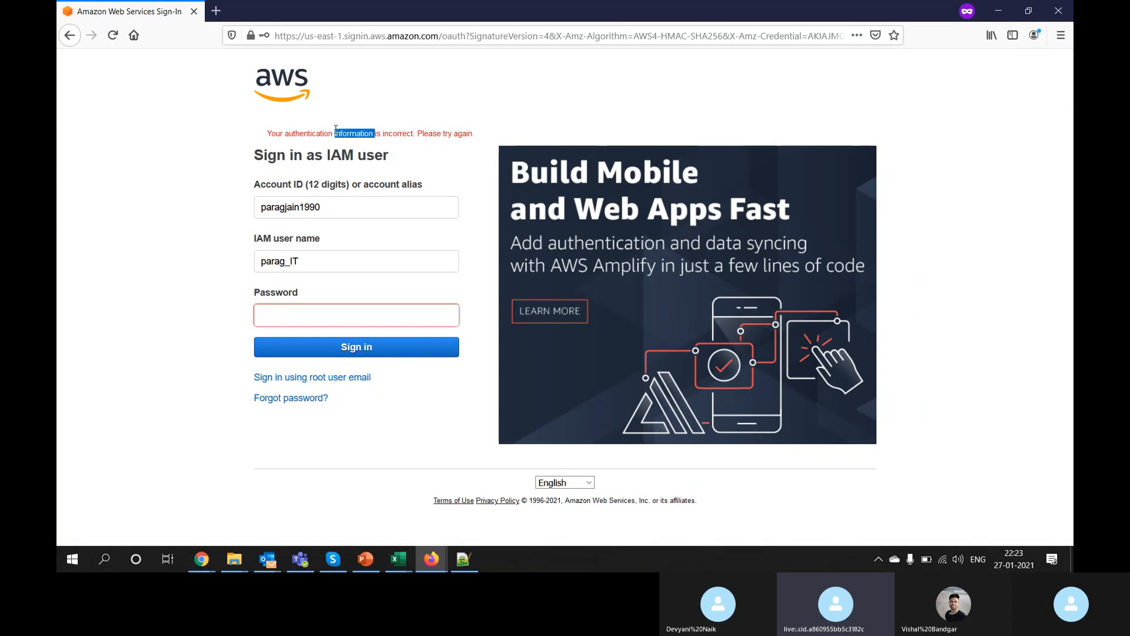
pyautogui.hotkey('alt', 'Tab')
pyautogui.moveTo(216, 210); pyautogui.dragTo(296, 206)
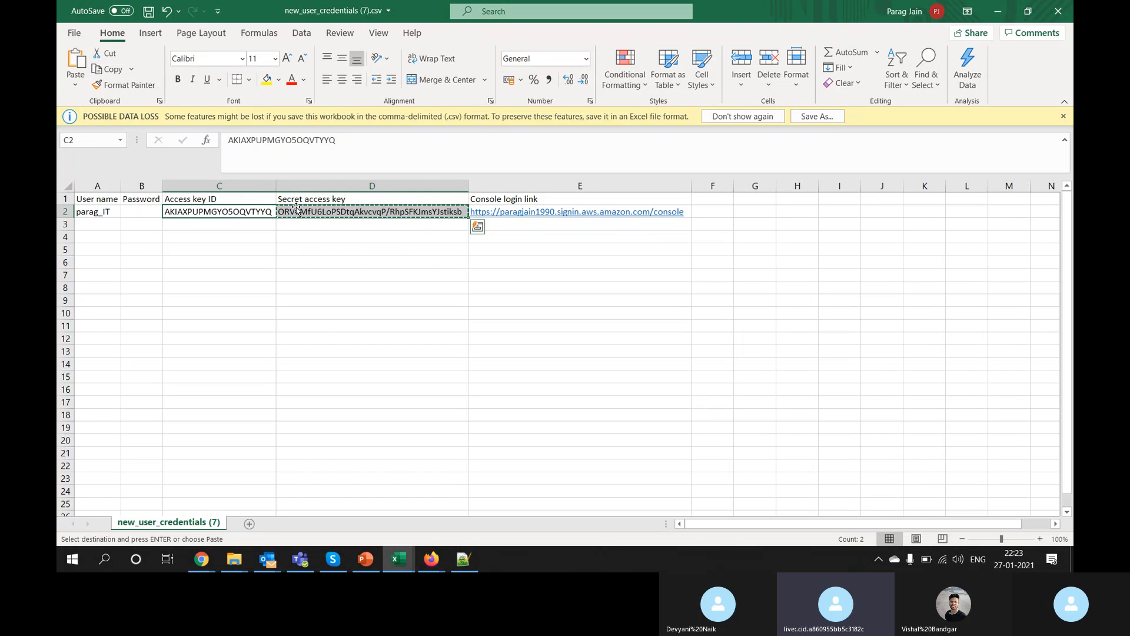
# Step: Reselect the key cells, then compare the new_user_credentials (5).csv and (4).csv workbooks
pyautogui.moveTo(250, 211); pyautogui.dragTo(299, 213)
pyautogui.moveTo(398, 560)
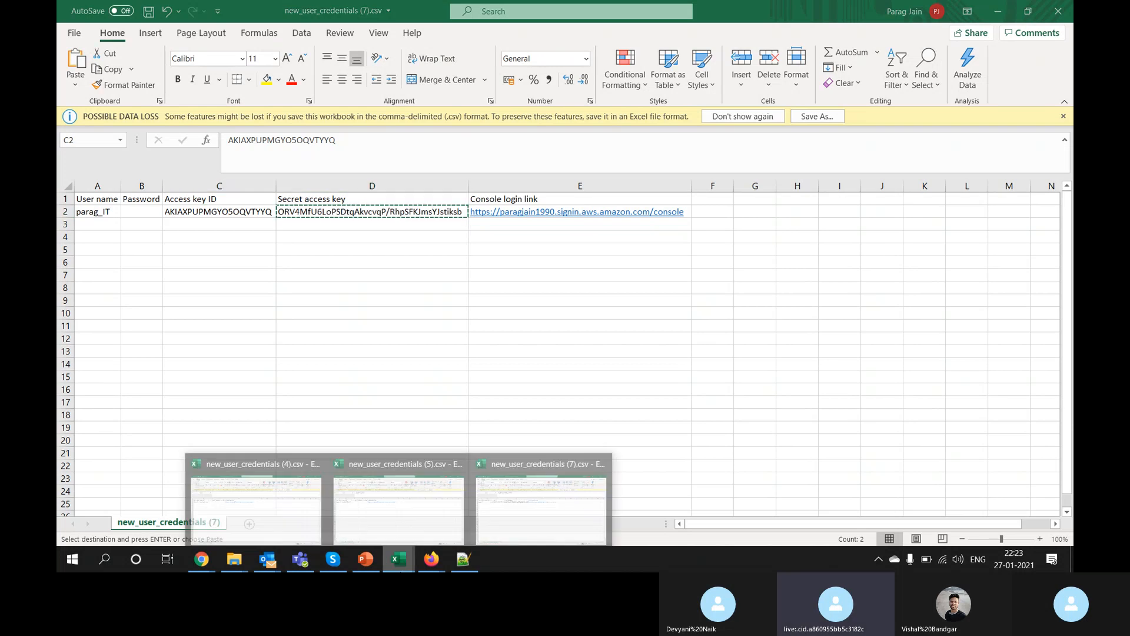
pyautogui.click(402, 535)
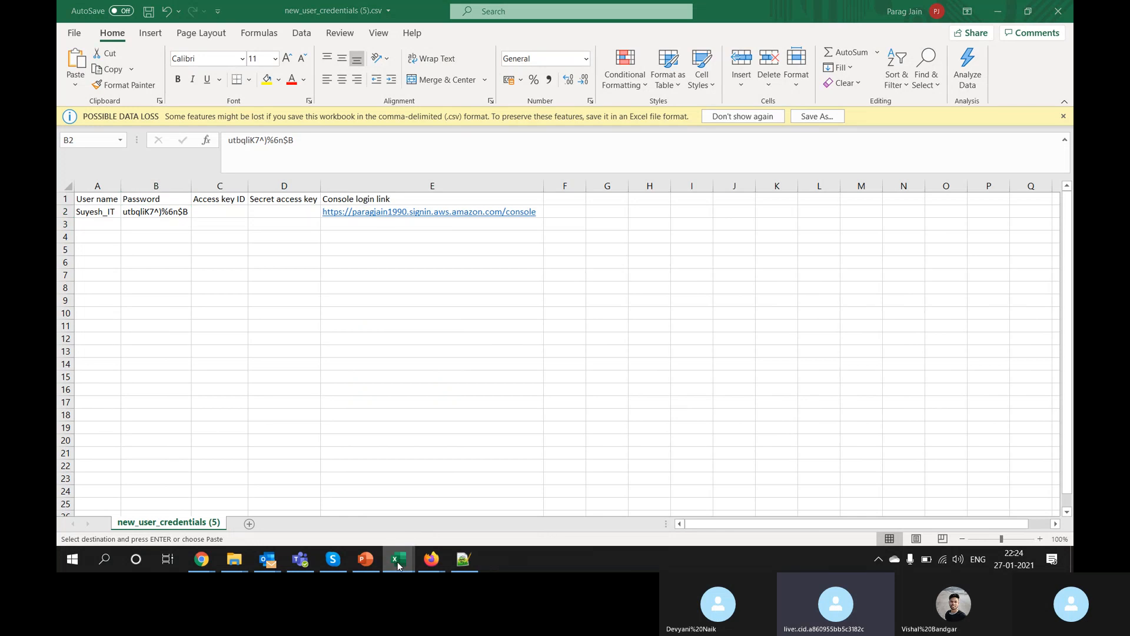
pyautogui.moveTo(399, 559)
pyautogui.click(302, 524)
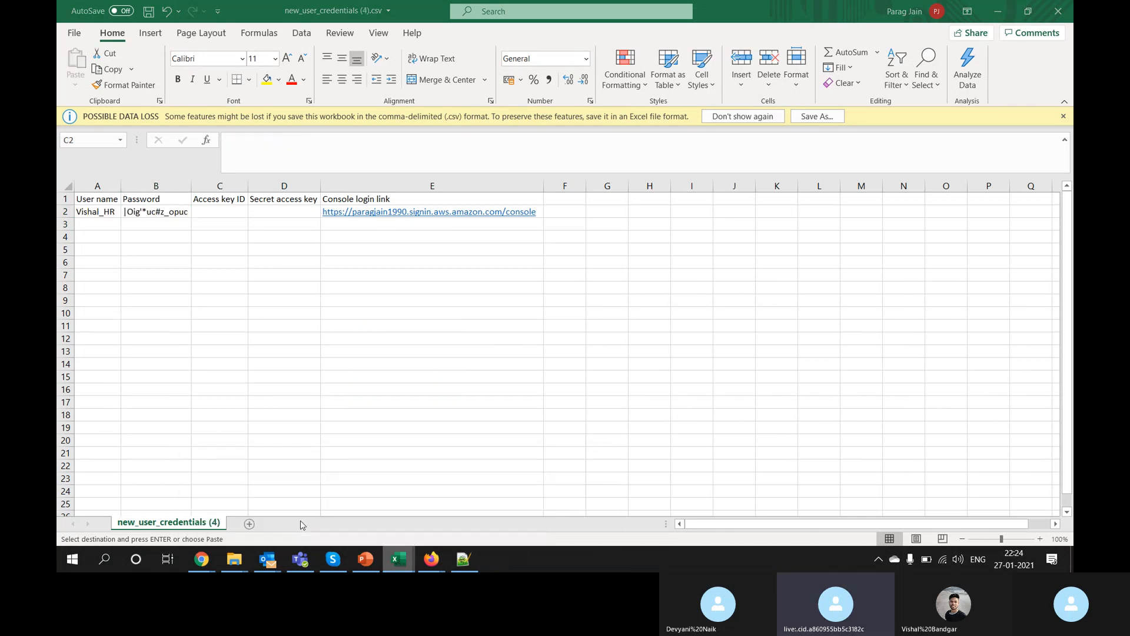
pyautogui.click(141, 209)
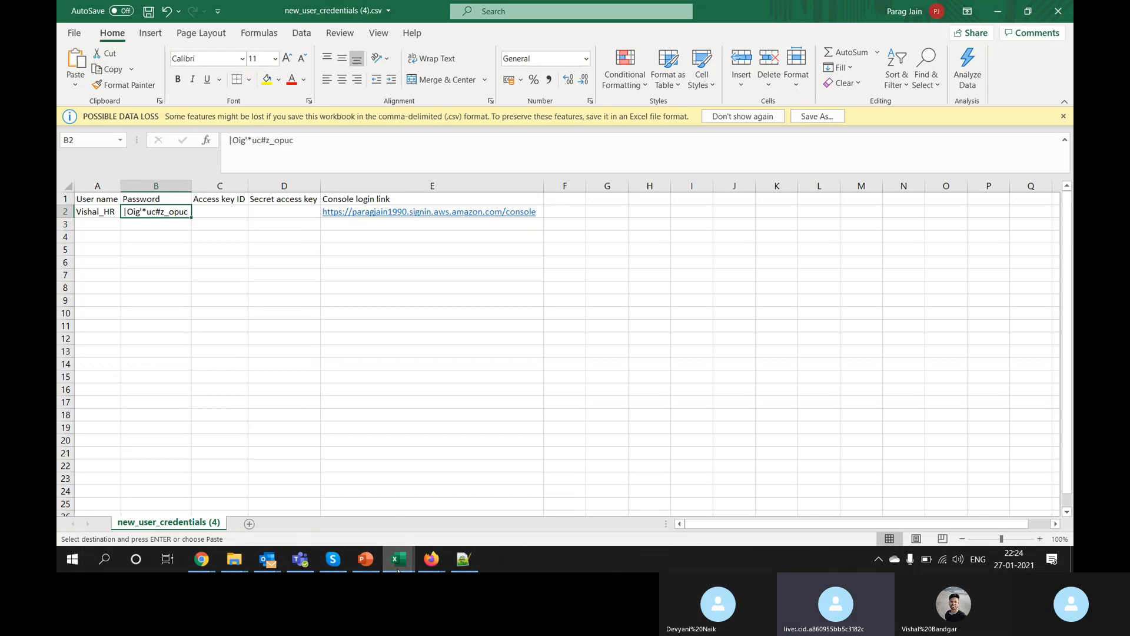
# Step: Return to new_user_credentials (7).csv, cancel the key-cell copy, and bring Chrome forward
pyautogui.moveTo(398, 558)
pyautogui.click(536, 526)
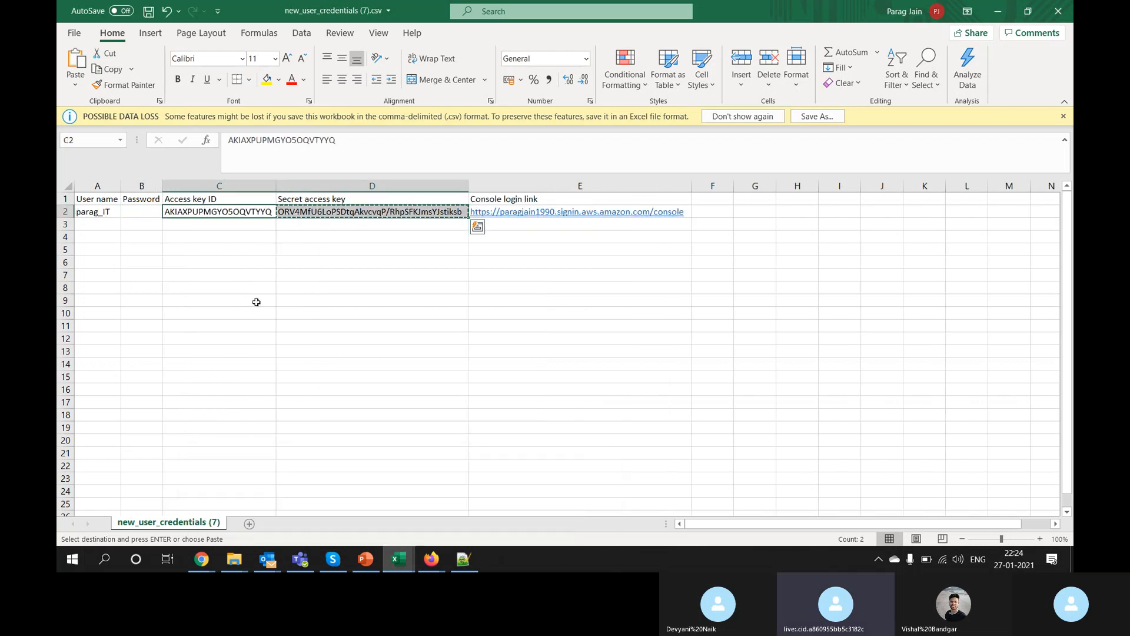
pyautogui.click(252, 226)
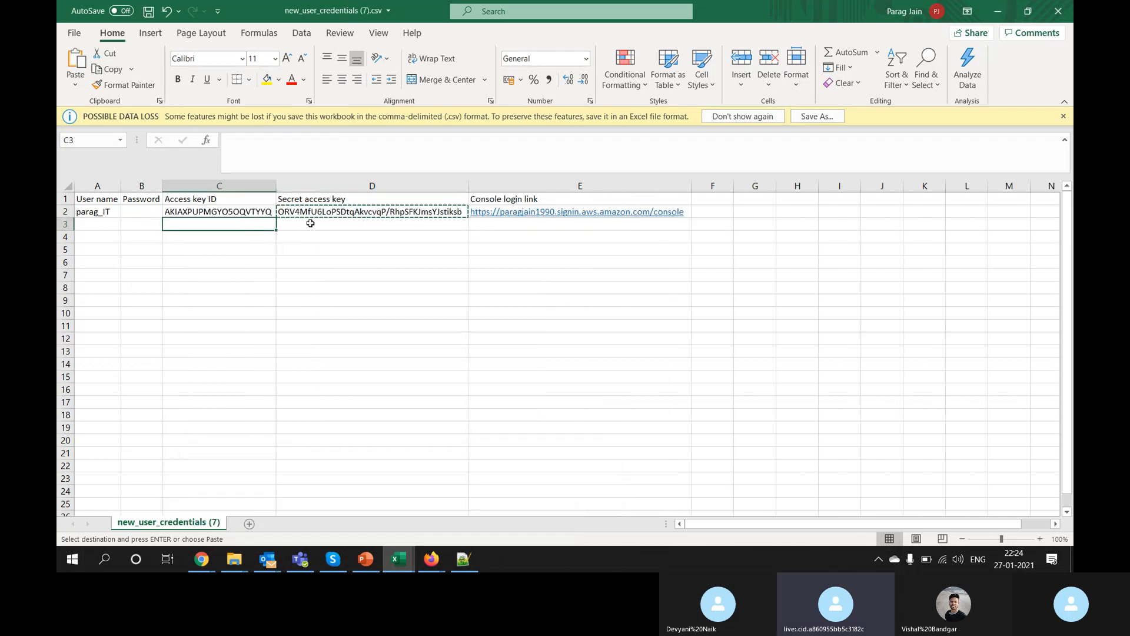
pyautogui.press('Escape')
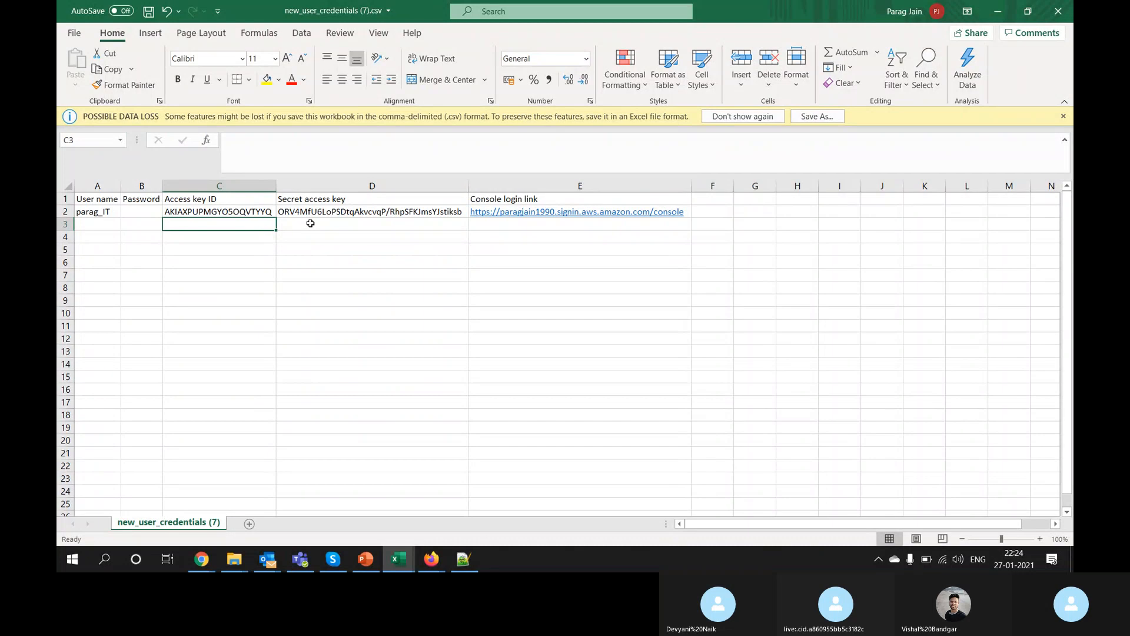
pyautogui.click(201, 559)
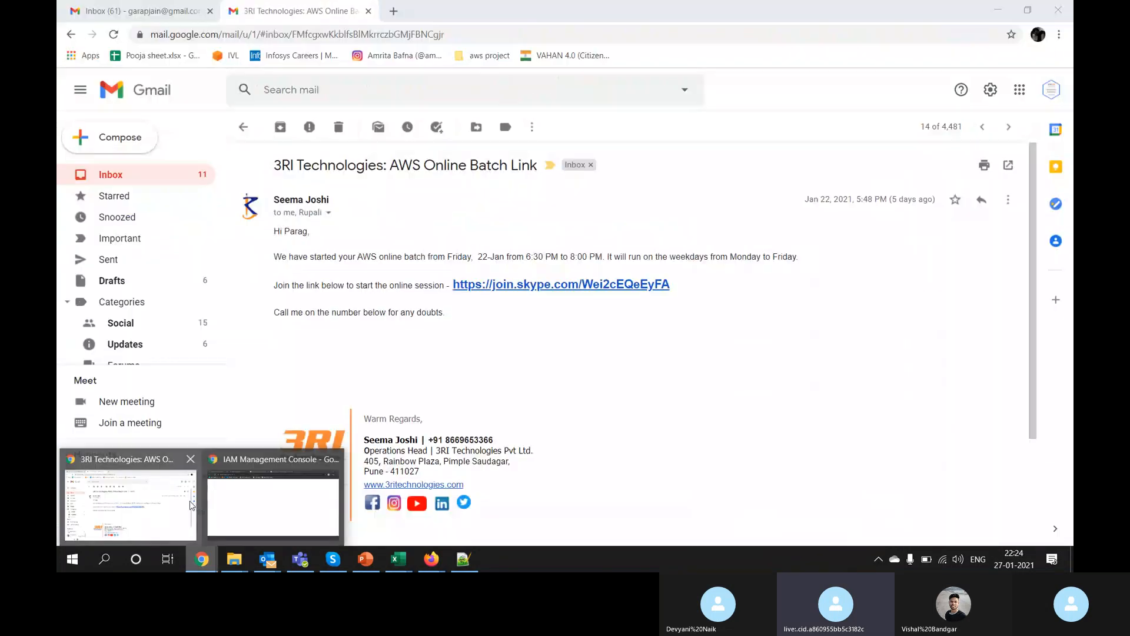
# Step: Delete the old admin user from the IAM Users list
pyautogui.click(268, 500)
pyautogui.click(851, 511)
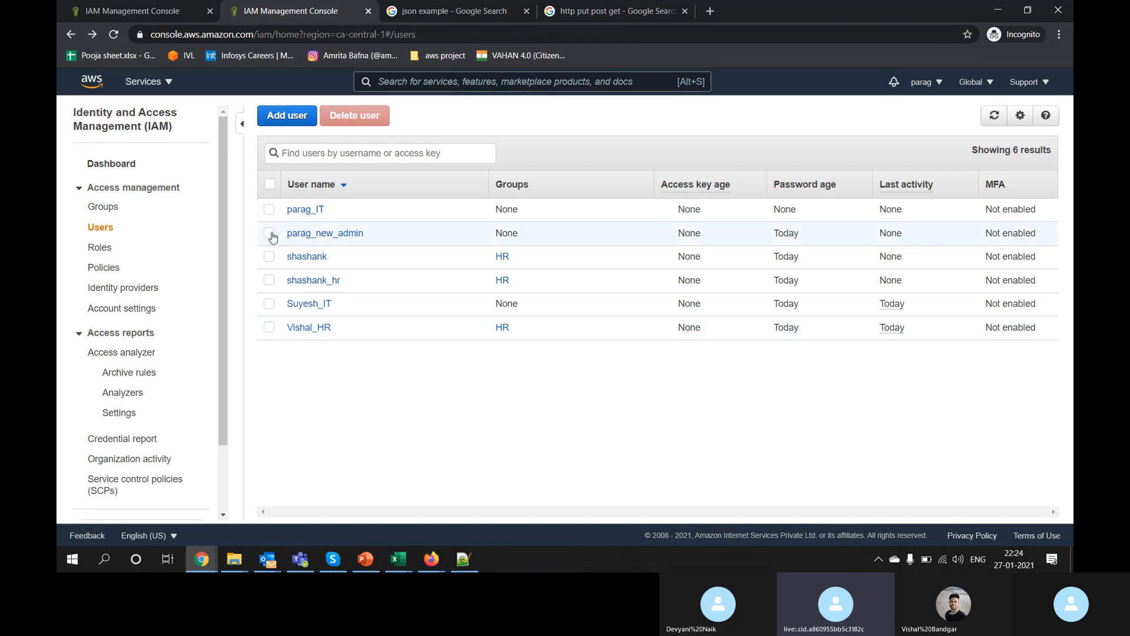
pyautogui.click(272, 237)
pyautogui.click(353, 115)
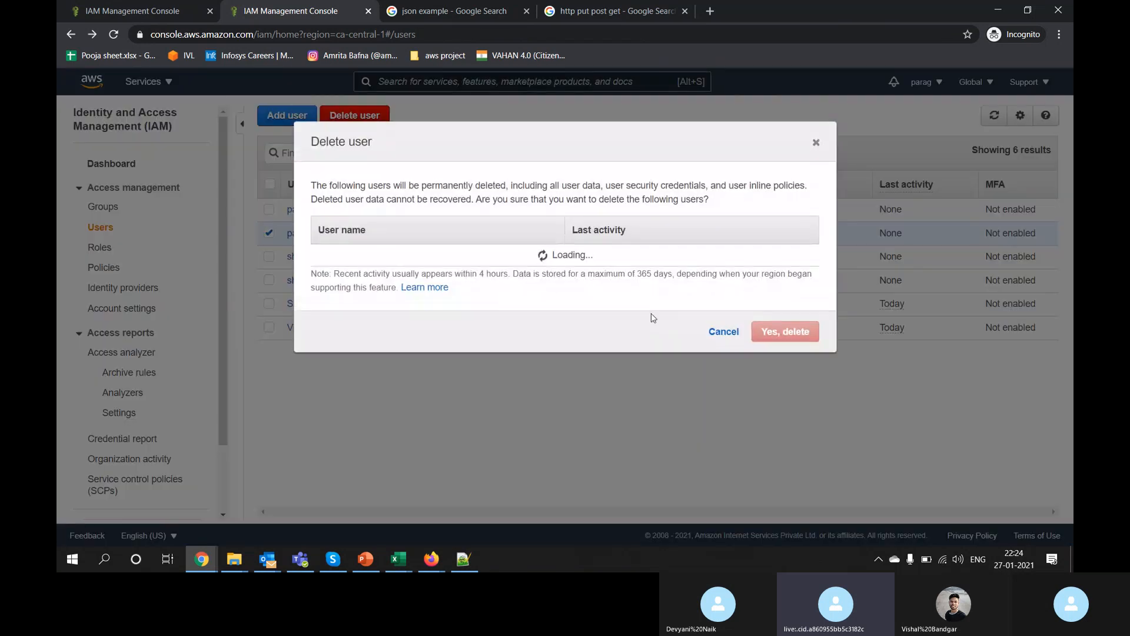
pyautogui.click(799, 333)
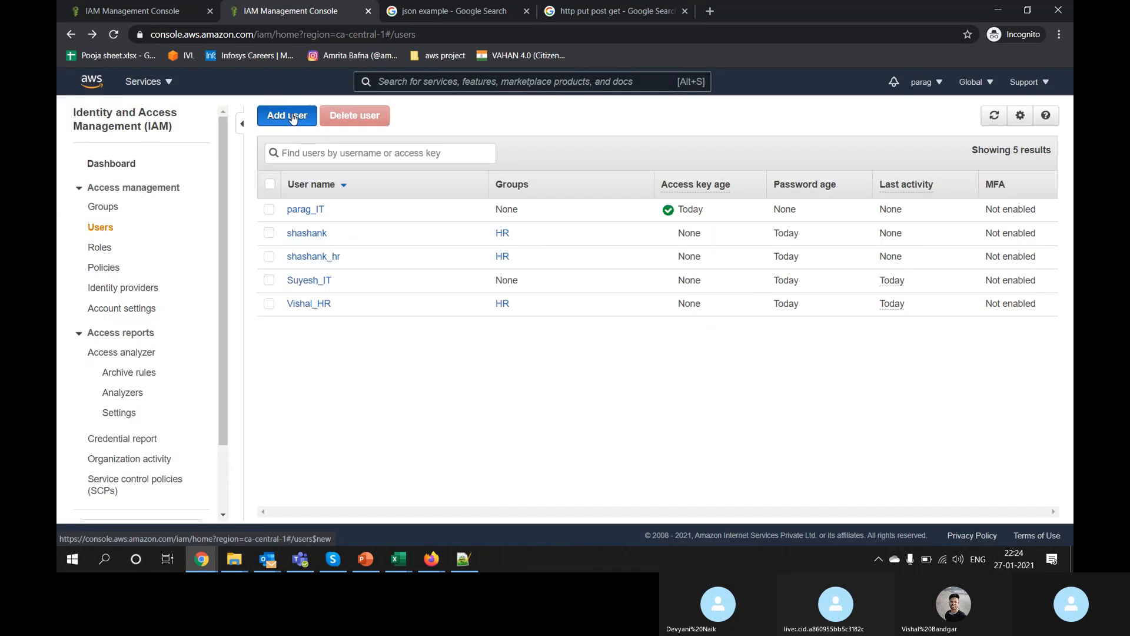
# Step: Add a new IT admin user with both programmatic and console access
pyautogui.click(297, 119)
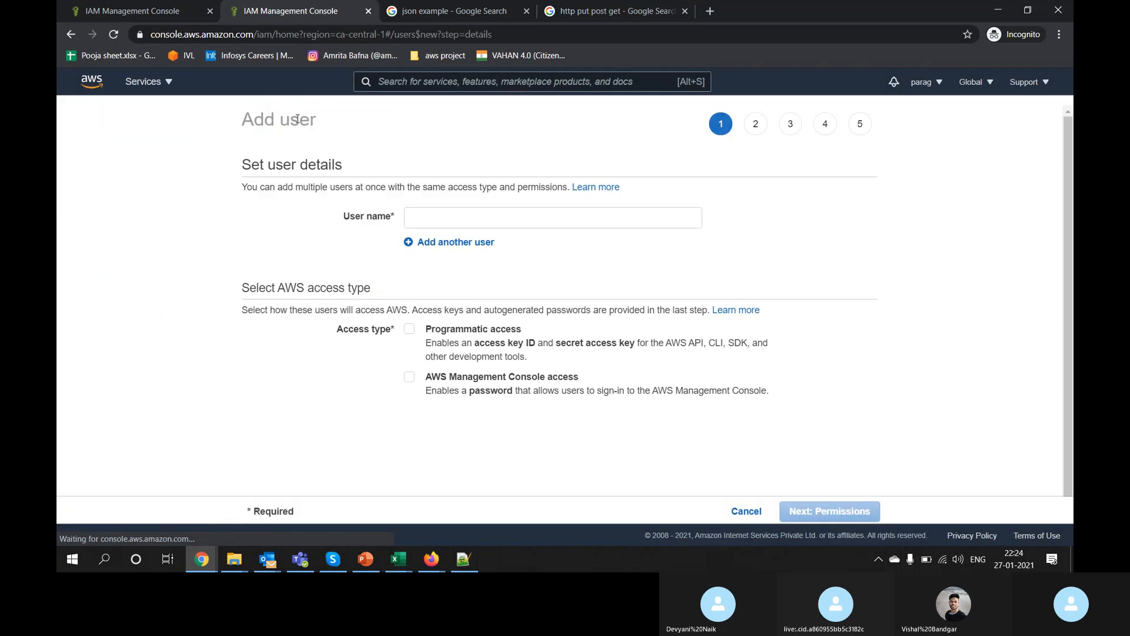
pyautogui.click(448, 214)
pyautogui.write('parag')
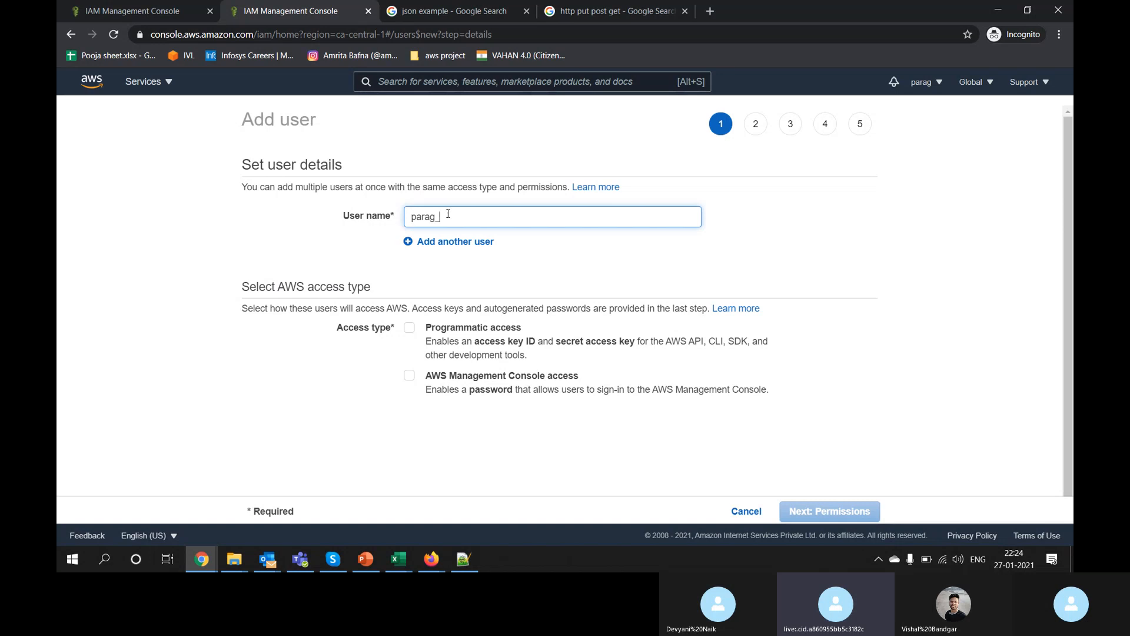
pyautogui.write('_IT-ADMIN')
pyautogui.click(409, 328)
pyautogui.click(411, 378)
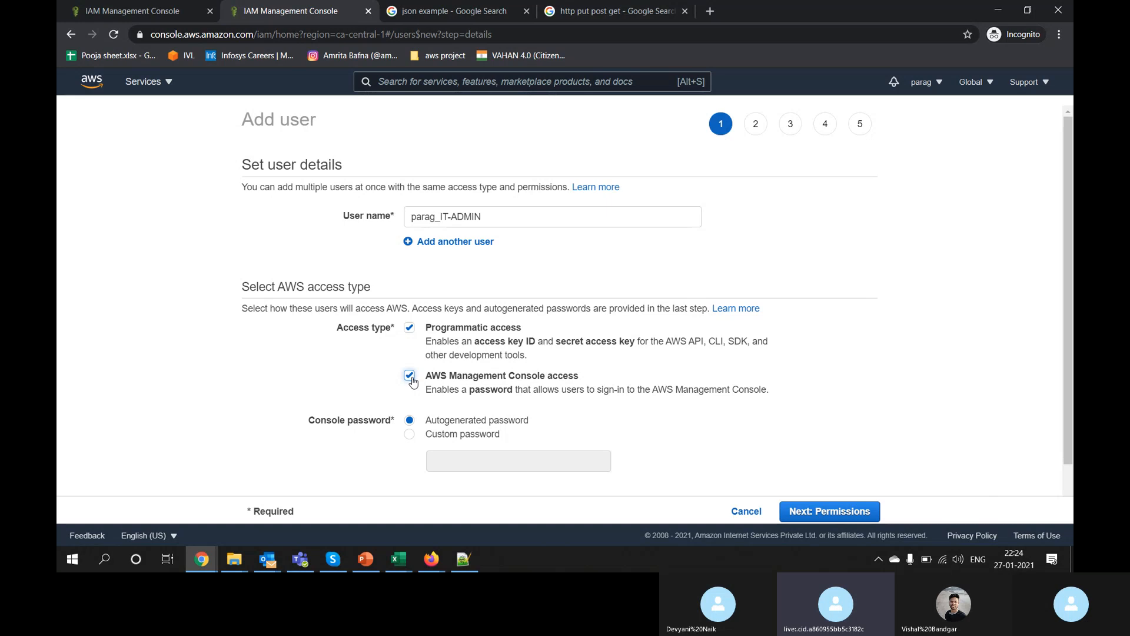
pyautogui.click(878, 511)
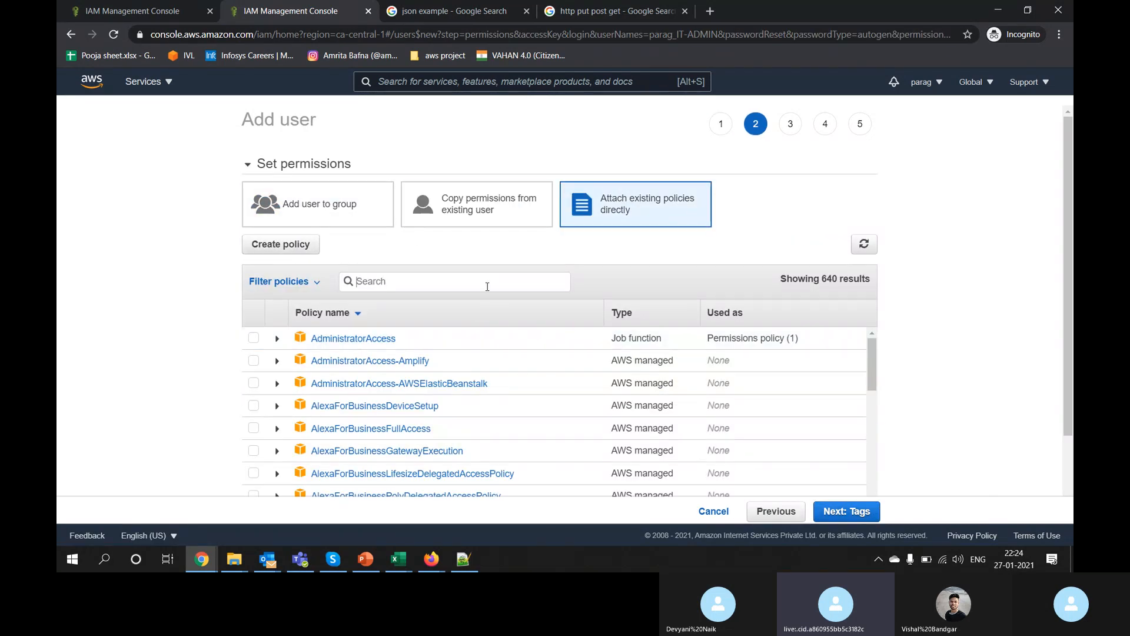
# Step: Attach AdministratorAccess, create the user, and download and open its credentials CSV
pyautogui.write('admin')
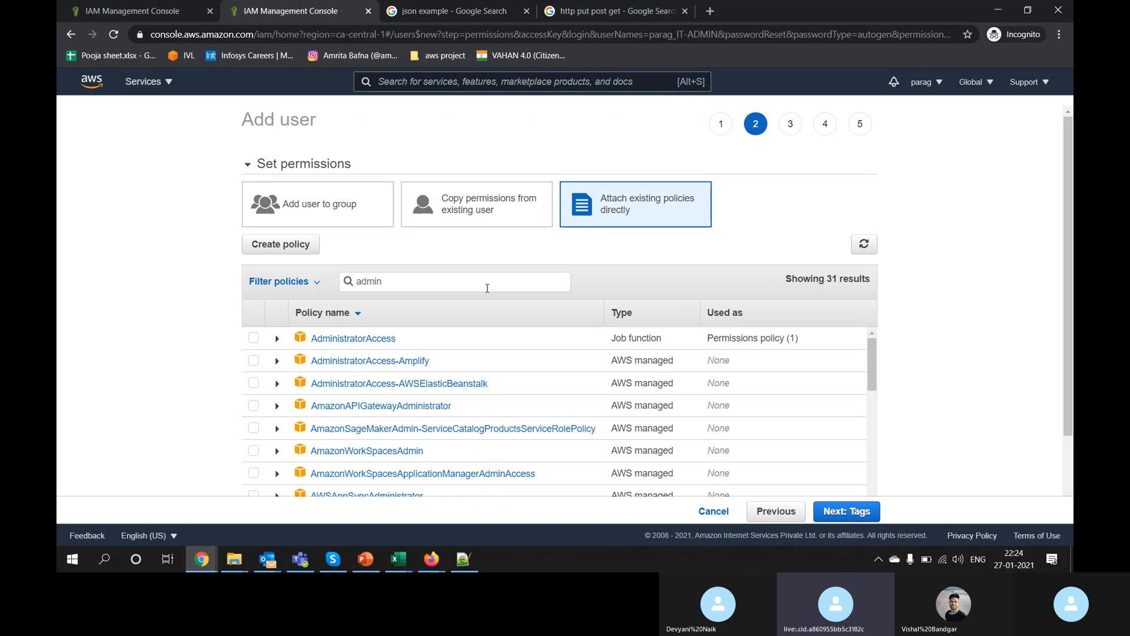
pyautogui.click(254, 338)
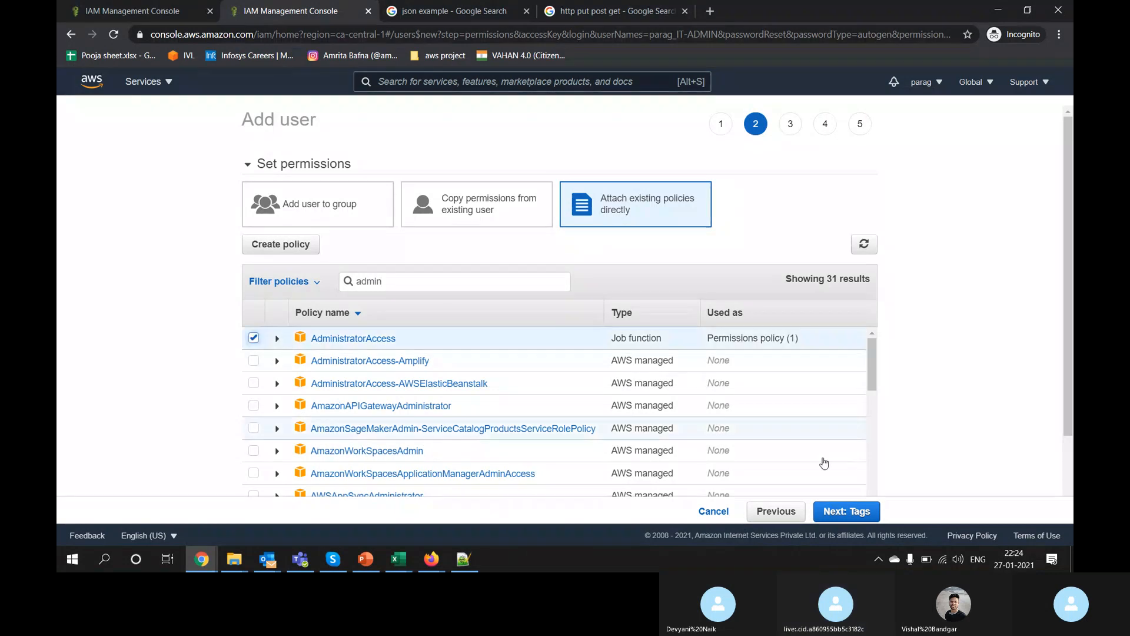
pyautogui.click(847, 512)
pyautogui.click(843, 511)
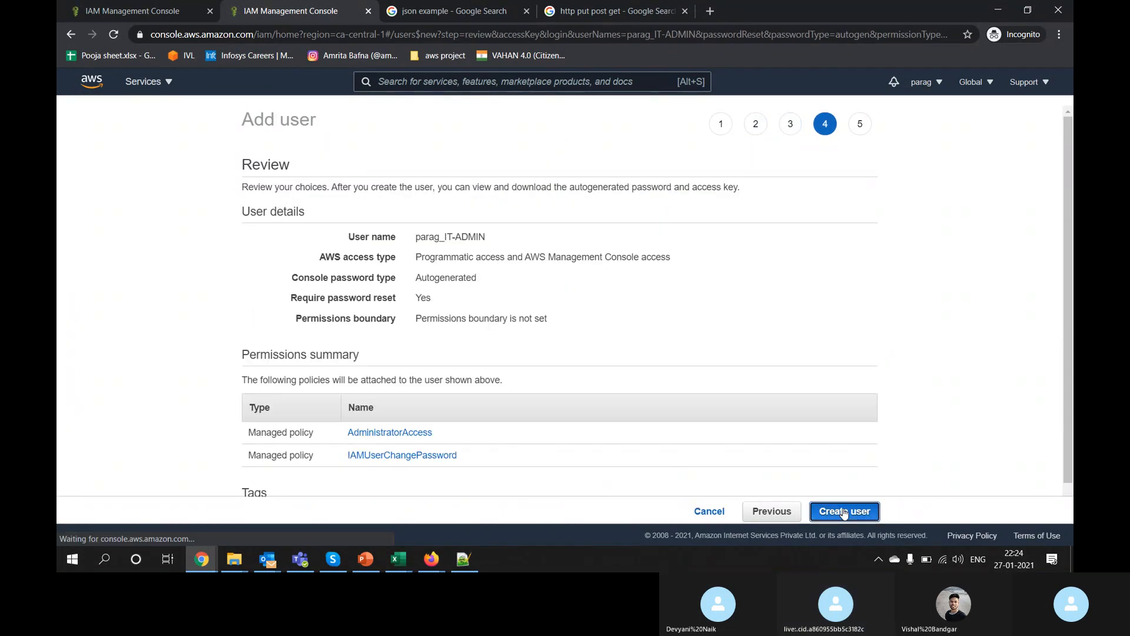
pyautogui.click(843, 511)
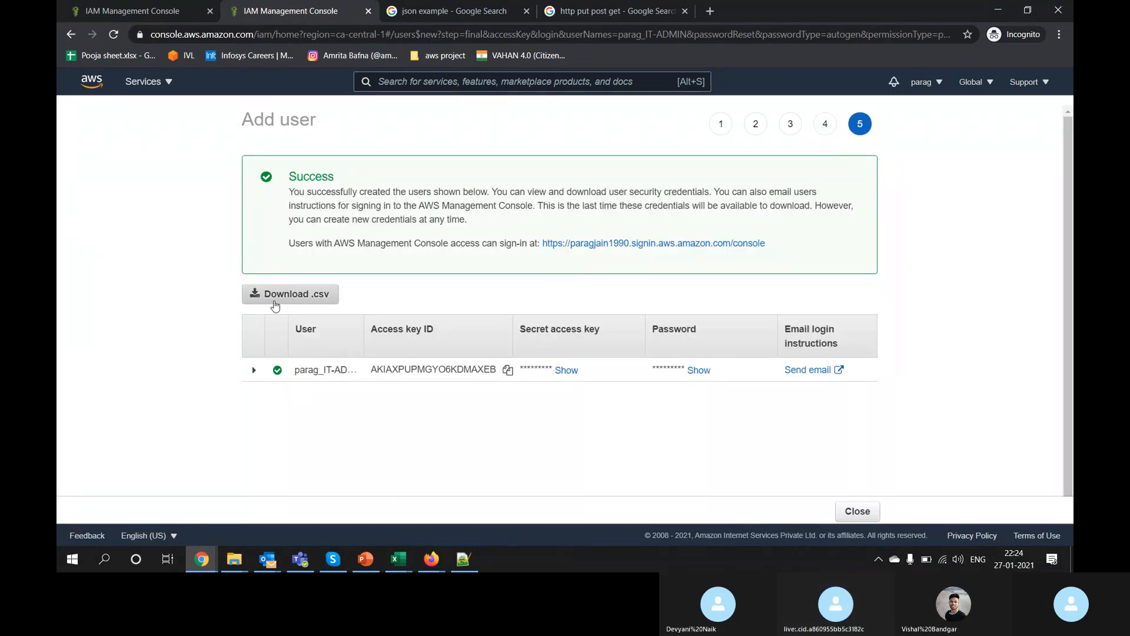
pyautogui.click(275, 303)
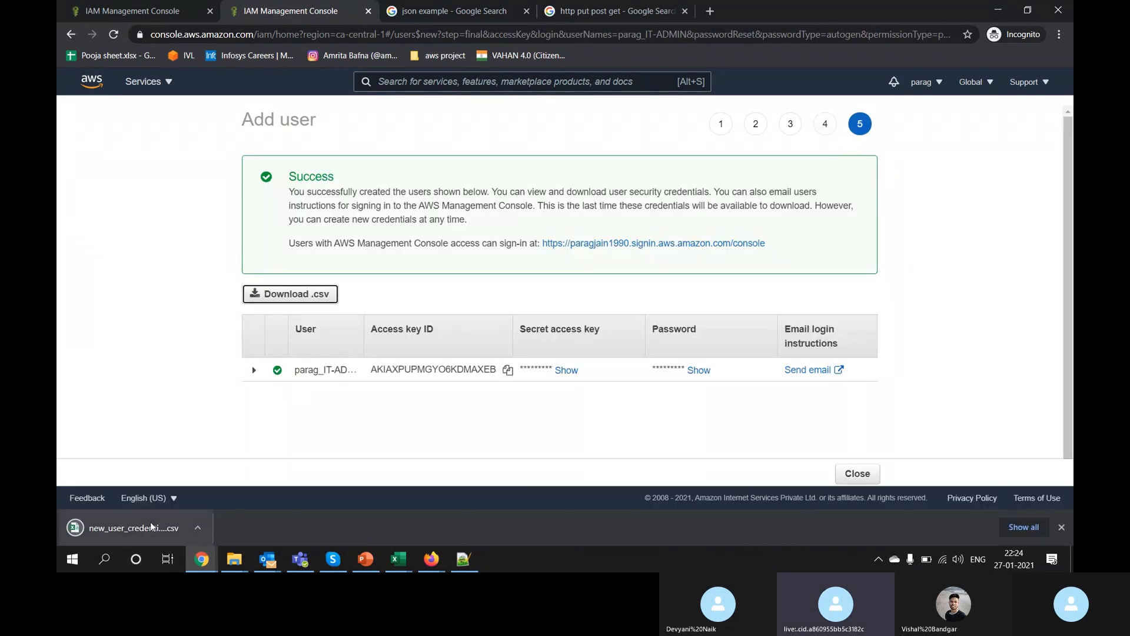
pyautogui.click(151, 521)
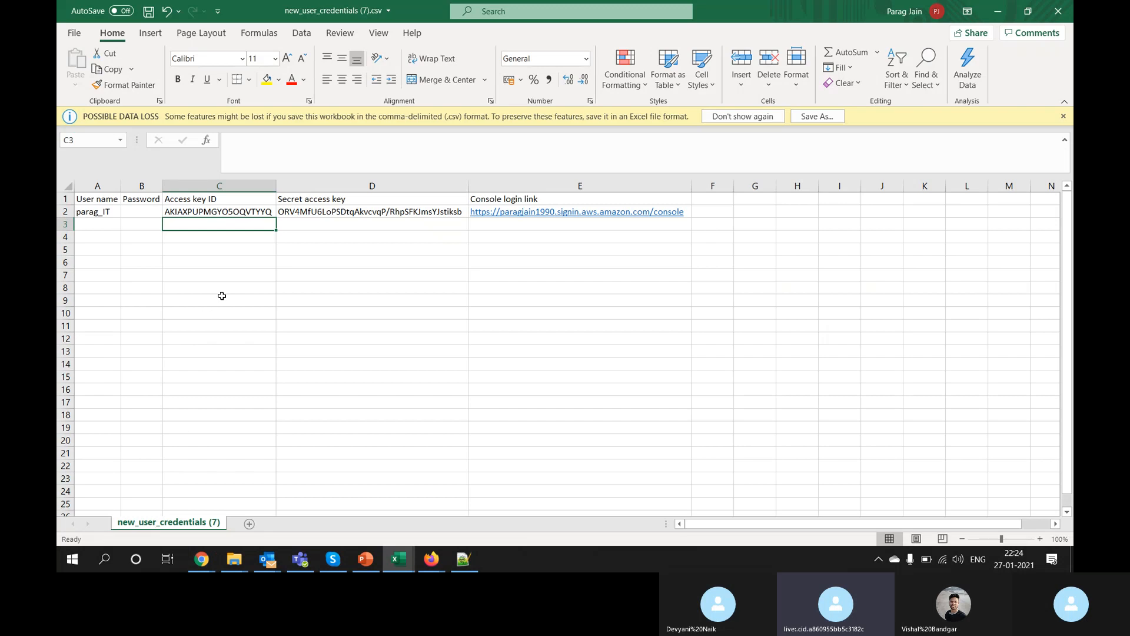
# Step: AutoFit all credentials-sheet columns, then review cells A2, B2 and key cells C2:D2
pyautogui.click(222, 296)
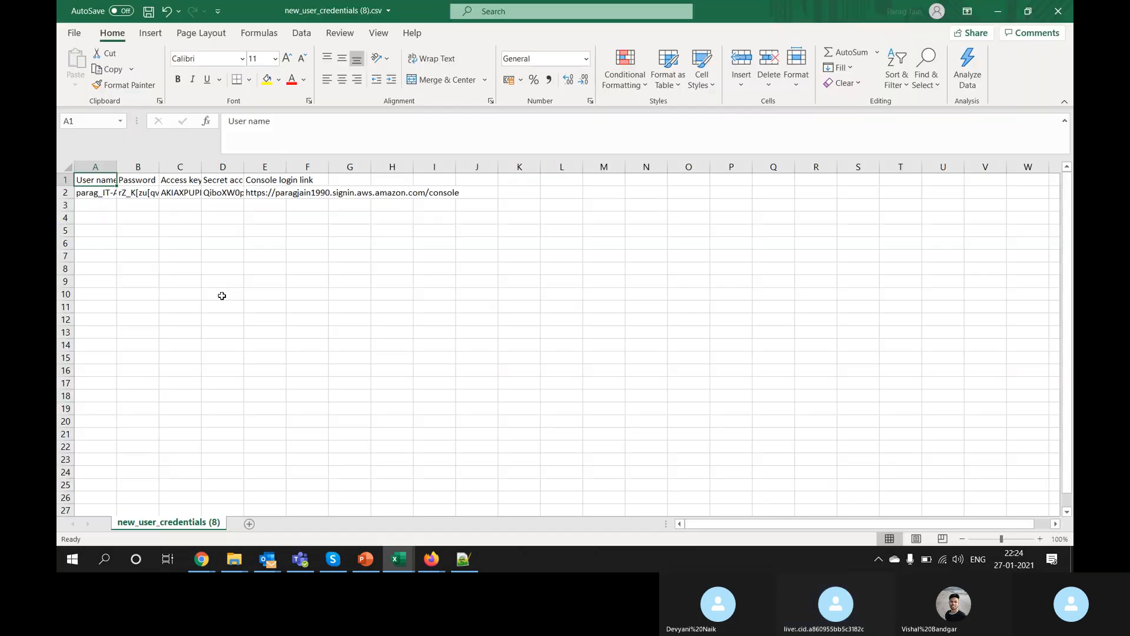
pyautogui.click(65, 186)
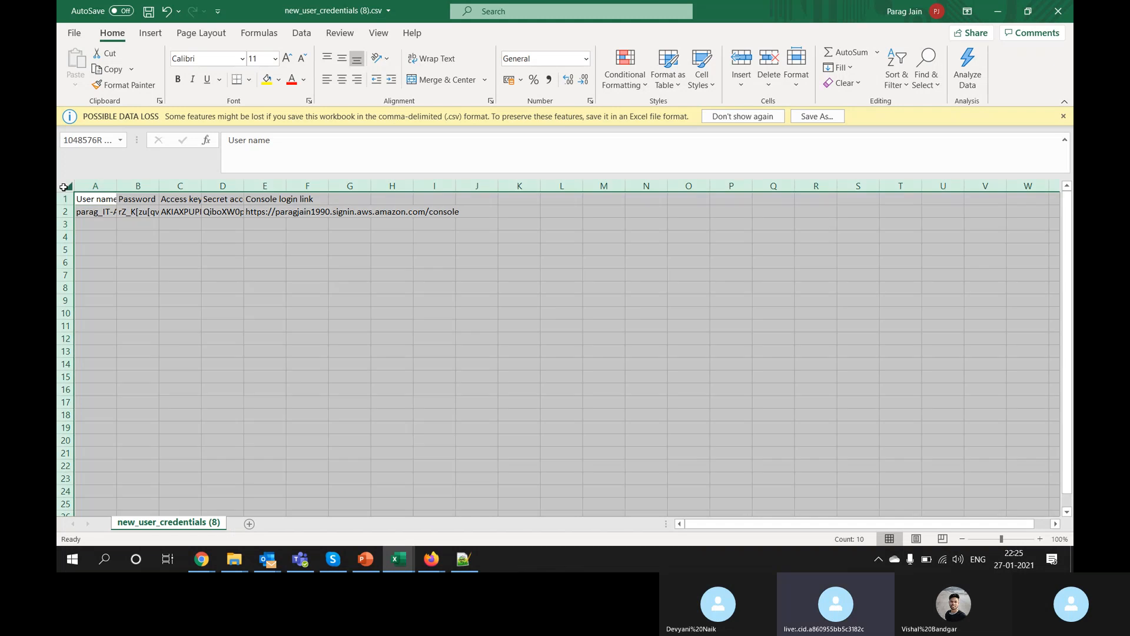
pyautogui.doubleClick(117, 185)
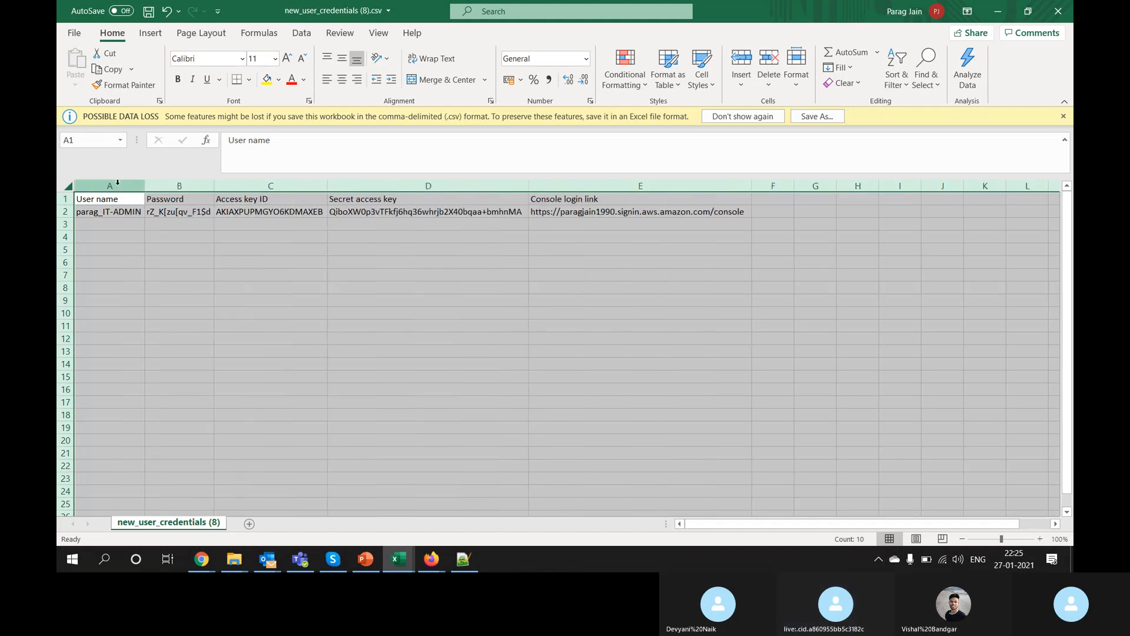
pyautogui.click(163, 236)
pyautogui.click(108, 212)
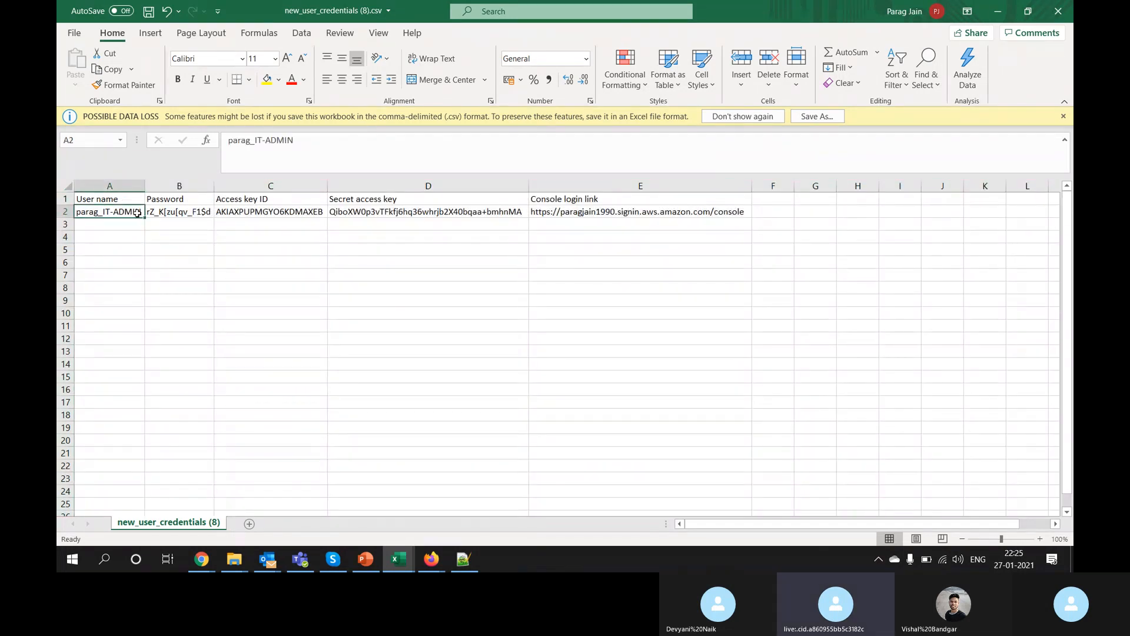
pyautogui.click(167, 213)
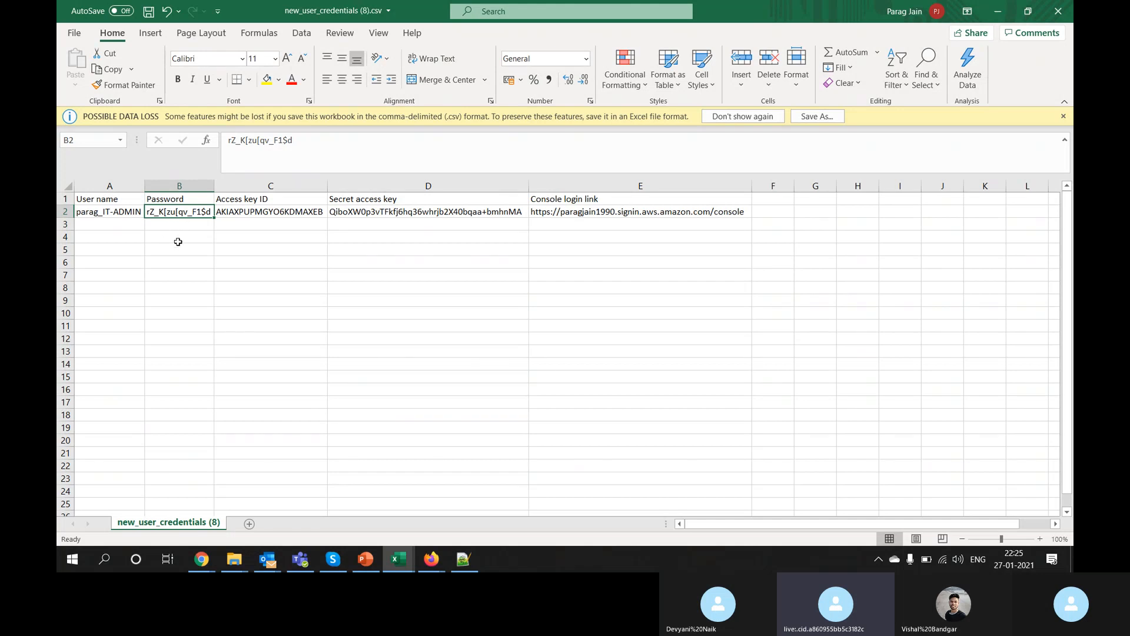
pyautogui.moveTo(254, 213); pyautogui.dragTo(364, 212)
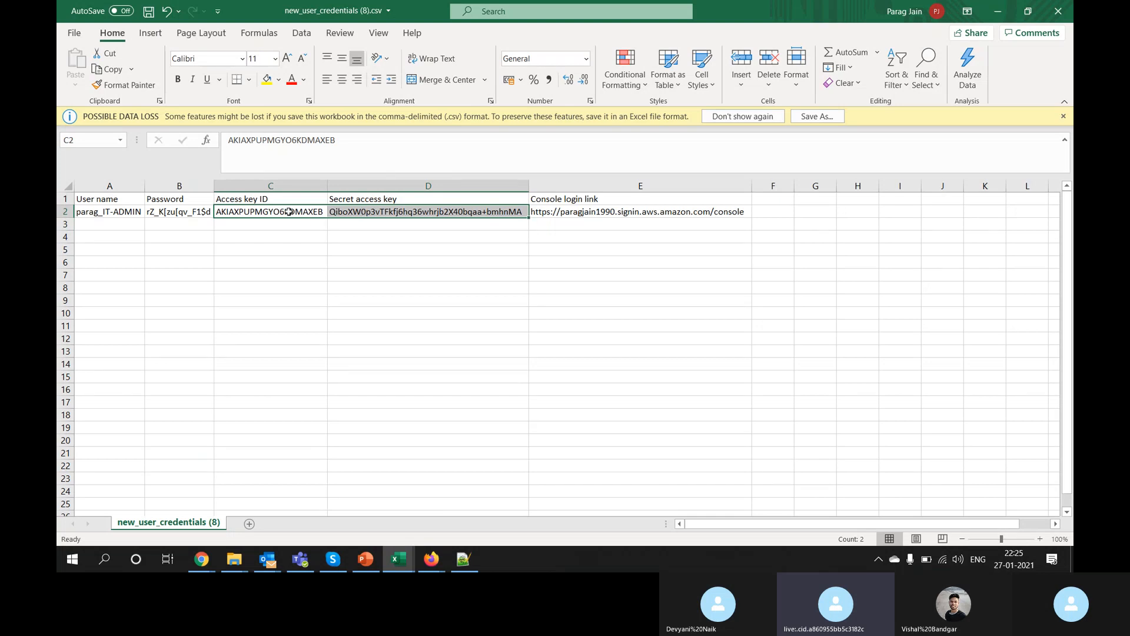
pyautogui.moveTo(290, 212); pyautogui.dragTo(352, 213)
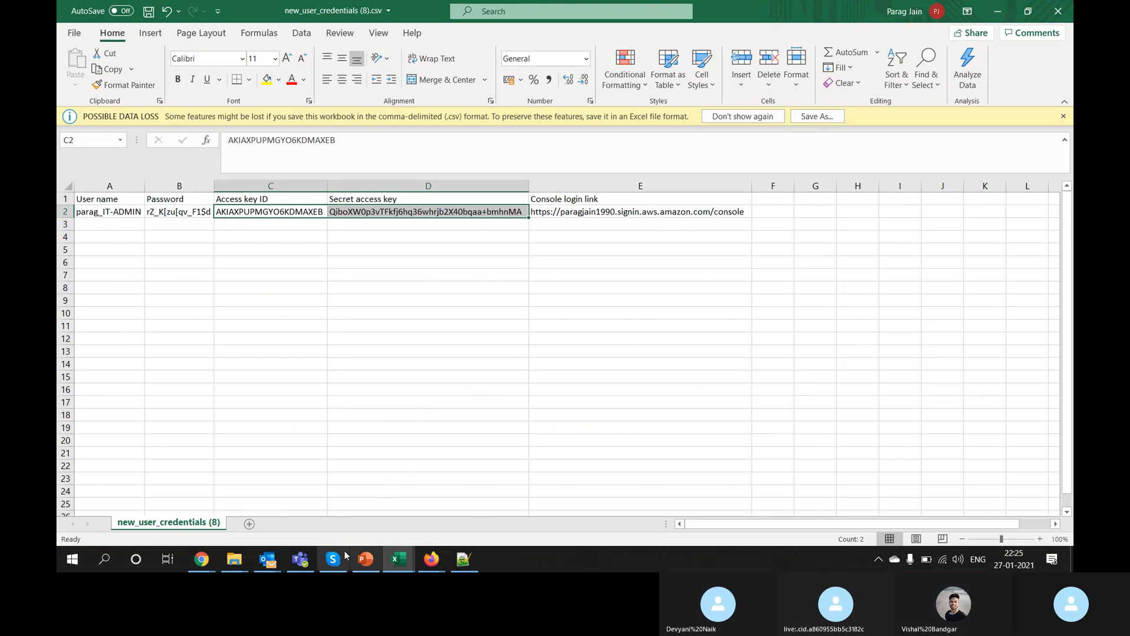
# Step: Return to the IAM console window and close the Add user summary
pyautogui.moveTo(206, 562)
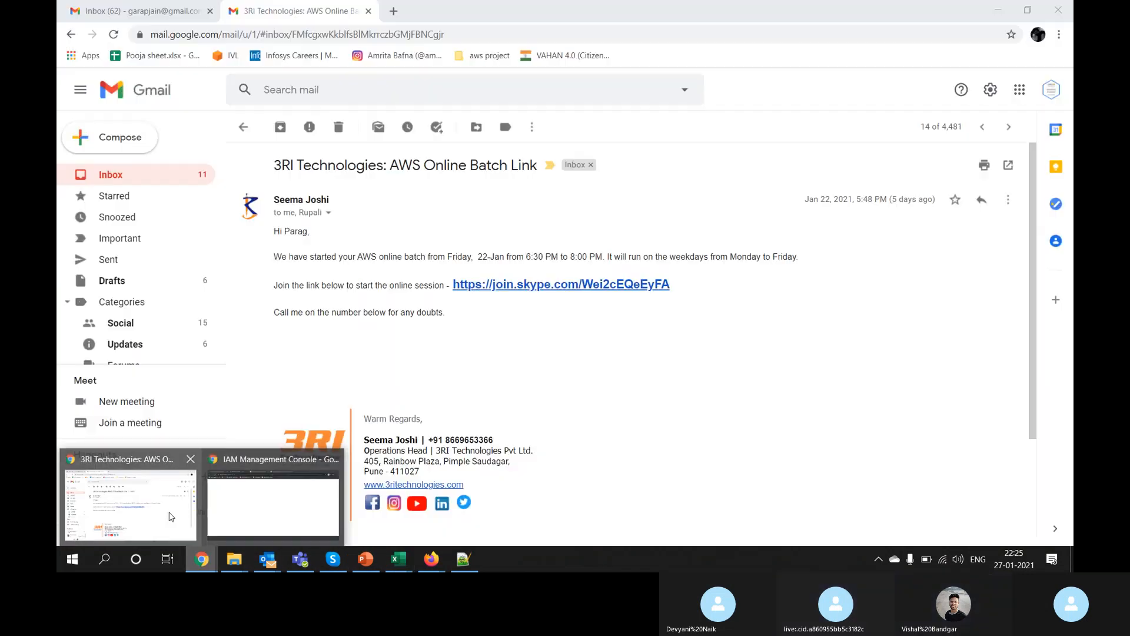
pyautogui.click(170, 516)
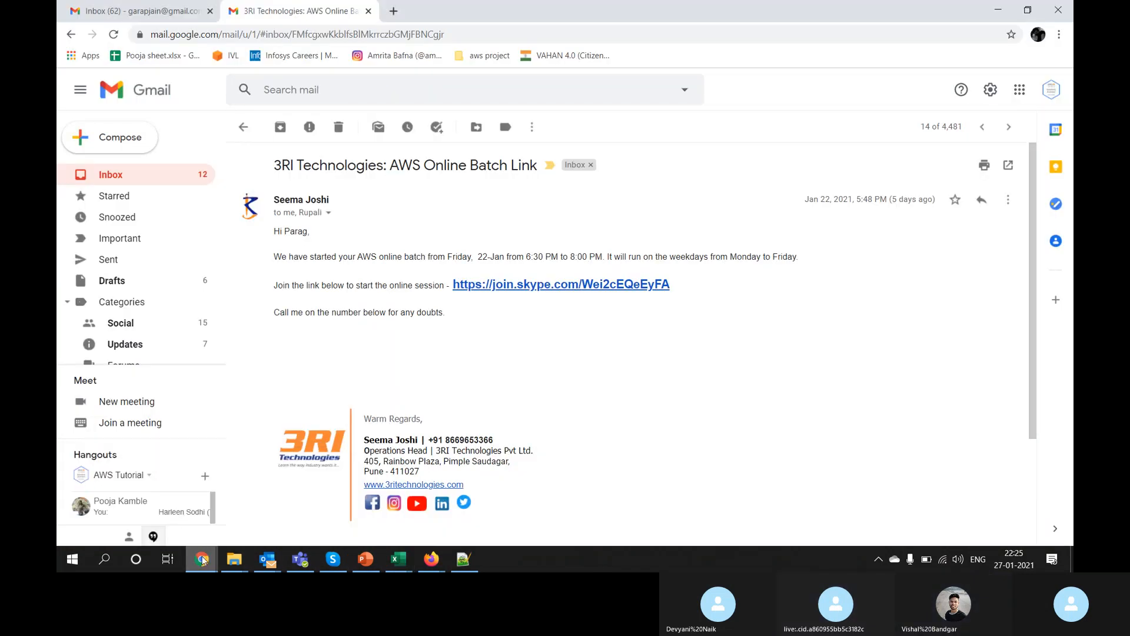
pyautogui.moveTo(202, 559)
pyautogui.click(265, 502)
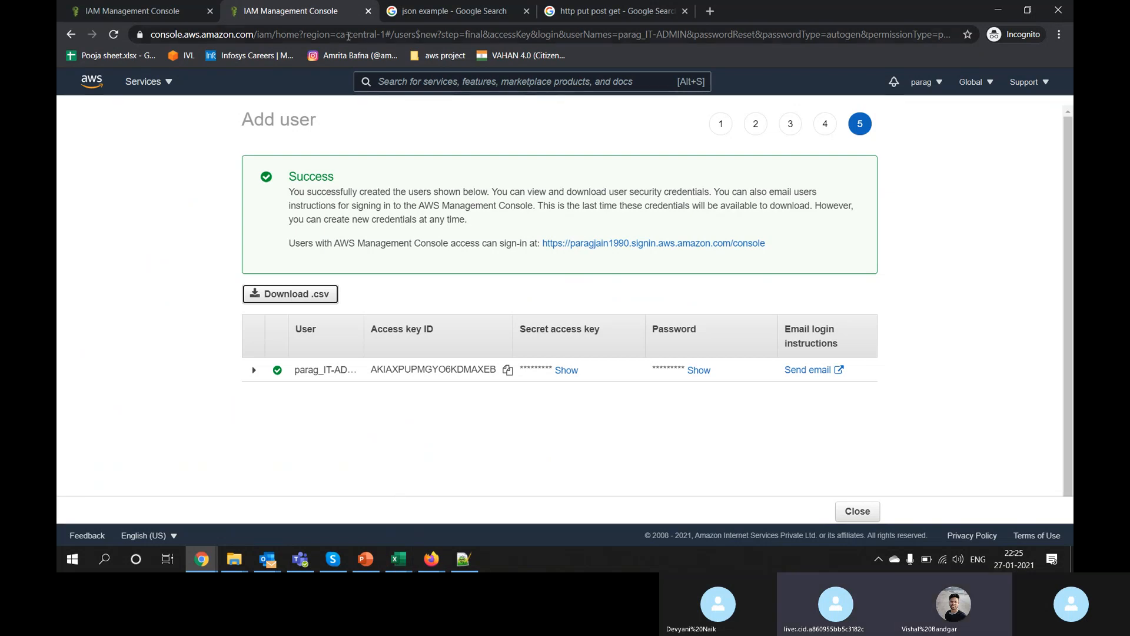
pyautogui.click(858, 511)
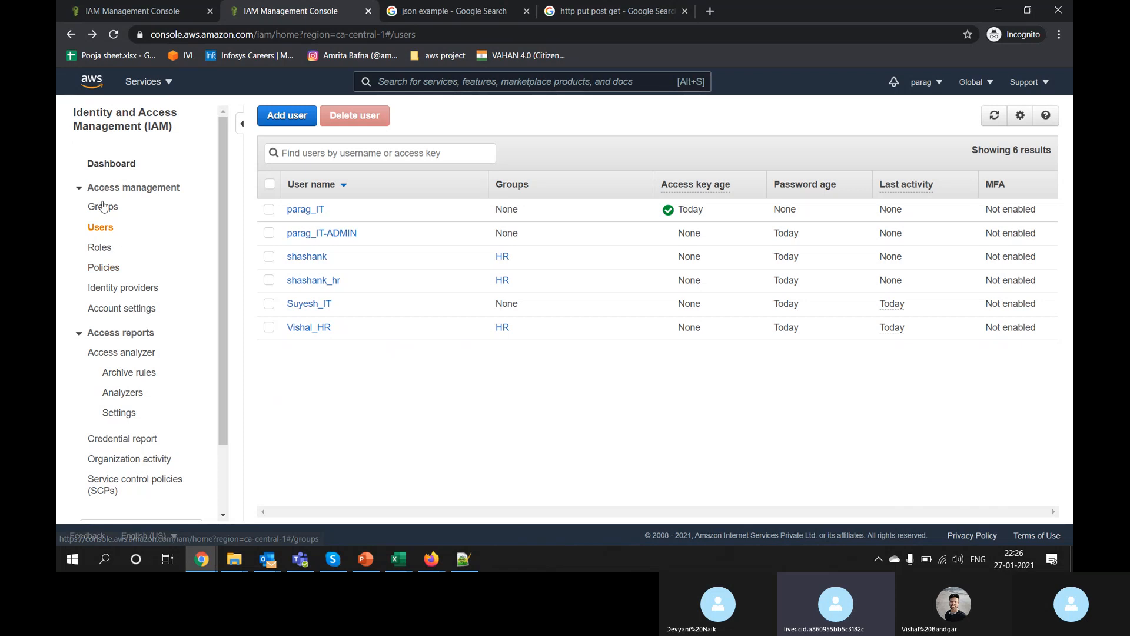
# Step: Browse the IAM Policies list, pointing out its total of 789 policies
pyautogui.click(105, 269)
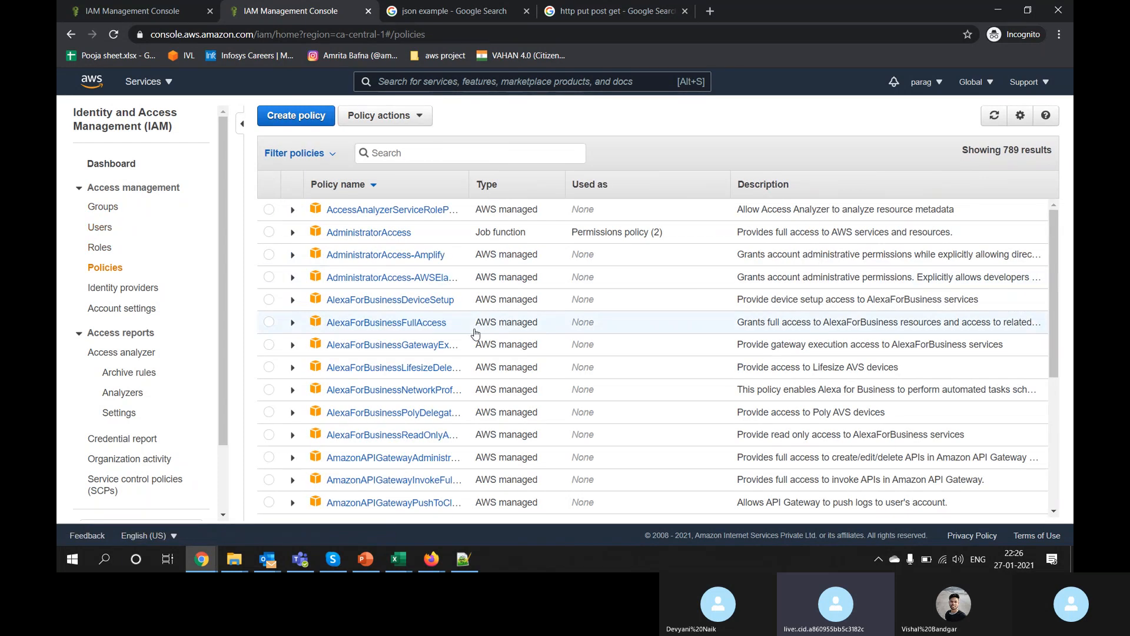
pyautogui.scroll(-15, 476, 333)
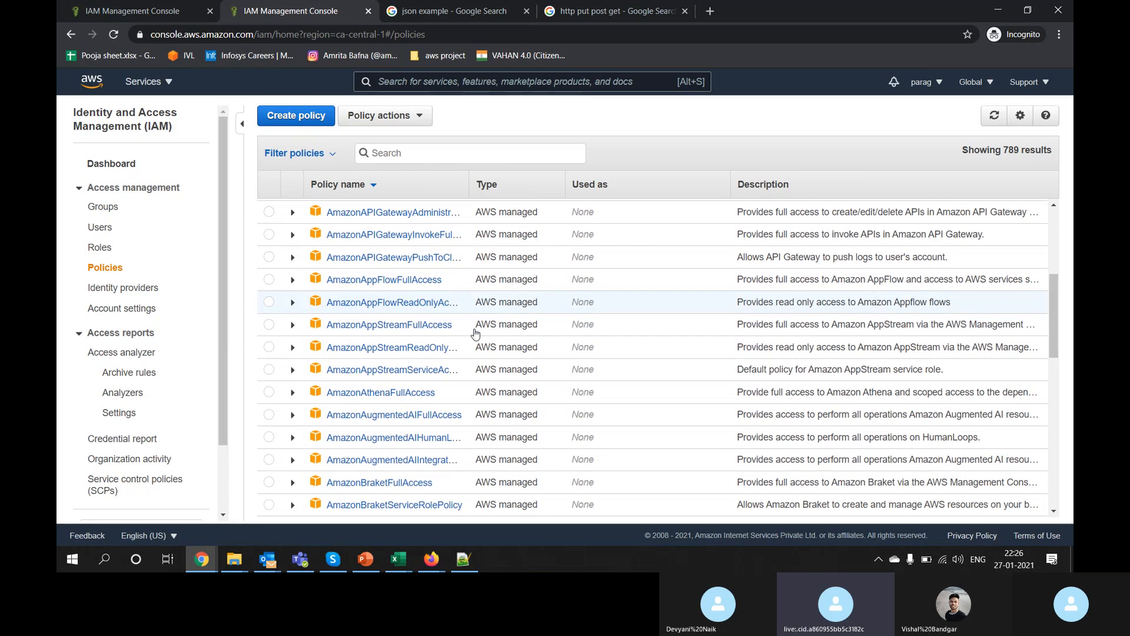
pyautogui.scroll(-20, 476, 333)
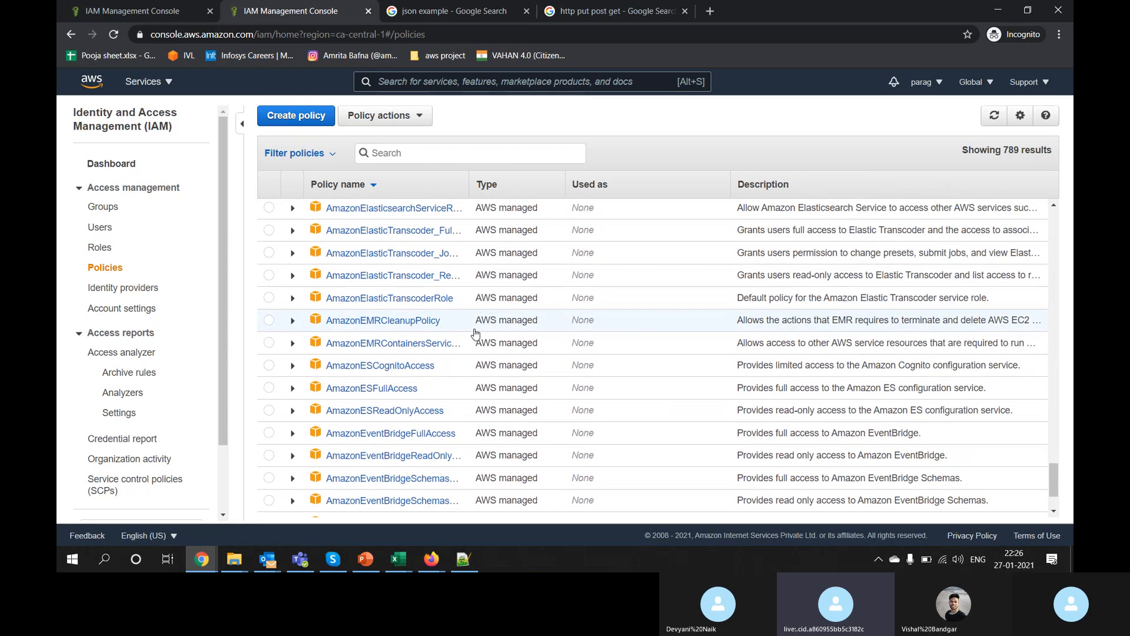
pyautogui.scroll(-20, 476, 333)
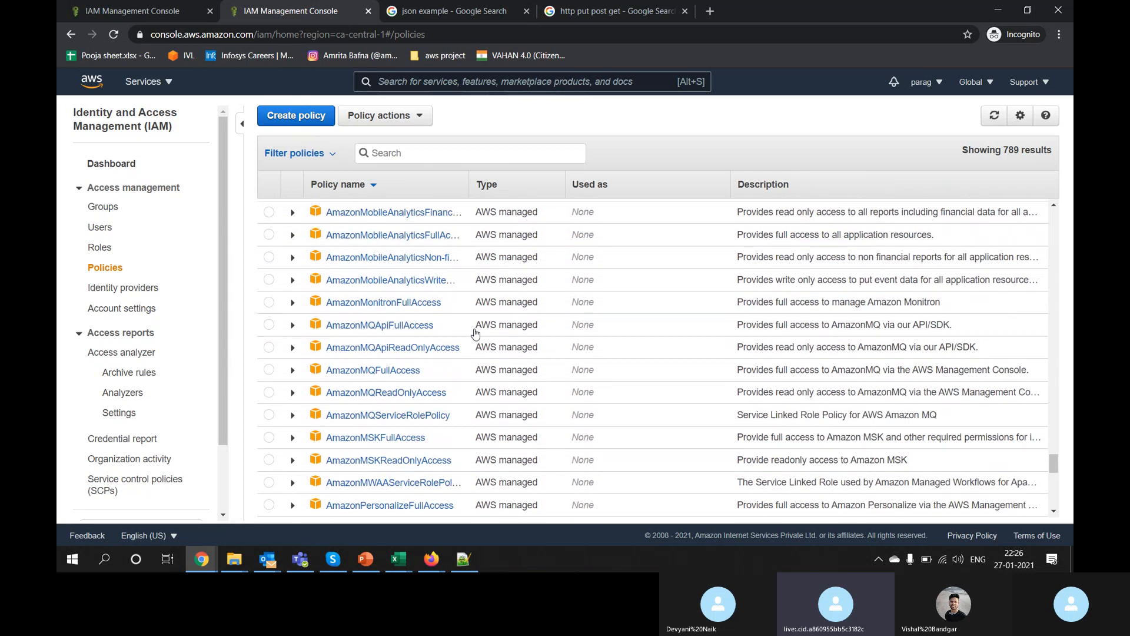
pyautogui.scroll(-20, 476, 333)
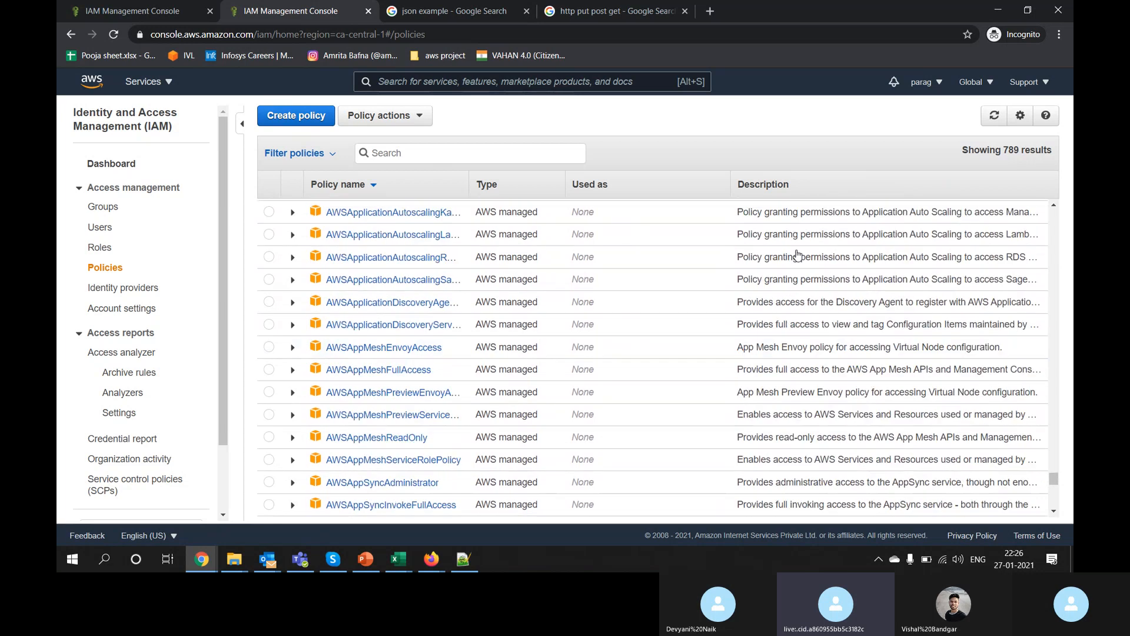
pyautogui.doubleClick(1013, 154)
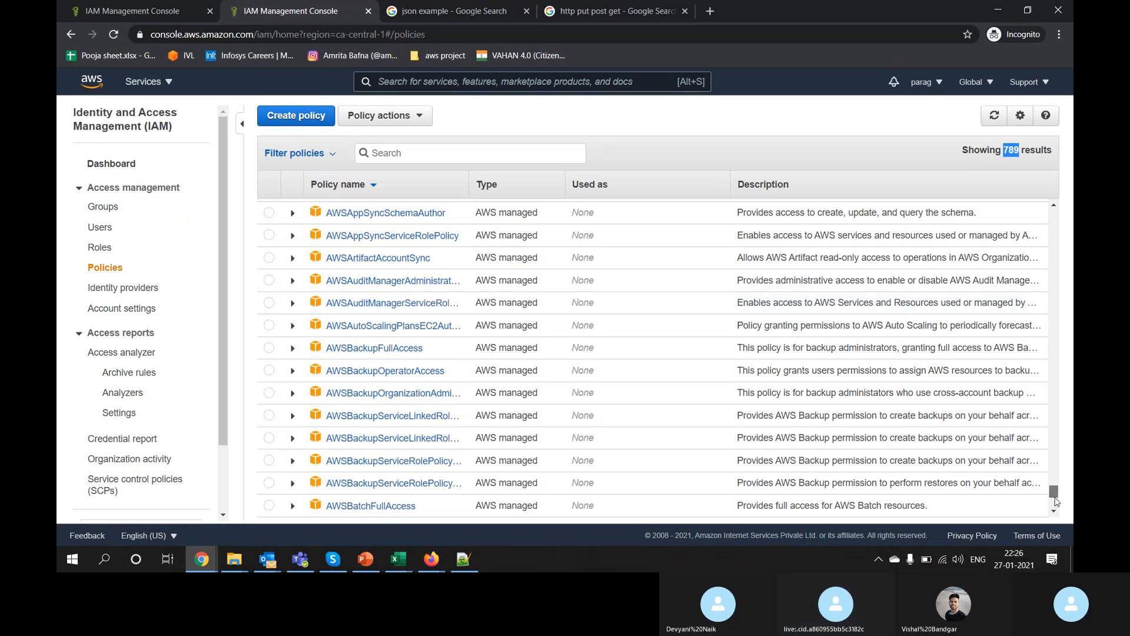
pyautogui.moveTo(1057, 502); pyautogui.dragTo(1054, 216)
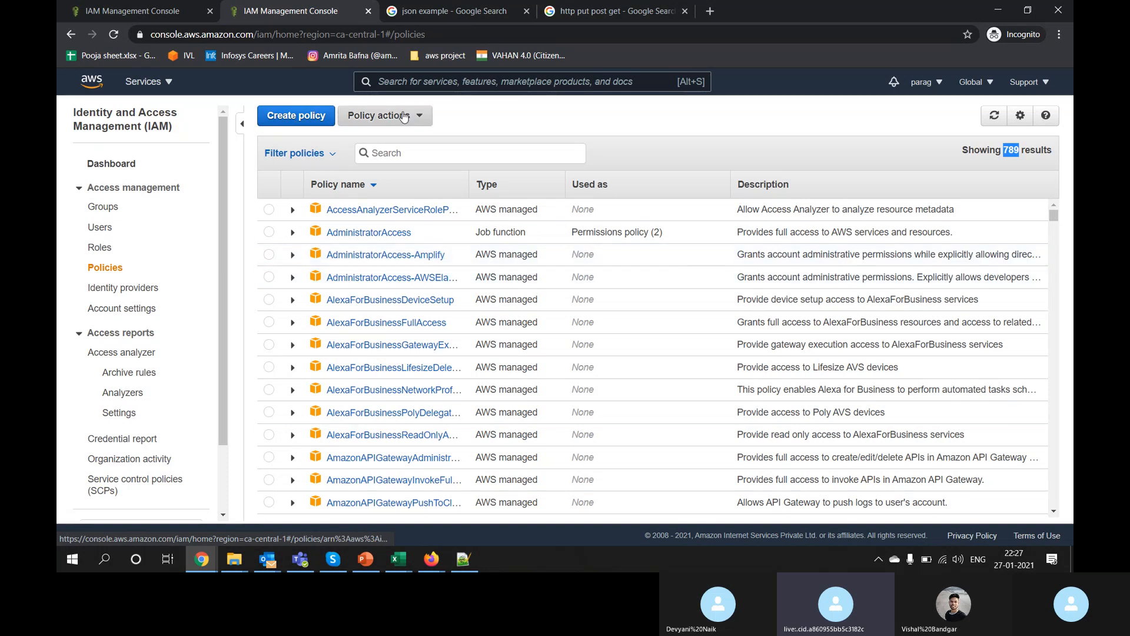
pyautogui.click(377, 116)
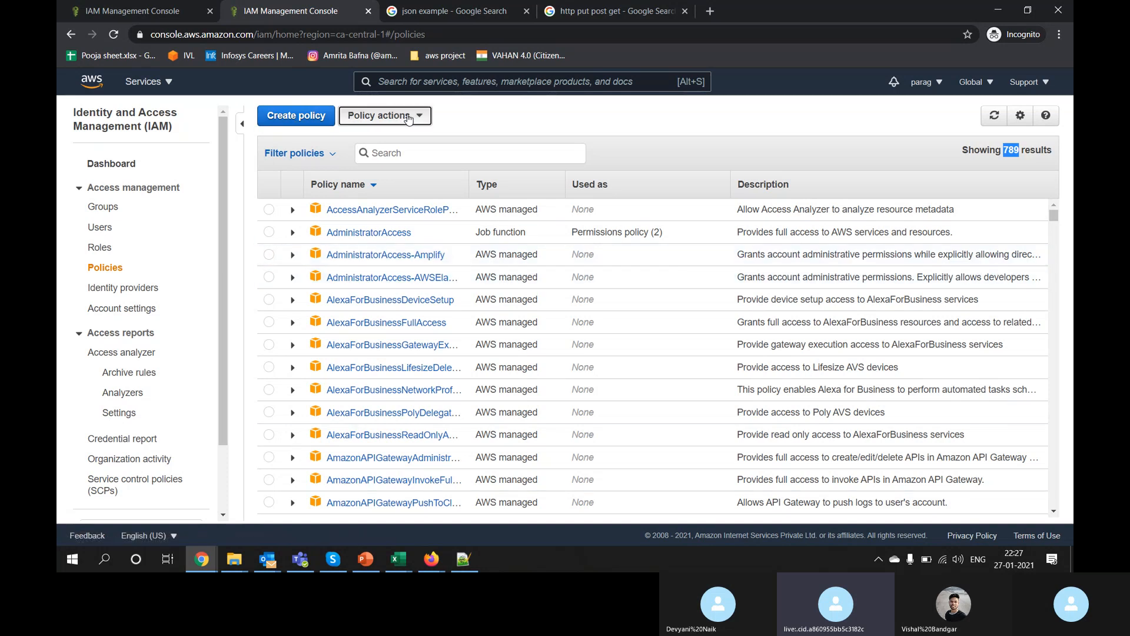
pyautogui.click(314, 122)
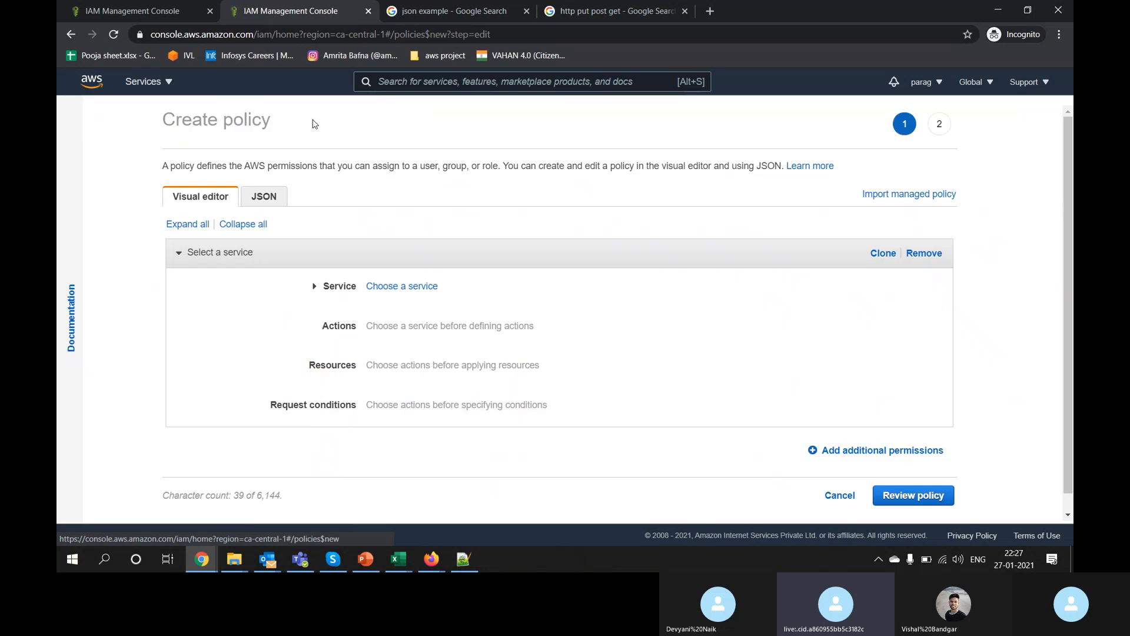
pyautogui.scroll(-1, 526, 316)
pyautogui.scroll(1, 527, 316)
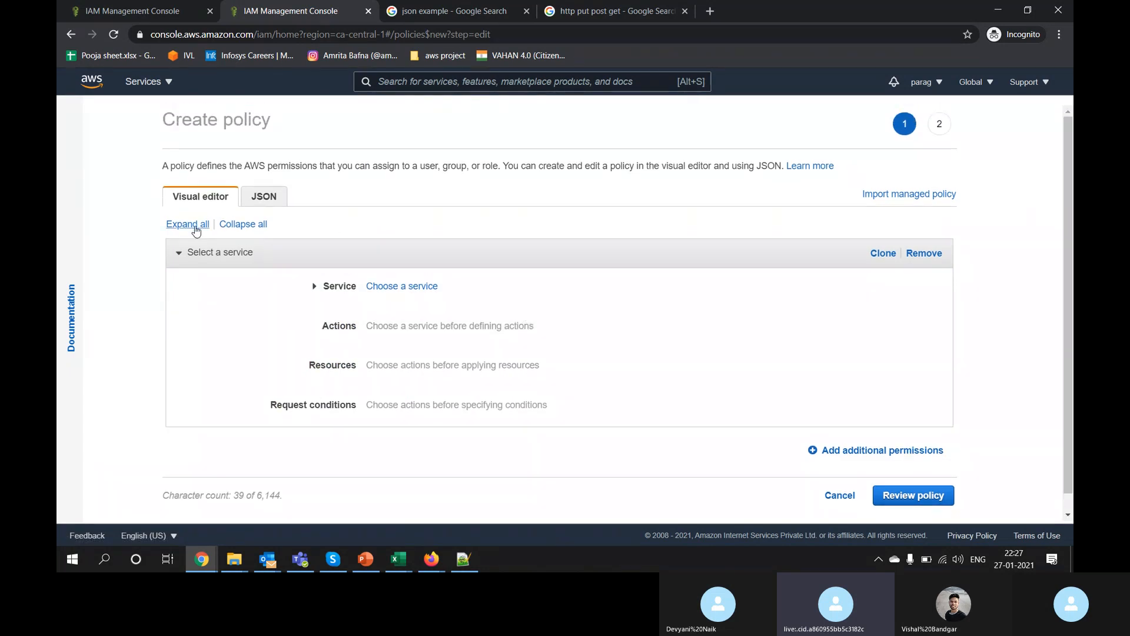
pyautogui.click(273, 200)
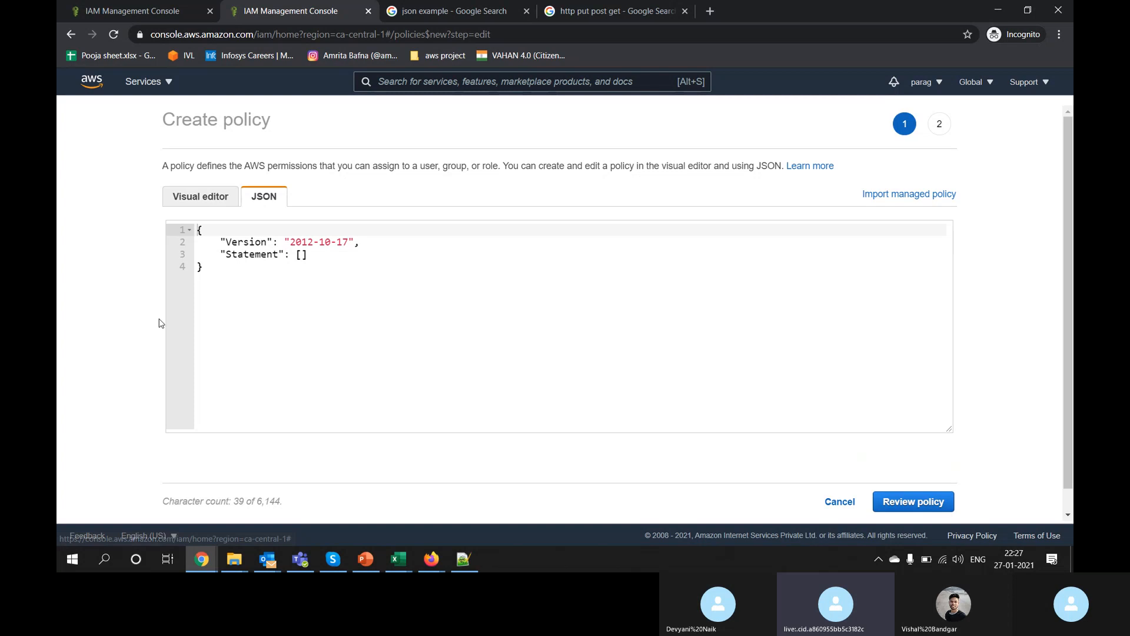
pyautogui.scroll(-1, 159, 321)
pyautogui.scroll(1, 160, 323)
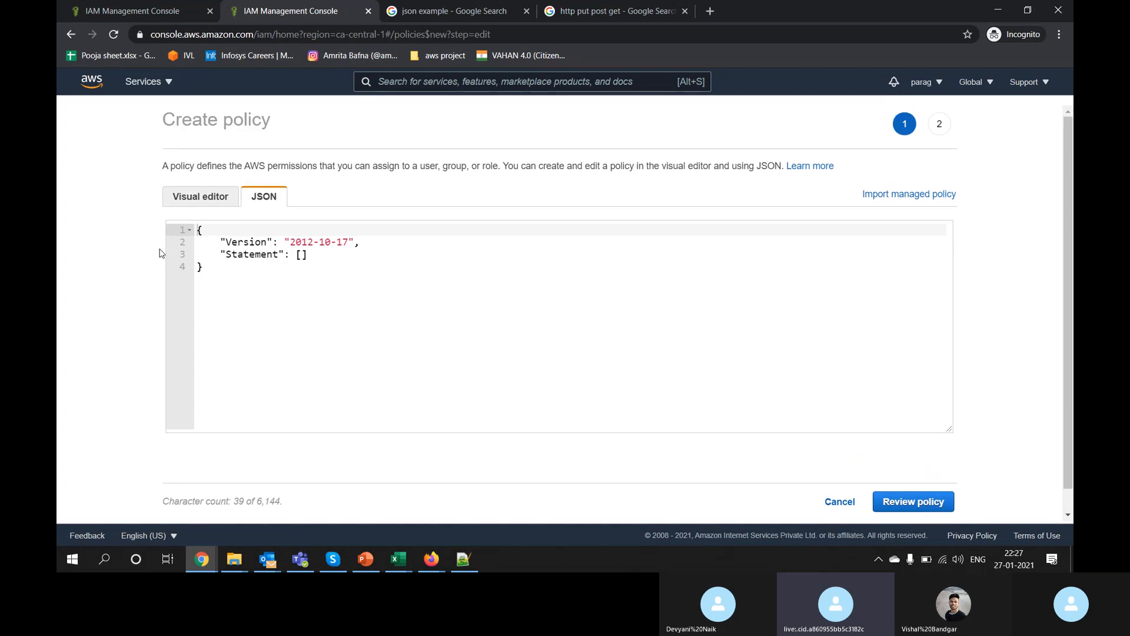
pyautogui.click(169, 203)
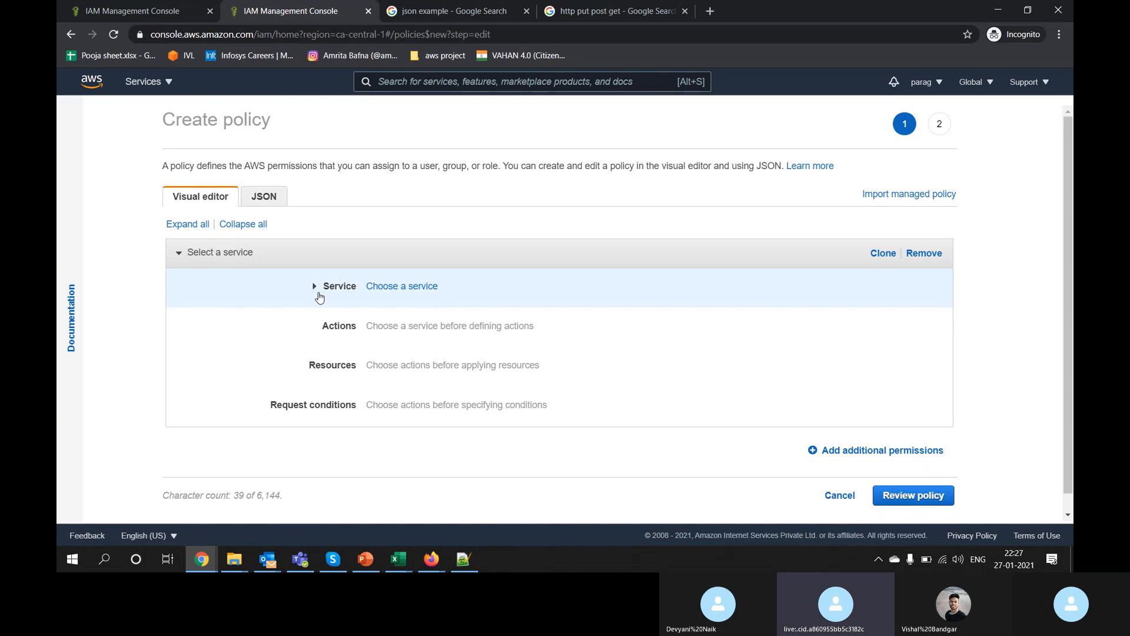
pyautogui.click(320, 288)
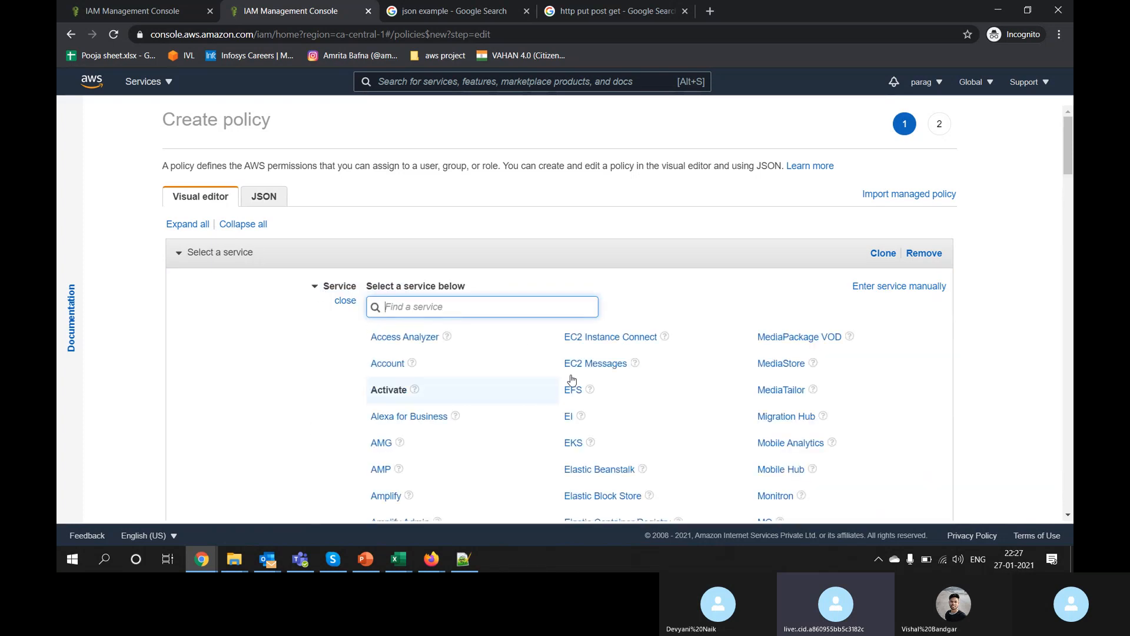
pyautogui.scroll(-5, 822, 239)
pyautogui.scroll(5, 823, 239)
pyautogui.scroll(-20, 822, 239)
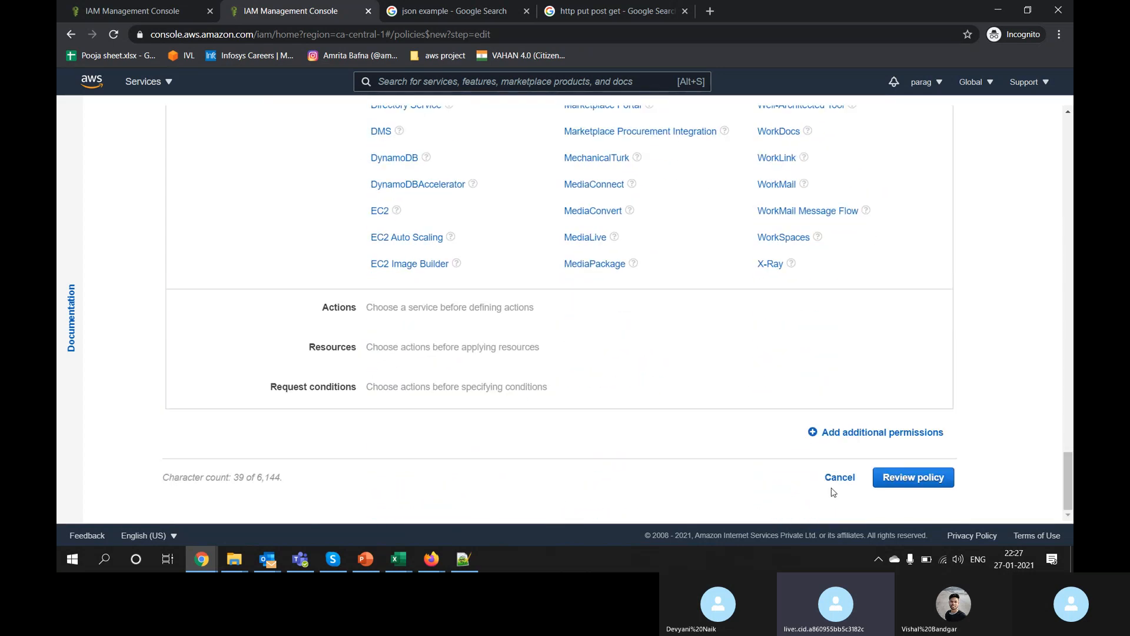
pyautogui.click(839, 478)
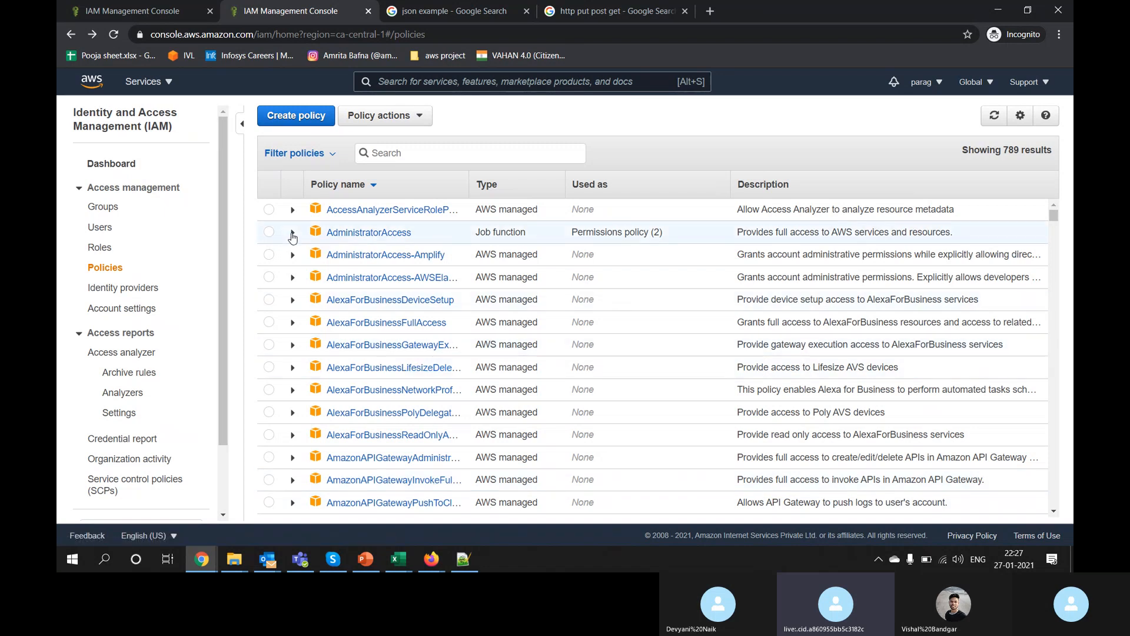
pyautogui.click(292, 234)
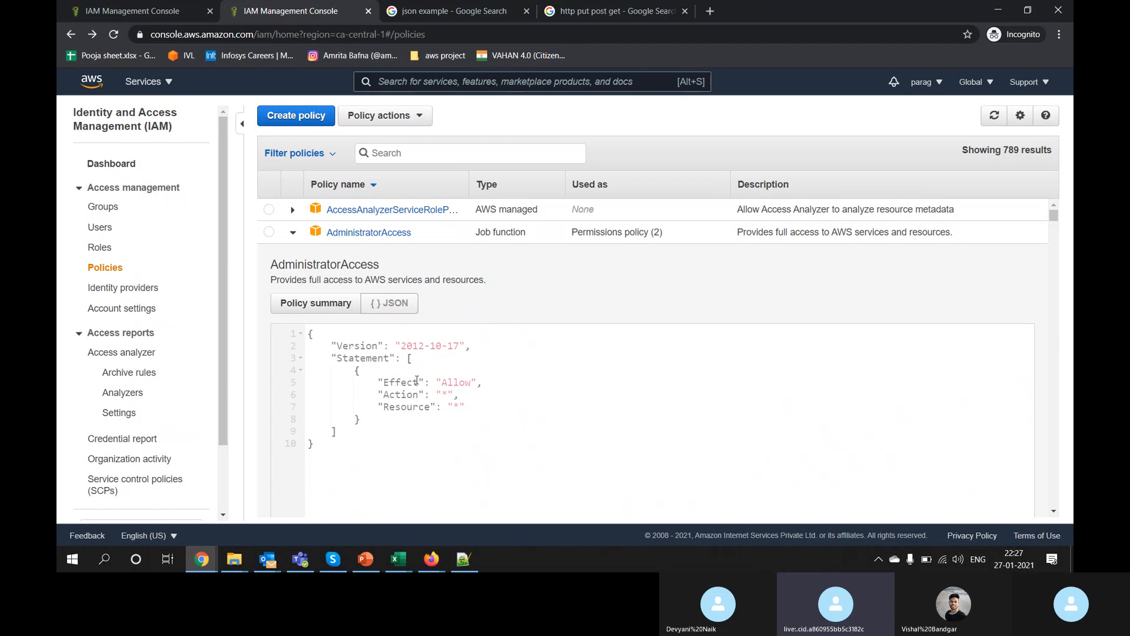
pyautogui.doubleClick(404, 383)
pyautogui.doubleClick(401, 394)
pyautogui.doubleClick(399, 406)
pyautogui.doubleClick(402, 383)
pyautogui.doubleClick(402, 393)
pyautogui.doubleClick(399, 407)
pyautogui.moveTo(386, 384); pyautogui.dragTo(474, 405)
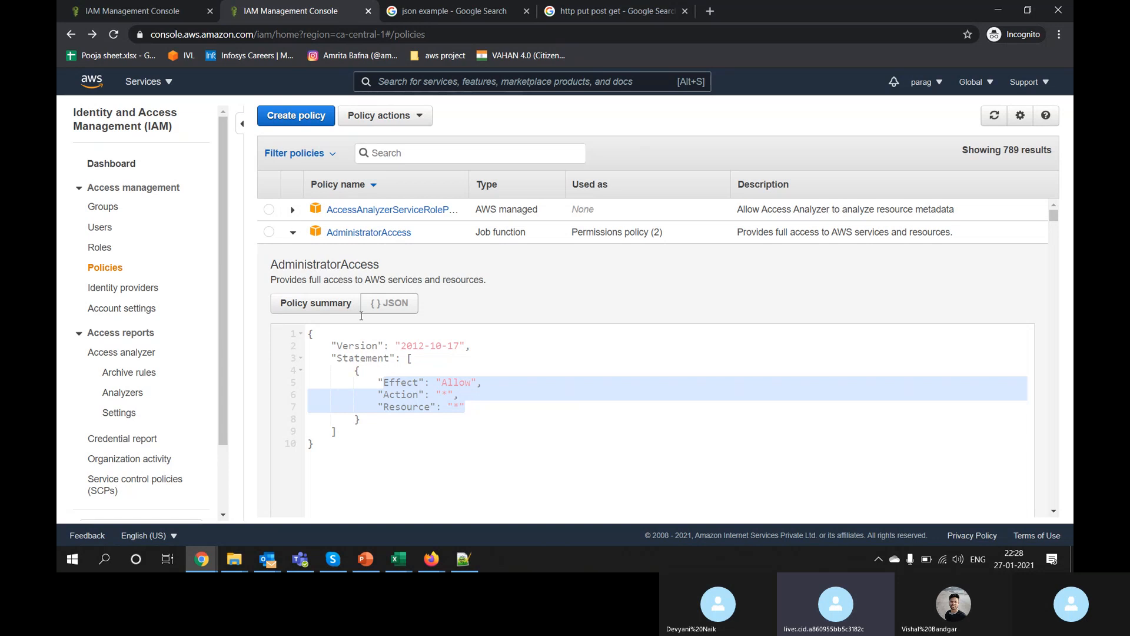
pyautogui.click(291, 233)
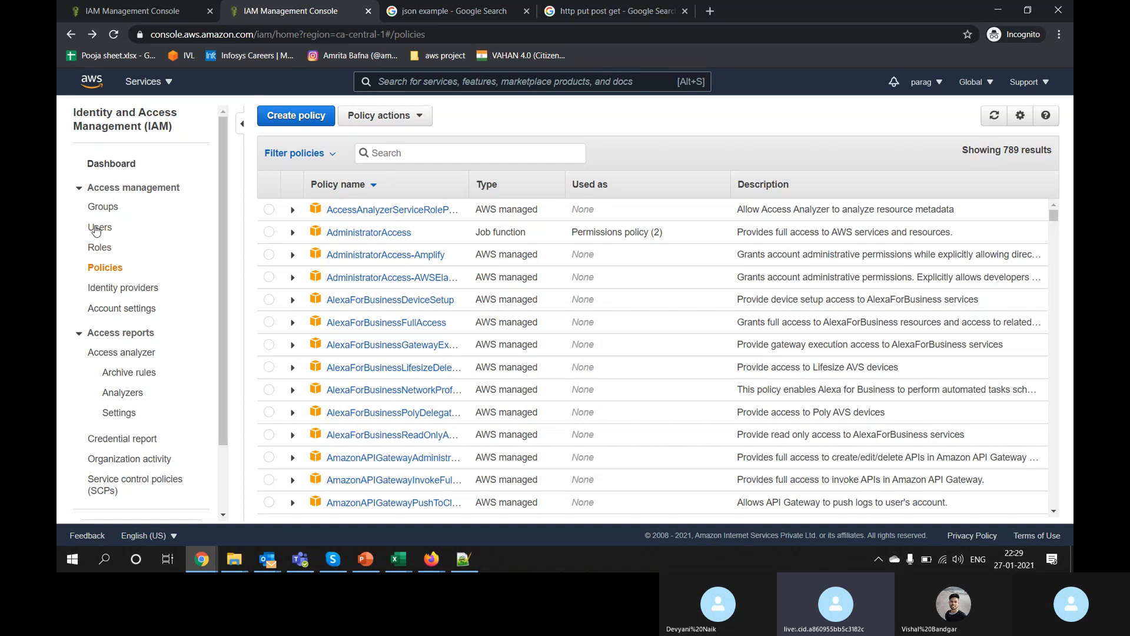
# Step: Review the IAM dashboard and highlight its Security alerts heading
pyautogui.click(104, 164)
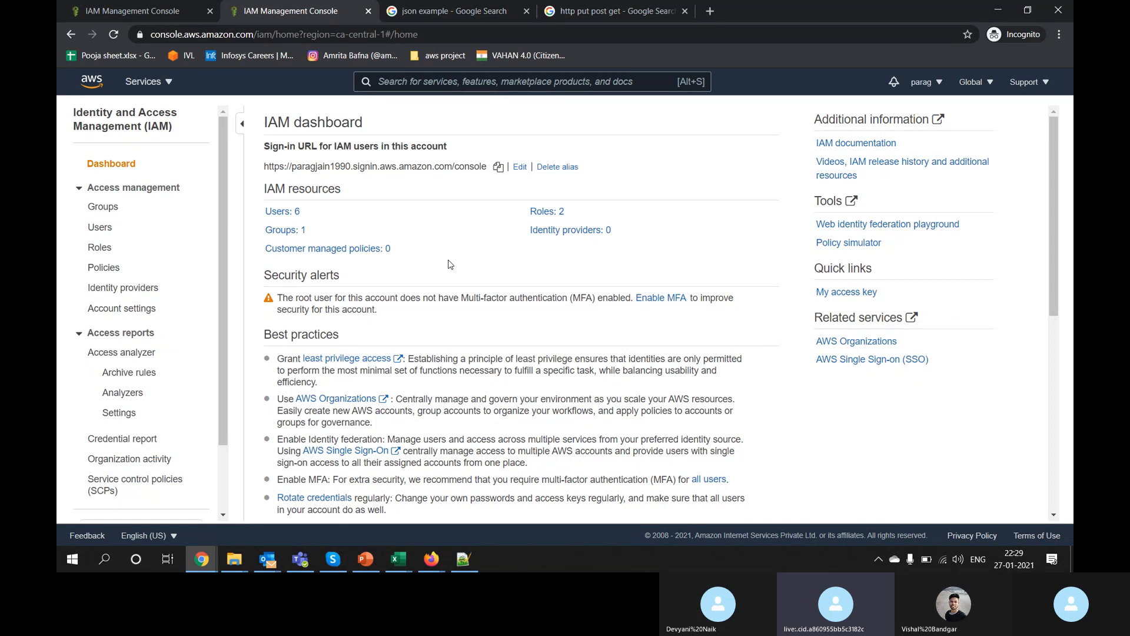
pyautogui.scroll(-4, 450, 264)
pyautogui.scroll(4, 450, 264)
pyautogui.scroll(-2, 58, 225)
pyautogui.scroll(2, 58, 225)
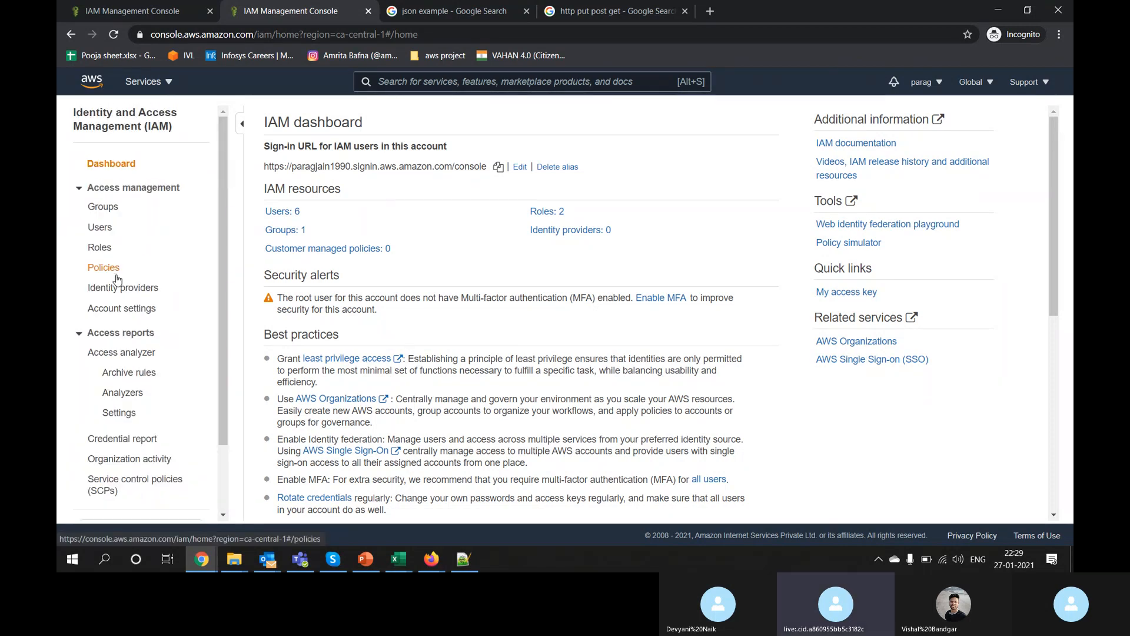
pyautogui.tripleClick(737, 268)
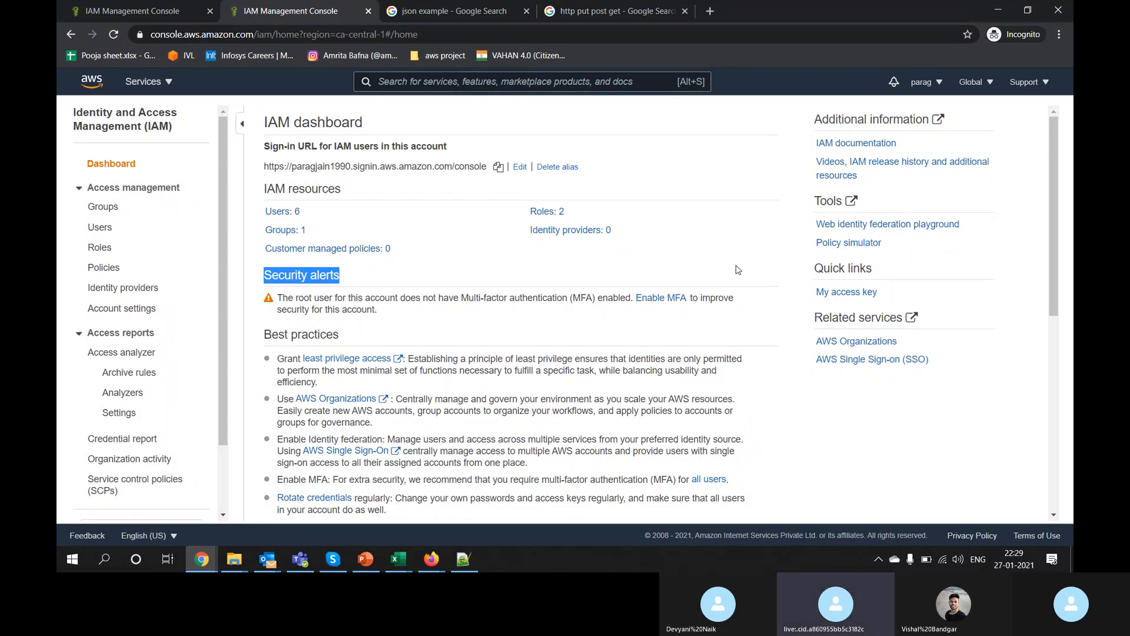
pyautogui.click(234, 559)
# Step: Read the task list in IAM assignment.txt from the 2 IAM folder, then close it
pyautogui.click(166, 503)
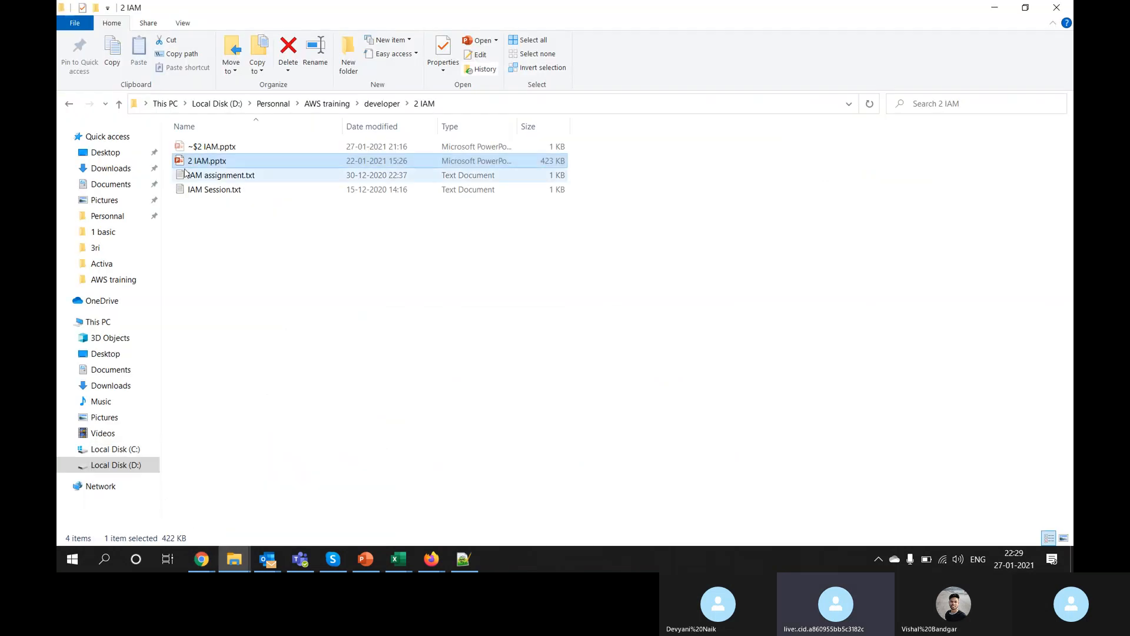
pyautogui.click(225, 176)
pyautogui.doubleClick(226, 176)
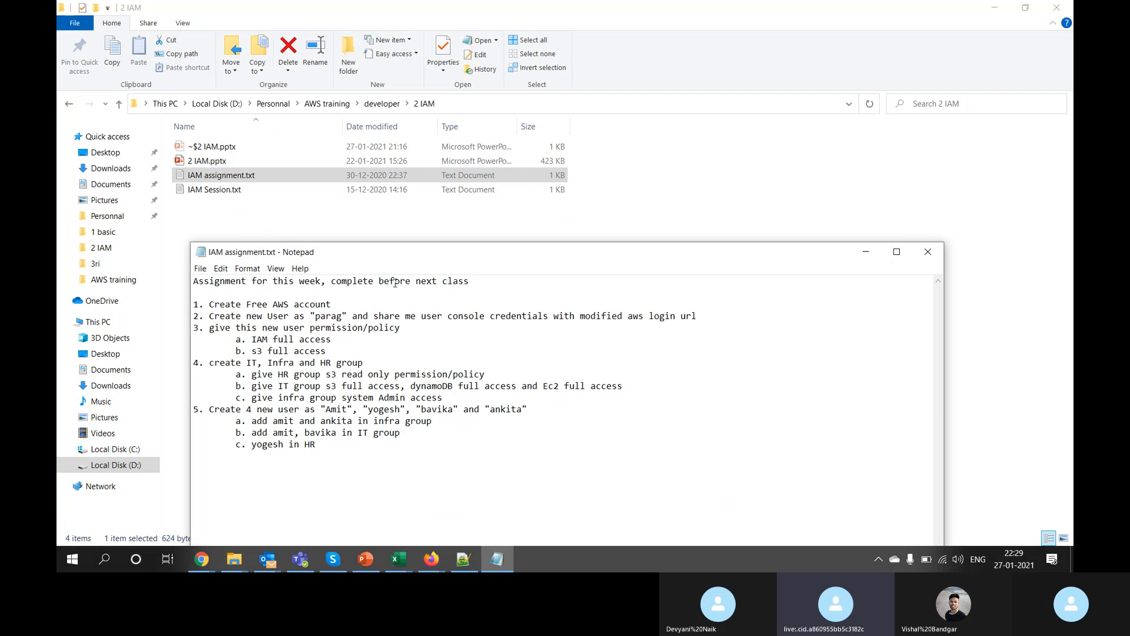
pyautogui.moveTo(211, 307); pyautogui.dragTo(374, 470)
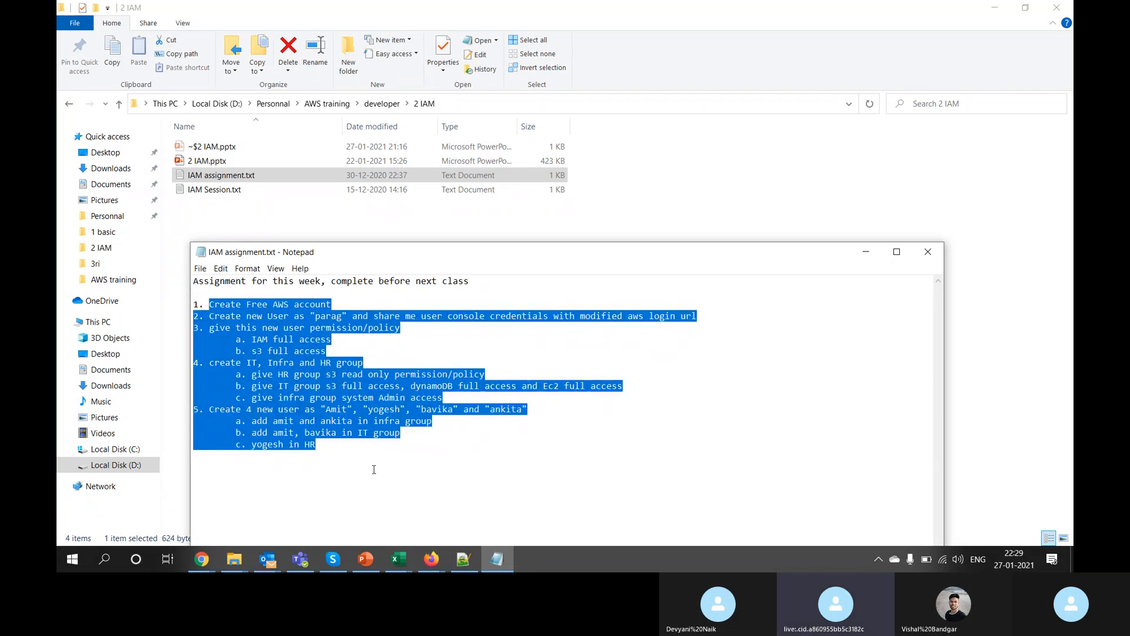
pyautogui.click(926, 252)
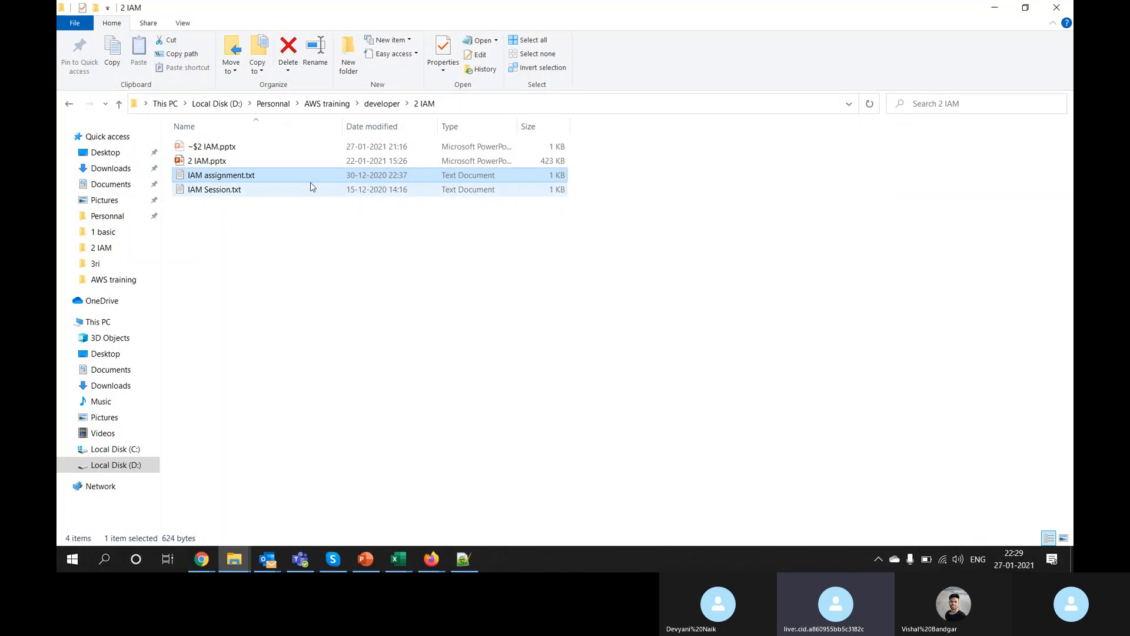
# Step: Read IAM Session.txt, highlighting the create group HR and create role/policy tasks
pyautogui.doubleClick(305, 187)
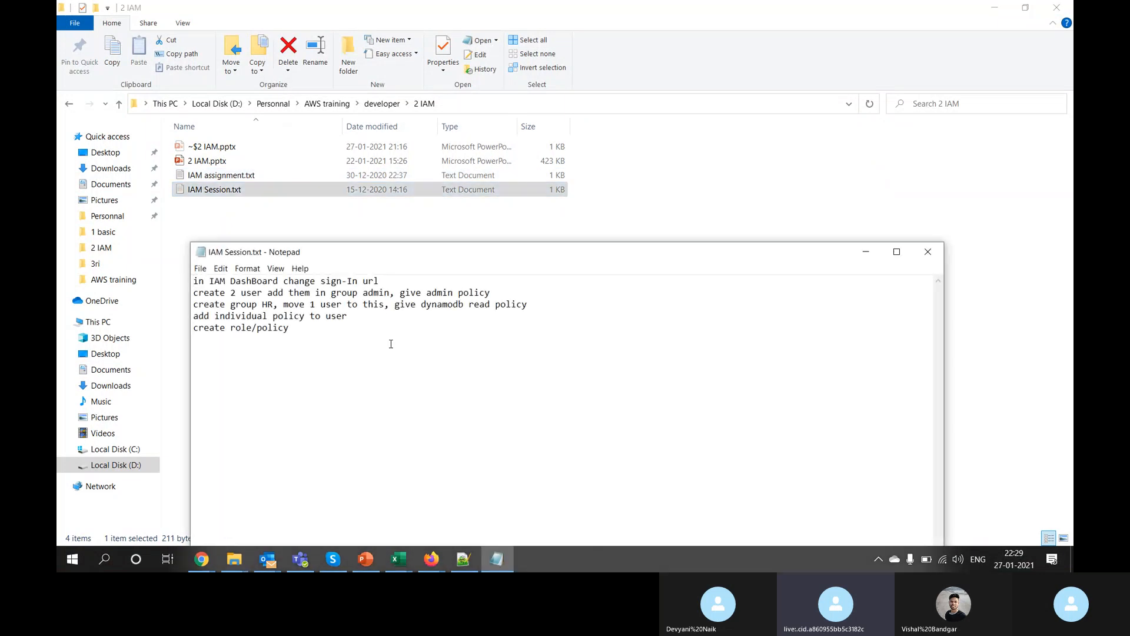
pyautogui.moveTo(391, 340); pyautogui.dragTo(496, 296)
pyautogui.click(403, 386)
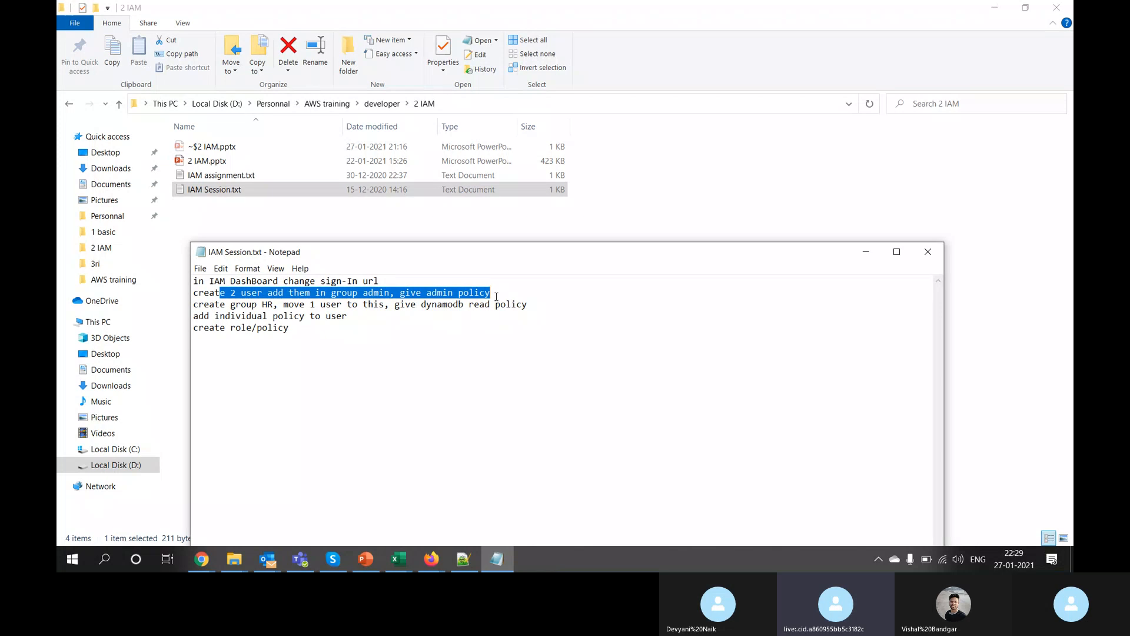
pyautogui.moveTo(241, 304); pyautogui.dragTo(374, 305)
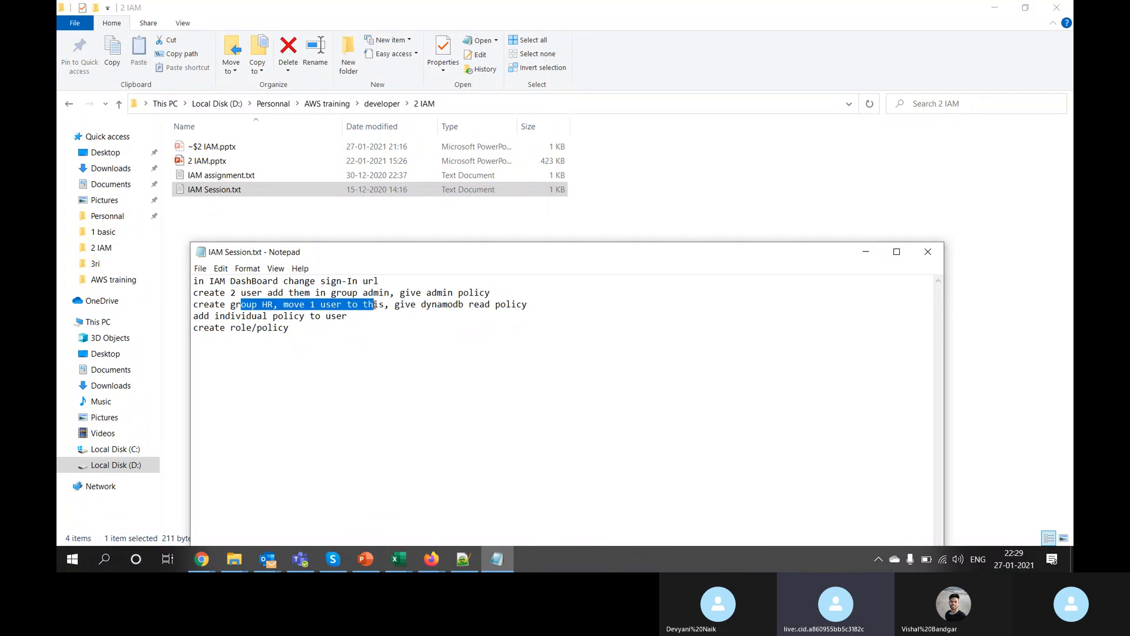
pyautogui.moveTo(210, 316); pyautogui.dragTo(182, 330)
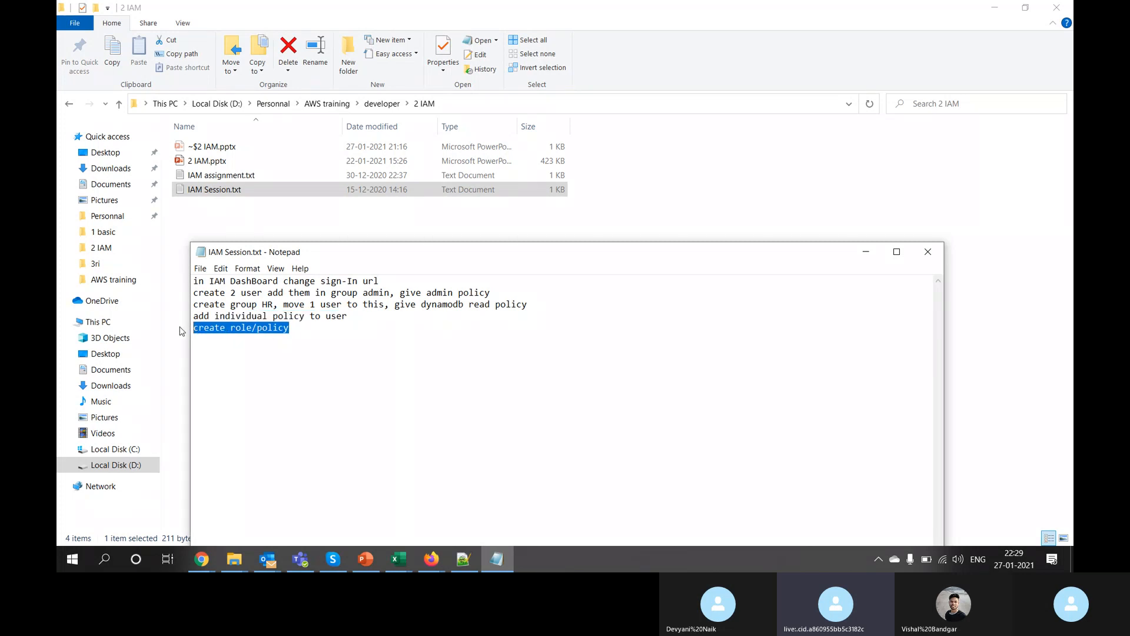
pyautogui.click(928, 251)
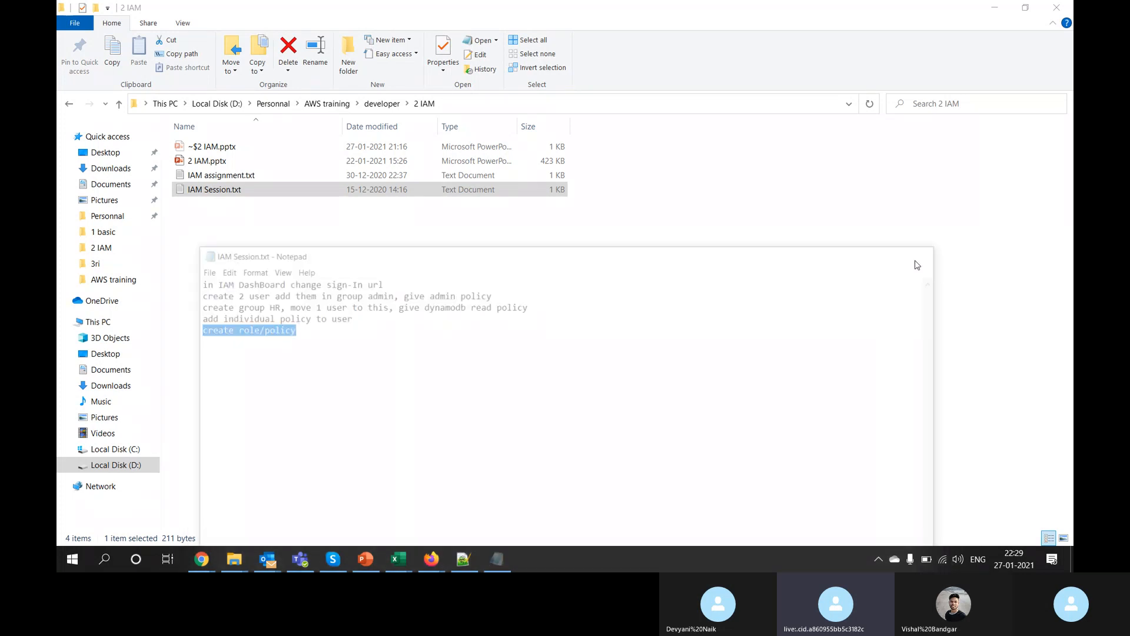
pyautogui.hotkey('alt', 'Tab')
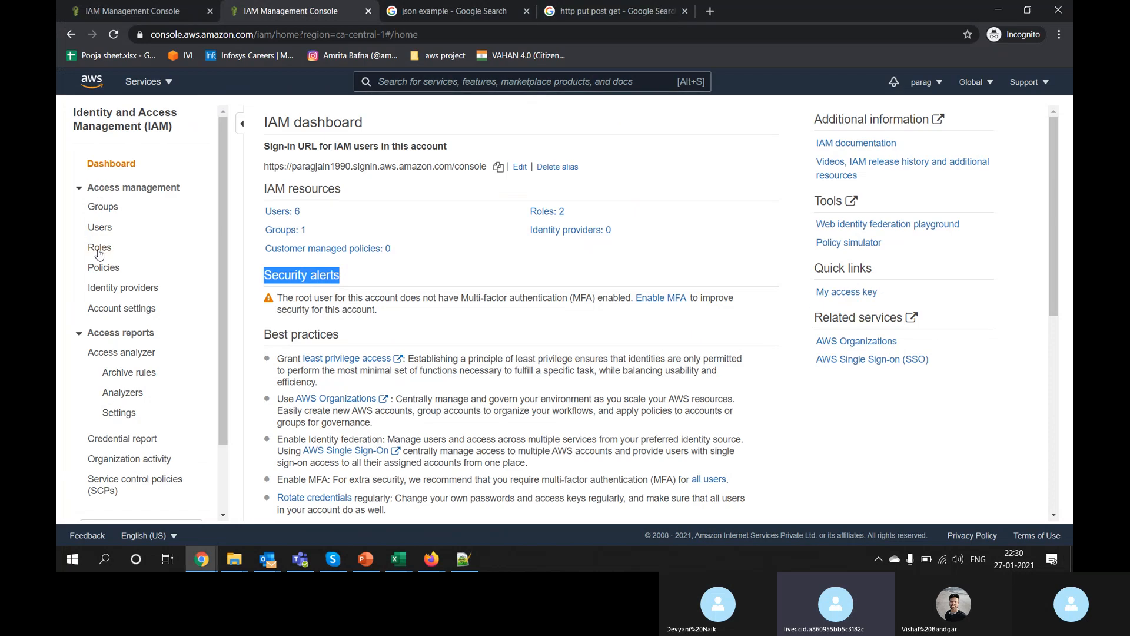
# Step: Open IAM Roles, browse the Create role service list, then cancel back to Roles
pyautogui.click(99, 250)
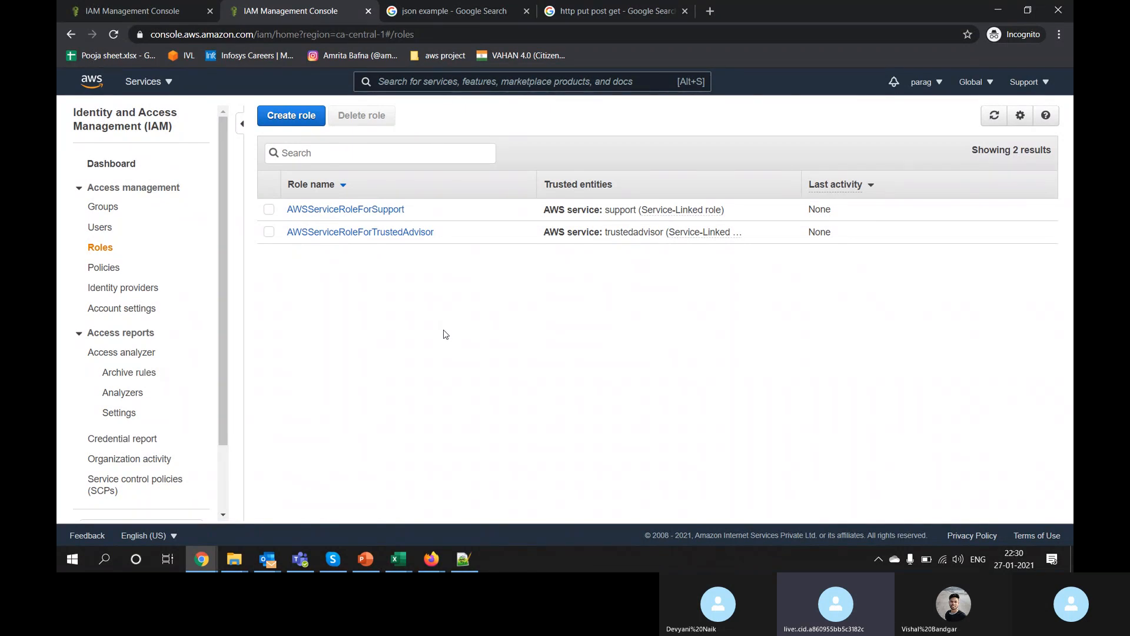
pyautogui.click(297, 115)
pyautogui.scroll(-6, 487, 366)
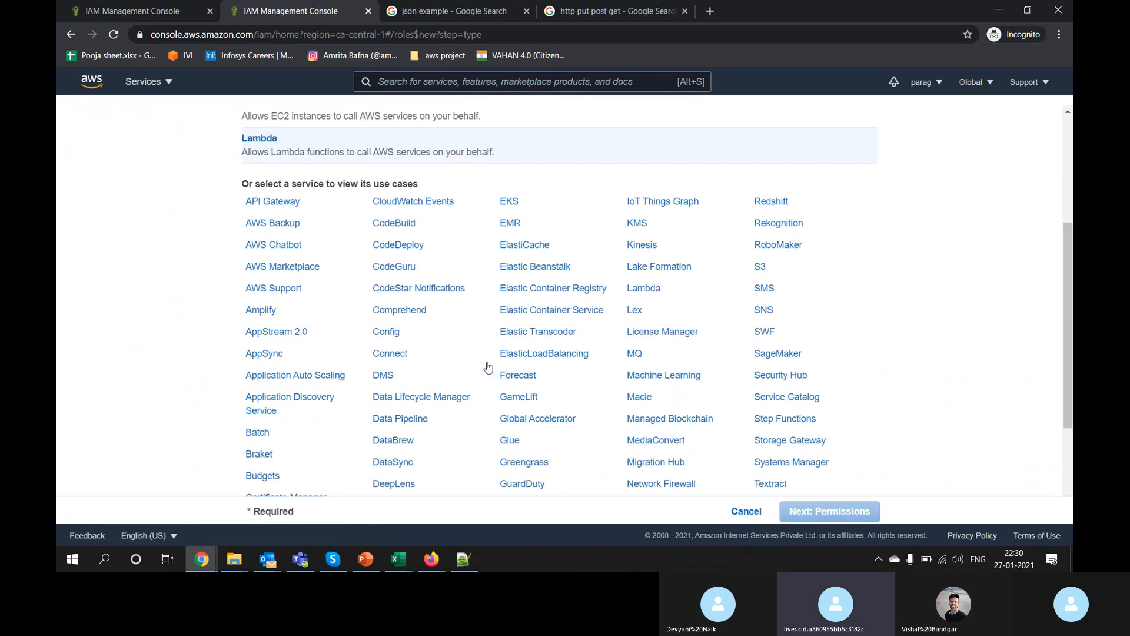
pyautogui.scroll(6, 488, 367)
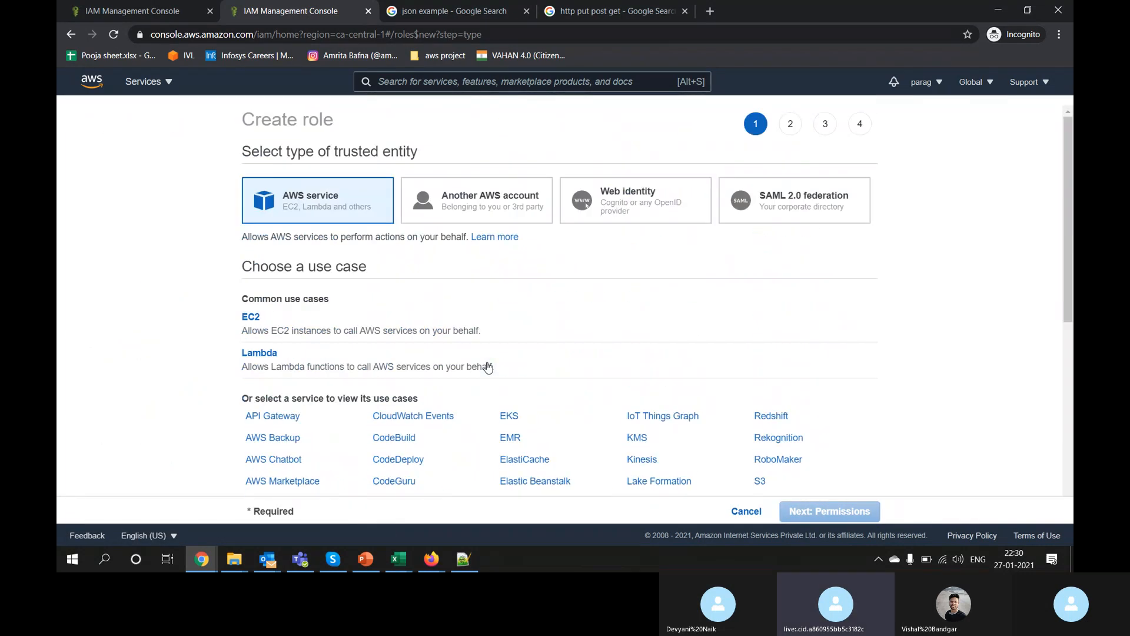
pyautogui.click(745, 514)
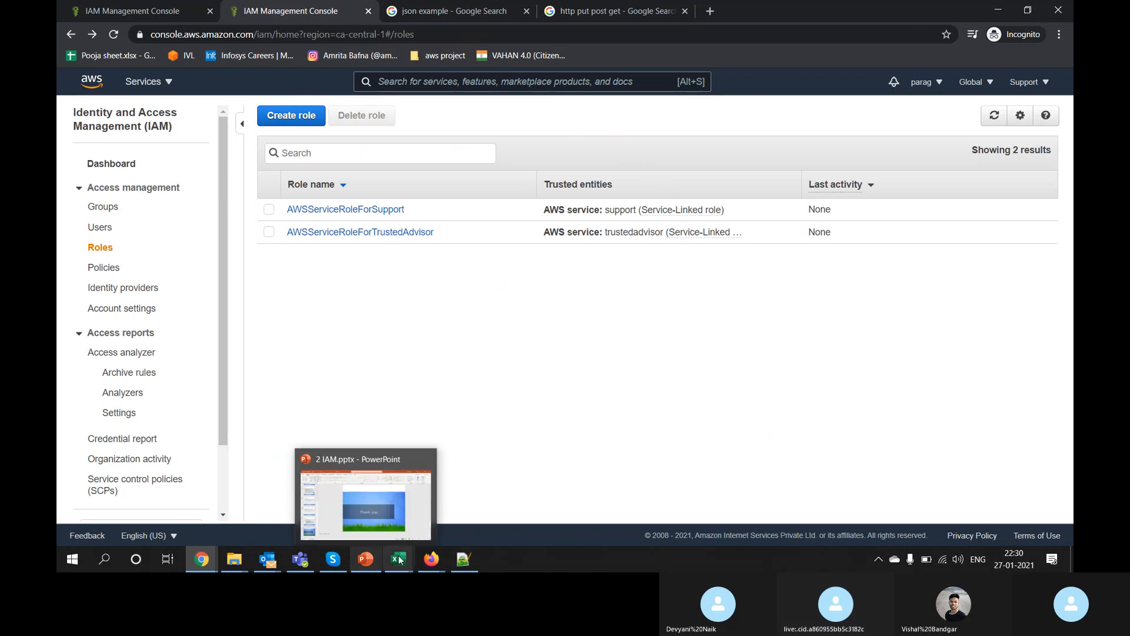
# Step: Bring the Skype call forward, dismiss the participants list, and open More call options
pyautogui.click(333, 559)
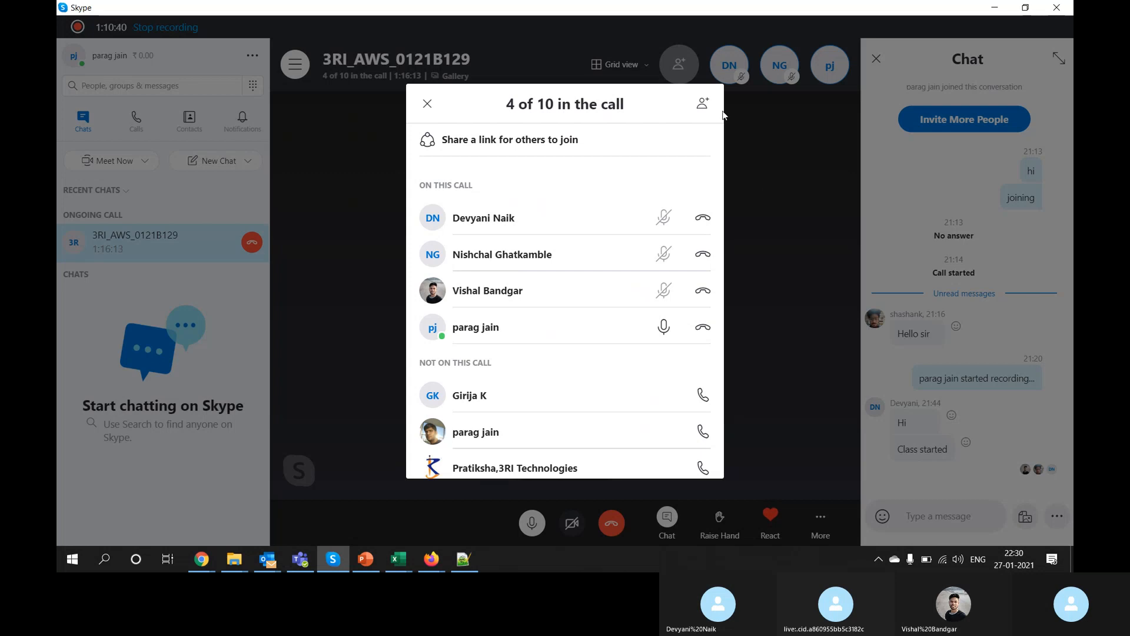
pyautogui.click(765, 186)
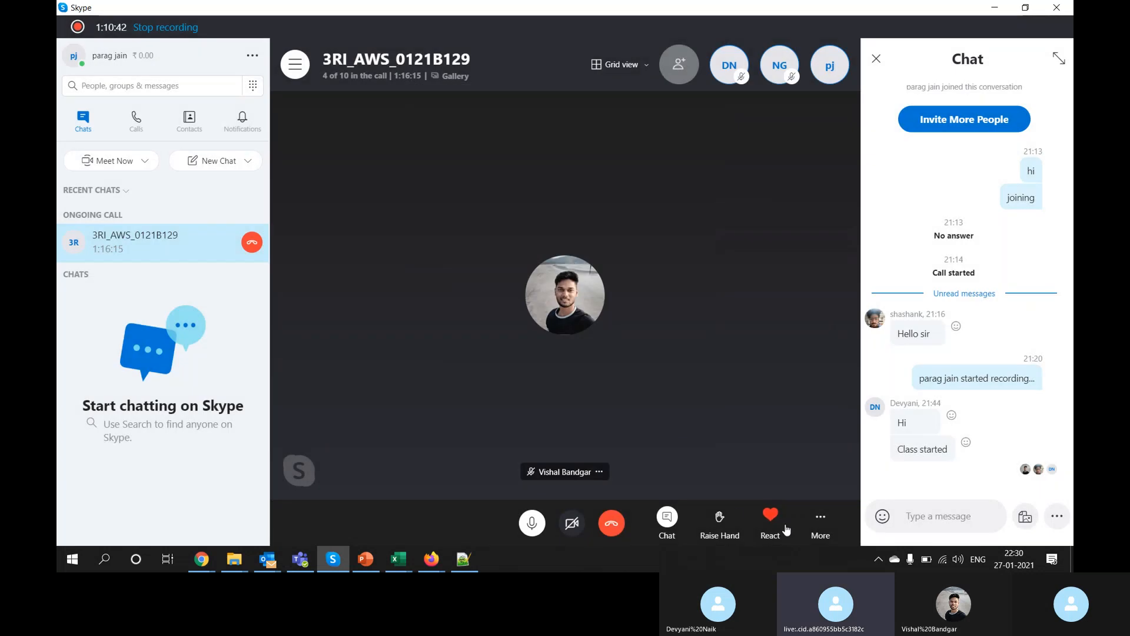
pyautogui.click(827, 523)
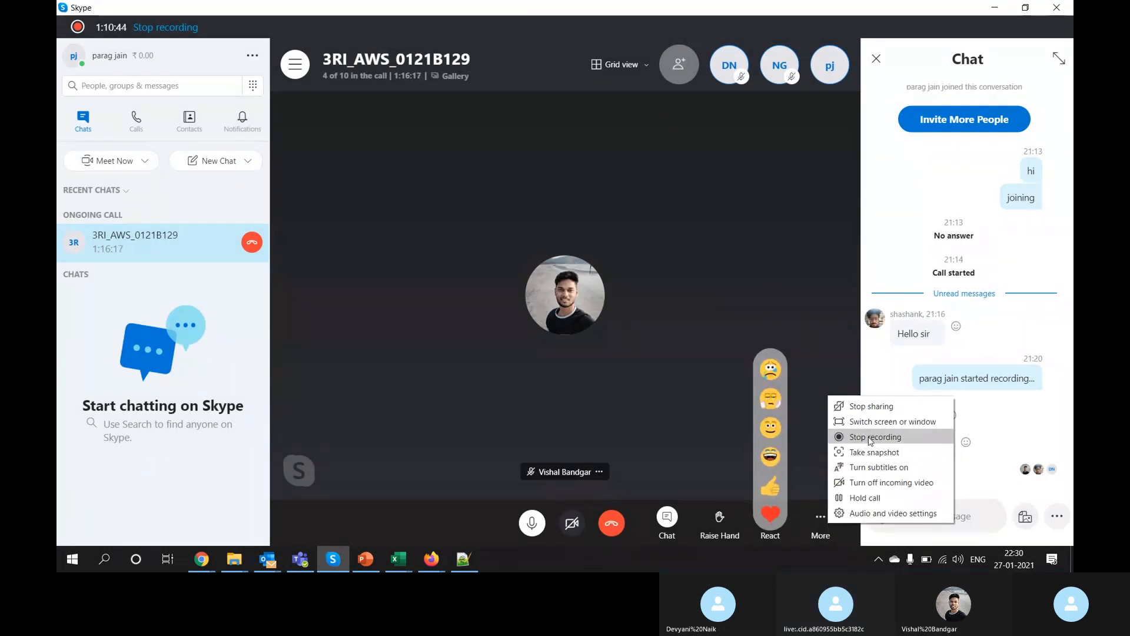